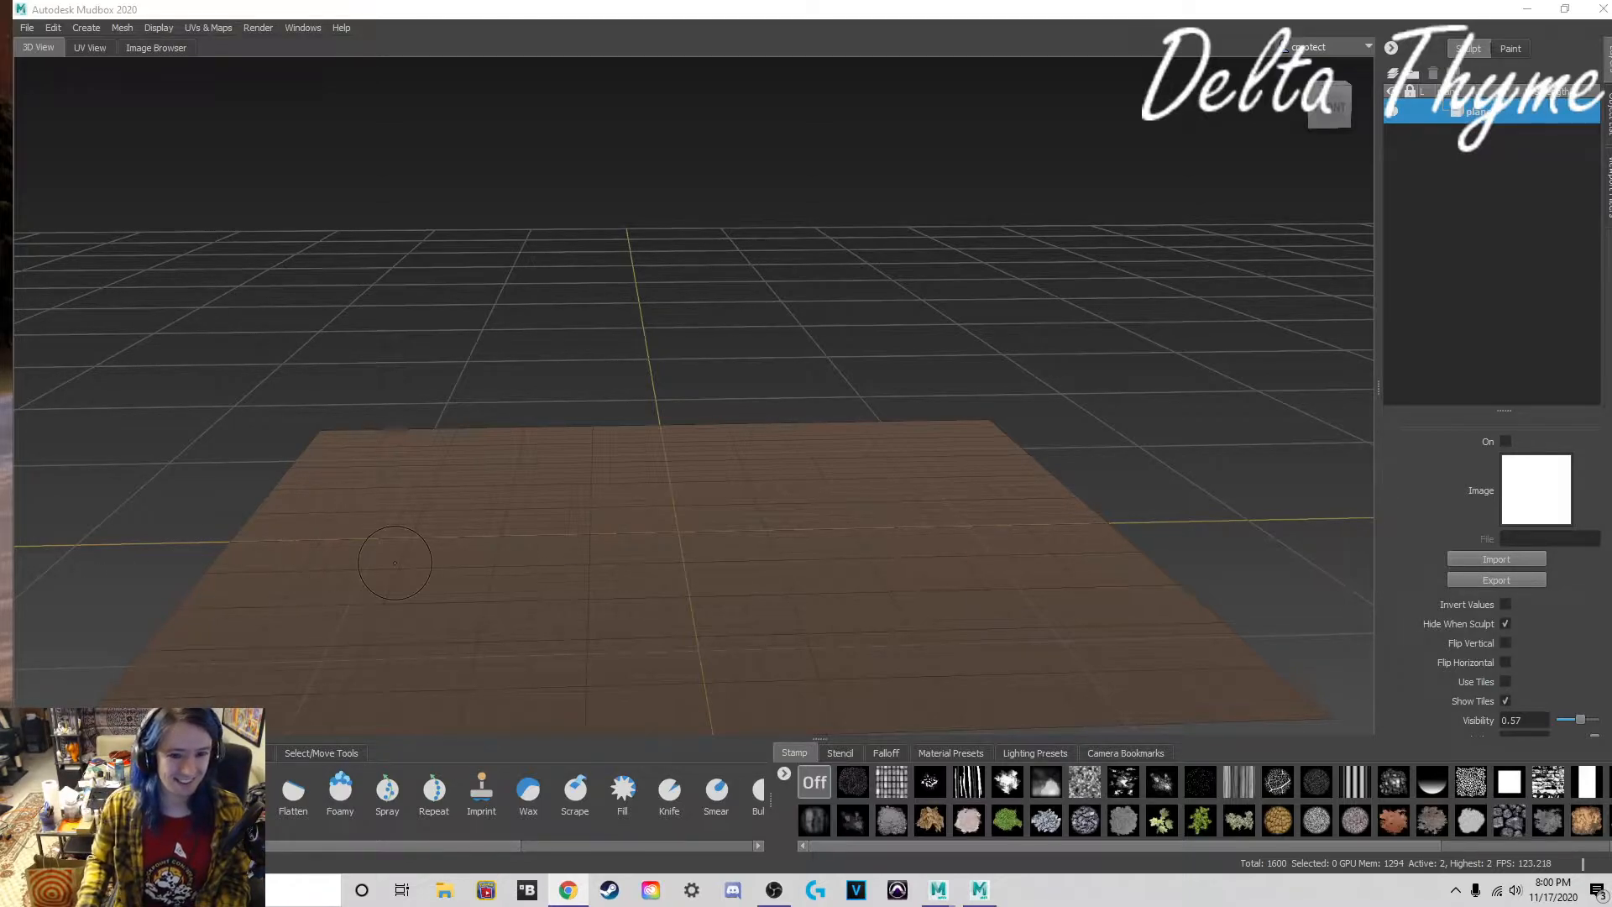
Step: Build up a low, broad rise toward the plane's far corner with the Wax tool at size 55.39 and strength 15
mouse_move(528, 511)
left_mouse_down("alt")
mouse_move(544, 501)
mouse_move(512, 525)
left_mouse_up("alt")
middle_click_drag(512, 524, 547, 435, "alt")
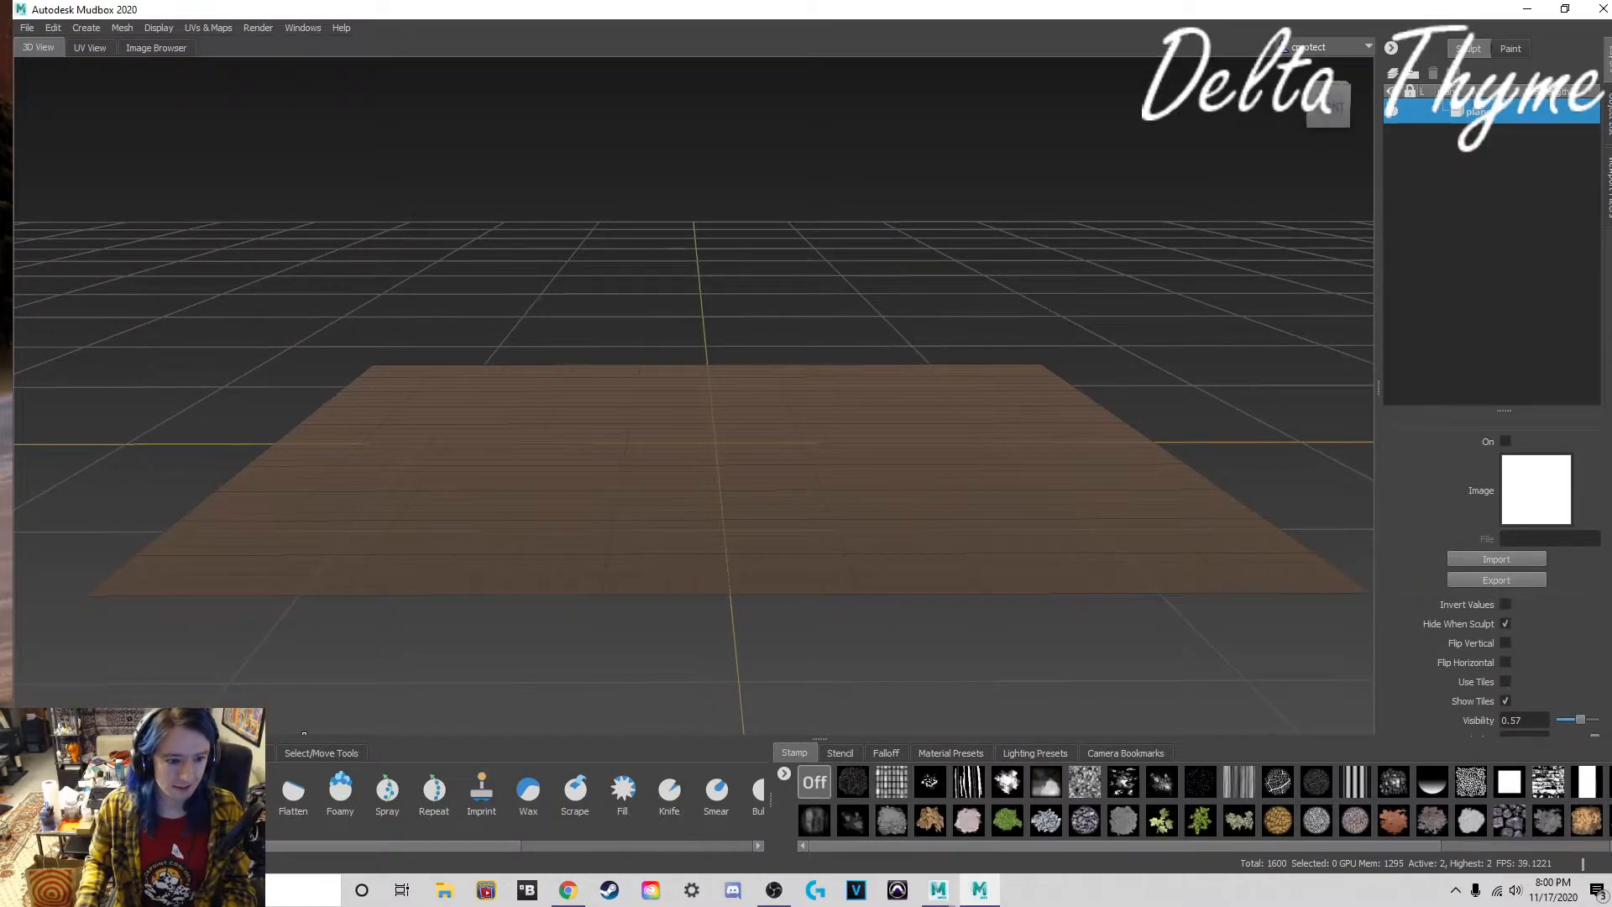
left_click(59, 793)
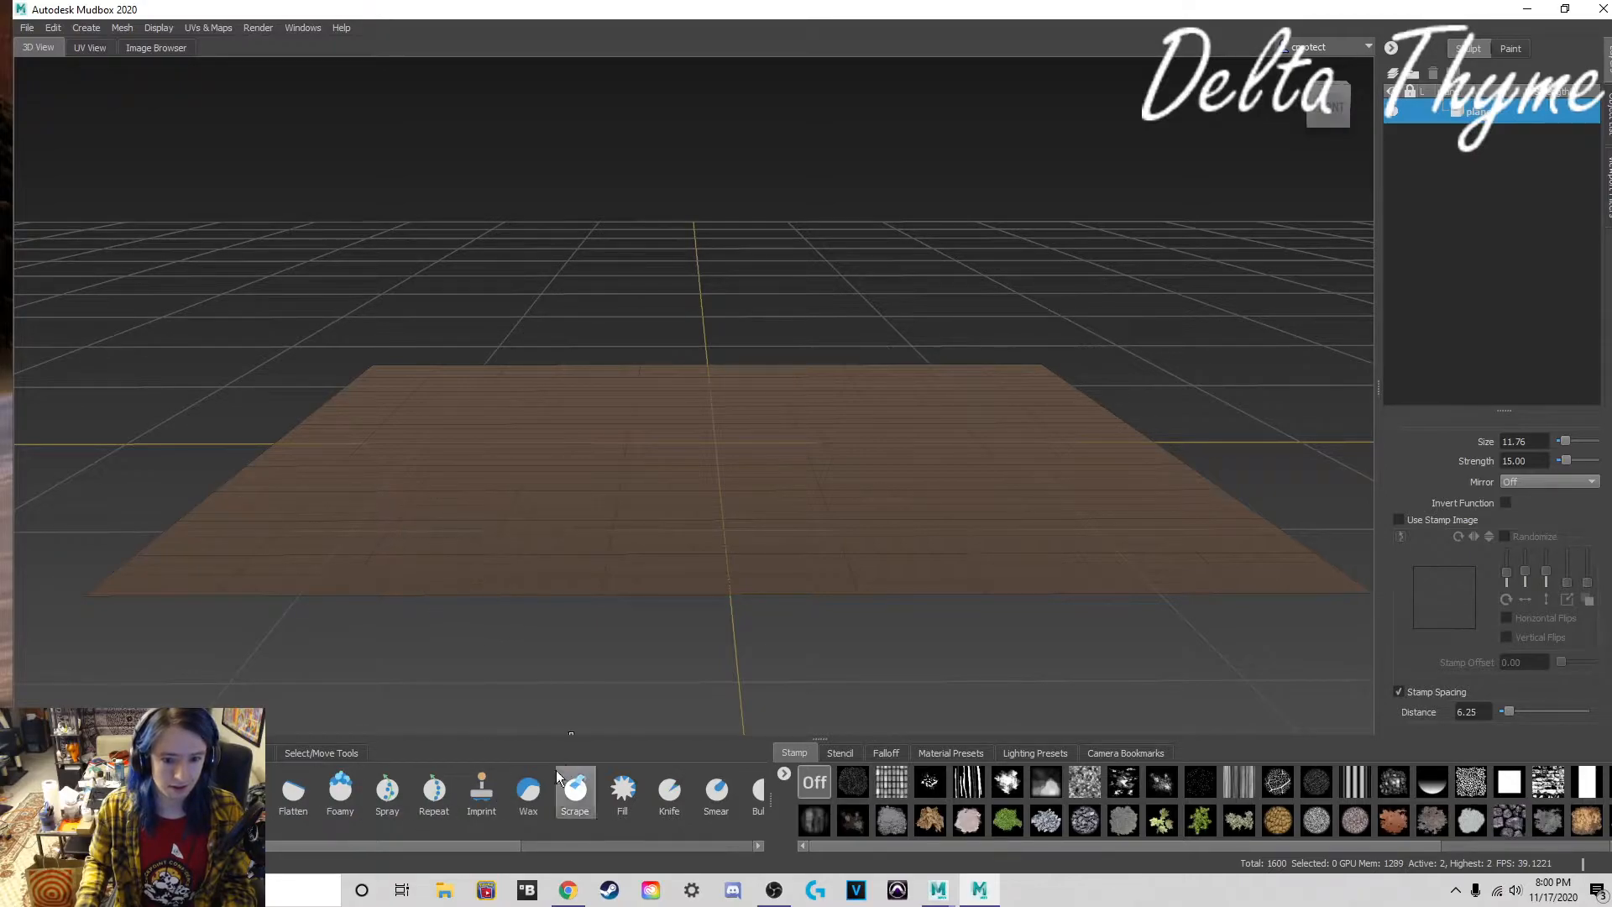
left_click(529, 787)
mouse_move(496, 497)
left_mouse_down()
mouse_move(877, 481)
mouse_move(710, 423)
left_mouse_up()
key("ctrl+z")
key("ctrl+z")
left_click_drag(575, 490, 682, 490)
left_click_drag(550, 361, 537, 421, "alt")
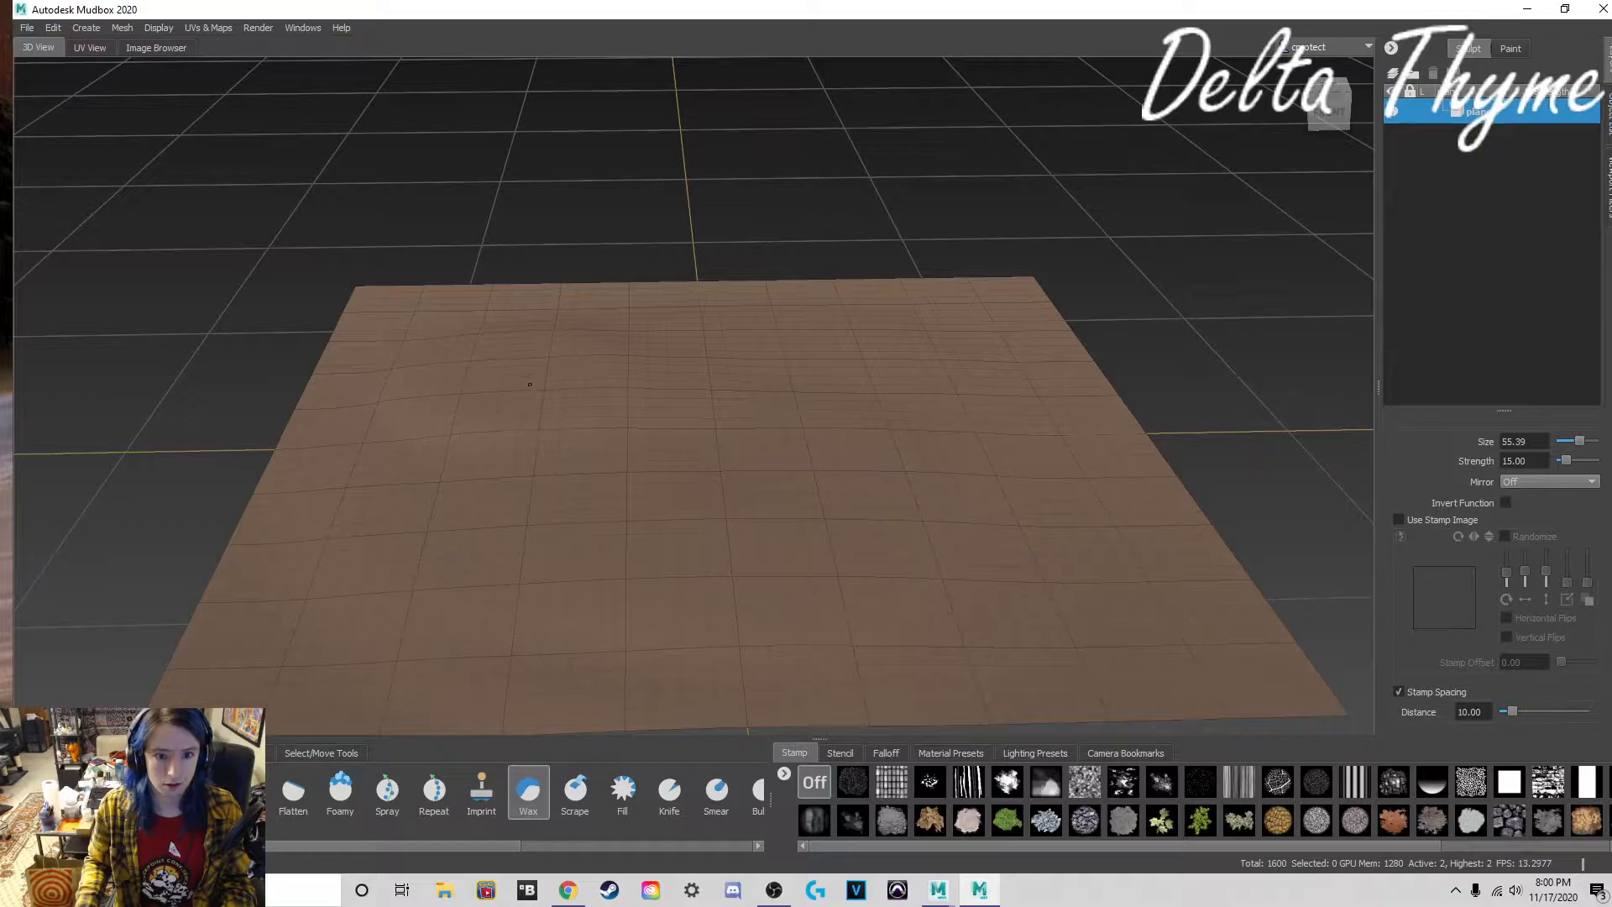
left_click_drag(533, 386, 573, 356, "alt")
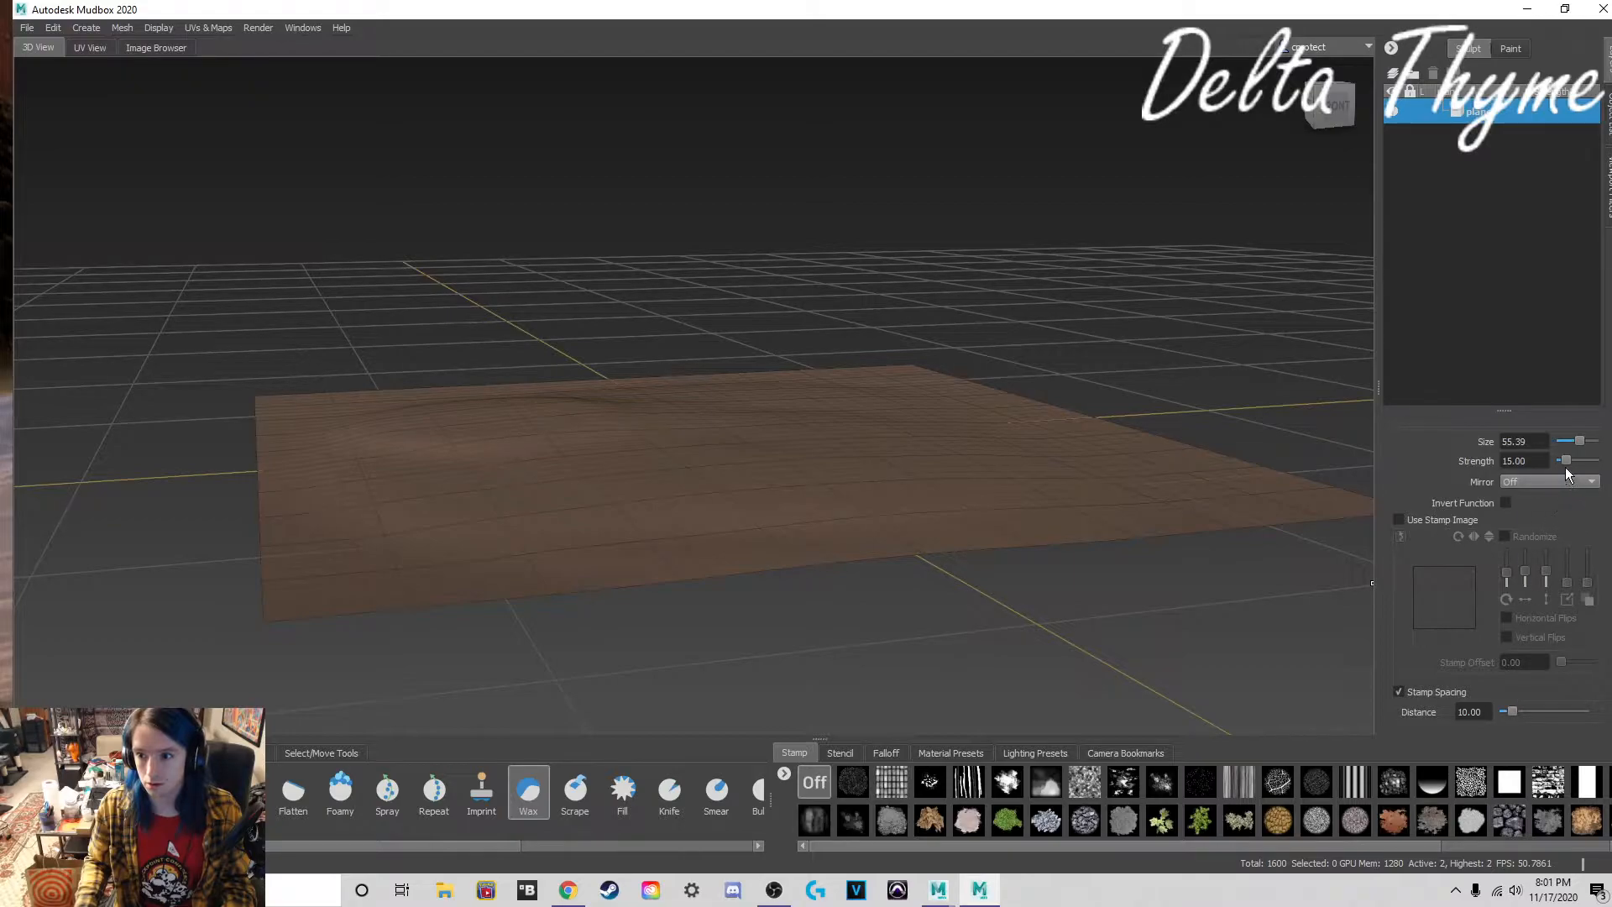
Step: Build up a mound in the plane's far corner with the Wax tool at strength 75 and size 33.11
left_click_drag(1566, 461, 1586, 460)
mouse_move(617, 420)
left_mouse_down()
mouse_move(502, 424)
mouse_move(497, 405)
mouse_move(532, 403)
left_mouse_up()
key("ctrl+z")
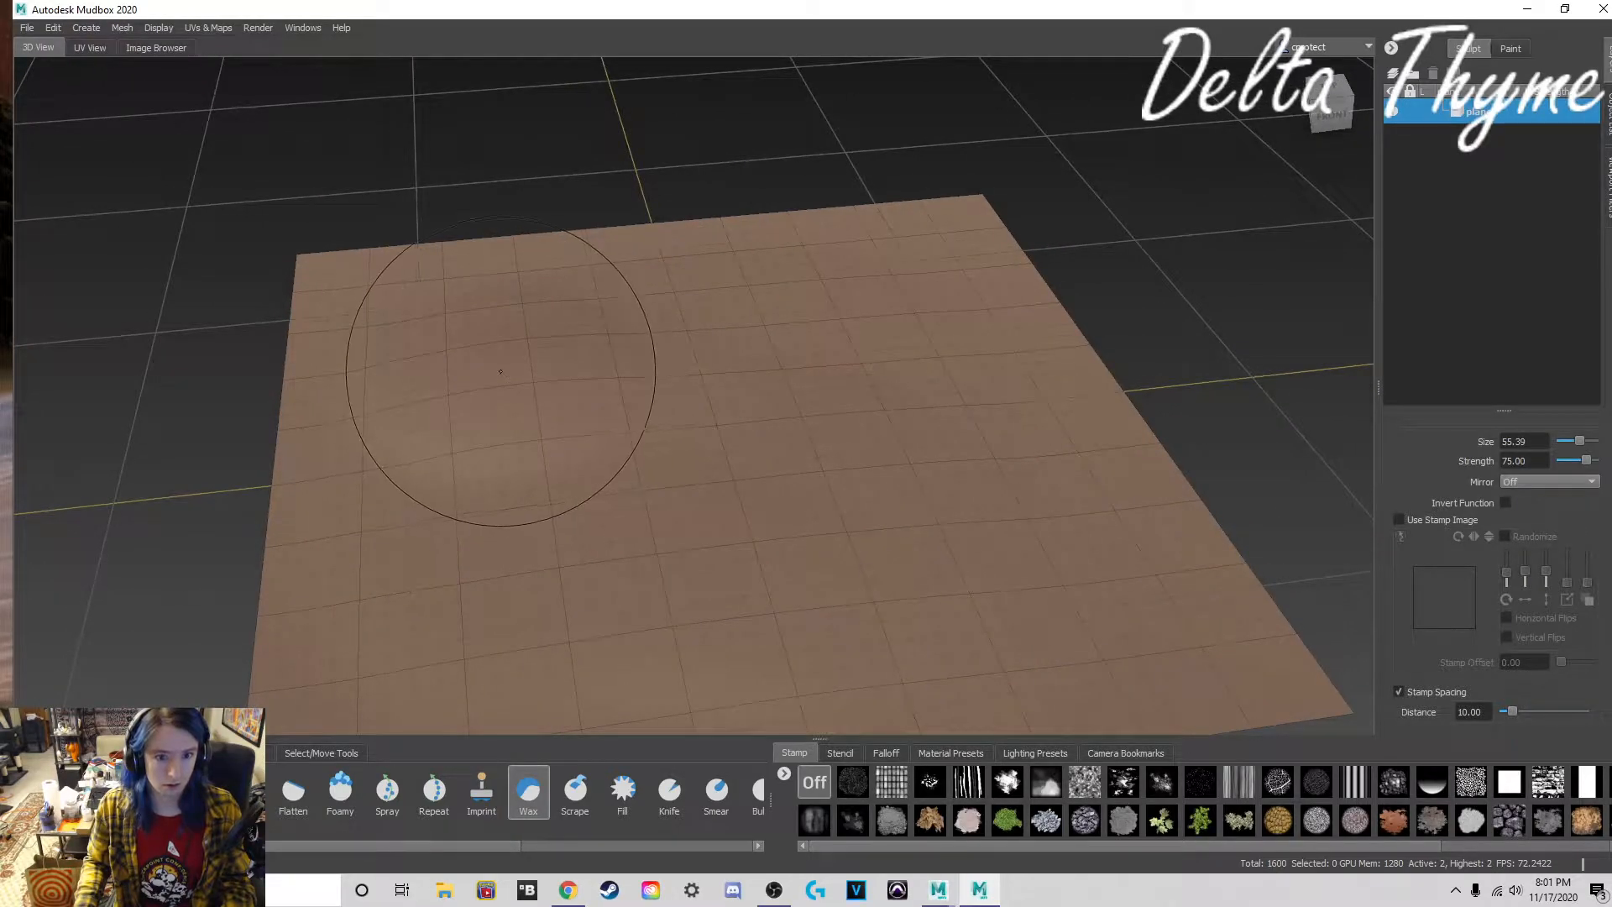
mouse_move(501, 370)
left_mouse_down()
mouse_move(511, 362)
mouse_move(502, 376)
mouse_move(485, 356)
mouse_move(492, 327)
mouse_move(492, 349)
mouse_move(471, 329)
mouse_move(480, 348)
mouse_move(432, 368)
left_mouse_up()
key("ctrl+z")
key("b")
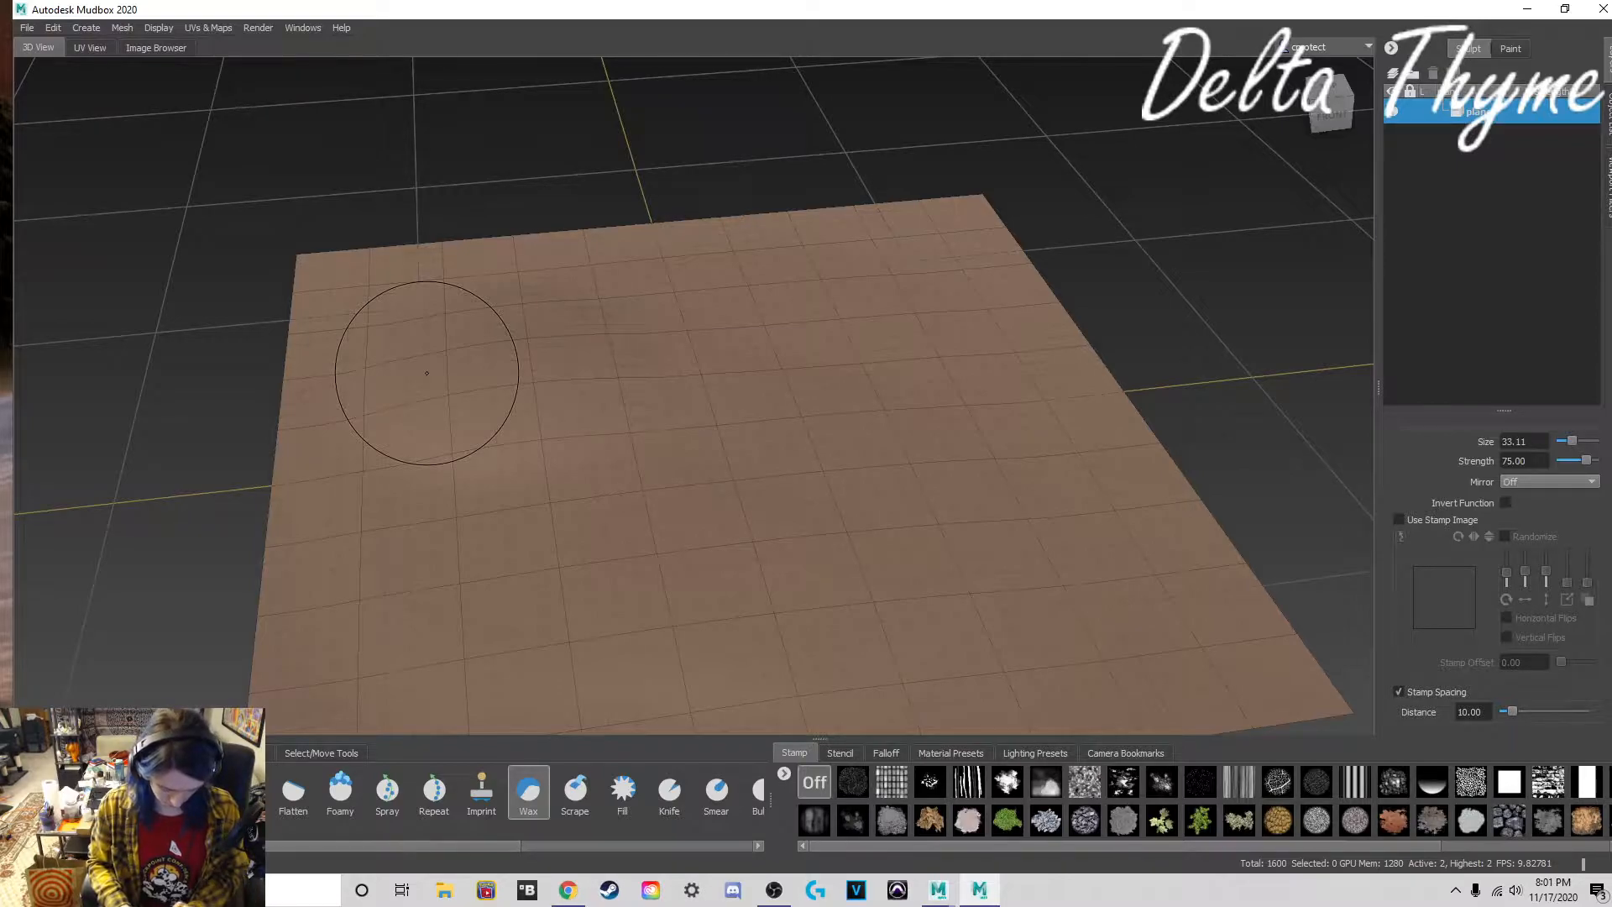
mouse_move(425, 366)
left_mouse_down()
mouse_move(478, 335)
mouse_move(464, 351)
mouse_move(465, 319)
mouse_move(469, 340)
left_mouse_up()
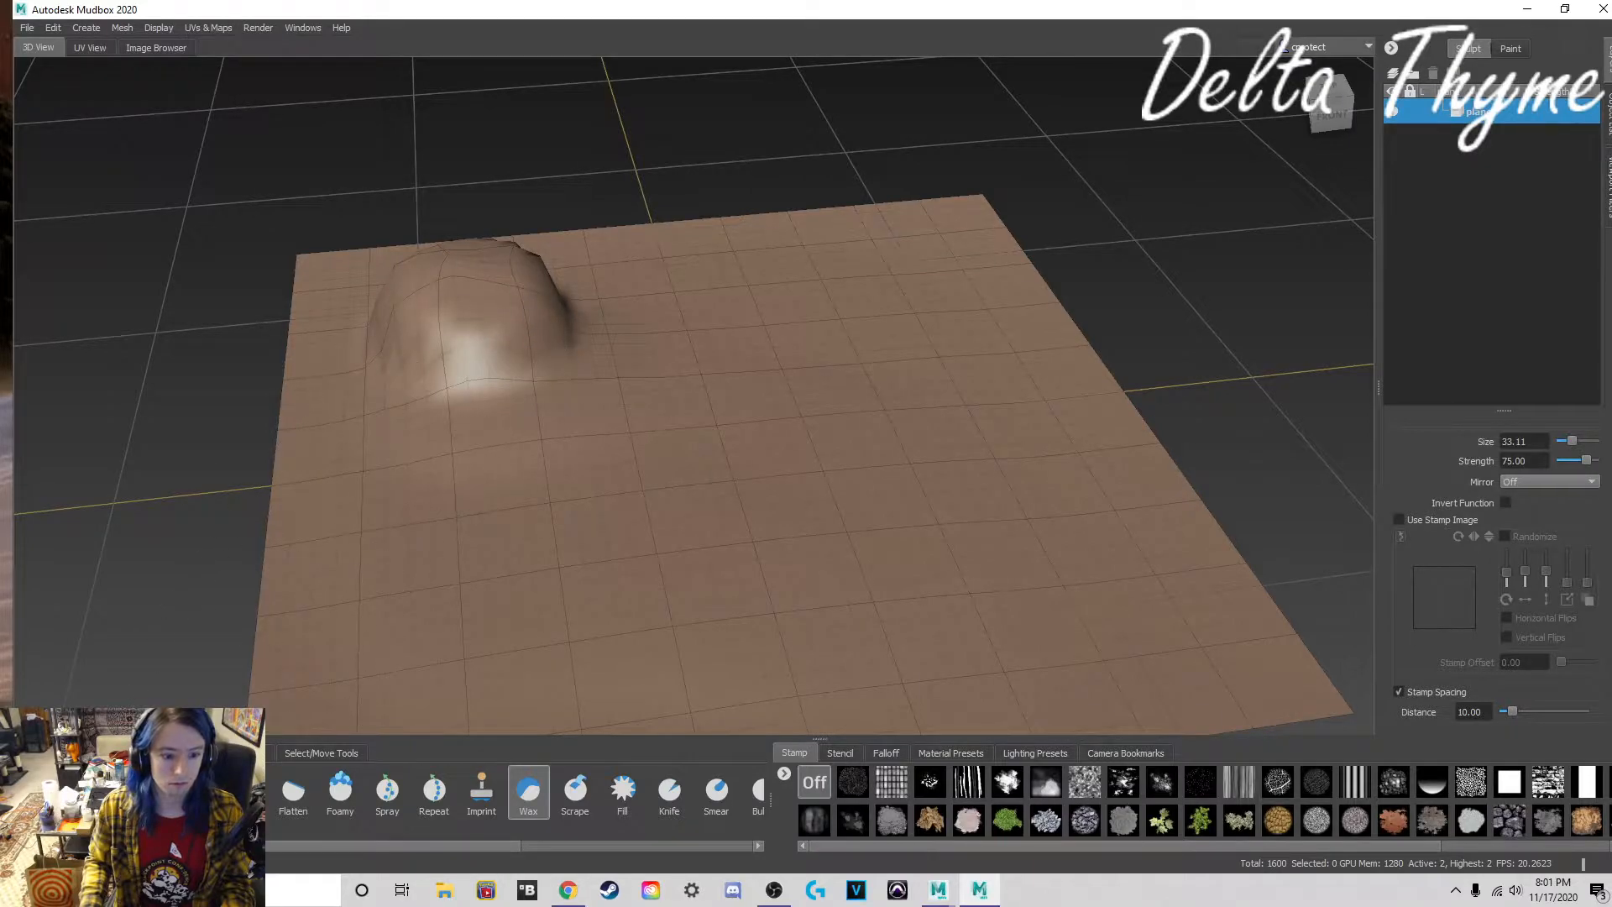
Step: Pull up two tall hills along one side of the plane with the Grab tool at size 84.71 and strength 100
key("3")
mouse_move(448, 313)
left_mouse_down()
mouse_move(464, 232)
mouse_move(498, 270)
mouse_move(762, 318)
left_mouse_up()
key("ctrl+z")
key("b")
left_click_drag(385, 368, 392, 221)
left_click_drag(854, 523, 861, 243)
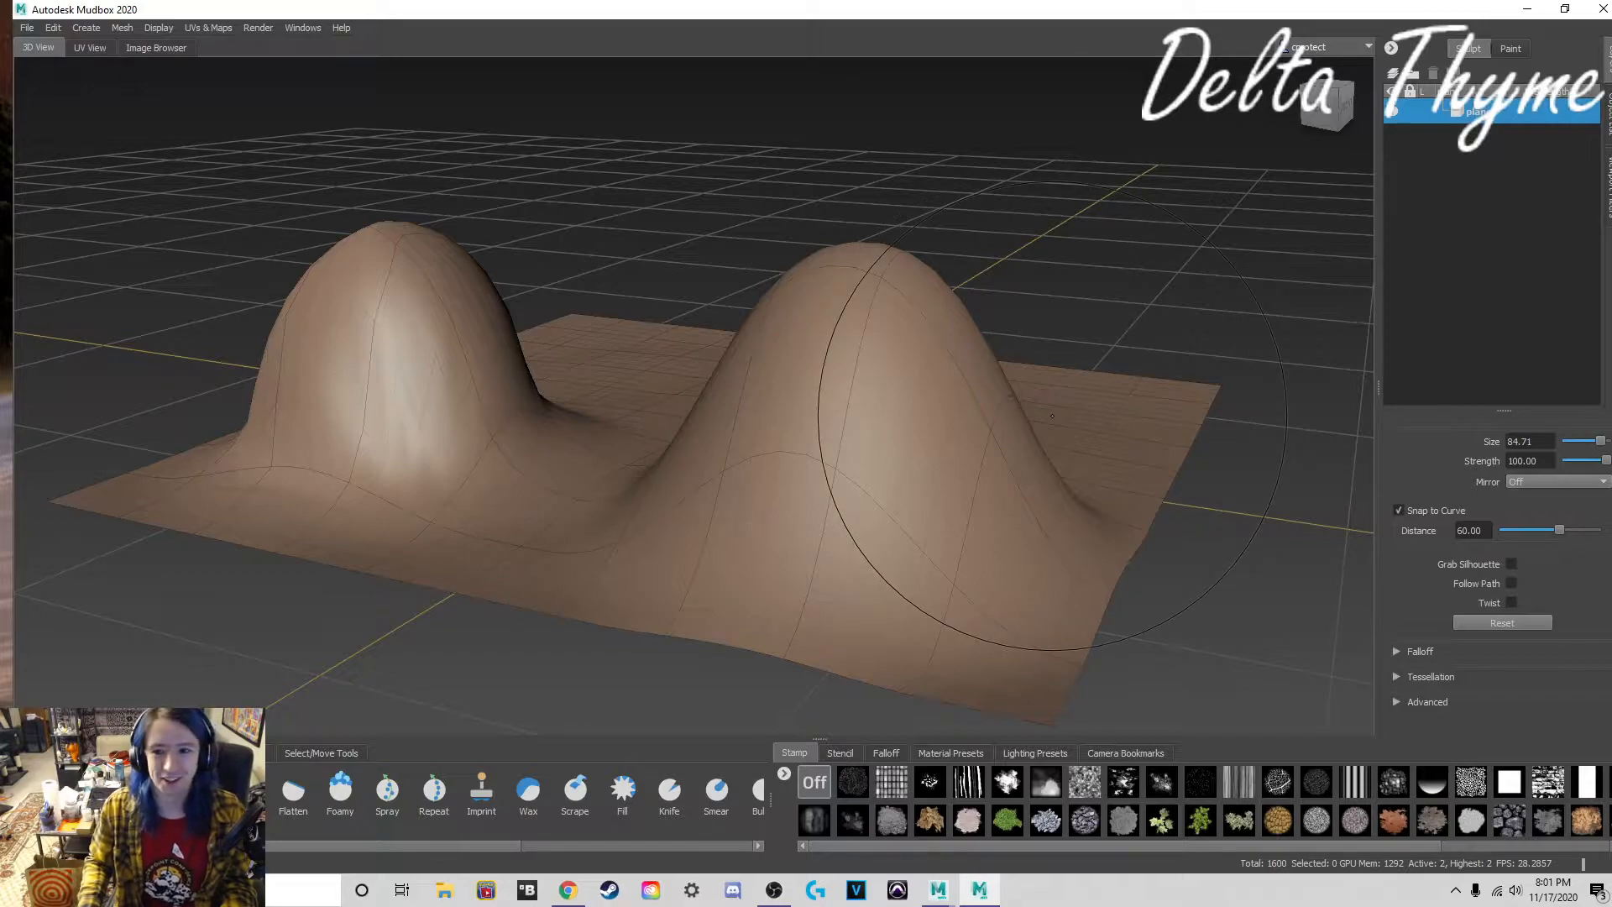
Step: Pull up two more tall hills along the opposite, flat side of the plane with the Grab tool
mouse_move(1041, 418)
left_mouse_down("alt")
mouse_move(818, 434)
mouse_move(1032, 430)
left_mouse_up("alt")
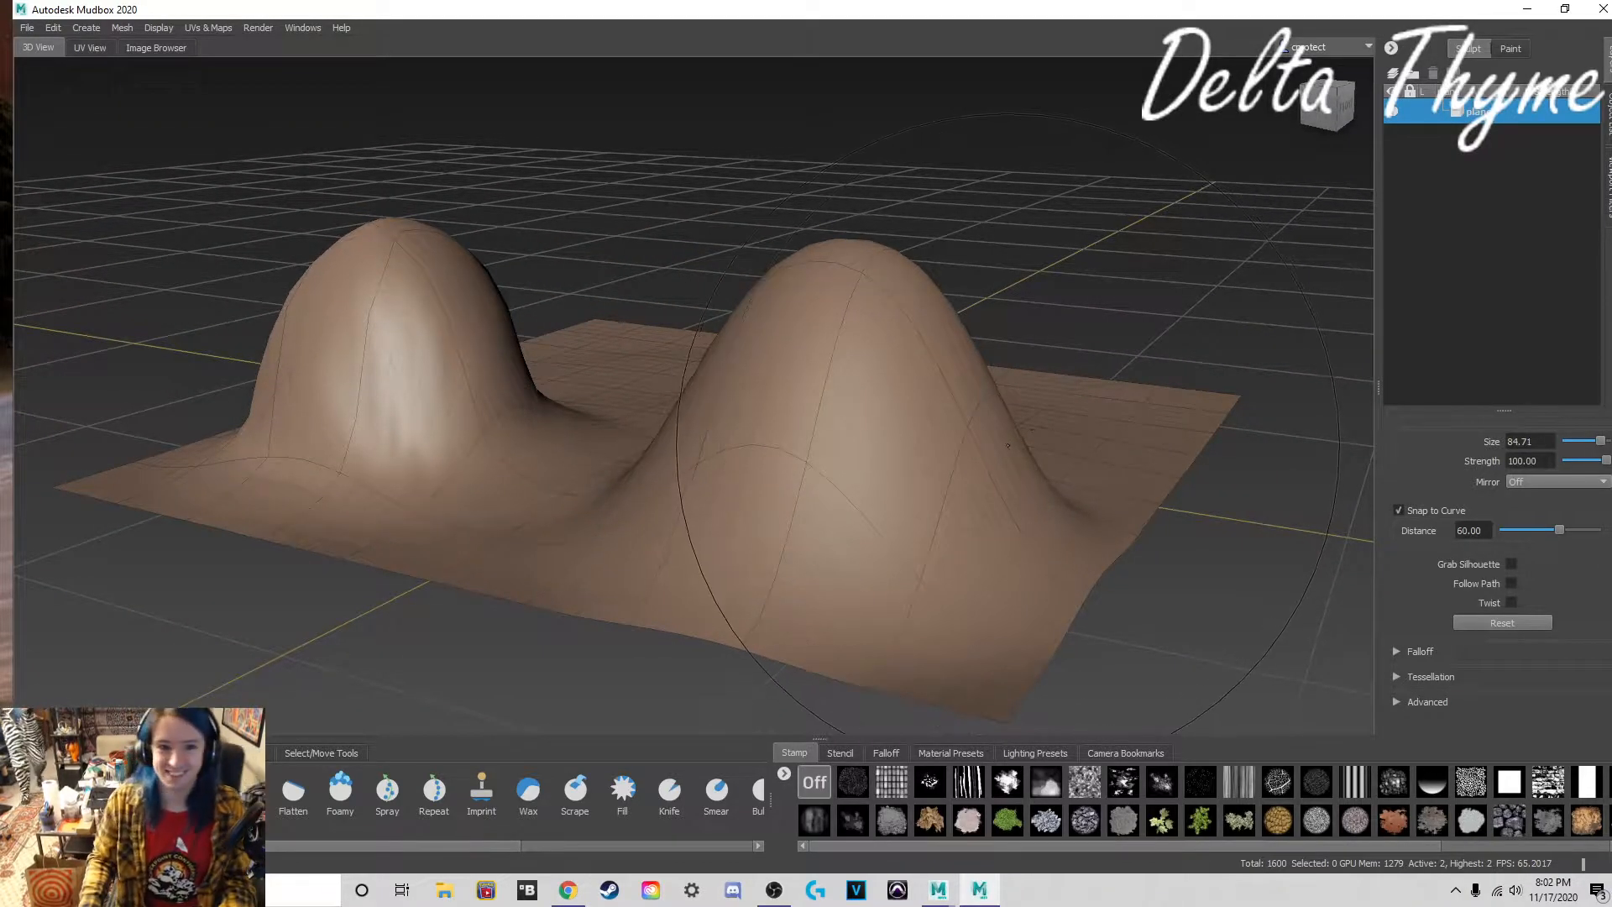
left_click_drag(1032, 430, 781, 475, "alt")
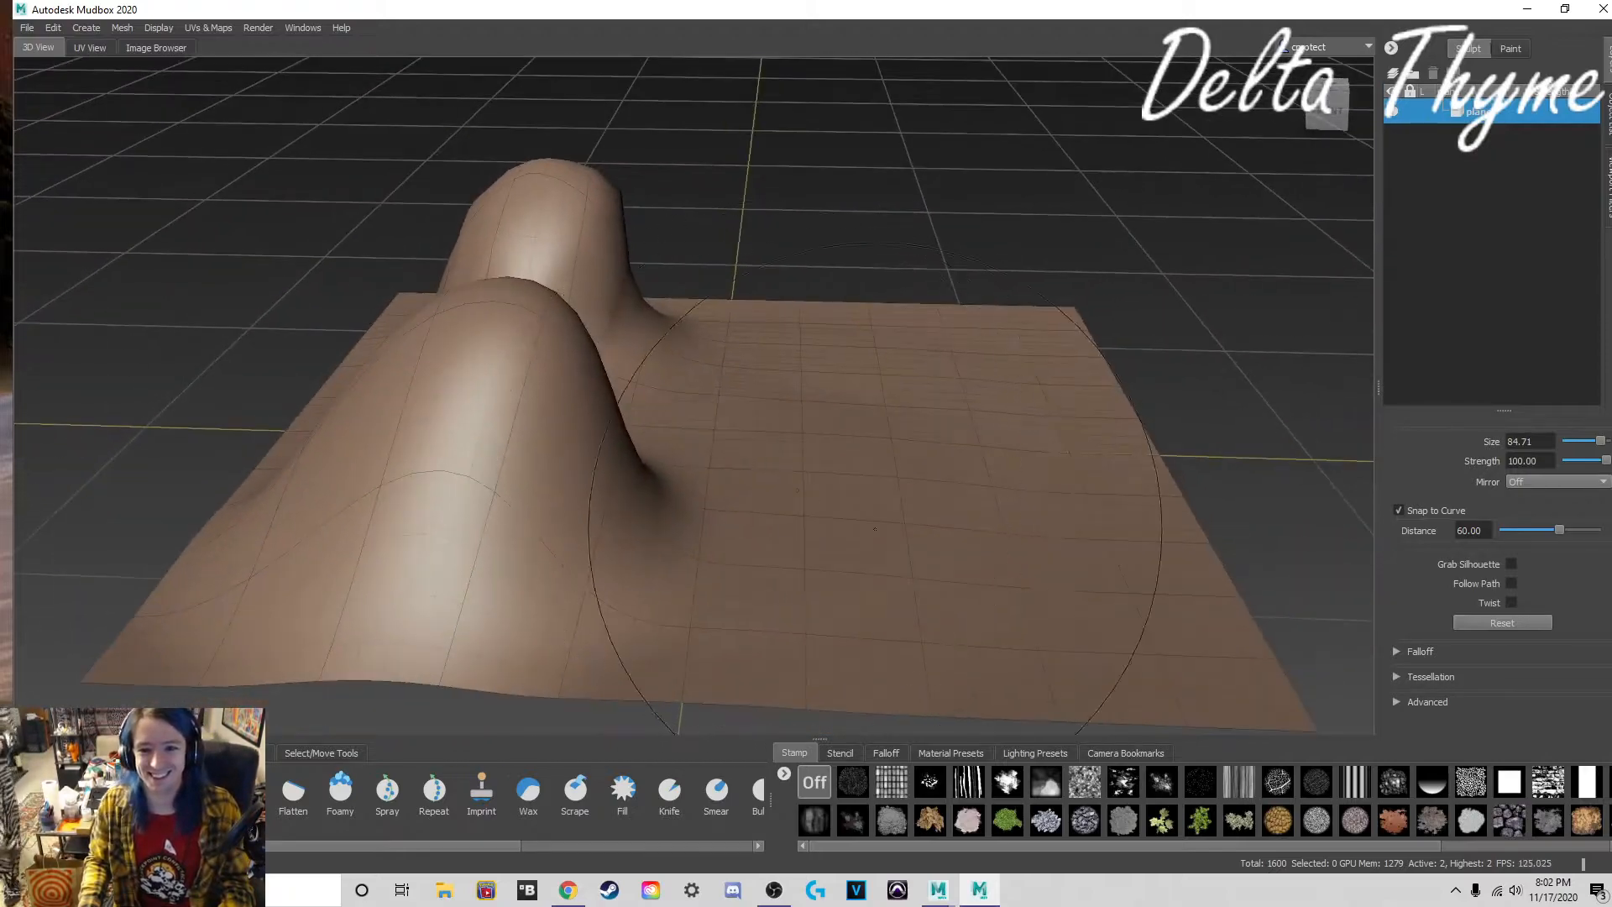
left_click_drag(980, 561, 994, 346)
mouse_move(1058, 463)
left_mouse_down()
mouse_move(940, 453)
mouse_move(1015, 447)
mouse_move(996, 506)
mouse_move(1004, 311)
left_mouse_up()
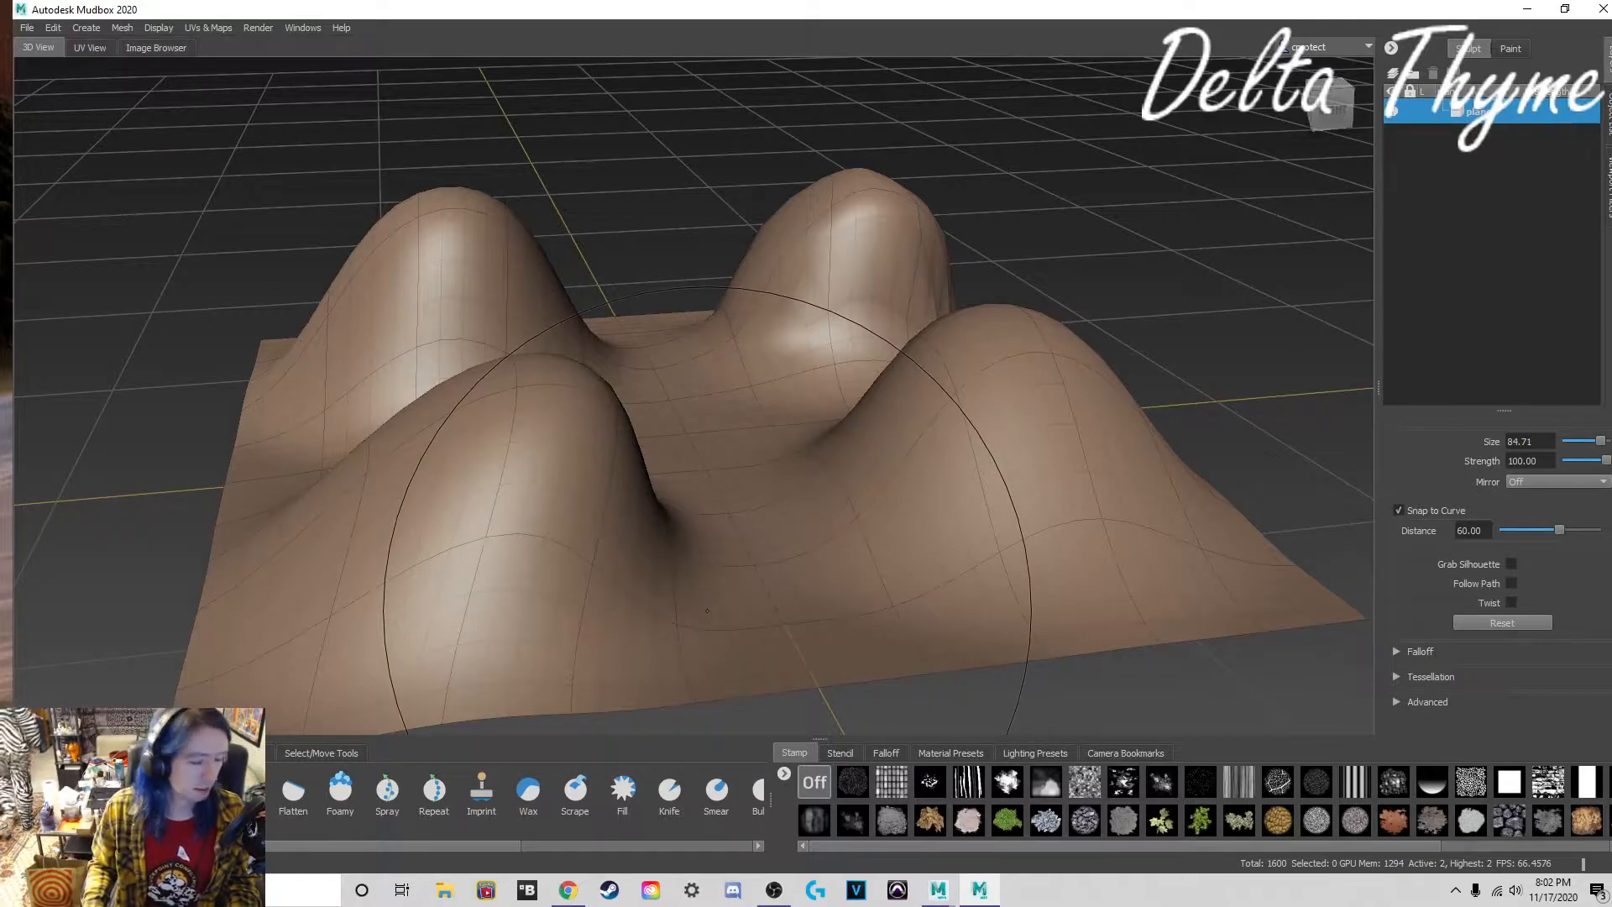
Step: Reduce the Grab brush to size 31.40 and raise low ridges in the gaps between neighbouring hills
key("b")
mouse_move(789, 561)
left_mouse_down()
mouse_move(616, 569)
mouse_move(751, 503)
mouse_move(824, 500)
mouse_move(802, 477)
mouse_move(780, 512)
mouse_move(968, 511)
mouse_move(937, 487)
left_mouse_up()
left_click_drag(850, 437, 837, 420)
left_click_drag(799, 471, 797, 432)
mouse_move(740, 494)
left_mouse_down()
mouse_move(737, 426)
mouse_move(696, 430)
left_mouse_up()
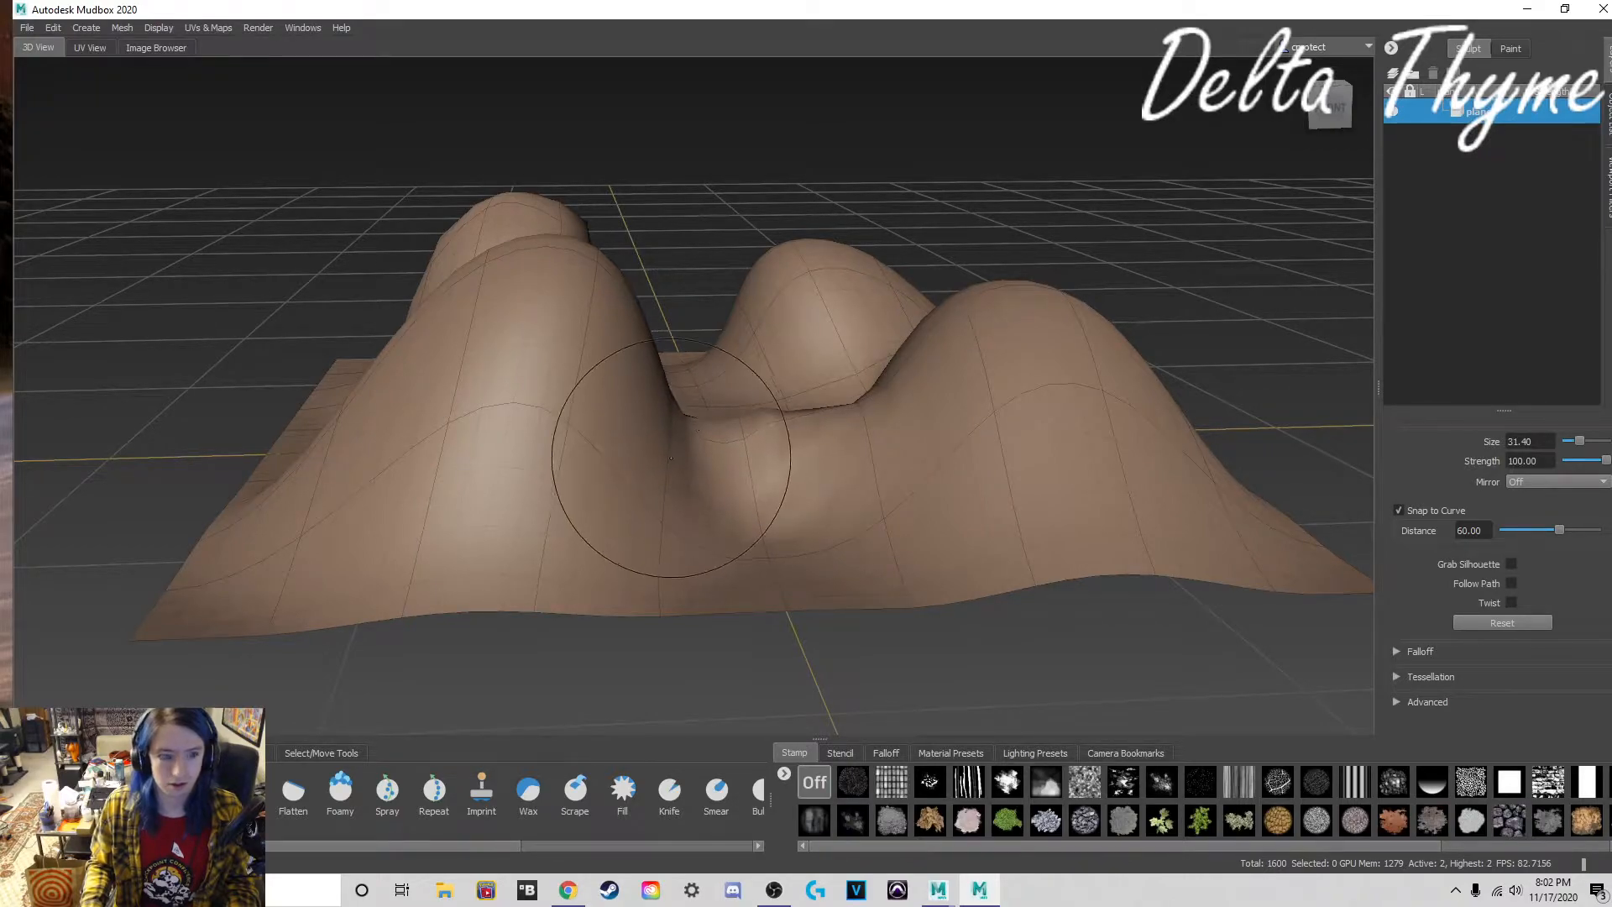
left_click_drag(576, 491, 873, 482, "alt")
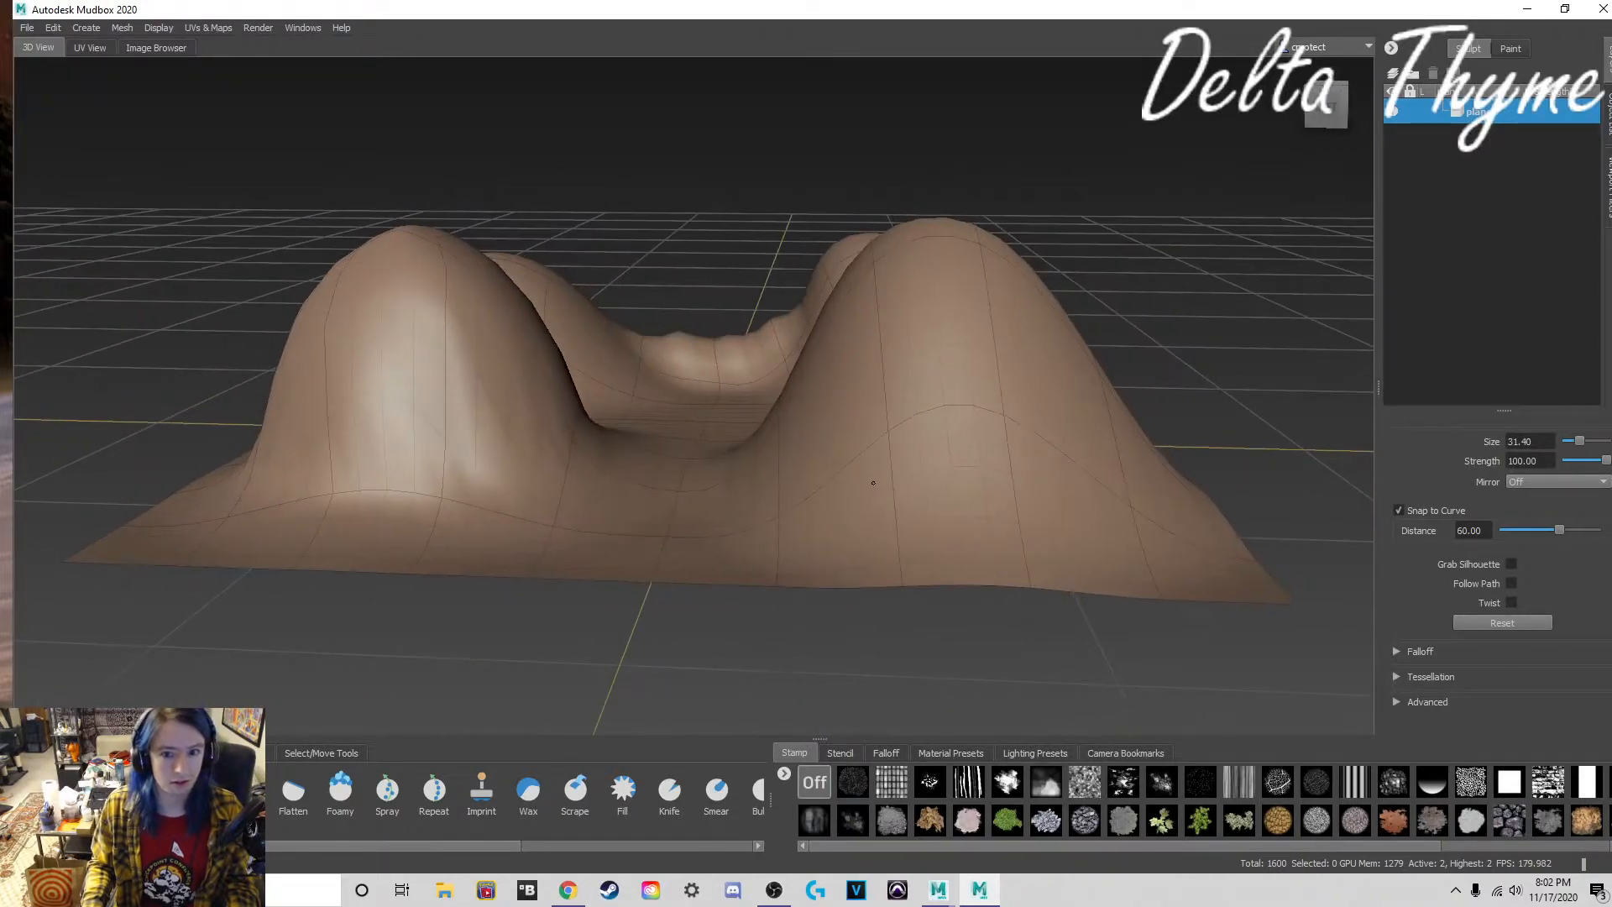
left_click_drag(736, 455, 753, 387)
left_click_drag(698, 436, 681, 407)
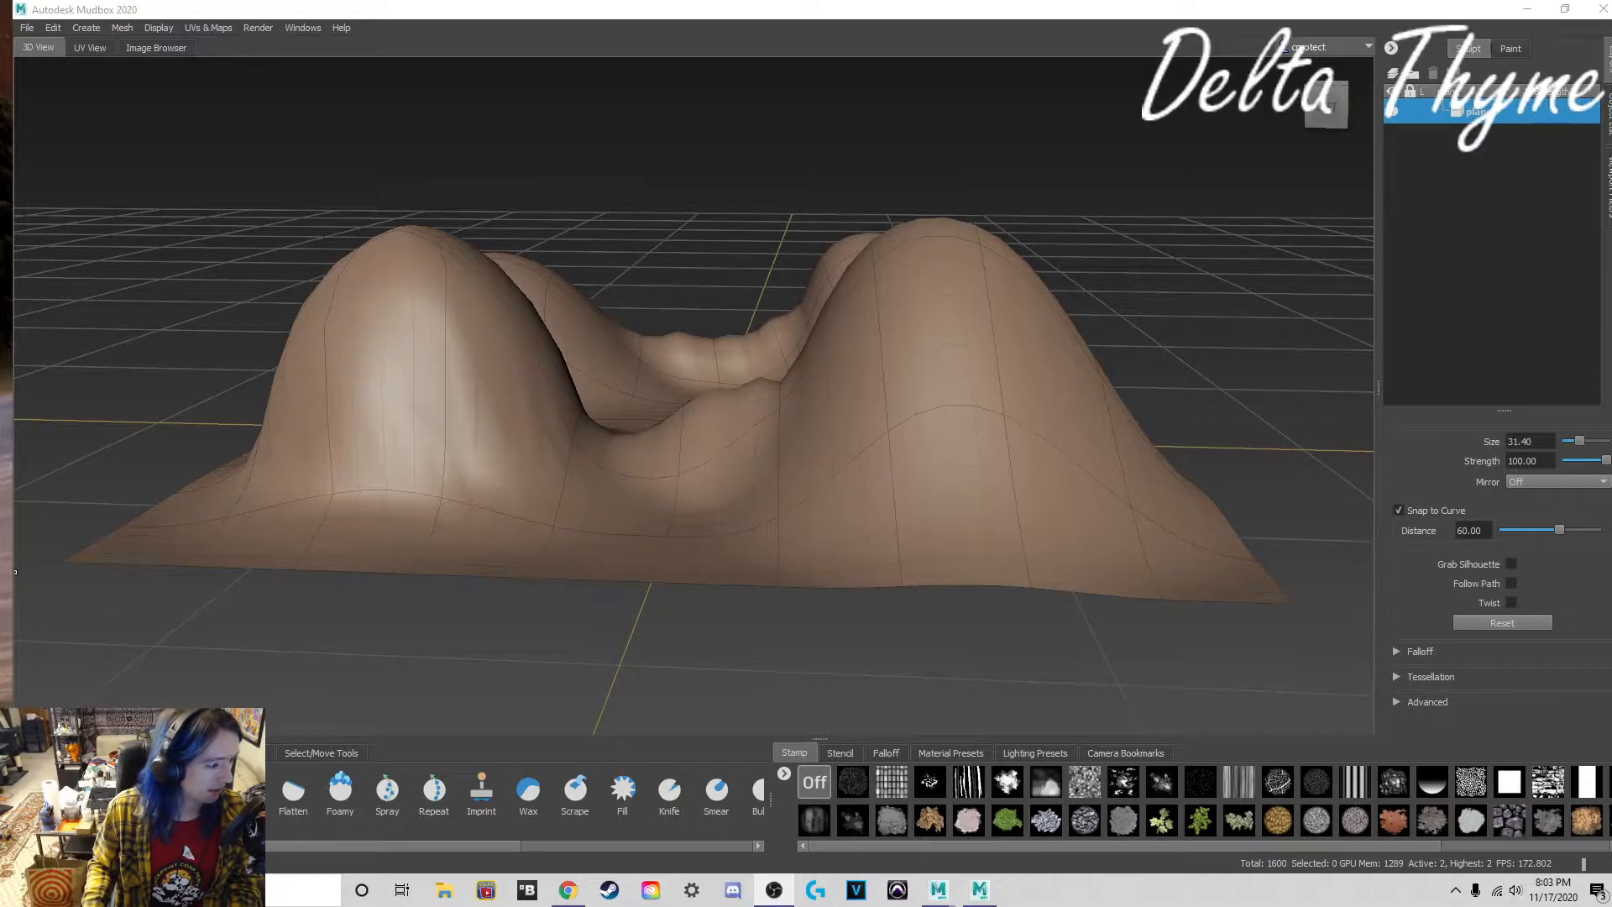
Step: Switch to OBS, maximize its window and close the Notepad window in front of it
left_click_drag(0, 433, 895, 307)
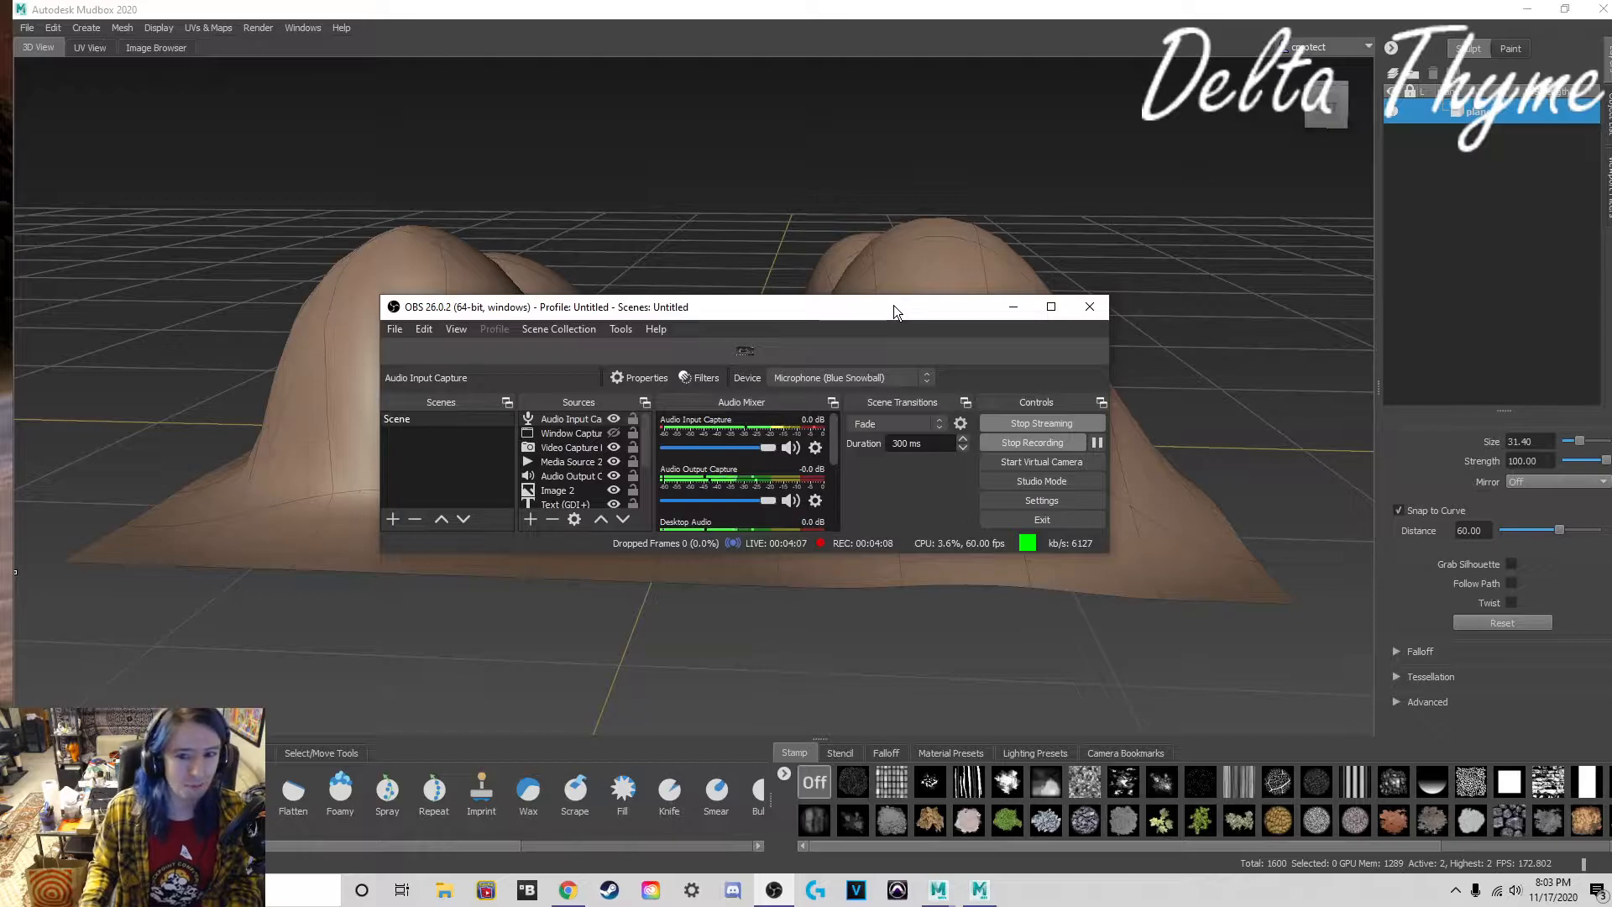
double_click(894, 305)
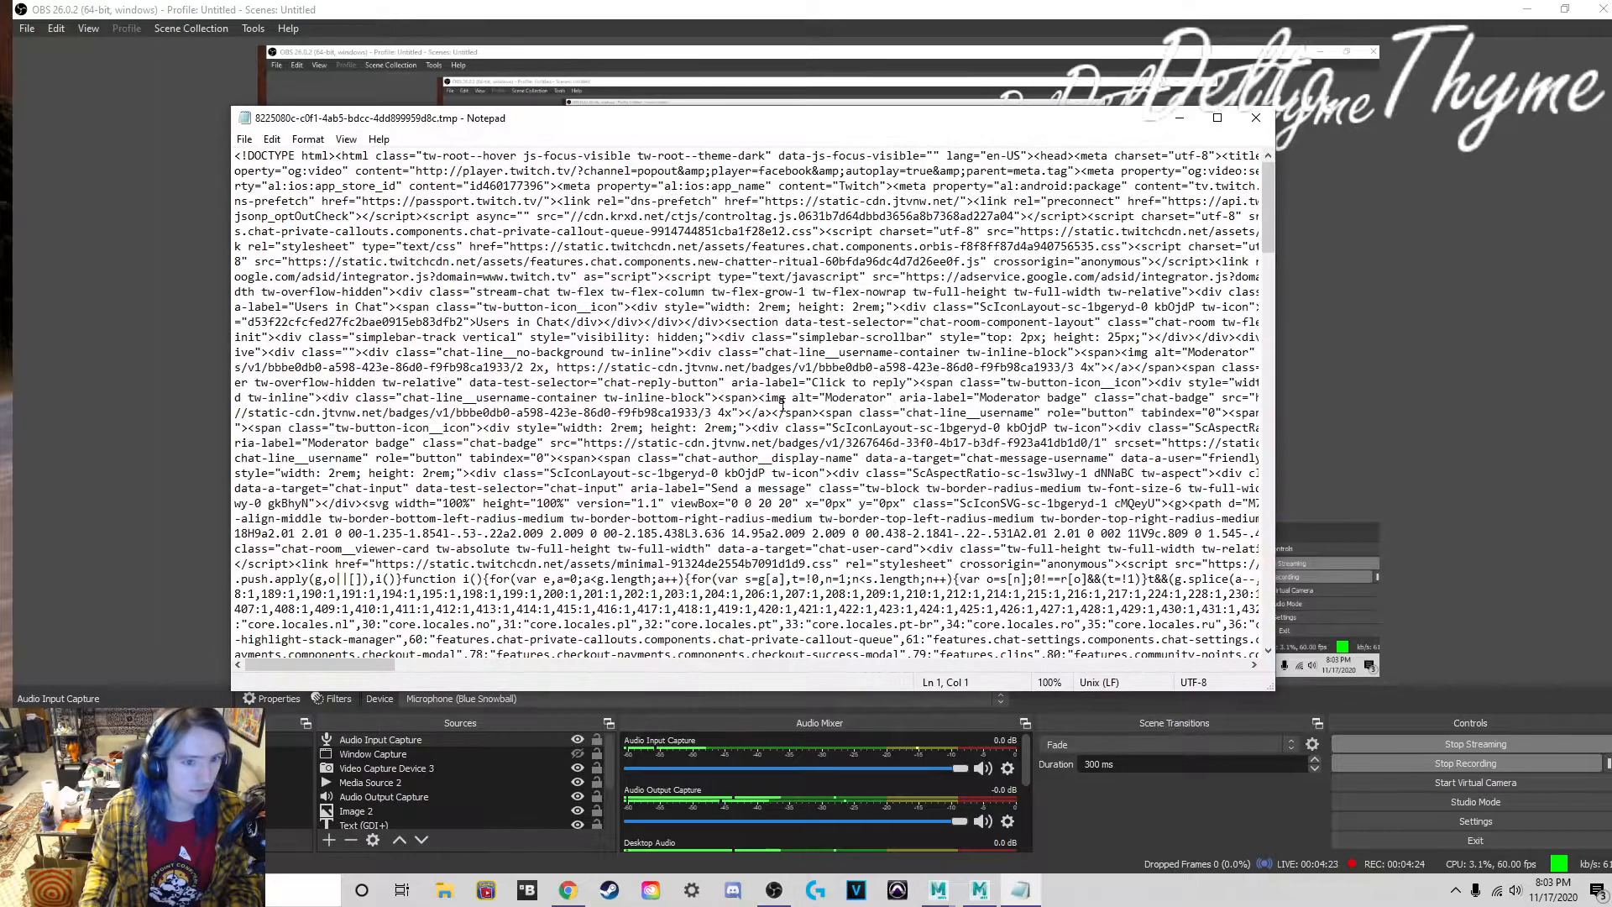
left_click(1256, 118)
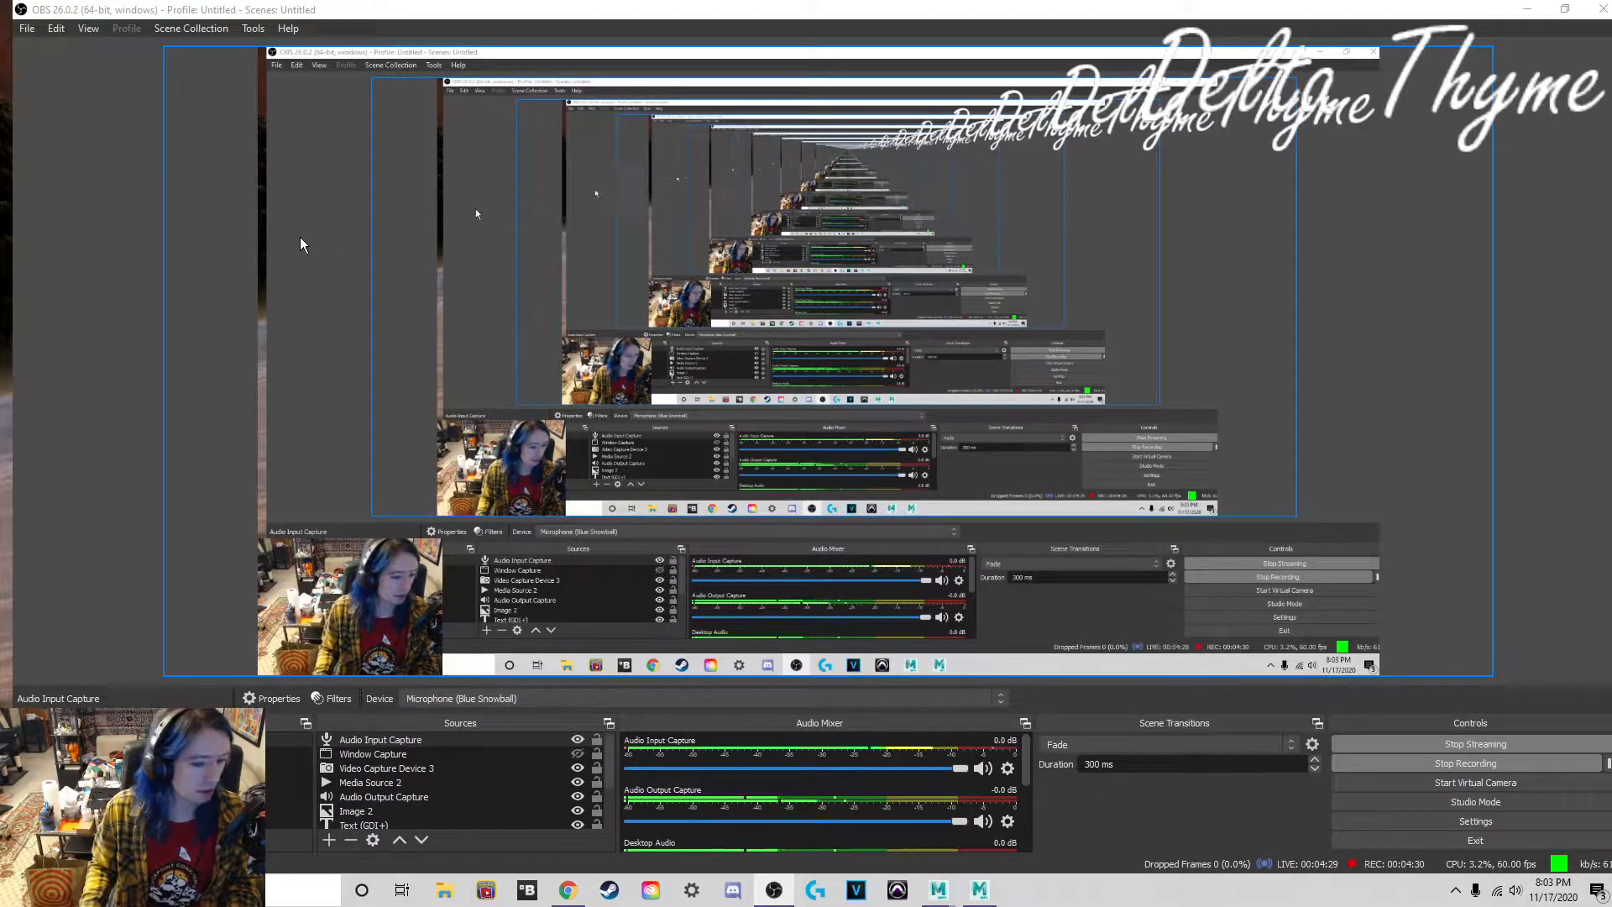
Step: Close a dockable window in OBS, dismiss the notice, and minimize OBS to return to Mudbox
left_click(175, 30)
mouse_move(253, 30)
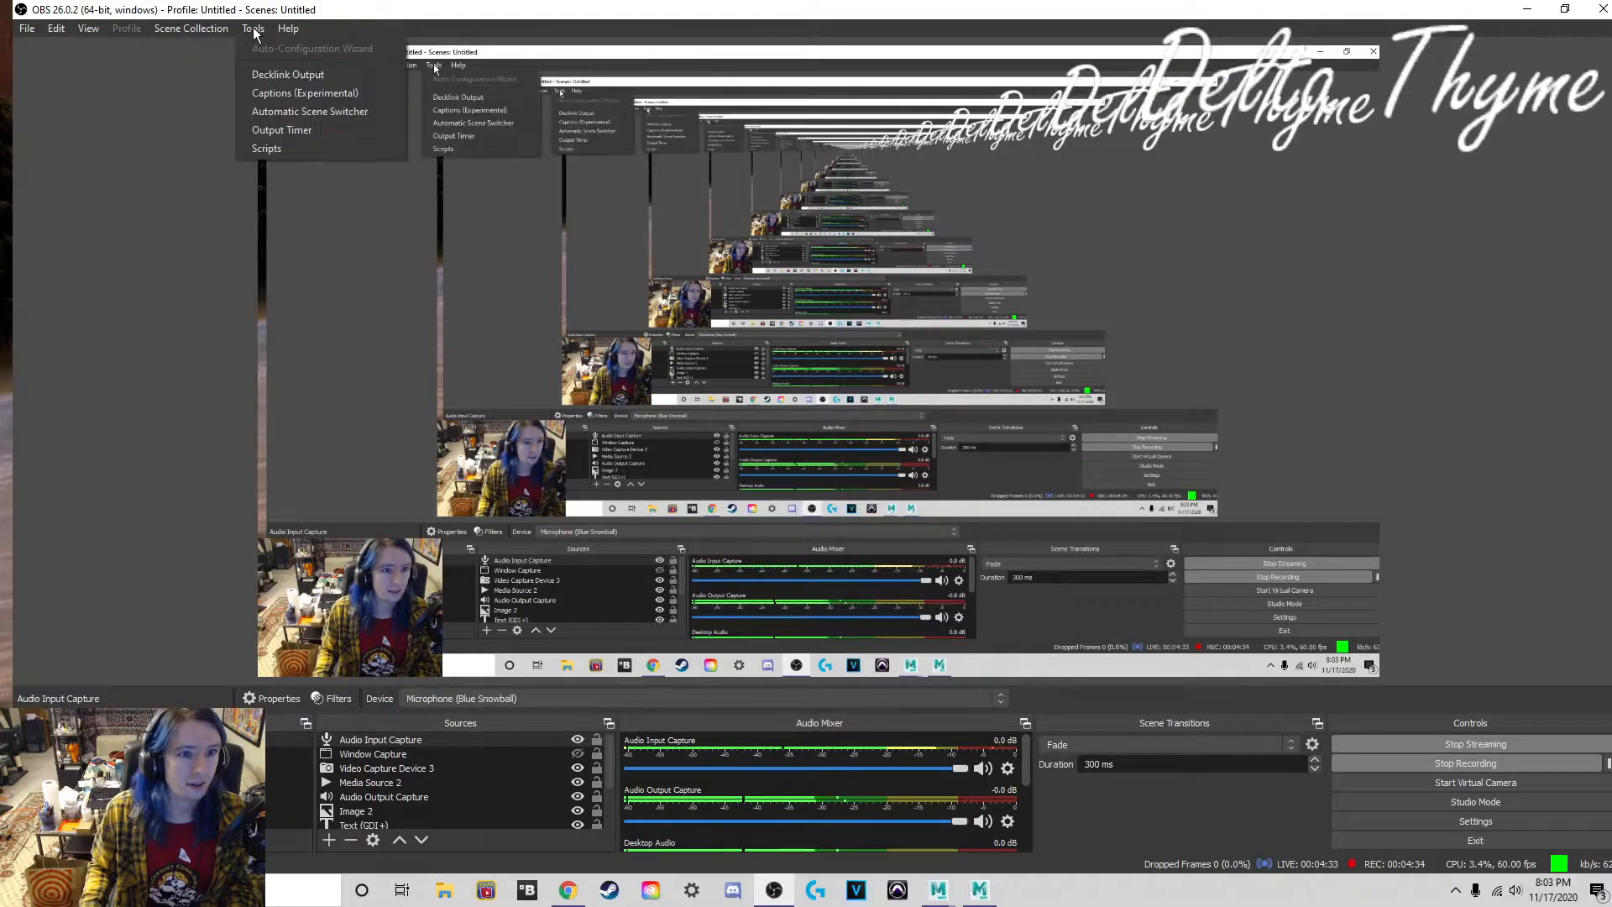
mouse_move(89, 32)
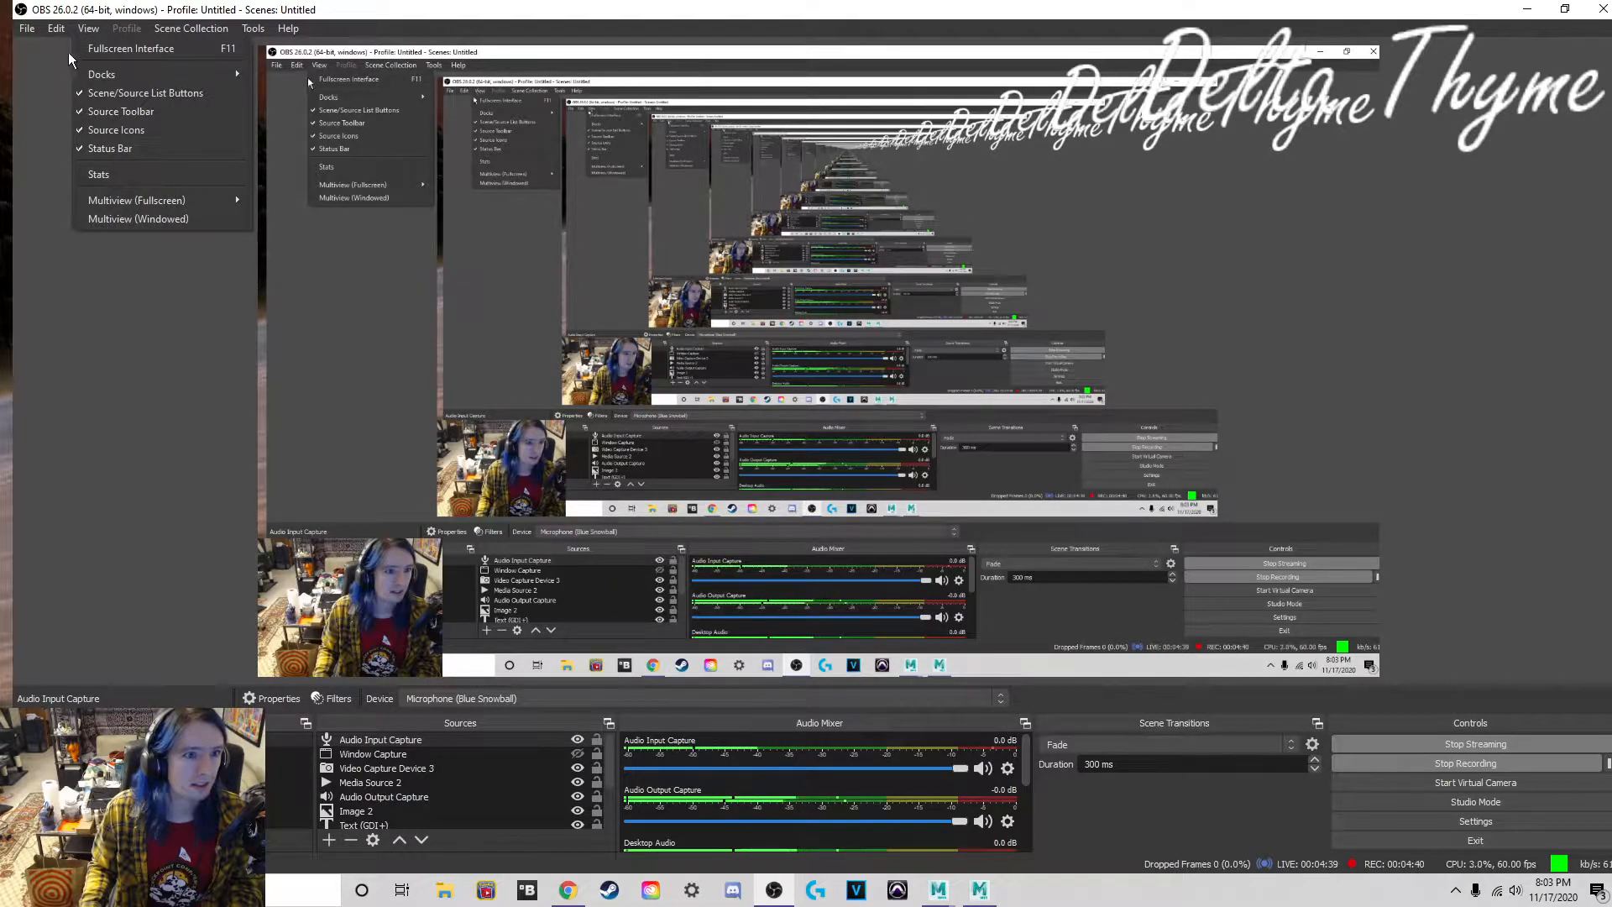
left_click(36, 79)
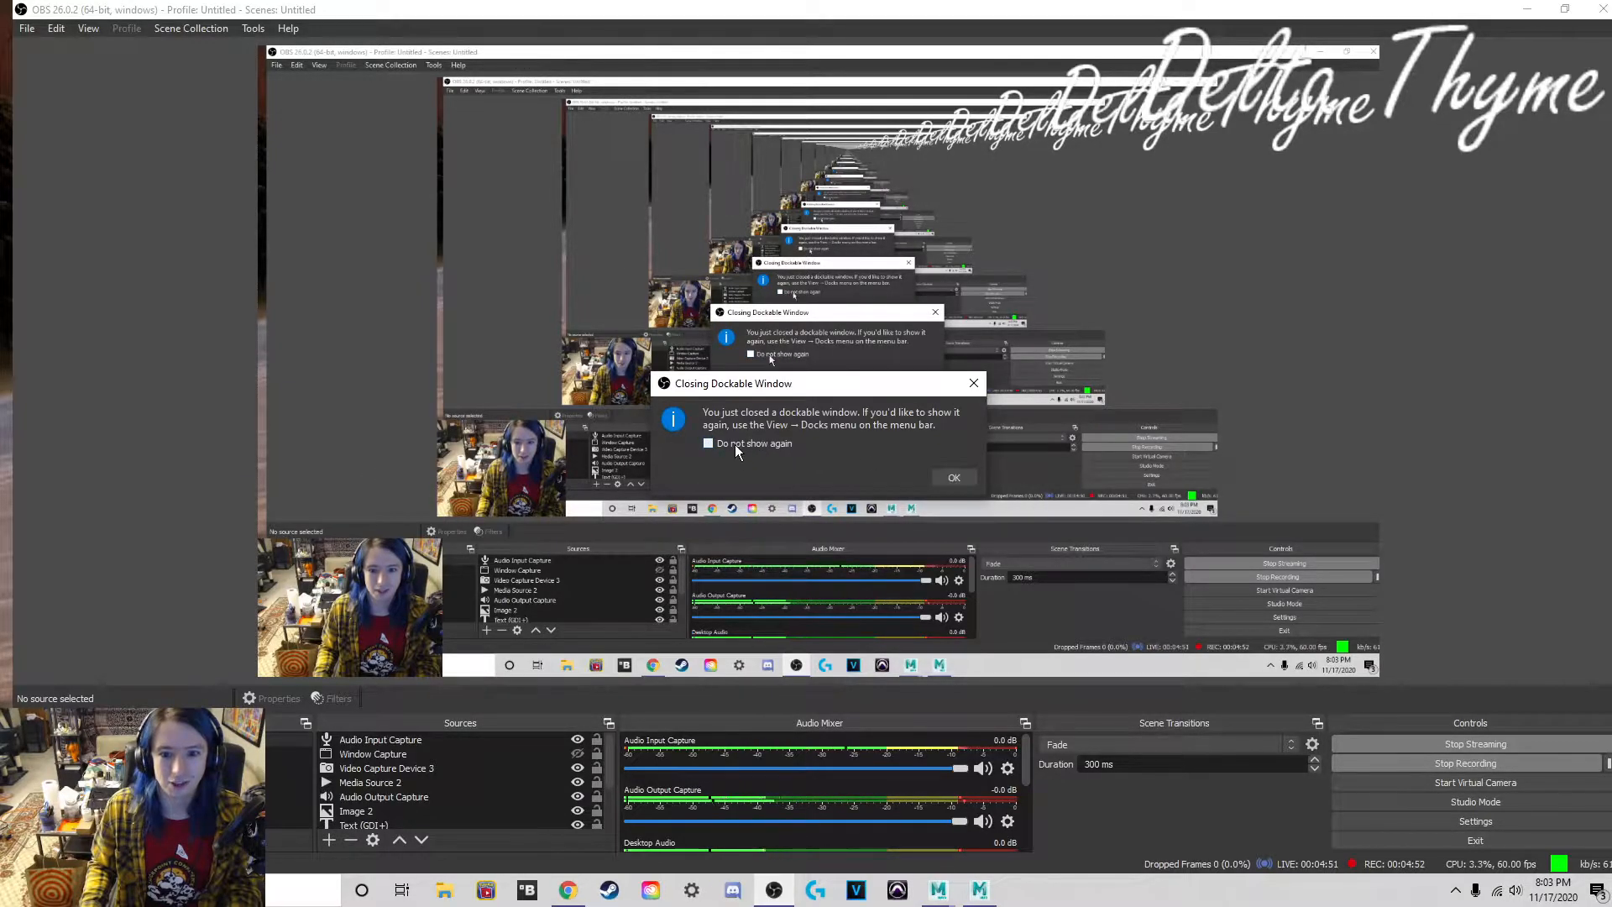
left_click(954, 477)
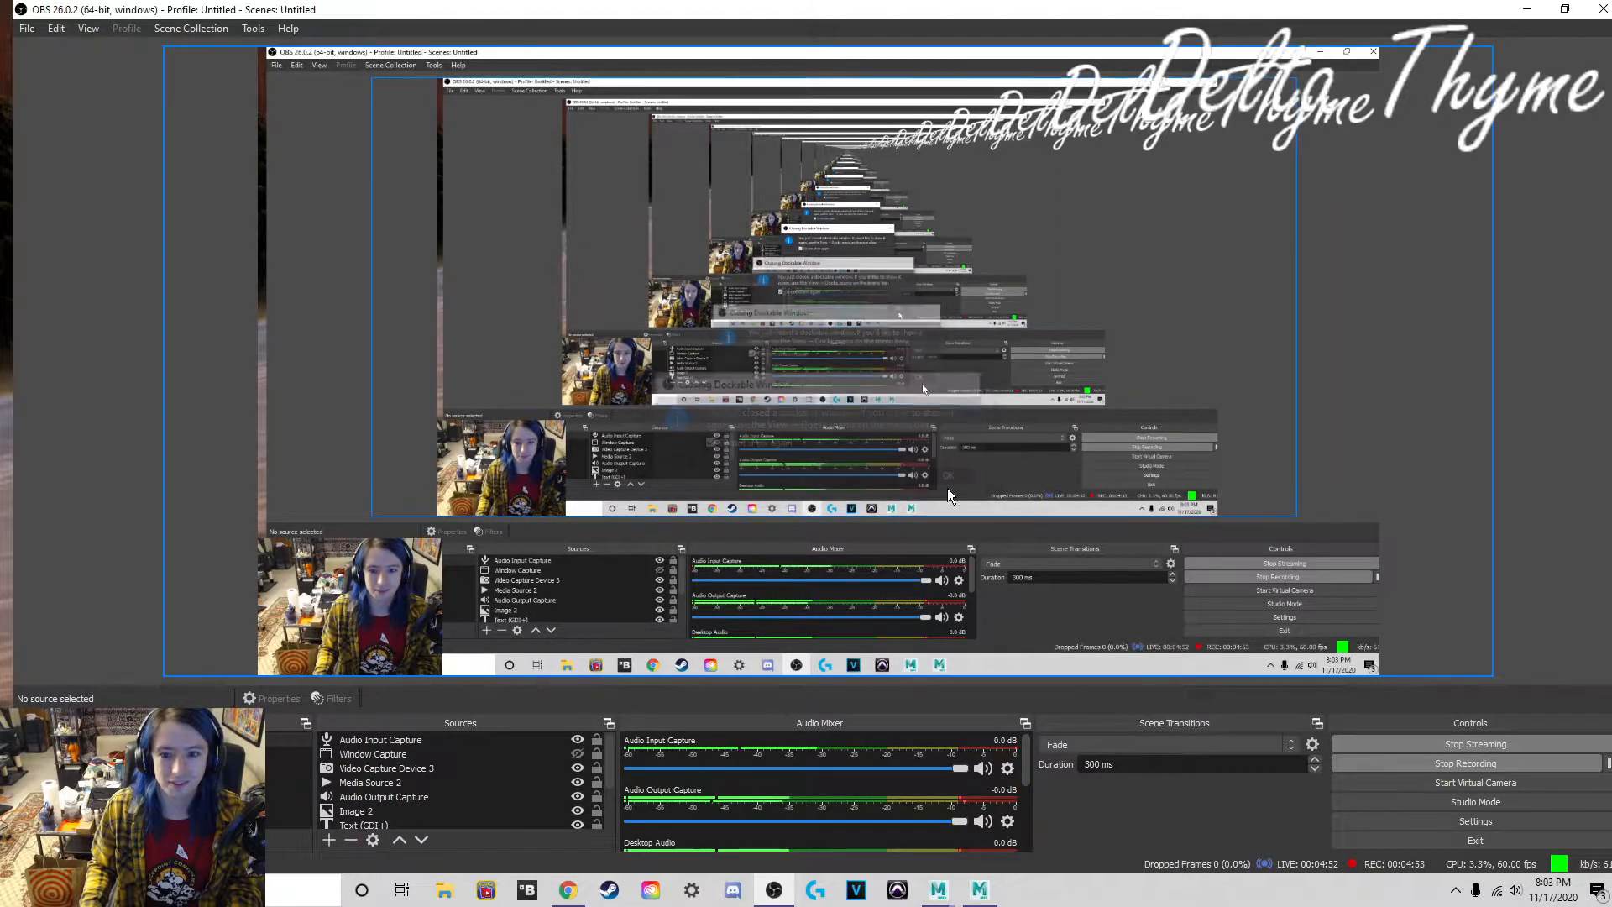
left_click(1528, 10)
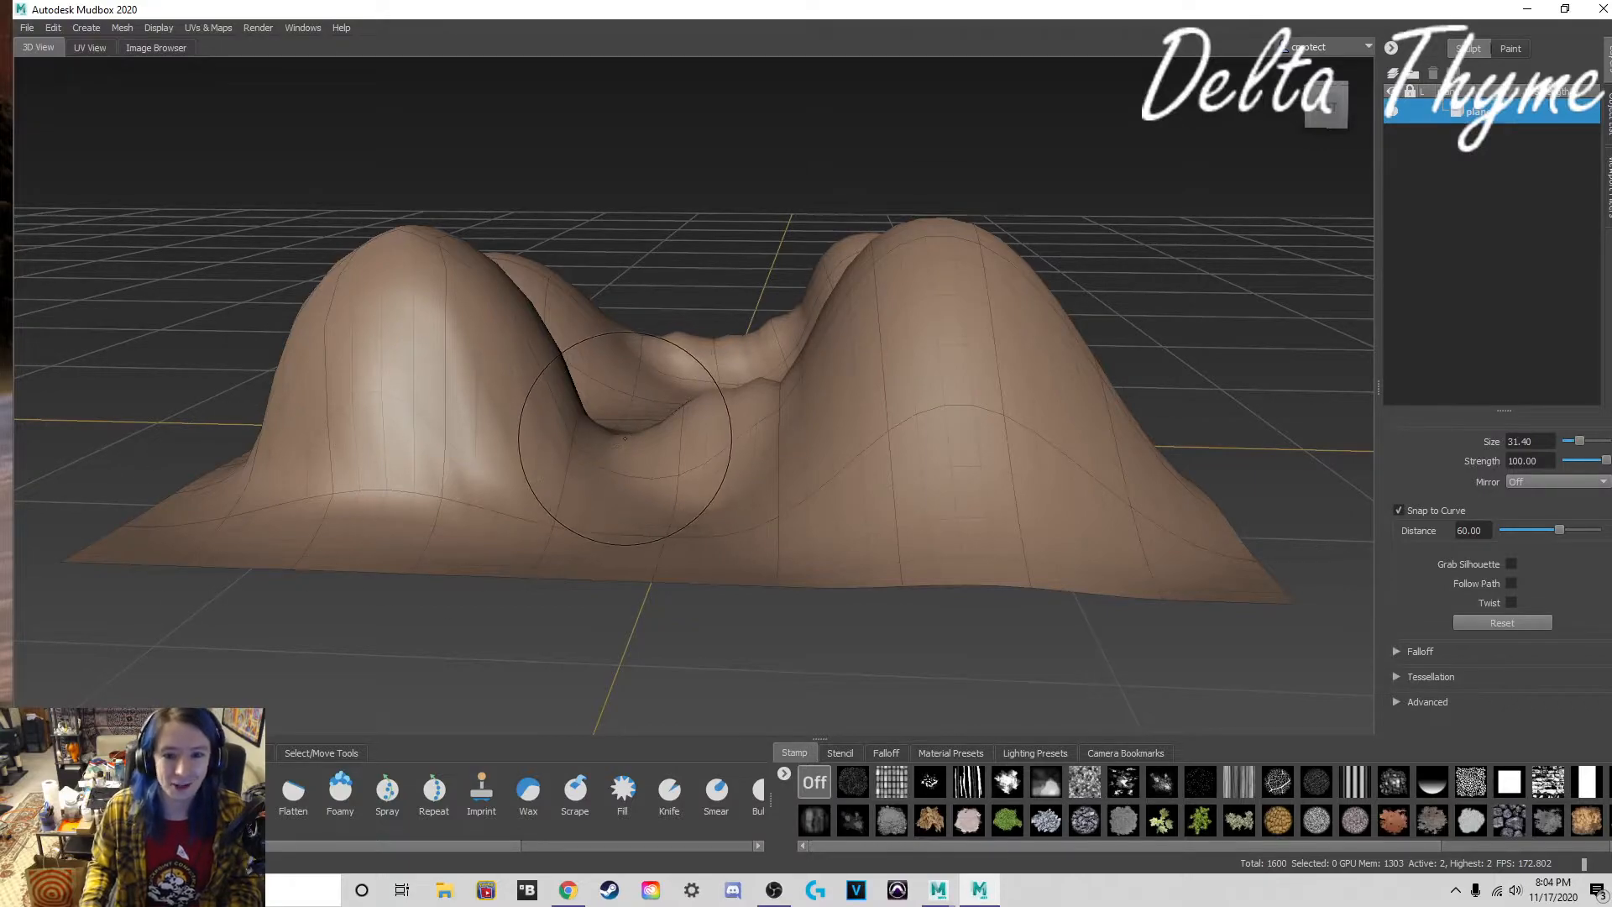
Step: Raise the remaining low gap between the hills into a connecting ridge and adjust the nearby slope with the Grab tool
mouse_move(625, 433)
left_mouse_down("alt")
mouse_move(593, 452)
mouse_move(785, 387)
mouse_move(712, 380)
left_mouse_up("alt")
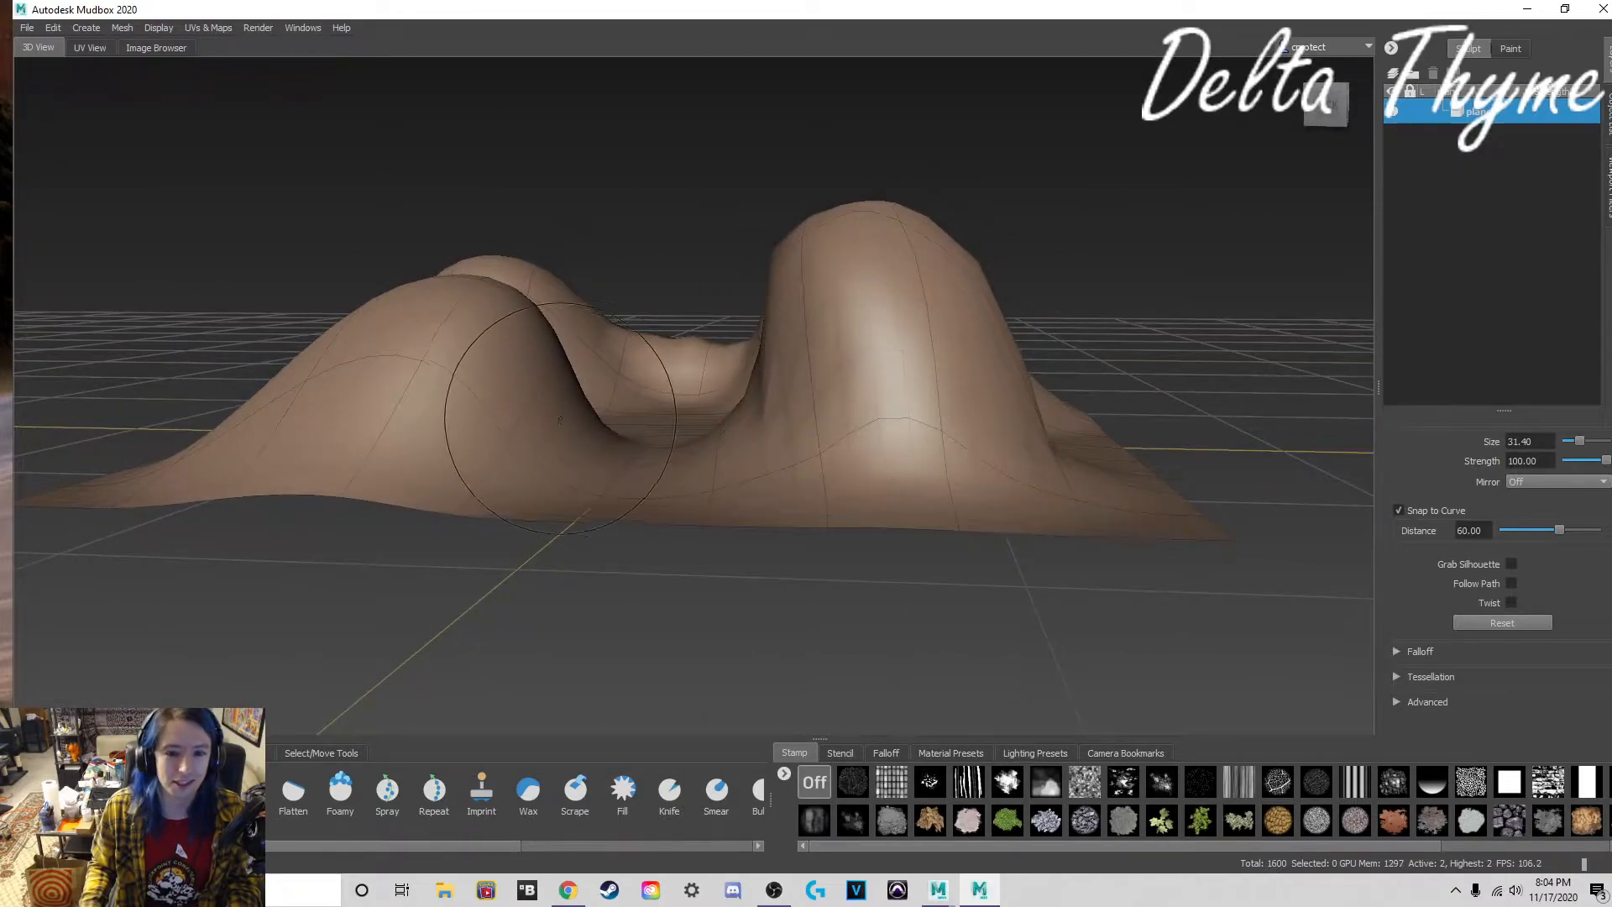
left_click_drag(582, 411, 587, 387)
left_click_drag(617, 439, 624, 390)
mouse_move(671, 447)
left_mouse_down()
mouse_move(681, 406)
mouse_move(725, 397)
left_mouse_up()
left_click_drag(589, 384, 691, 426, "alt")
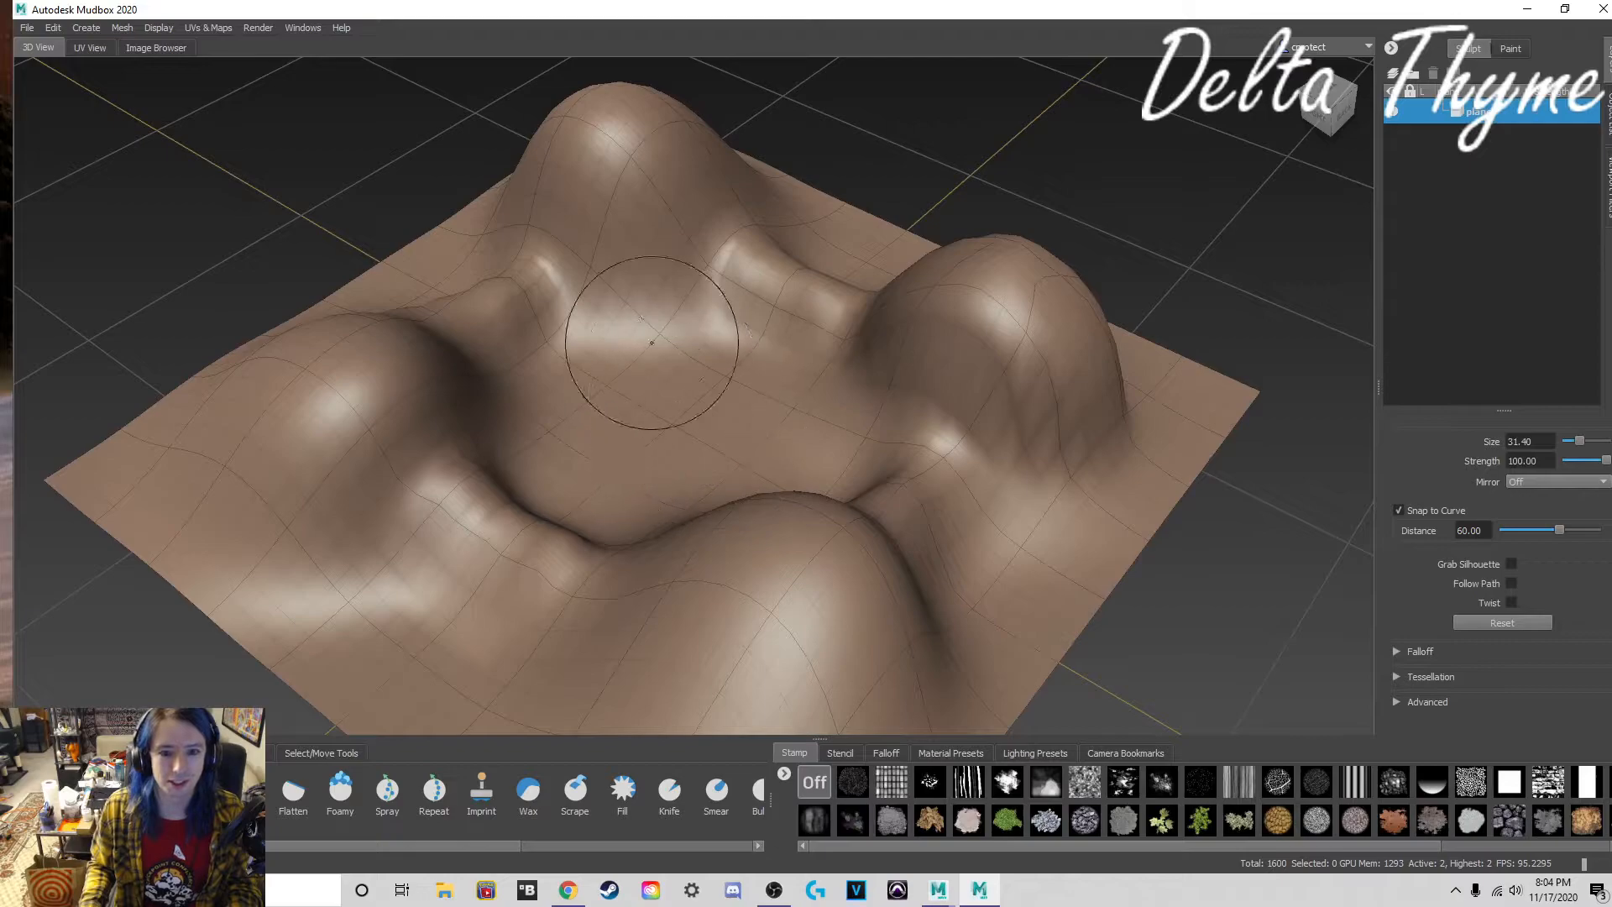
left_click_drag(709, 341, 501, 311, "alt")
mouse_move(435, 371)
left_mouse_down()
mouse_move(411, 360)
mouse_move(437, 389)
left_mouse_up()
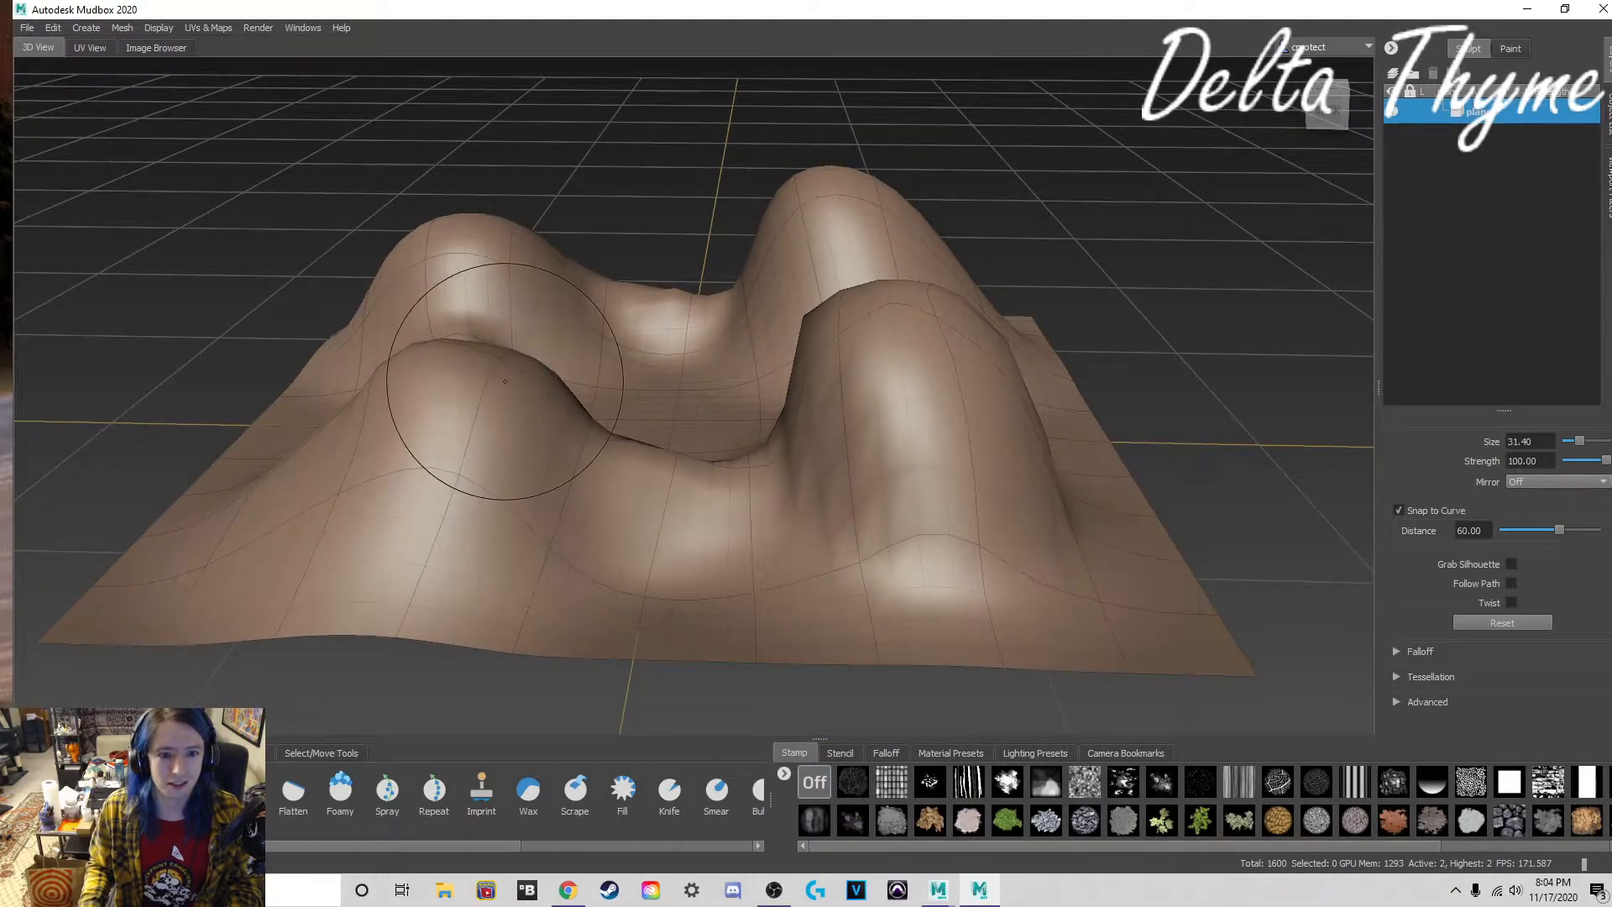
Step: Push a crater-like dent into the top of one hill with the Grab brush reduced to size 14.26
left_click_drag(520, 351, 634, 373, "alt")
mouse_move(532, 380)
left_mouse_down("alt")
mouse_move(918, 389)
mouse_move(739, 371)
mouse_move(538, 387)
left_mouse_up("alt")
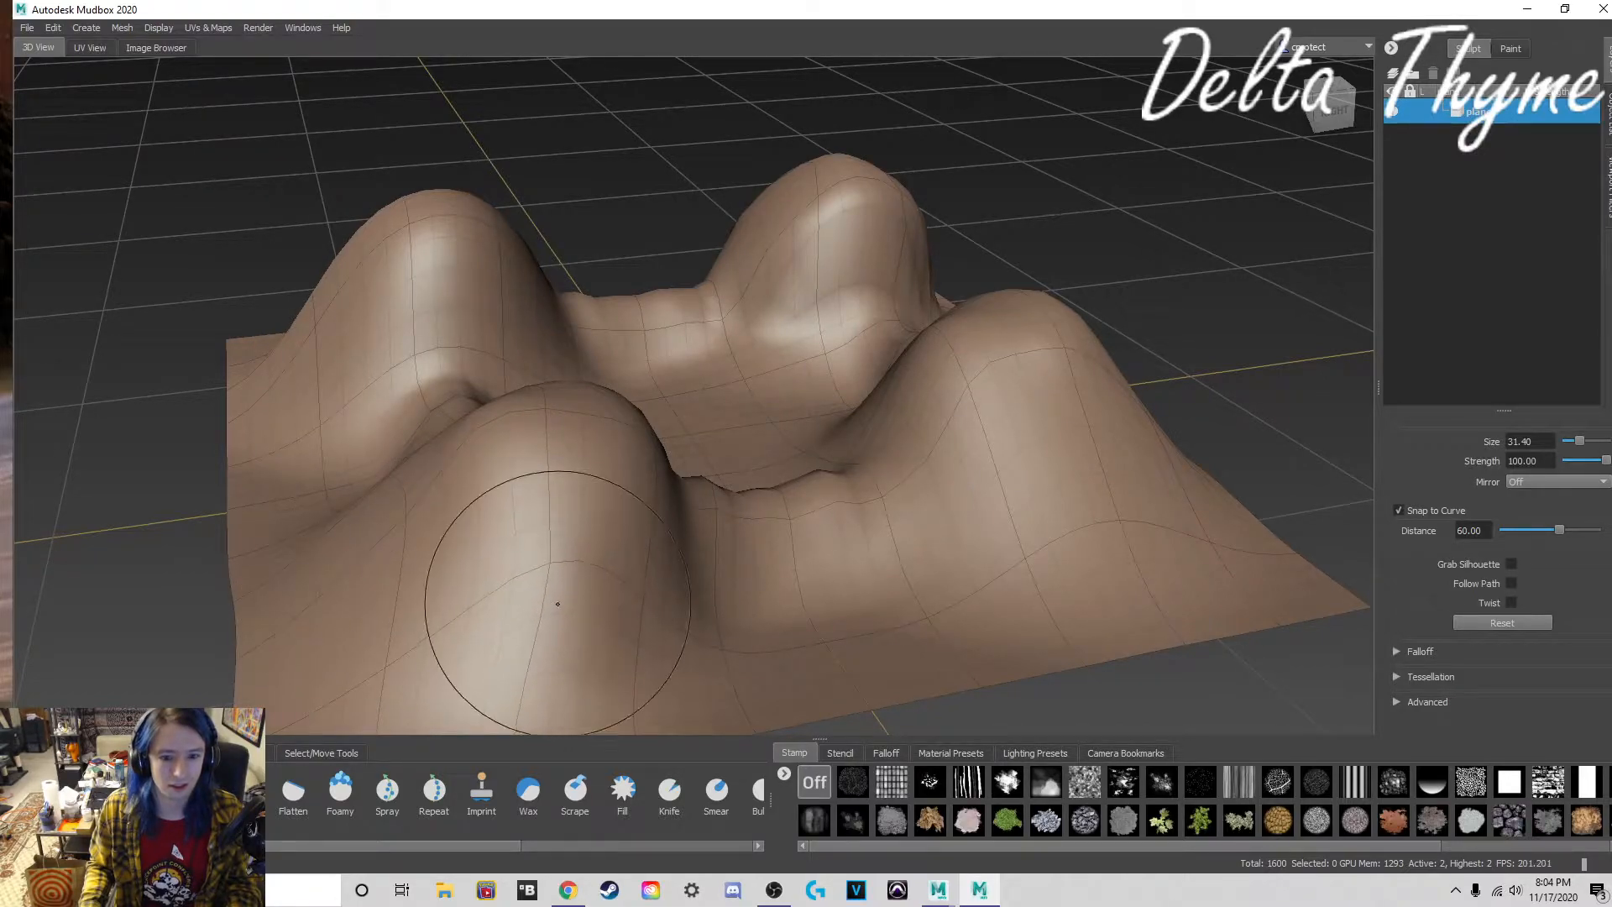
left_click_drag(540, 619, 741, 595, "alt")
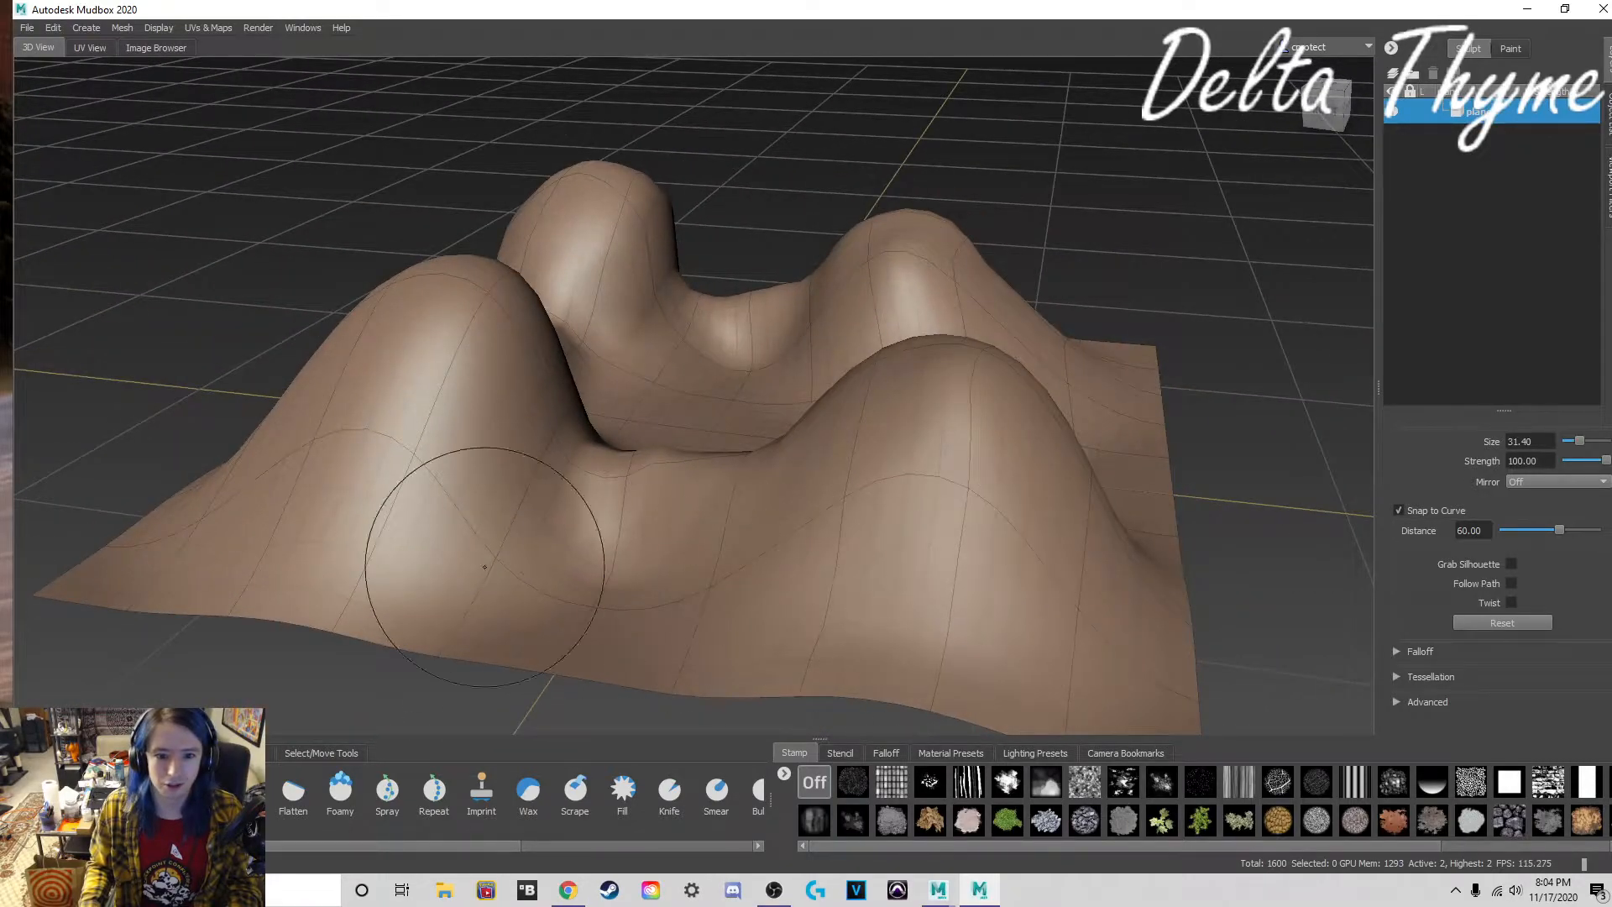
left_click_drag(296, 539, 540, 516, "alt")
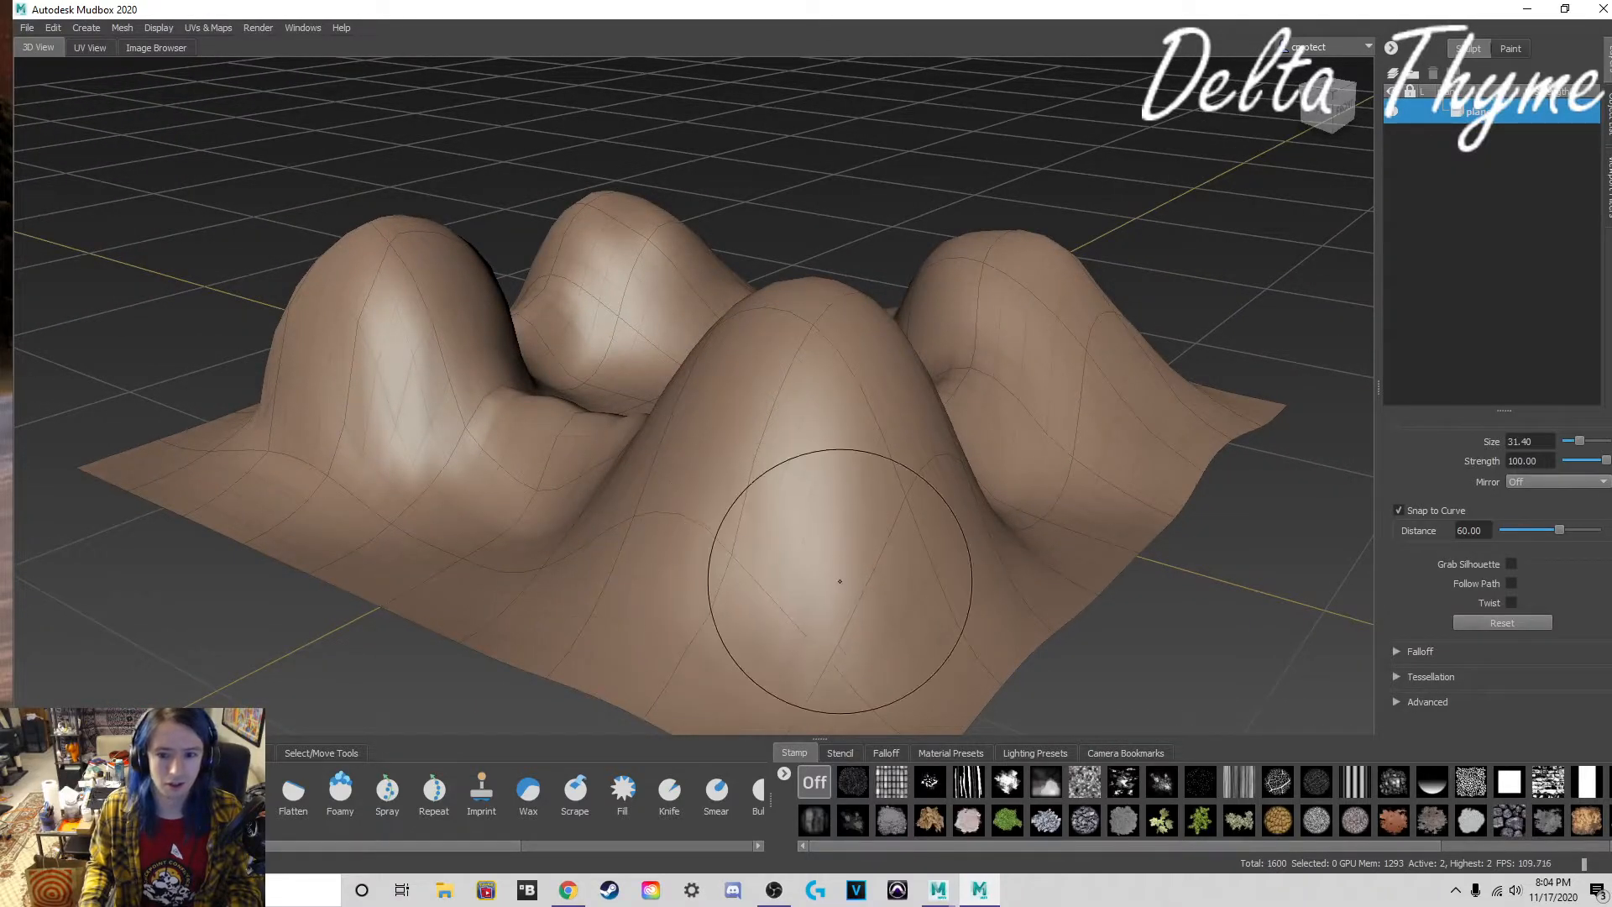
left_click_drag(706, 587, 857, 540, "alt")
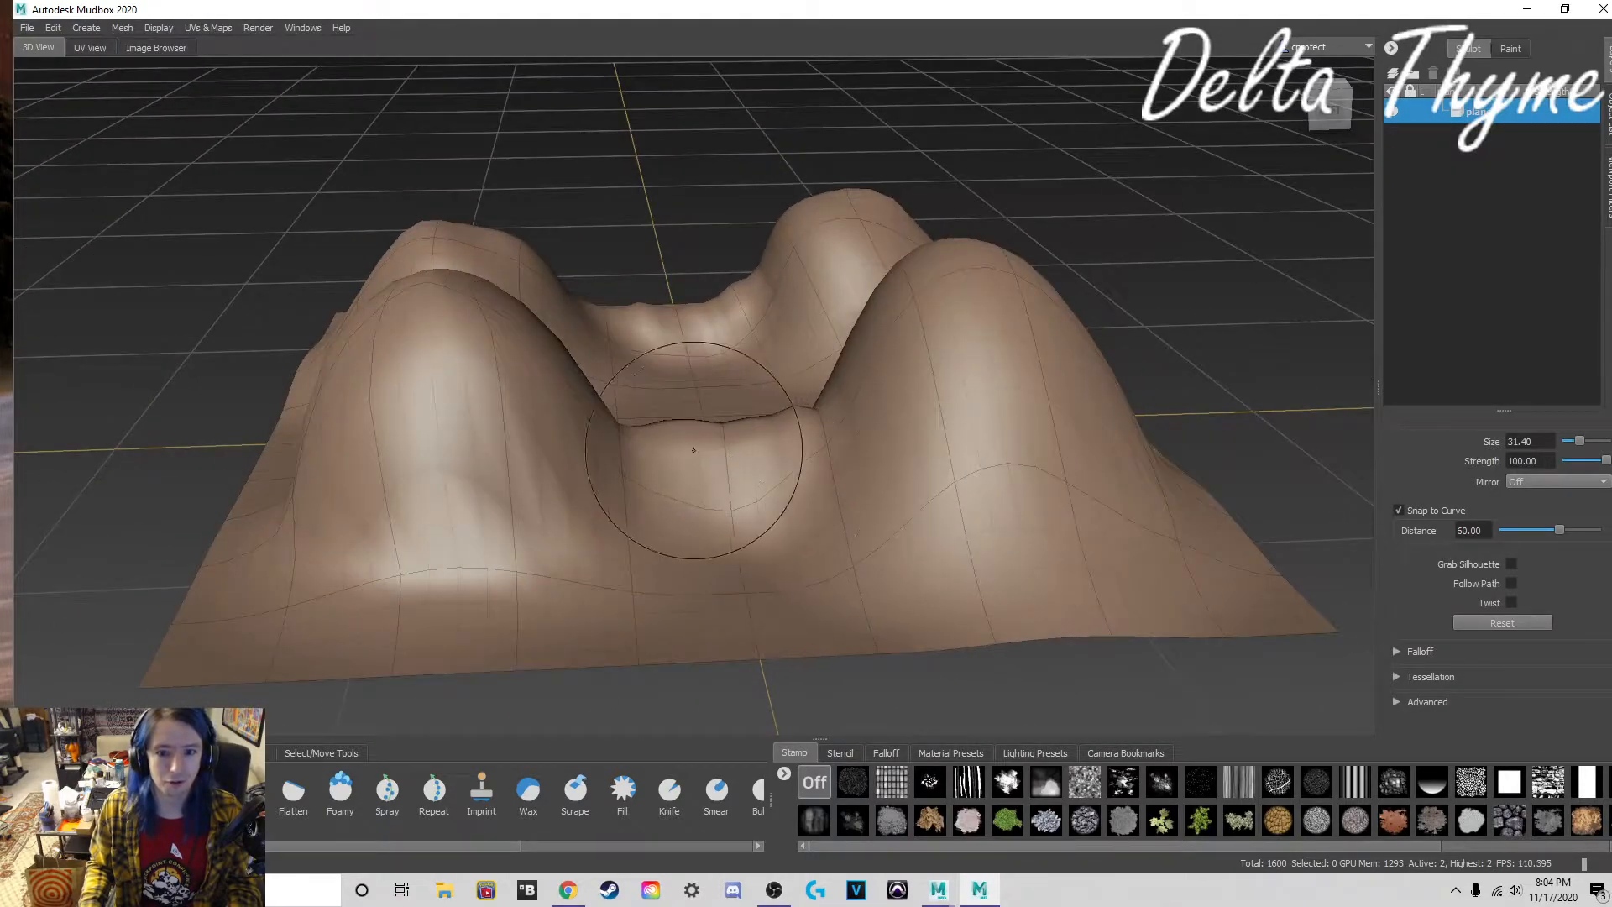
key("b")
left_click_drag(438, 303, 425, 302)
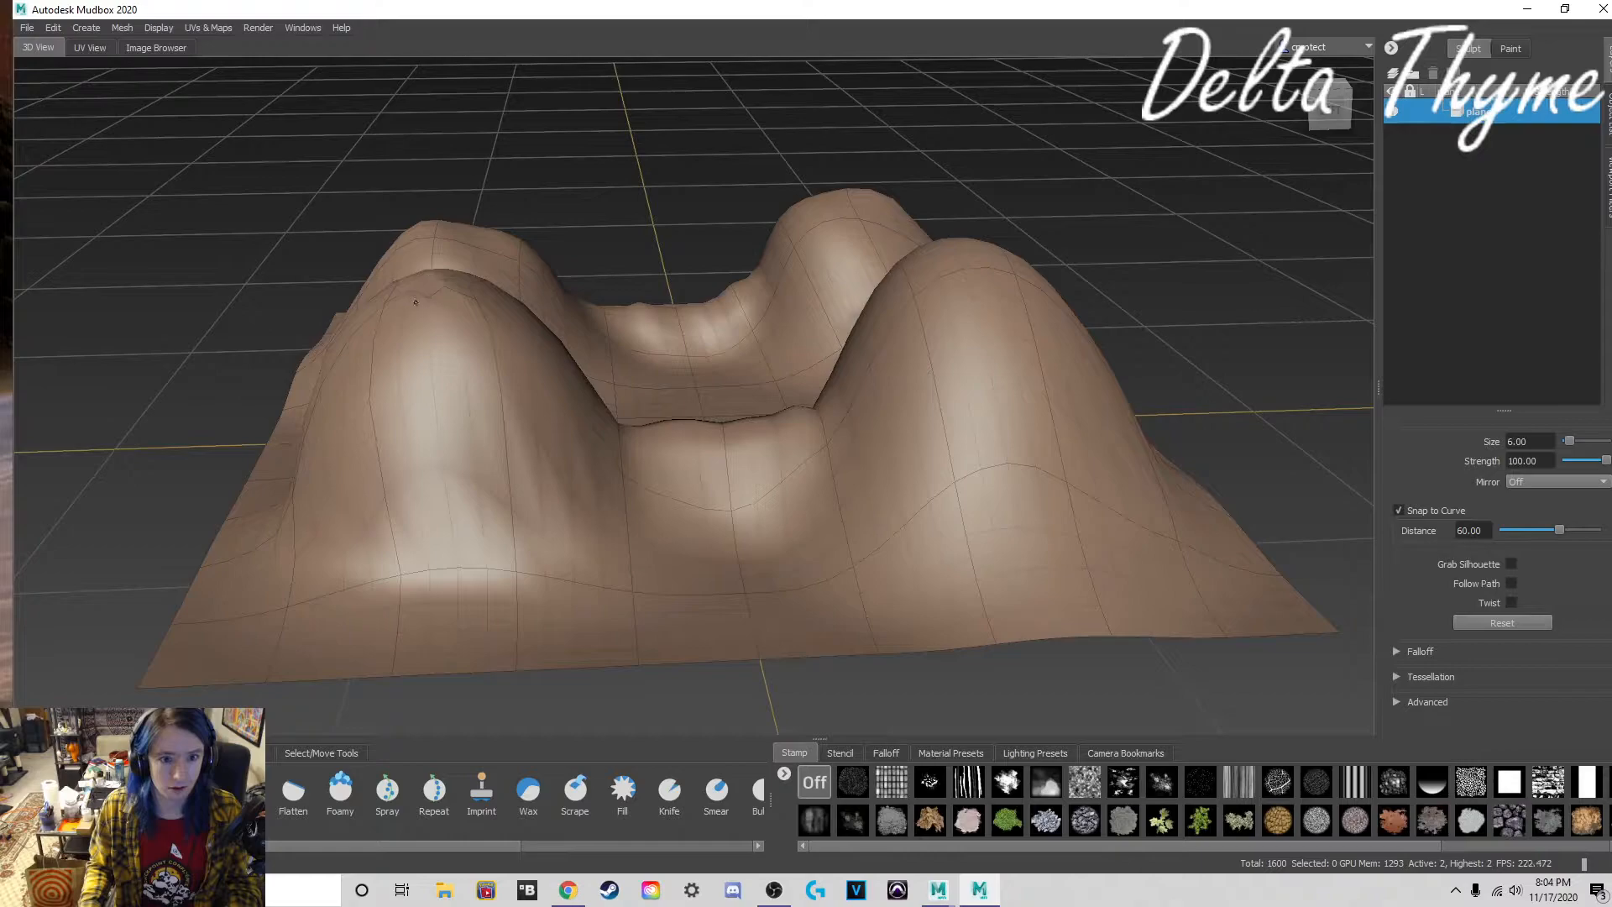
mouse_move(417, 302)
left_mouse_down()
mouse_move(450, 291)
mouse_move(435, 296)
mouse_move(730, 369)
left_mouse_up()
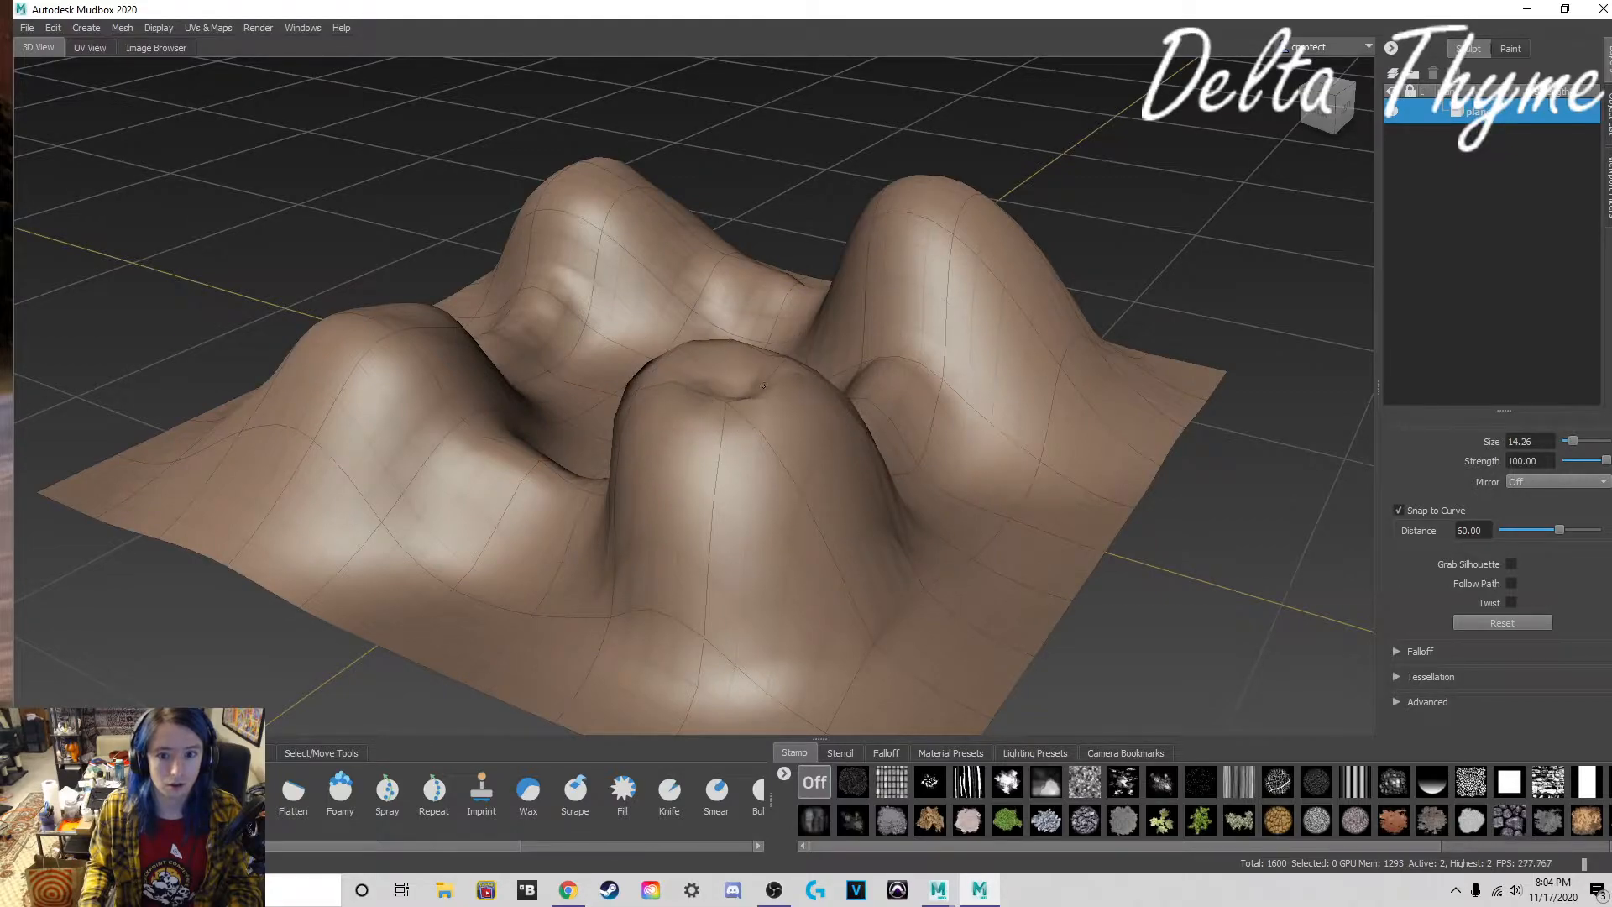
left_click_drag(704, 391, 846, 371, "alt")
middle_click_drag(845, 371, 749, 407, "alt")
left_click_drag(689, 408, 799, 428, "alt")
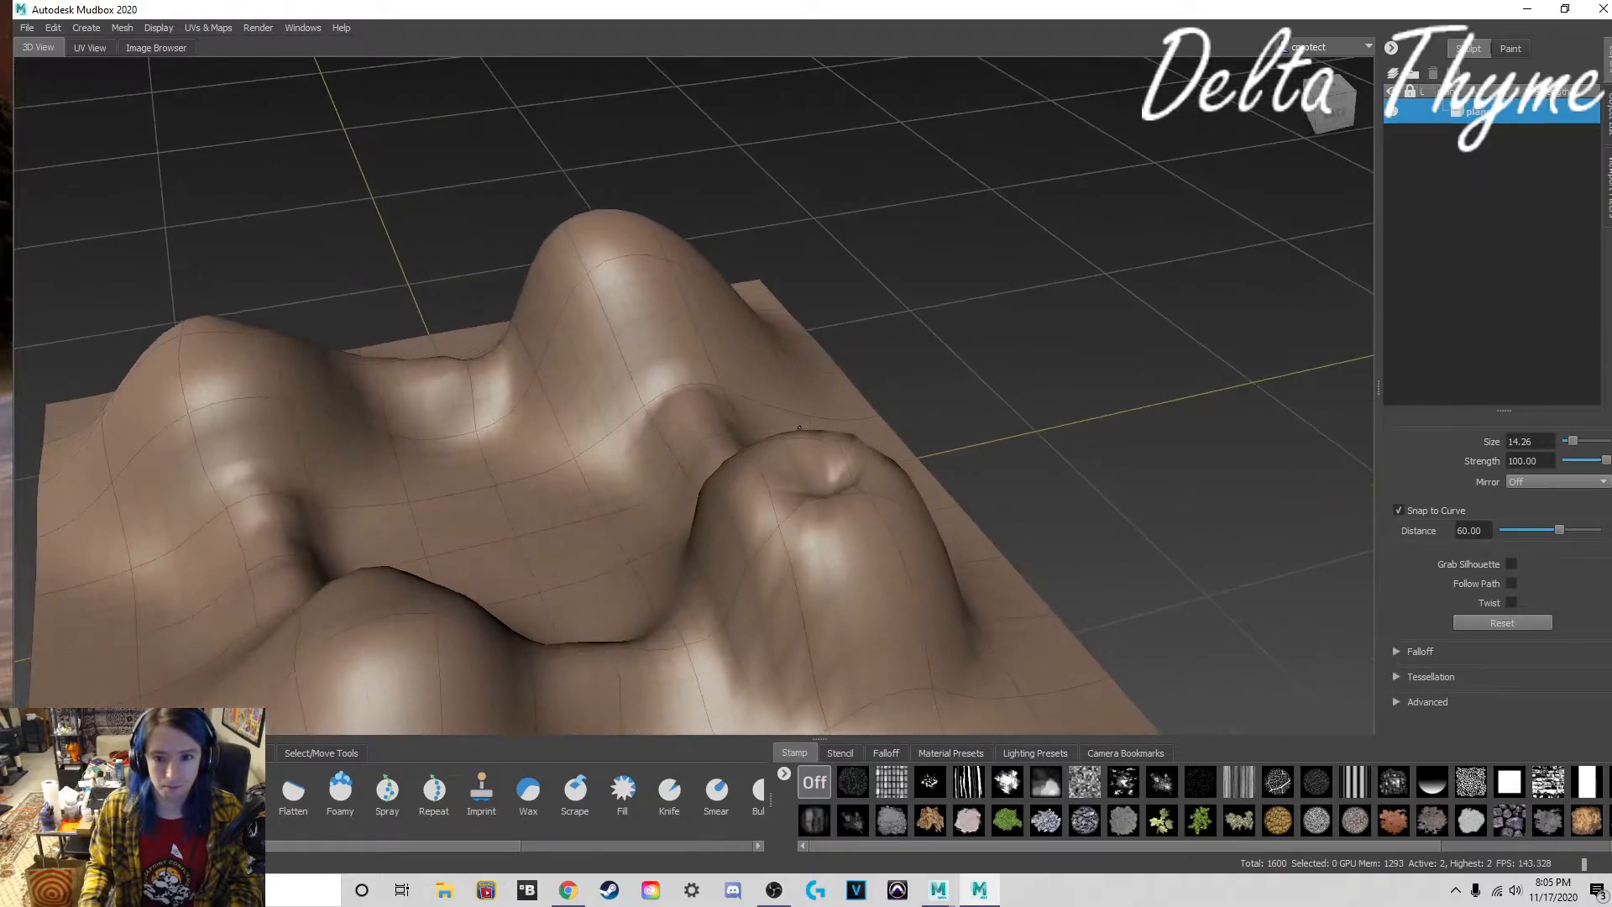
mouse_move(795, 495)
left_mouse_down("alt")
mouse_move(420, 368)
mouse_move(656, 364)
left_mouse_up("alt")
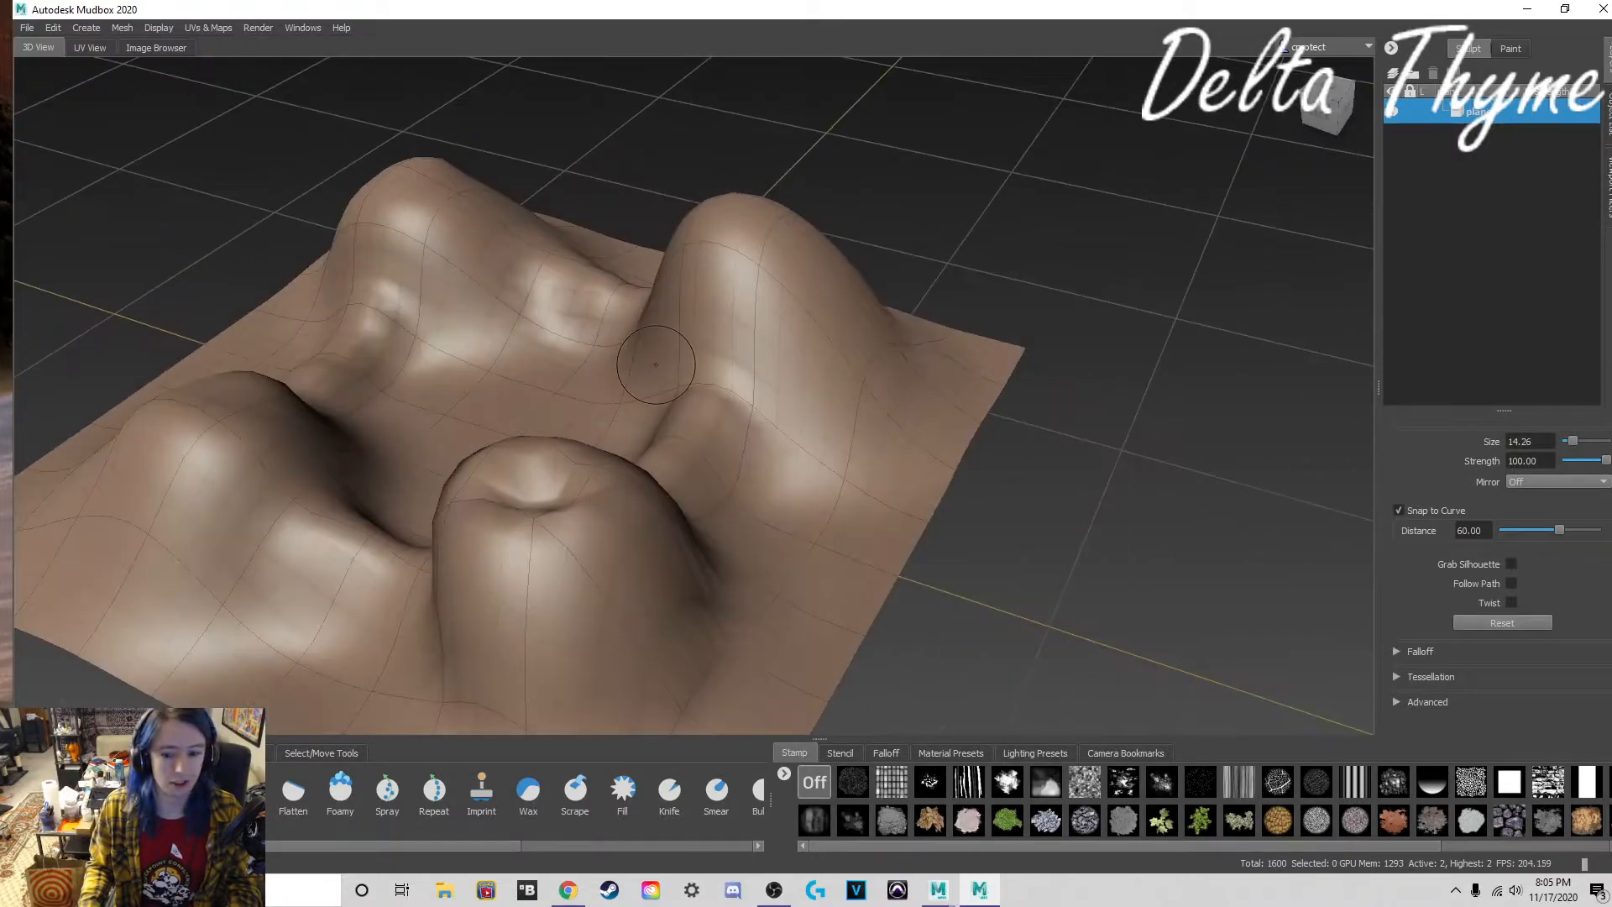
Step: Switch to Maya and inspect the Bucket.mb bucket model from the side
mouse_move(939, 889)
left_click(1005, 808)
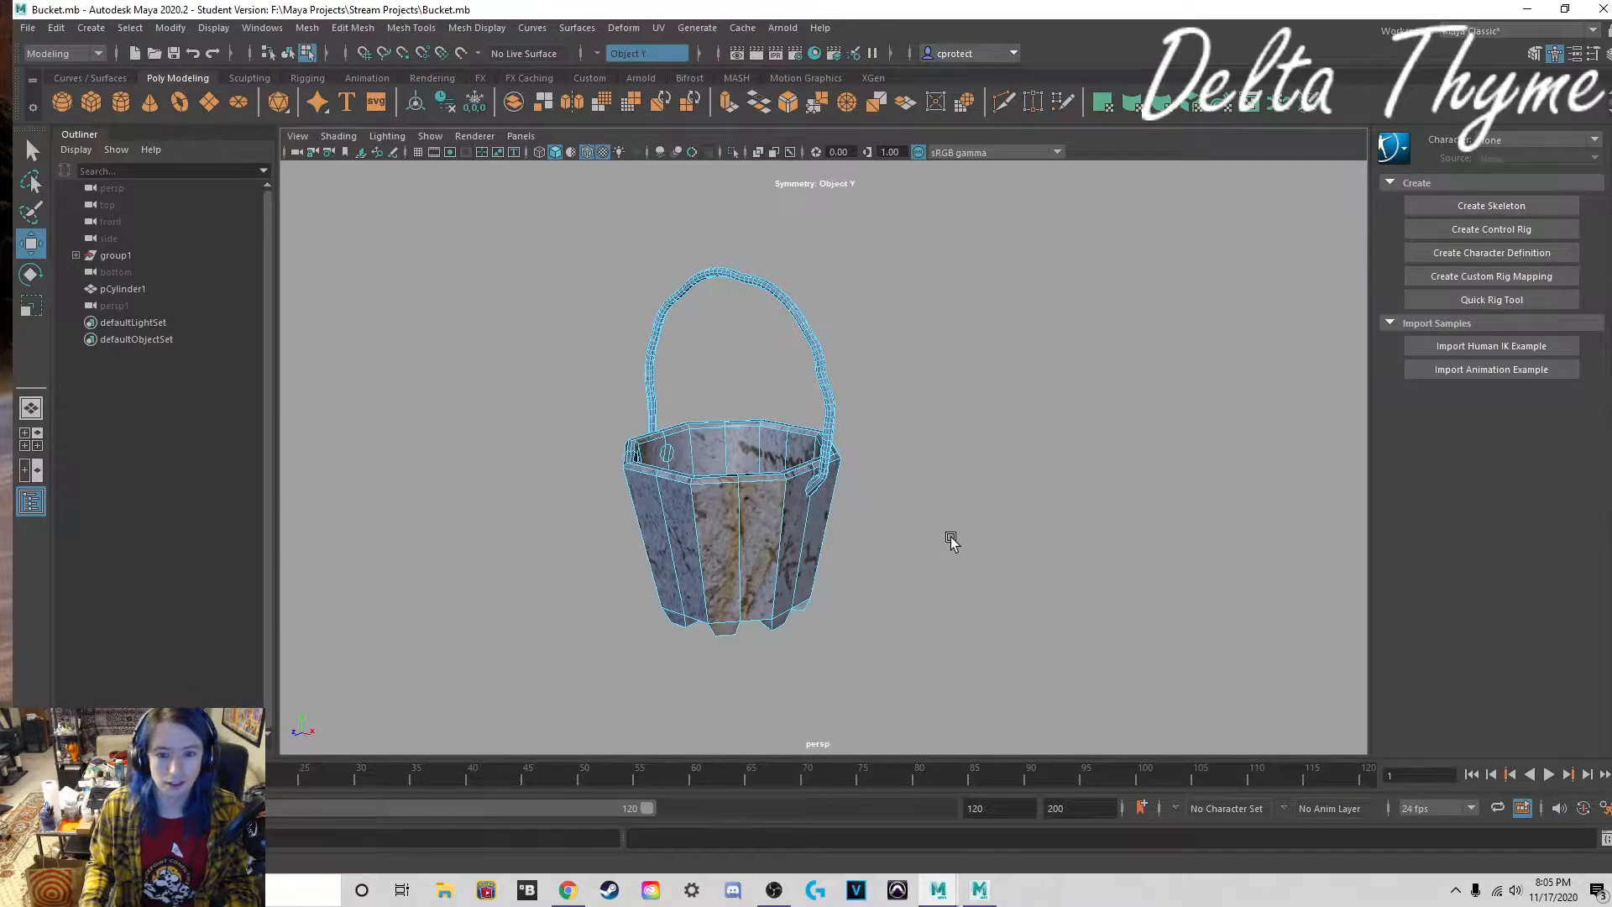
left_click_drag(993, 537, 660, 529, "alt")
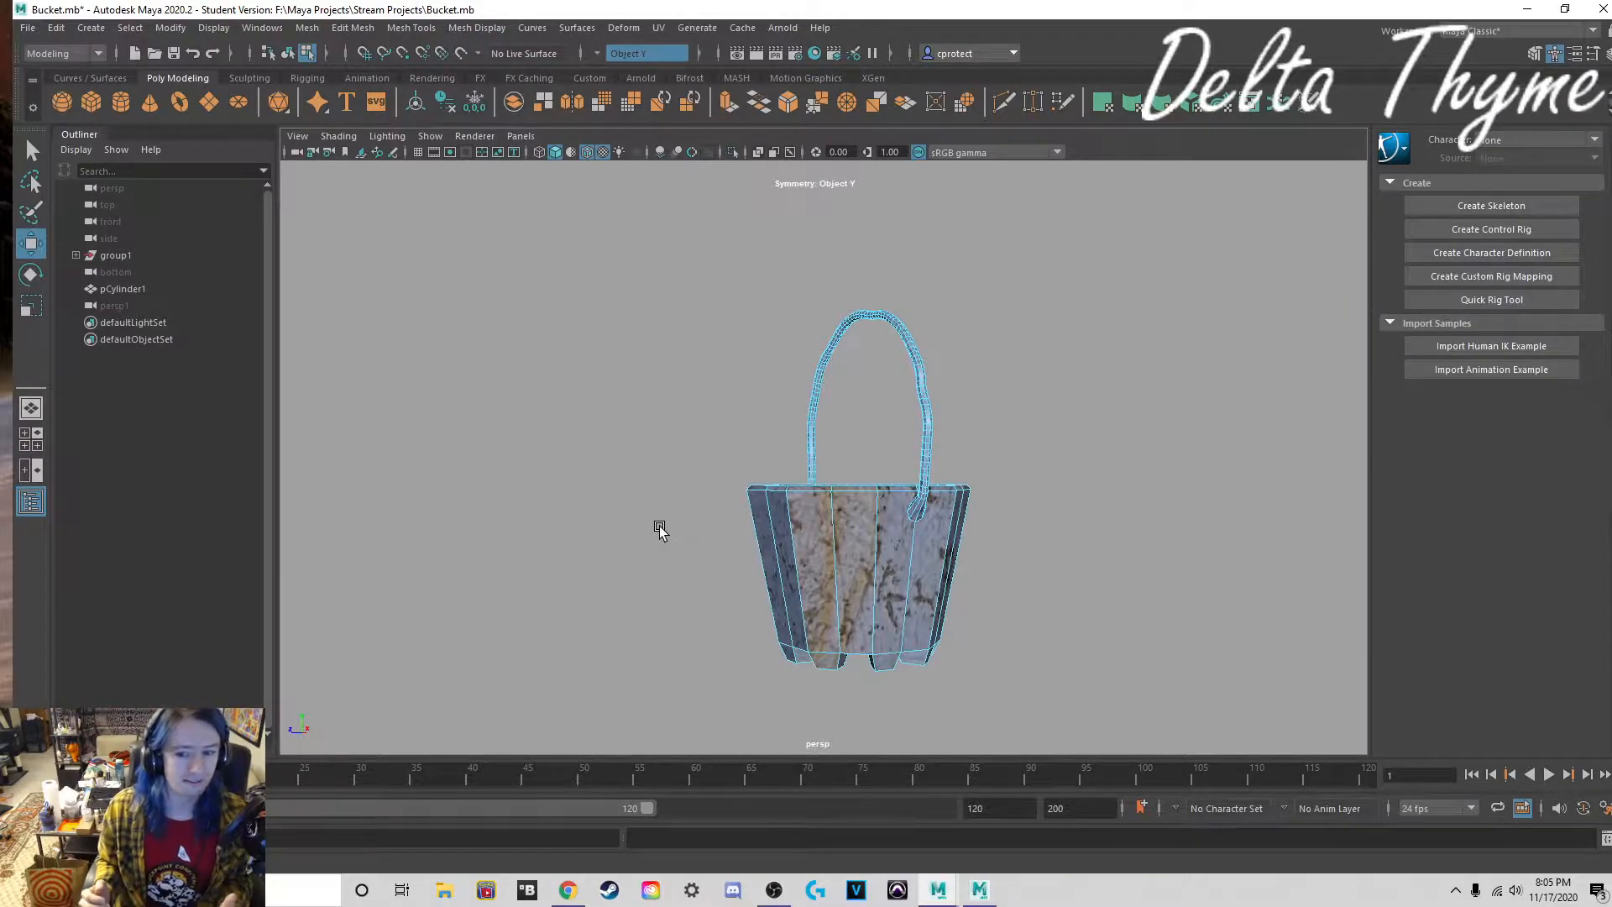
Step: Inspect the textured bucket from several sides with its wireframe shown and the model deselected
left_click_drag(659, 529, 823, 537, "alt")
left_click_drag(709, 579, 764, 588, "alt")
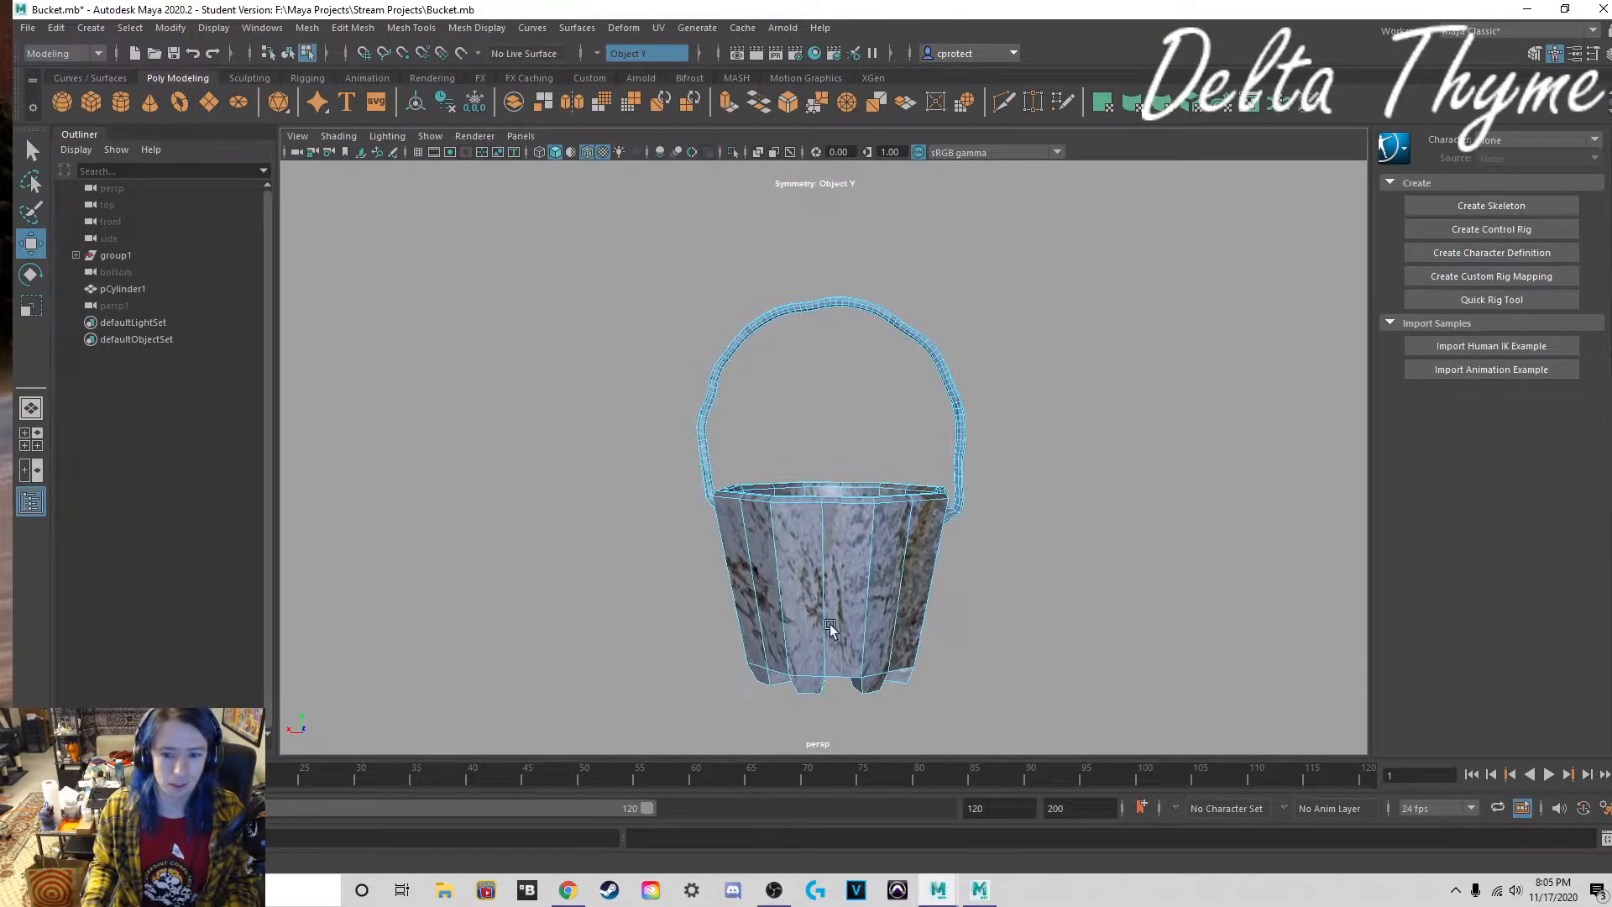
right_click_drag(766, 426, 844, 405)
left_click(582, 531)
left_click_drag(625, 598, 821, 537, "alt")
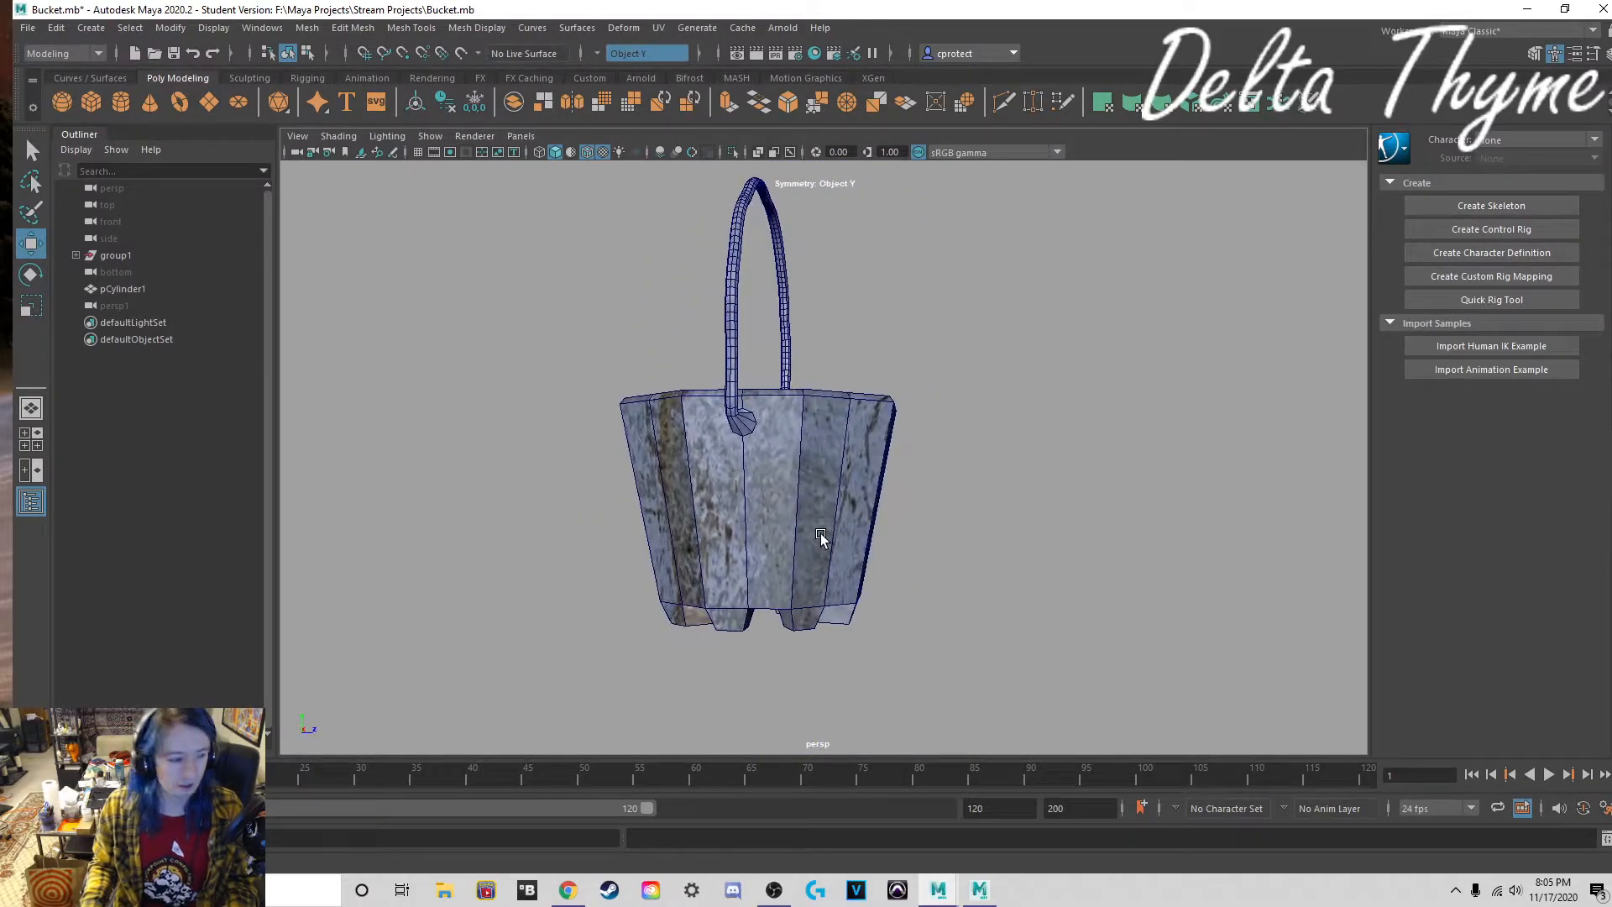
left_click_drag(820, 537, 885, 356, "alt")
left_click_drag(859, 561, 852, 478, "alt")
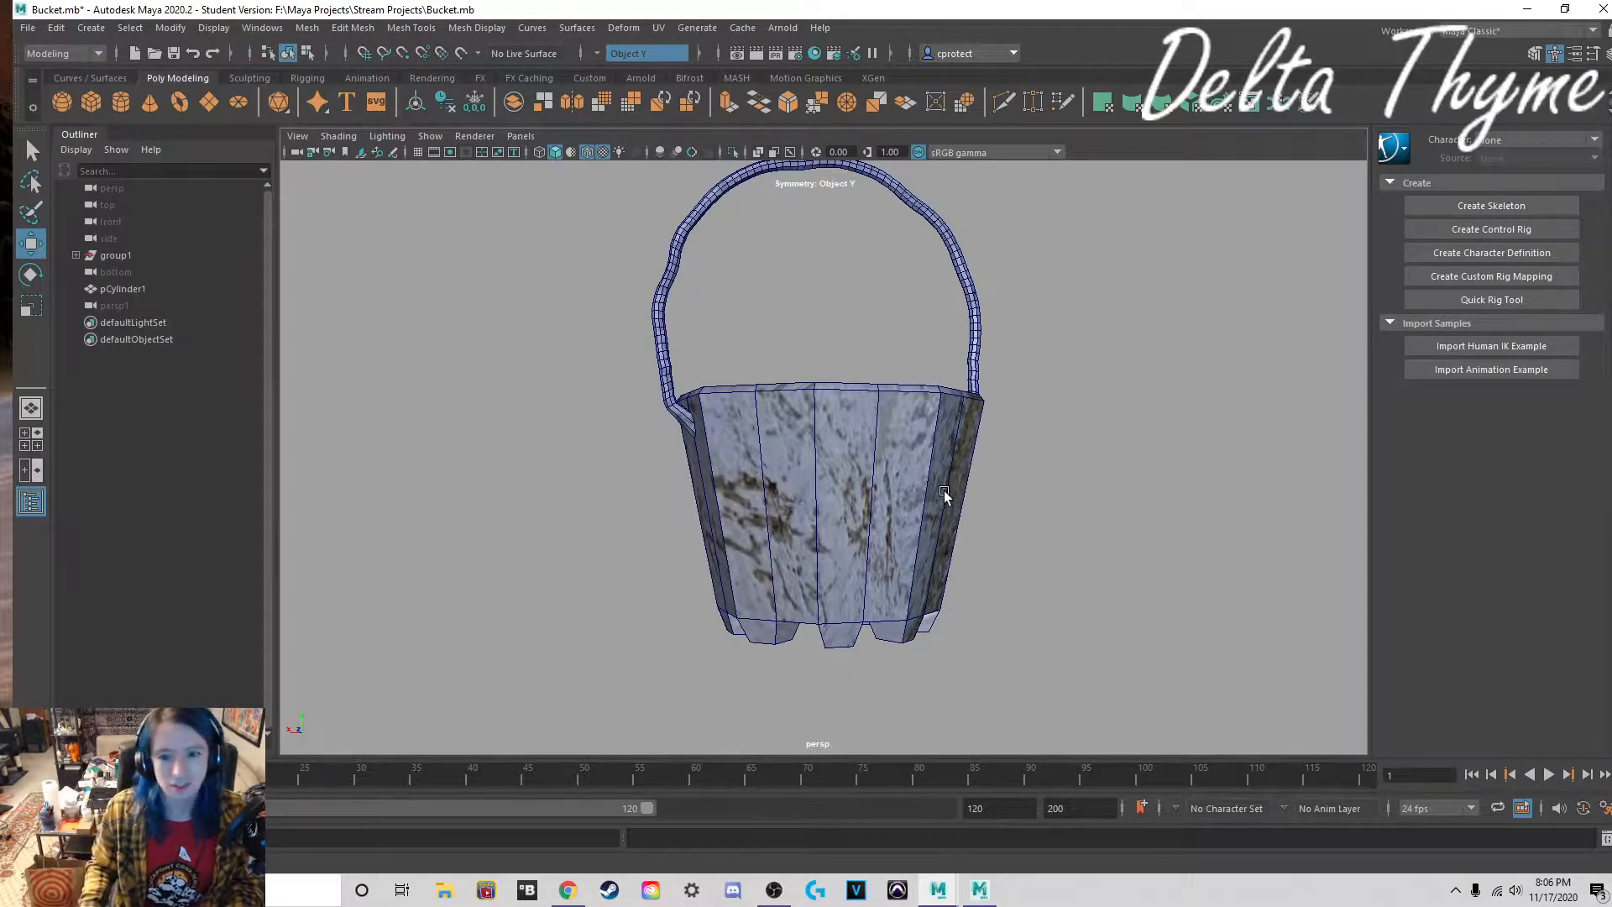
Step: Minimize Maya to glance at the Mudbox landscape, and return to the bucket scene in Maya
left_click(1527, 8)
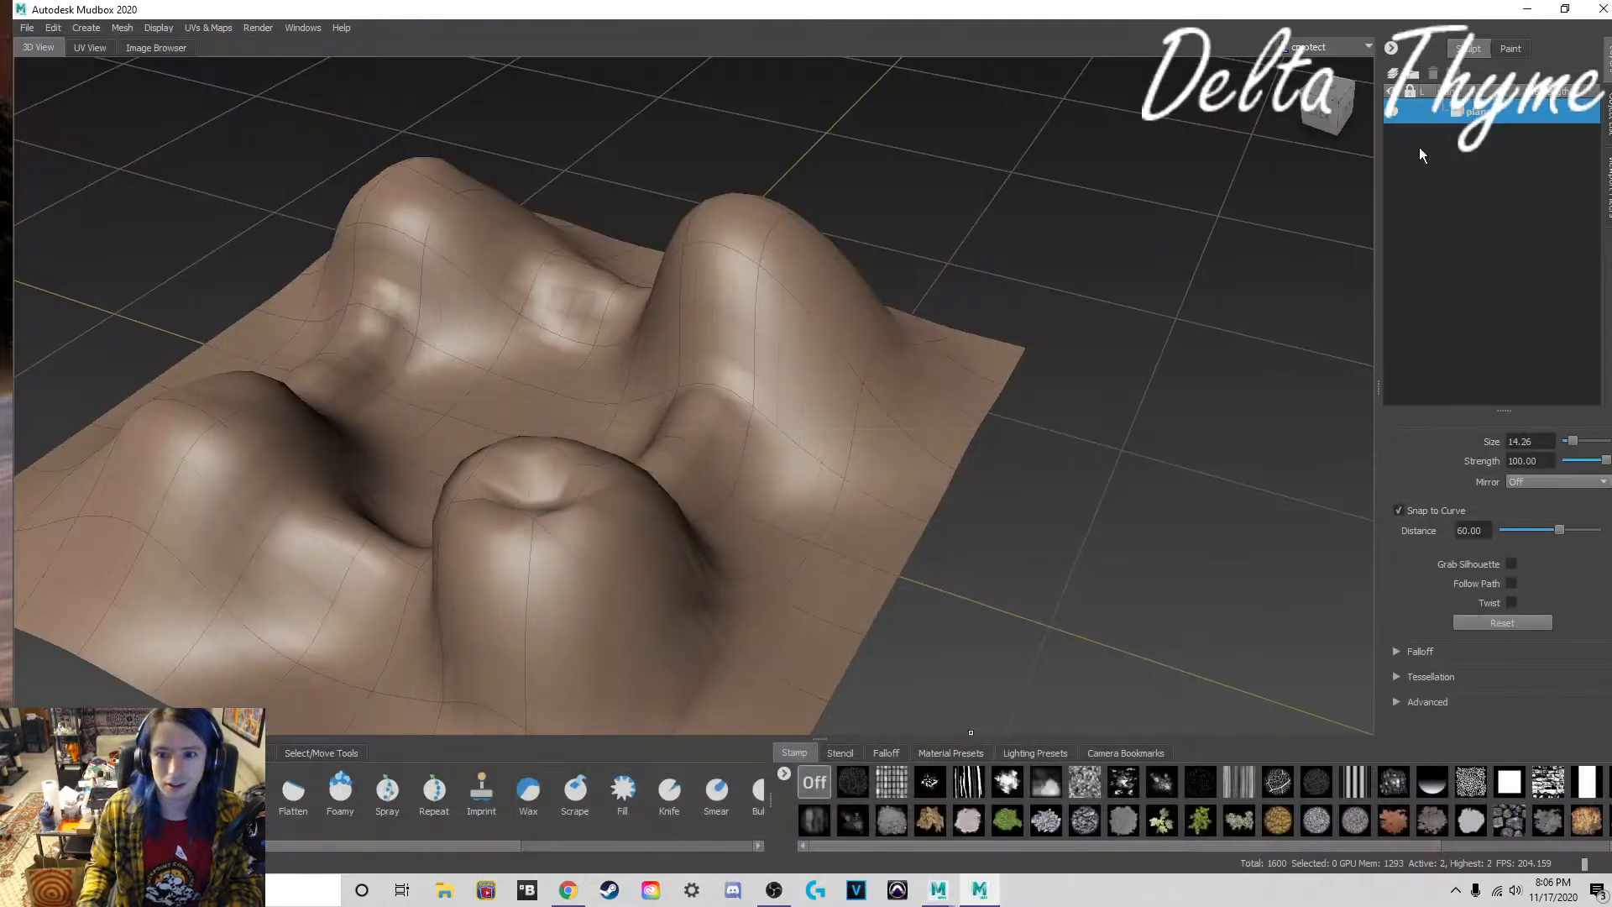
left_click(978, 893)
left_click(968, 894)
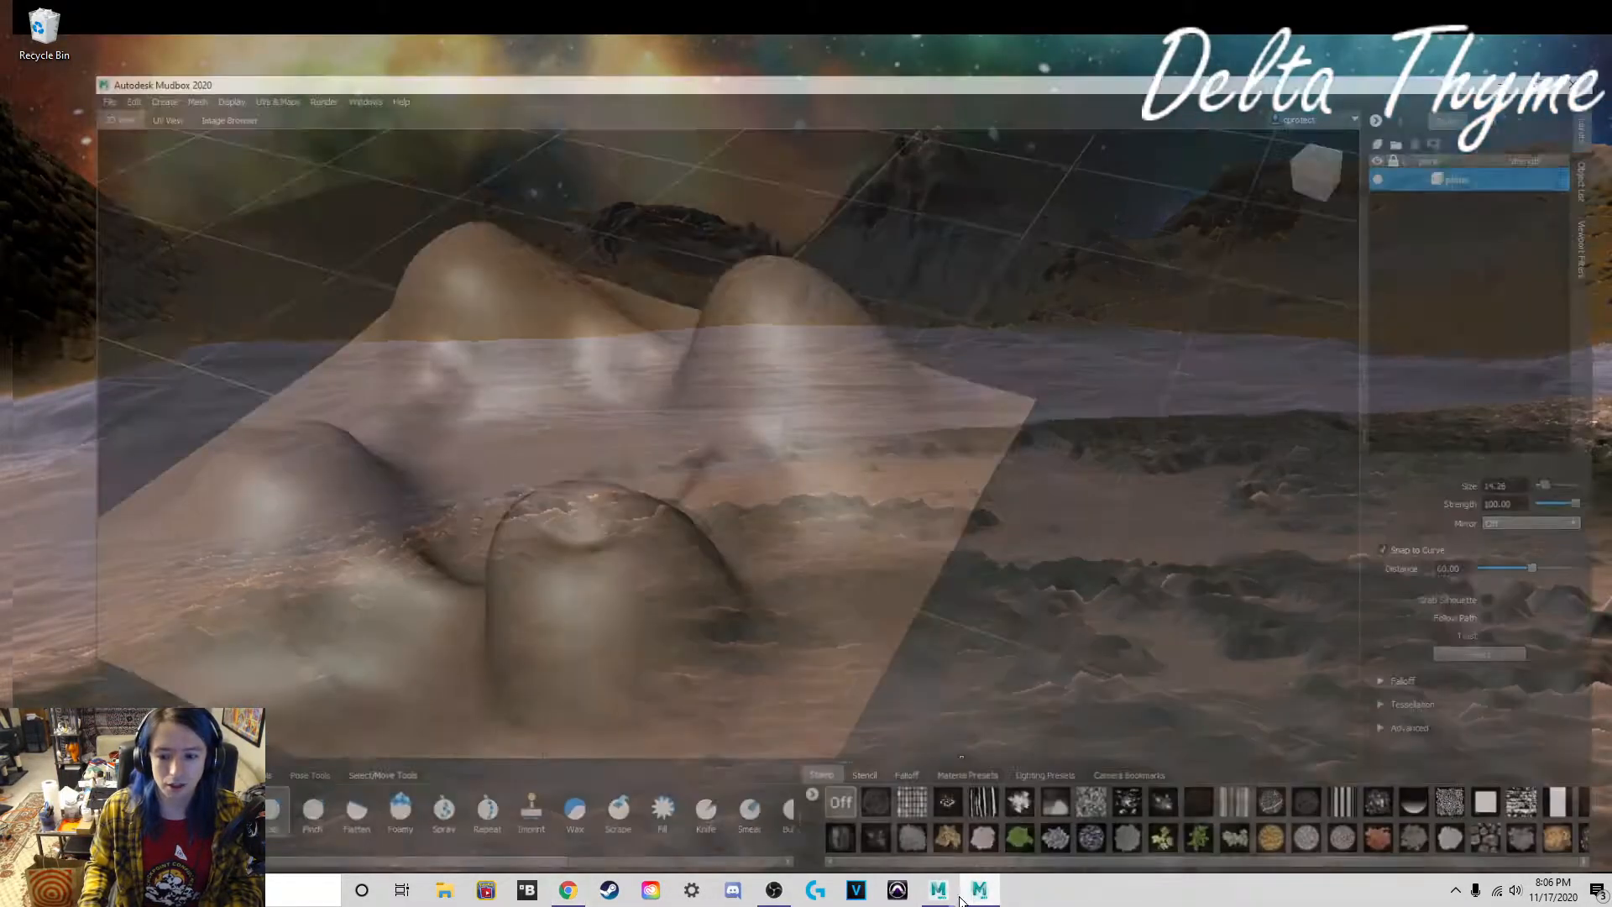
left_click(940, 882)
left_click(974, 817)
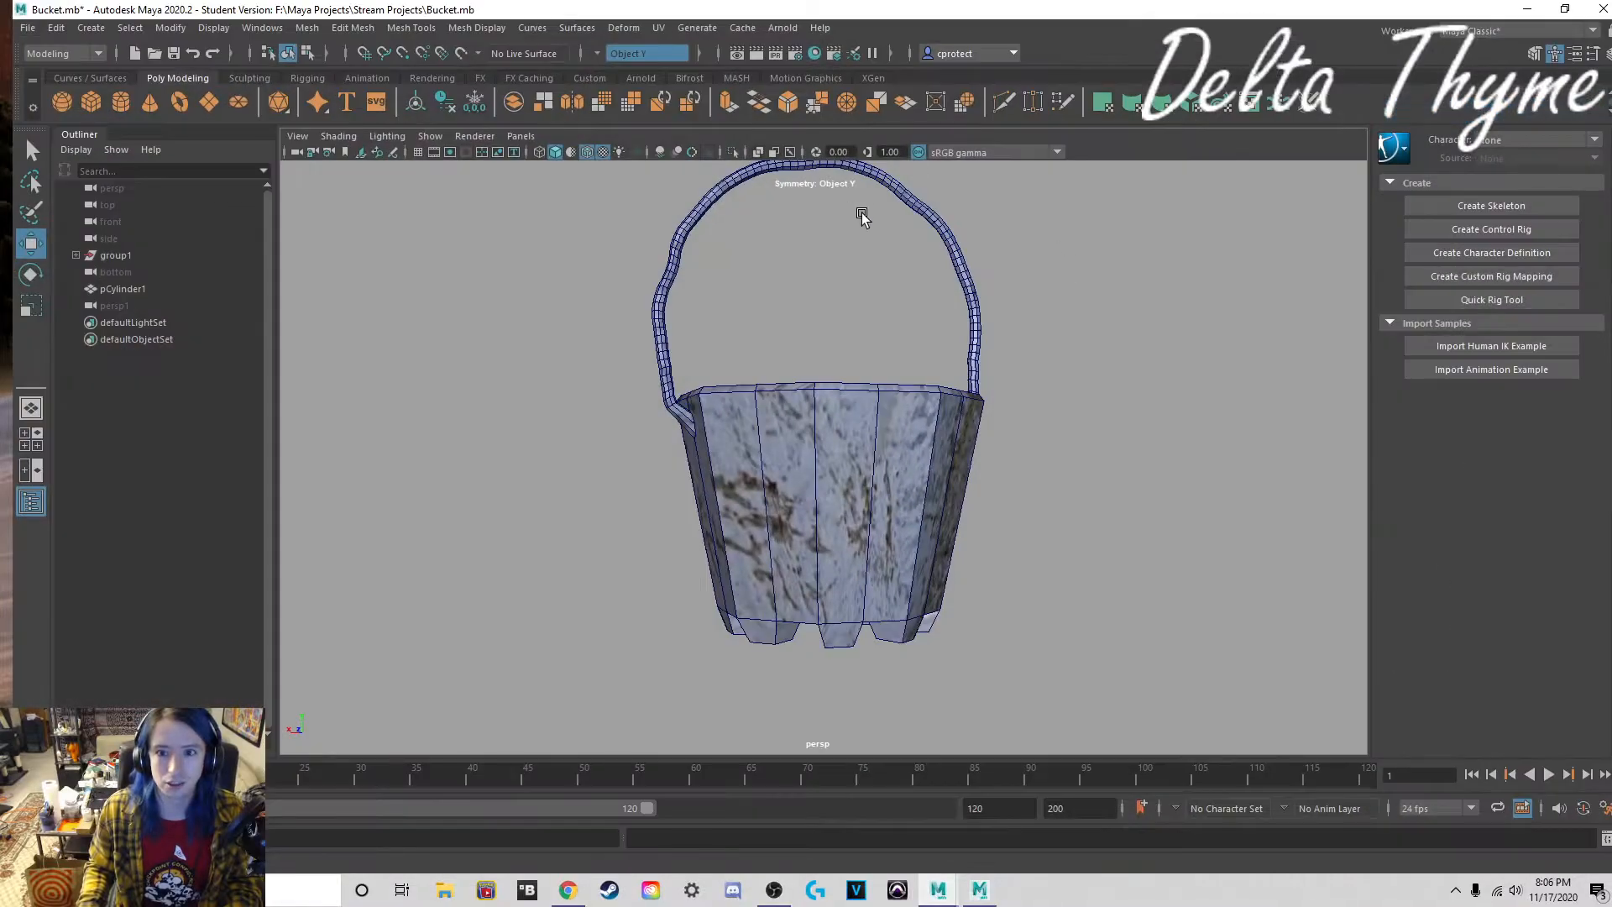
Step: Examine how the bucket's UV shells lie over the texture in the UV Editor, and minimize the editor
left_click(782, 28)
mouse_move(659, 28)
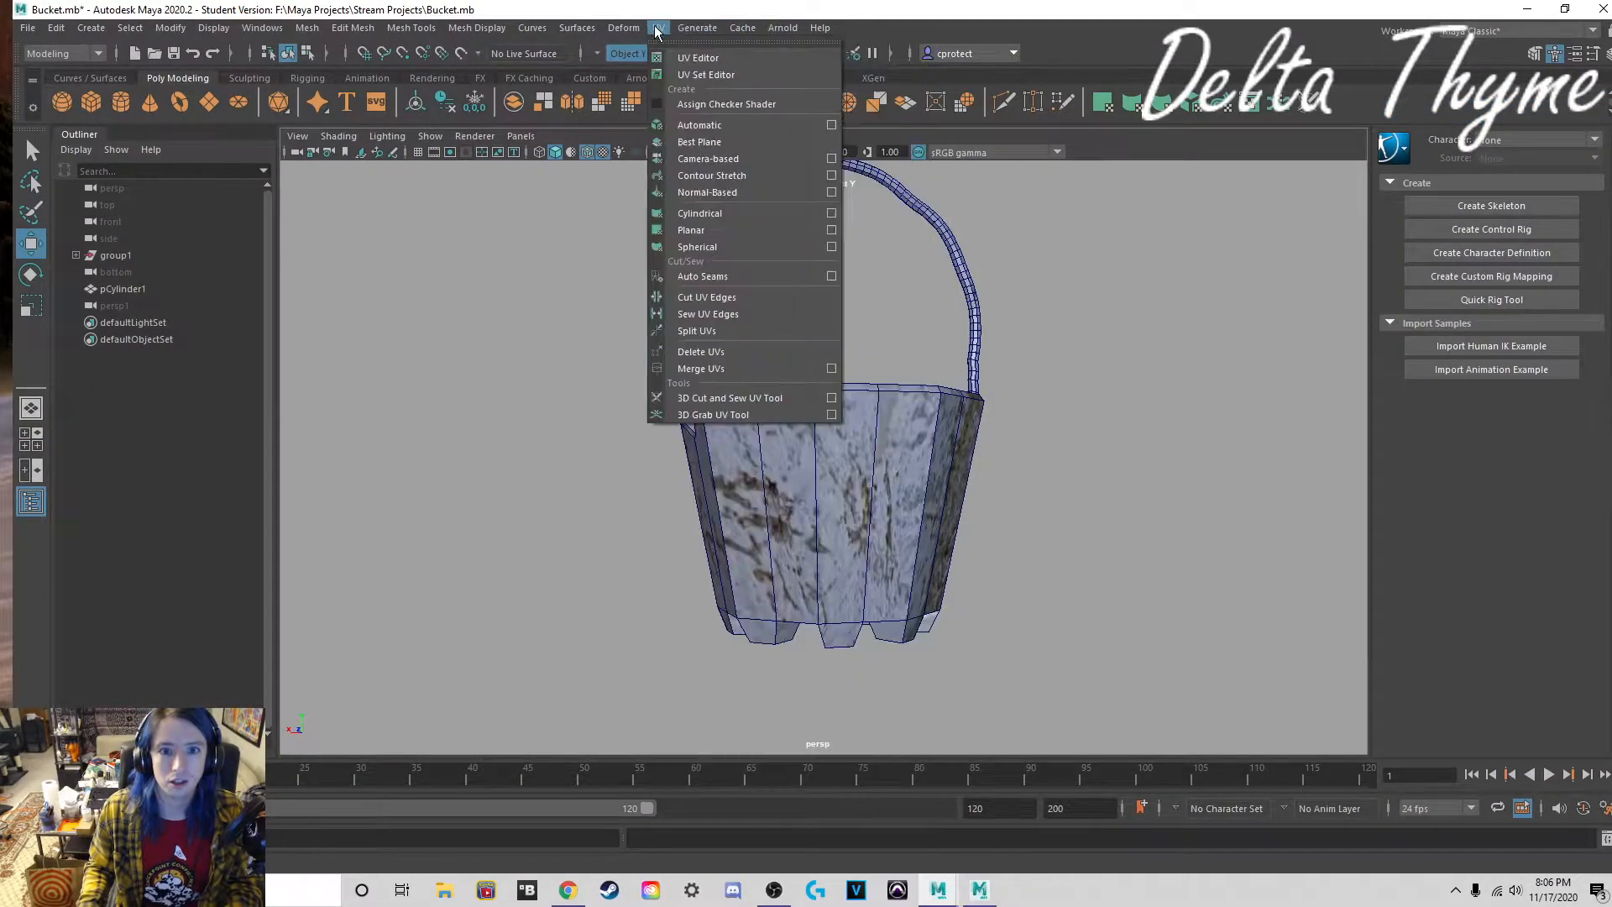
left_click(688, 58)
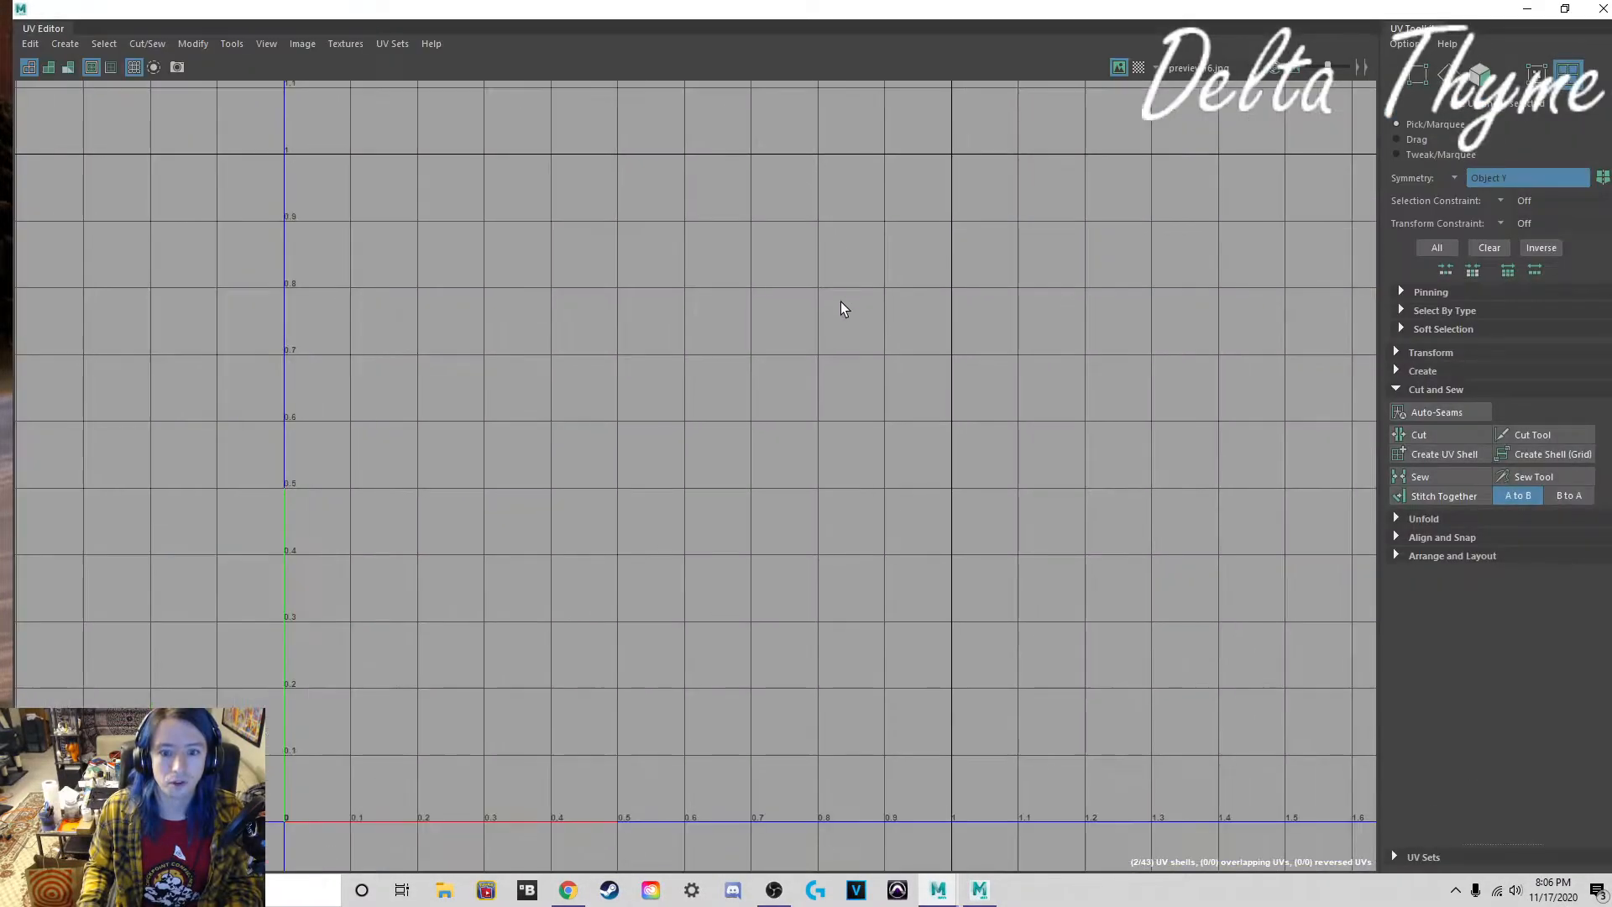
left_click(1527, 8)
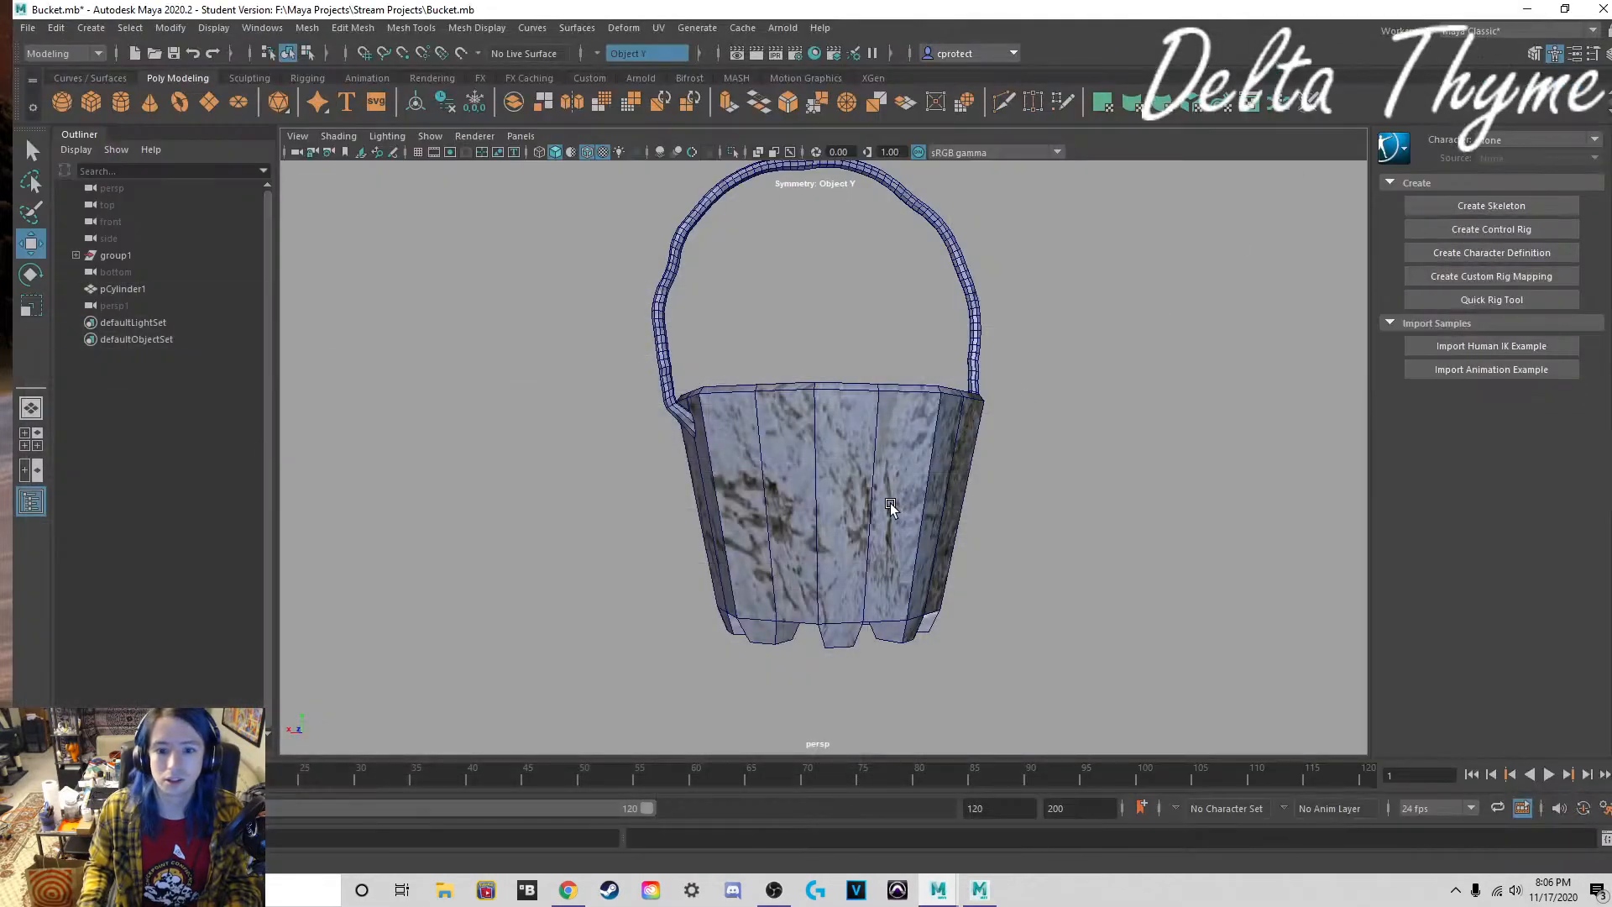
left_click(88, 860)
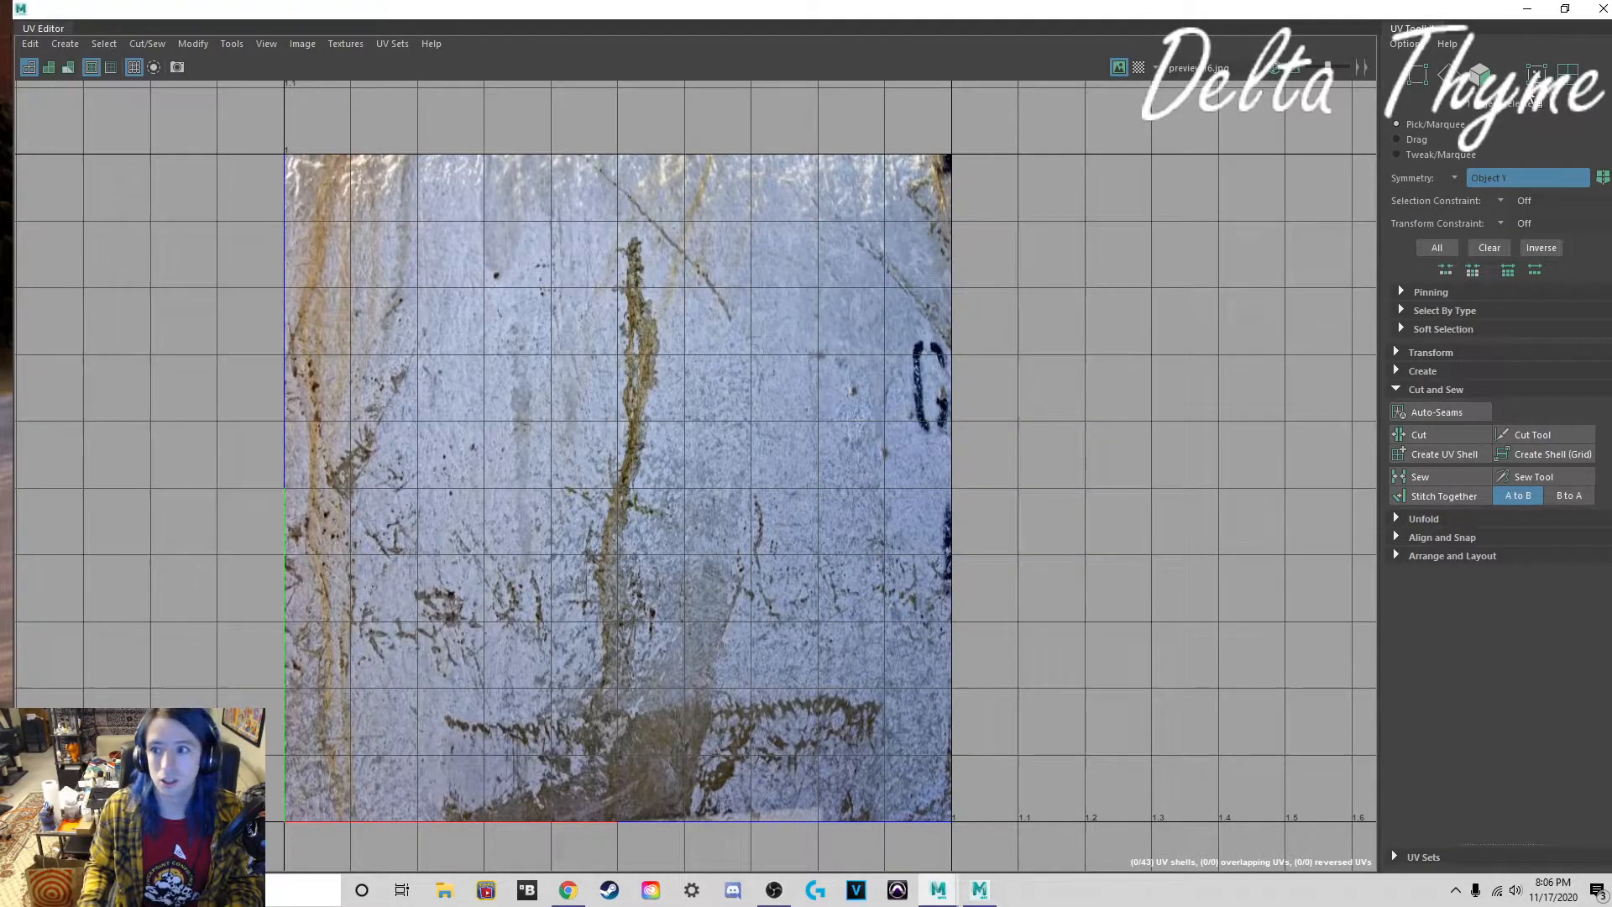
left_click(1568, 71)
left_click(572, 710)
left_click(640, 626)
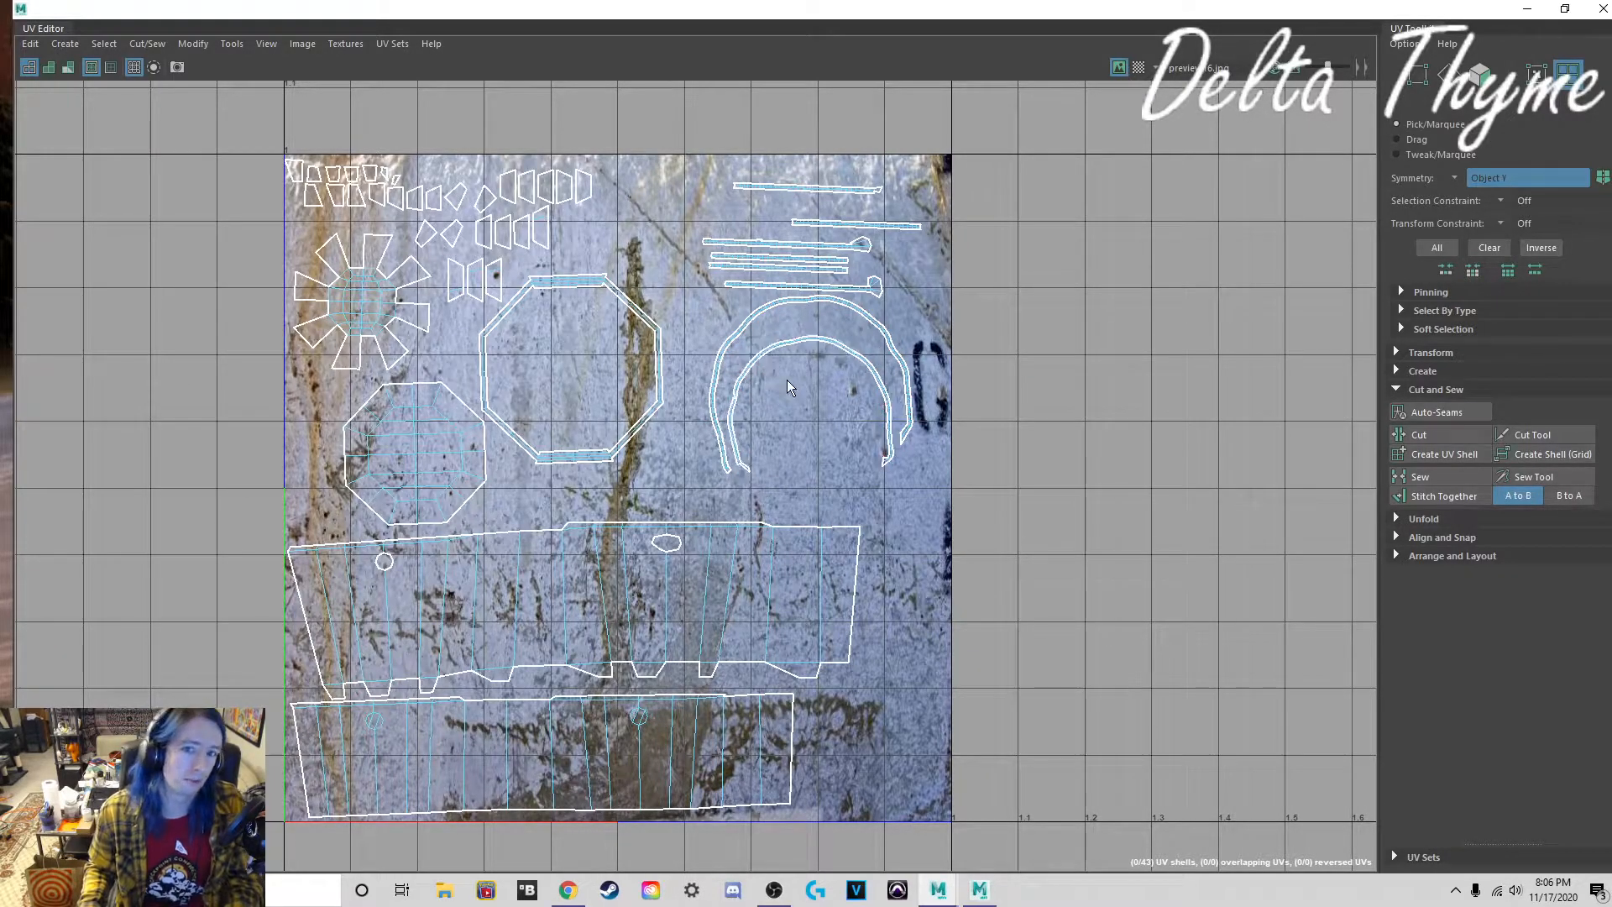
left_click(1521, 9)
Step: Render the bucket from an angle above its rim with Maya Software and close the render window
left_click_drag(796, 220, 744, 232, "alt")
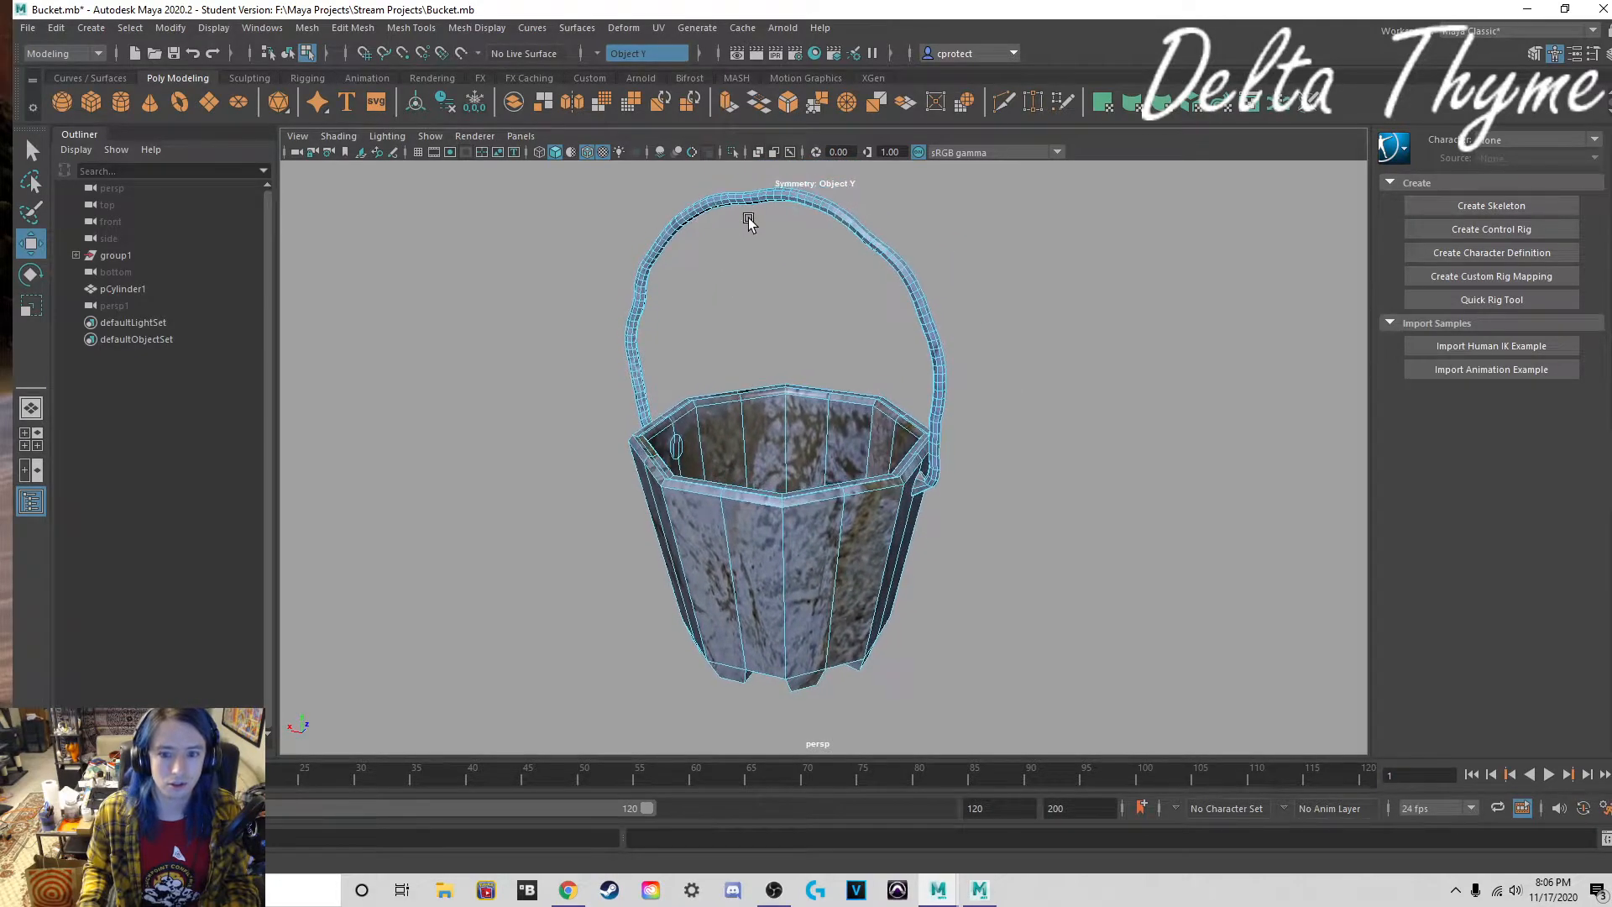
left_click(758, 52)
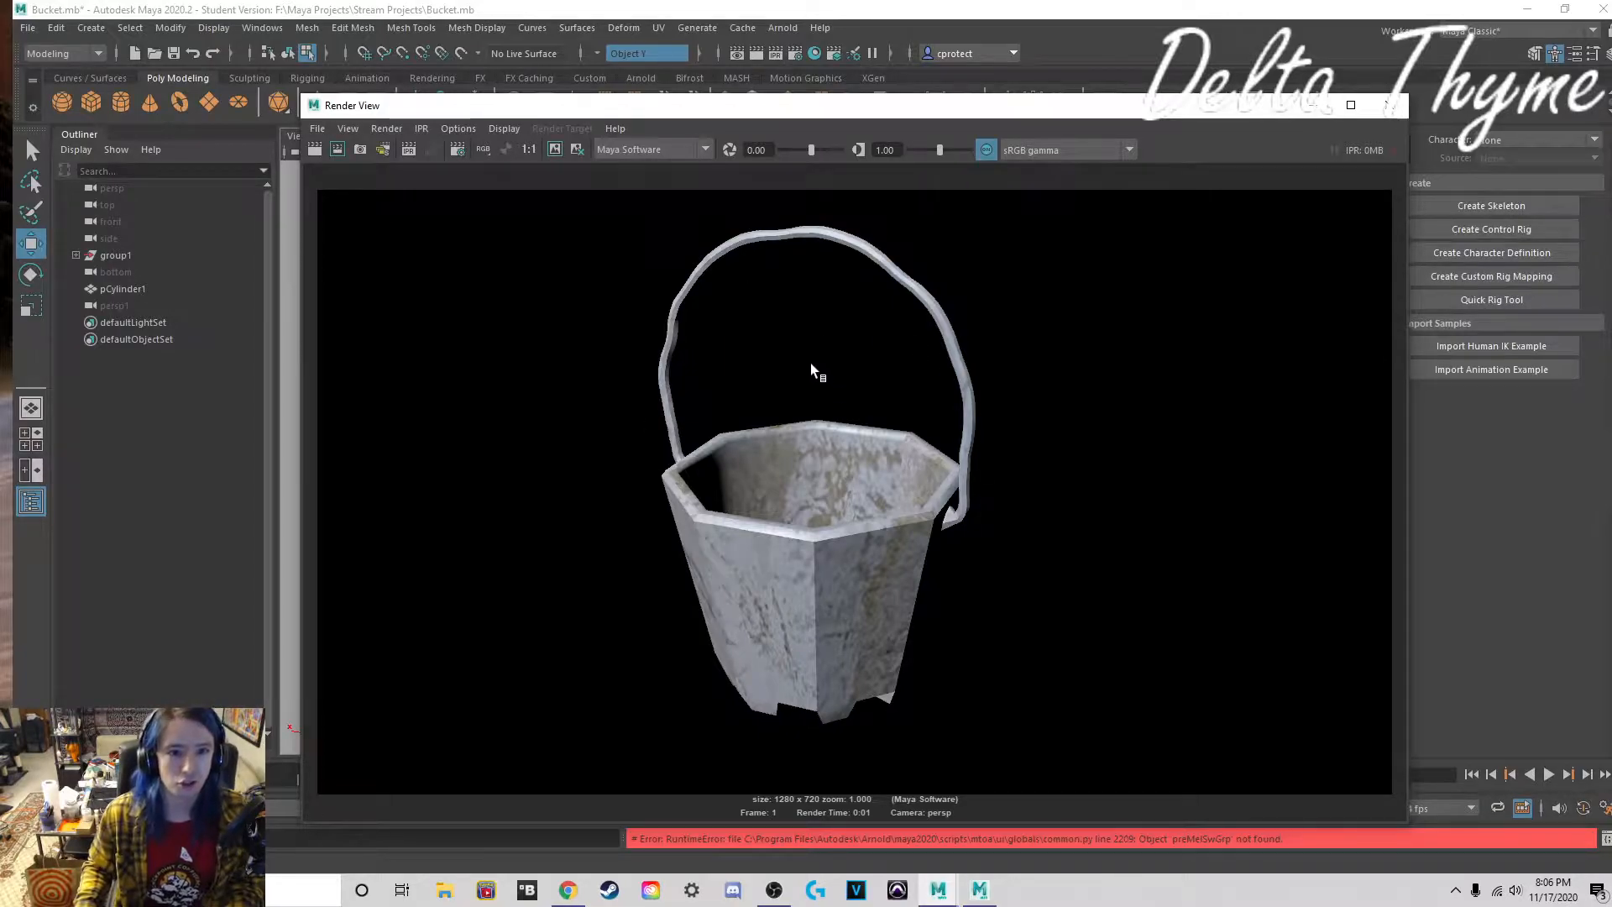
left_click(1388, 105)
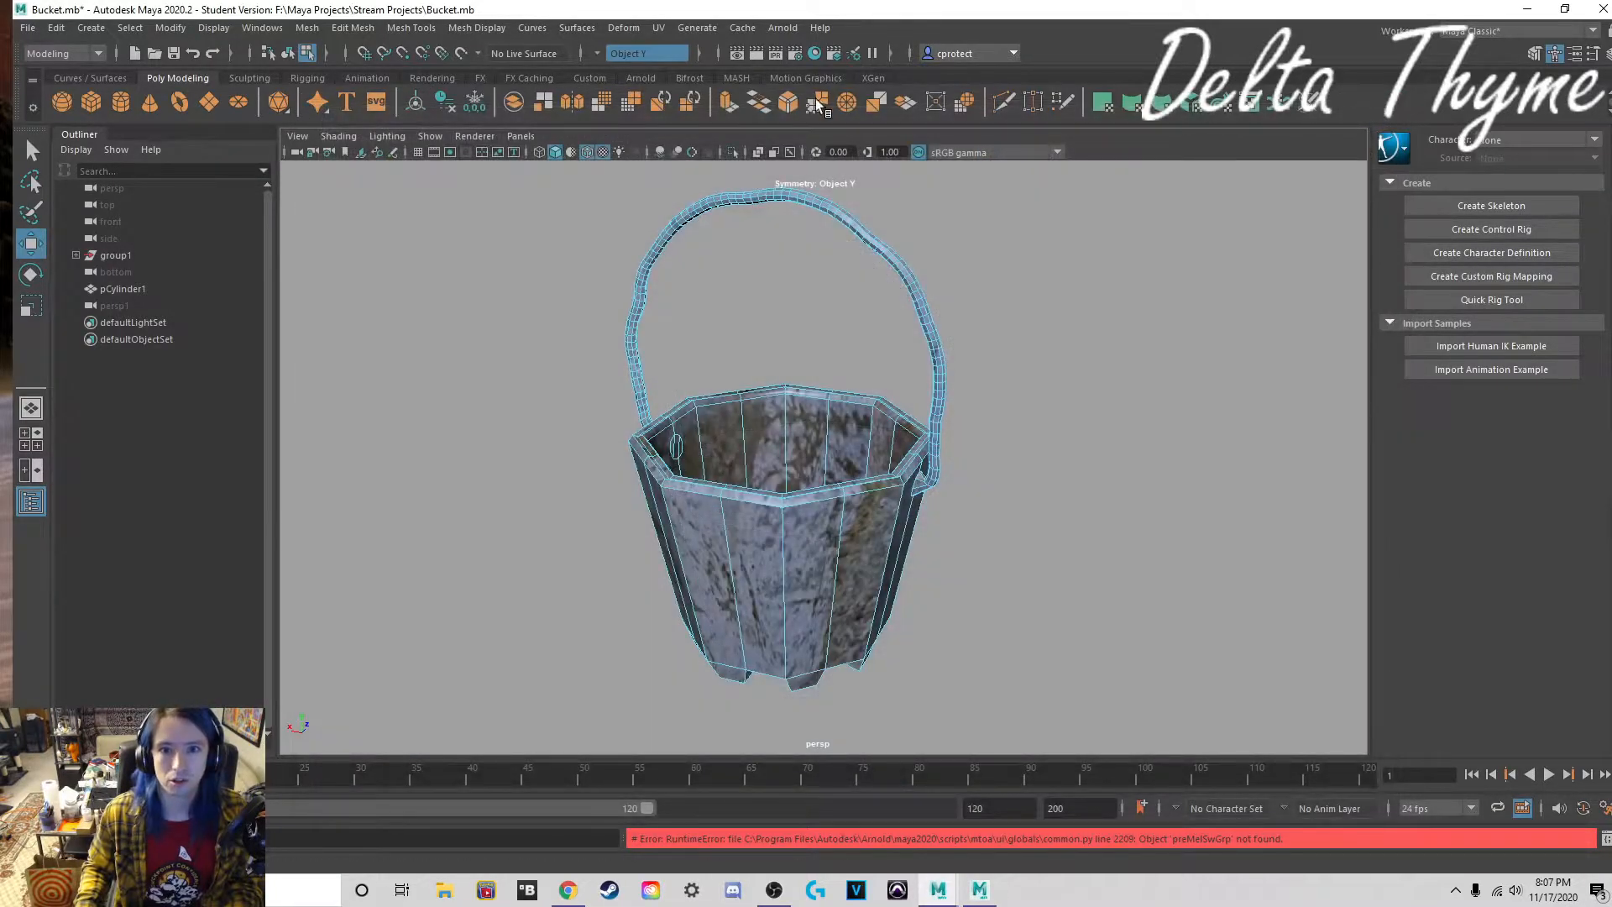
Step: Create a directional light and make the top view look through it
left_click(91, 28)
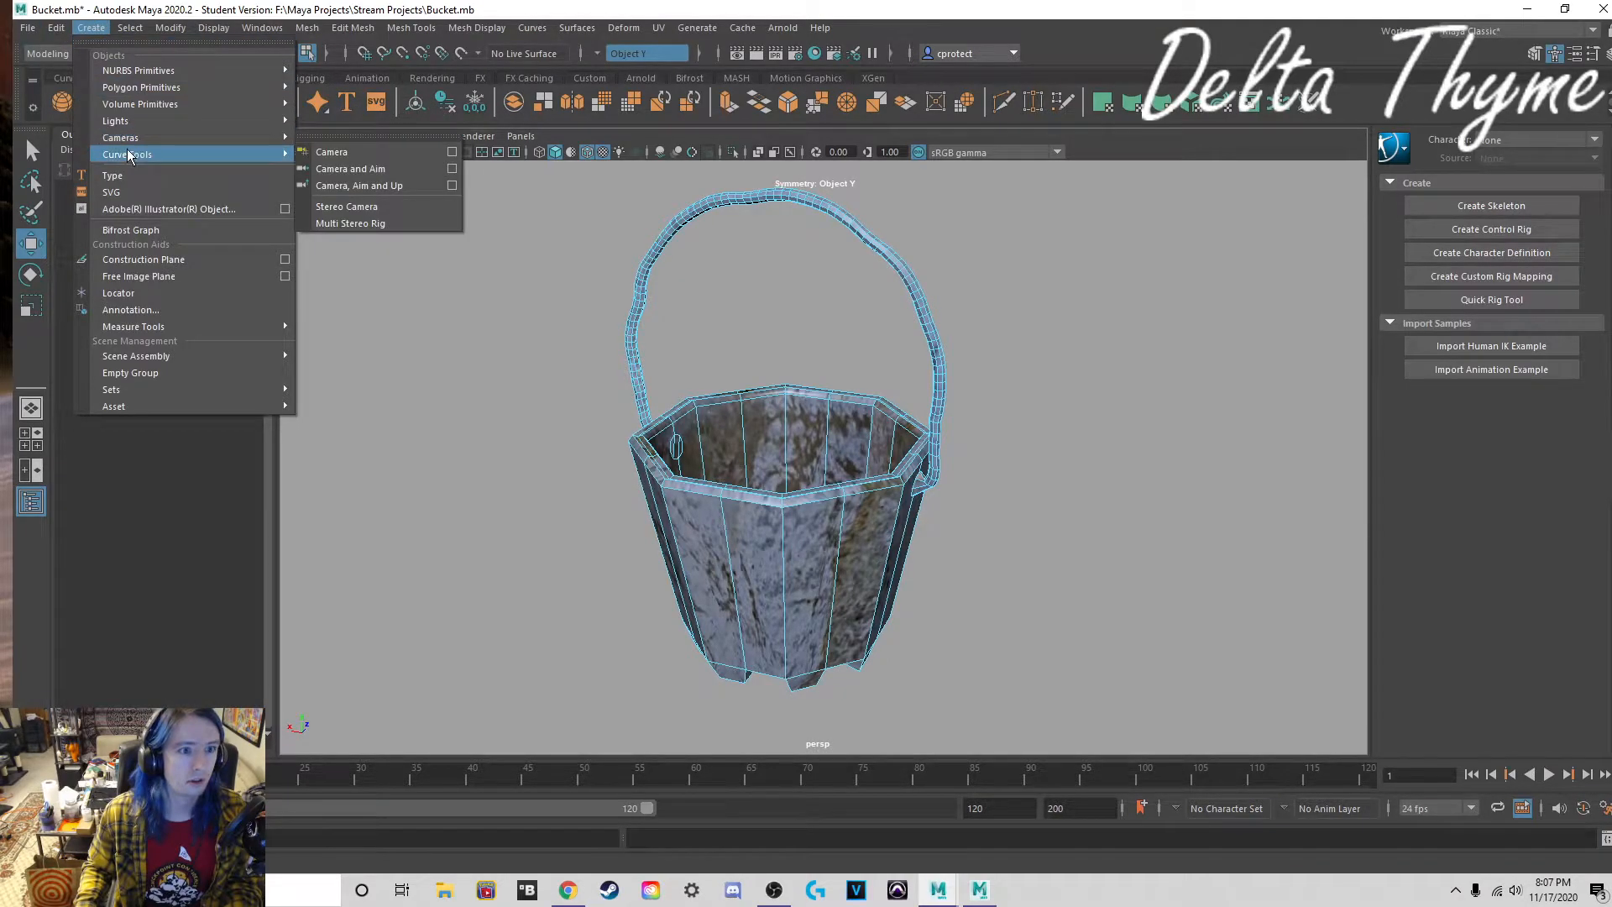
mouse_move(125, 125)
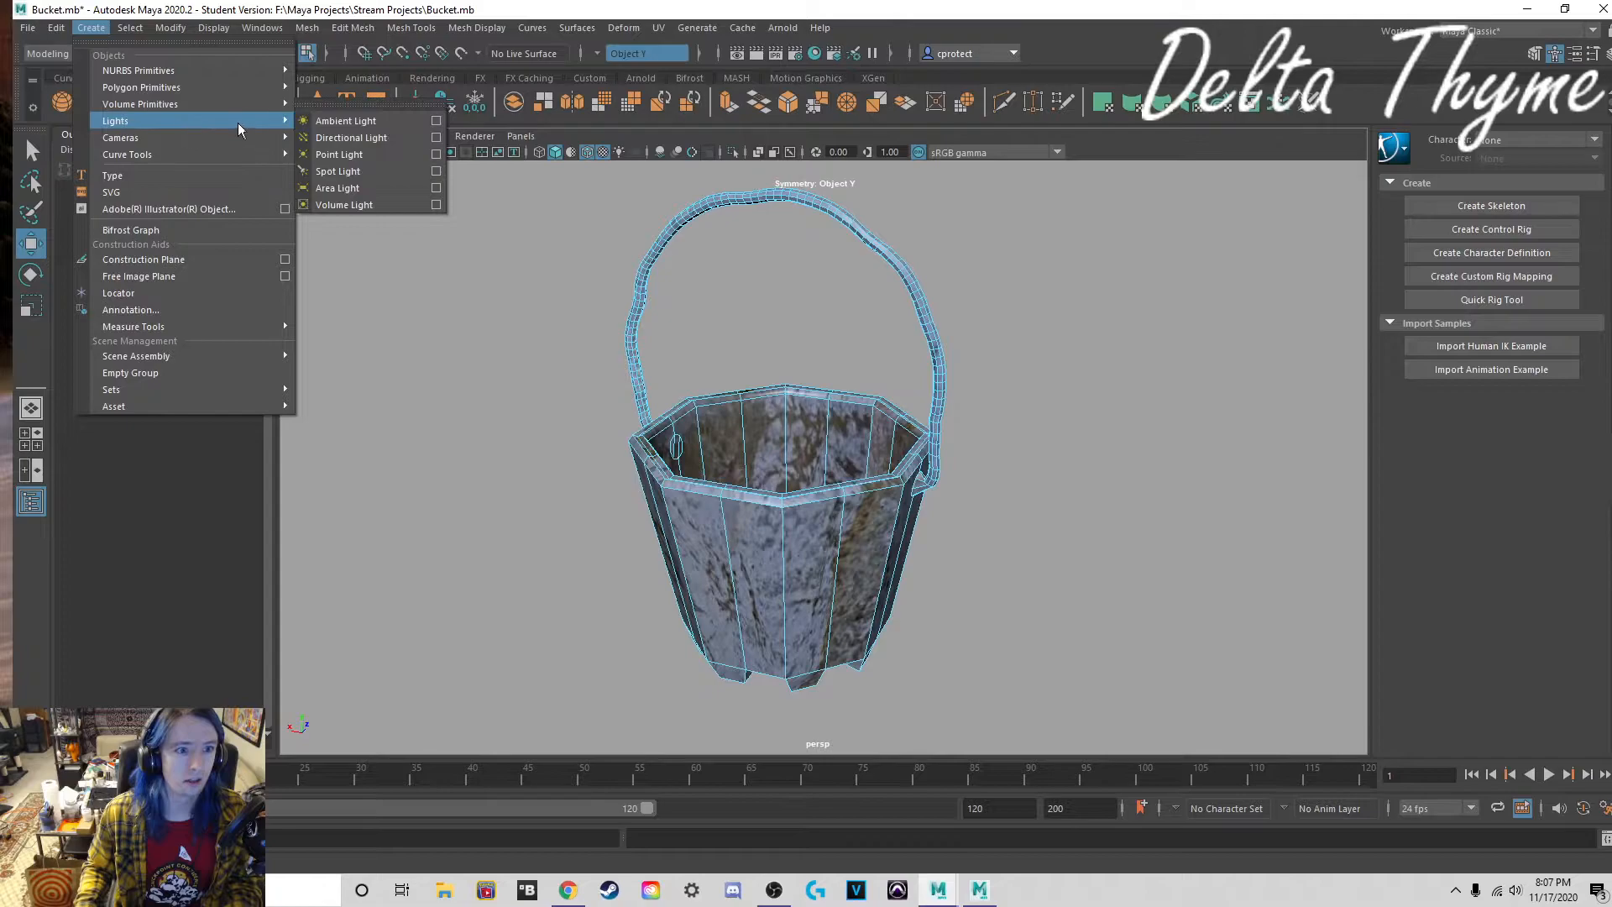
left_click(356, 137)
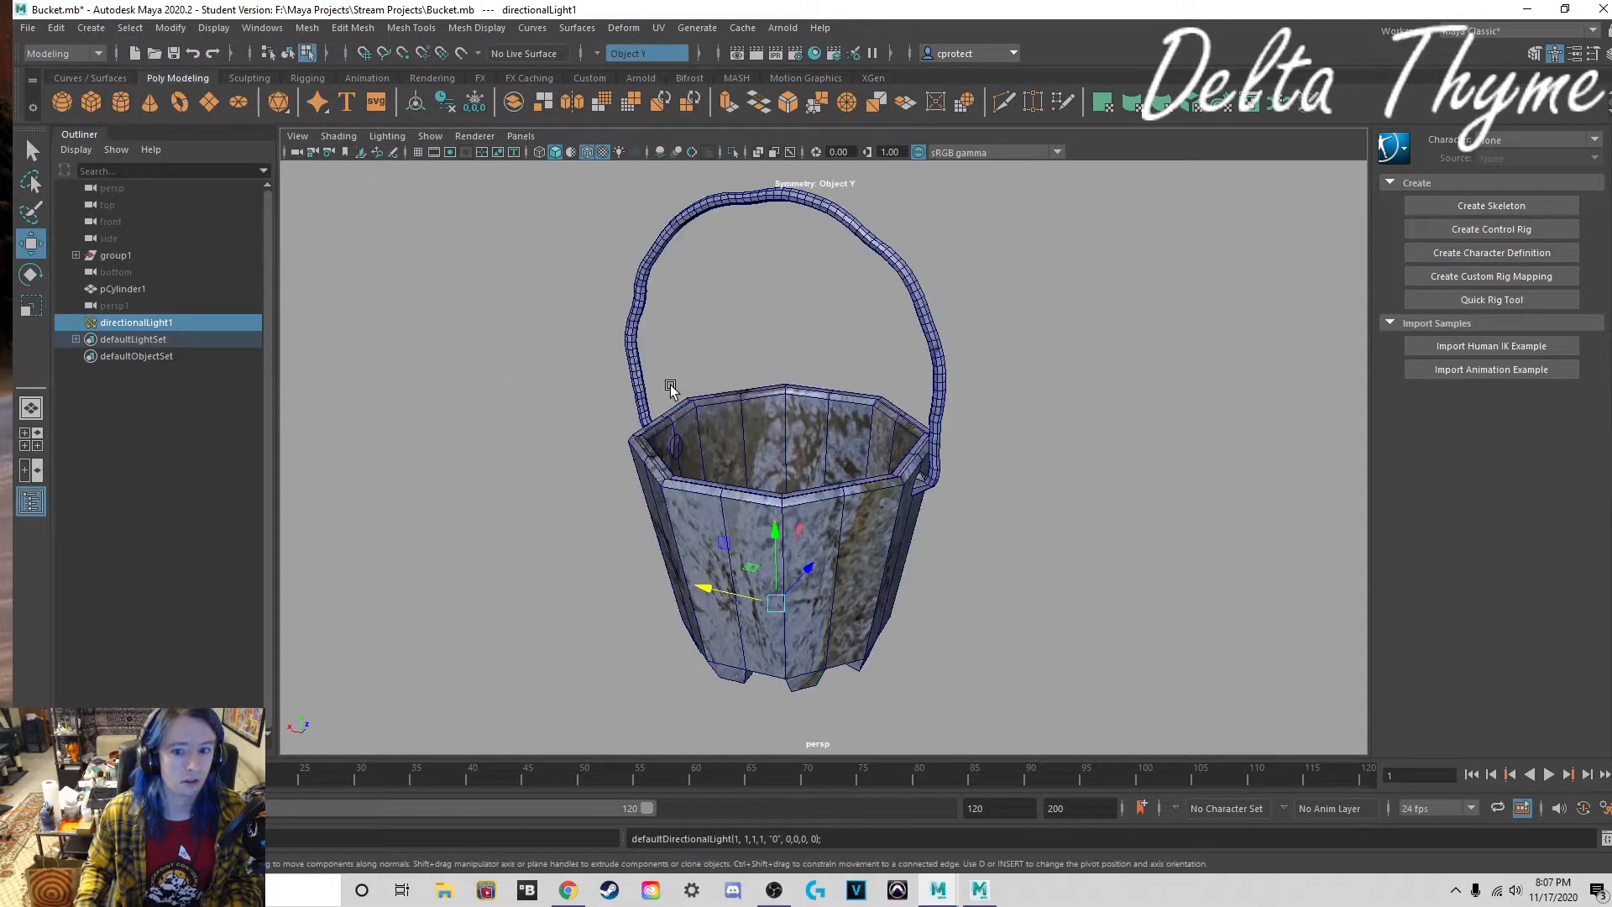
scroll(670, 387, "down", 5)
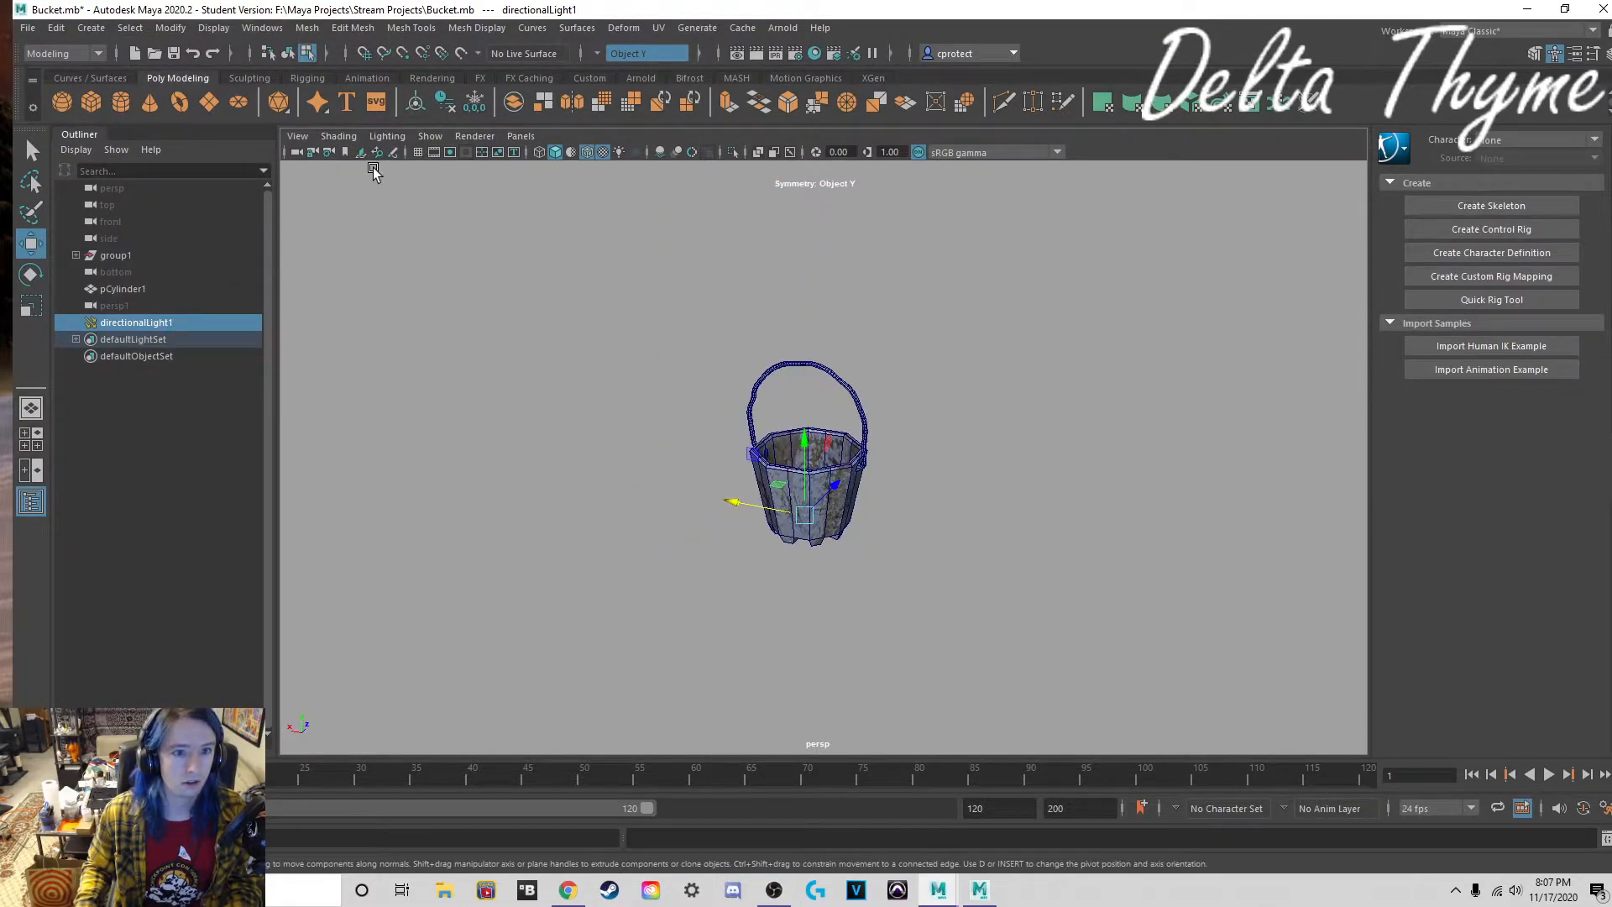
key("space")
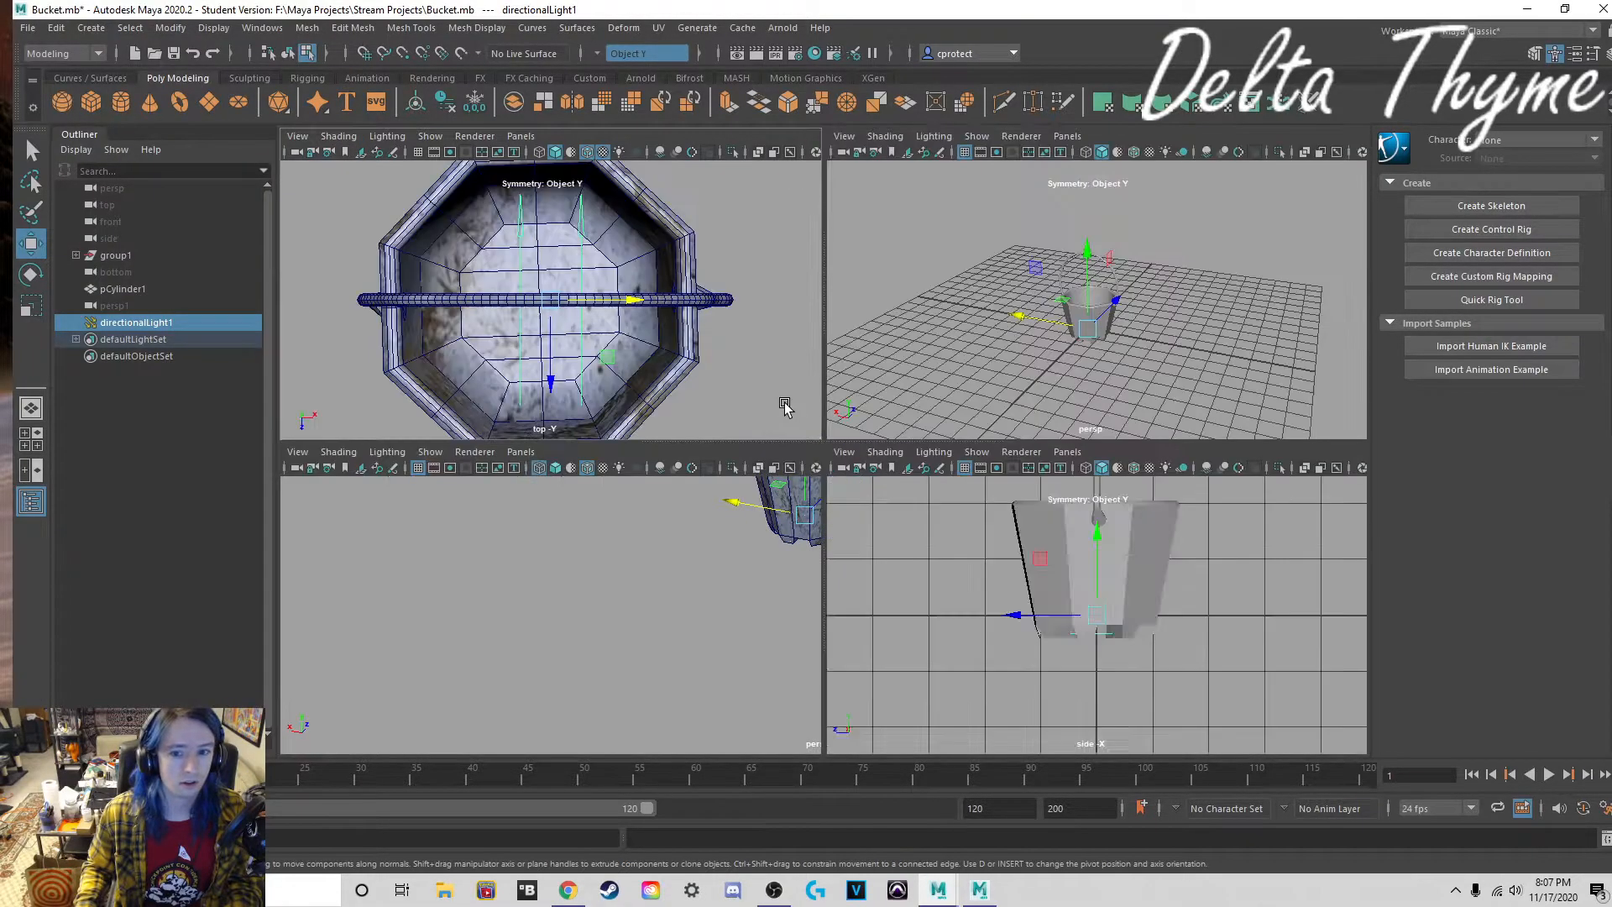
key("space")
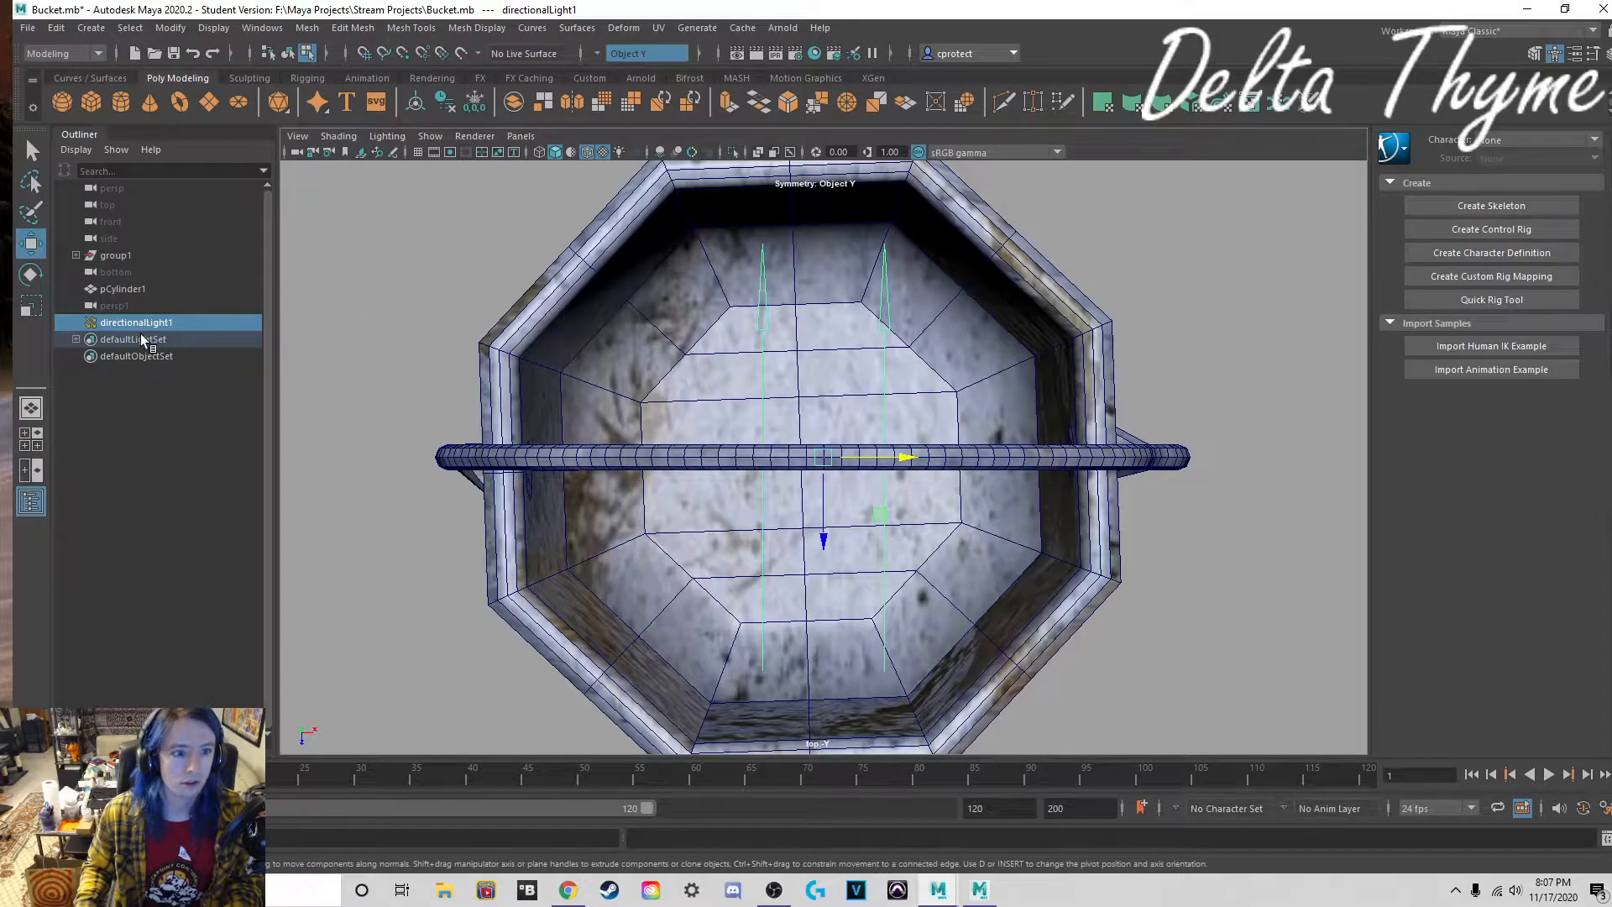
left_click(300, 138)
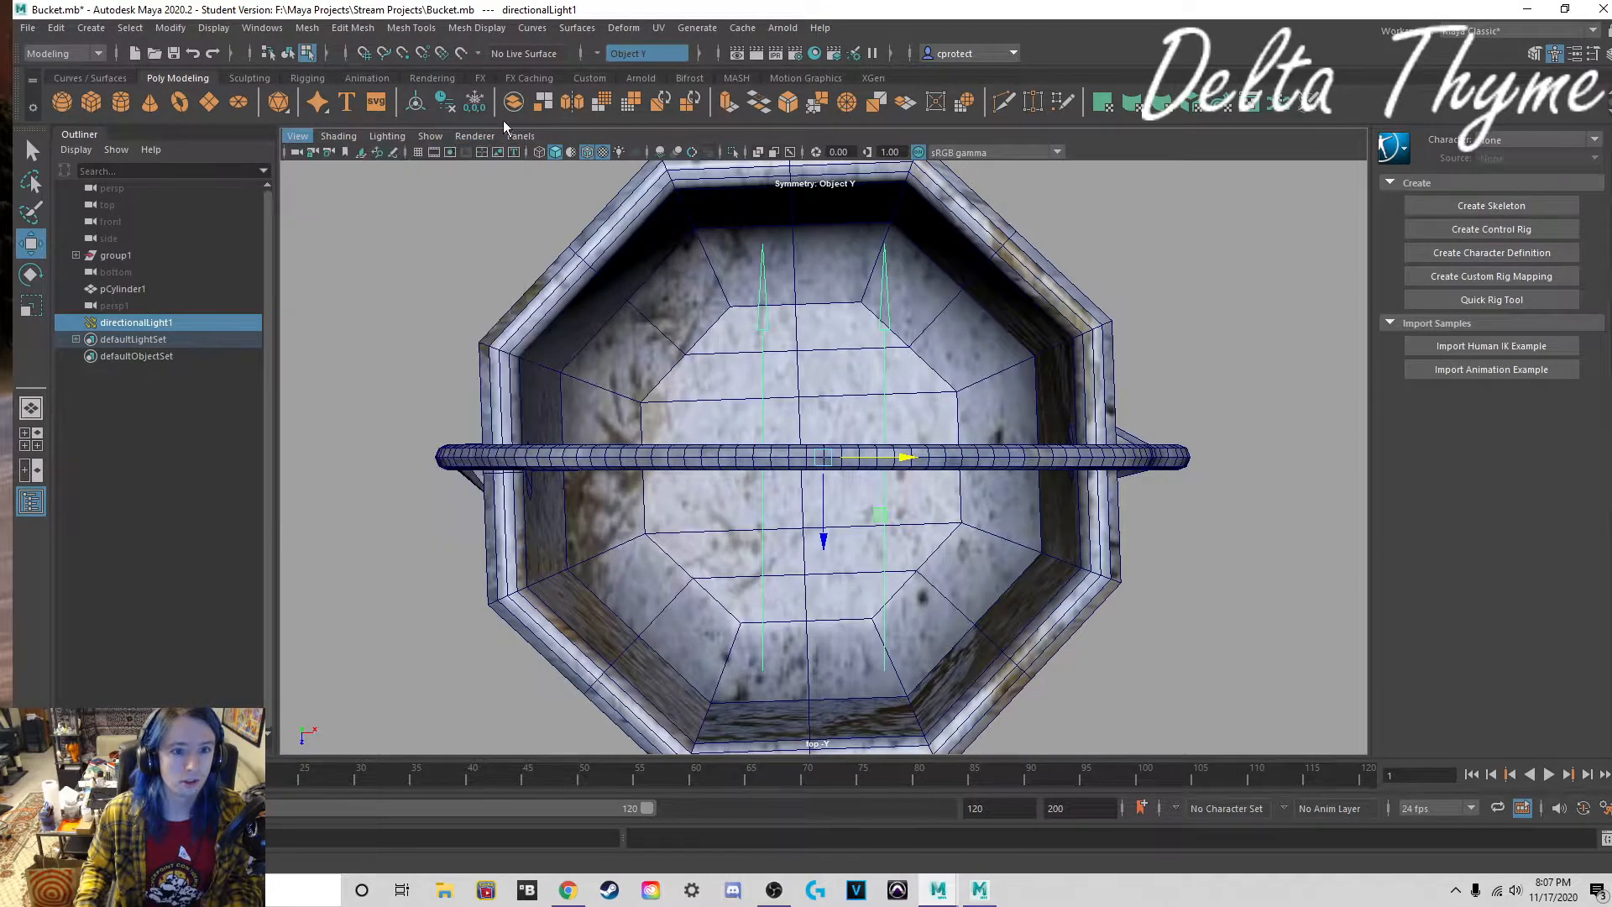
mouse_move(511, 135)
left_click(562, 204)
Step: Place the directional light at about X 3.9, Y 6.0, Z 4.0, aimed down at the bucket
scroll(682, 353, "down", 5)
left_click_drag(636, 375, 472, 332, "alt")
key("space")
key("space")
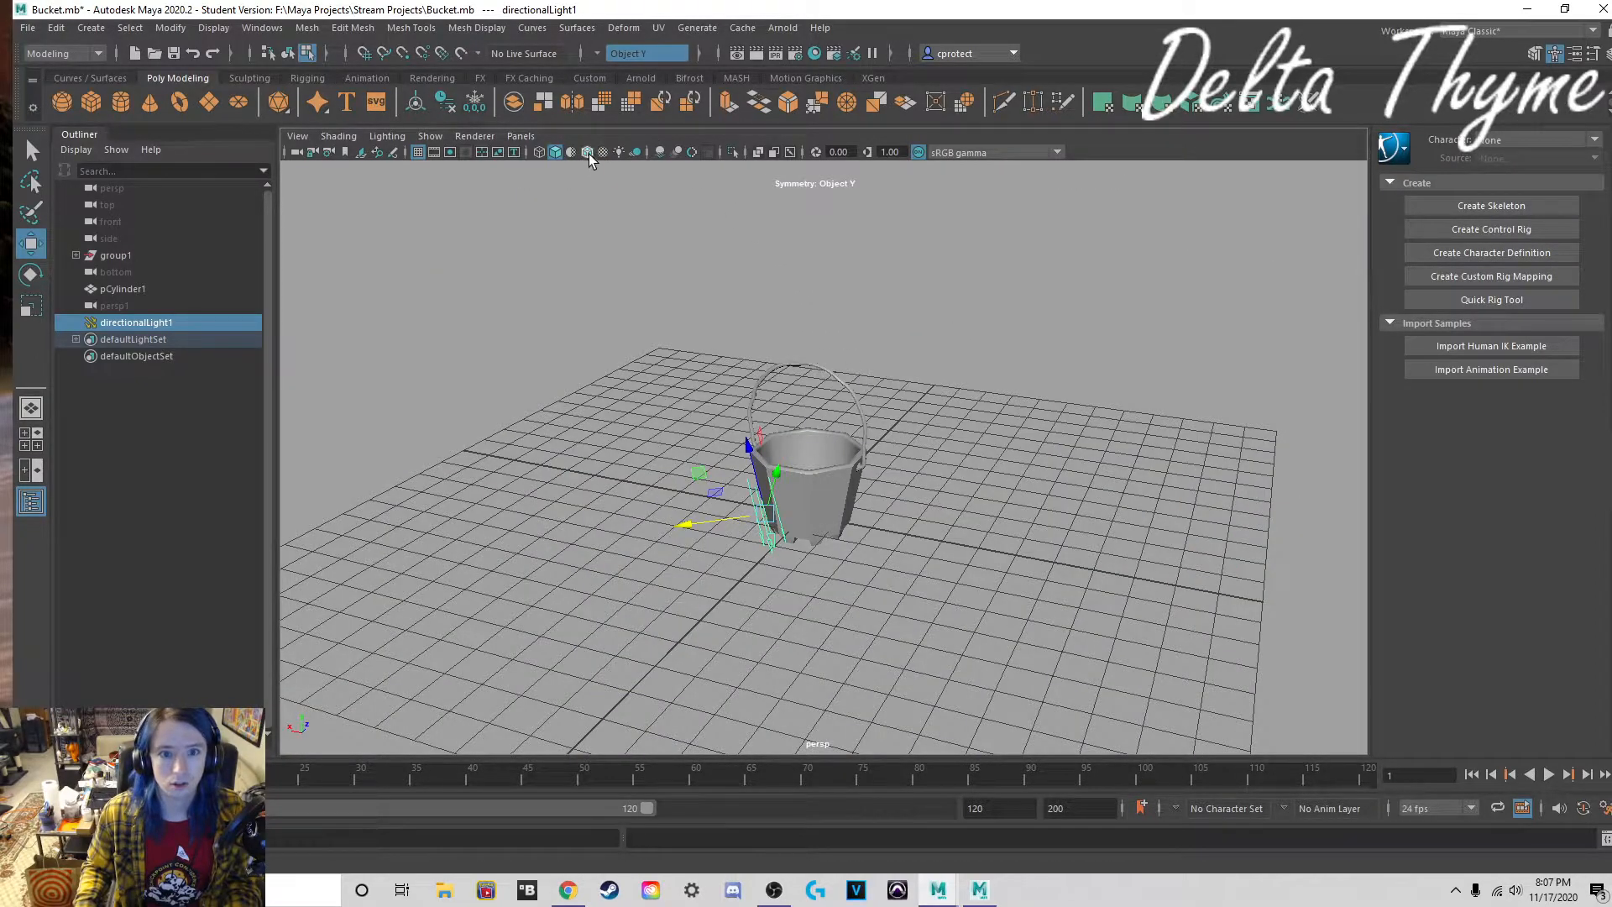
left_click_drag(887, 476, 949, 239, "alt")
key("space")
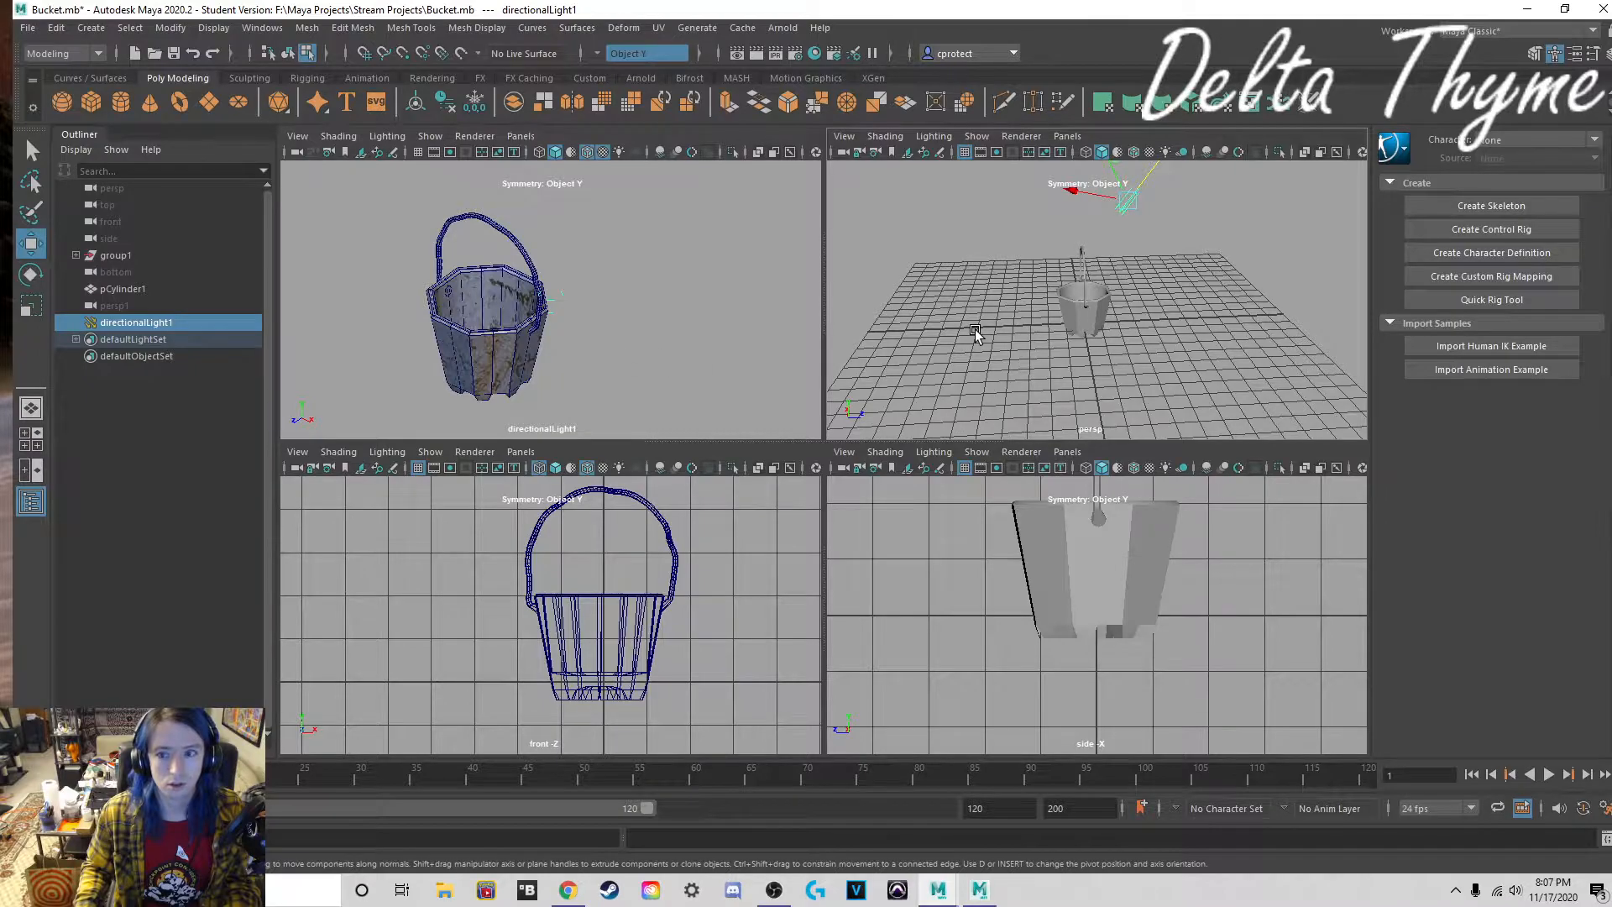
middle_click_drag(1056, 301, 986, 377, "alt")
mouse_move(1020, 254)
left_mouse_down()
mouse_move(995, 250)
mouse_move(1028, 265)
left_mouse_up()
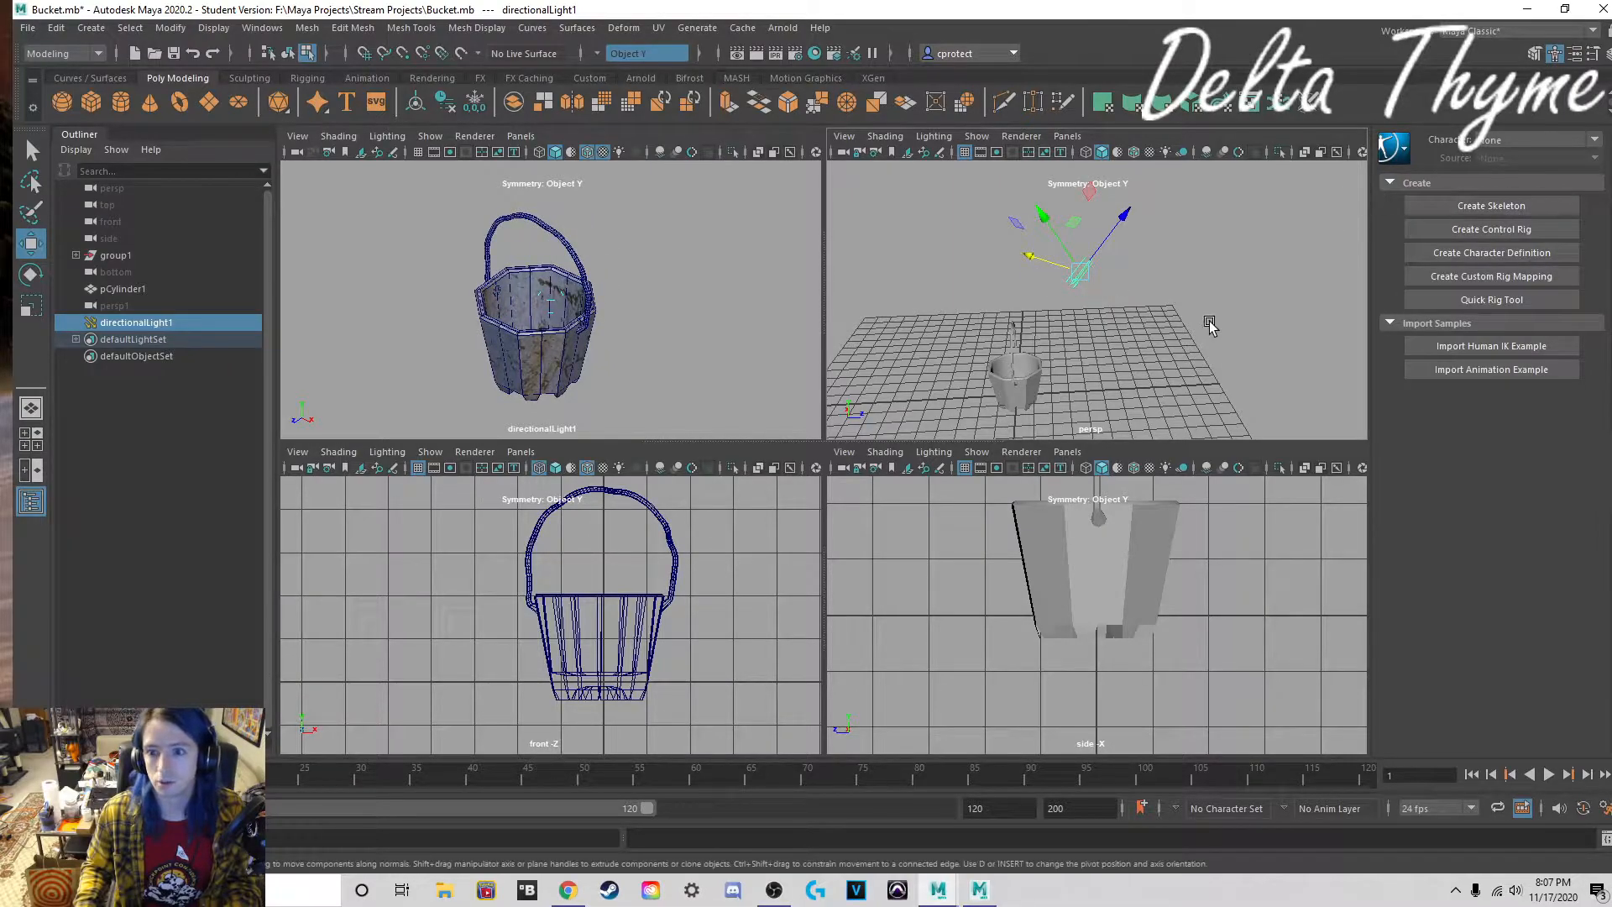
Step: Set the directional light's intensity to 8.373
key("space")
scroll(907, 494, "up", 10)
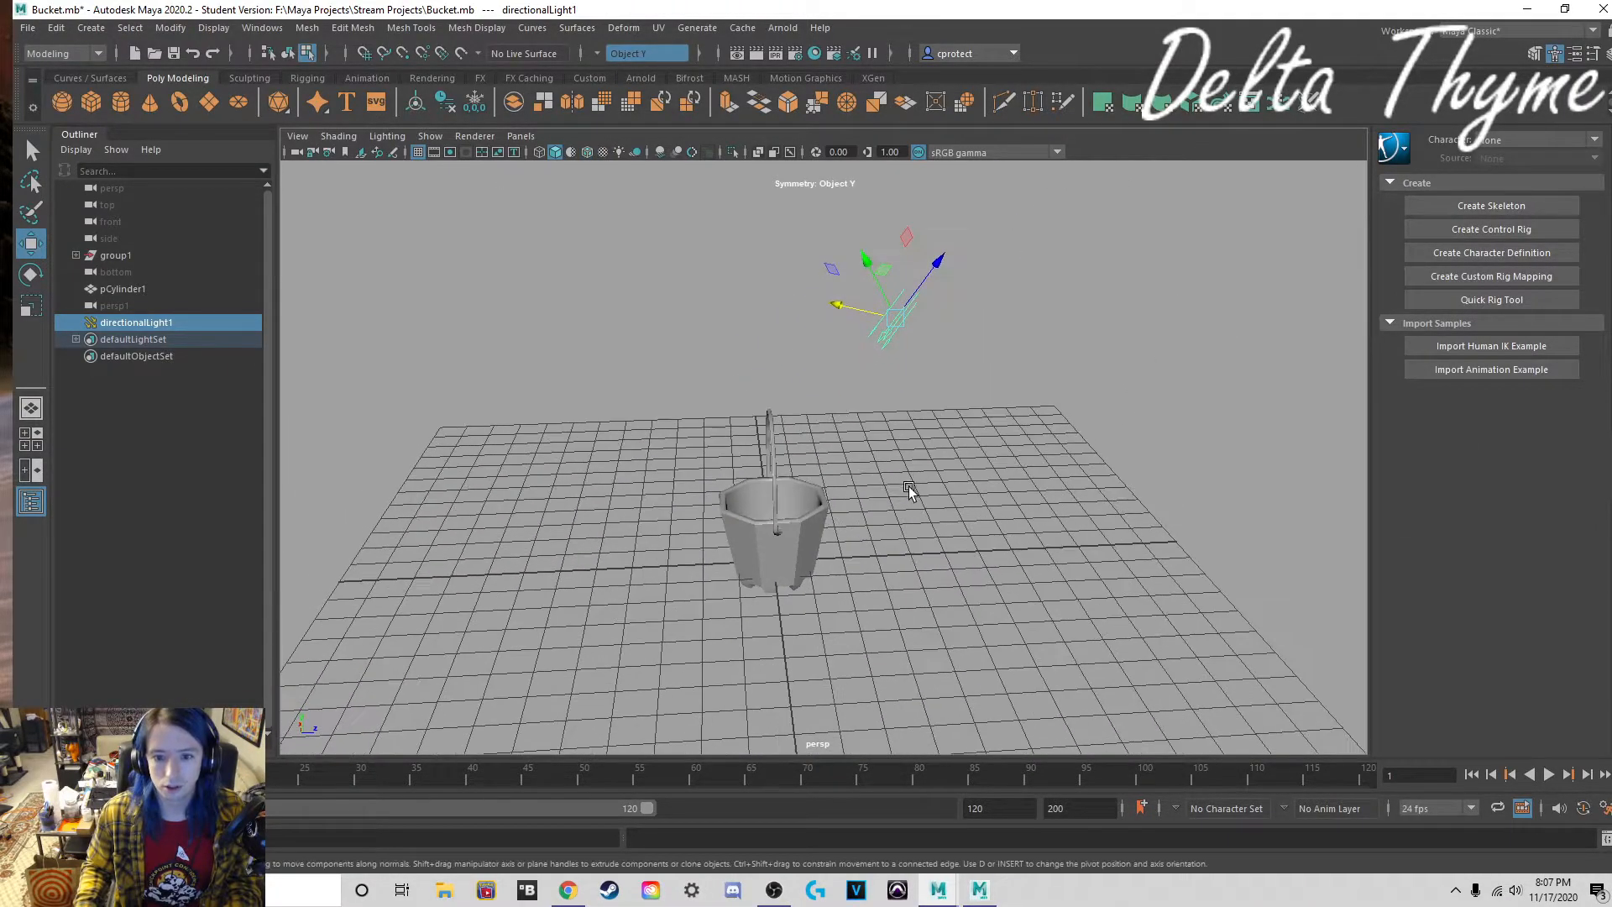
right_click_drag(1004, 439, 1363, 359, "alt")
left_click_drag(1037, 473, 1105, 474, "alt")
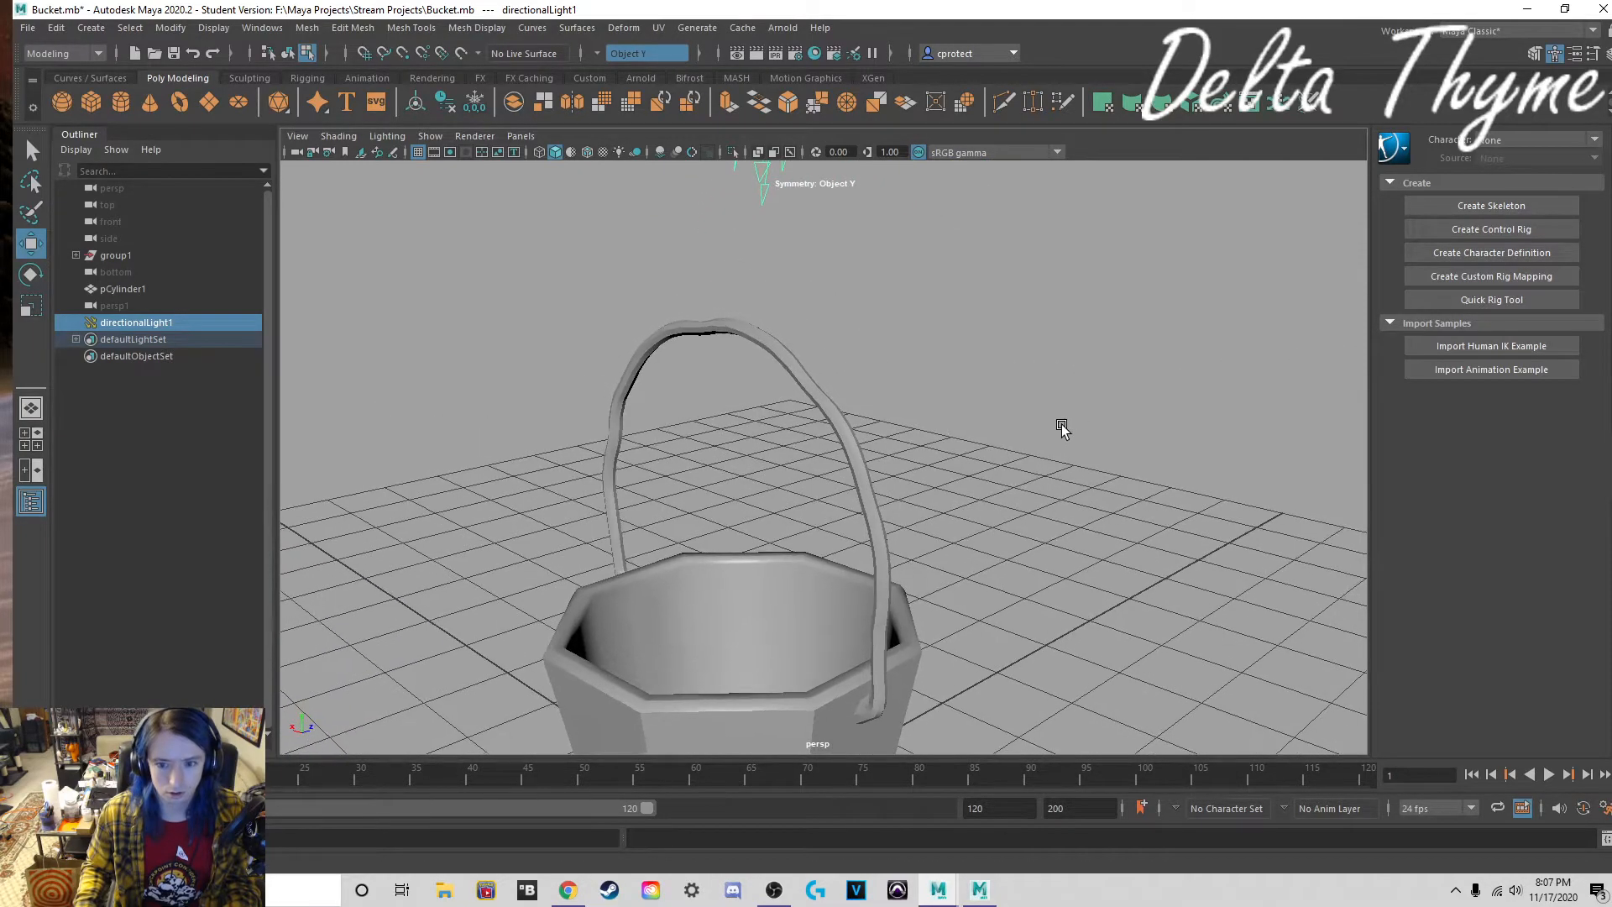
middle_click_drag(914, 506, 961, 278, "alt")
left_click_drag(961, 277, 800, 335, "alt")
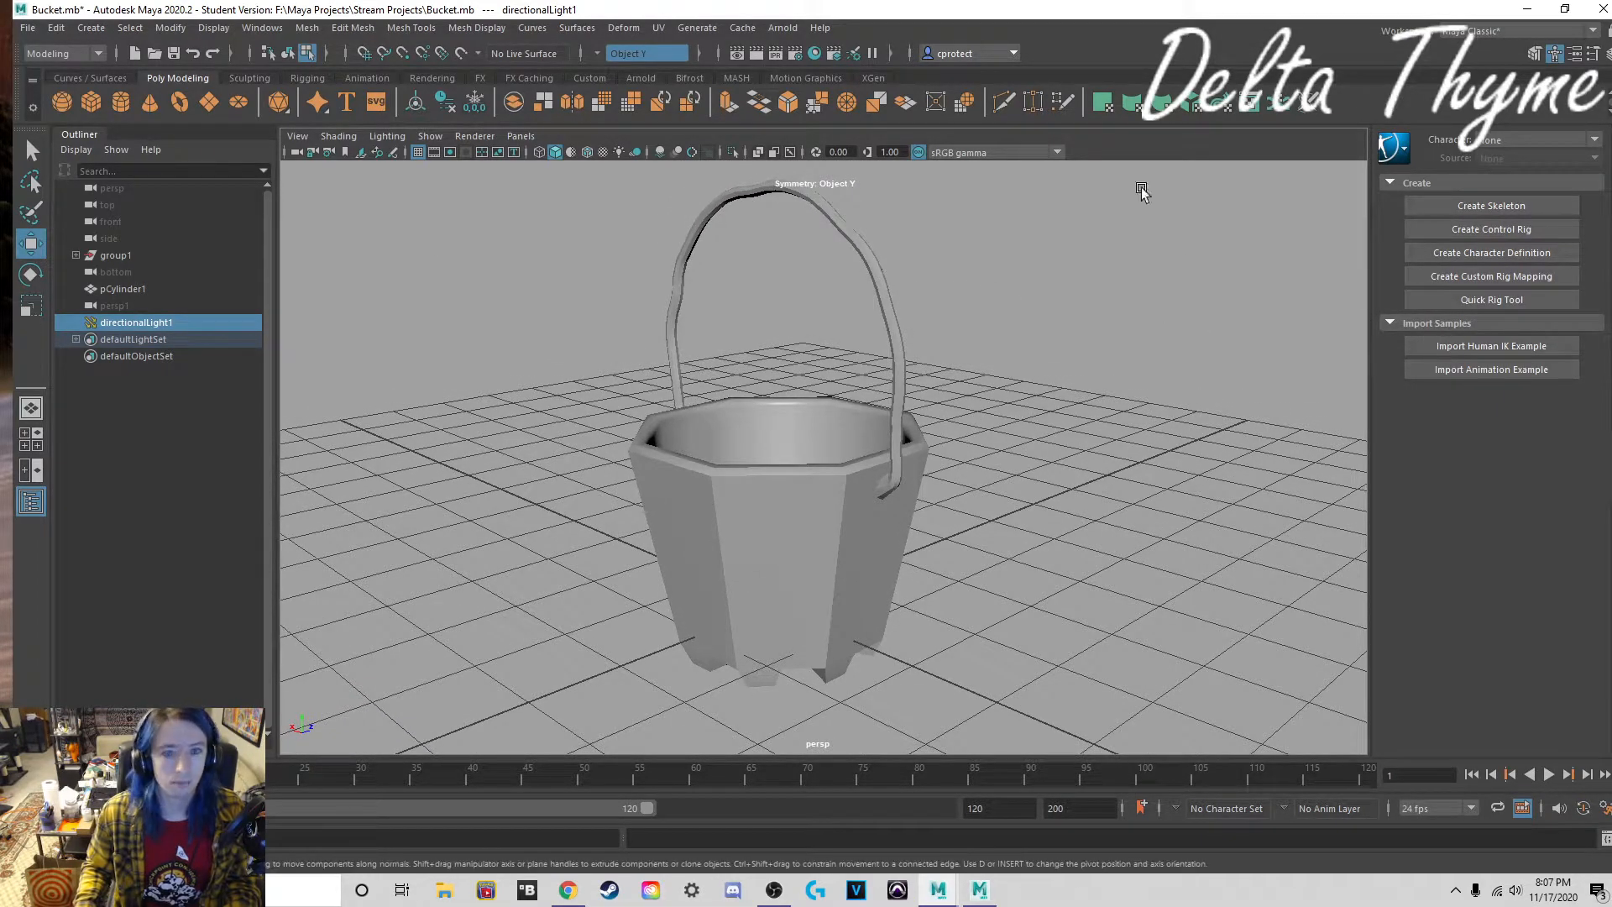
left_click(1609, 54)
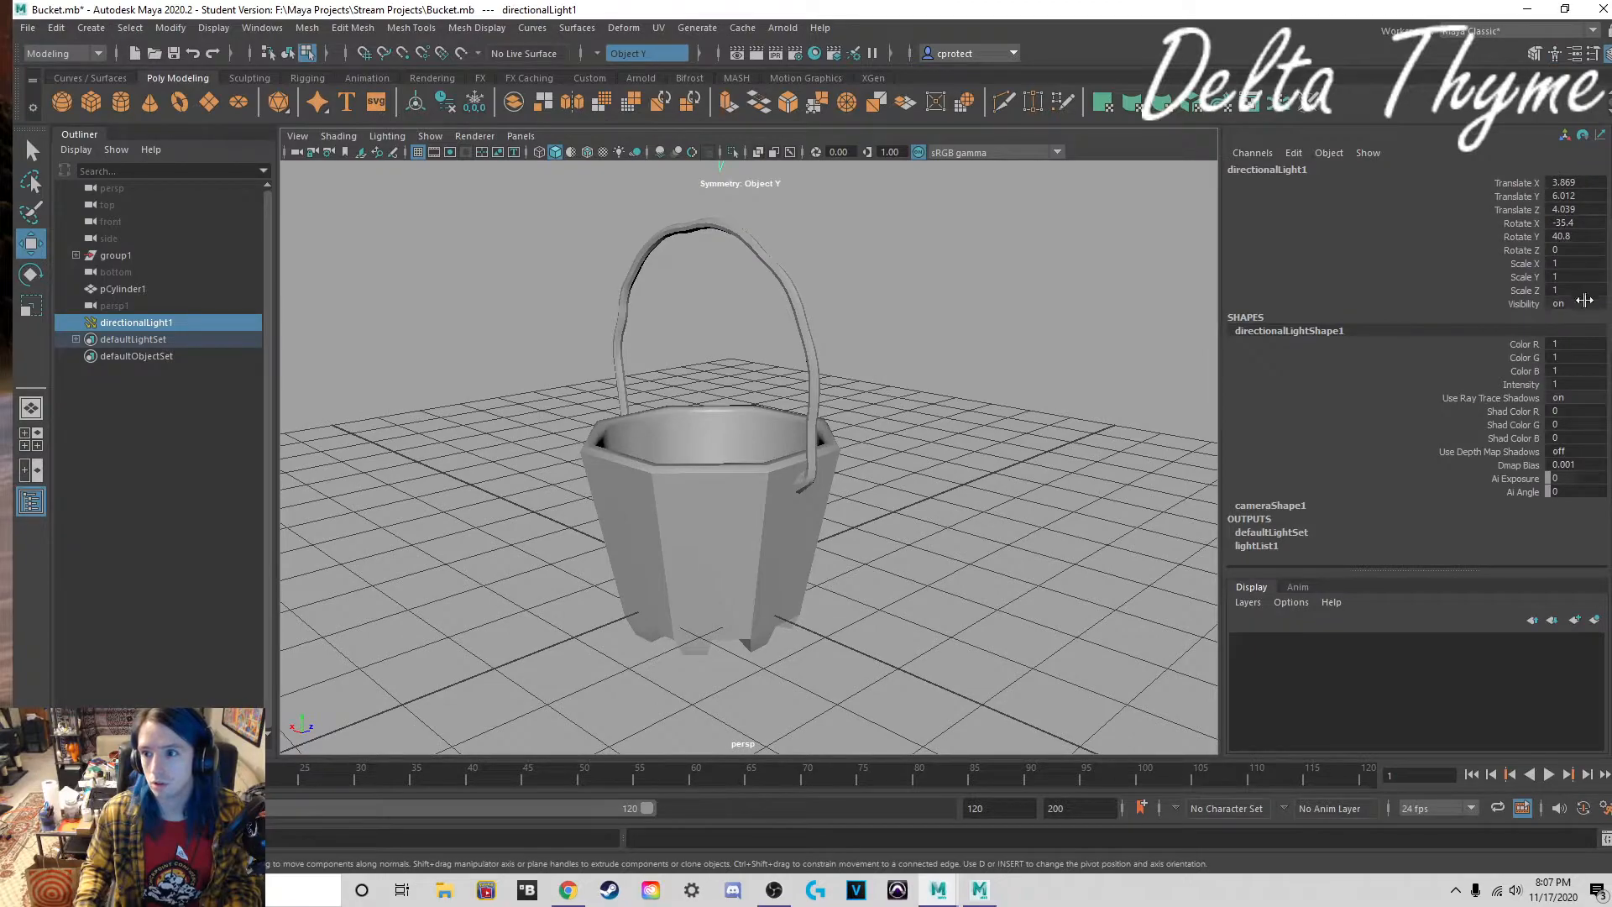
key("ctrl+a")
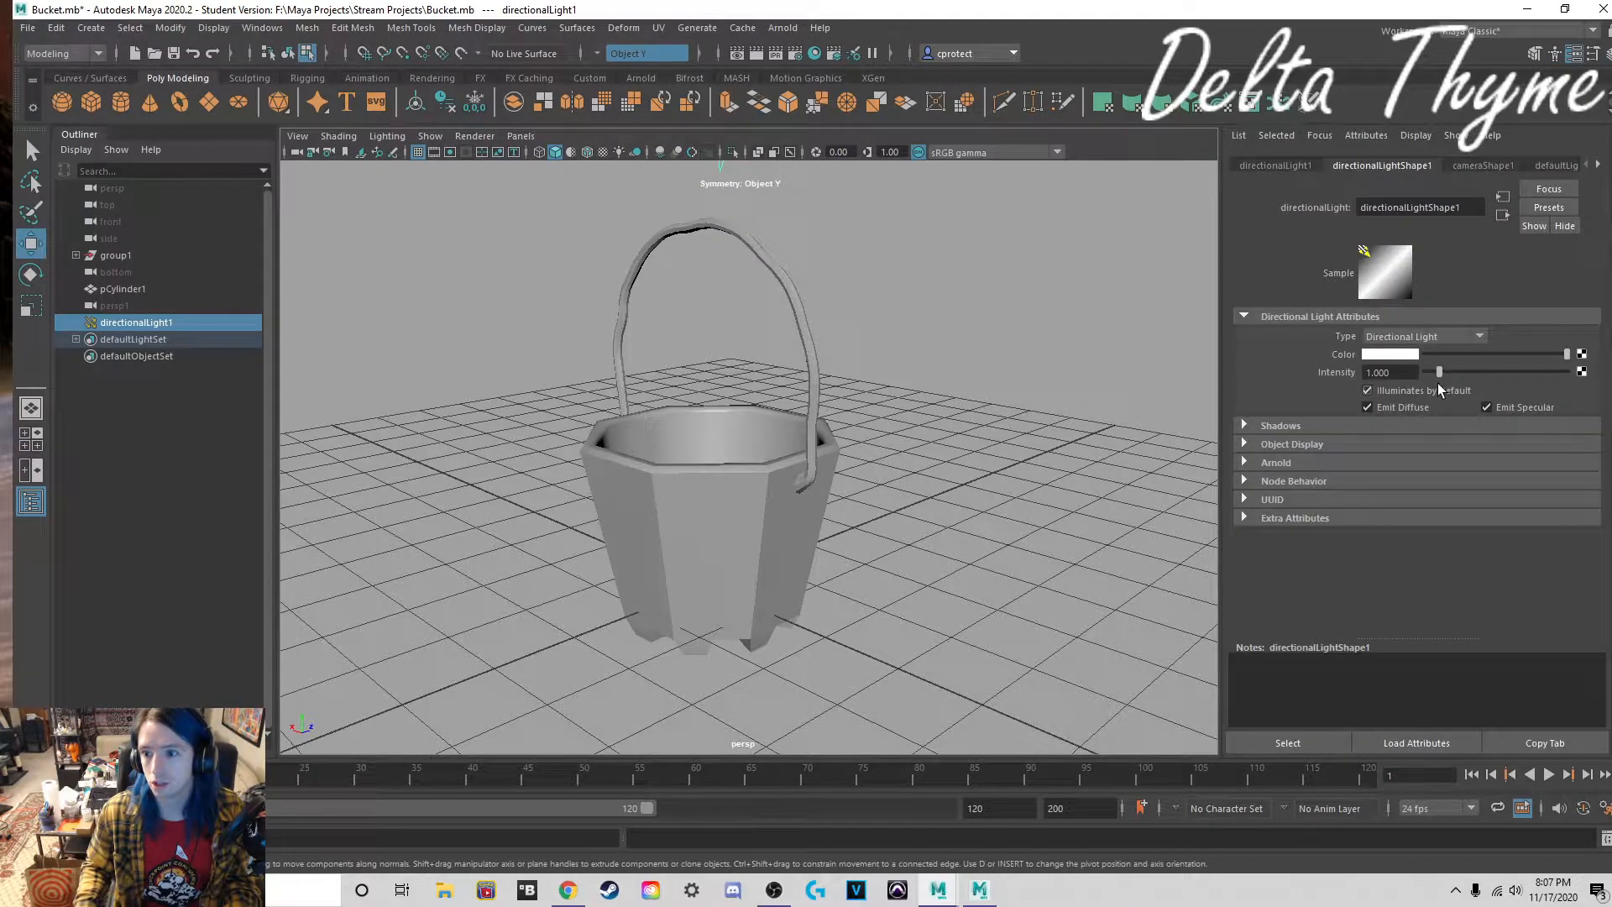
left_click_drag(1535, 375, 1544, 373)
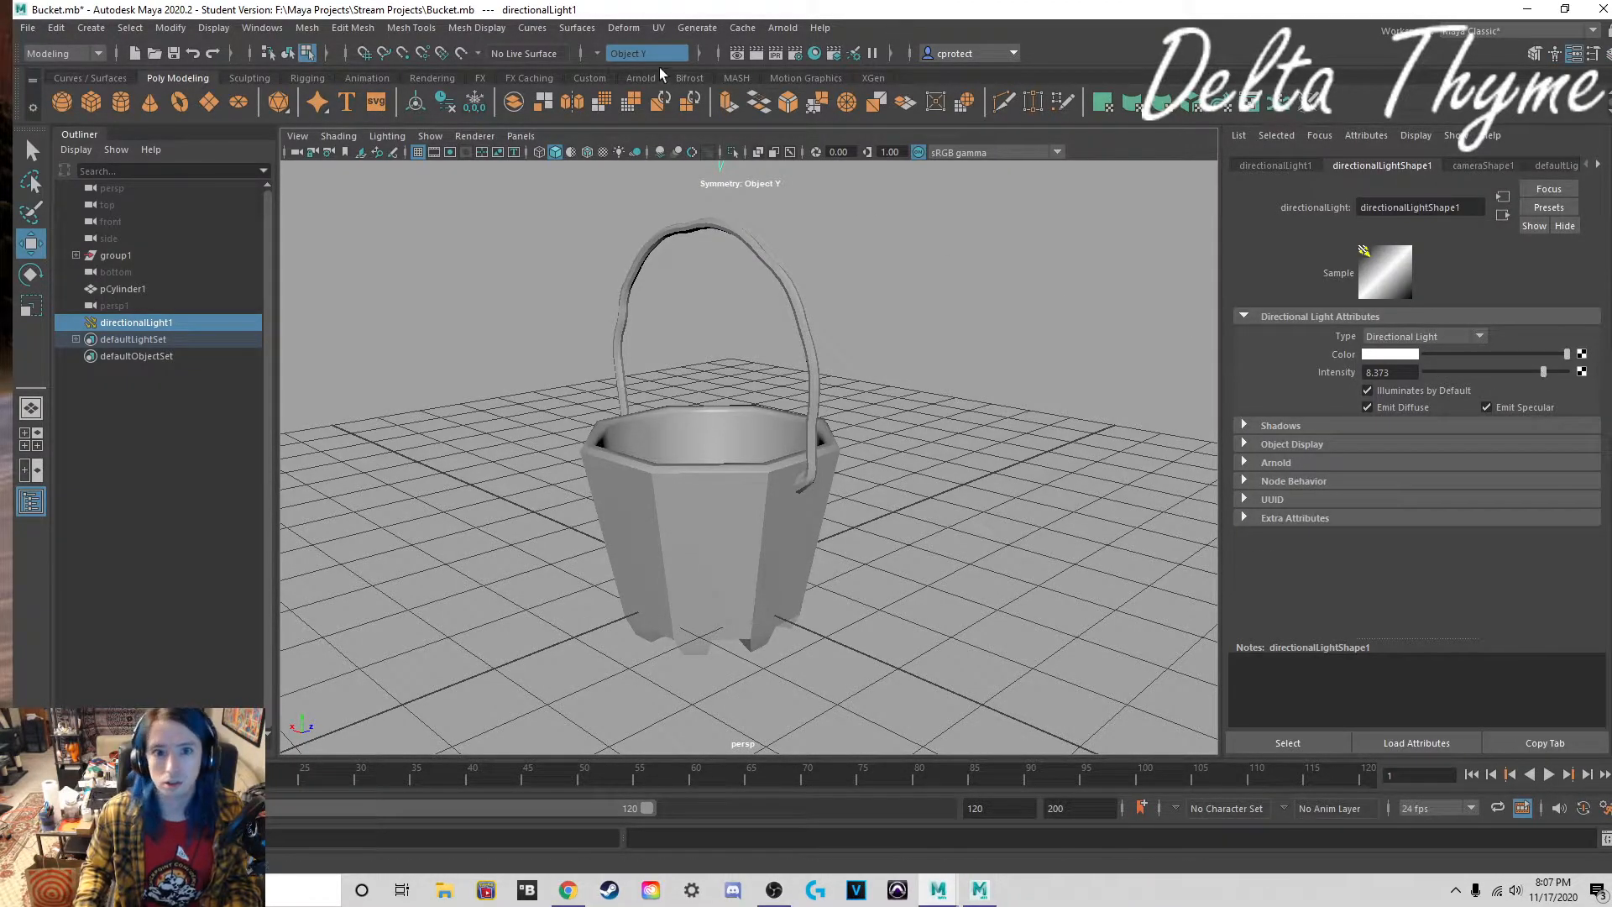
Step: Set Arnold Renderer as the renderer in the render settings and close them
left_click(795, 53)
left_click(507, 288)
left_click(487, 338)
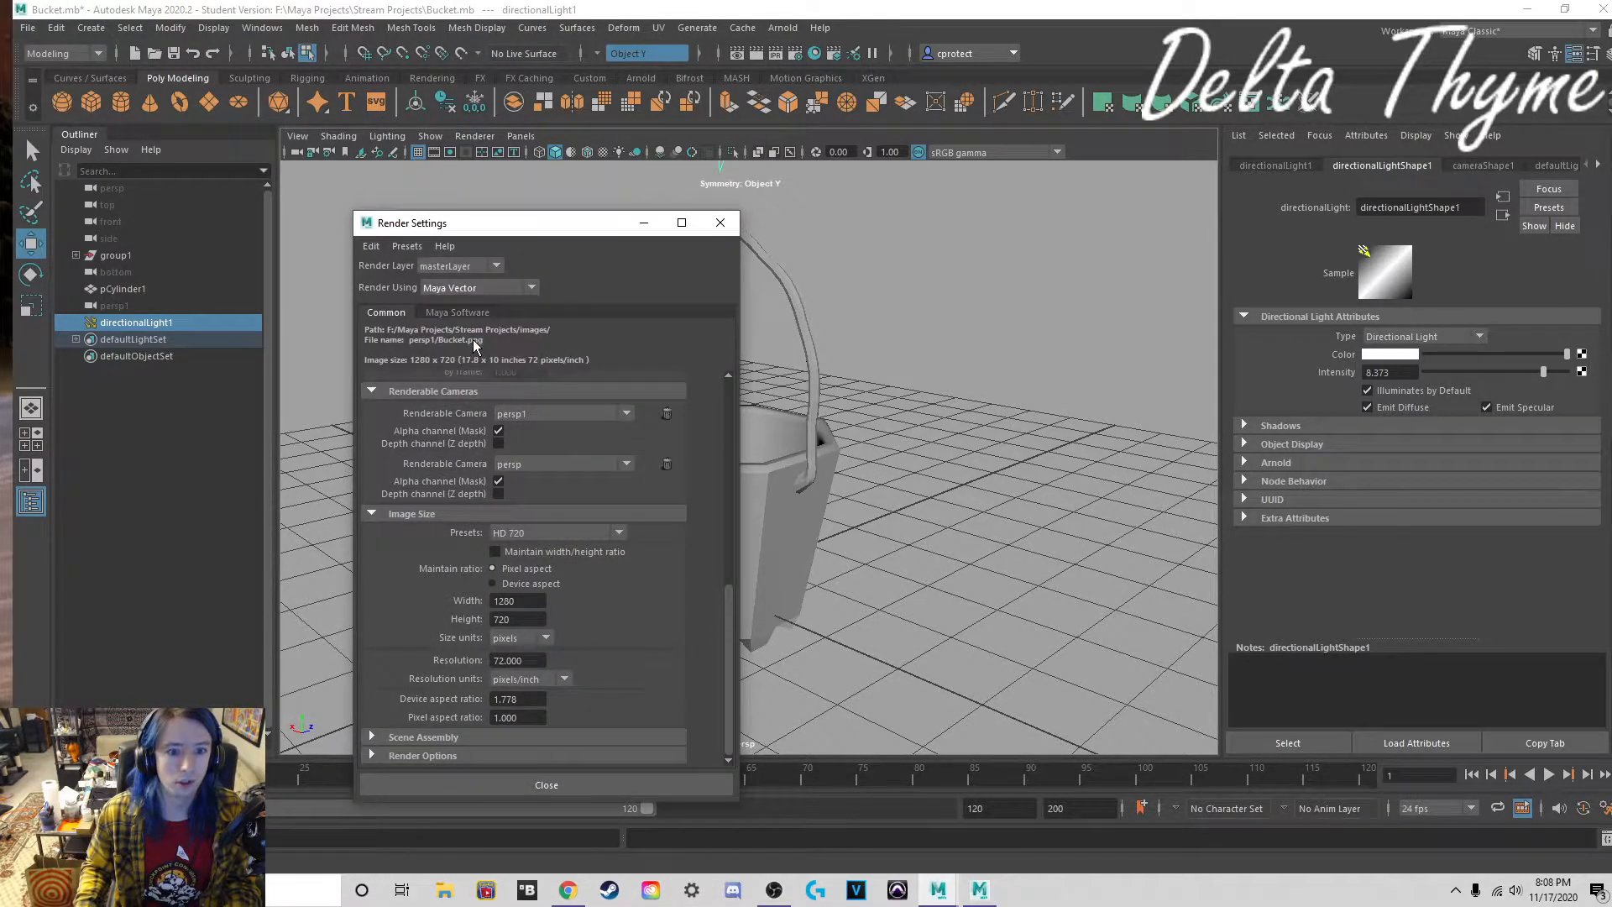
left_click(491, 289)
left_click(490, 356)
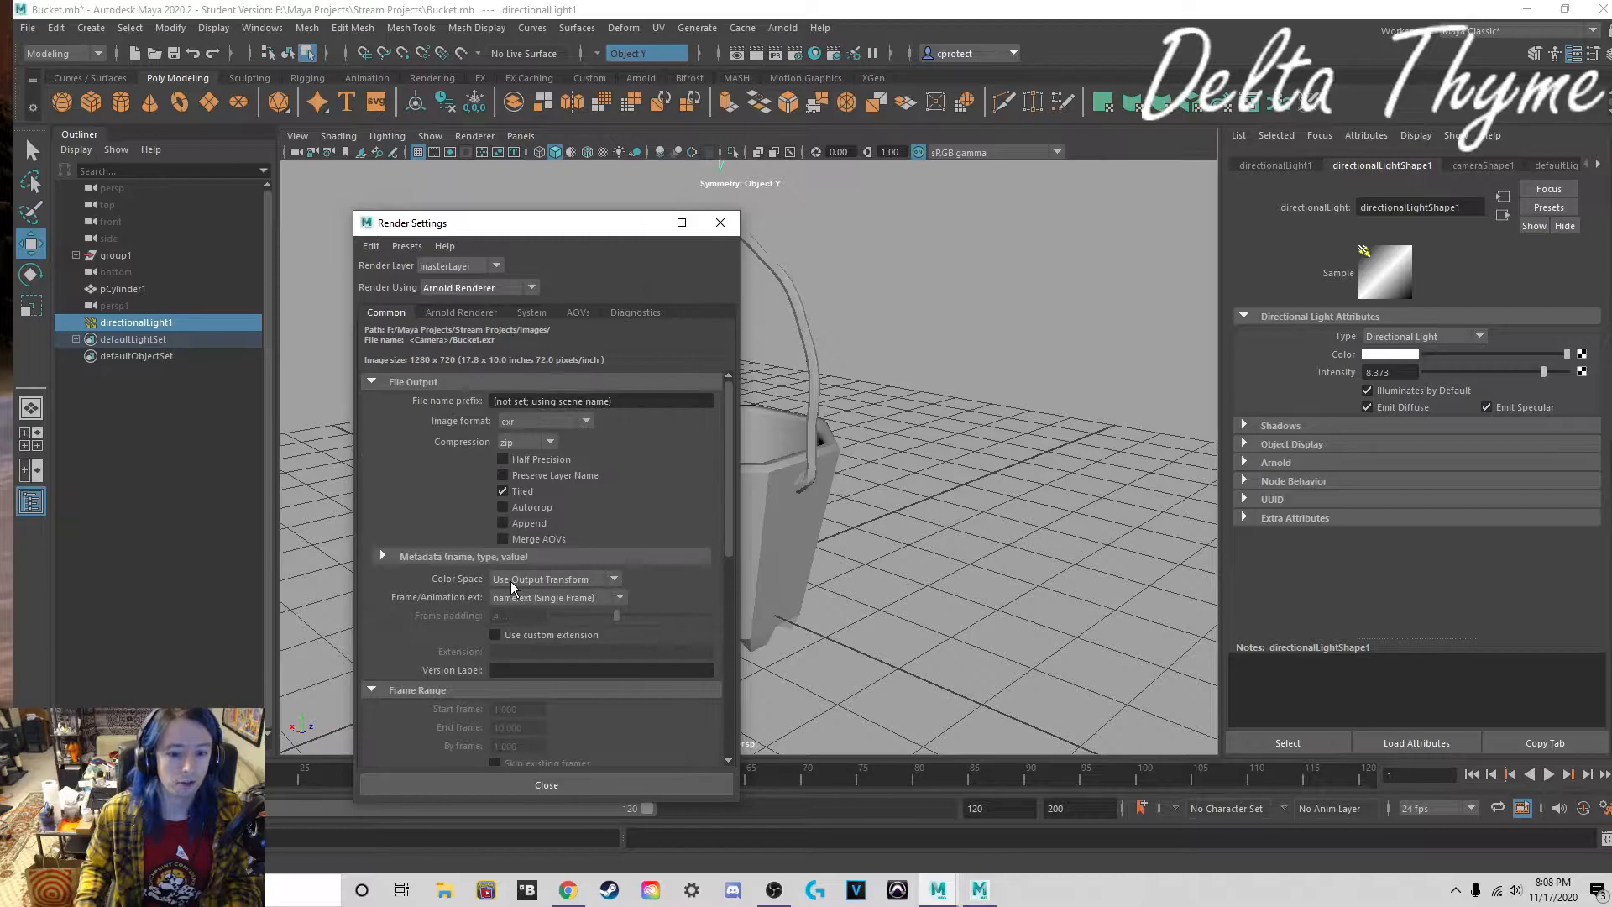
left_click(546, 784)
Step: Render the lit bucket in the perspective view with Arnold and close the render window
left_click(754, 57)
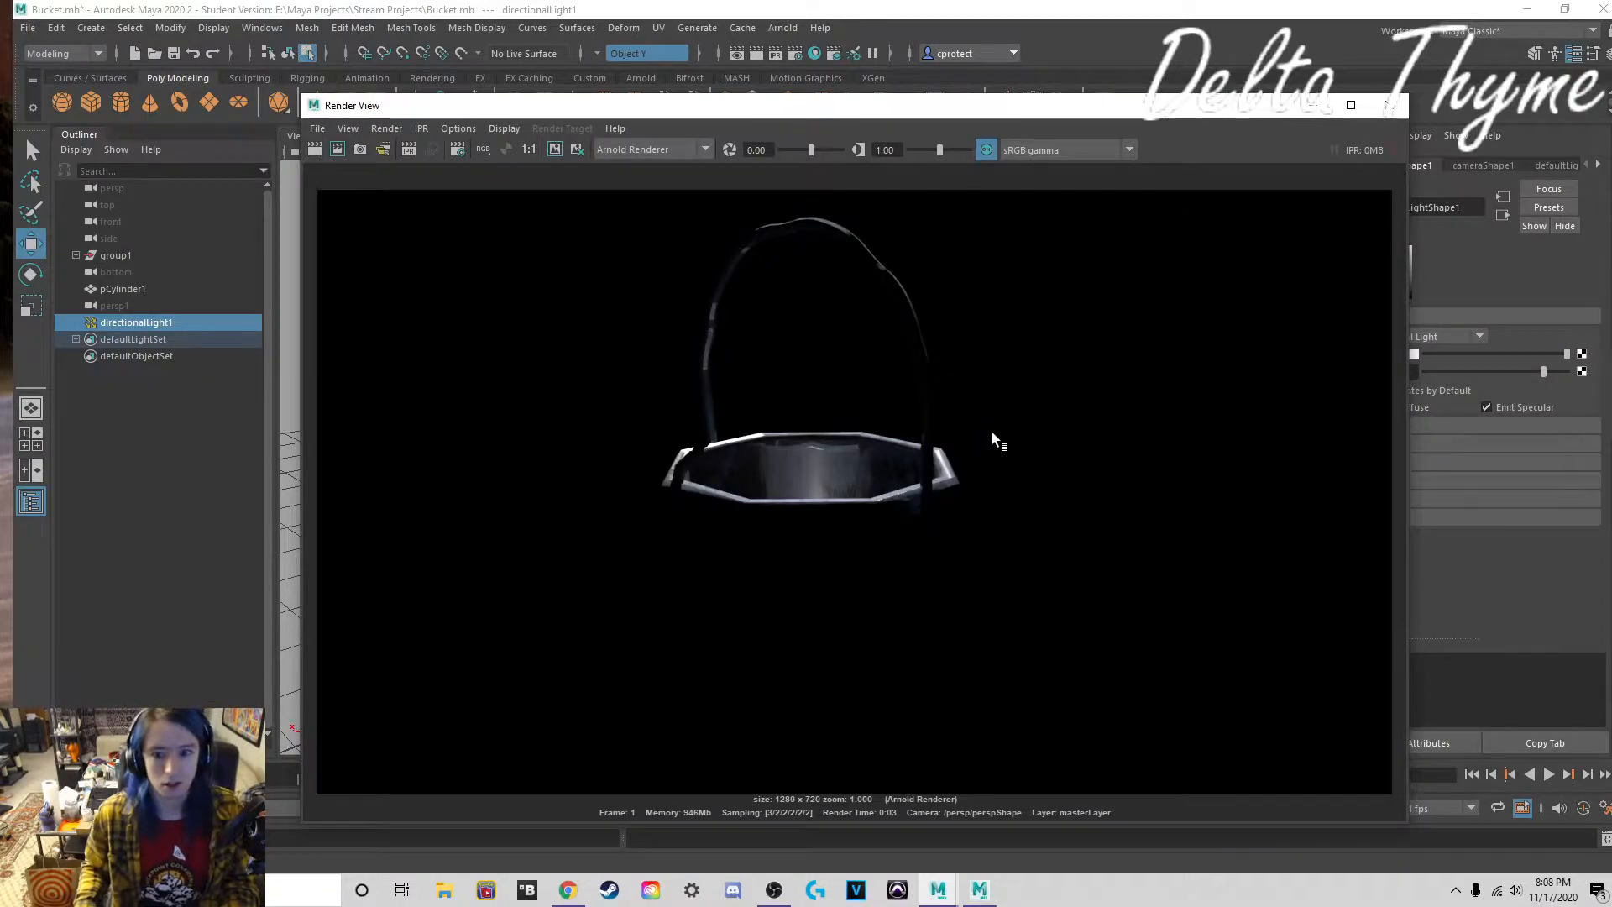
left_click(1387, 105)
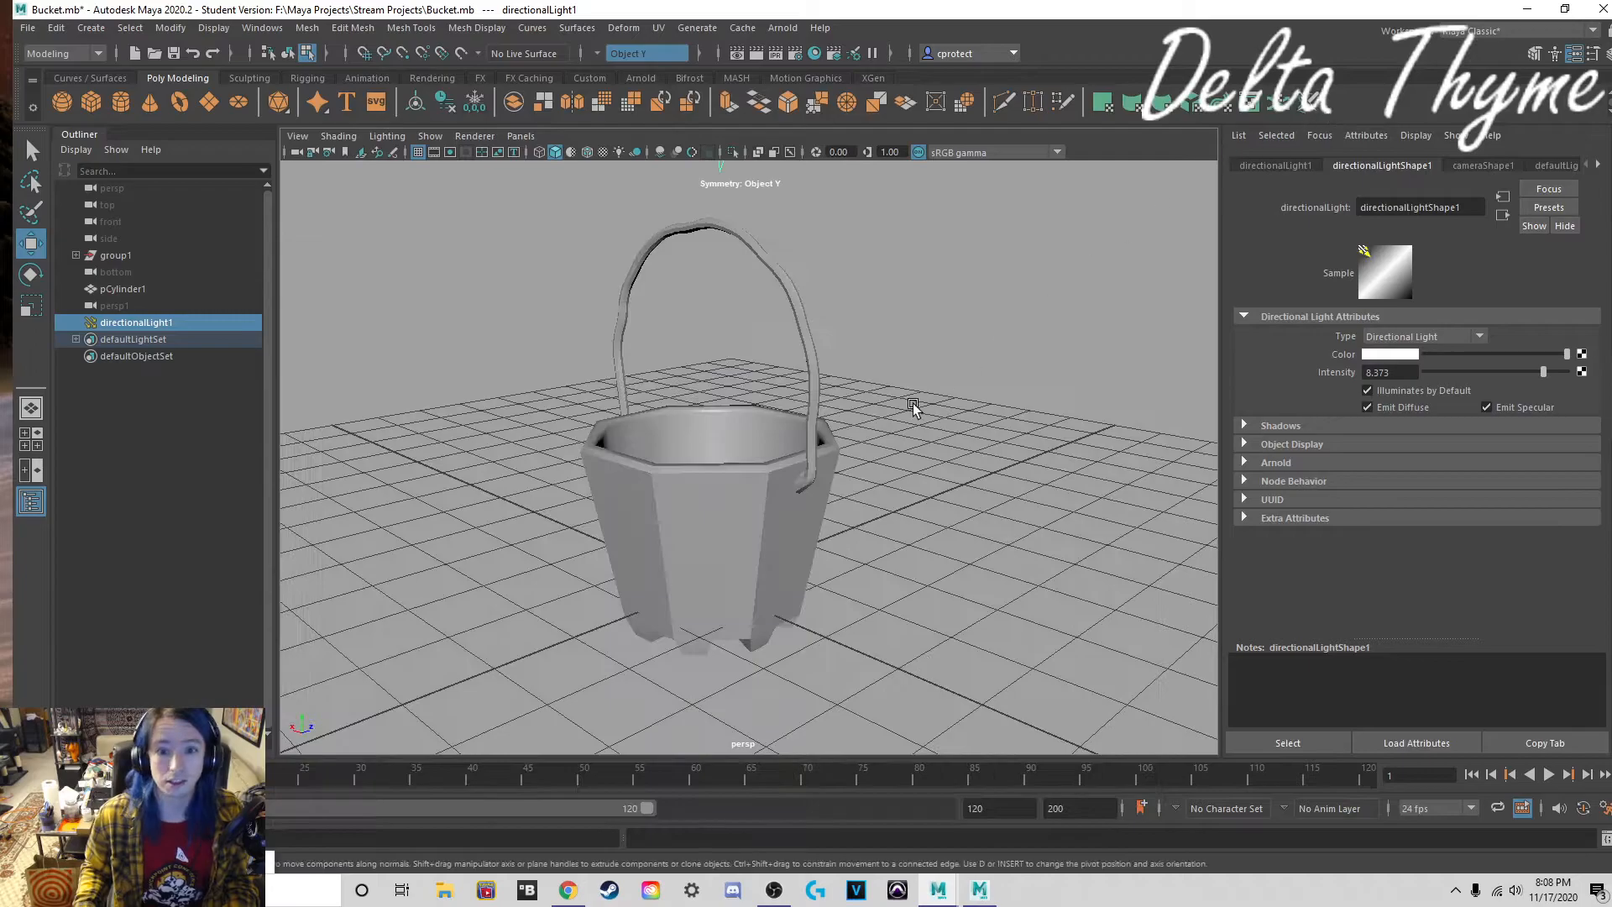
left_click_drag(921, 382, 1030, 422, "alt")
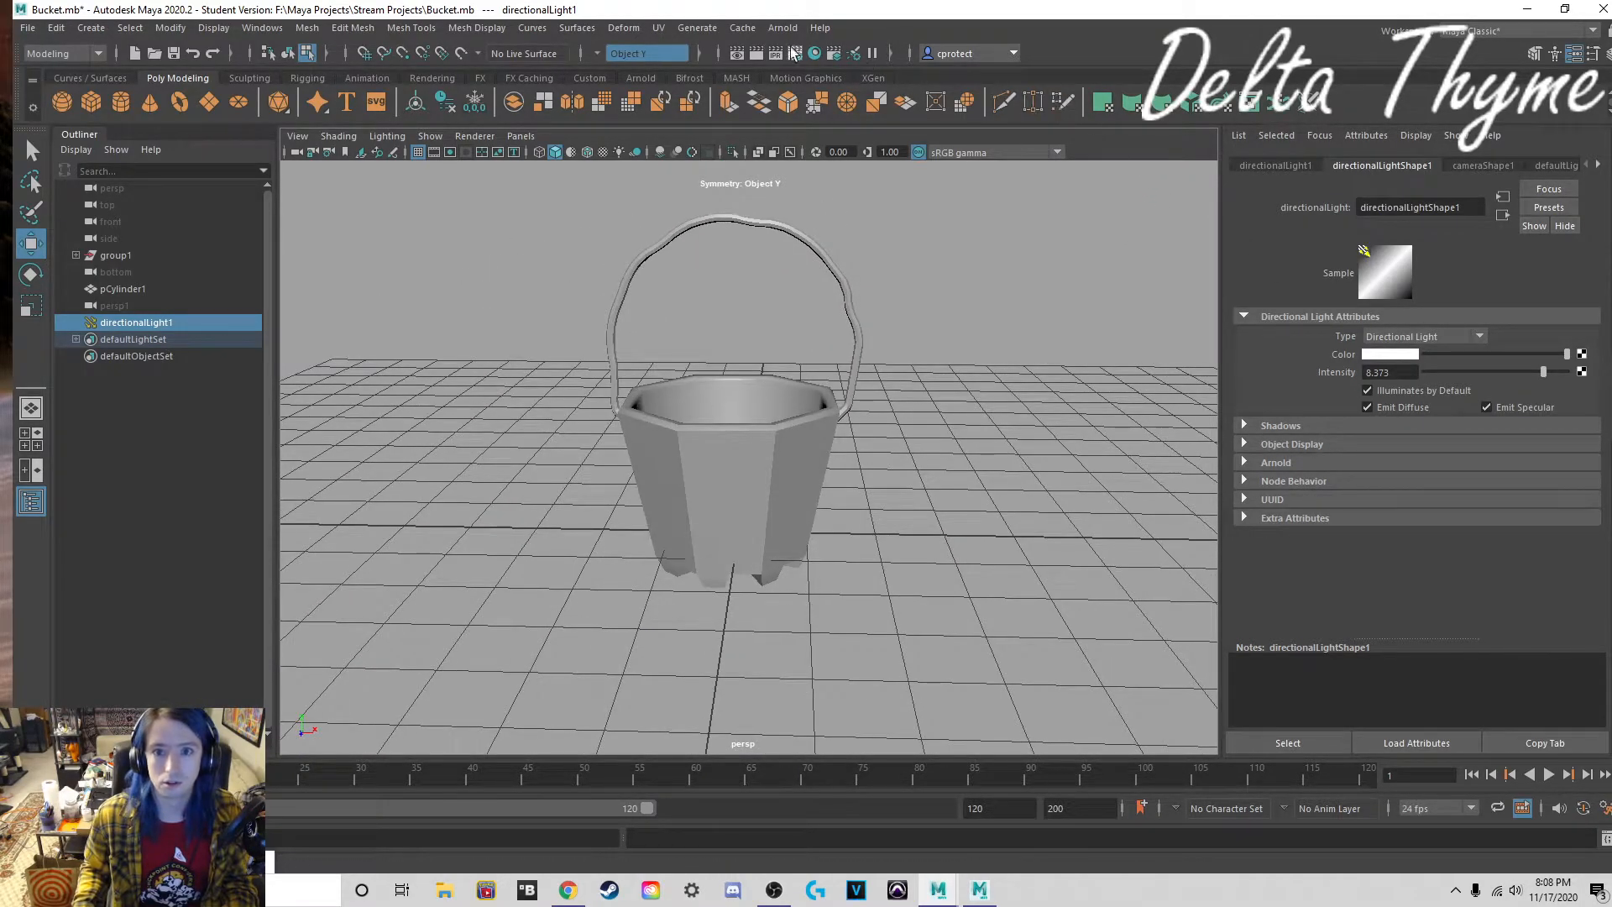
Step: Render the lit bucket with Arnold from two different view angles
left_click(744, 52)
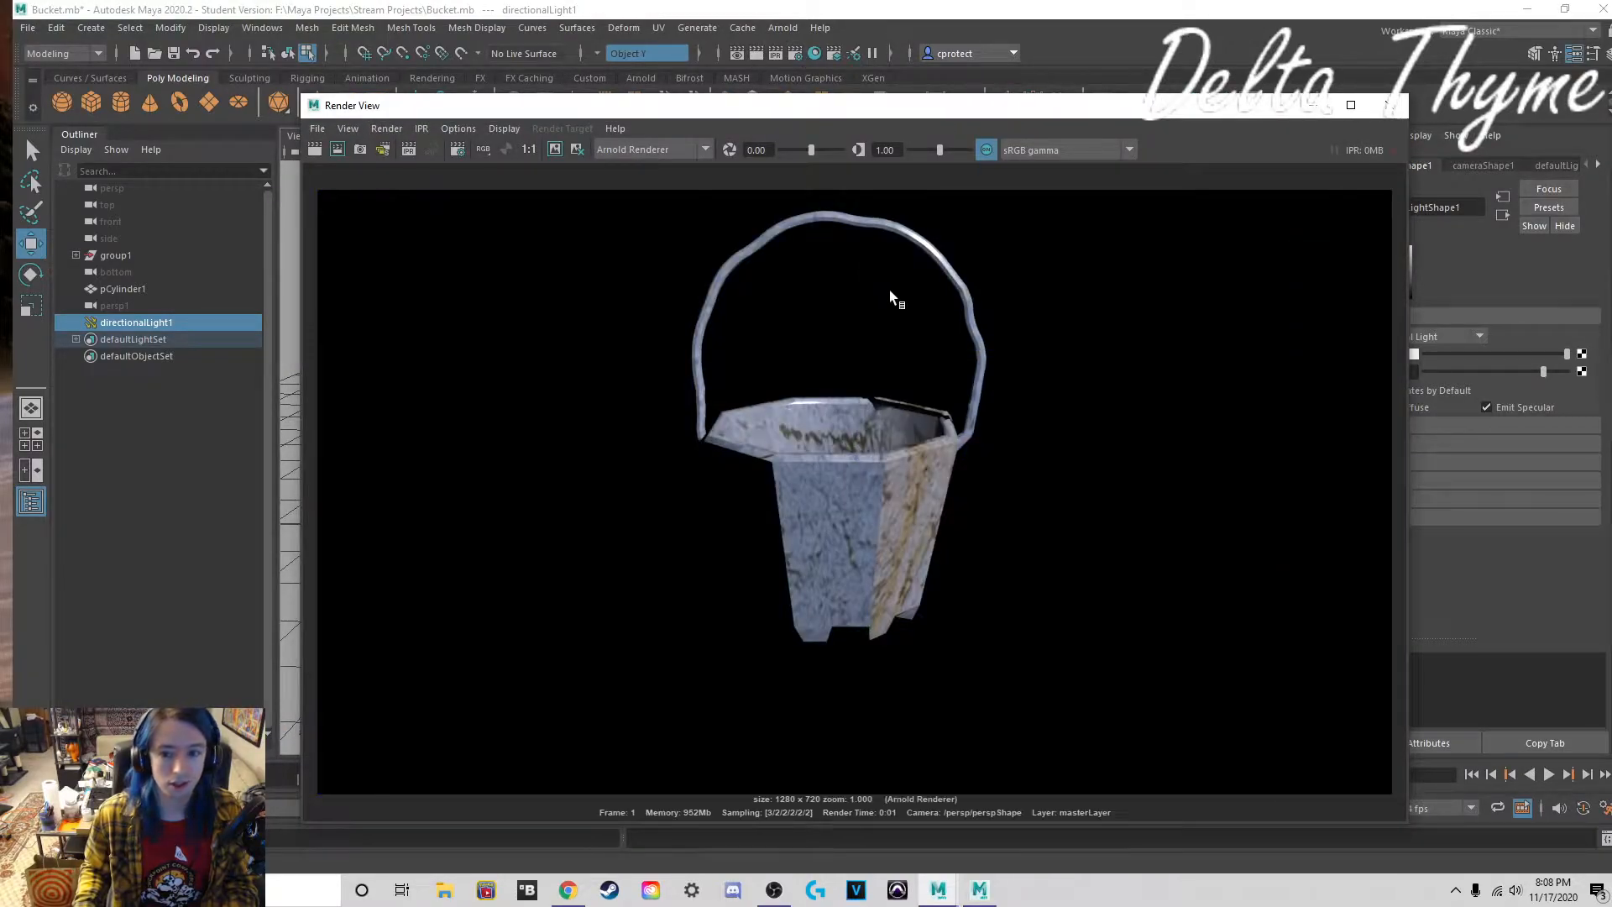
left_click(1312, 105)
left_click_drag(1113, 349, 1076, 349, "alt")
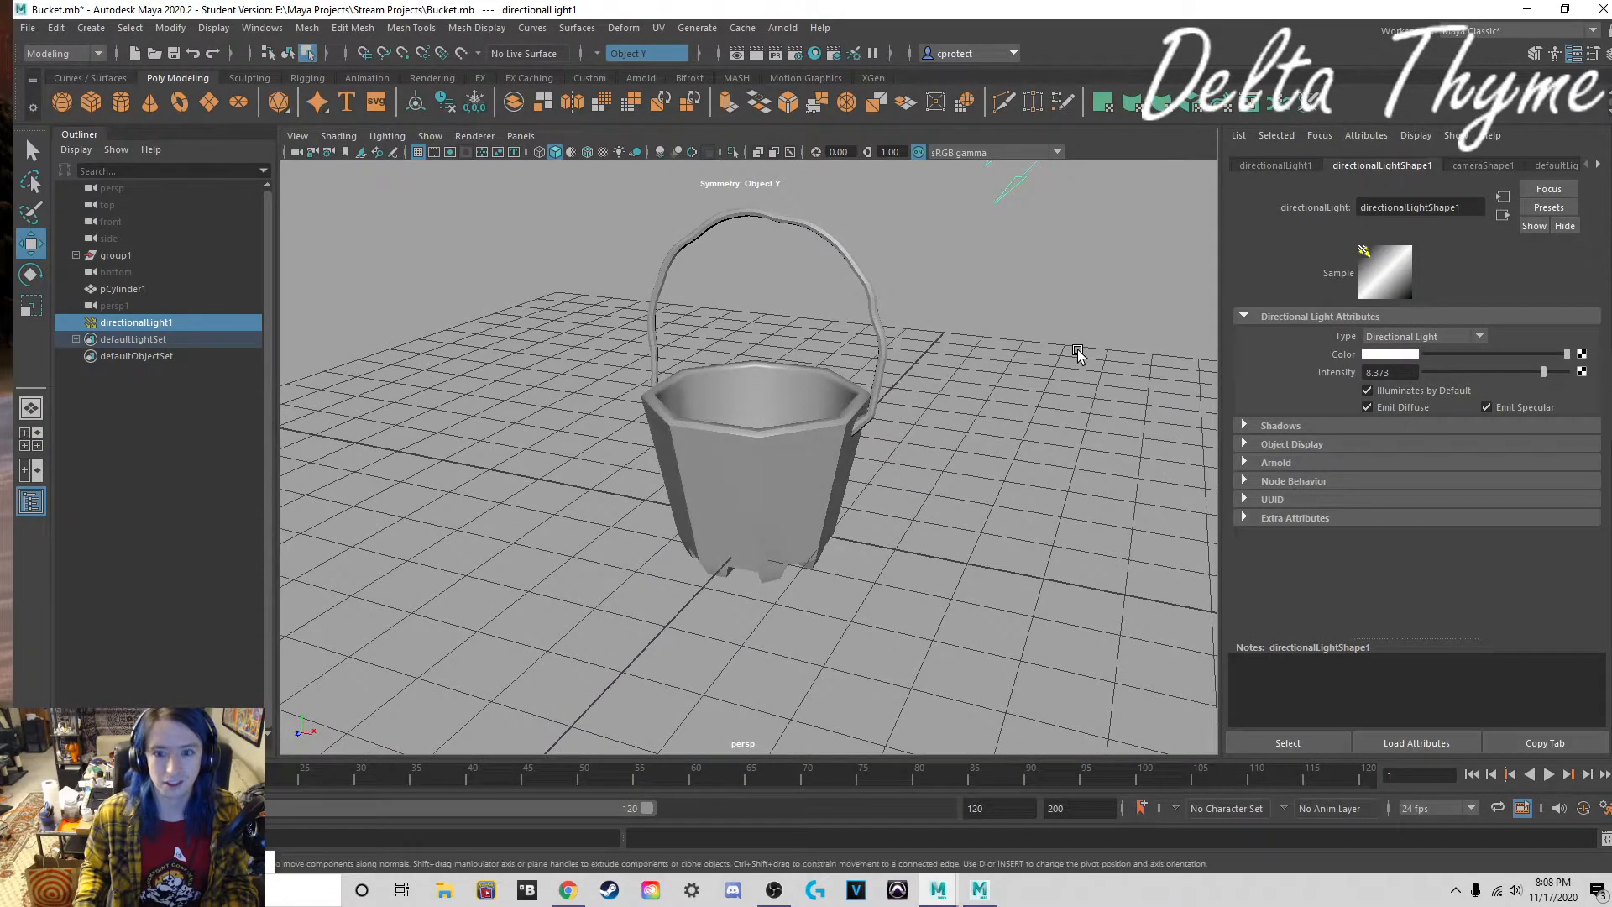
left_click(755, 53)
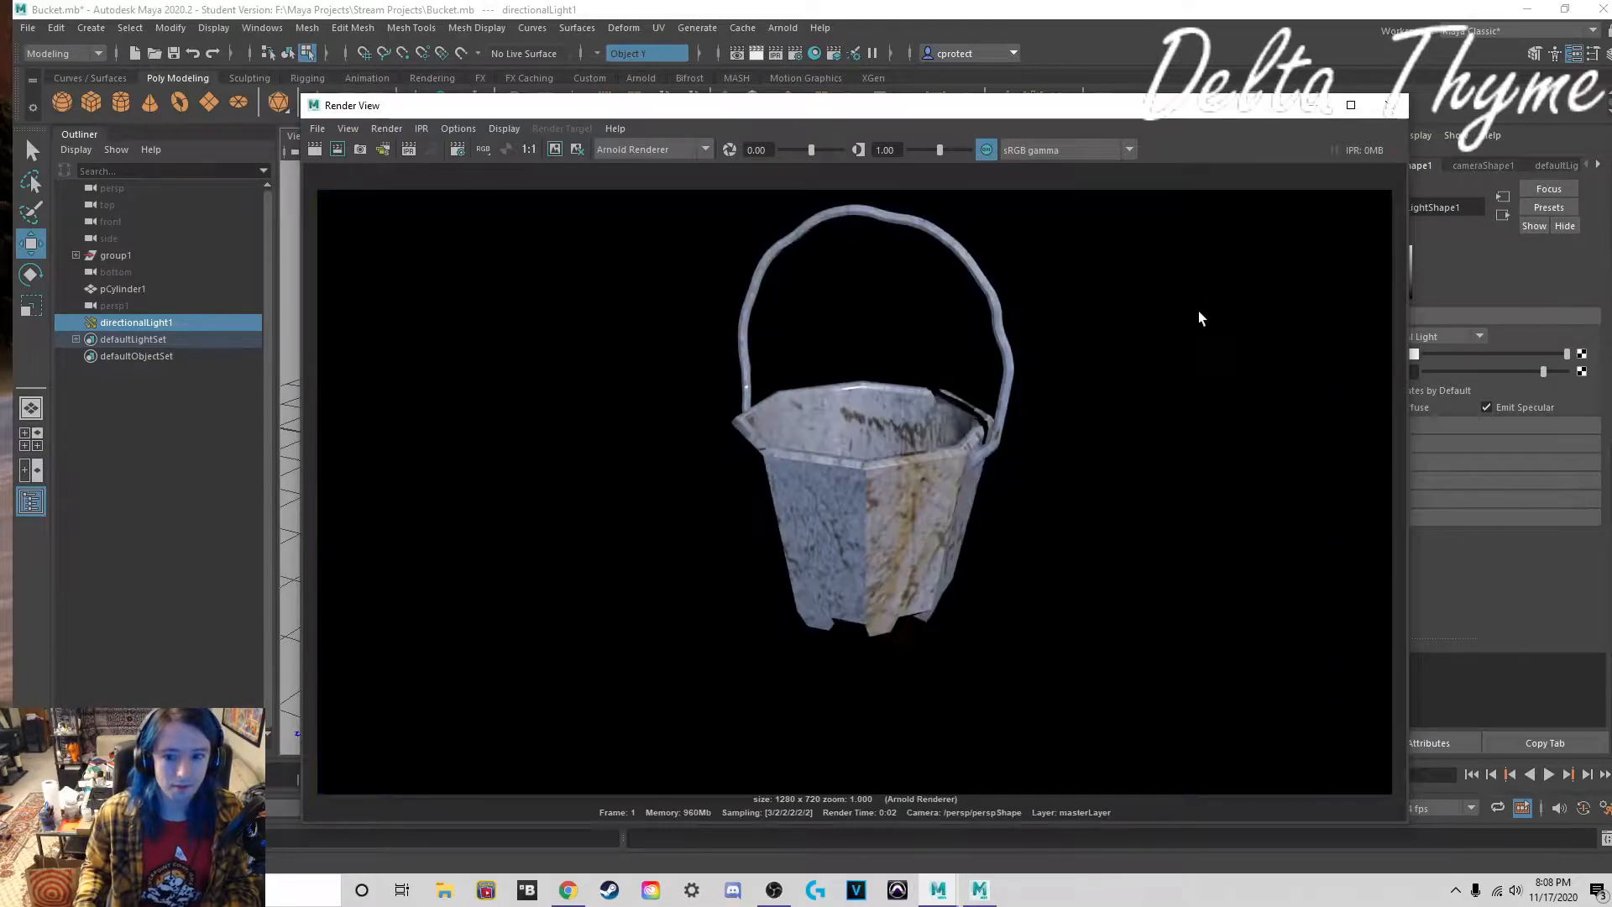
Step: Render the bucket image again, keep it in the render window for comparison, and close the window
left_click(339, 148)
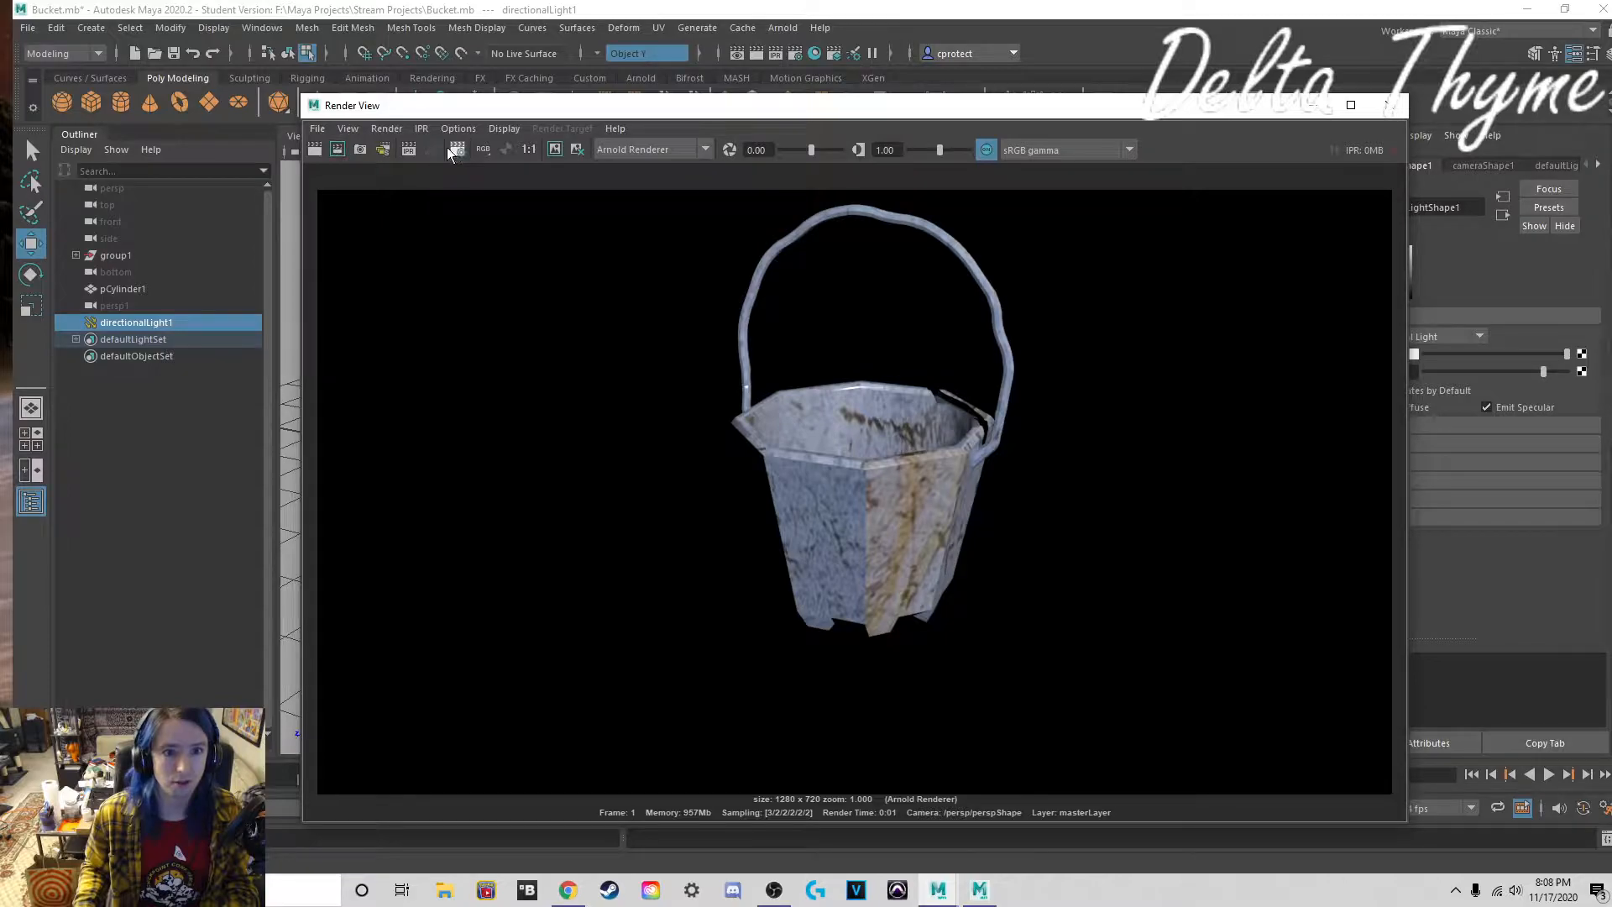
left_click(554, 150)
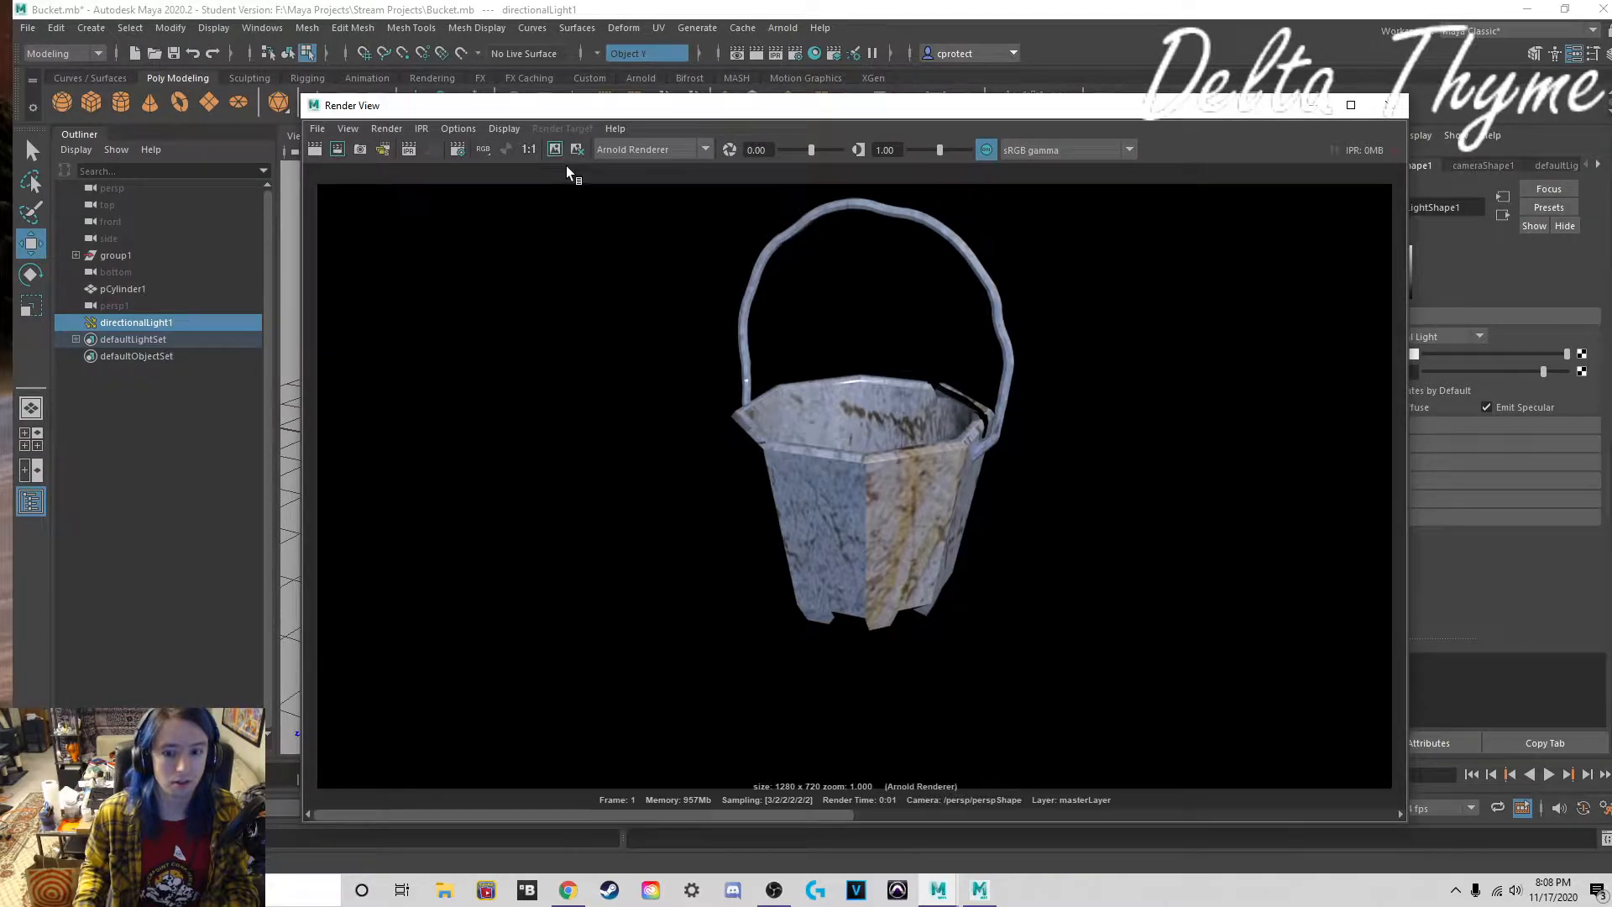
left_click(1392, 107)
Step: Switch the renderer to Maya Software in the render settings and close them
left_click(788, 57)
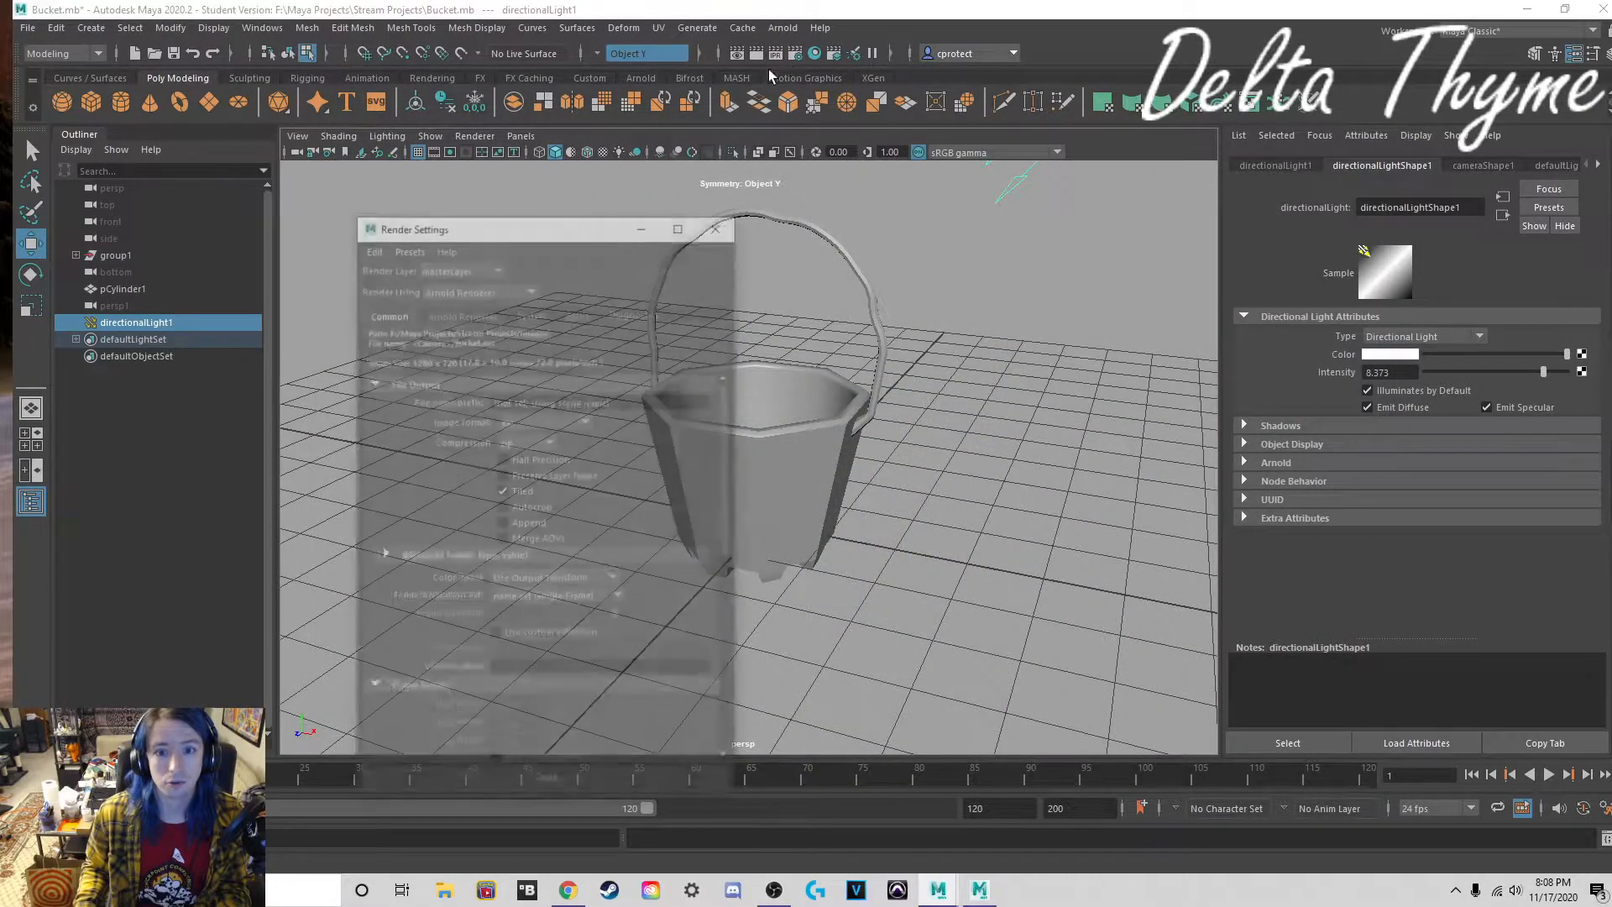
left_click(479, 288)
left_click(478, 308)
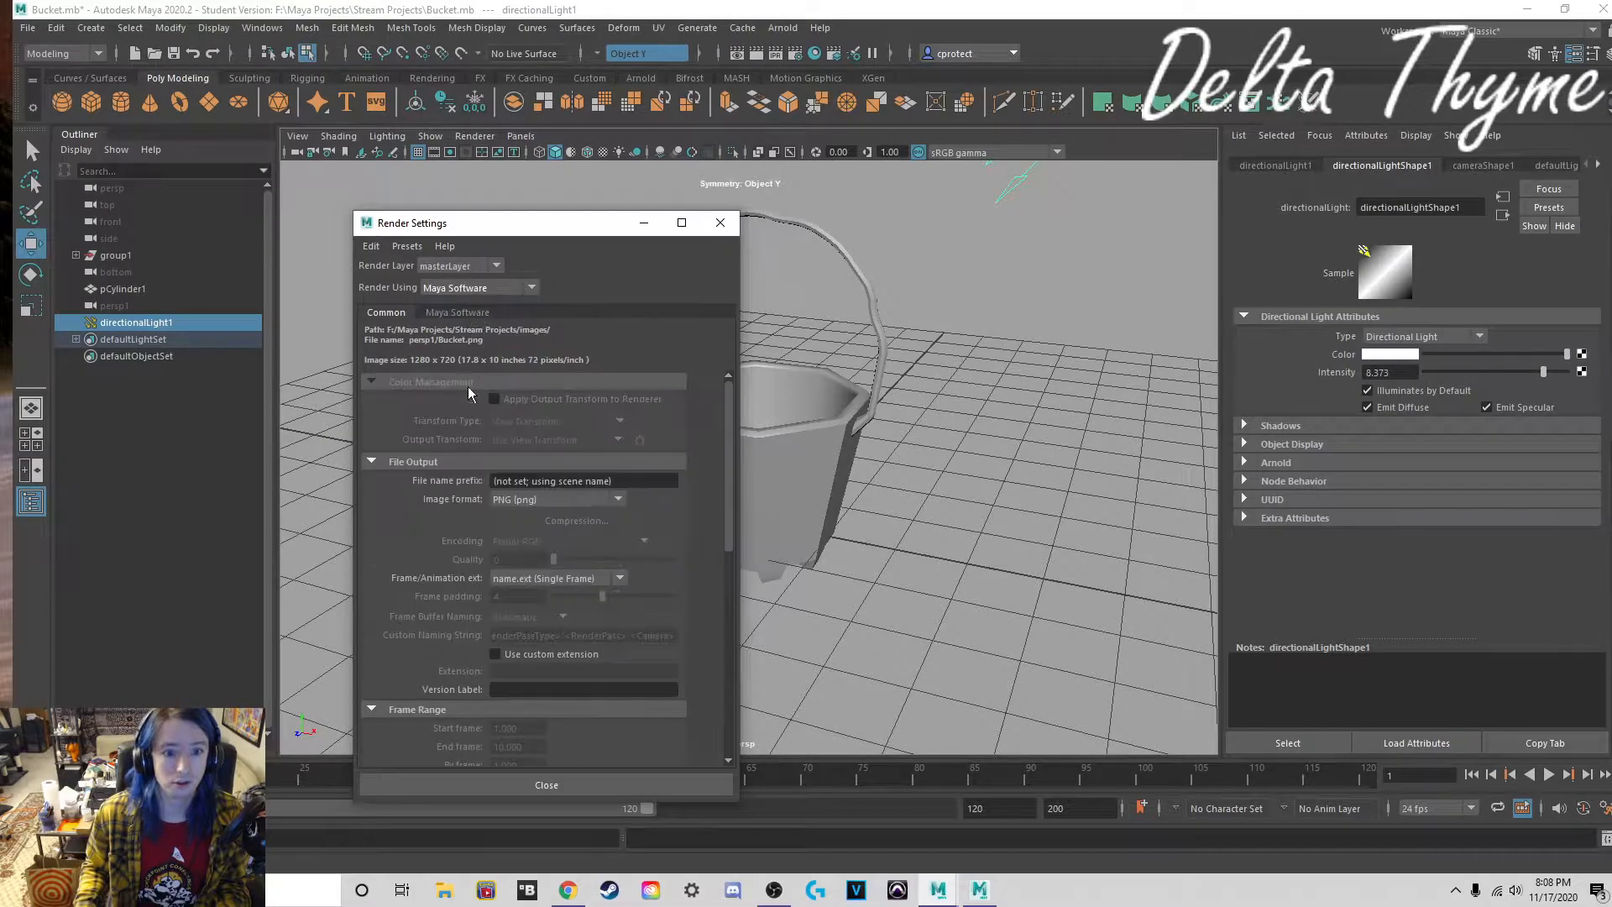
left_click(586, 787)
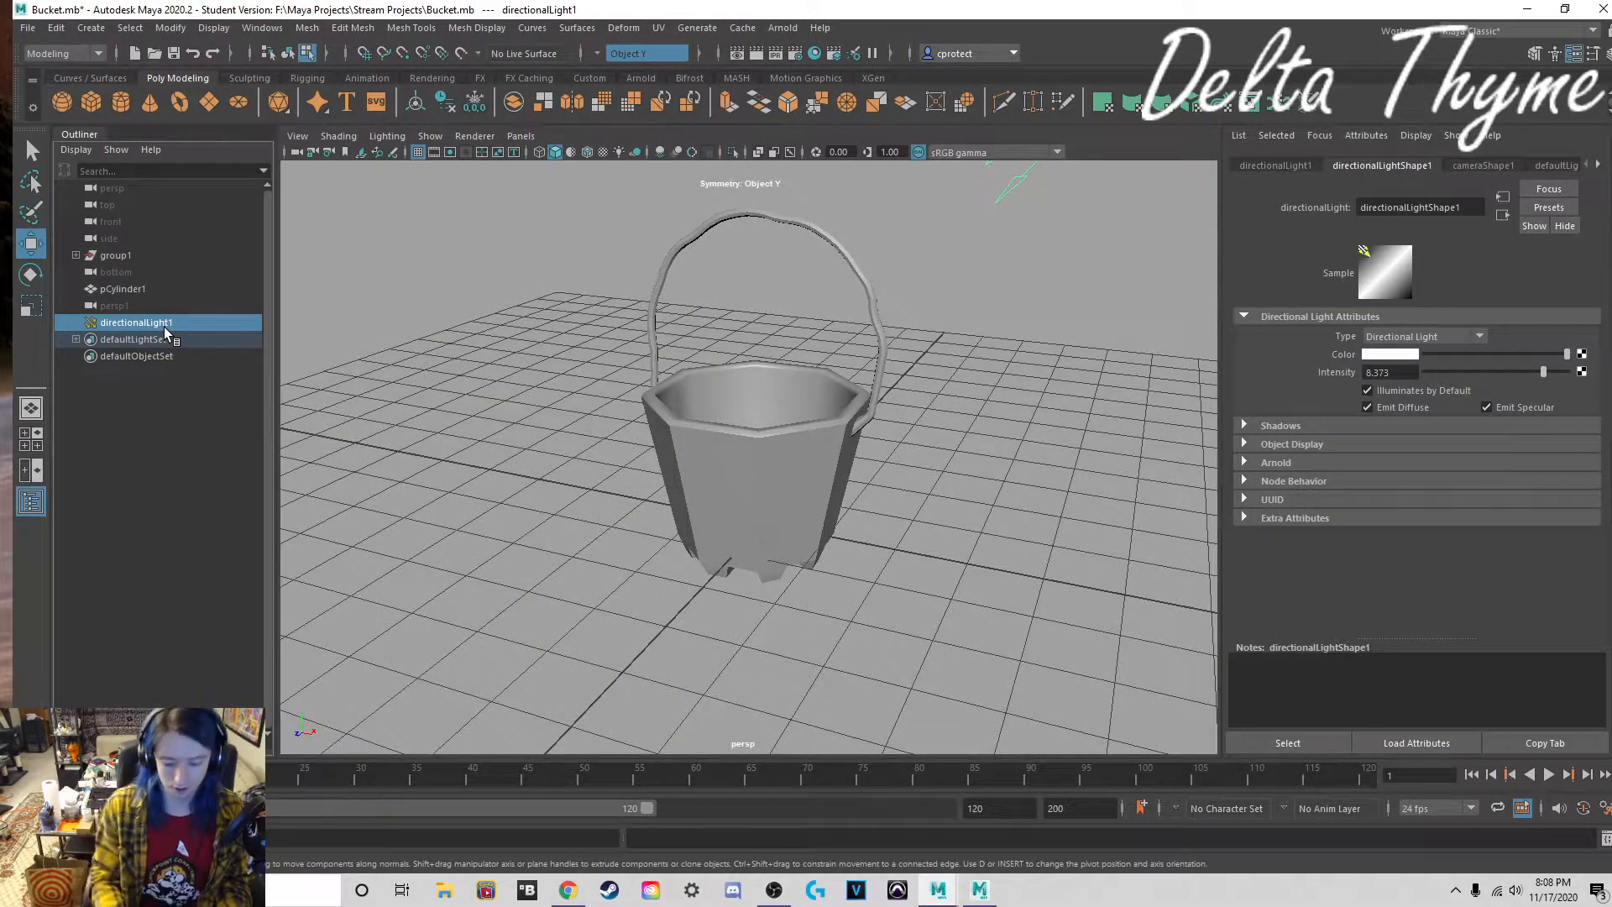
Step: Delete the directional light, then render the bucket with Maya Software and keep the image
key("Delete")
left_click(757, 53)
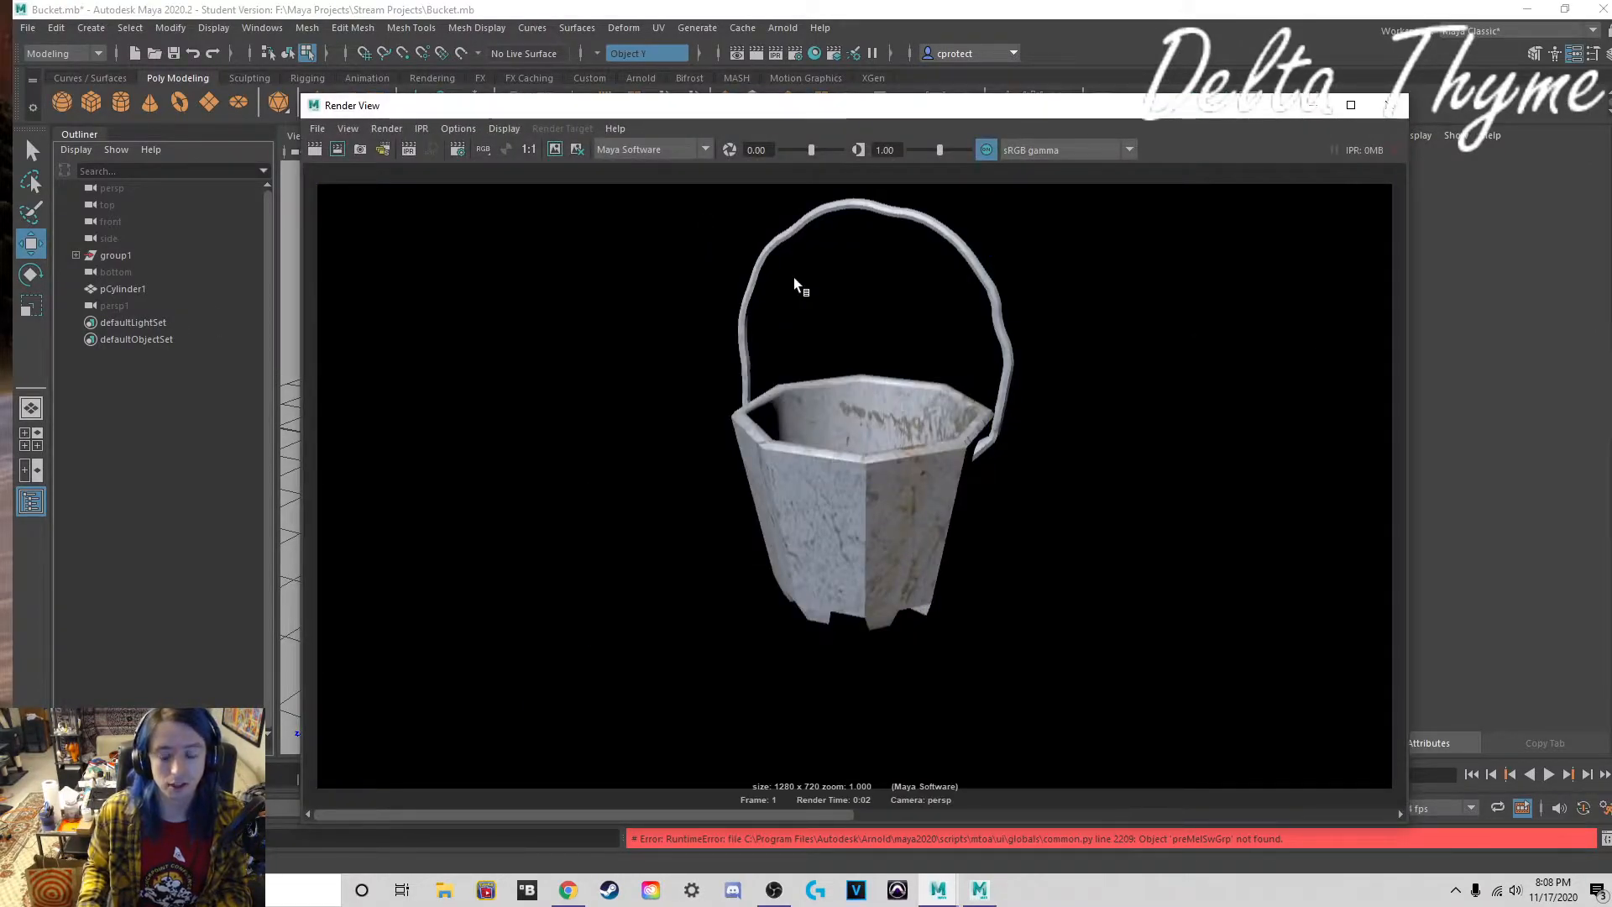
left_click(557, 149)
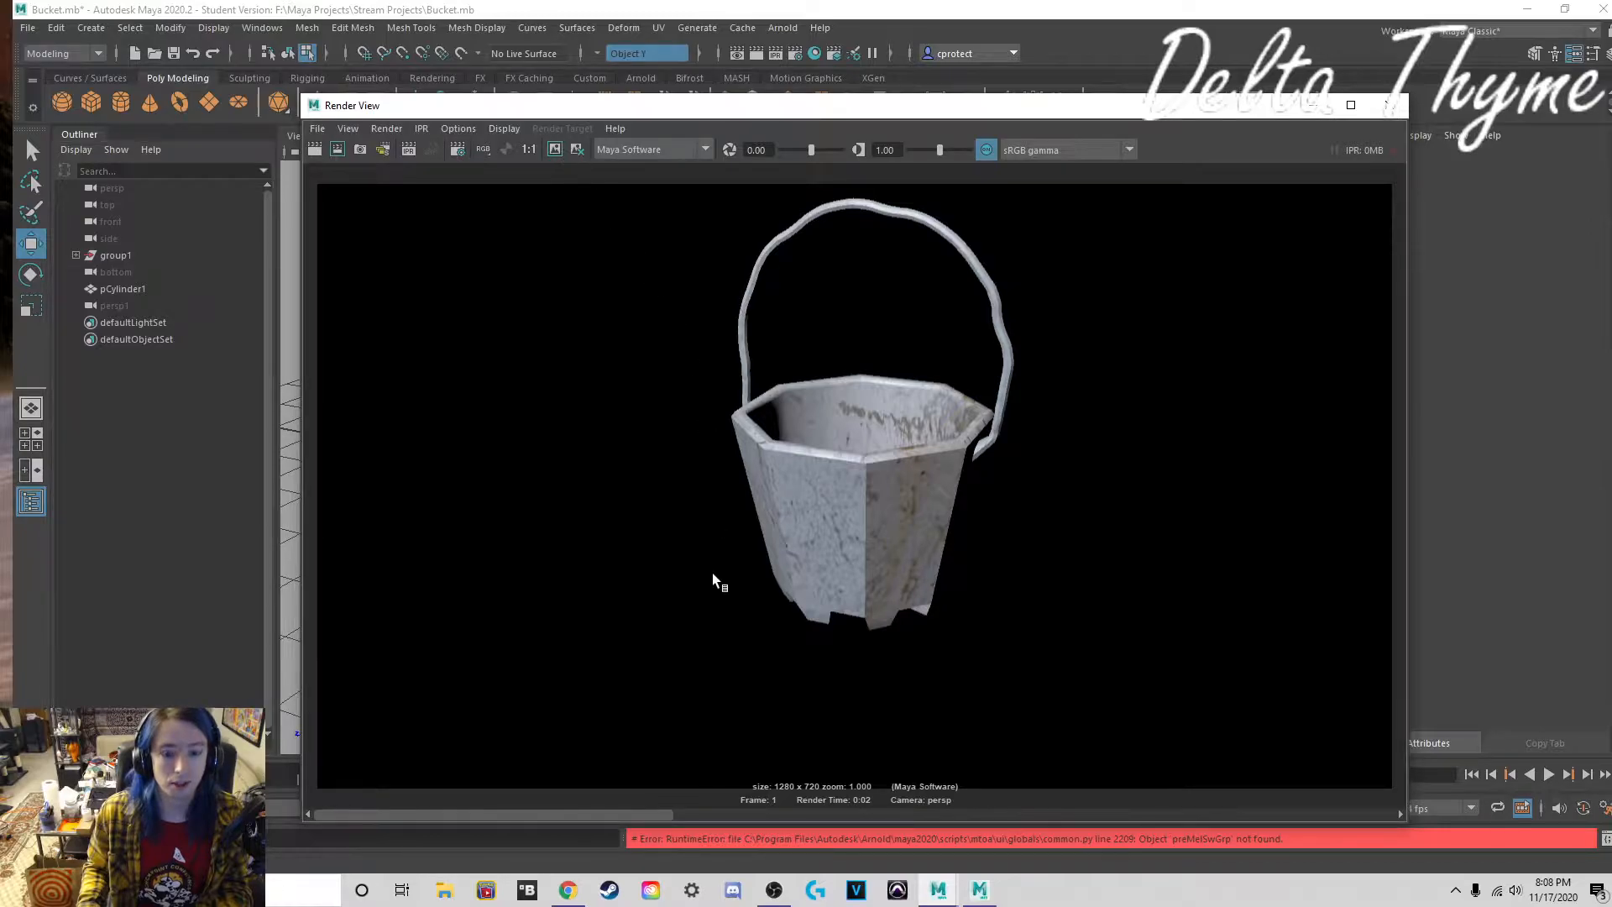
Step: Compare the kept Arnold and Maya Software renders of the bucket, then close the render window
left_click(704, 816)
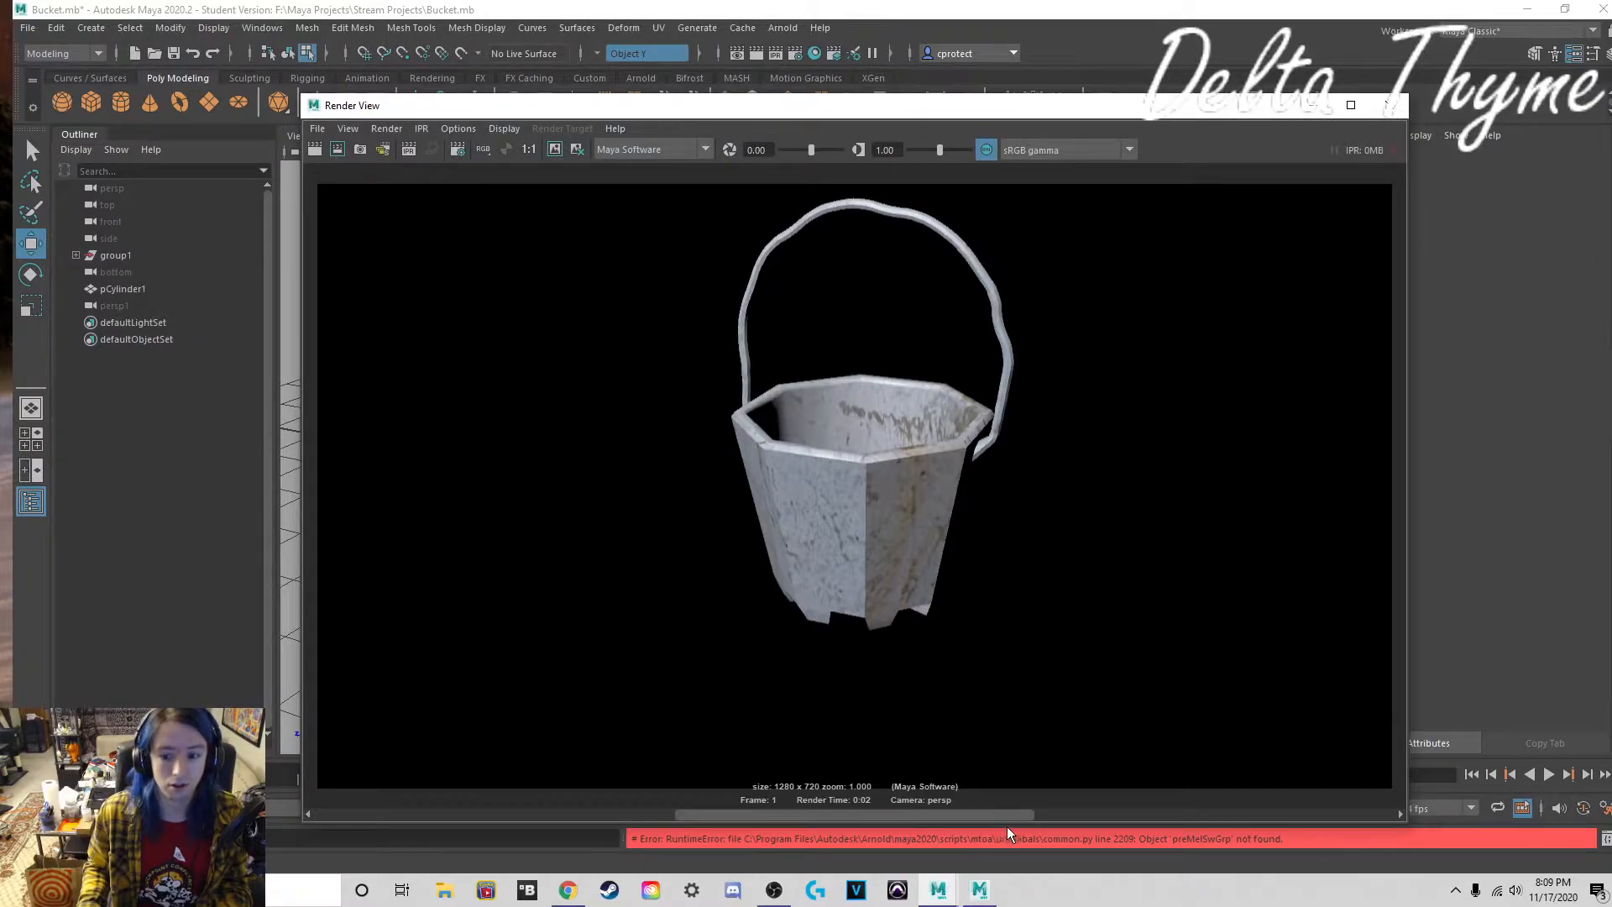
left_click(1211, 814)
mouse_move(1197, 813)
left_mouse_down()
mouse_move(1146, 815)
mouse_move(1247, 819)
mouse_move(1181, 827)
mouse_move(1215, 827)
left_mouse_up()
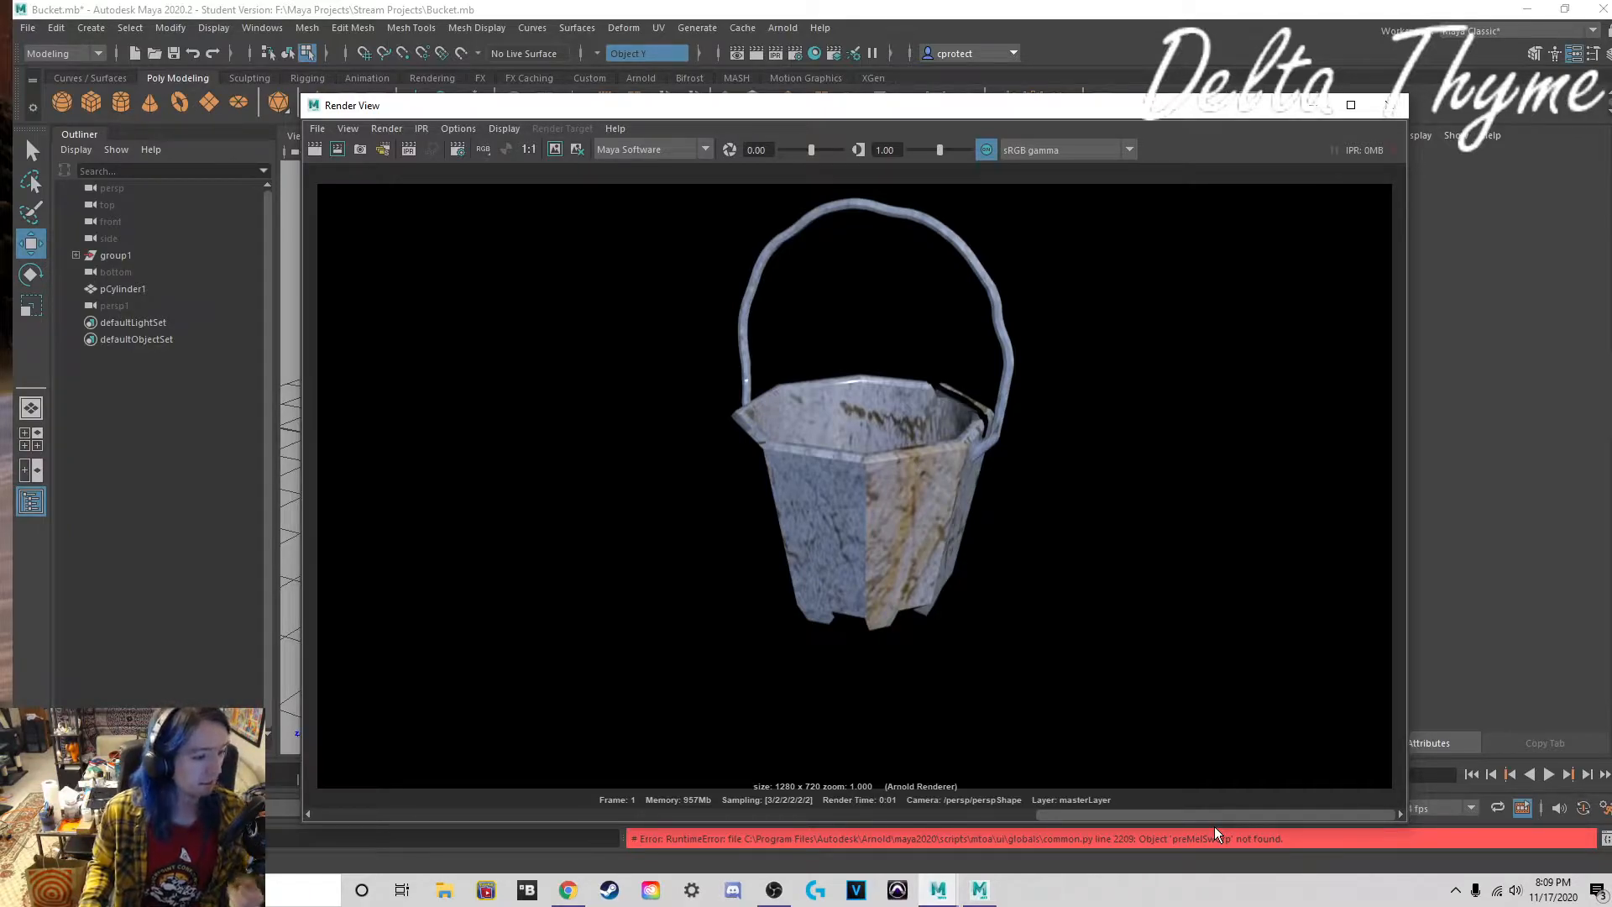
left_click_drag(1215, 828, 1278, 823)
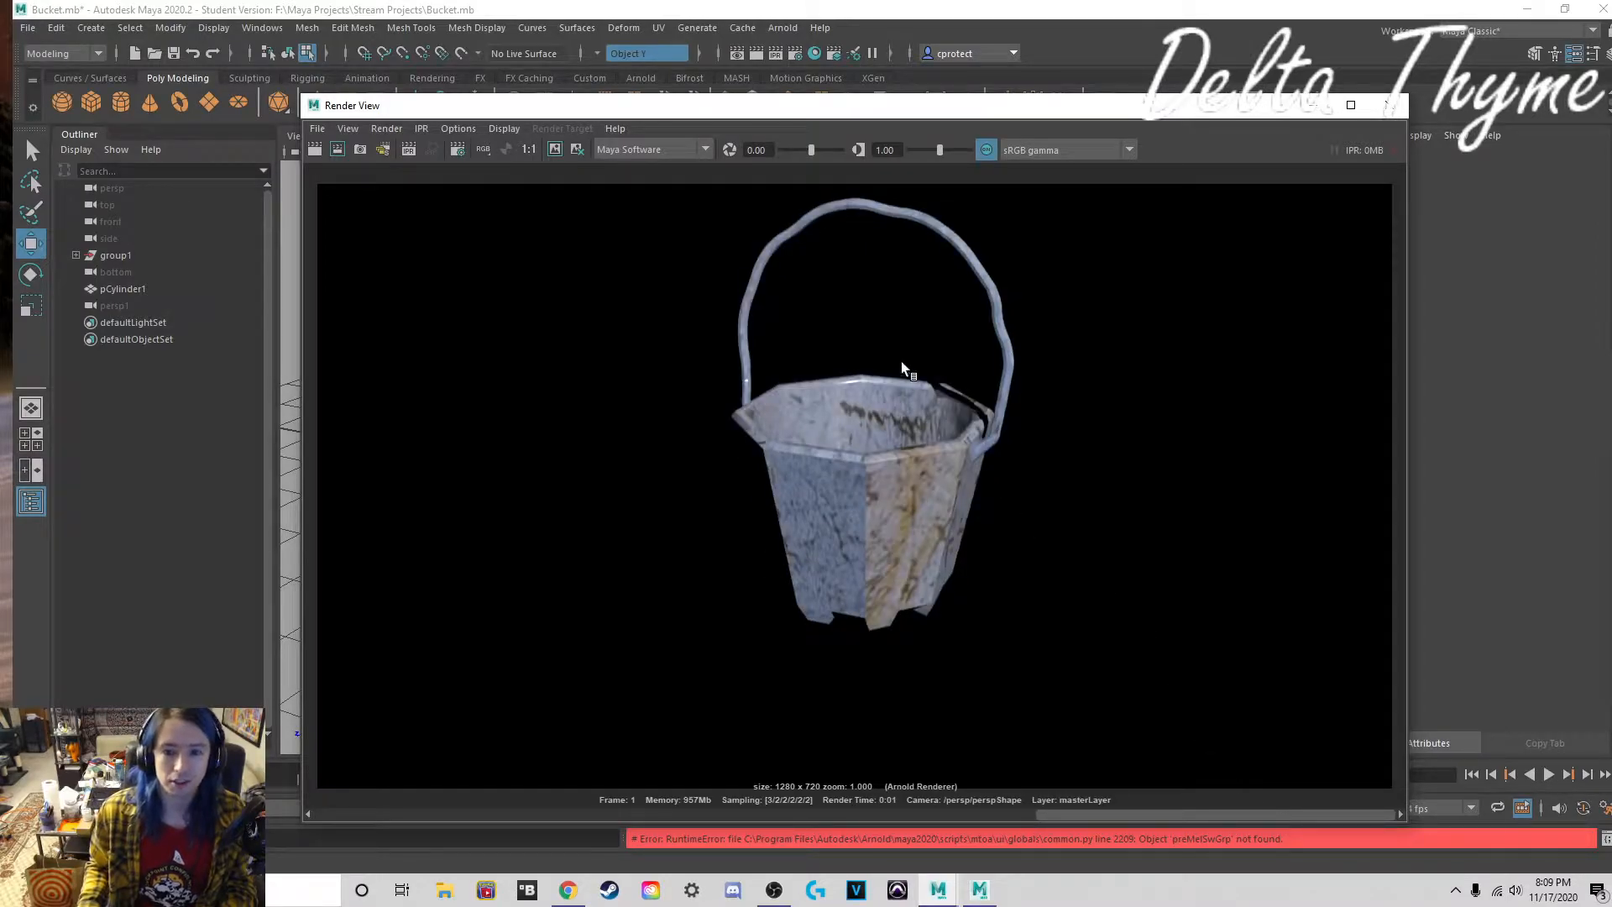
left_click_drag(1107, 829, 932, 830)
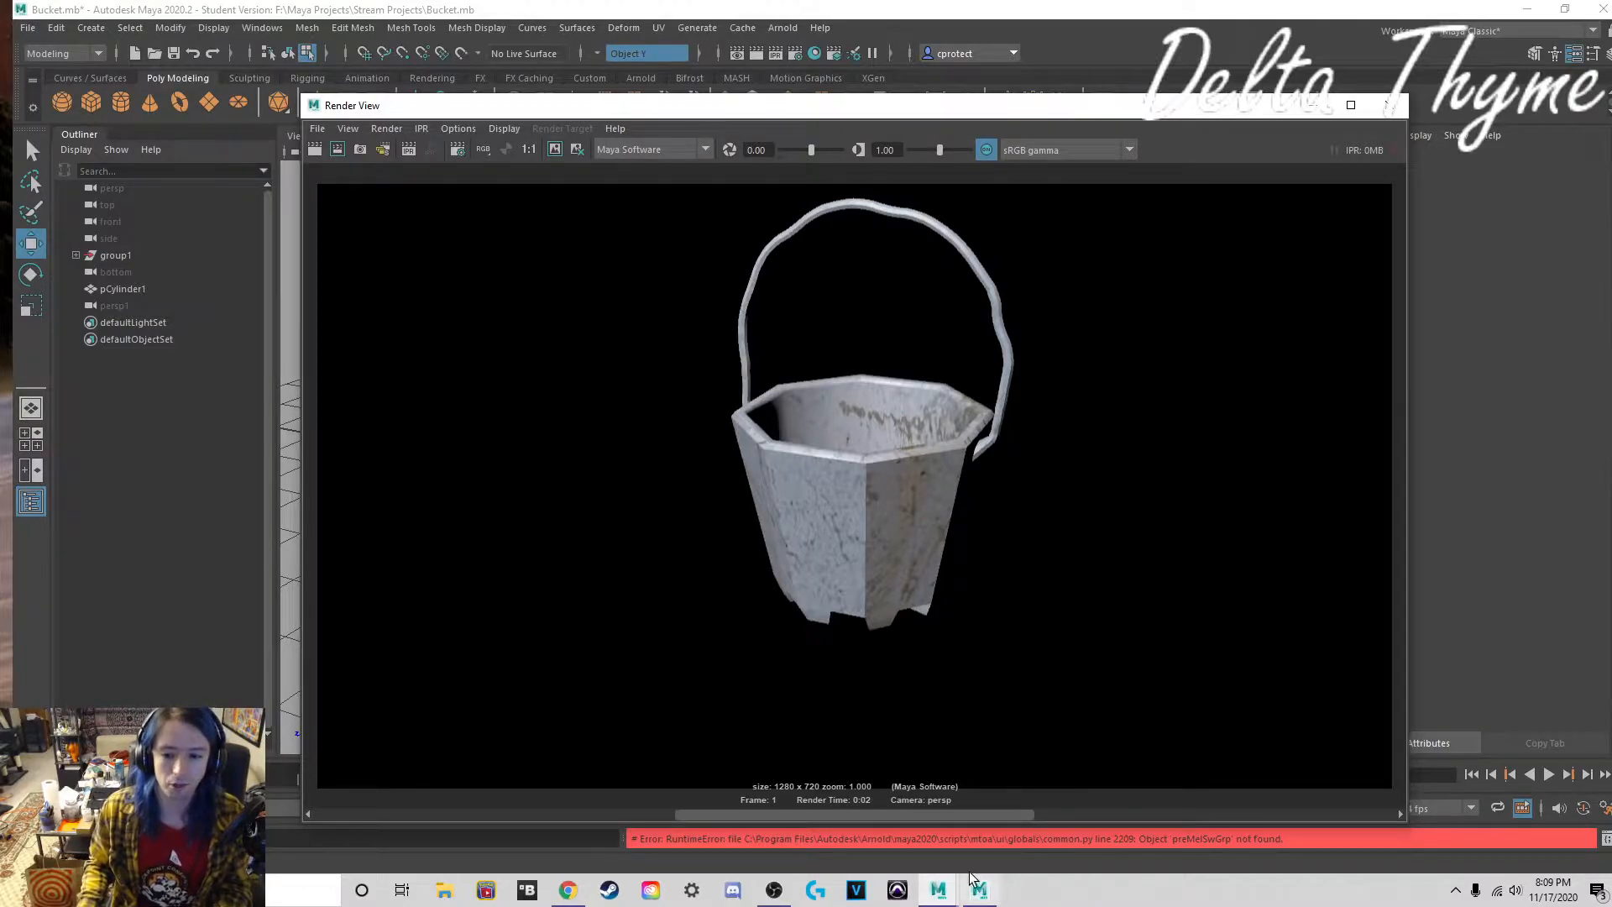
left_click(1137, 808)
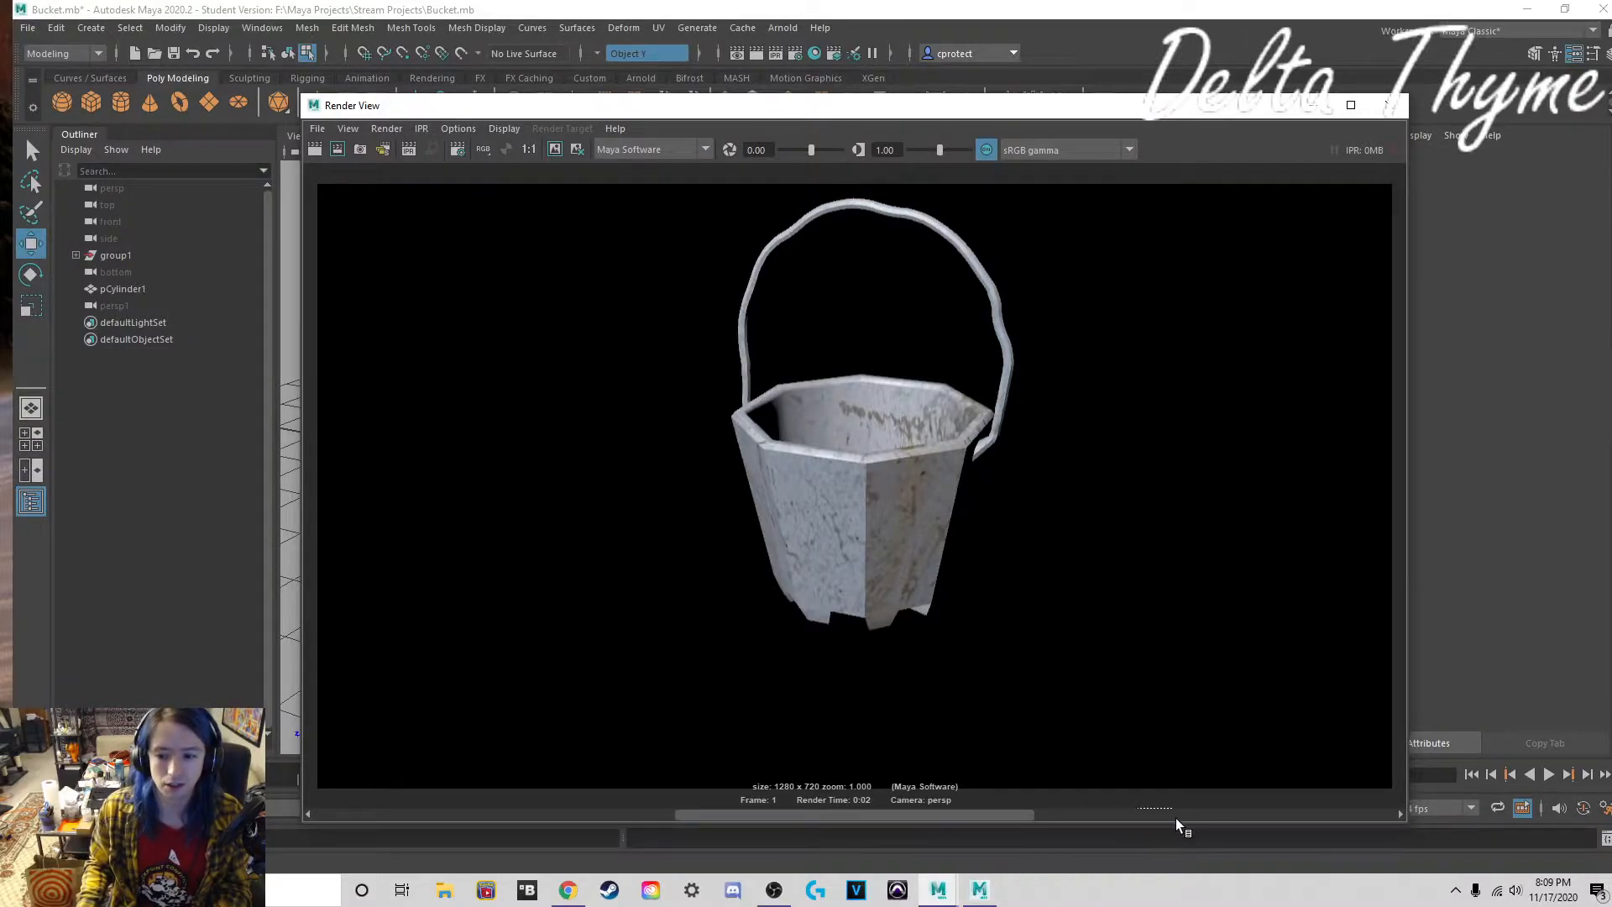
left_click(1126, 815)
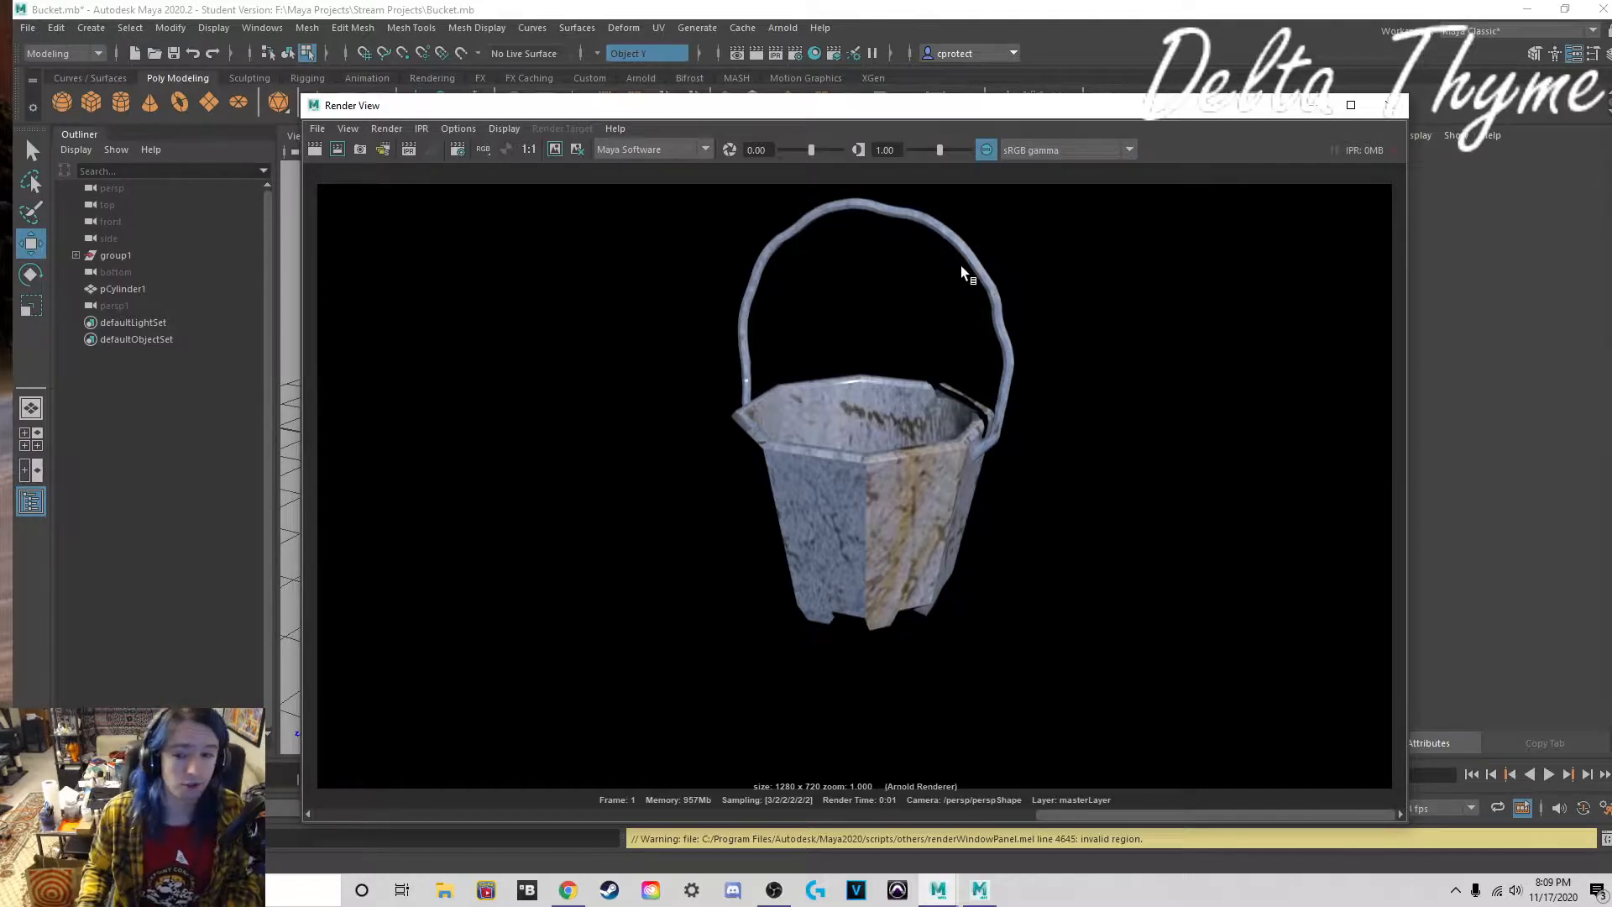
left_click(1386, 105)
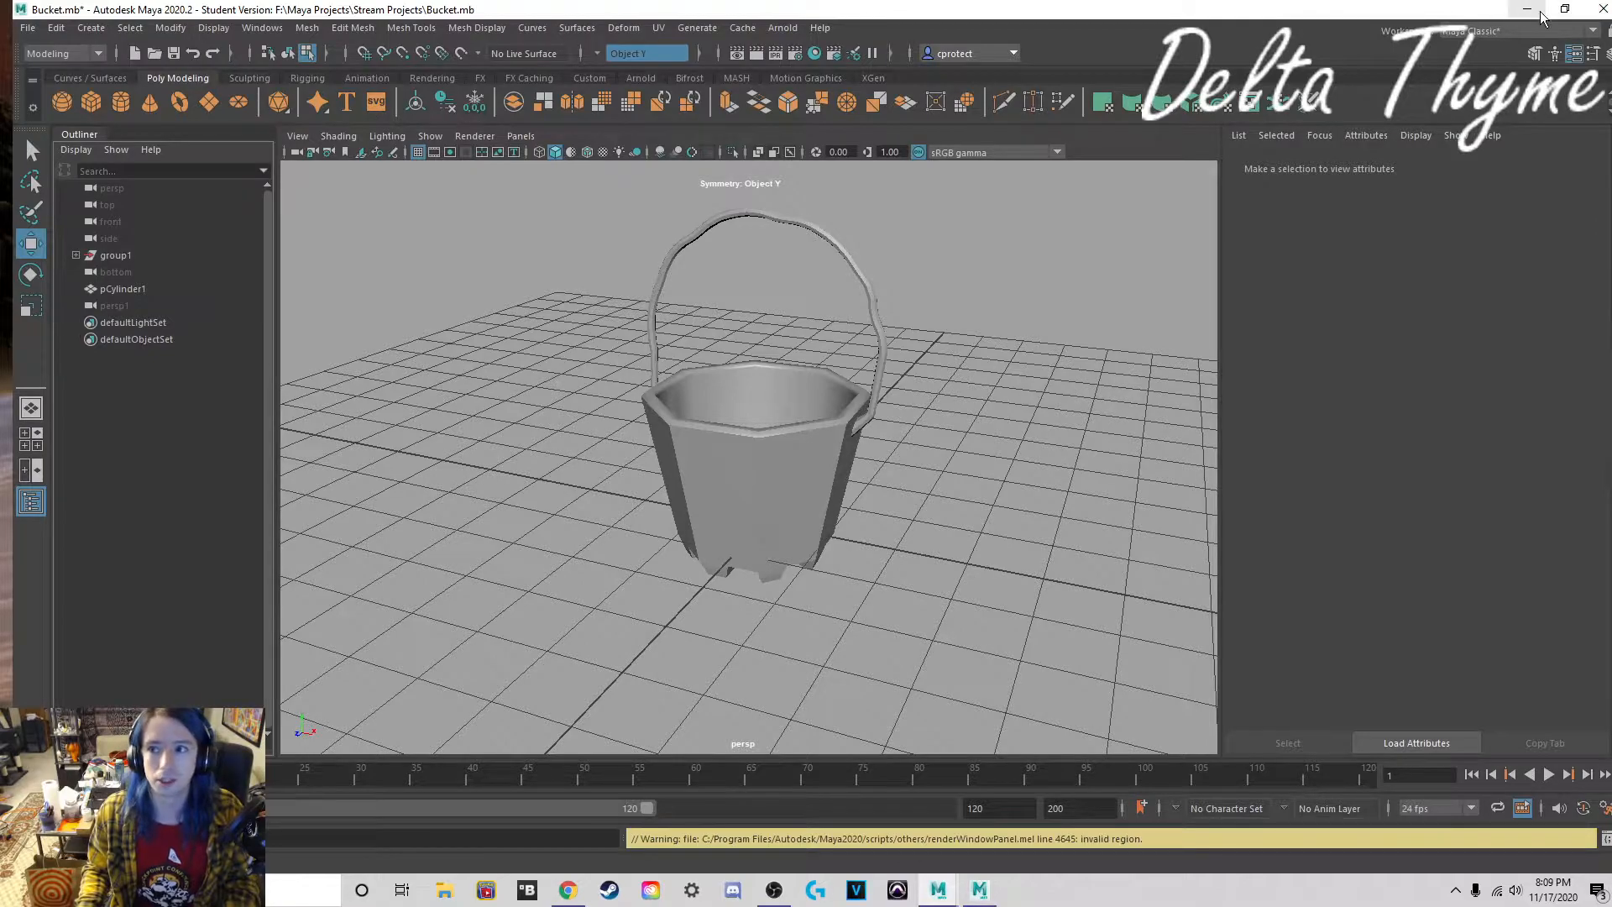
Step: Save the Bucket.mb scene and switch to the Mudbox landscape
key("ctrl+s")
key("Return")
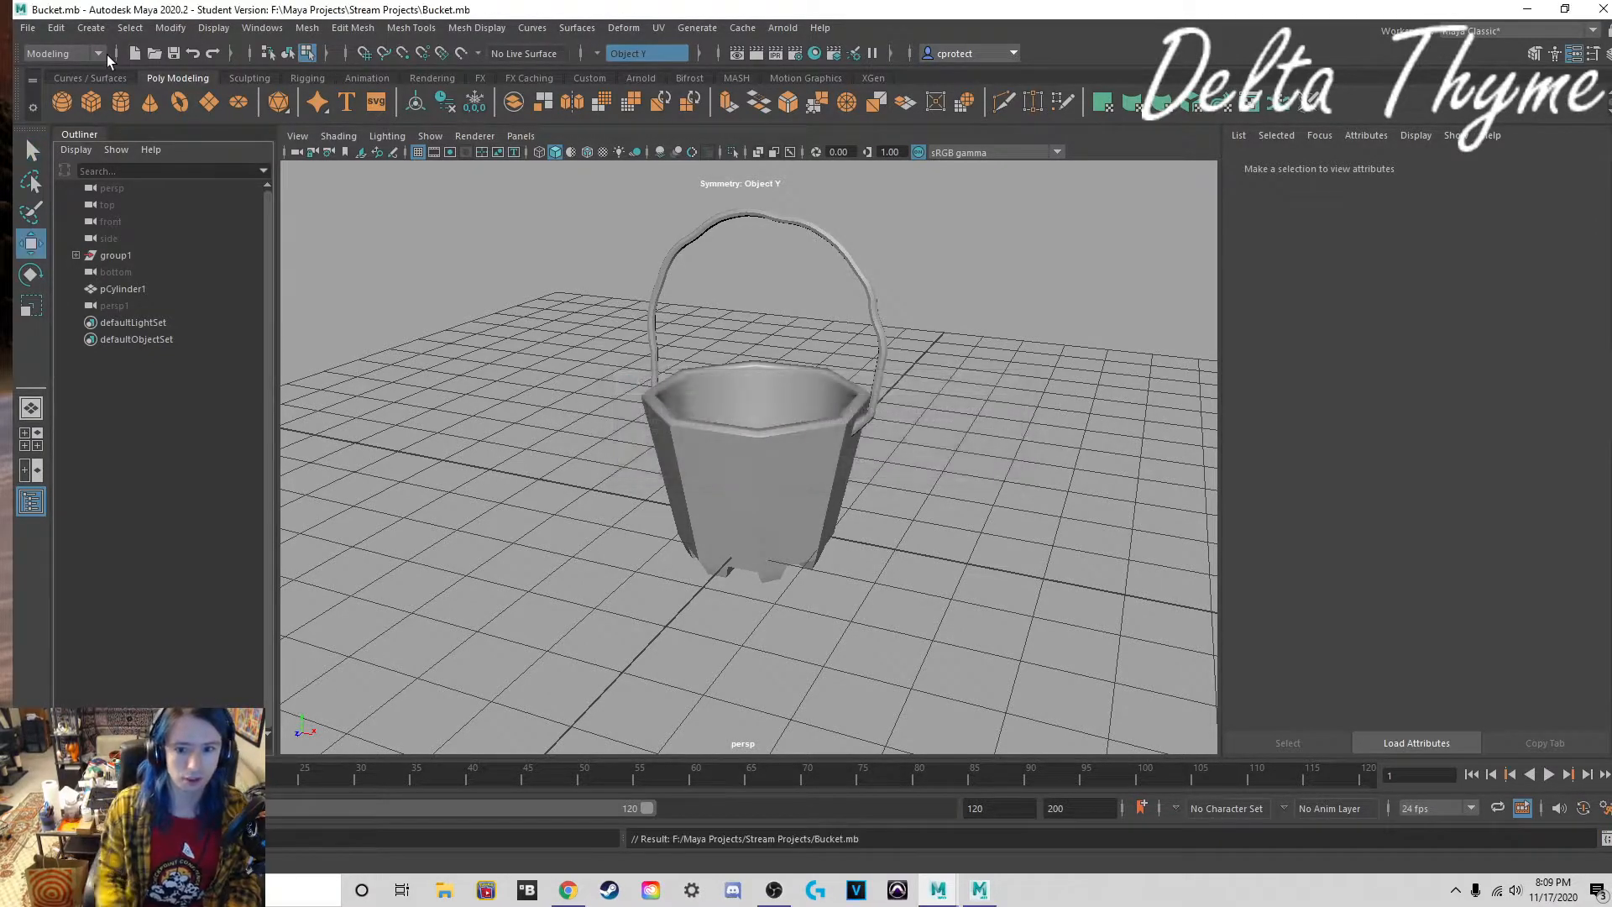
left_click(1527, 8)
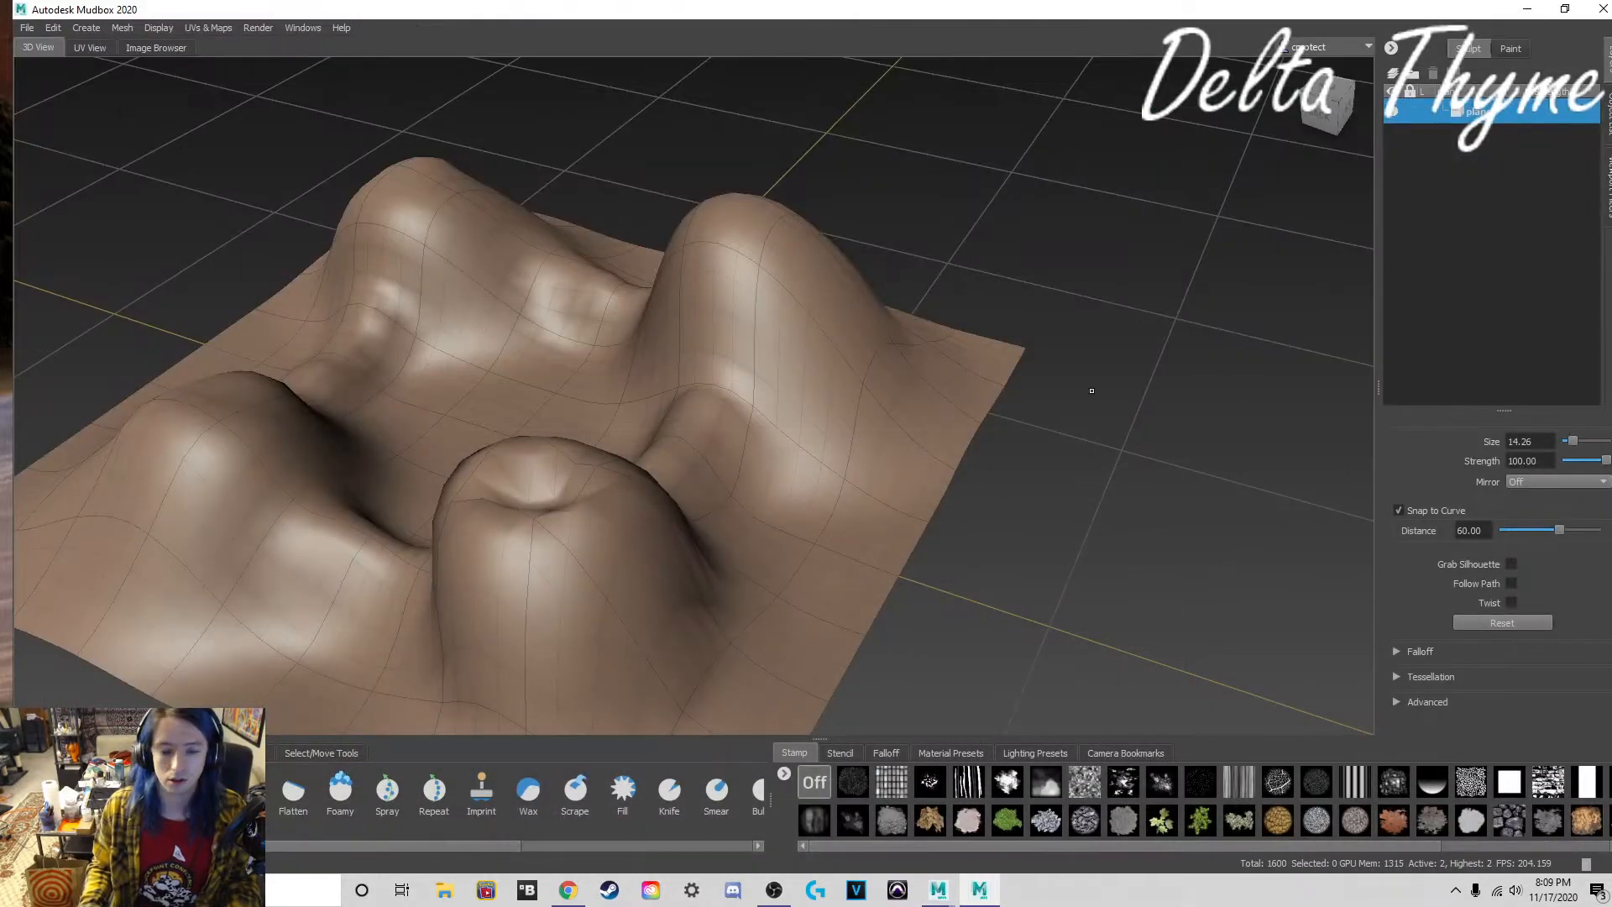
Step: Dent the top of a second hill with the Grab tool and enlarge the brush to 23.39
left_click_drag(698, 434, 702, 422, "alt")
left_click_drag(748, 267, 814, 245, "alt")
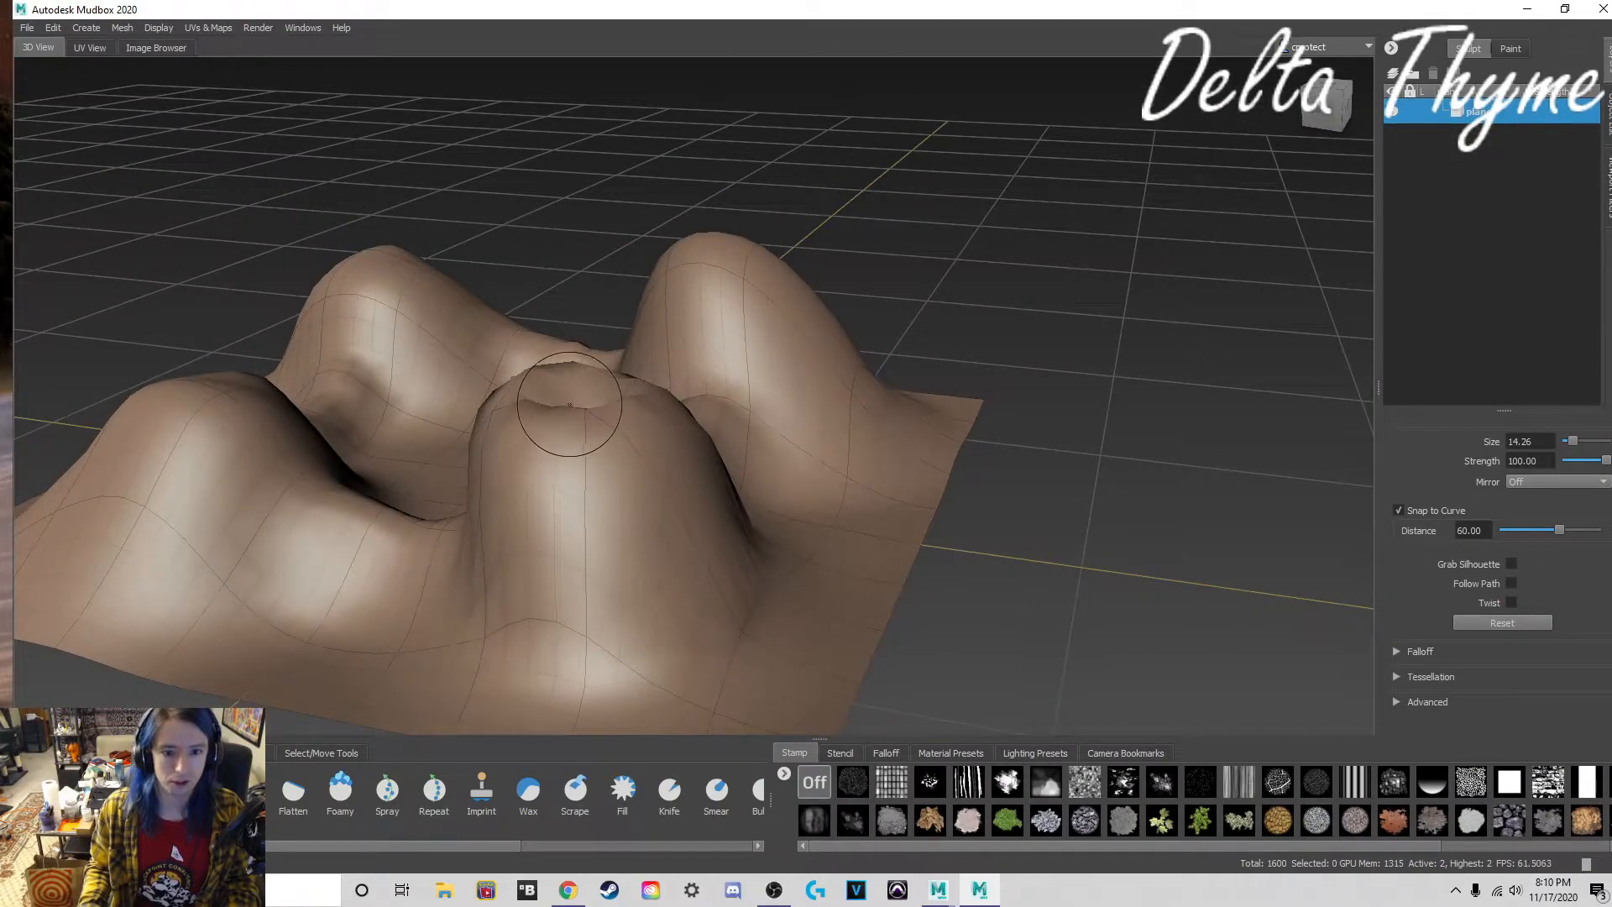
left_click_drag(536, 413, 631, 428, "alt")
left_click_drag(732, 447, 871, 485, "alt")
middle_click_drag(872, 485, 685, 563, "alt")
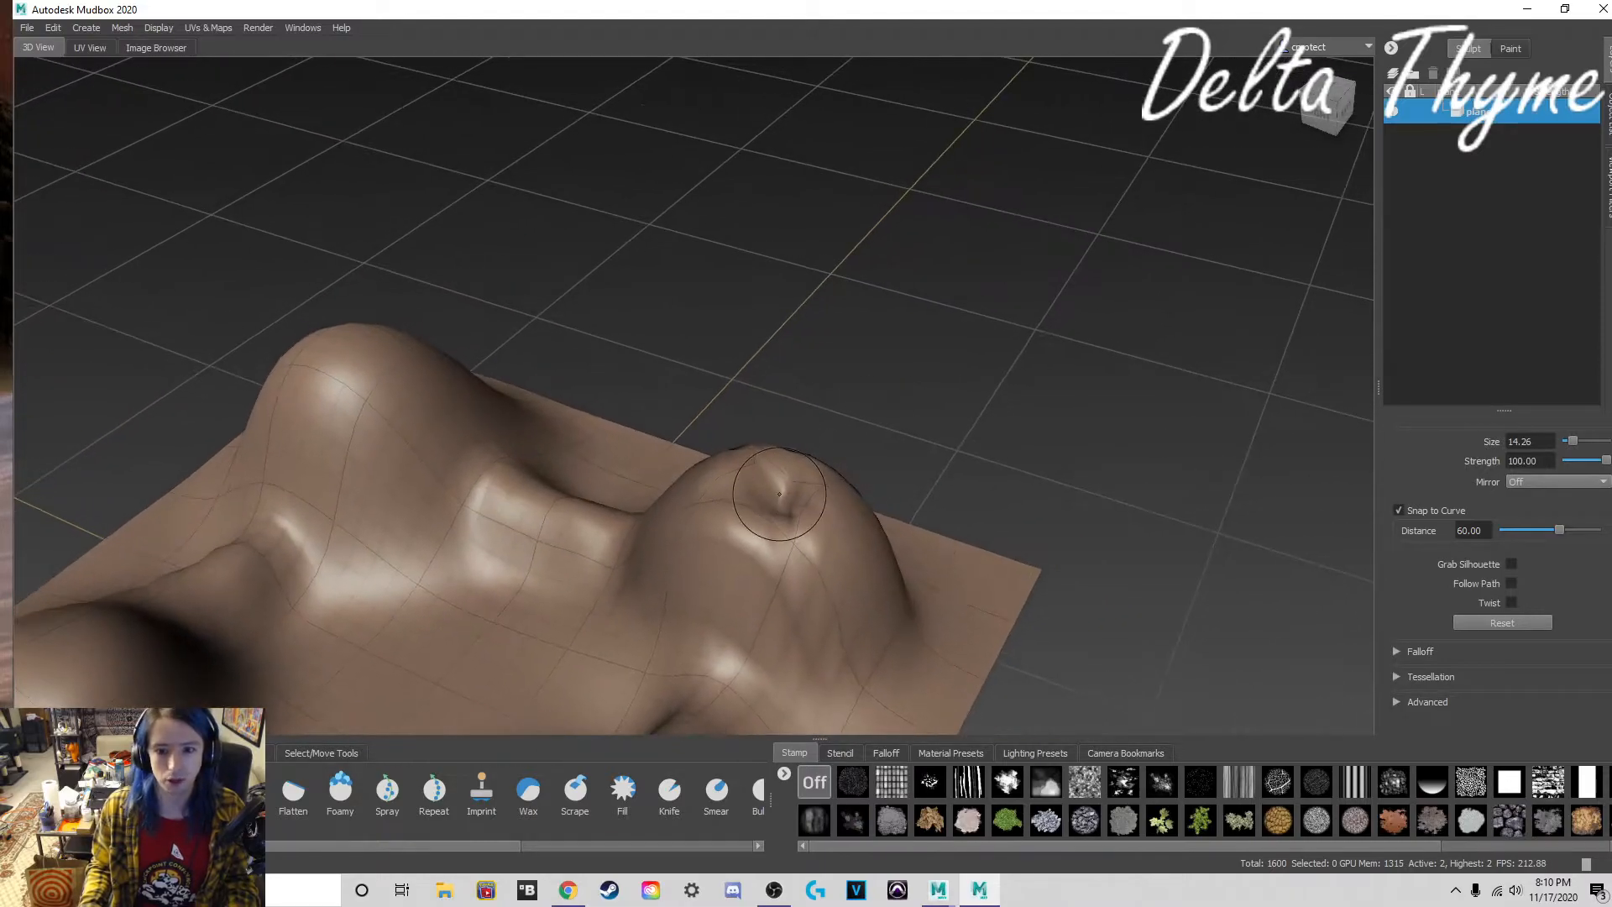
key("b")
mouse_move(759, 494)
left_mouse_down()
mouse_move(786, 497)
mouse_move(767, 513)
mouse_move(595, 496)
left_mouse_up()
Step: Push crater-like hollows into further hilltops with the Grab tool at brush size 23.39
middle_click_drag(595, 496, 970, 507, "alt")
mouse_move(644, 546)
left_mouse_down("alt")
mouse_move(880, 583)
mouse_move(992, 576)
mouse_move(756, 479)
left_mouse_up("alt")
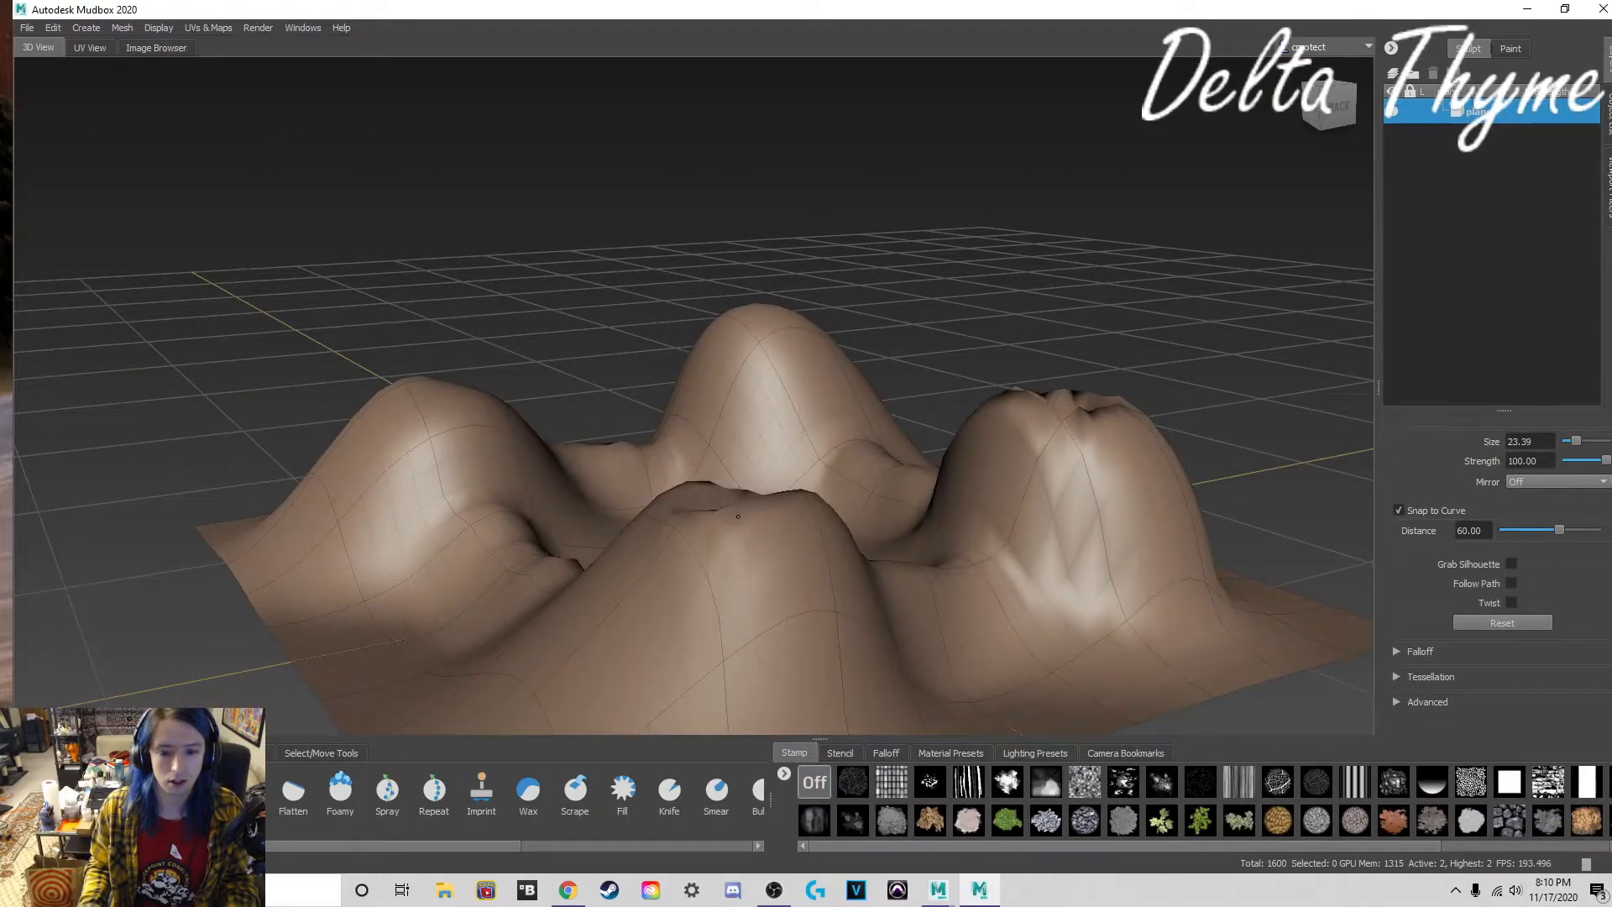
left_click_drag(737, 534, 899, 594, "alt")
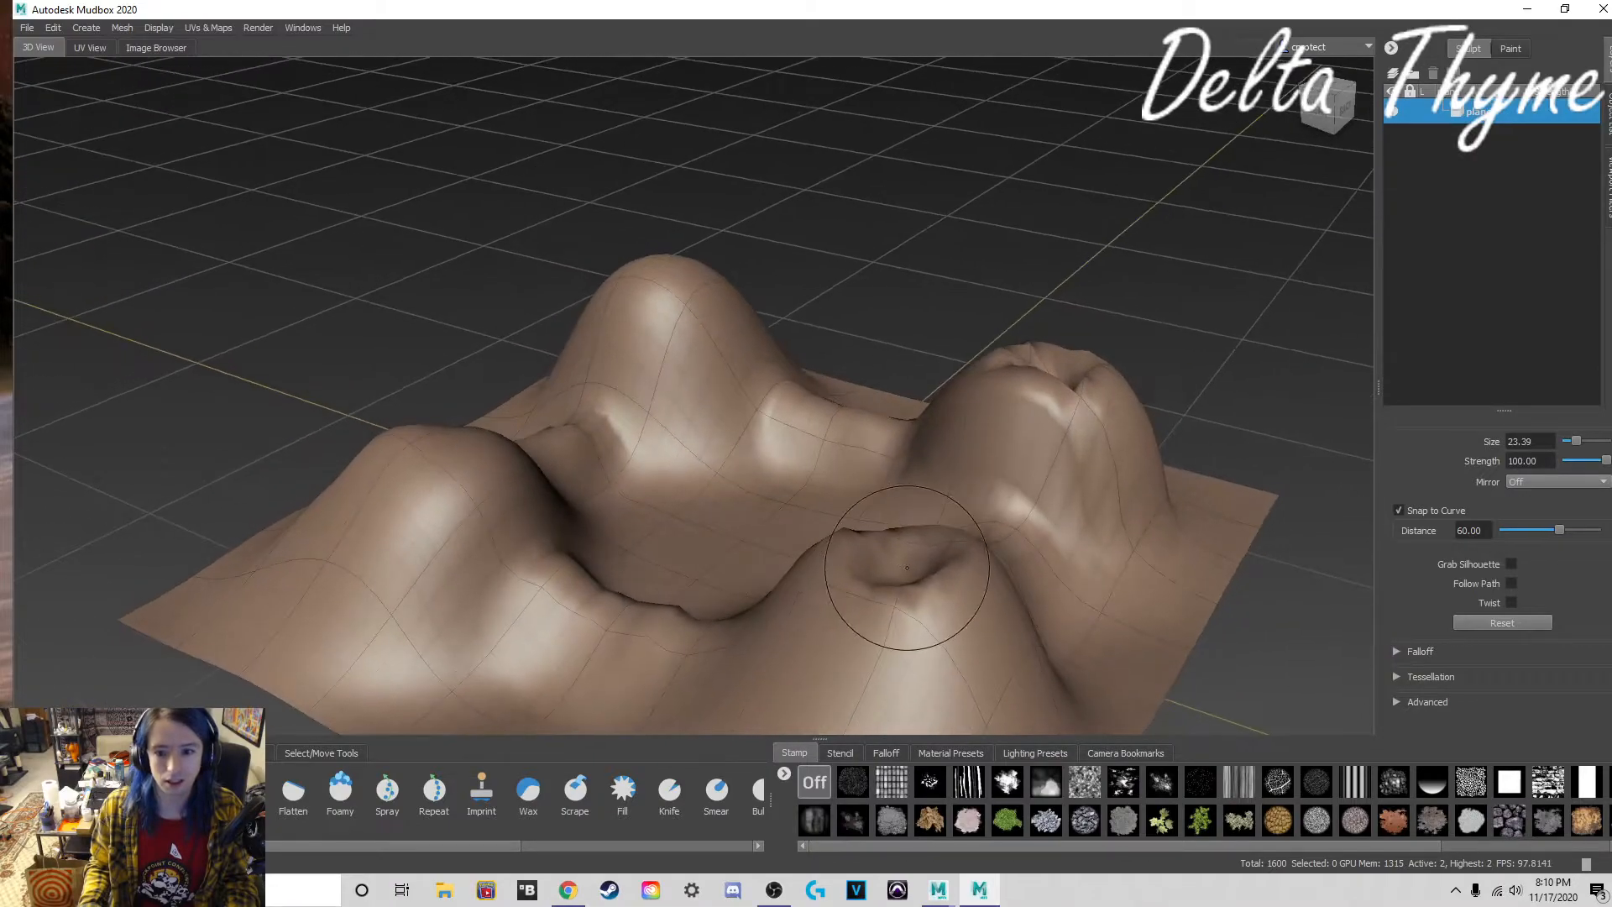
mouse_move(440, 483)
left_mouse_down("alt")
mouse_move(648, 500)
mouse_move(650, 595)
mouse_move(827, 571)
left_mouse_up("alt")
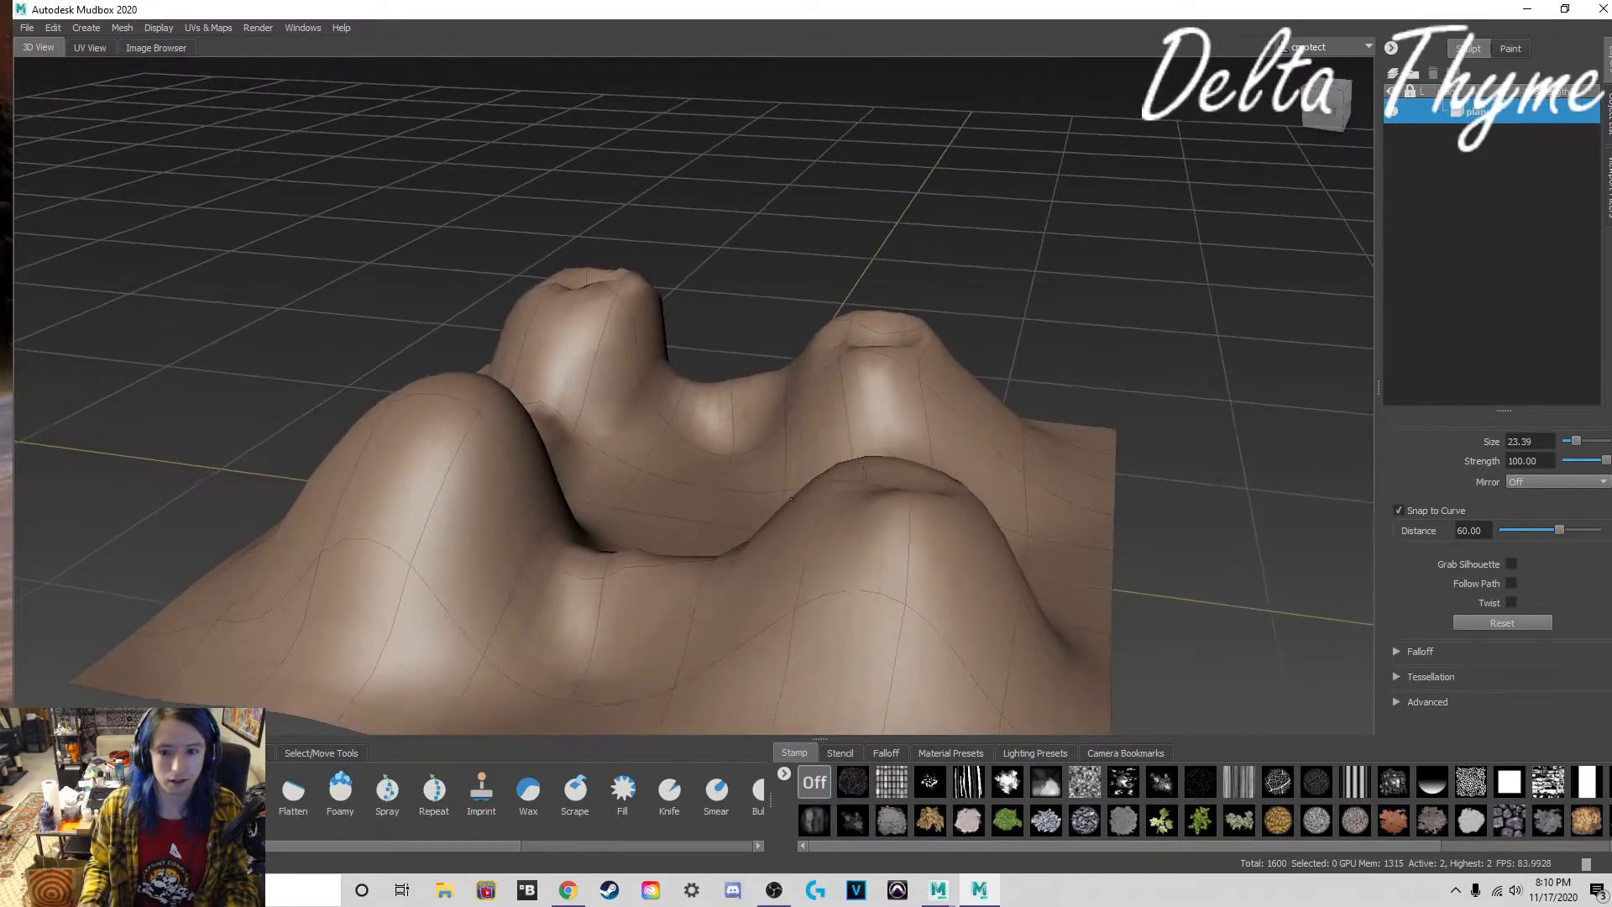
middle_click_drag(823, 499, 813, 565, "alt")
mouse_move(846, 576)
left_mouse_down("alt")
mouse_move(460, 508)
mouse_move(812, 502)
left_mouse_up("alt")
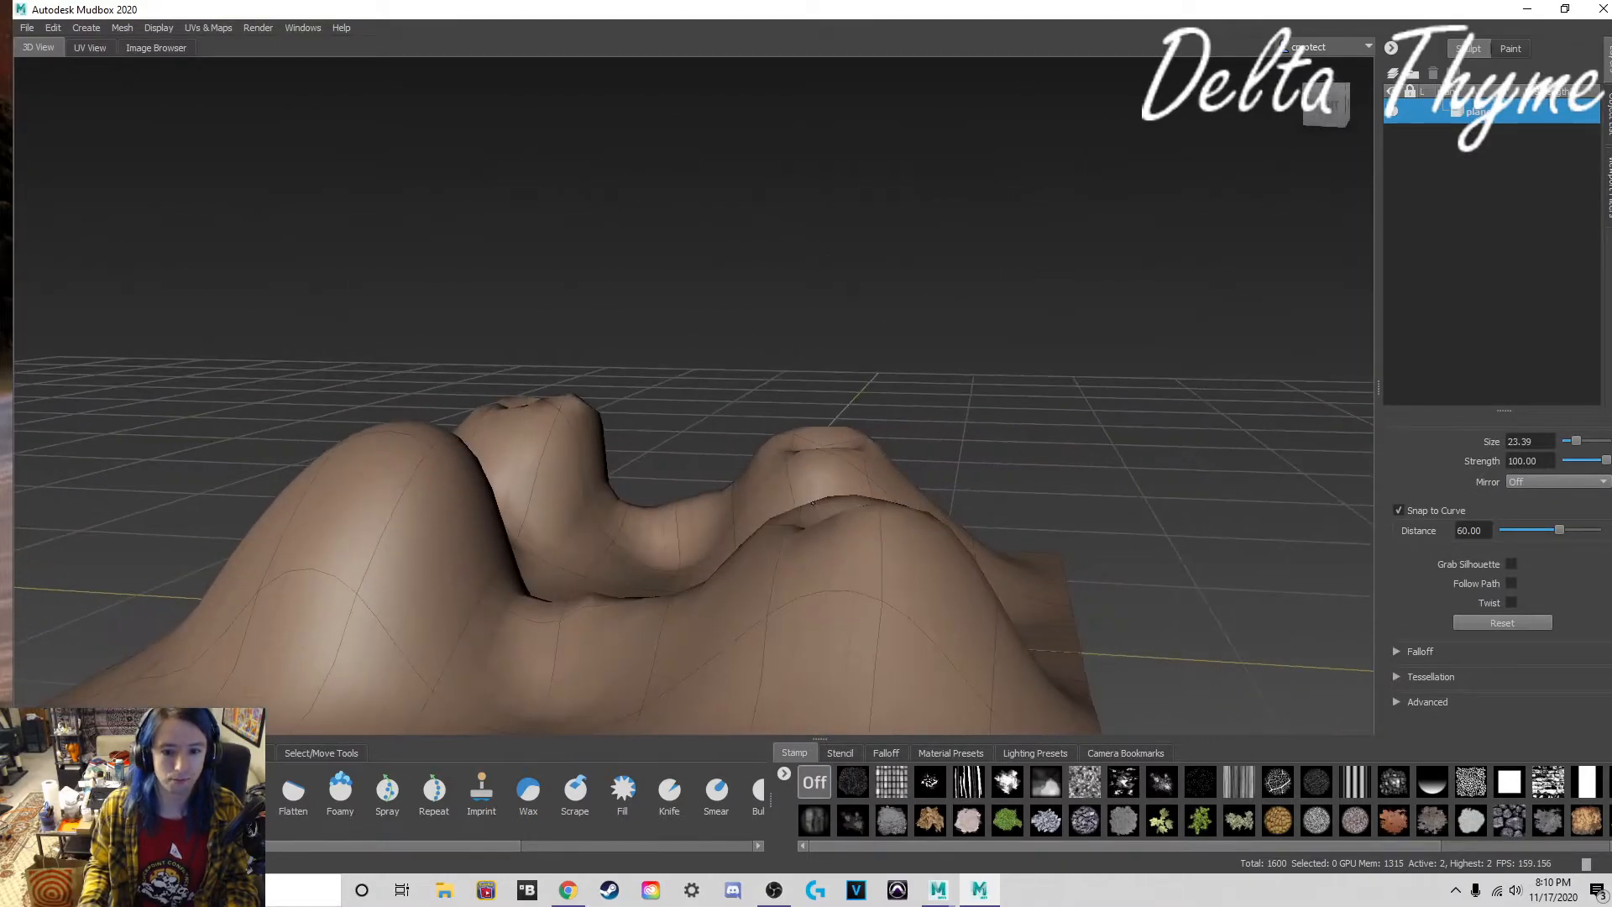
Step: Hollow out the remaining hilltop with the Grab tool at brush size 16.75, then reduce the size to 3.60
mouse_move(461, 417)
left_mouse_down("alt")
mouse_move(540, 540)
mouse_move(546, 607)
mouse_move(660, 617)
mouse_move(756, 594)
left_mouse_up("alt")
key("b")
left_click_drag(952, 510, 931, 511)
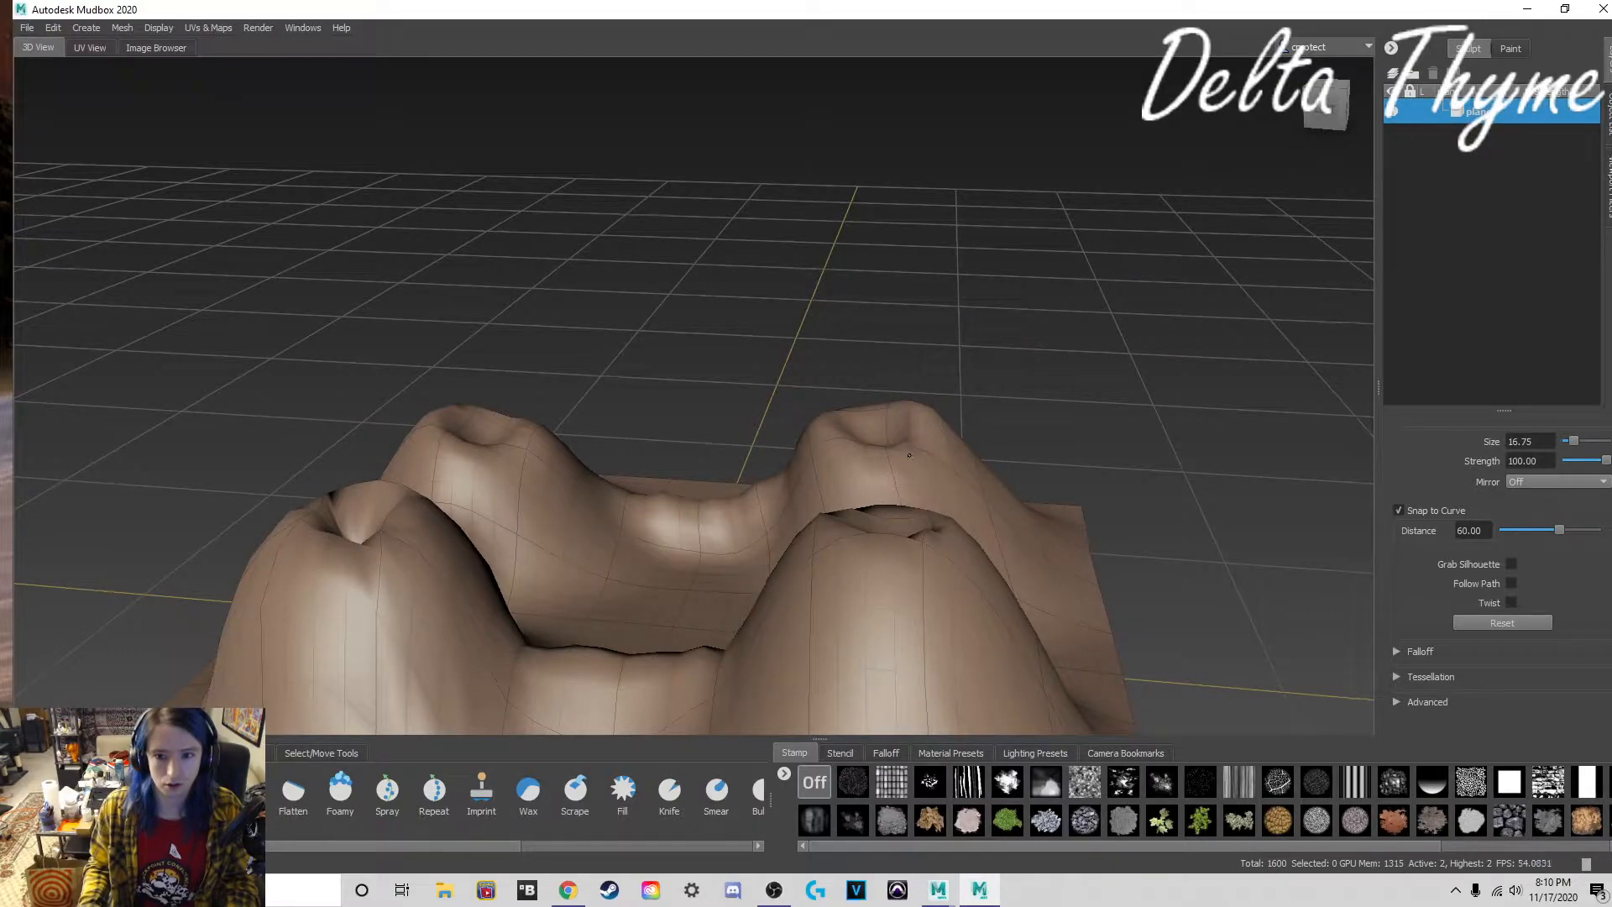
mouse_move(912, 443)
left_mouse_down()
mouse_move(936, 446)
mouse_move(580, 567)
mouse_move(548, 531)
mouse_move(518, 538)
left_mouse_up()
key("b")
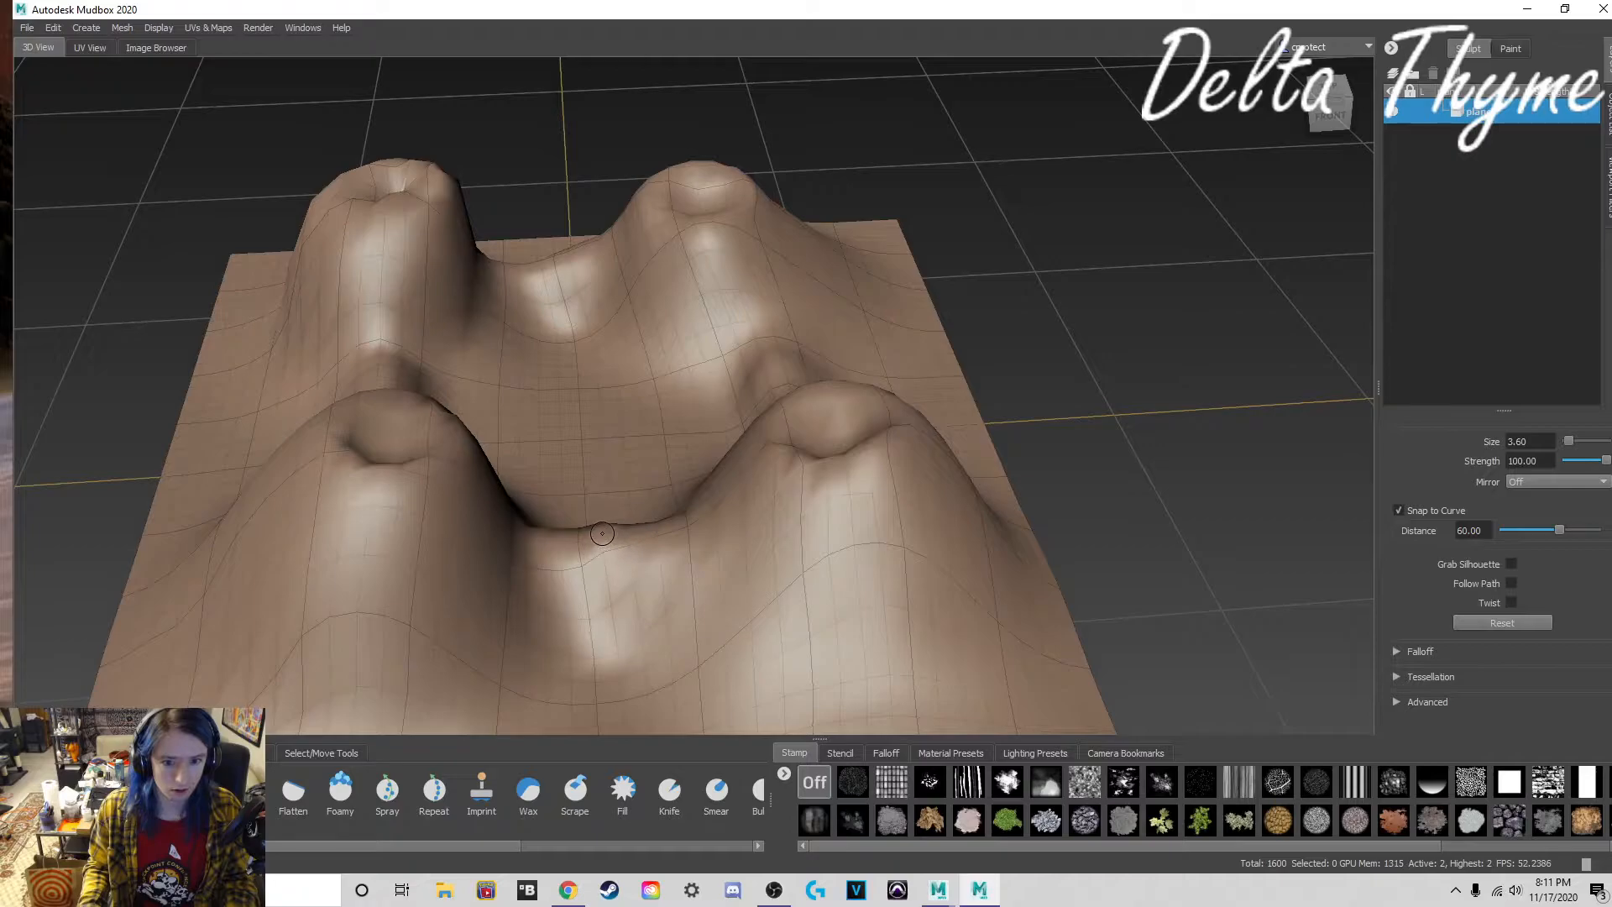
mouse_move(654, 538)
left_mouse_down("alt")
mouse_move(1108, 533)
mouse_move(1260, 483)
mouse_move(1061, 529)
mouse_move(590, 509)
mouse_move(120, 584)
left_mouse_up("alt")
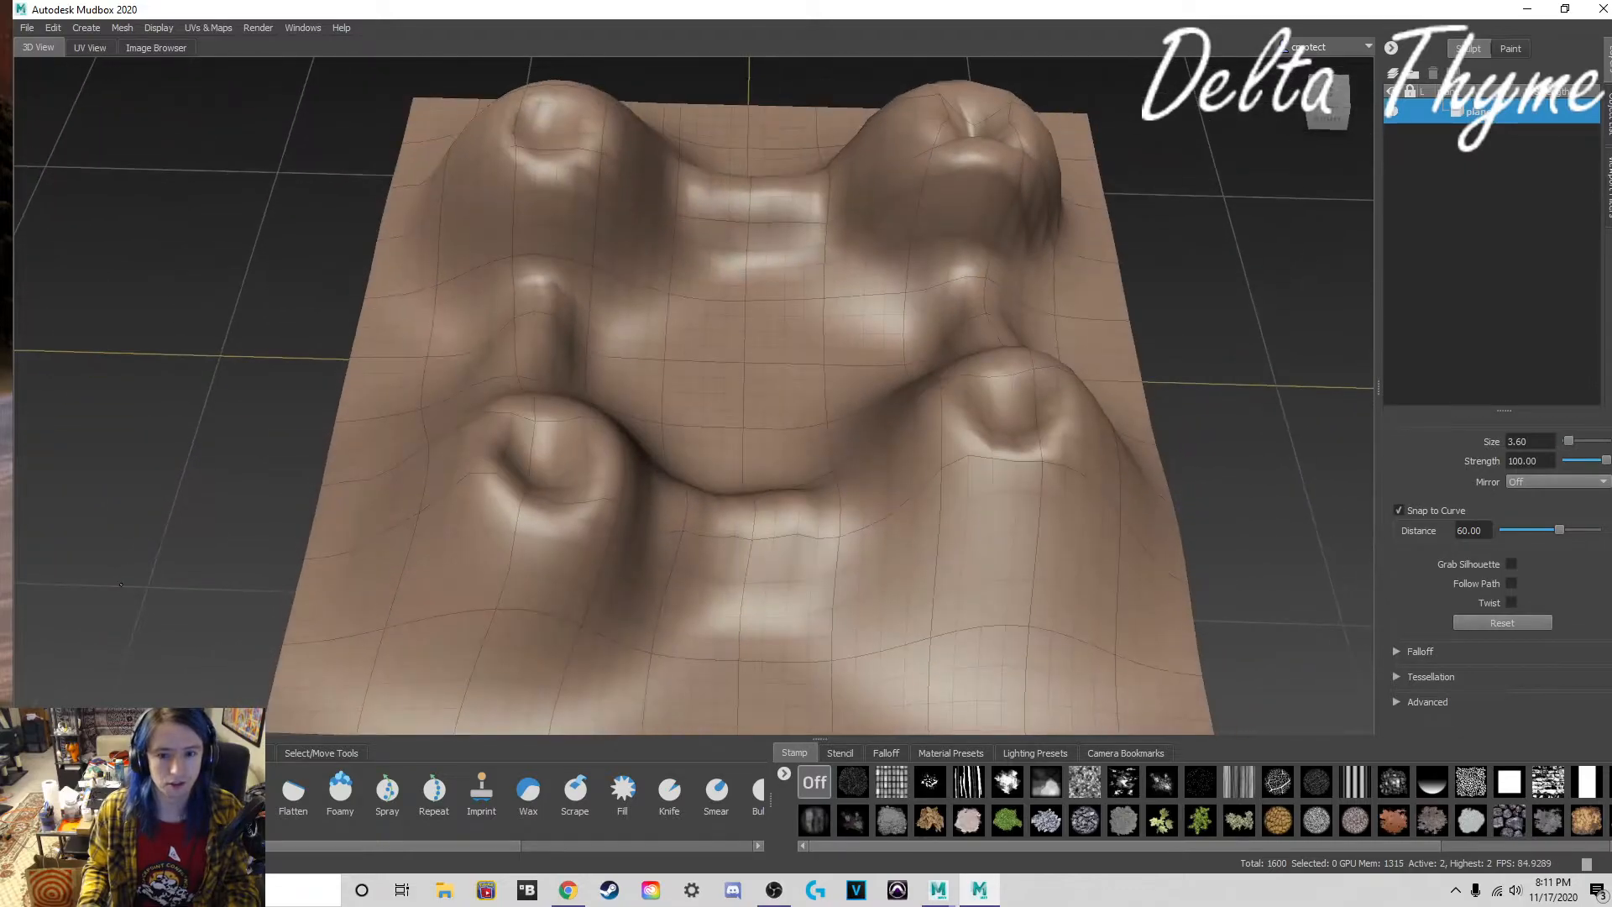
Step: Enlarge the brush to 45.69 and load the cloudy noise stencil over the landscape
key("b")
left_click_drag(755, 372, 877, 371)
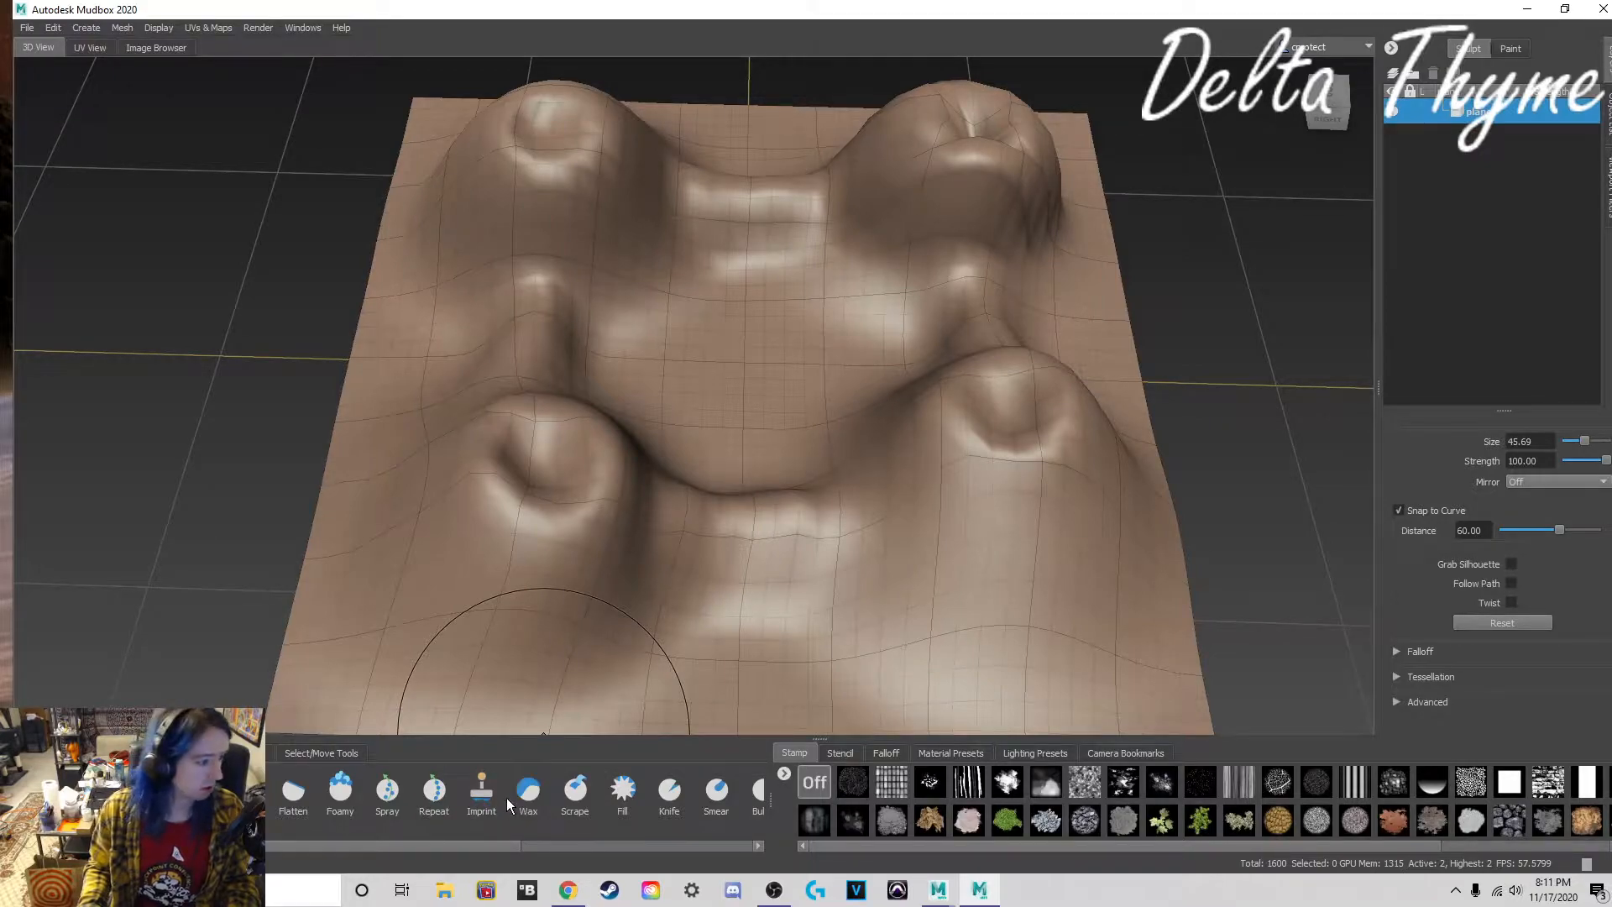
left_click(855, 783)
left_click(840, 754)
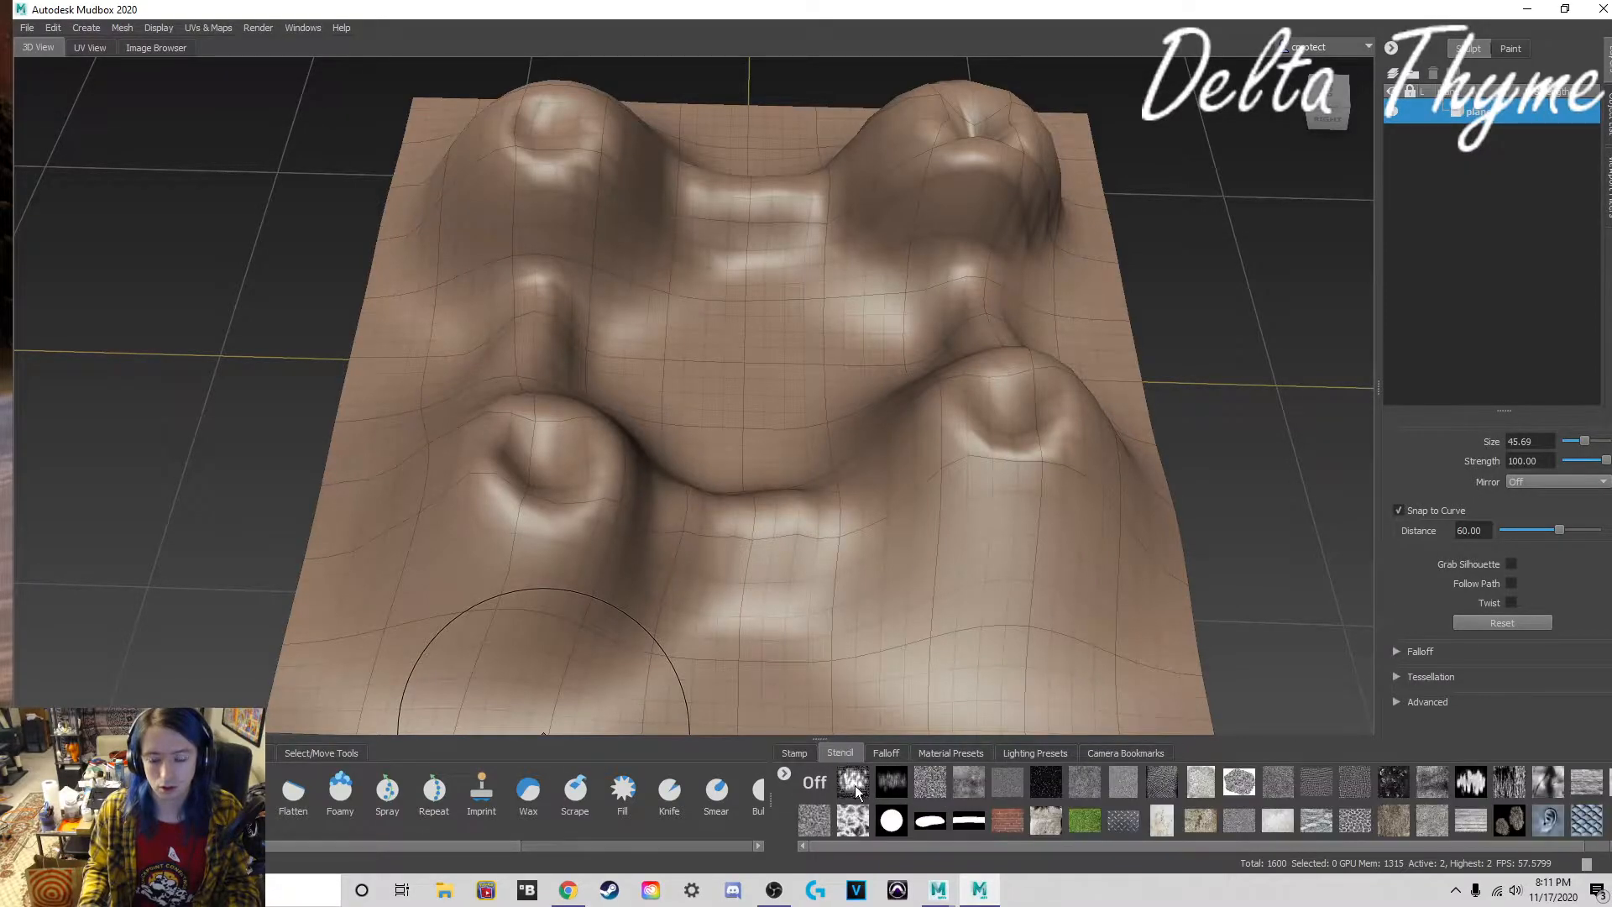
left_click(853, 782)
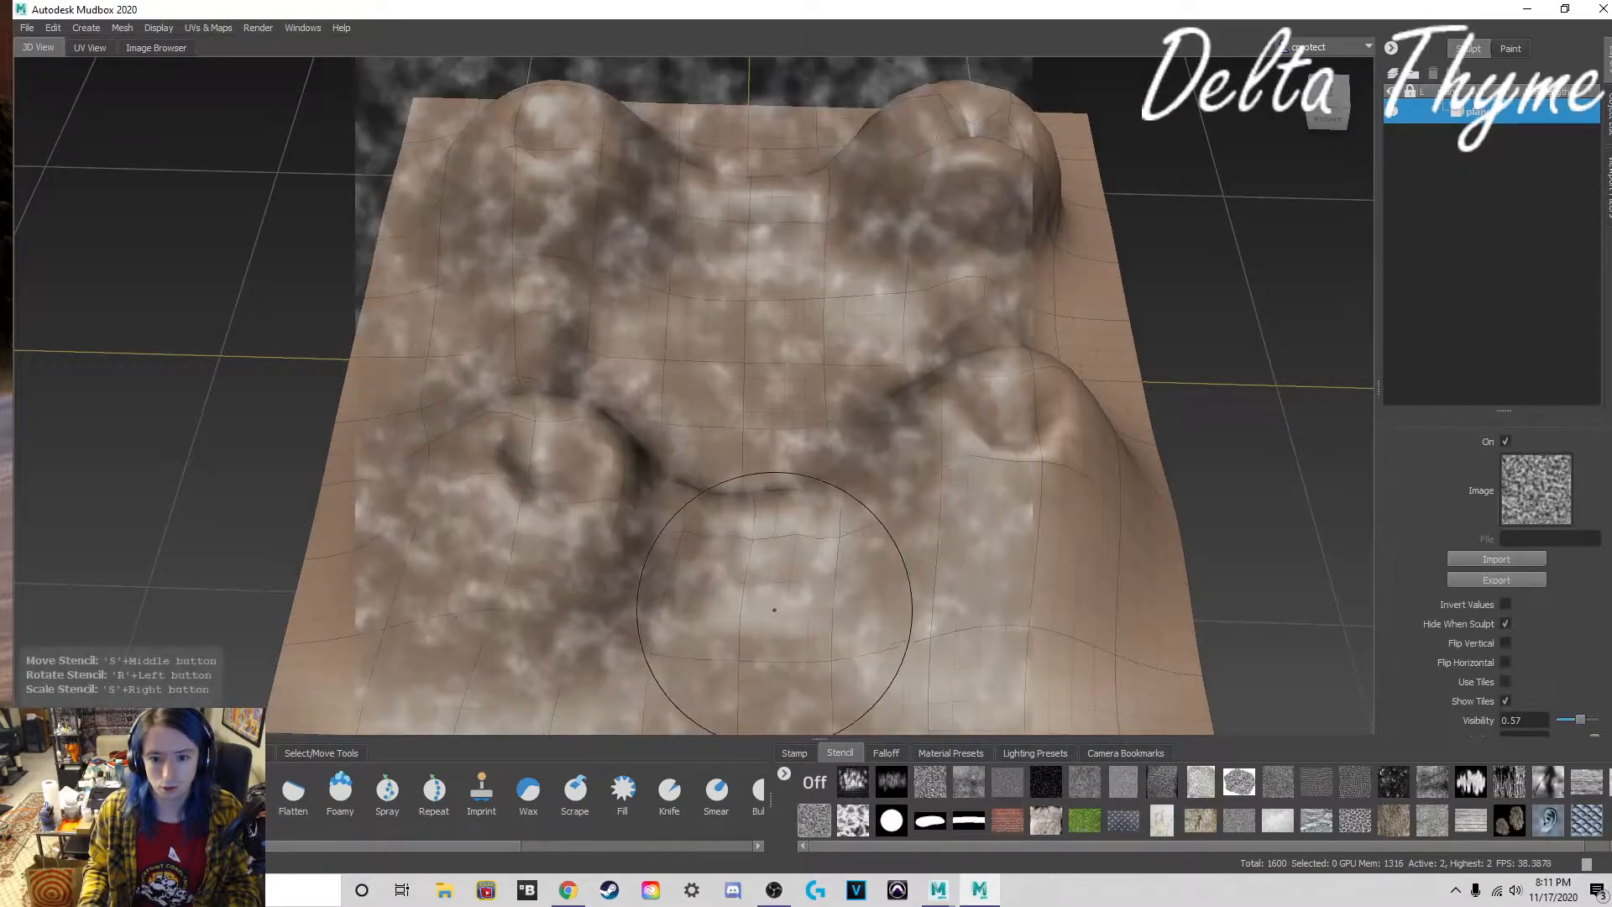
Step: Try a sculpt stroke through the cloudy noise stencil on the front hillside and inspect the terrain from several angles
left_click_drag(725, 570, 919, 504, "alt")
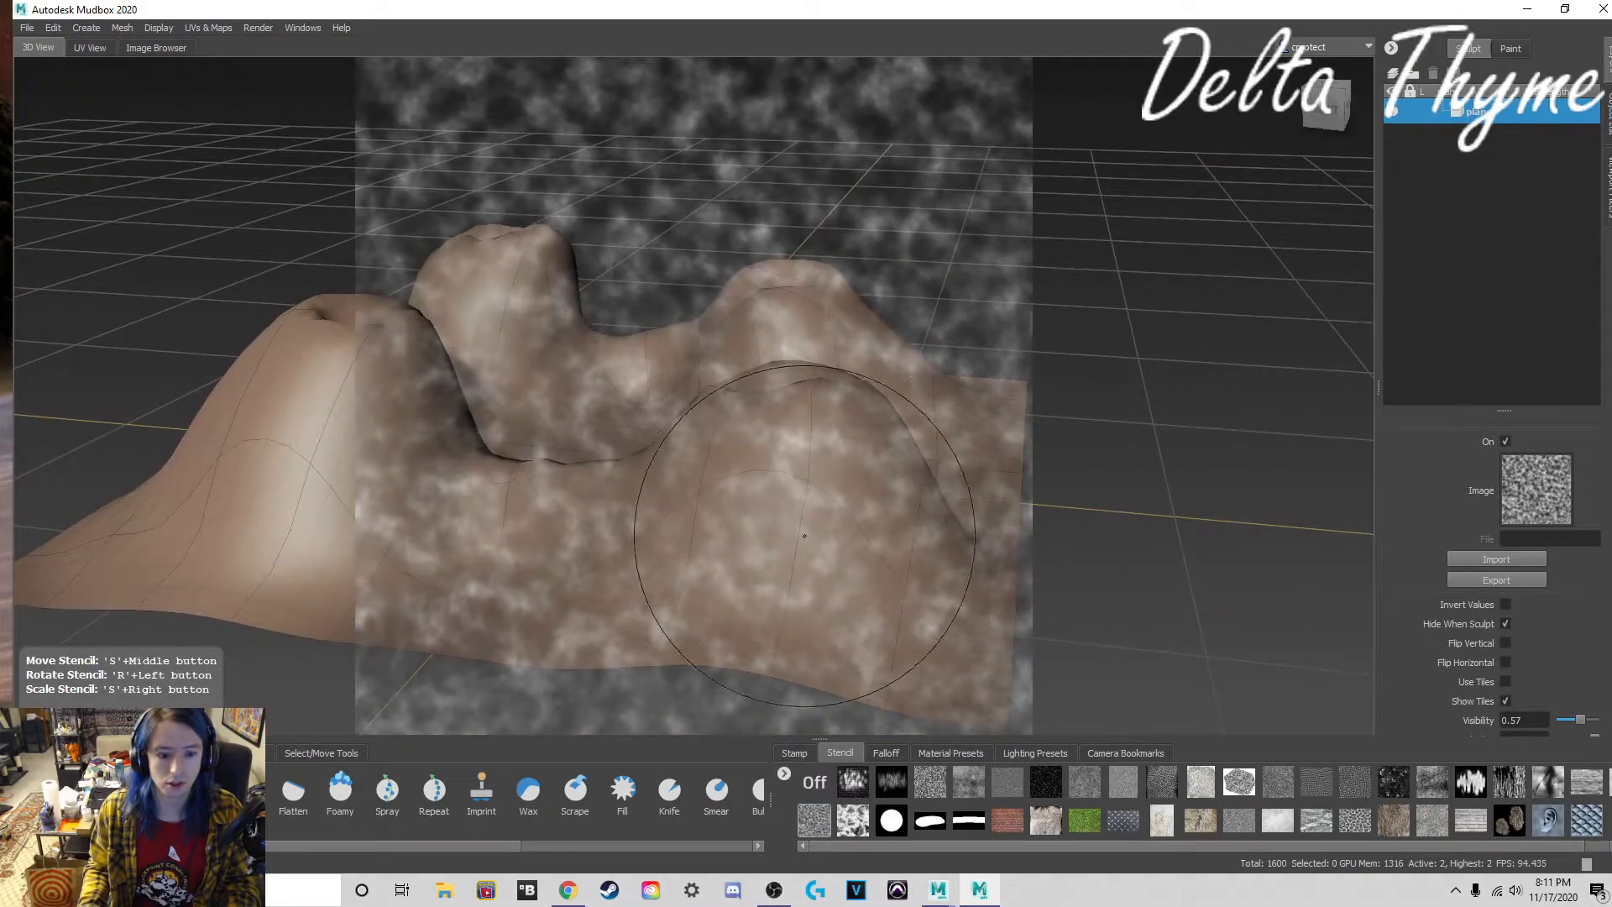
mouse_move(769, 534)
left_mouse_down()
mouse_move(788, 540)
mouse_move(751, 517)
left_mouse_up()
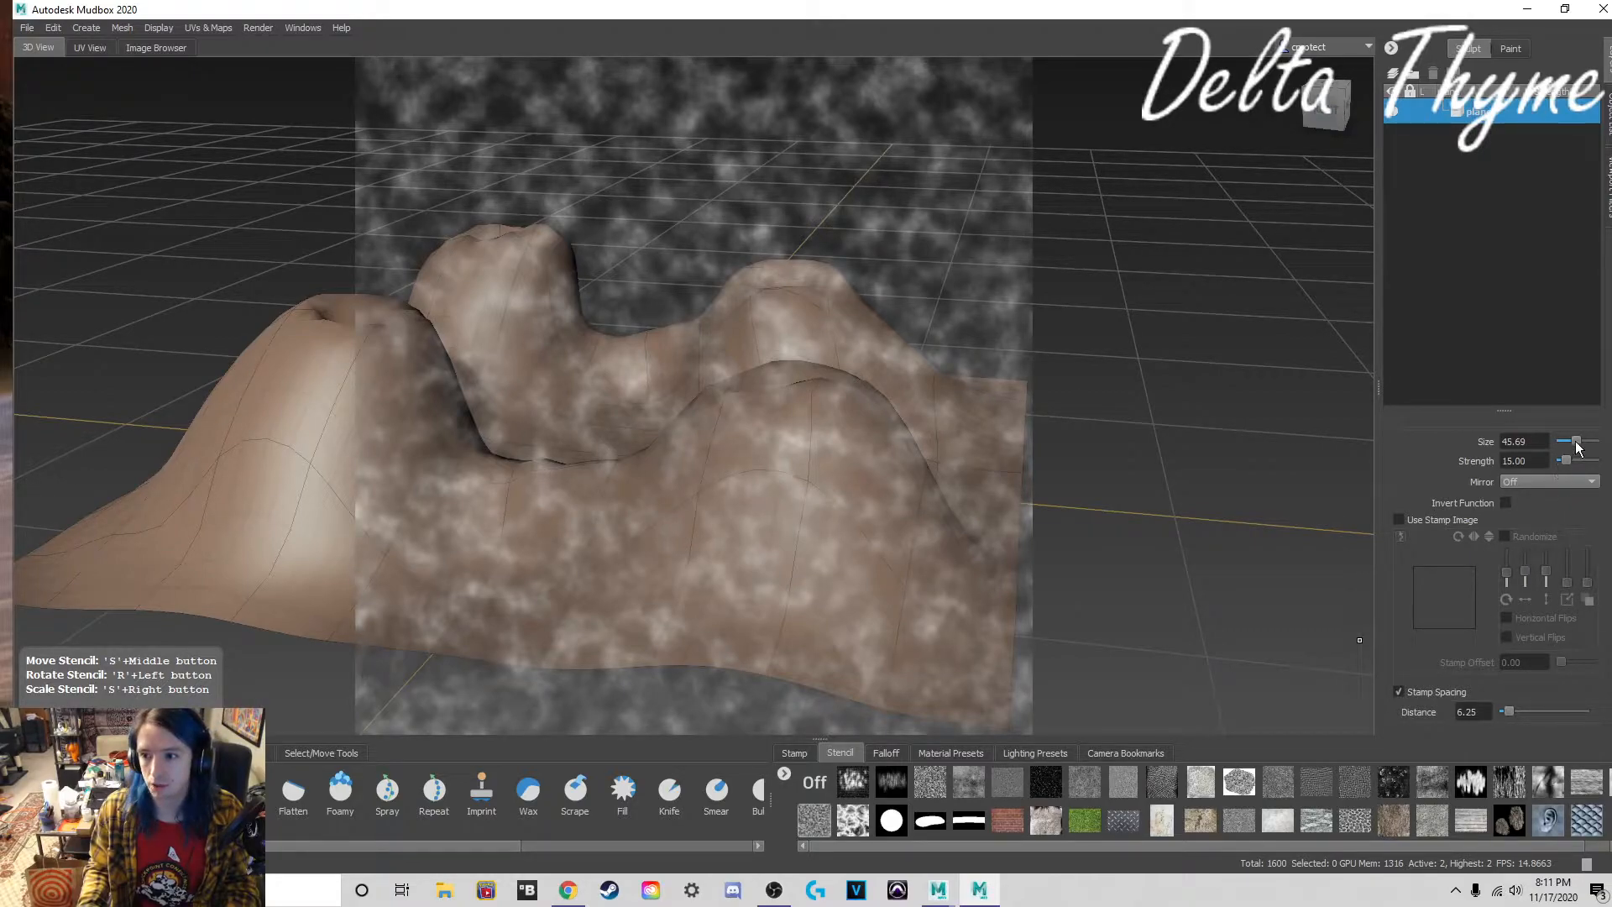
mouse_move(754, 521)
left_mouse_down("alt")
mouse_move(717, 529)
mouse_move(777, 527)
mouse_move(722, 531)
left_mouse_up("alt")
right_click_drag(723, 531, 1151, 535, "alt")
mouse_move(1151, 534)
left_mouse_down("alt")
mouse_move(981, 459)
mouse_move(546, 388)
mouse_move(606, 371)
mouse_move(613, 411)
mouse_move(644, 399)
left_mouse_up("alt")
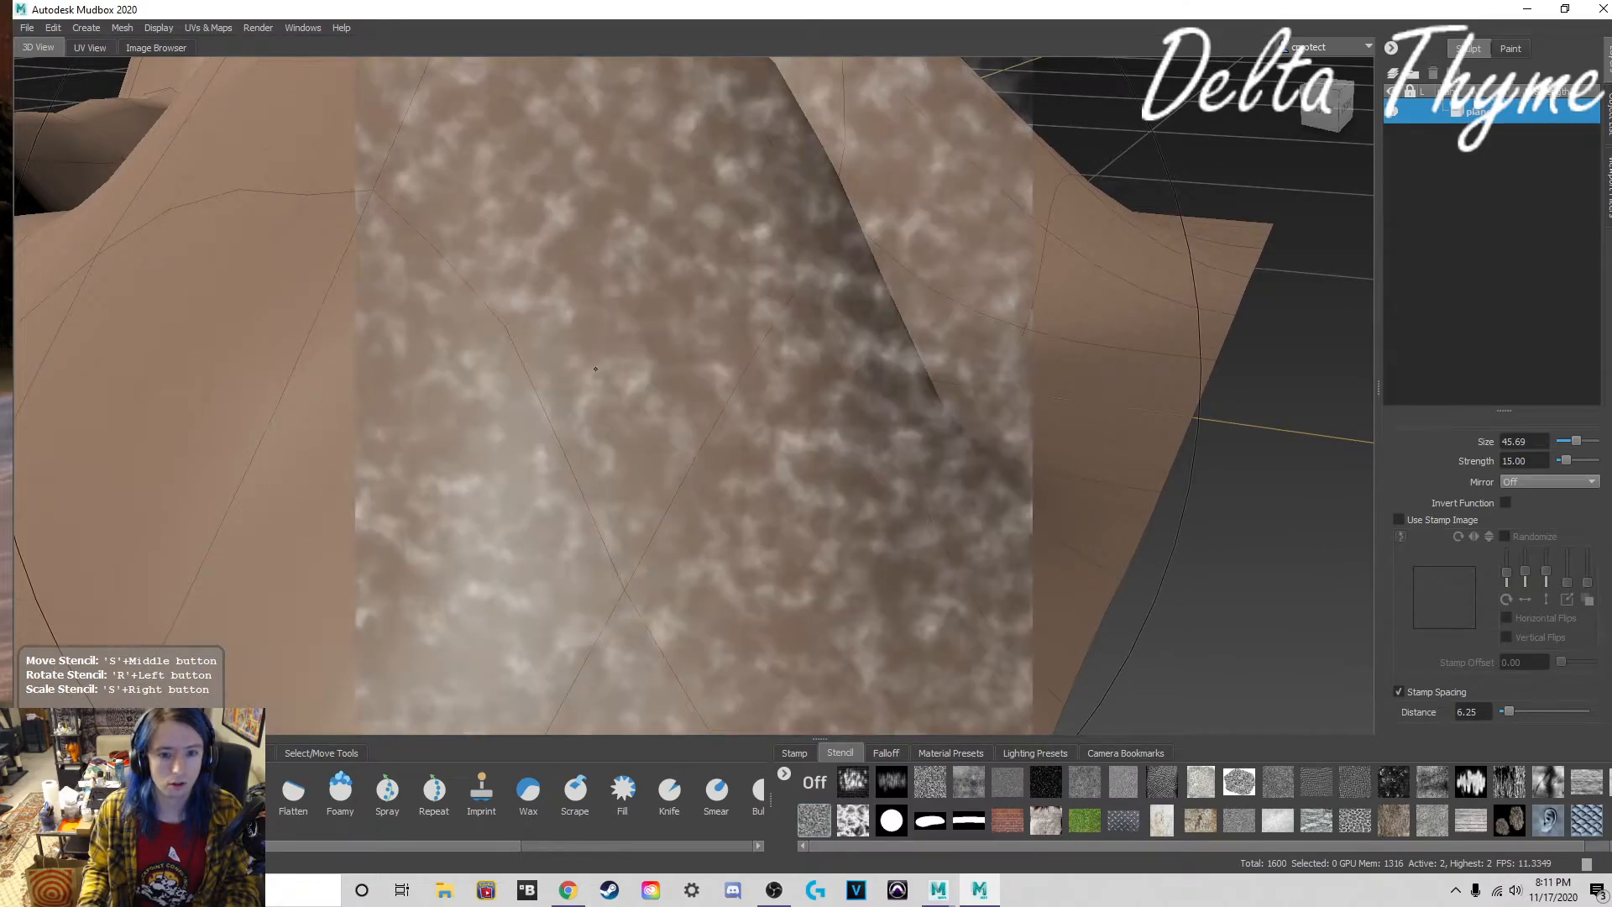
right_click_drag(644, 399, 495, 361, "alt")
left_click_drag(495, 361, 648, 437, "alt")
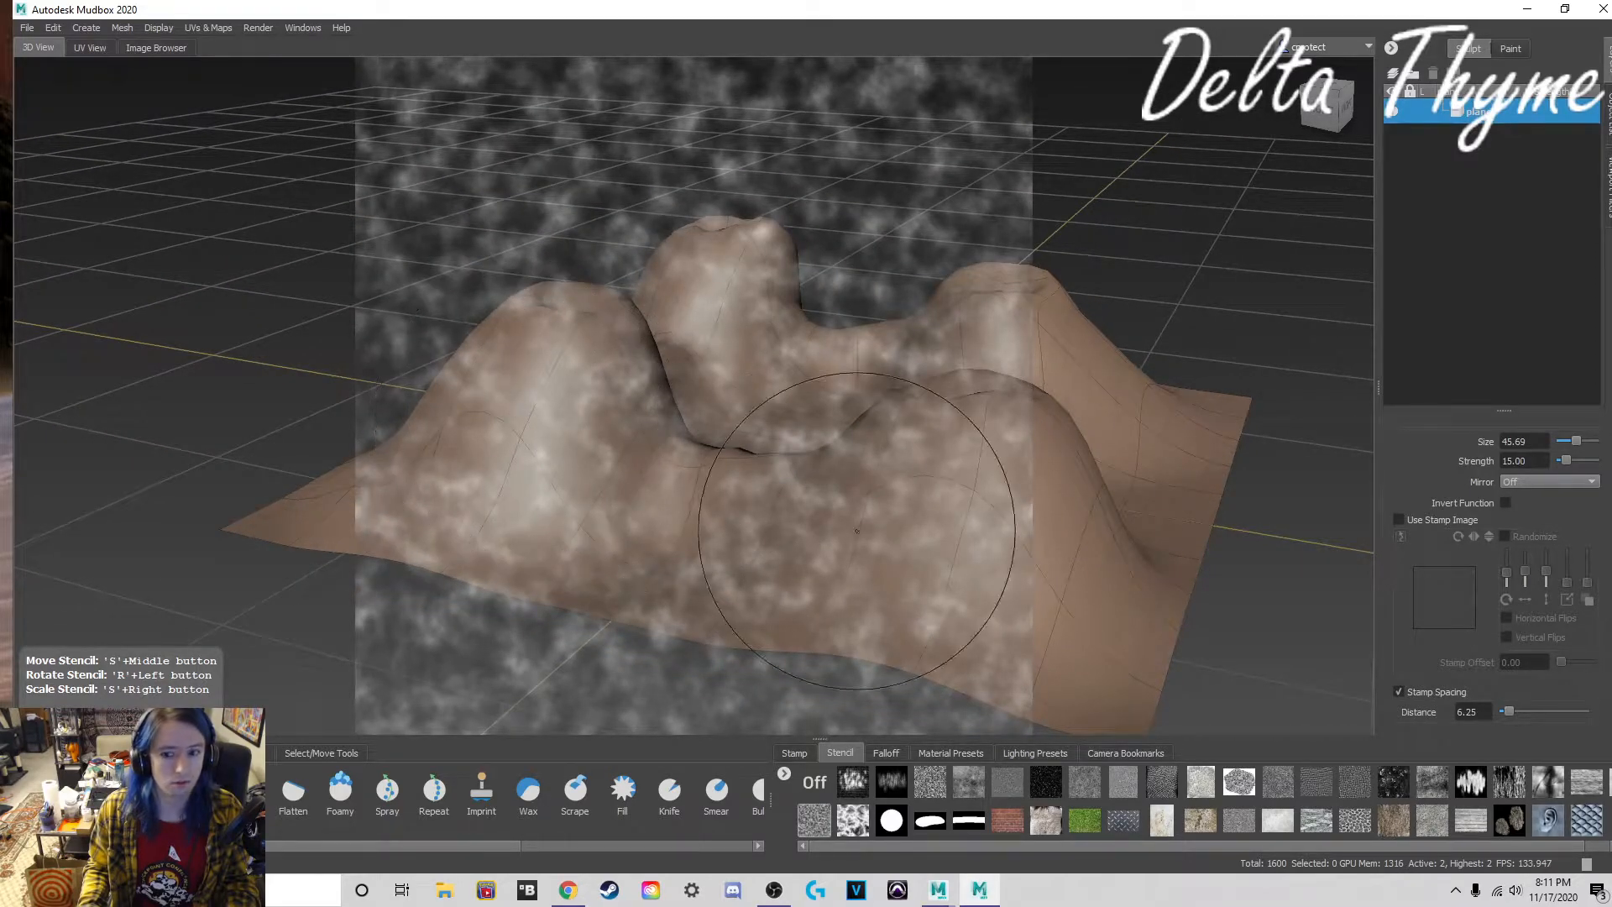
left_click_drag(972, 540, 726, 513, "alt")
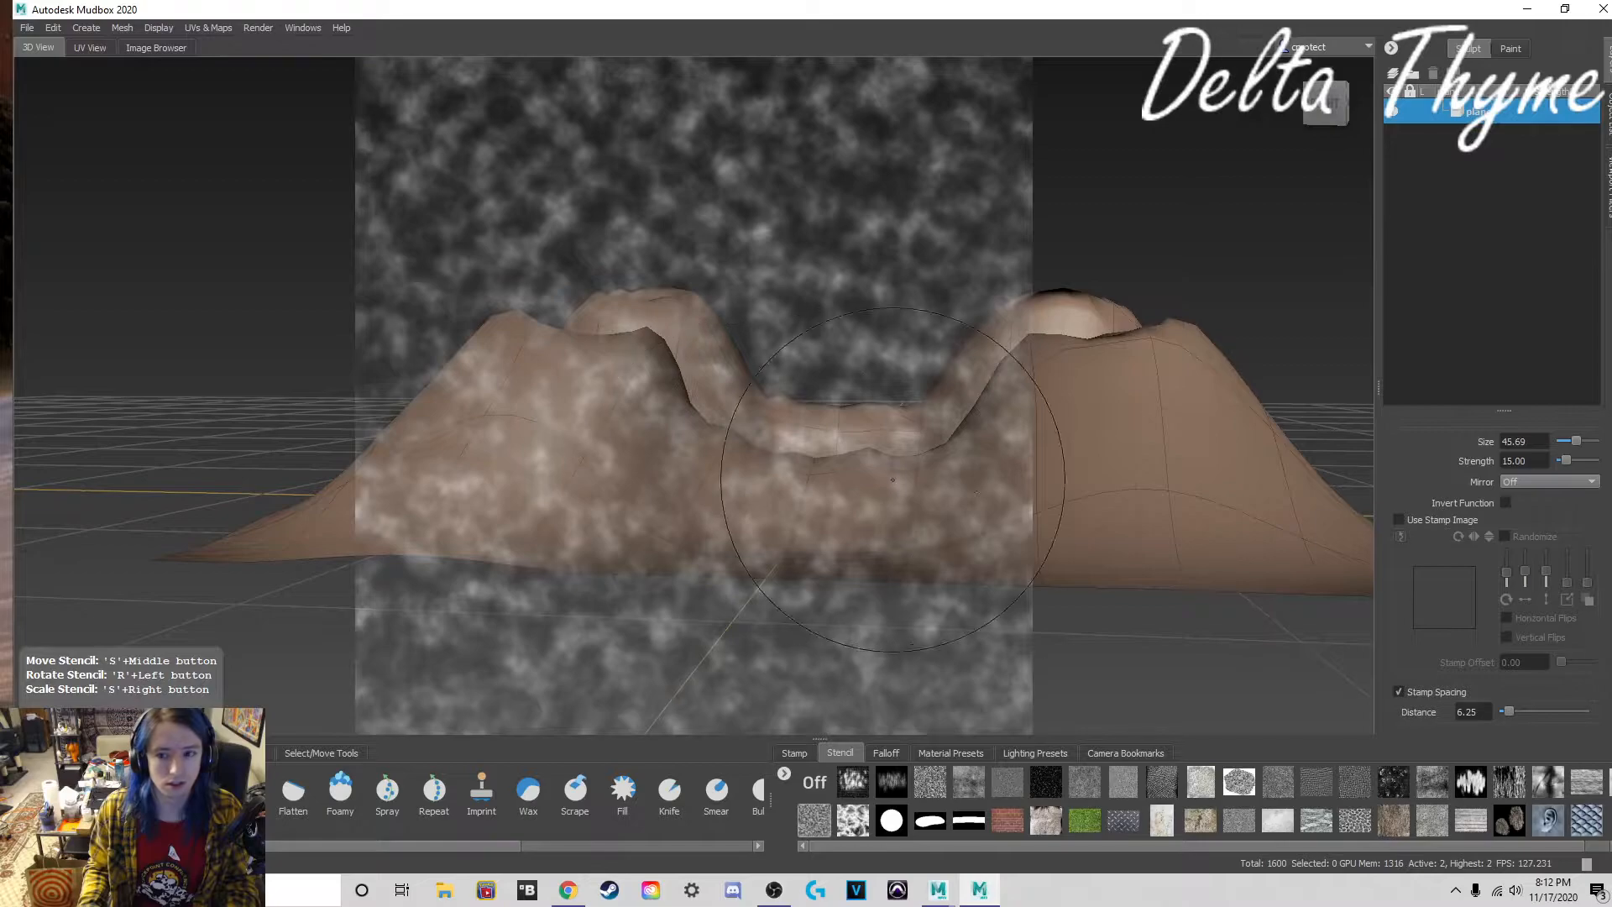
Step: Turn off the stencil, try a speckled stamp image on the front hill, and undo the stroke
left_click(828, 784)
left_click(888, 752)
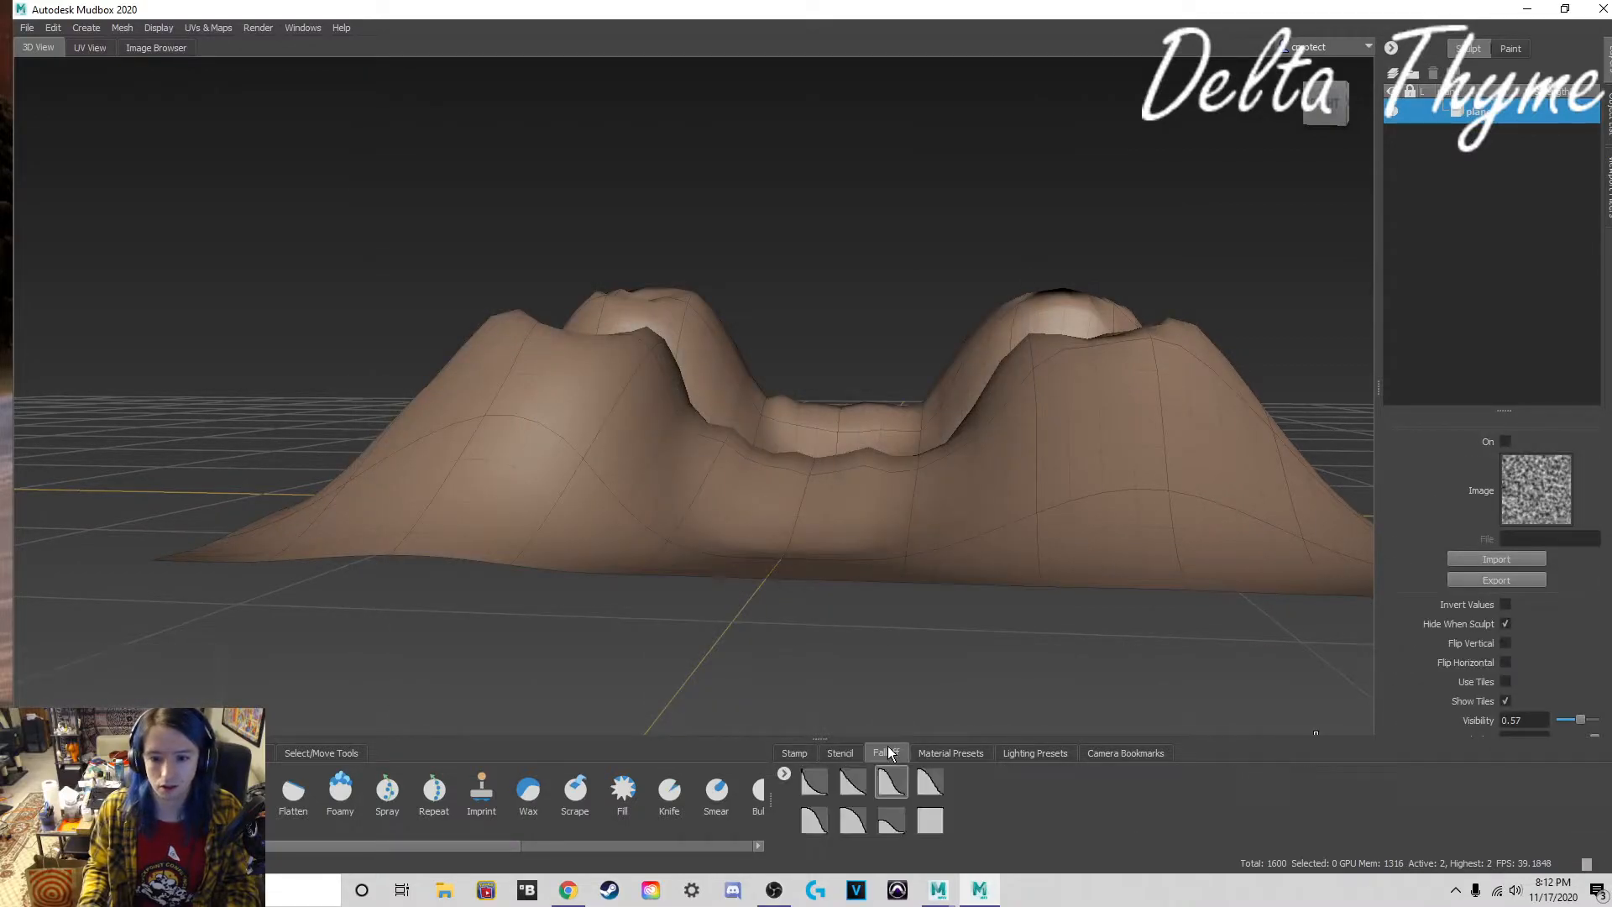
left_click(951, 753)
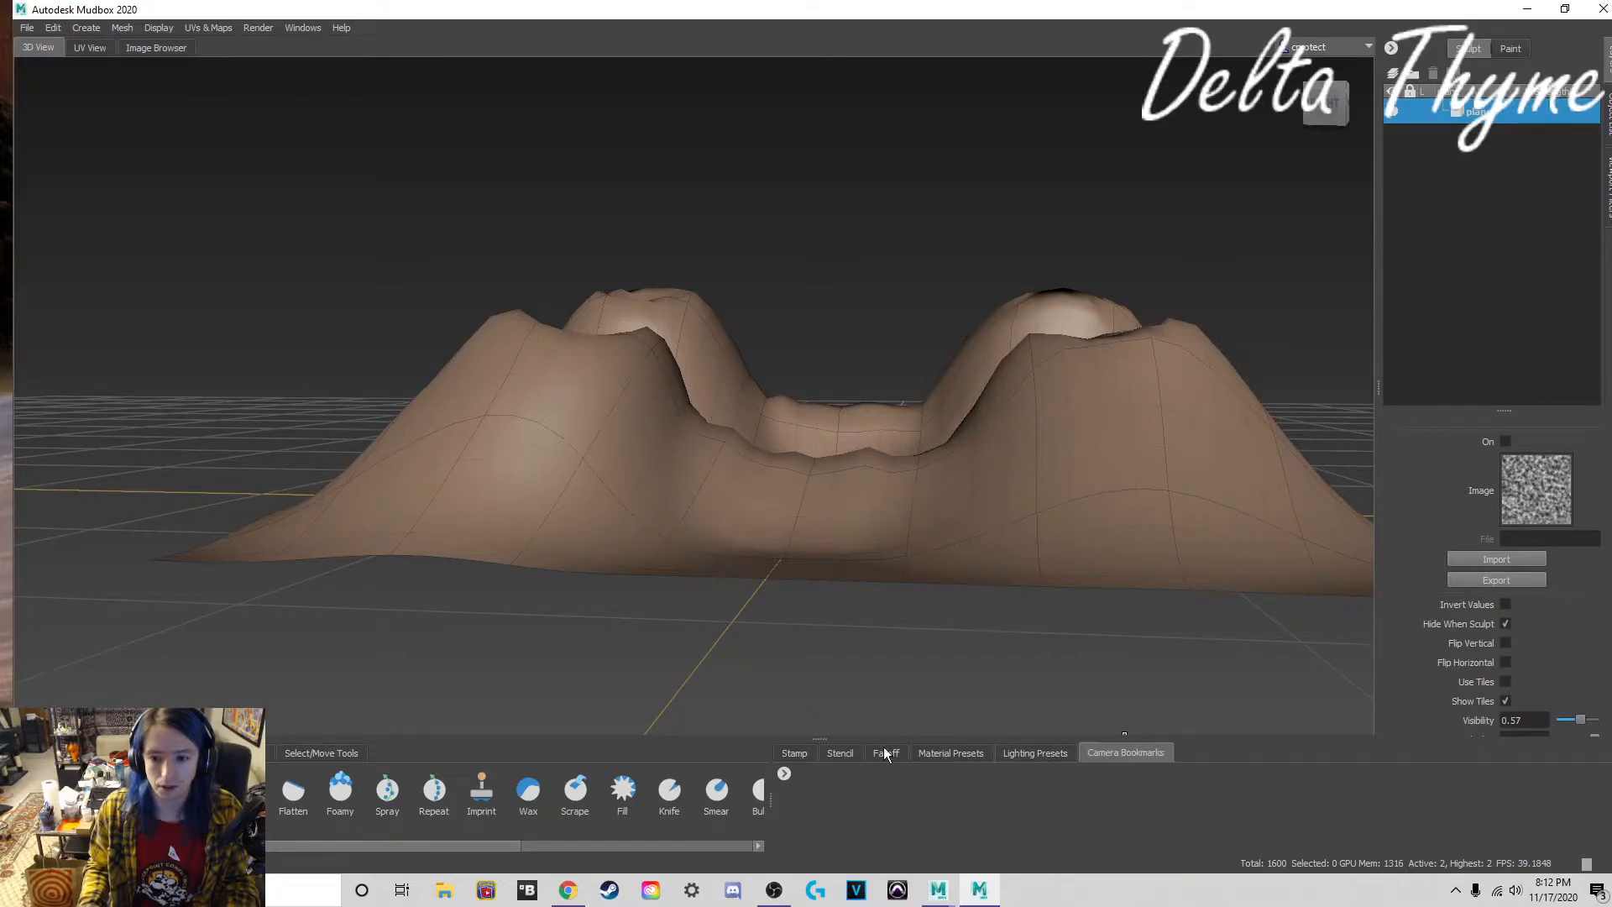
left_click(798, 754)
left_click(850, 790)
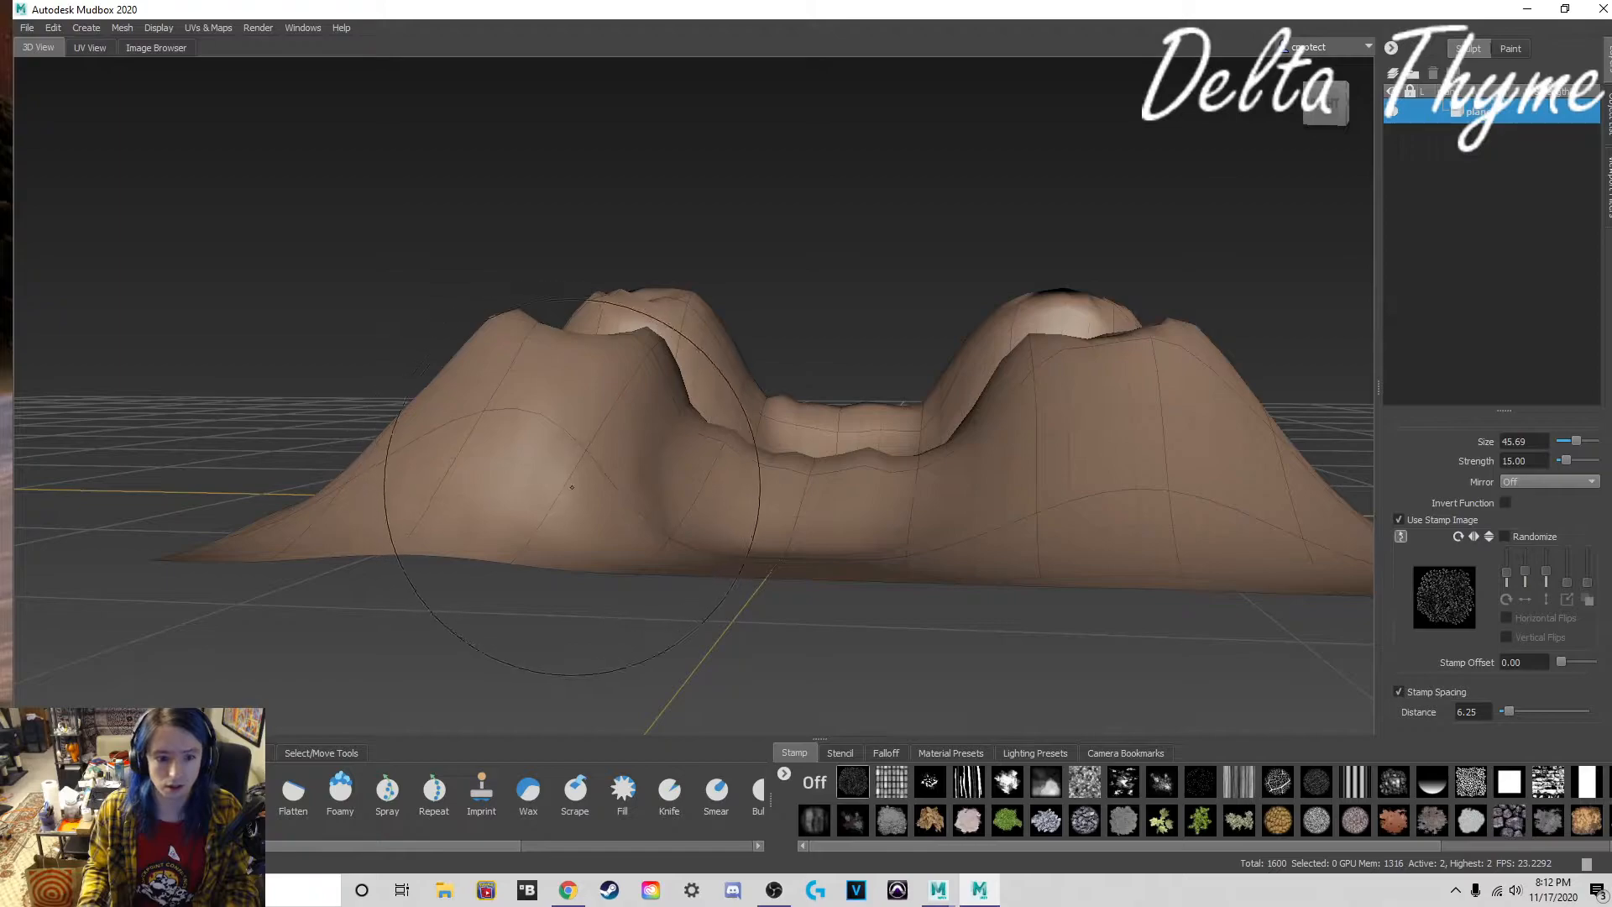
key("ctrl+z")
Step: Choose the Paint Brush and set its color to a slightly richer brown based on one sampled from the terrain
left_click(110, 753)
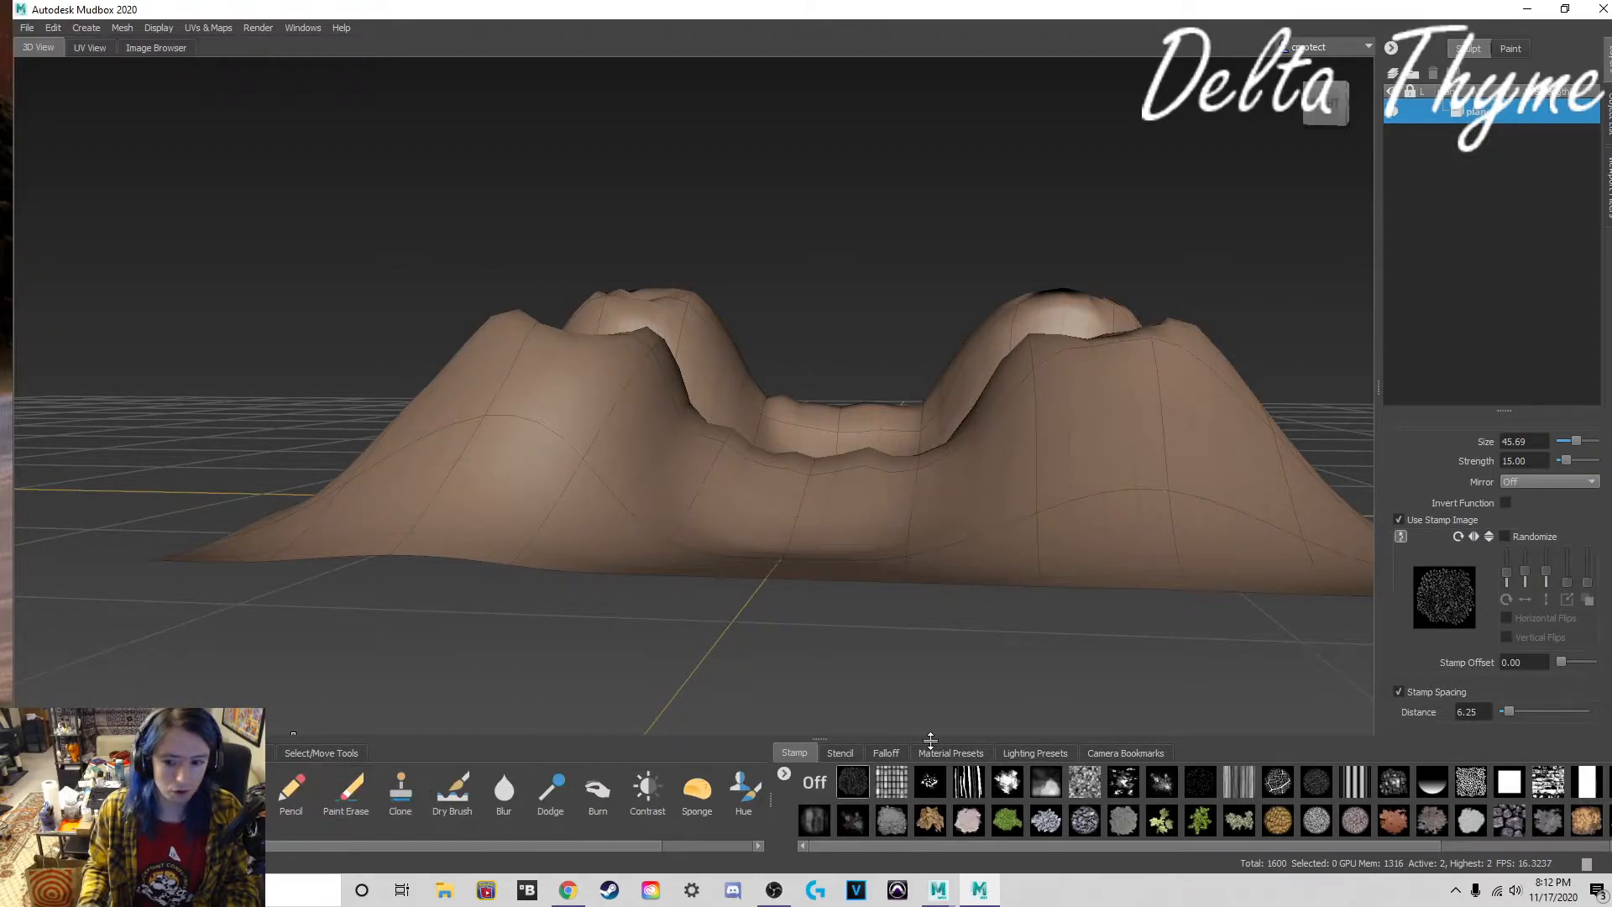
left_click(836, 753)
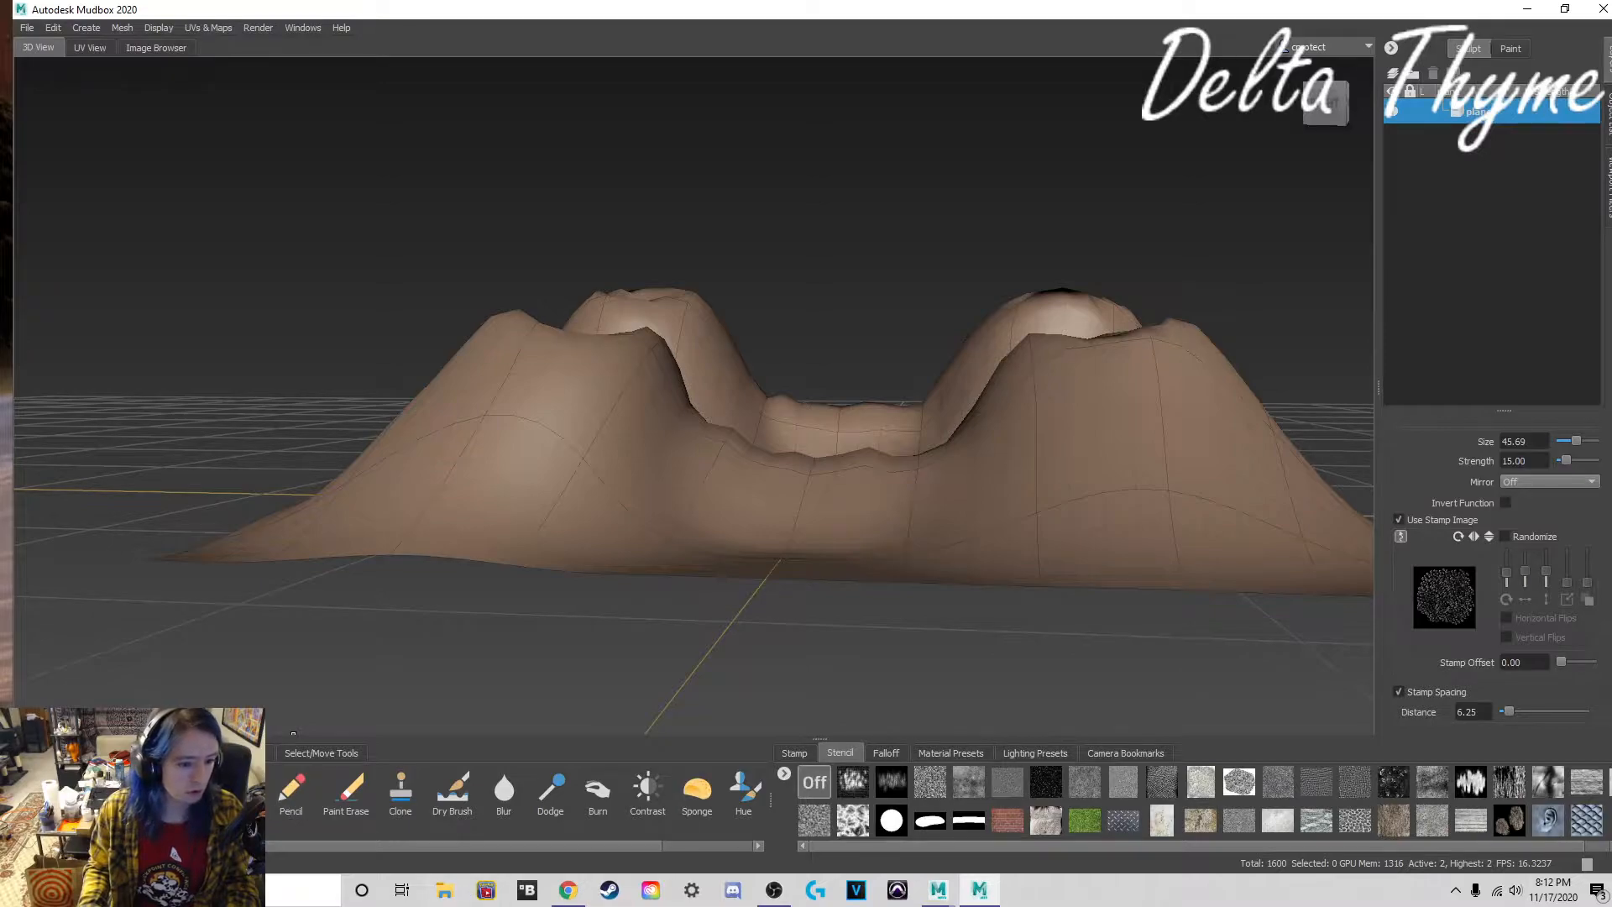
left_click(48, 792)
left_click(1562, 442)
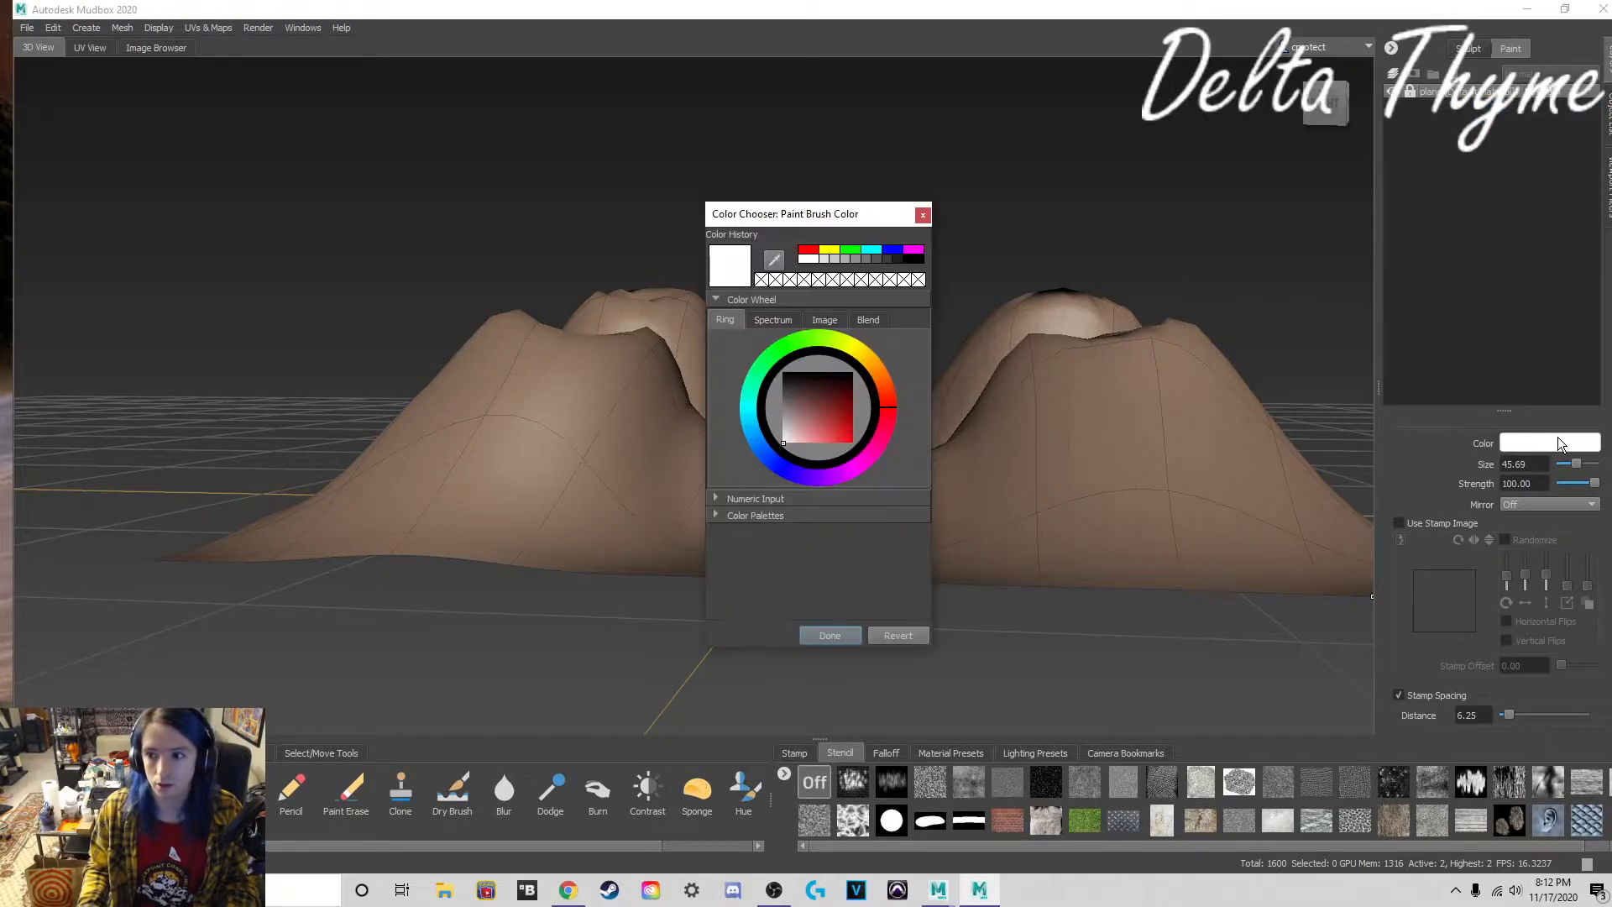
left_click_drag(810, 416, 822, 423)
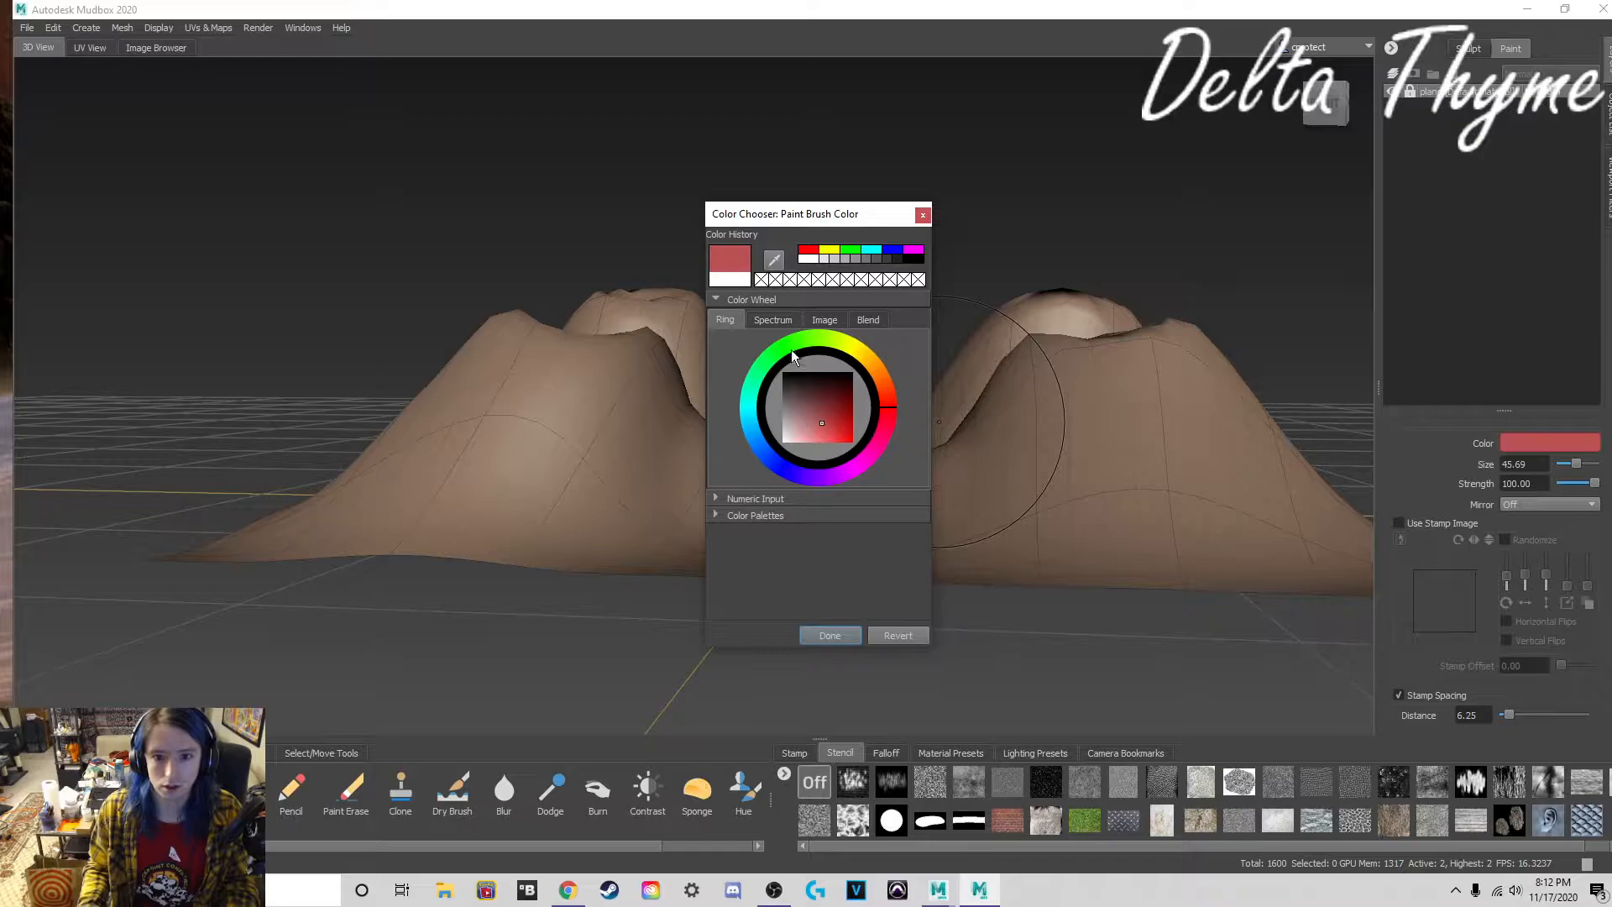
left_click(777, 260)
left_click(1152, 461)
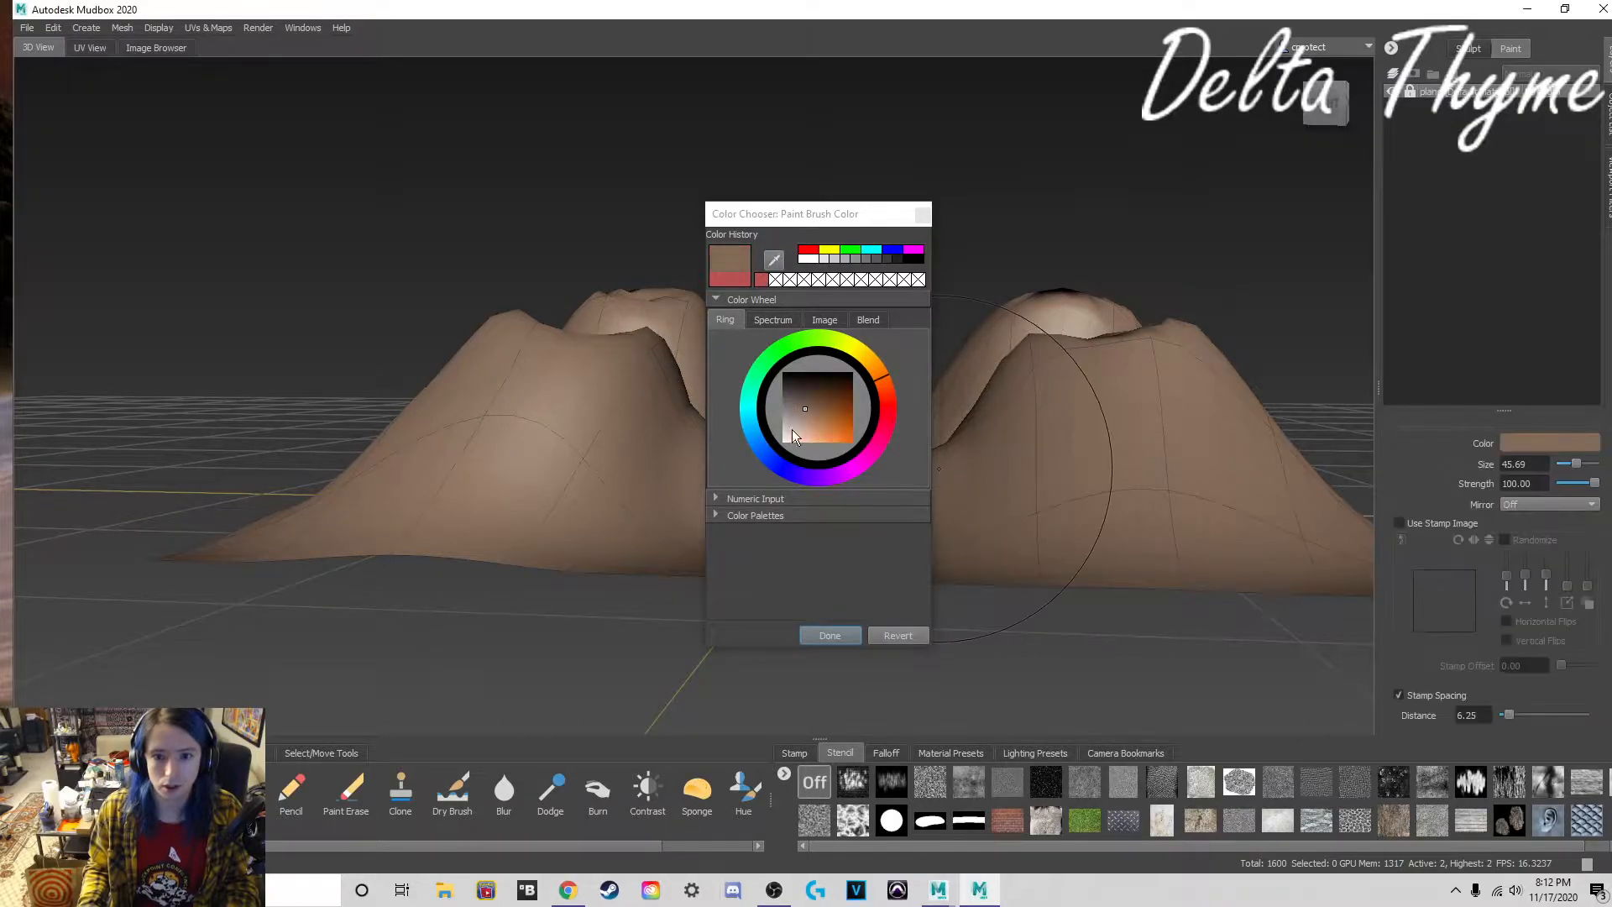
left_click(832, 634)
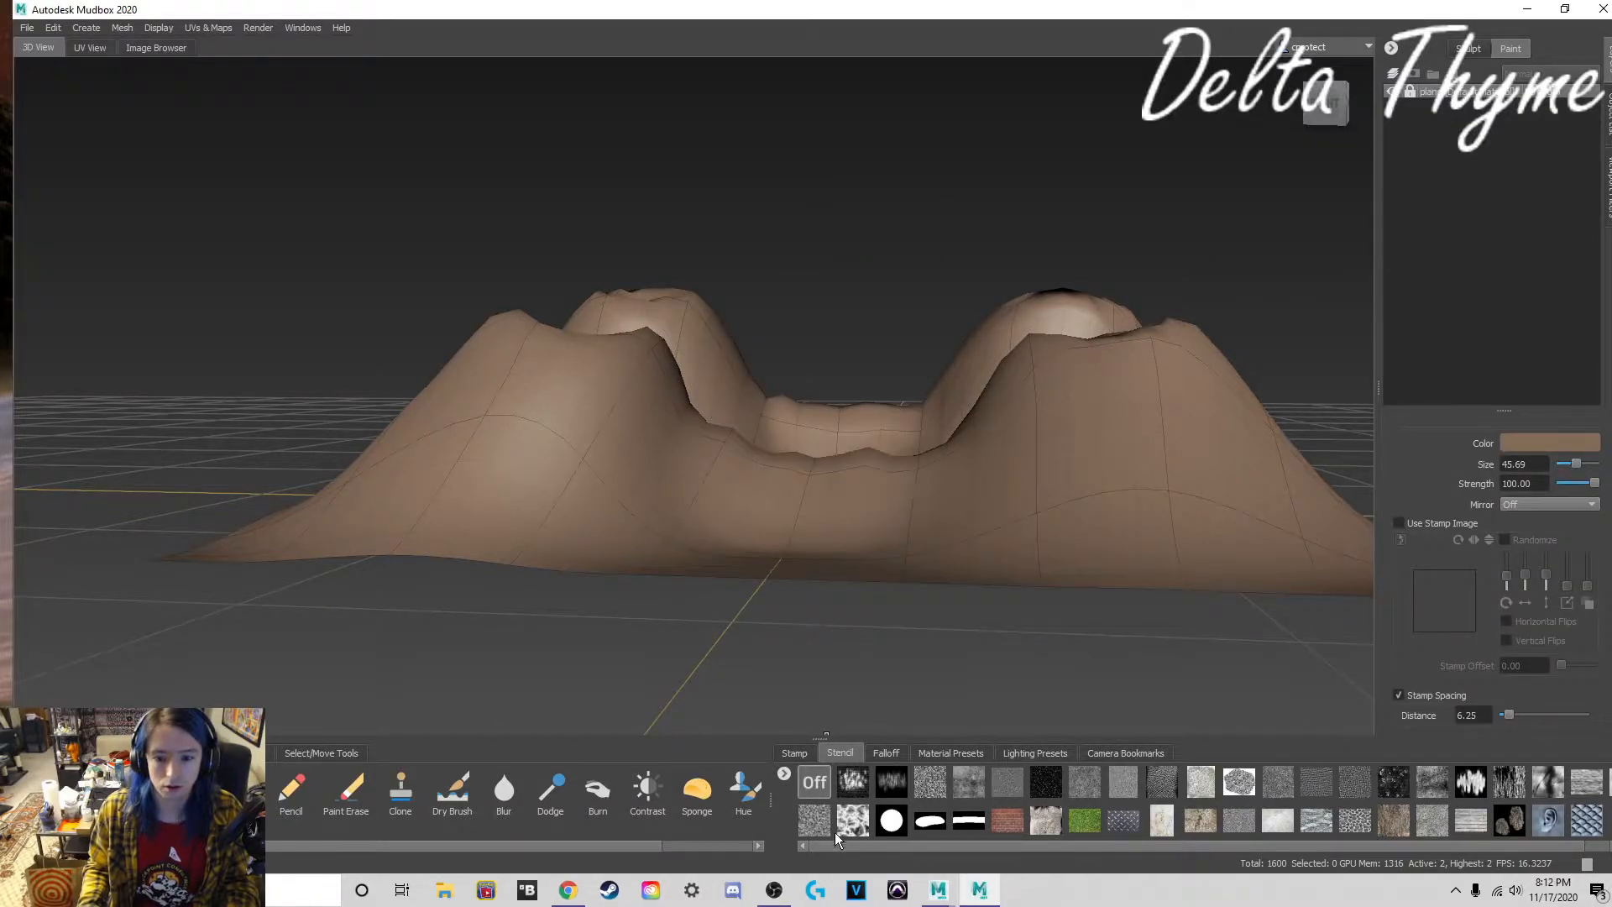
left_click(1530, 440)
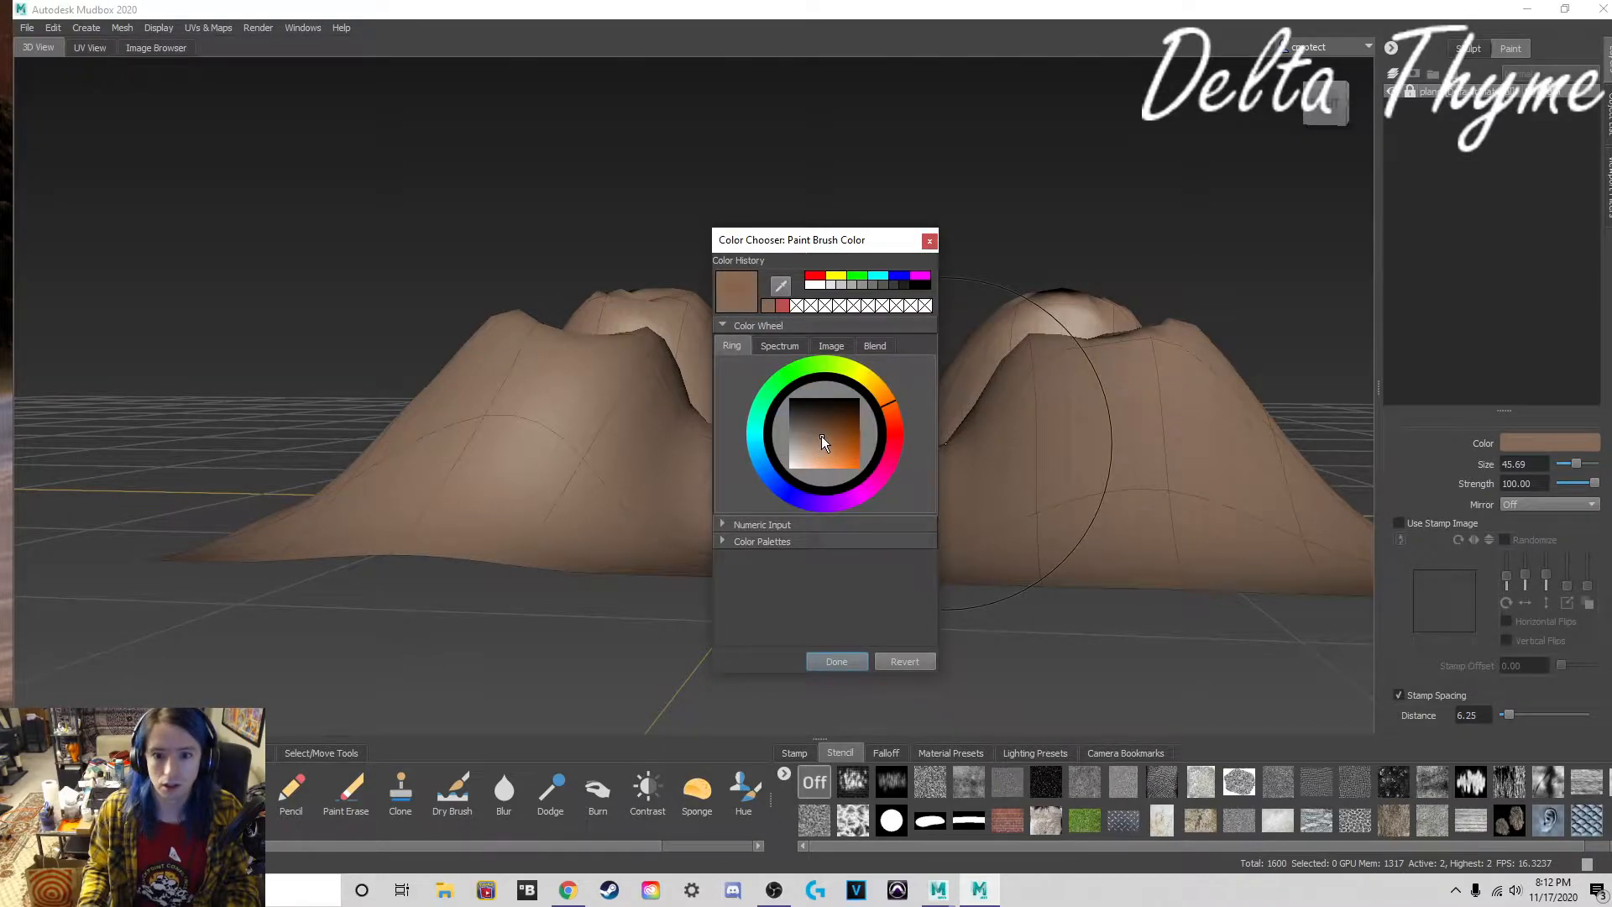
left_click(842, 662)
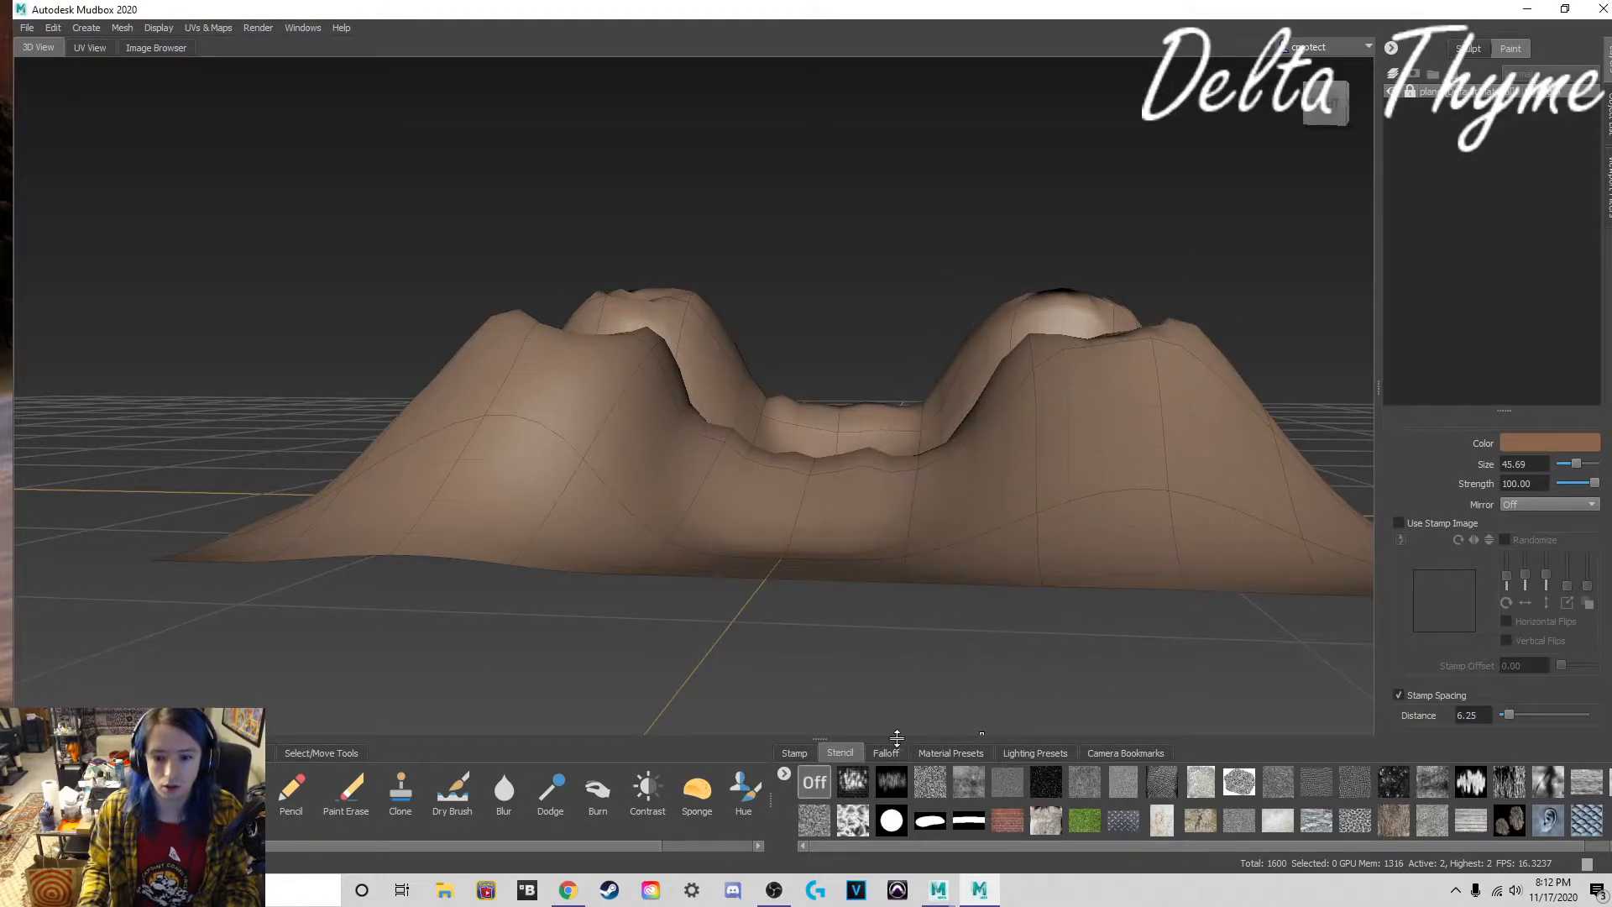
Step: Load the cloudy noise stencil and create Paint Layer 1 on the Diffuse channel at size 2048
left_click(851, 781)
left_click(614, 476)
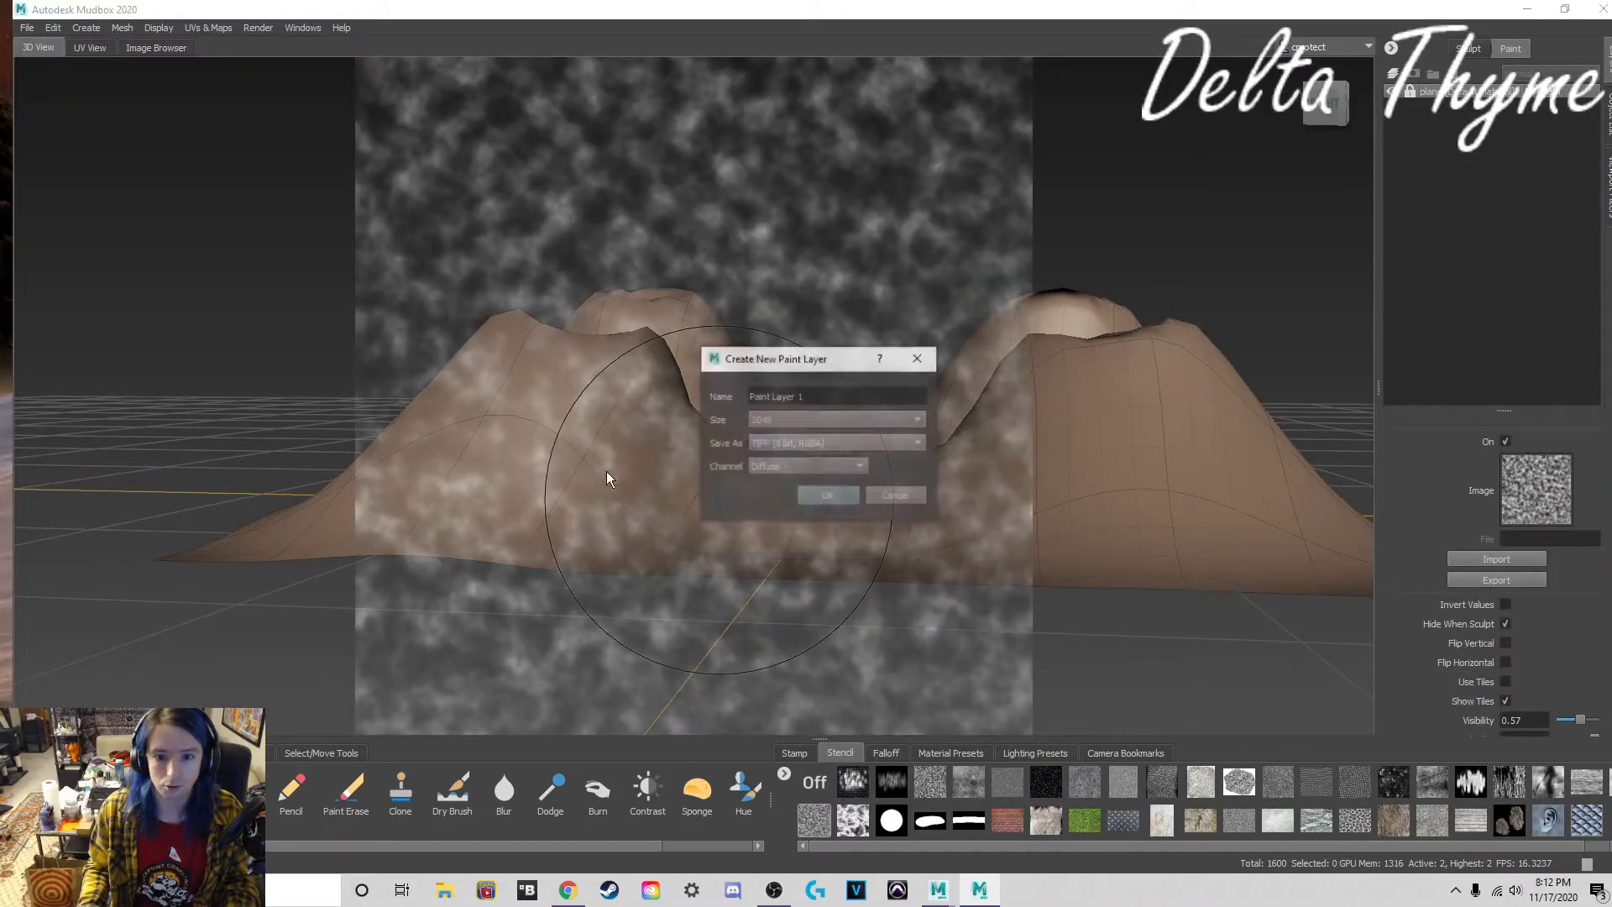
left_click(823, 496)
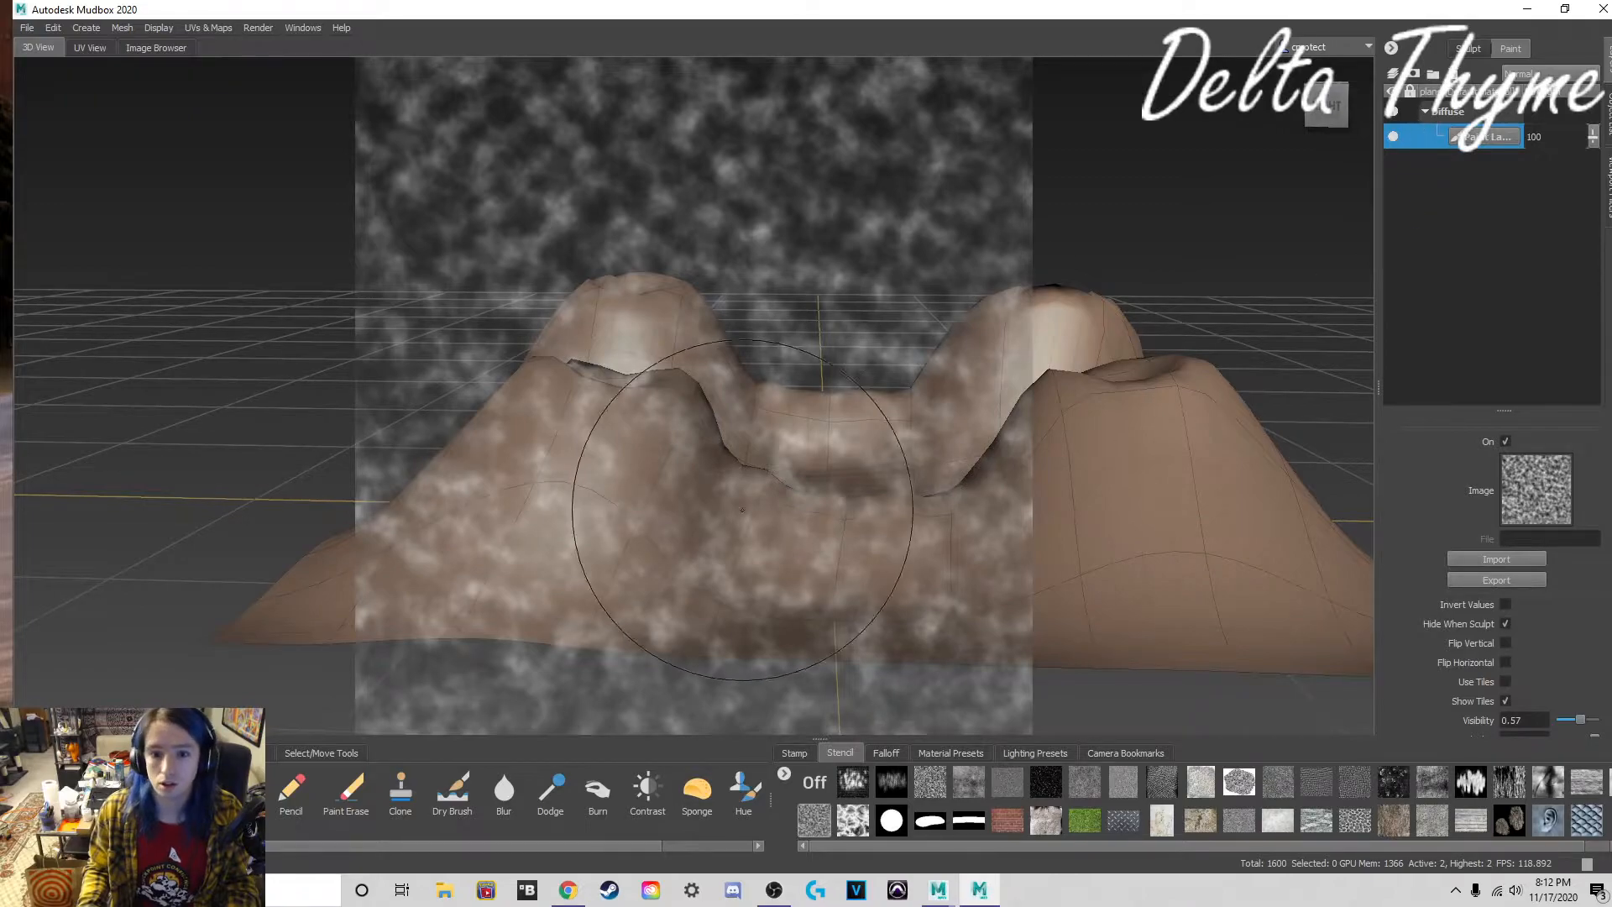
Step: Paint mottled brown through the cloudy stencil over the hillsides and the valley between them
left_click_drag(752, 496, 827, 511, "alt")
mouse_move(743, 542)
left_mouse_down()
mouse_move(606, 481)
mouse_move(666, 503)
mouse_move(471, 386)
mouse_move(521, 303)
mouse_move(588, 286)
left_mouse_up()
mouse_move(941, 508)
left_mouse_down()
mouse_move(834, 644)
mouse_move(702, 504)
mouse_move(784, 478)
mouse_move(699, 577)
left_mouse_up()
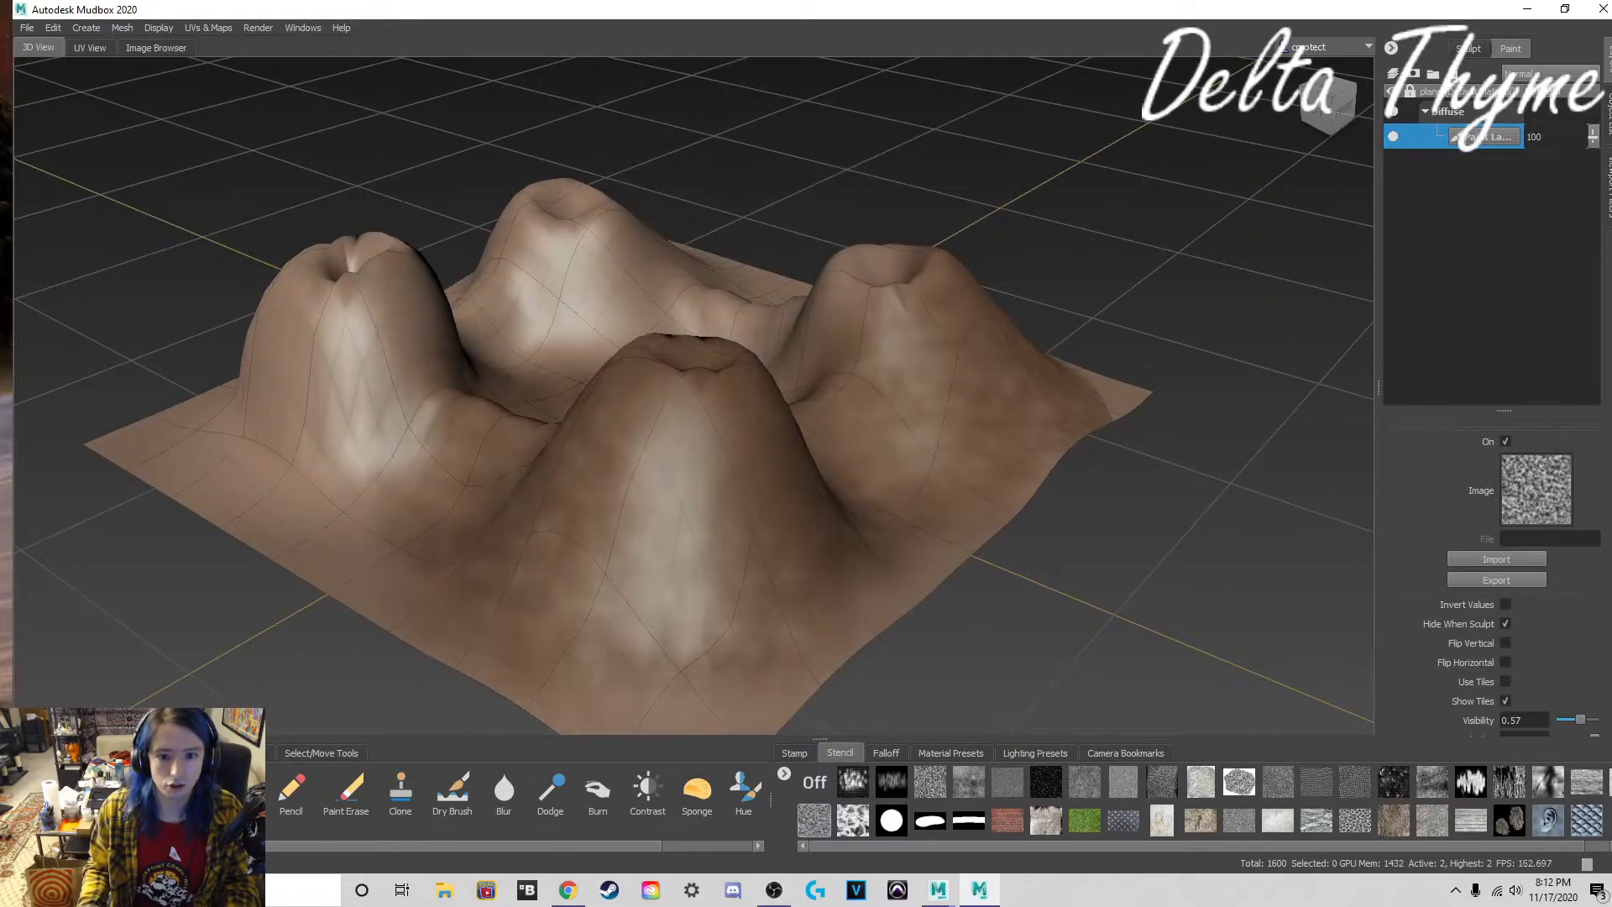
right_click_drag(503, 431, 782, 425, "alt")
mouse_move(782, 426)
left_mouse_down("alt")
mouse_move(722, 525)
mouse_move(612, 467)
mouse_move(488, 596)
mouse_move(434, 621)
mouse_move(588, 521)
mouse_move(809, 414)
mouse_move(765, 326)
mouse_move(713, 479)
mouse_move(678, 277)
mouse_move(743, 374)
left_mouse_up("alt")
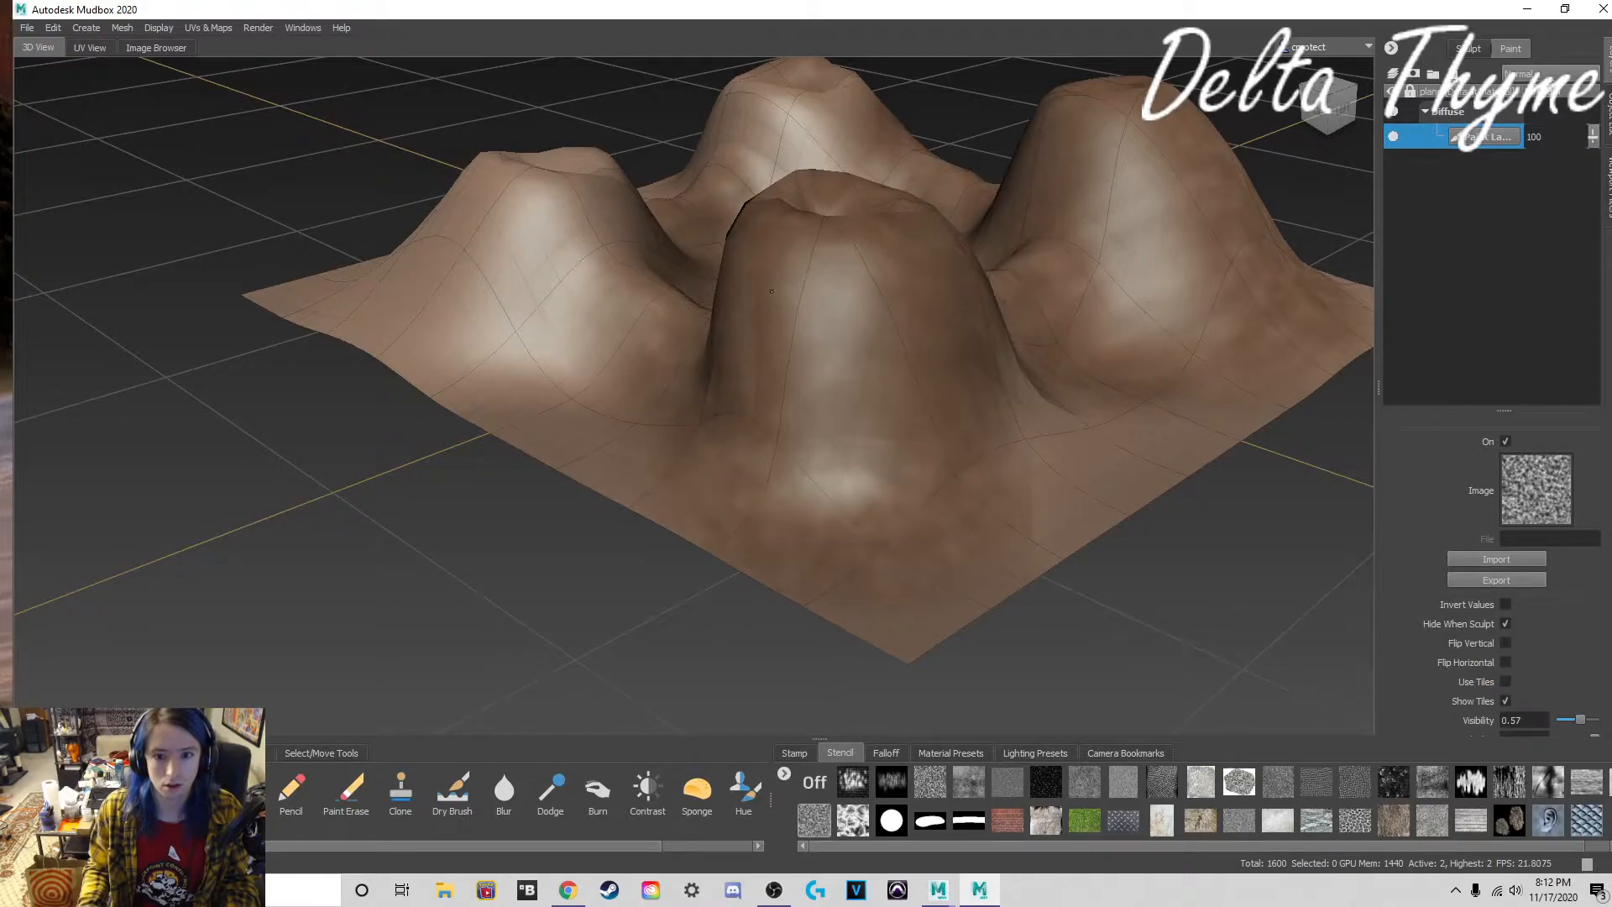
left_click_drag(771, 292, 839, 314)
Step: Cover the remaining hills, slopes and flat edges with more stenciled brown paint from other viewing angles
mouse_move(986, 381)
left_mouse_down("alt")
mouse_move(937, 416)
mouse_move(638, 336)
mouse_move(749, 413)
left_mouse_up("alt")
right_click_drag(799, 416, 643, 399)
mouse_move(643, 399)
left_mouse_down()
mouse_move(917, 392)
mouse_move(707, 290)
mouse_move(558, 326)
mouse_move(777, 480)
left_mouse_up()
mouse_move(701, 407)
left_mouse_down("alt")
mouse_move(759, 431)
mouse_move(825, 430)
mouse_move(835, 398)
mouse_move(749, 444)
mouse_move(538, 390)
mouse_move(838, 483)
mouse_move(827, 470)
left_mouse_up("alt")
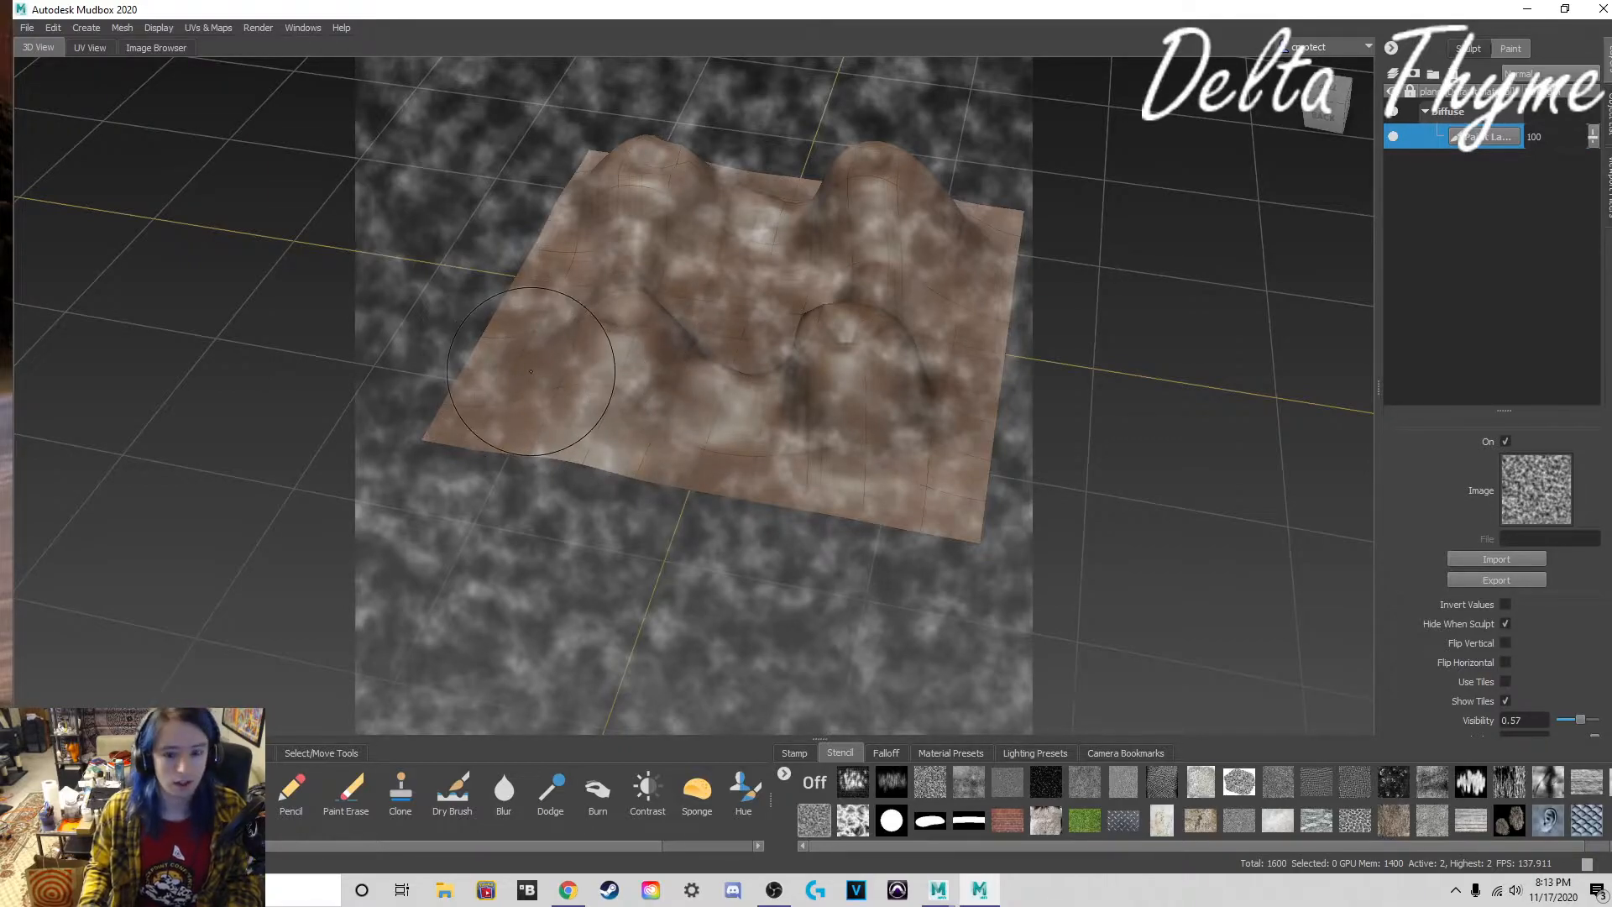
left_click_drag(531, 373, 799, 378, "alt")
mouse_move(630, 356)
left_mouse_down("alt")
mouse_move(738, 362)
mouse_move(701, 387)
mouse_move(768, 324)
mouse_move(886, 419)
mouse_move(854, 267)
mouse_move(672, 220)
mouse_move(891, 311)
mouse_move(941, 454)
left_mouse_up("alt")
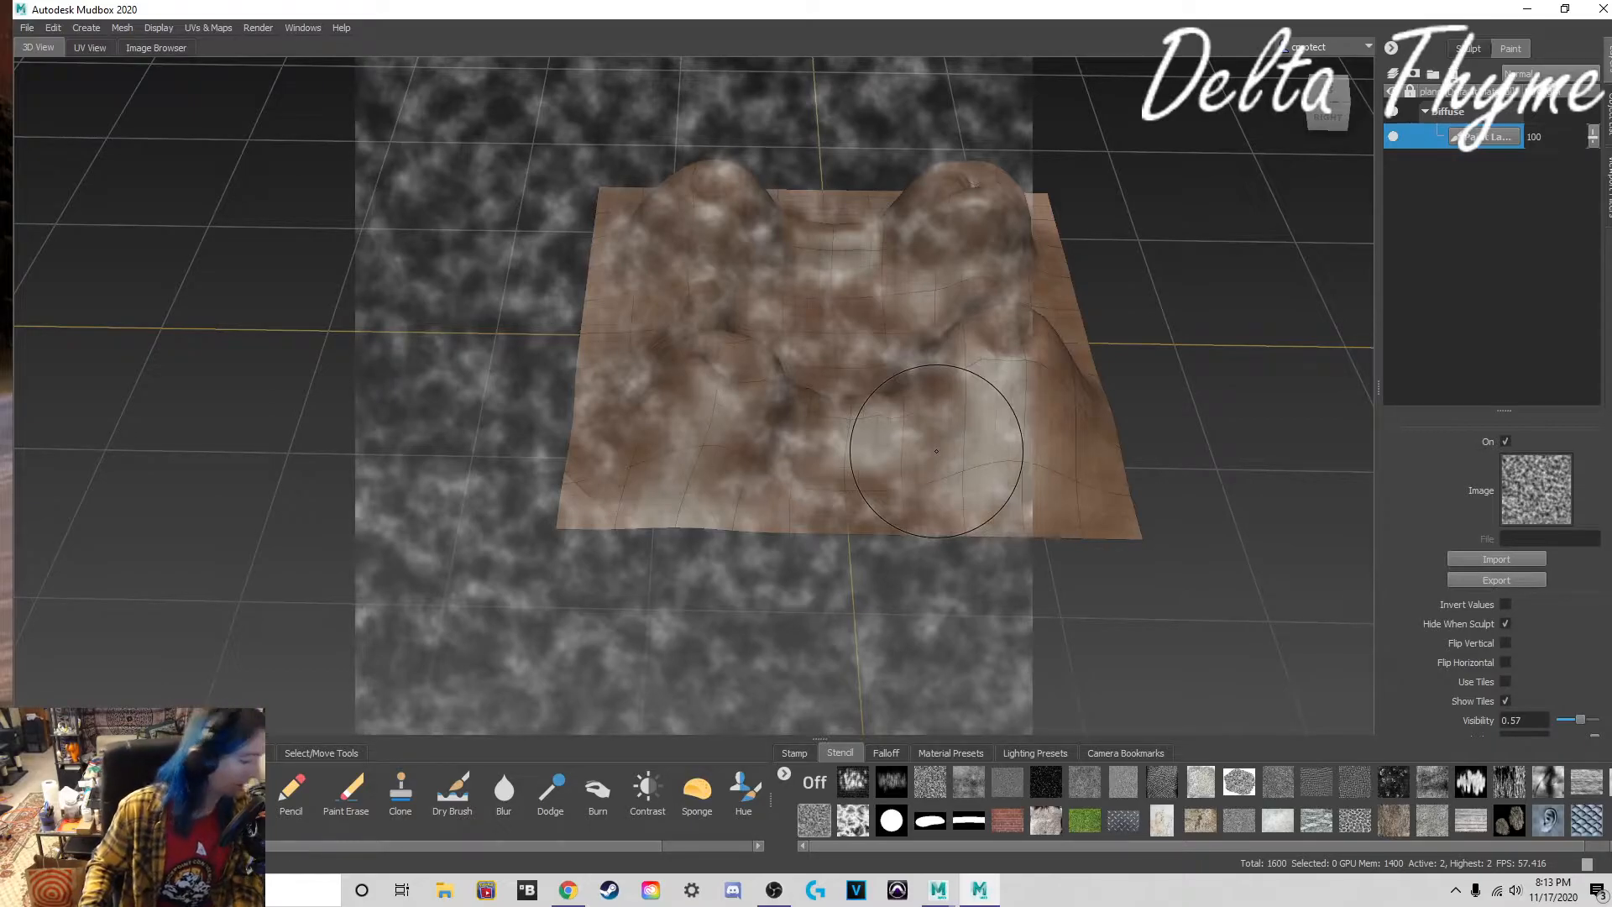
mouse_move(923, 425)
left_mouse_down("alt")
mouse_move(504, 373)
mouse_move(492, 399)
left_mouse_up("alt")
mouse_move(693, 487)
left_mouse_down()
mouse_move(810, 427)
mouse_move(764, 391)
mouse_move(878, 401)
left_mouse_up()
mouse_move(646, 471)
left_mouse_down()
mouse_move(638, 420)
mouse_move(701, 386)
mouse_move(794, 398)
left_mouse_up()
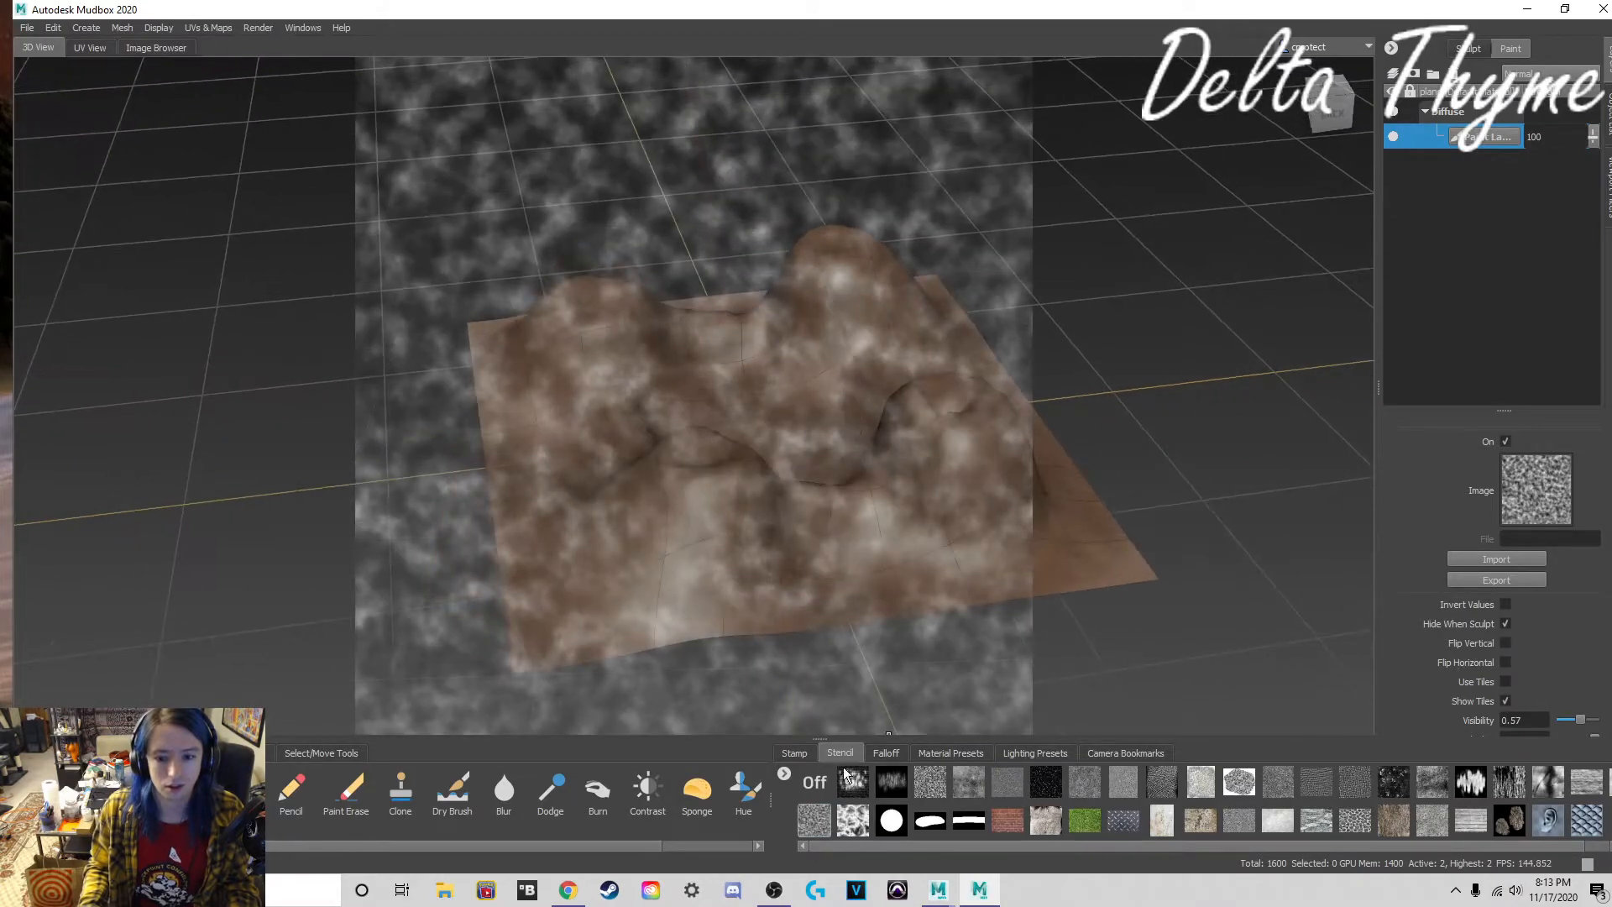
Step: Turn off the stencil and examine the painted hills and valley from all around, including close up
left_click(820, 779)
left_click_drag(790, 470, 1038, 420, "alt")
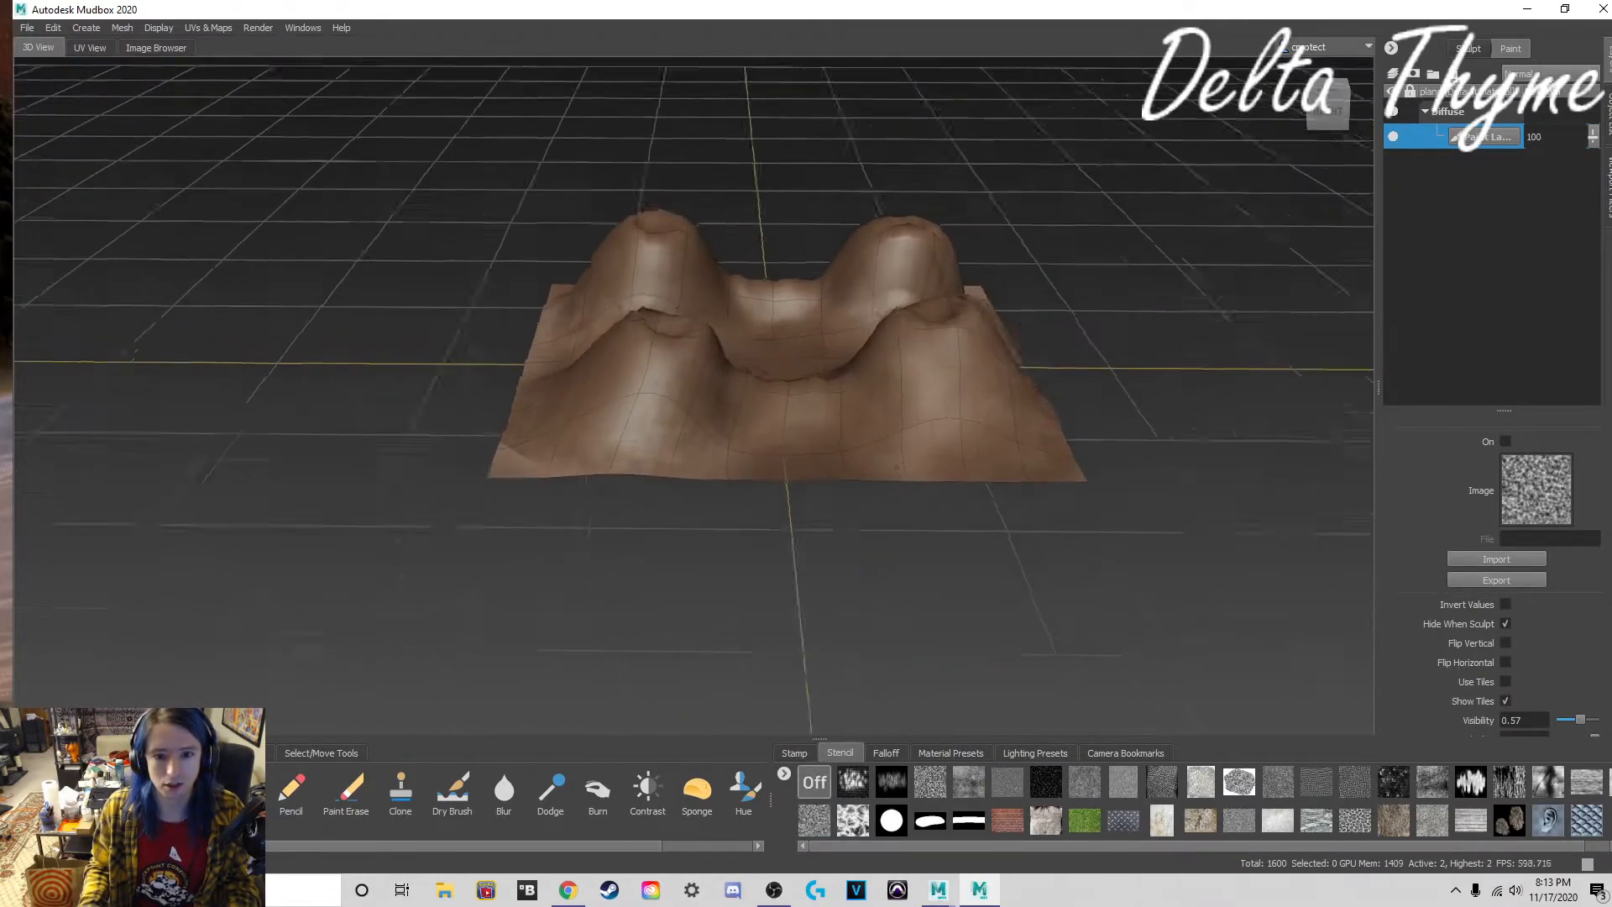
middle_click_drag(1045, 382, 663, 487, "alt")
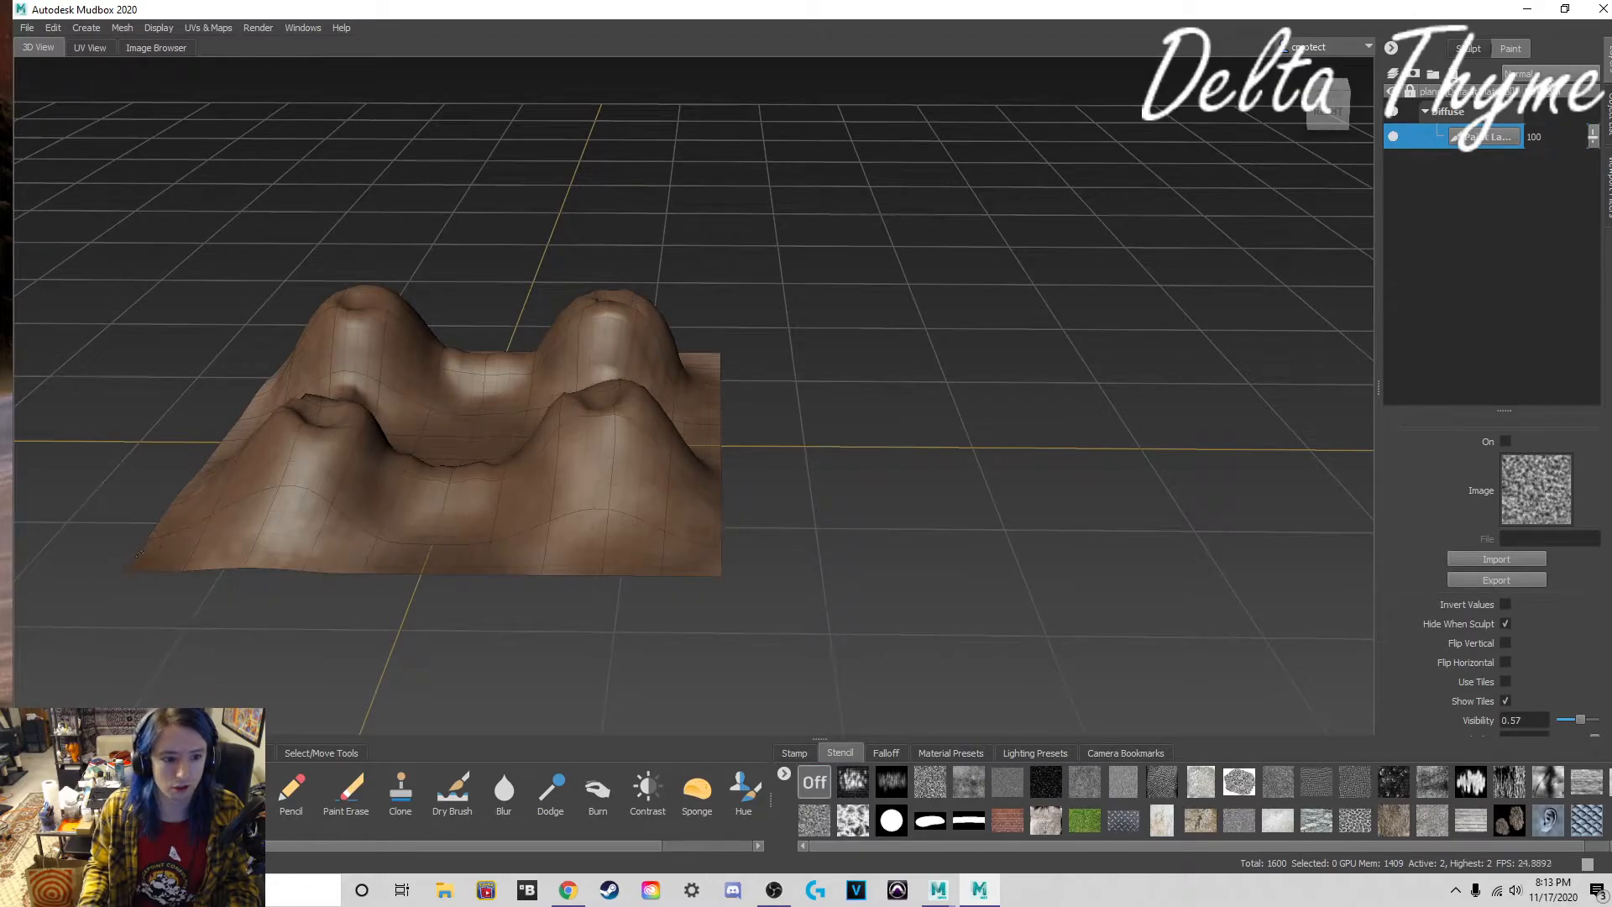
left_click_drag(718, 370, 839, 391, "alt")
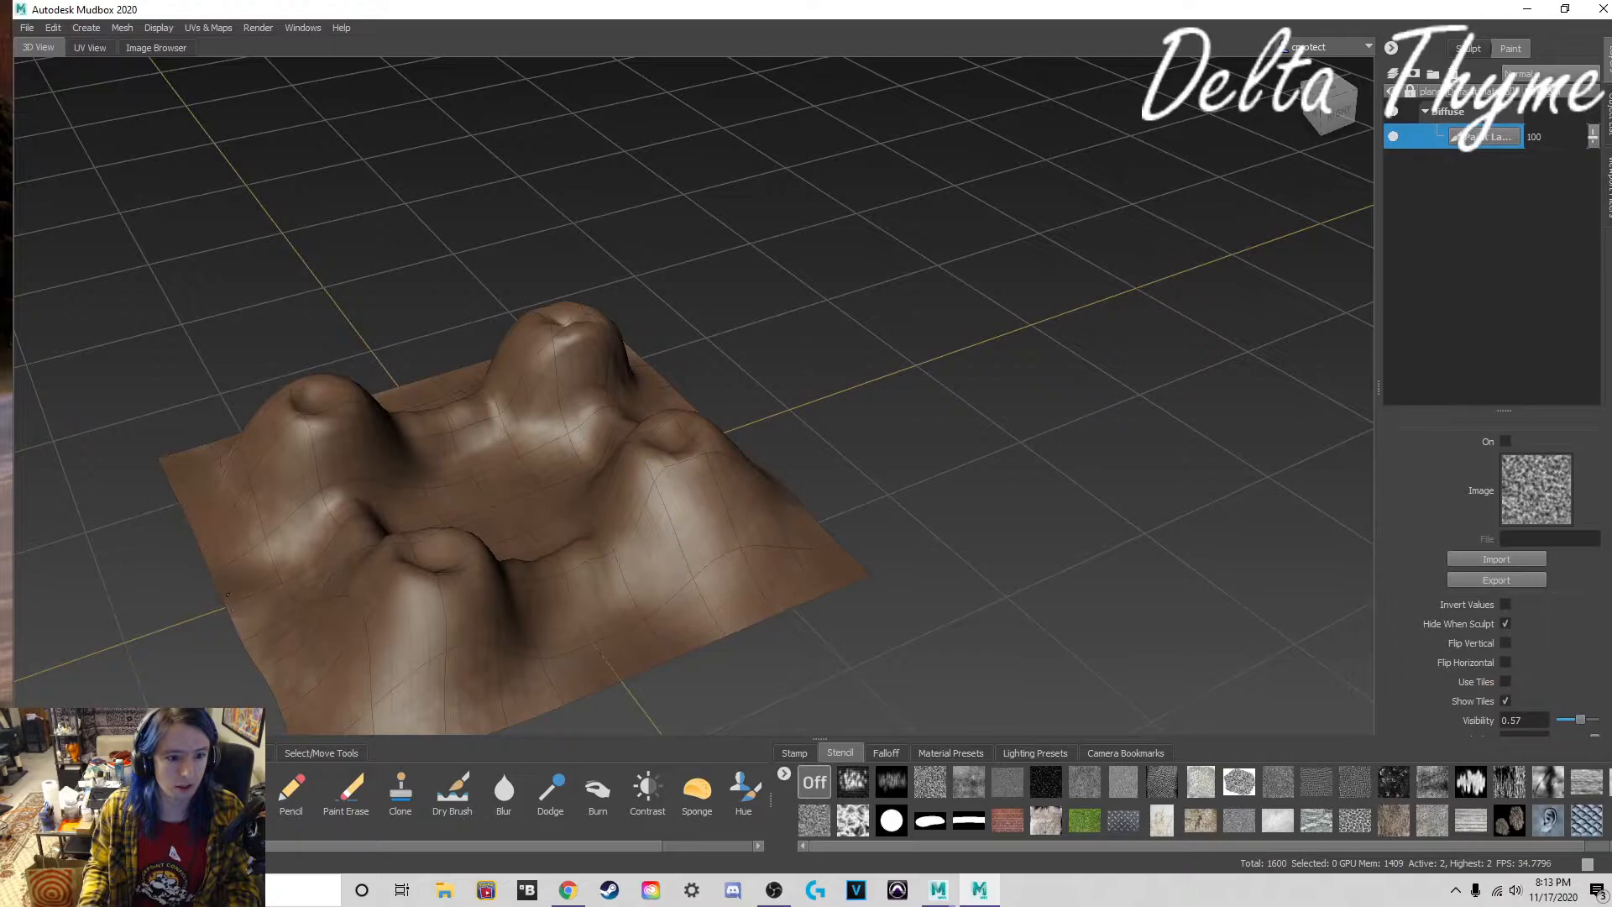
left_click_drag(739, 403, 933, 323, "alt")
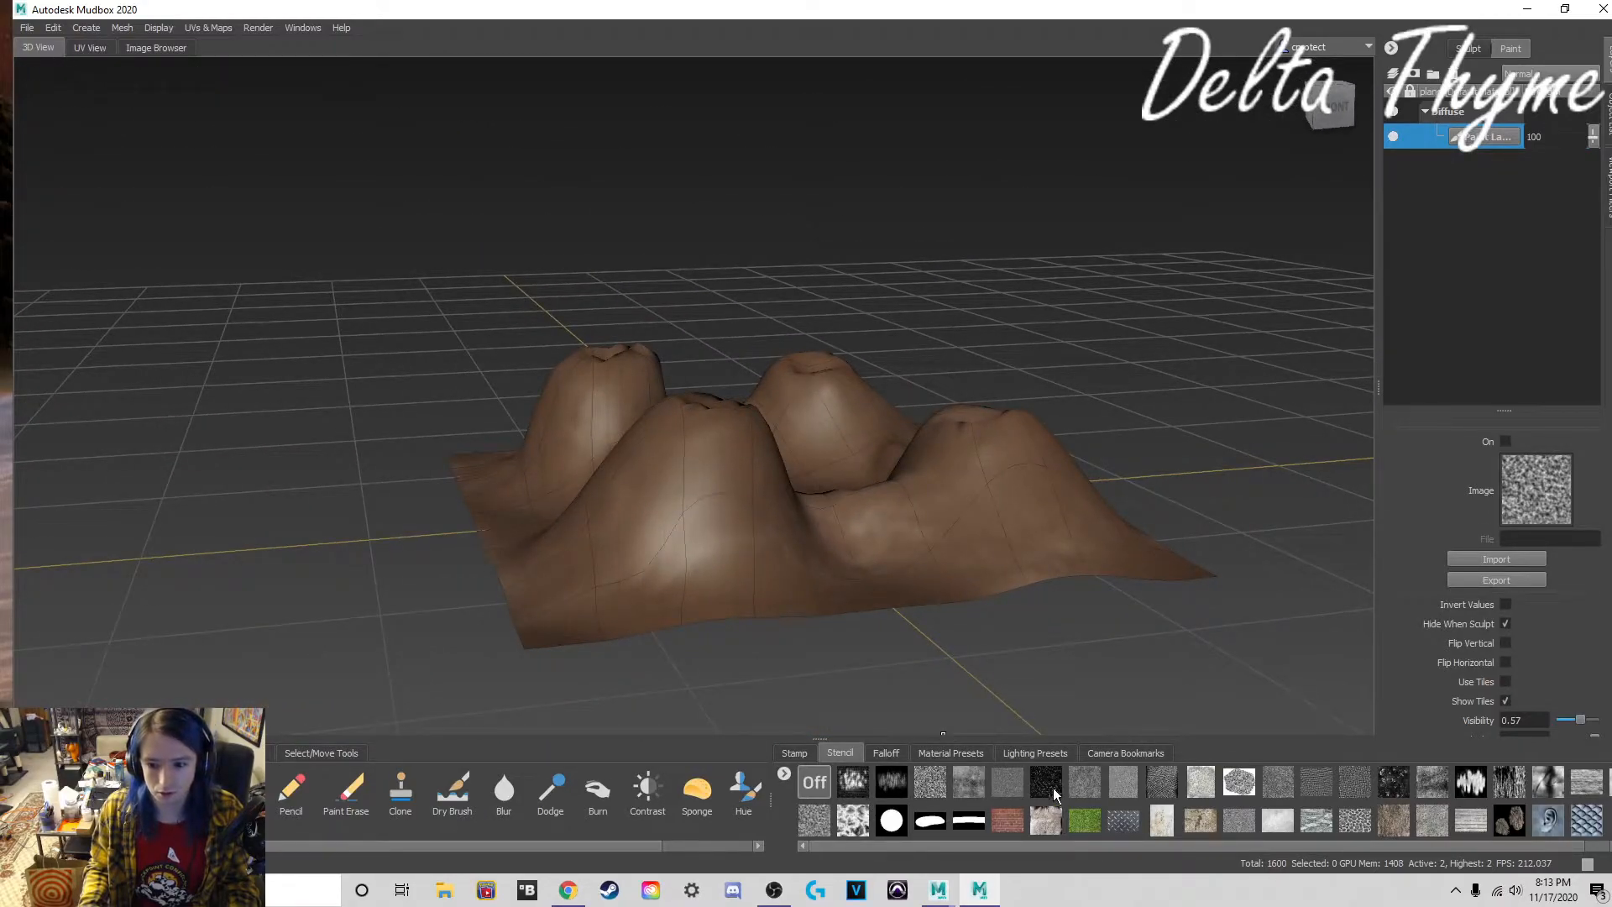
left_click_drag(965, 588, 796, 543, "alt")
middle_click_drag(795, 544, 888, 616, "alt")
mouse_move(888, 616)
right_mouse_down("alt")
mouse_move(957, 630)
mouse_move(806, 571)
right_mouse_up("alt")
mouse_move(781, 546)
left_mouse_down("alt")
mouse_move(626, 634)
mouse_move(570, 605)
left_mouse_up("alt")
right_click_drag(572, 576, 1223, 605, "alt")
mouse_move(520, 605)
middle_mouse_down("alt")
mouse_move(741, 478)
mouse_move(785, 401)
middle_mouse_up("alt")
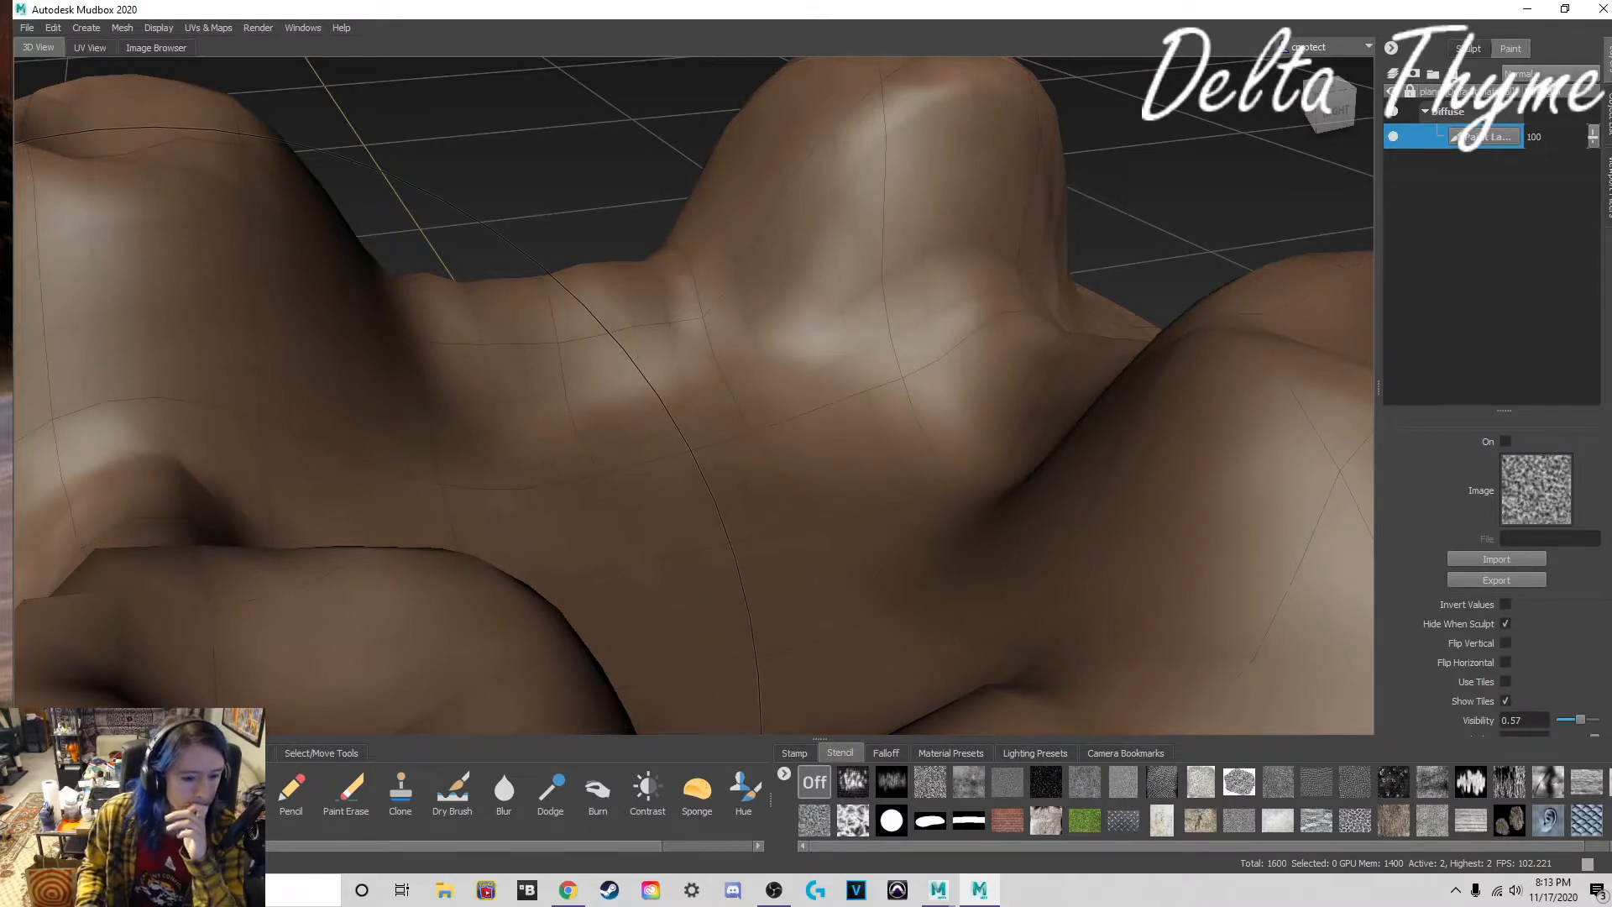
Step: Reload the cloudy noise stencil and switch from painting back to the Sculpt brush
scroll(348, 766, "left", 5)
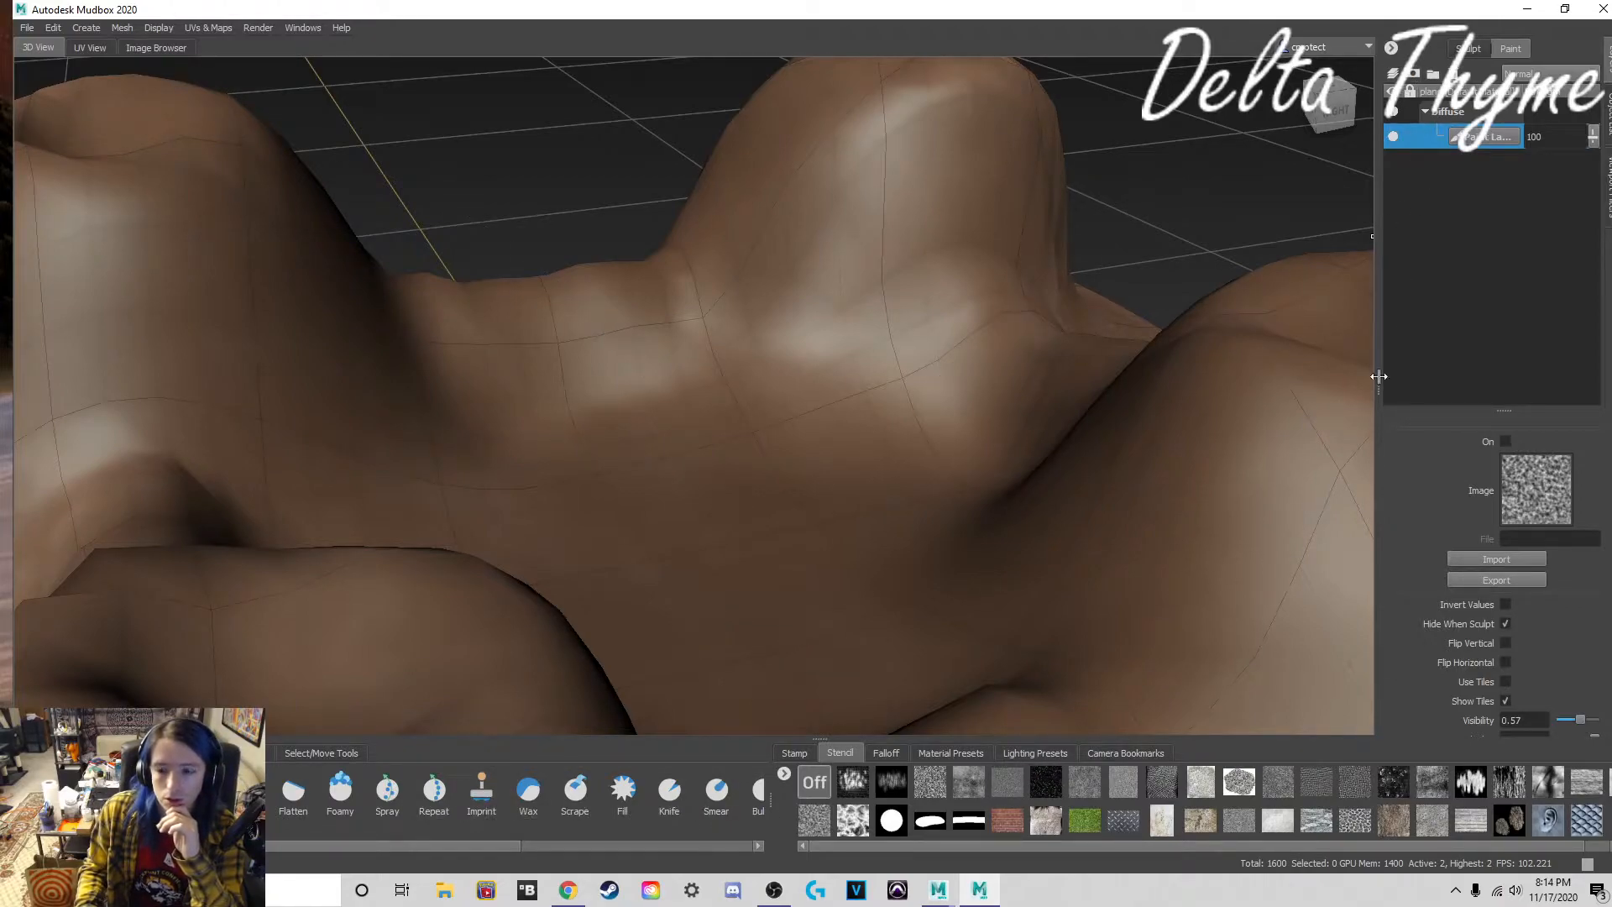
left_click(812, 823)
left_click(693, 511)
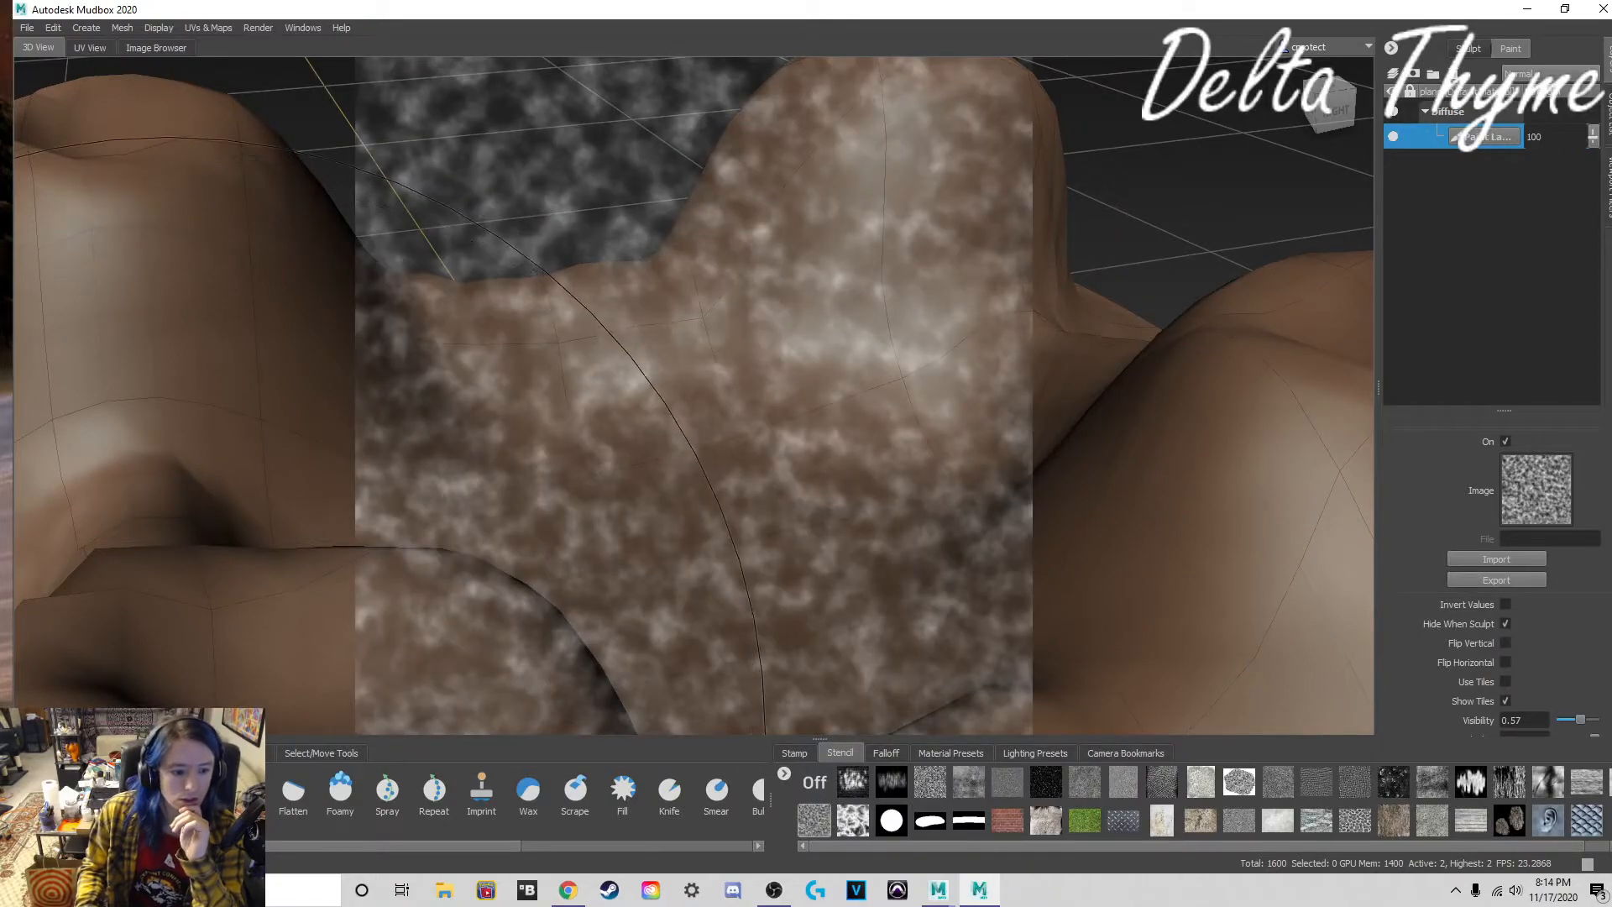
left_click(58, 792)
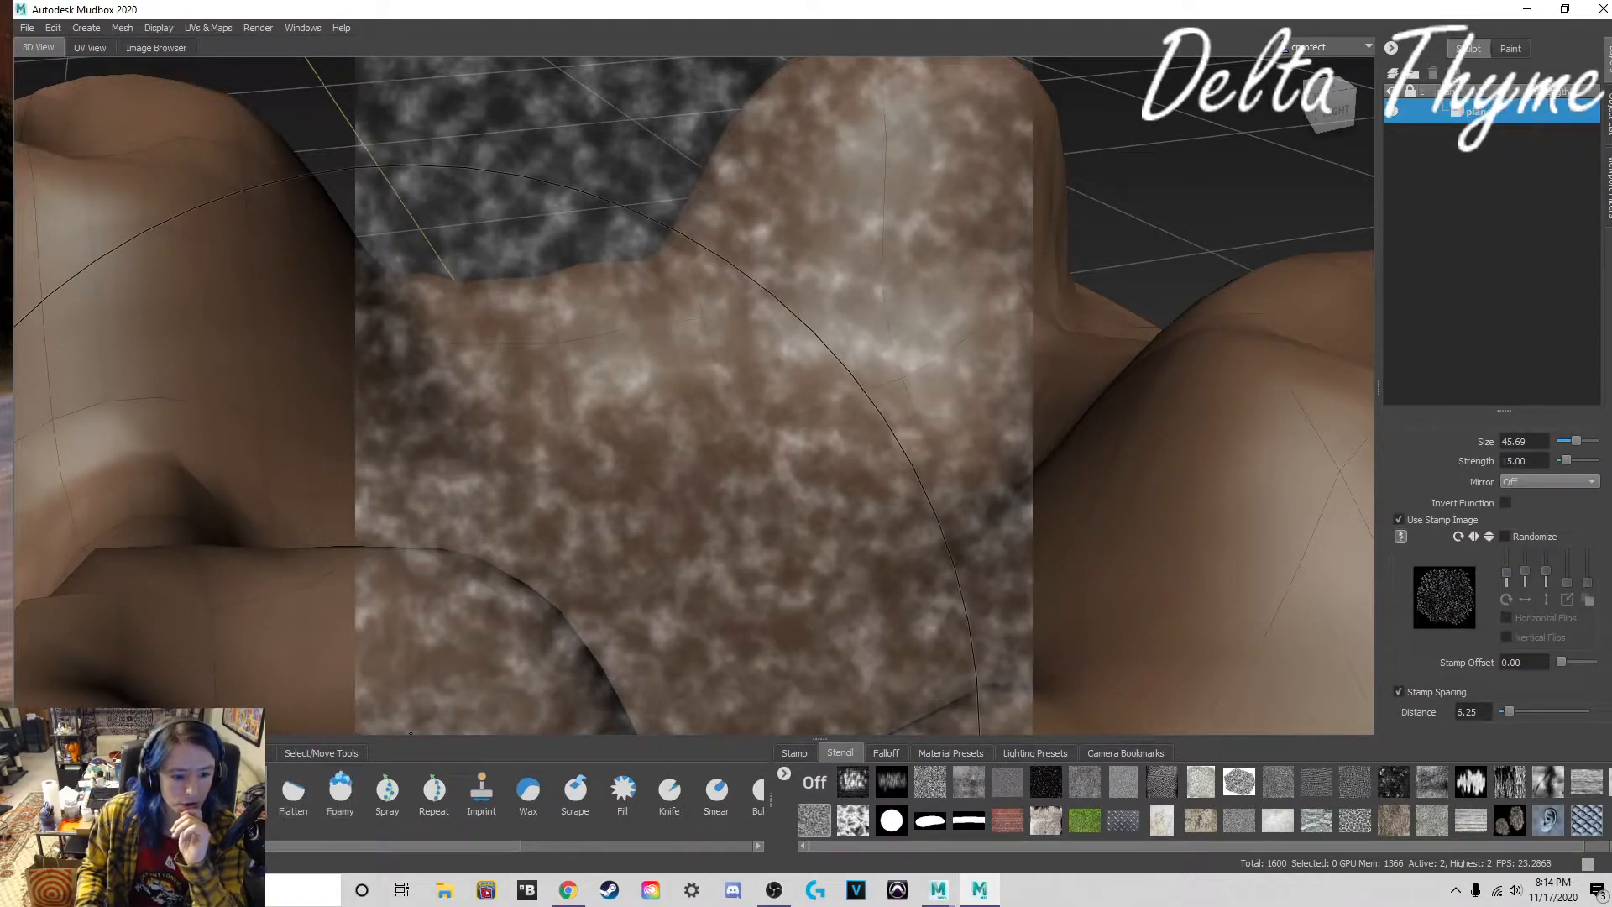
Step: Choose the Wax tool and apply a stroke through the cloudy stencil in the valley between the hills
left_click_drag(440, 843, 674, 836)
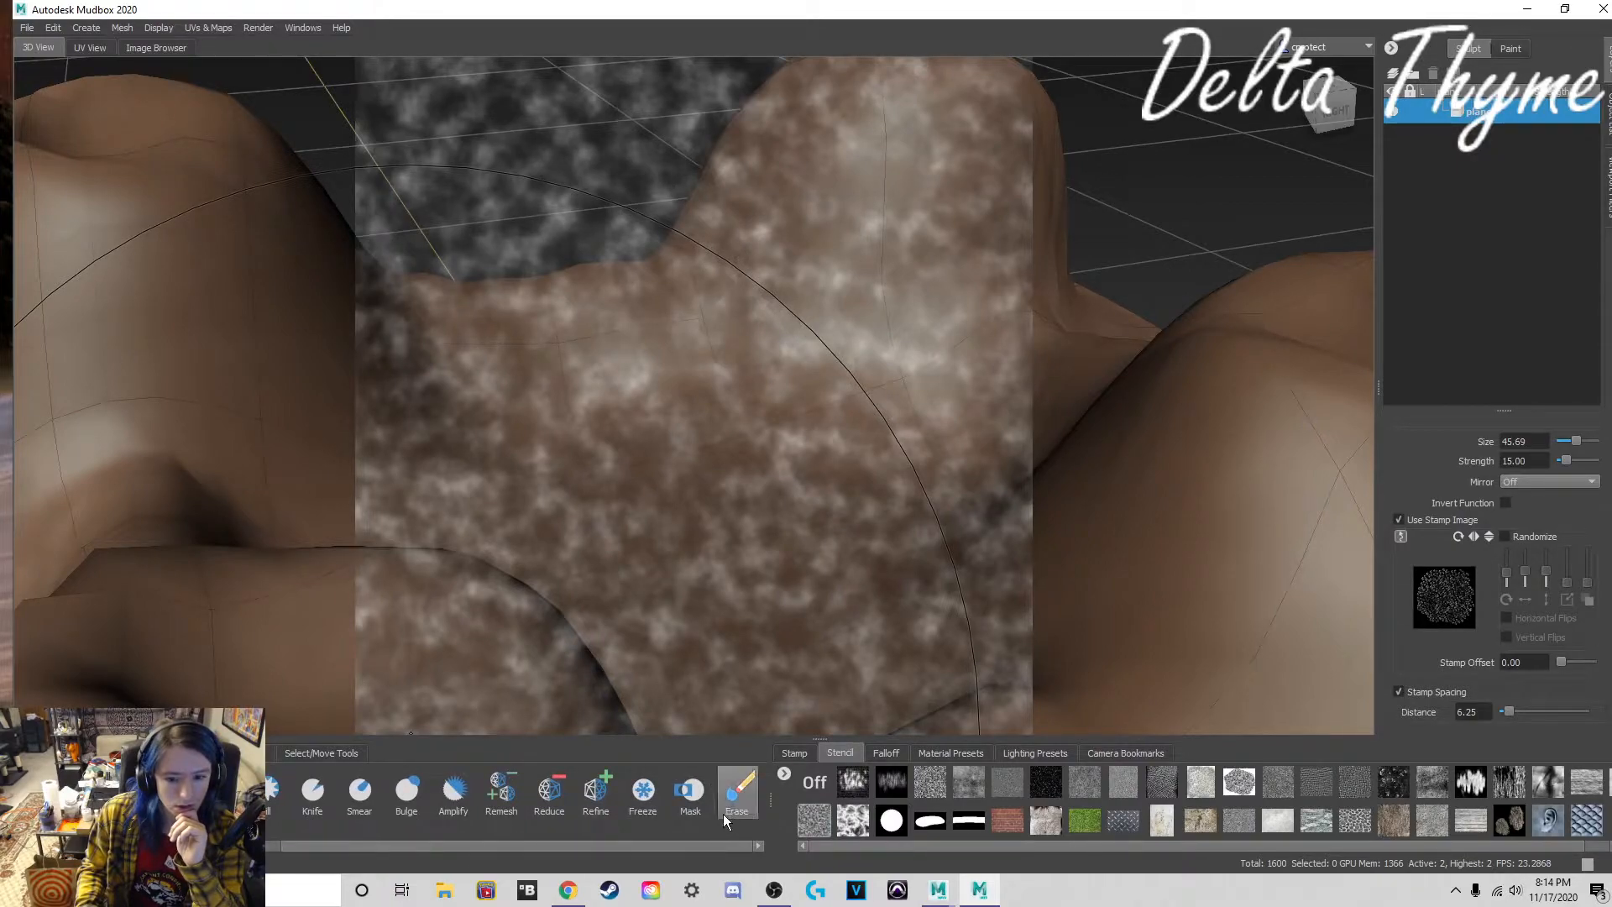
left_click_drag(365, 839, 274, 799)
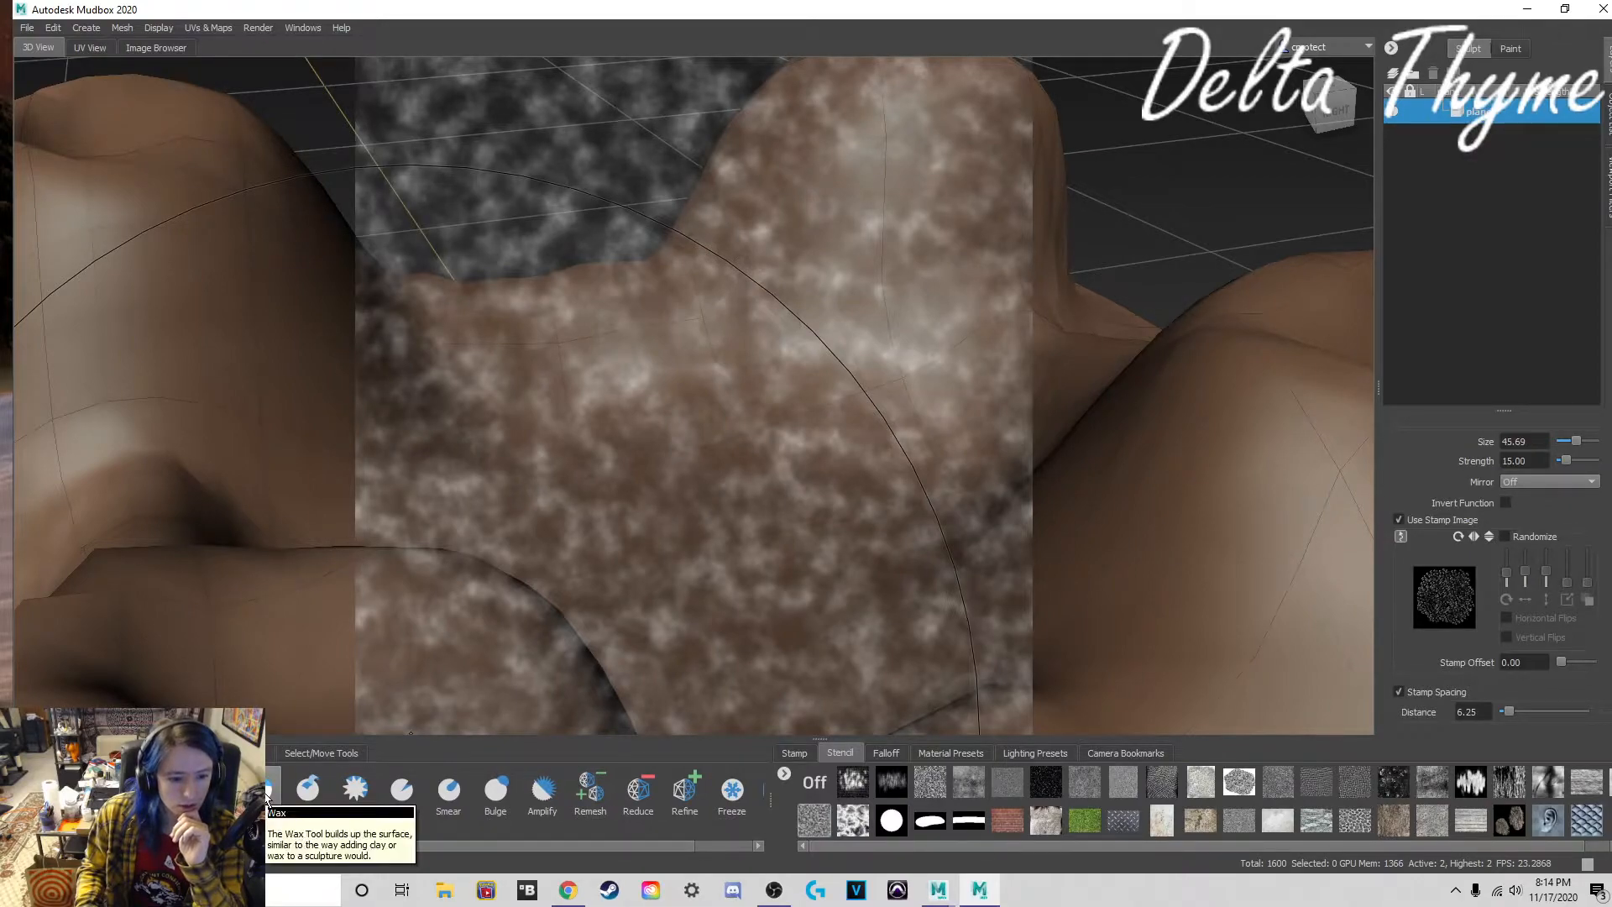
left_click(266, 799)
mouse_move(646, 512)
left_mouse_down()
mouse_move(695, 471)
mouse_move(675, 521)
left_mouse_up()
scroll(674, 522, "down", 5)
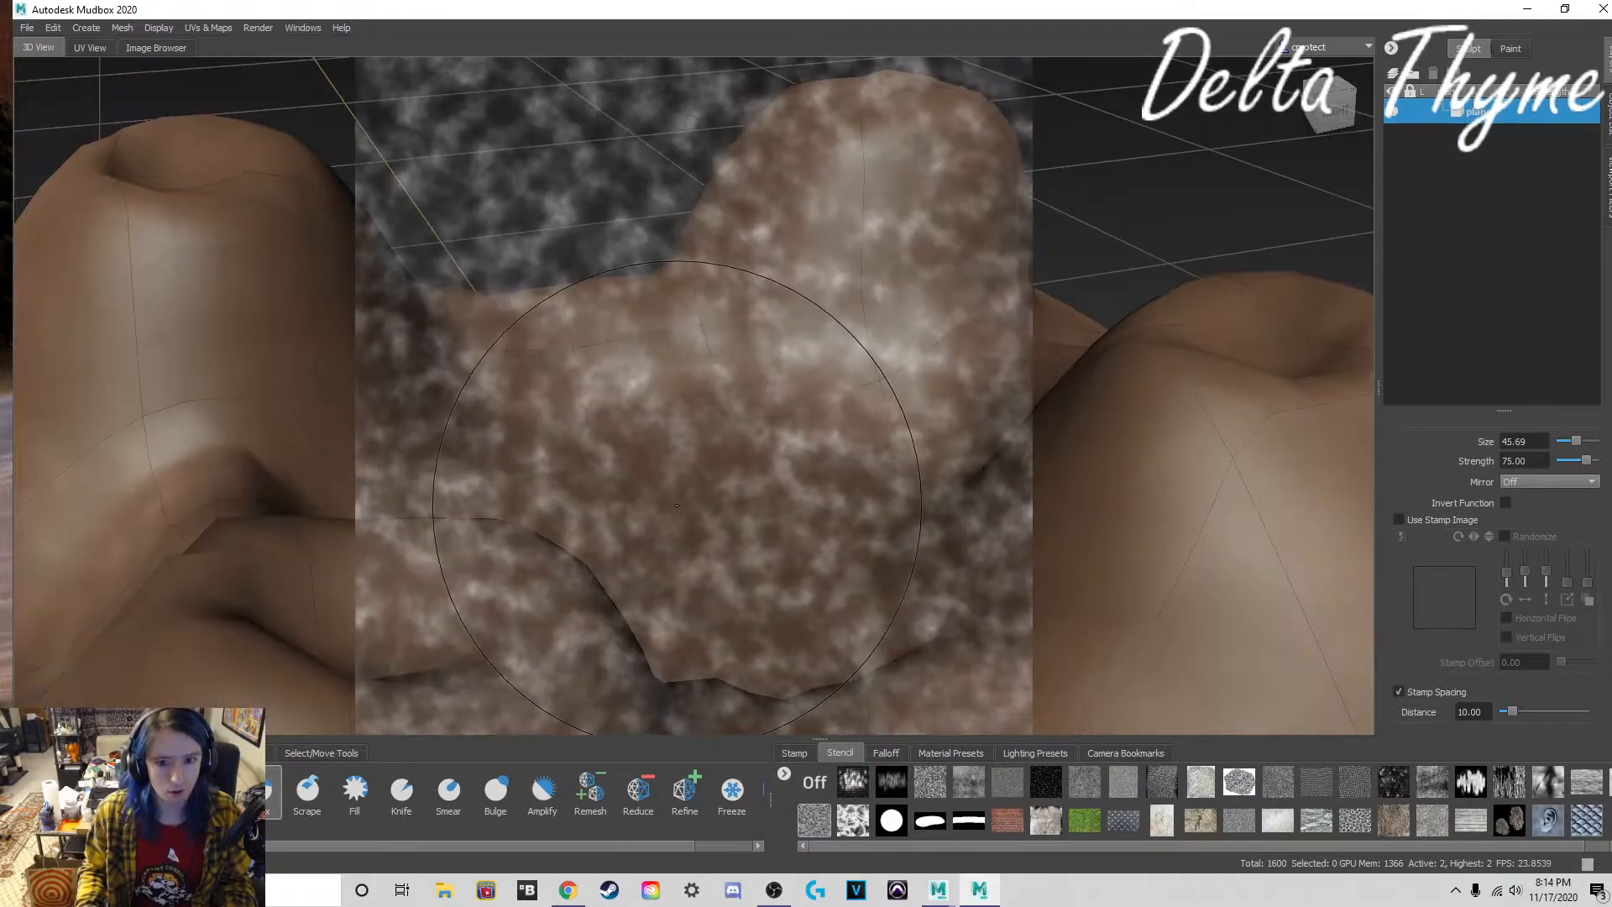
left_click_drag(676, 590, 688, 536, "alt")
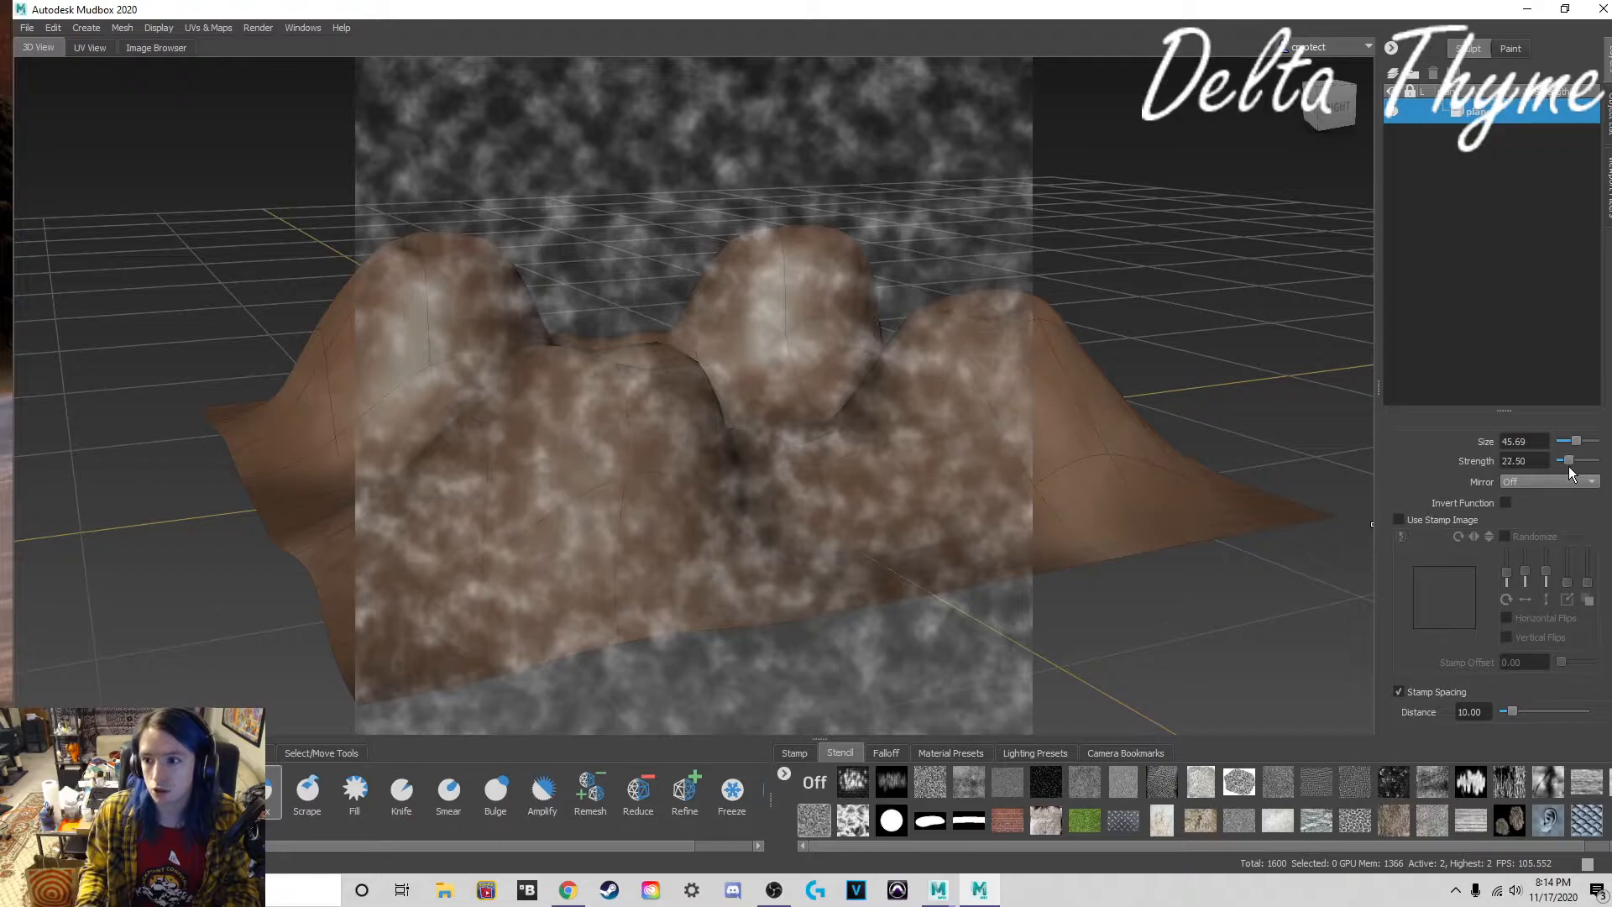
Step: Reduce the Wax strength to 12.5 and then 5, applying strokes through the cloudy stencil across the front hill and valley
left_click_drag(1561, 461, 1565, 461)
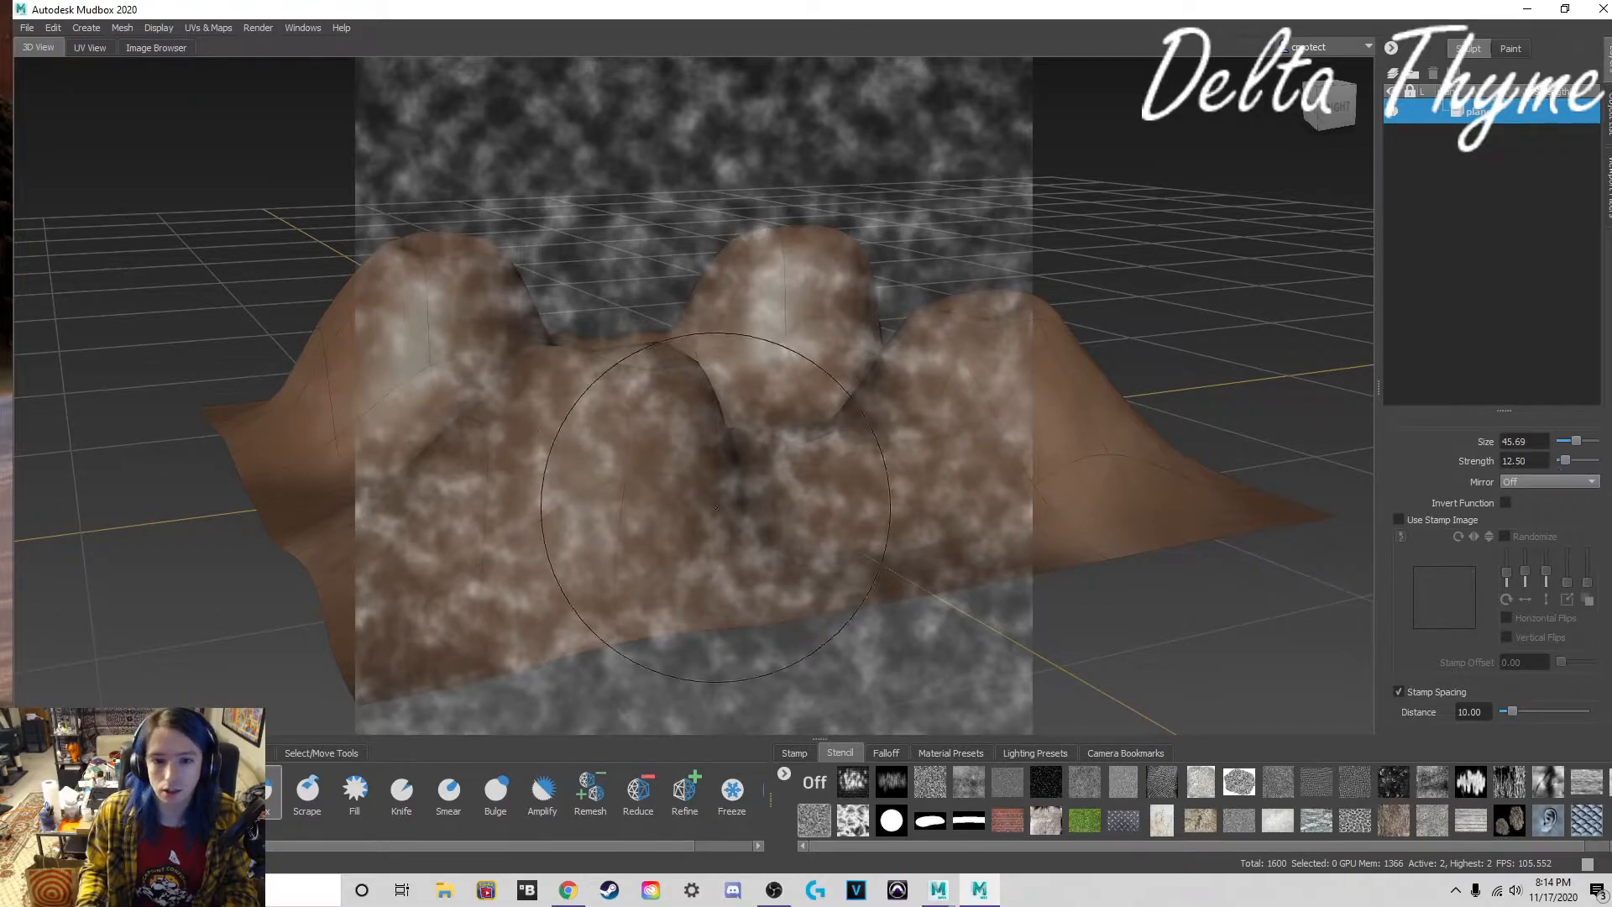
key("q")
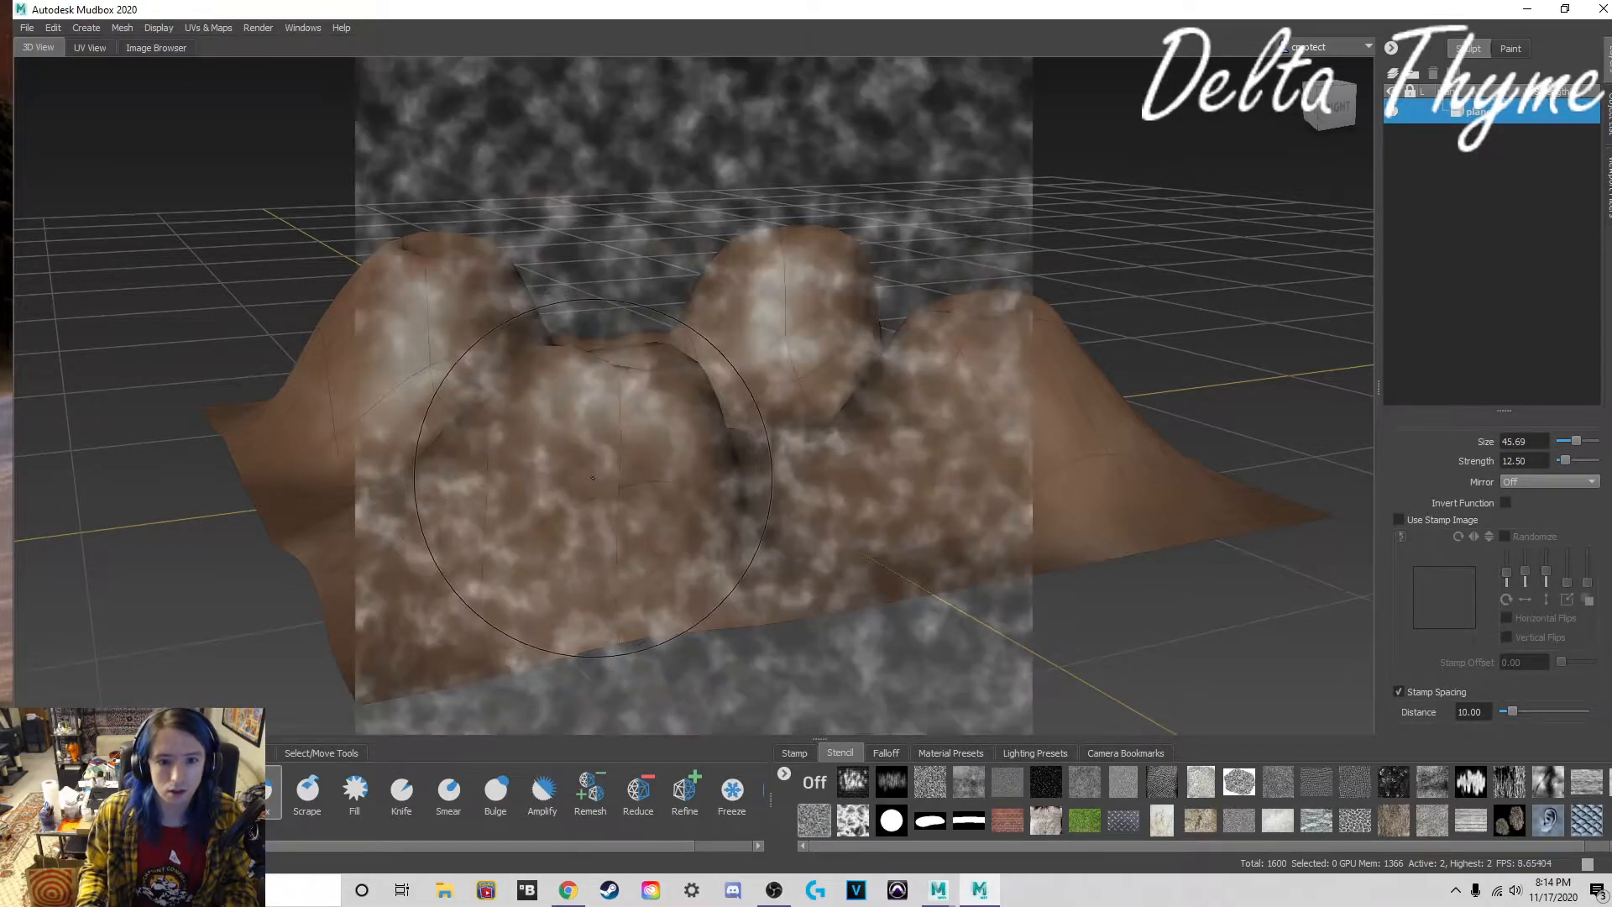
left_click_drag(1568, 461, 1565, 460)
mouse_move(613, 496)
left_mouse_down()
mouse_move(576, 495)
mouse_move(584, 446)
mouse_move(580, 483)
mouse_move(753, 502)
left_mouse_up()
left_click_drag(753, 501, 844, 491)
mouse_move(832, 503)
left_mouse_down("alt")
mouse_move(570, 504)
mouse_move(819, 554)
left_mouse_up("alt")
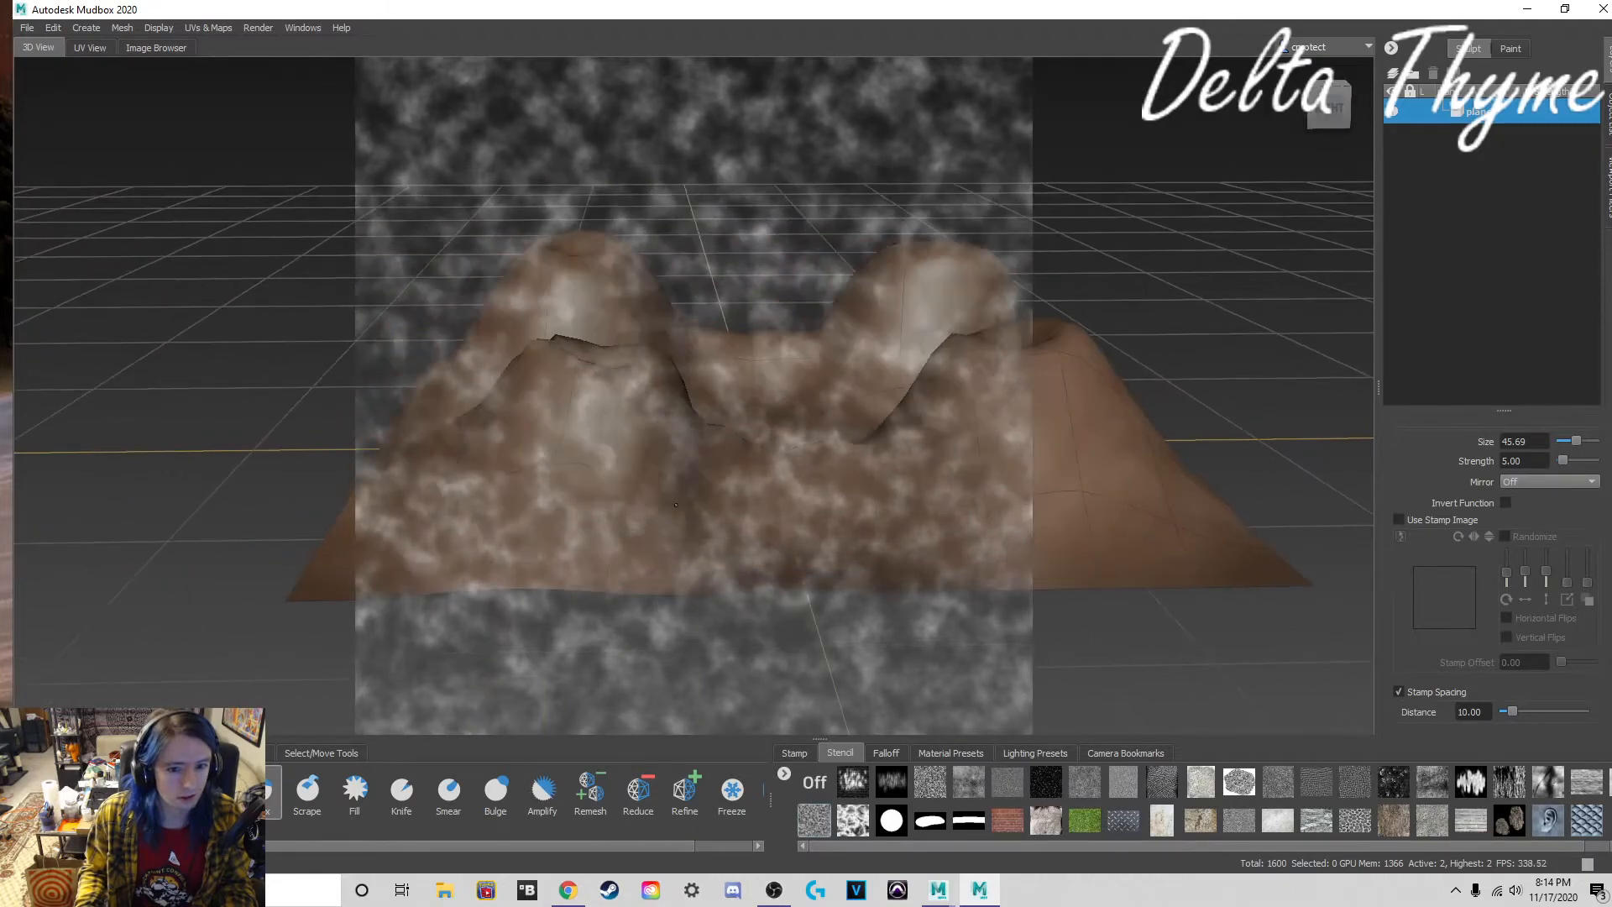
Step: Turn off the stencil and examine the waxed front hill up close
left_click(814, 786)
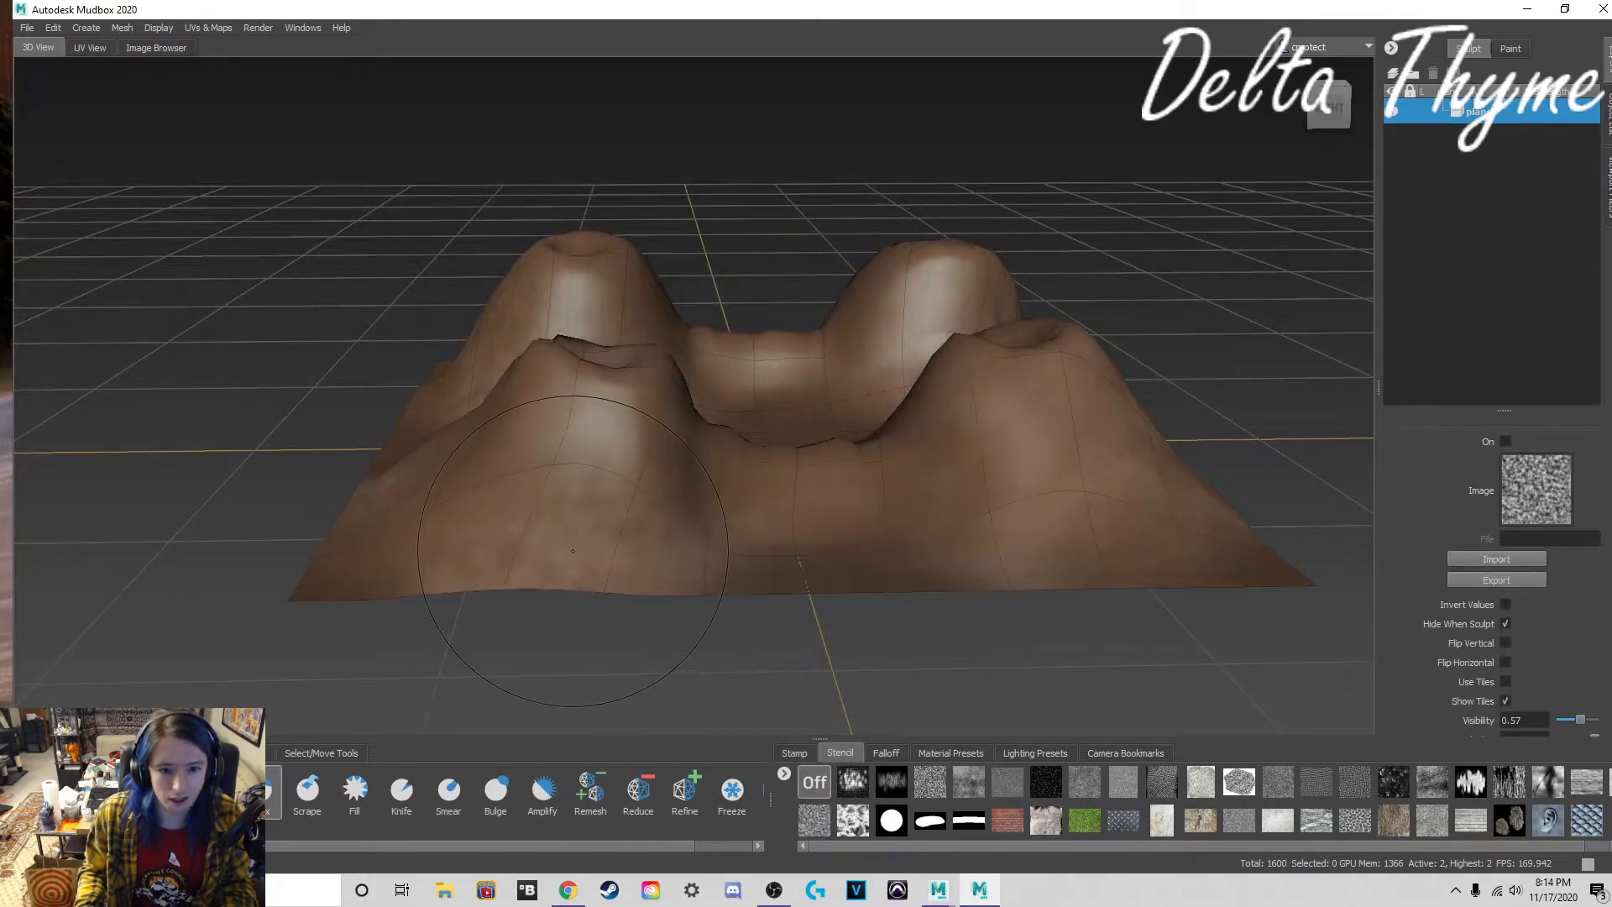
scroll(572, 547, "up", 3)
scroll(555, 529, "down", 2)
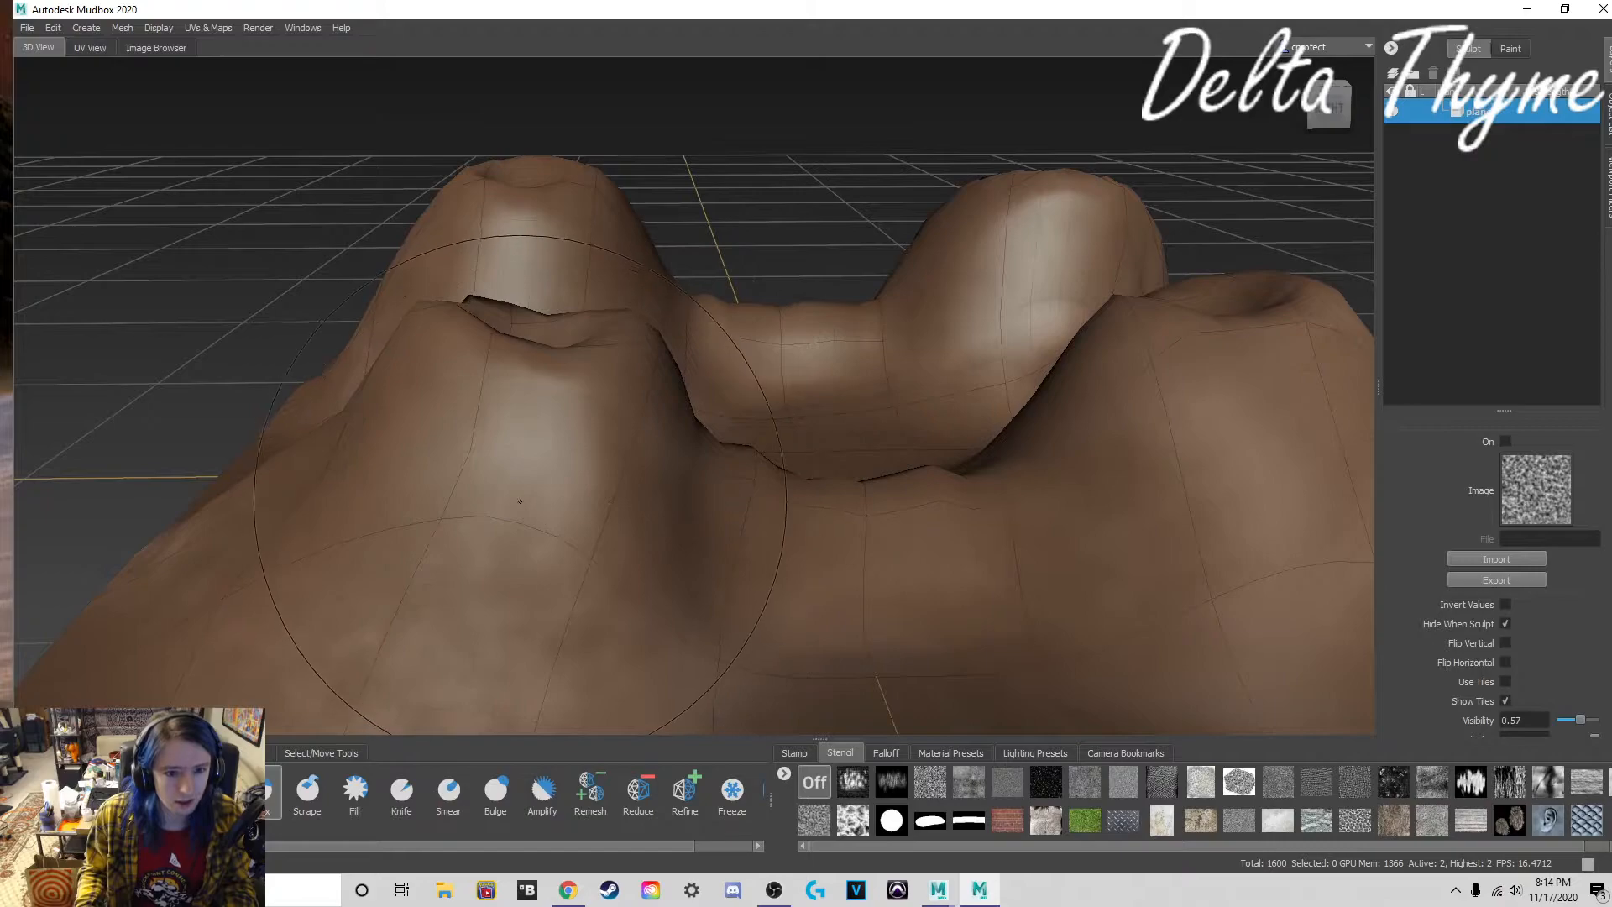
Step: Shrink the Wax brush, turn the cloudy stencil back on, and apply a small stroke on the front hill
left_click_drag(521, 518, 420, 518)
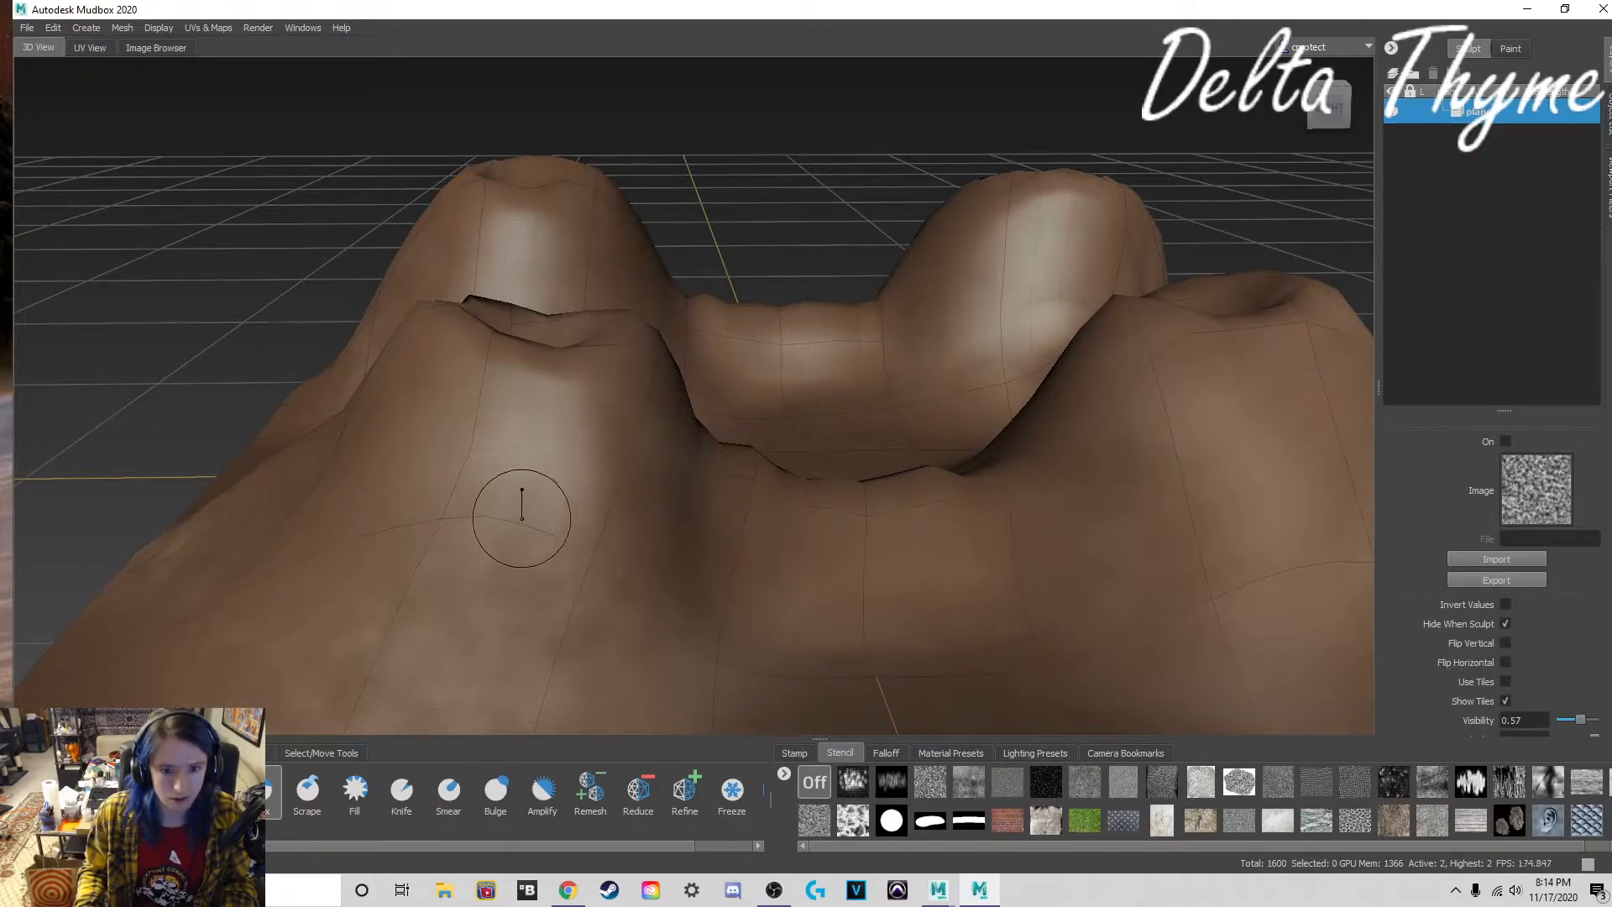
left_click(804, 813)
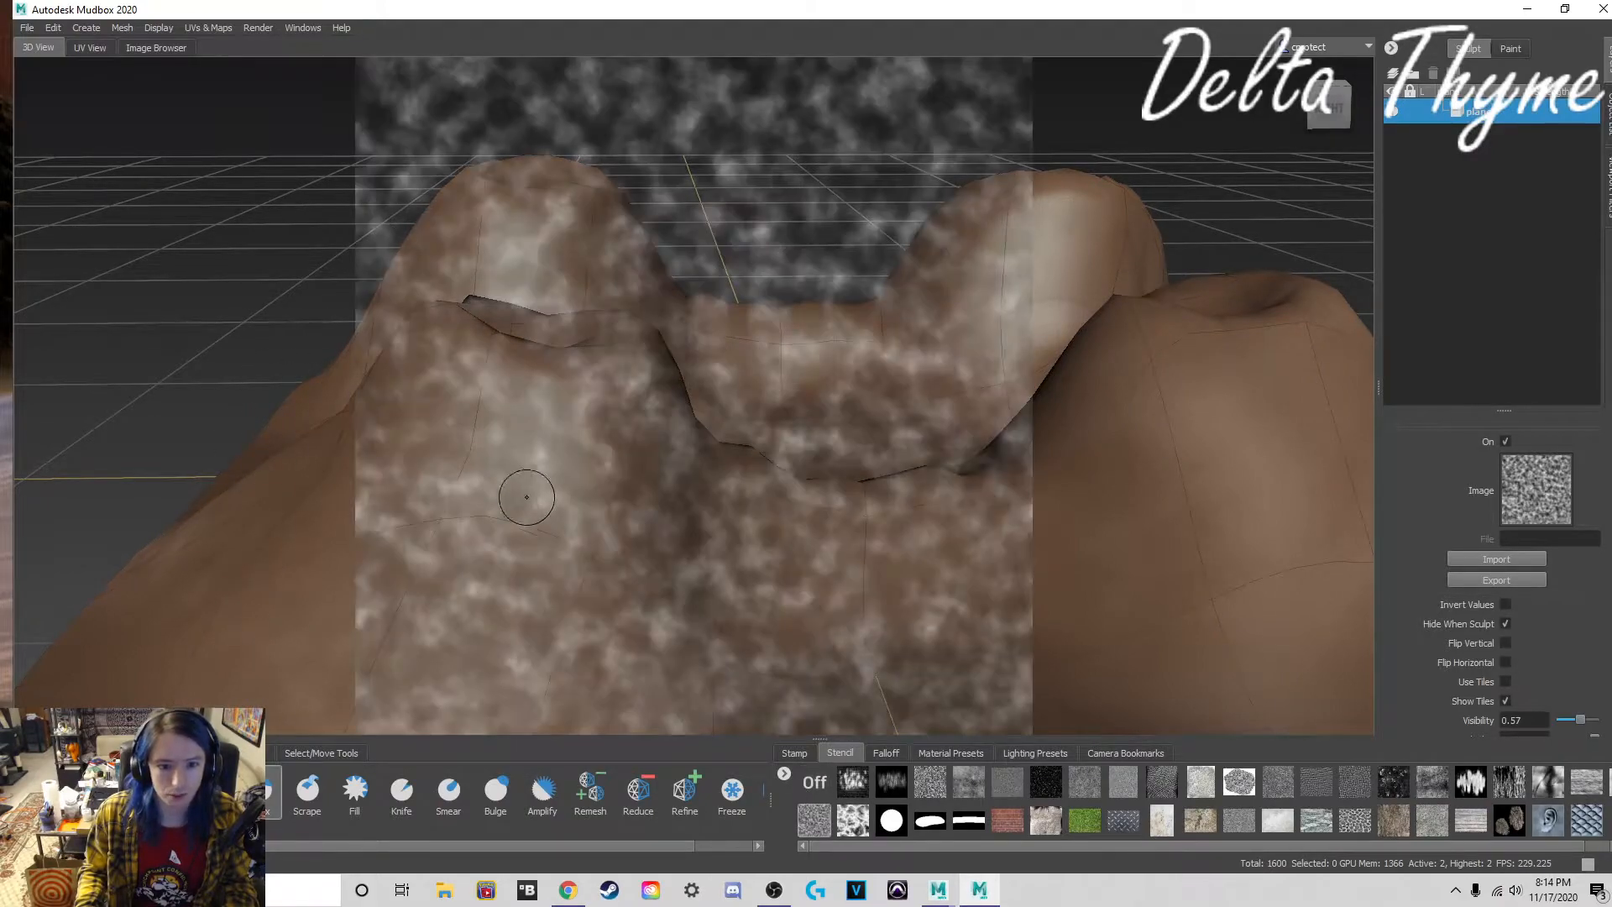
left_click_drag(575, 518, 594, 554)
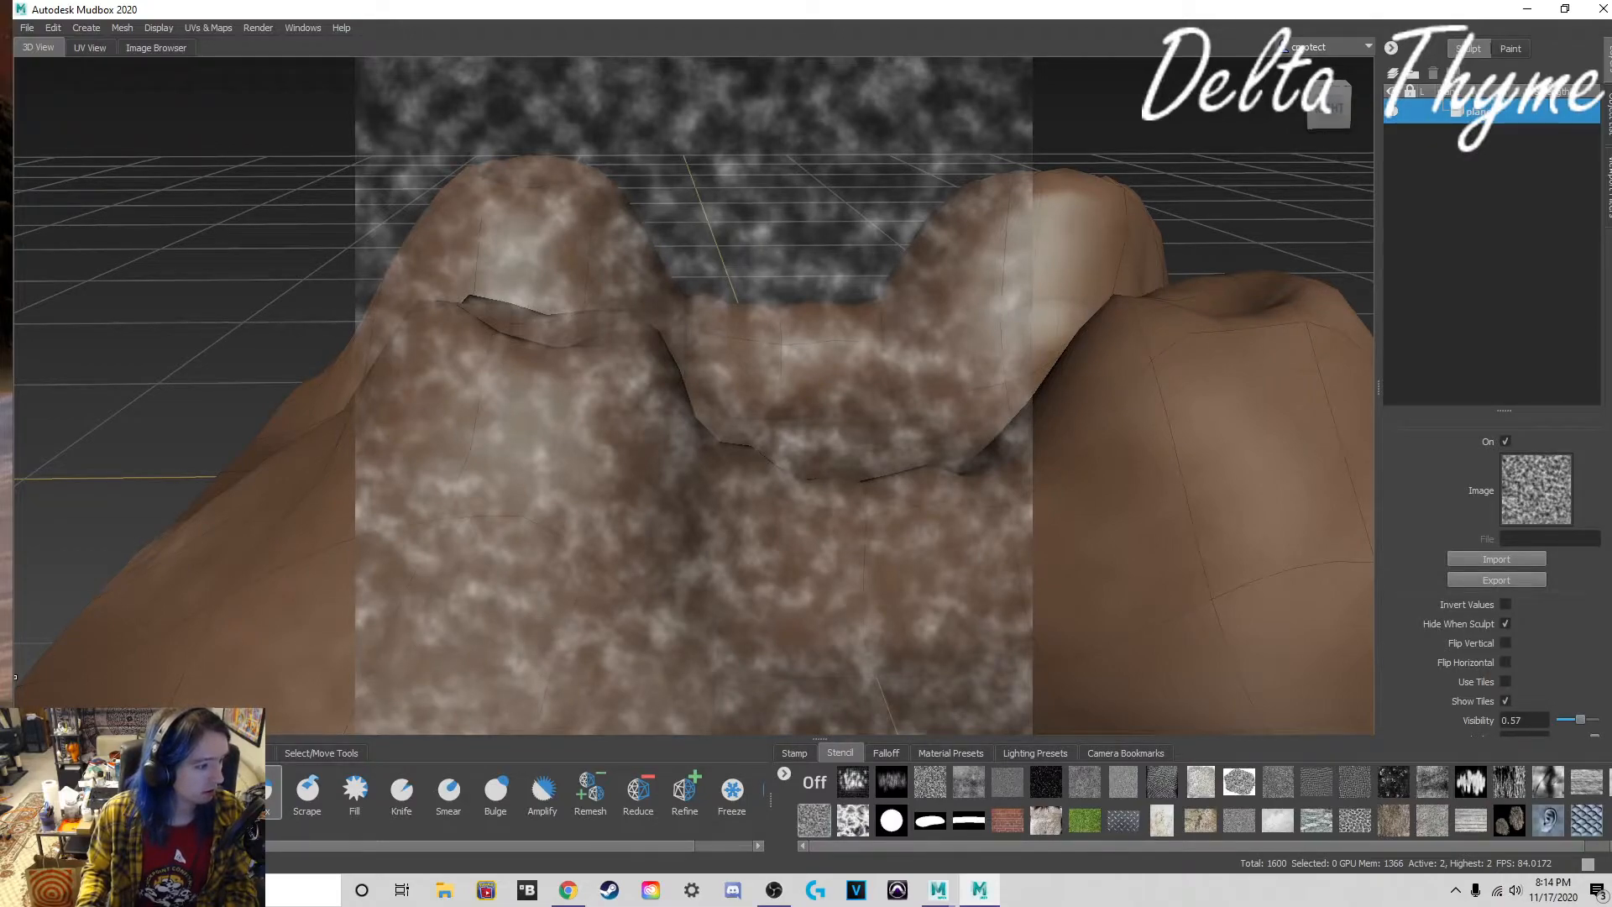
left_click_drag(744, 542, 852, 540, "alt")
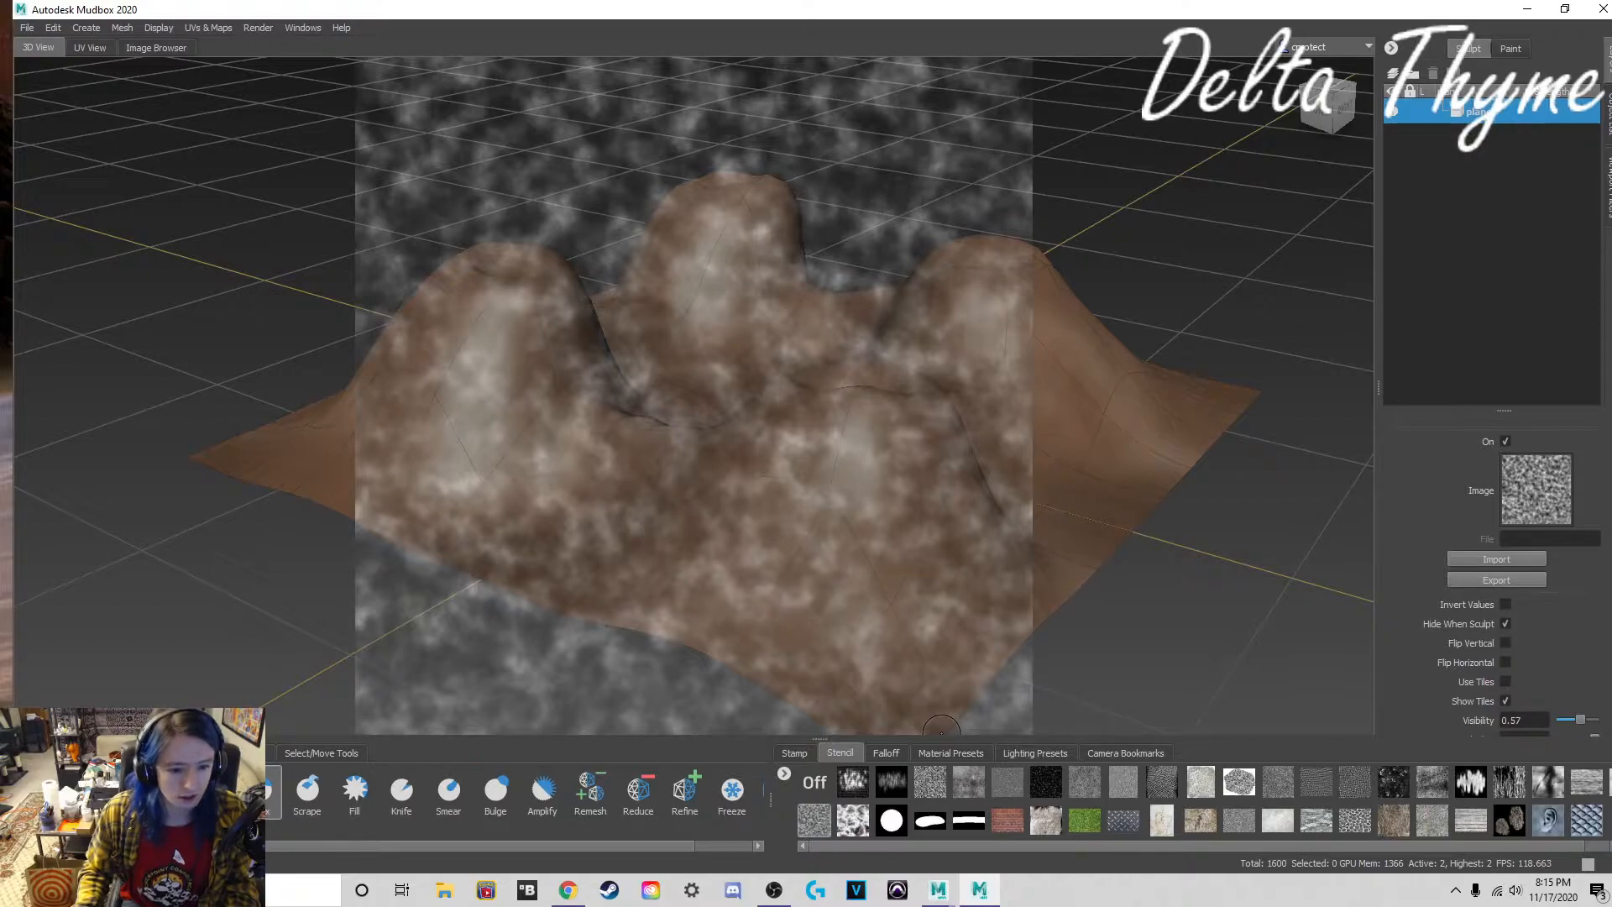
Step: Switch to the Spray tool and try a stroke on the front hill with the cloudy stencil hidden
scroll(354, 794, "left", 3)
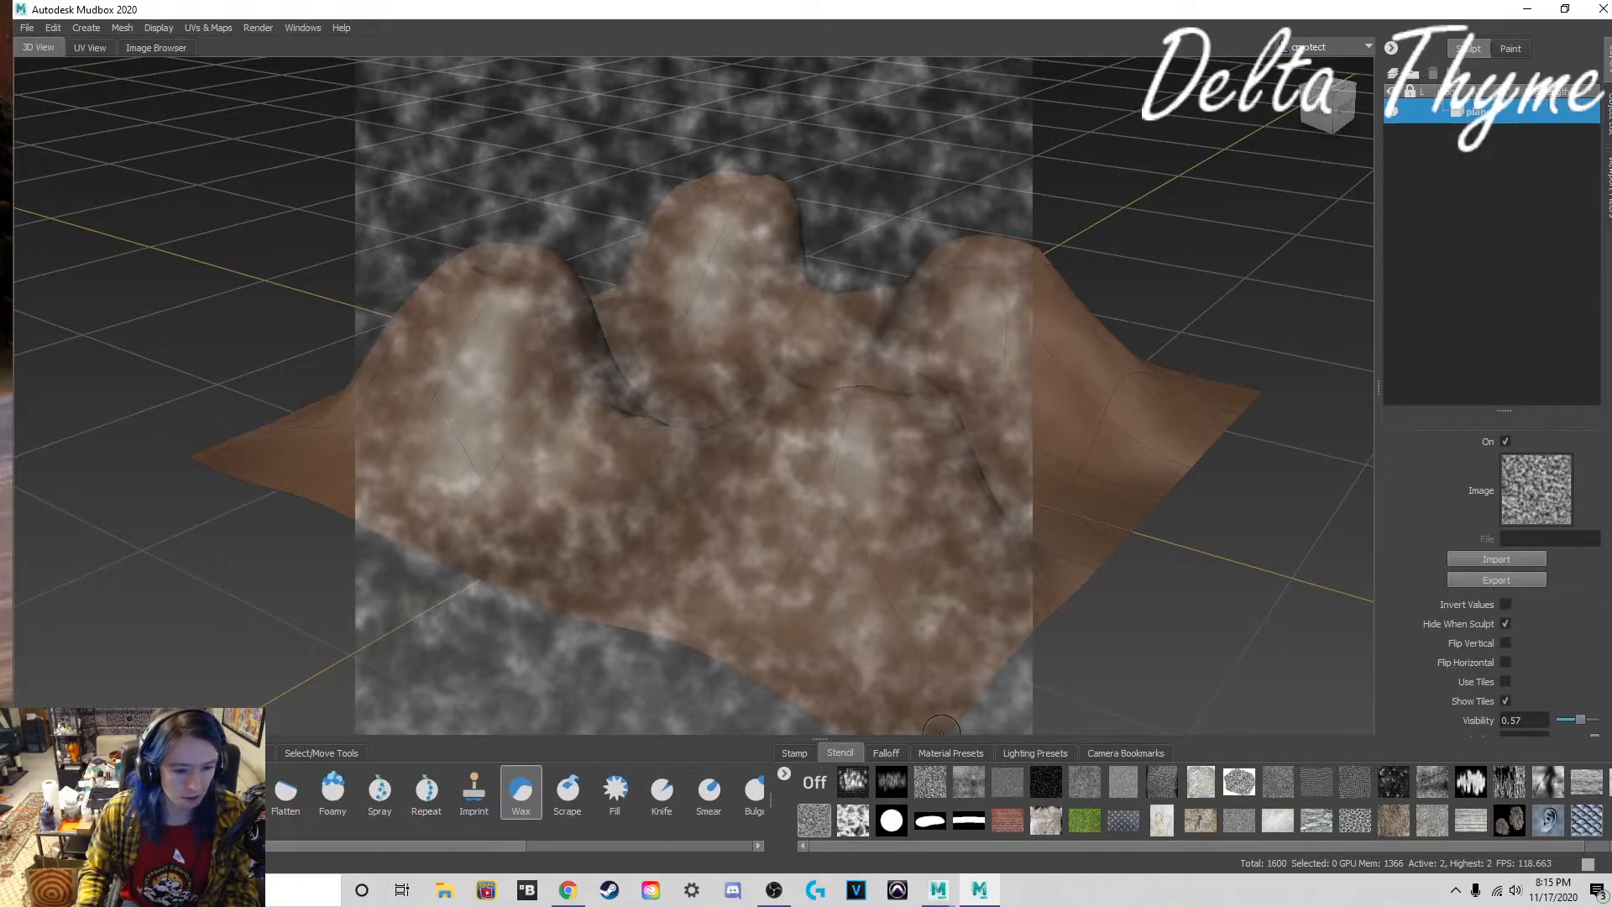
left_click(191, 794)
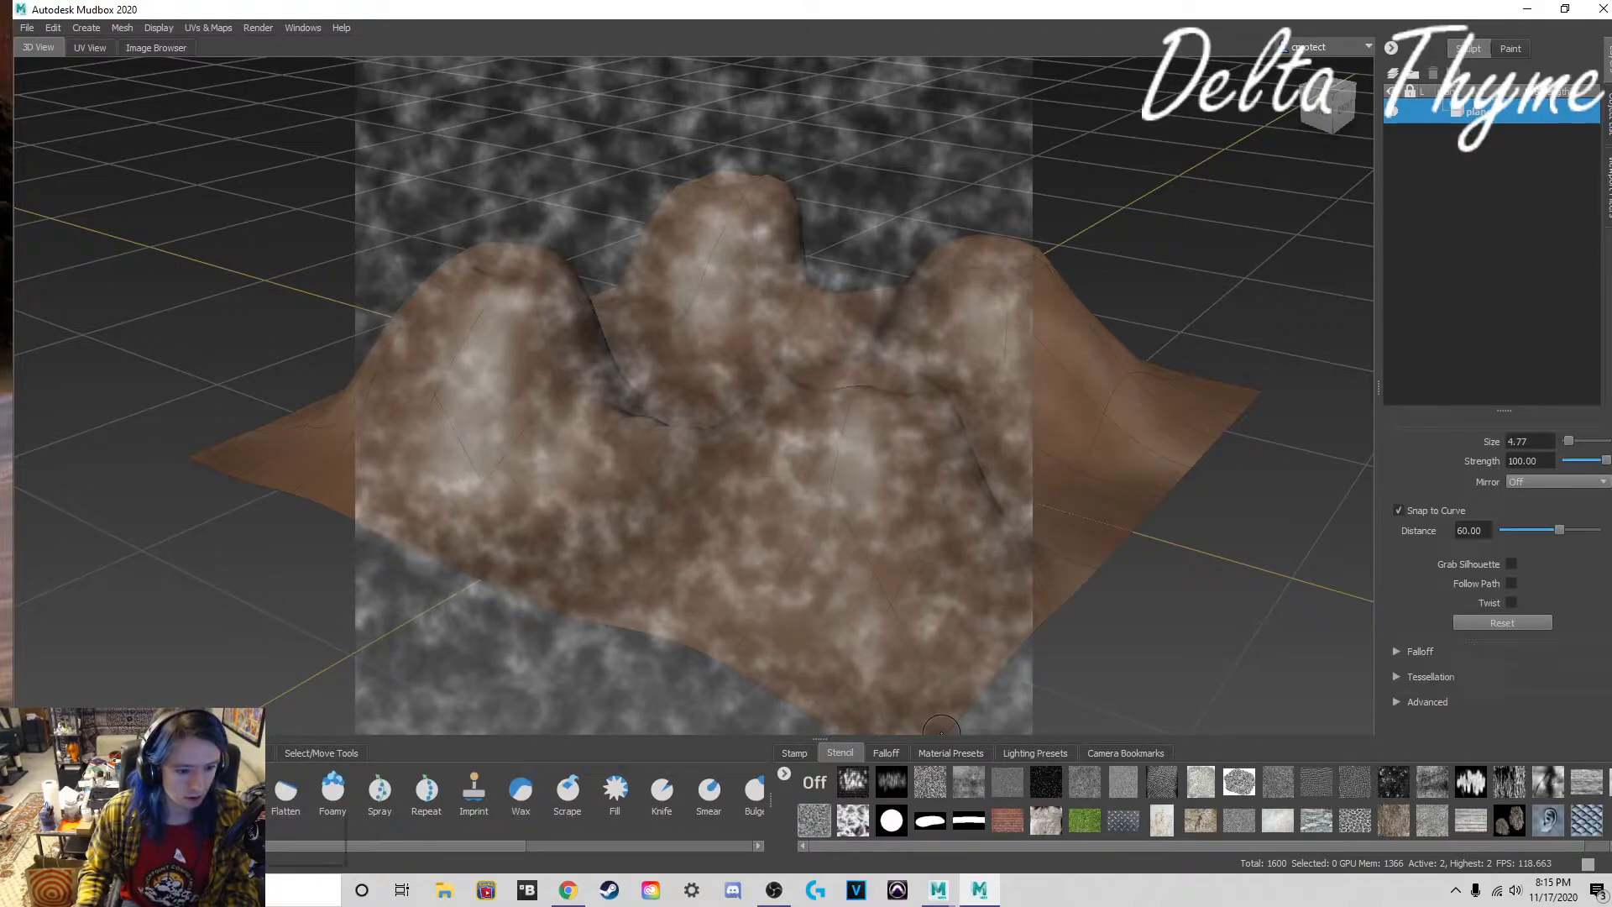
left_click(50, 794)
key("q")
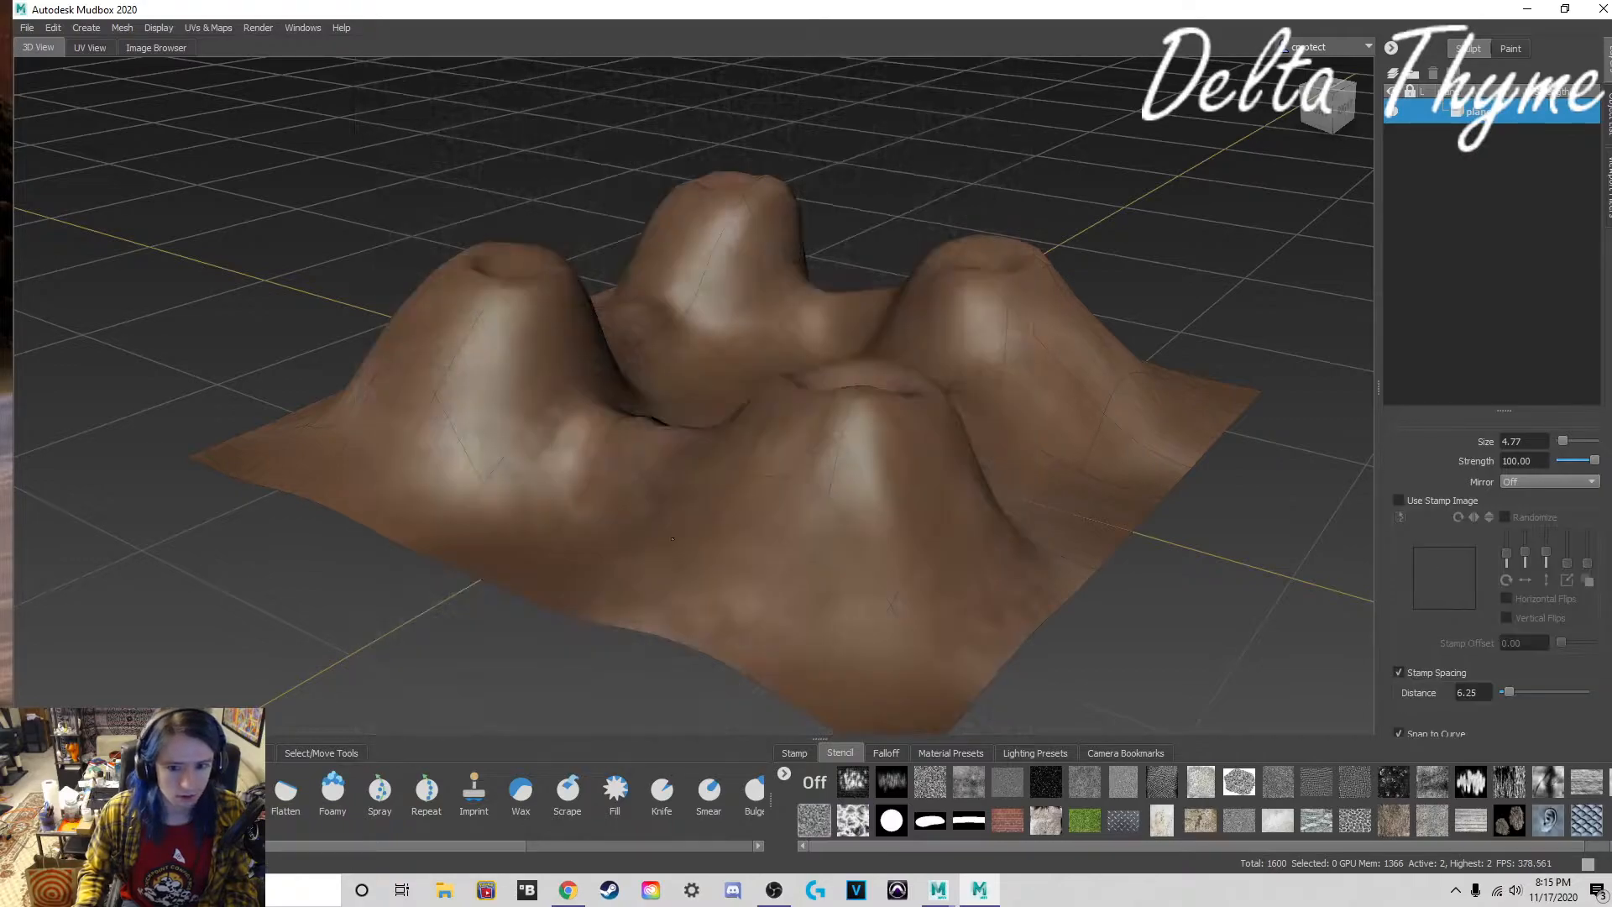
key("q")
left_click(379, 792)
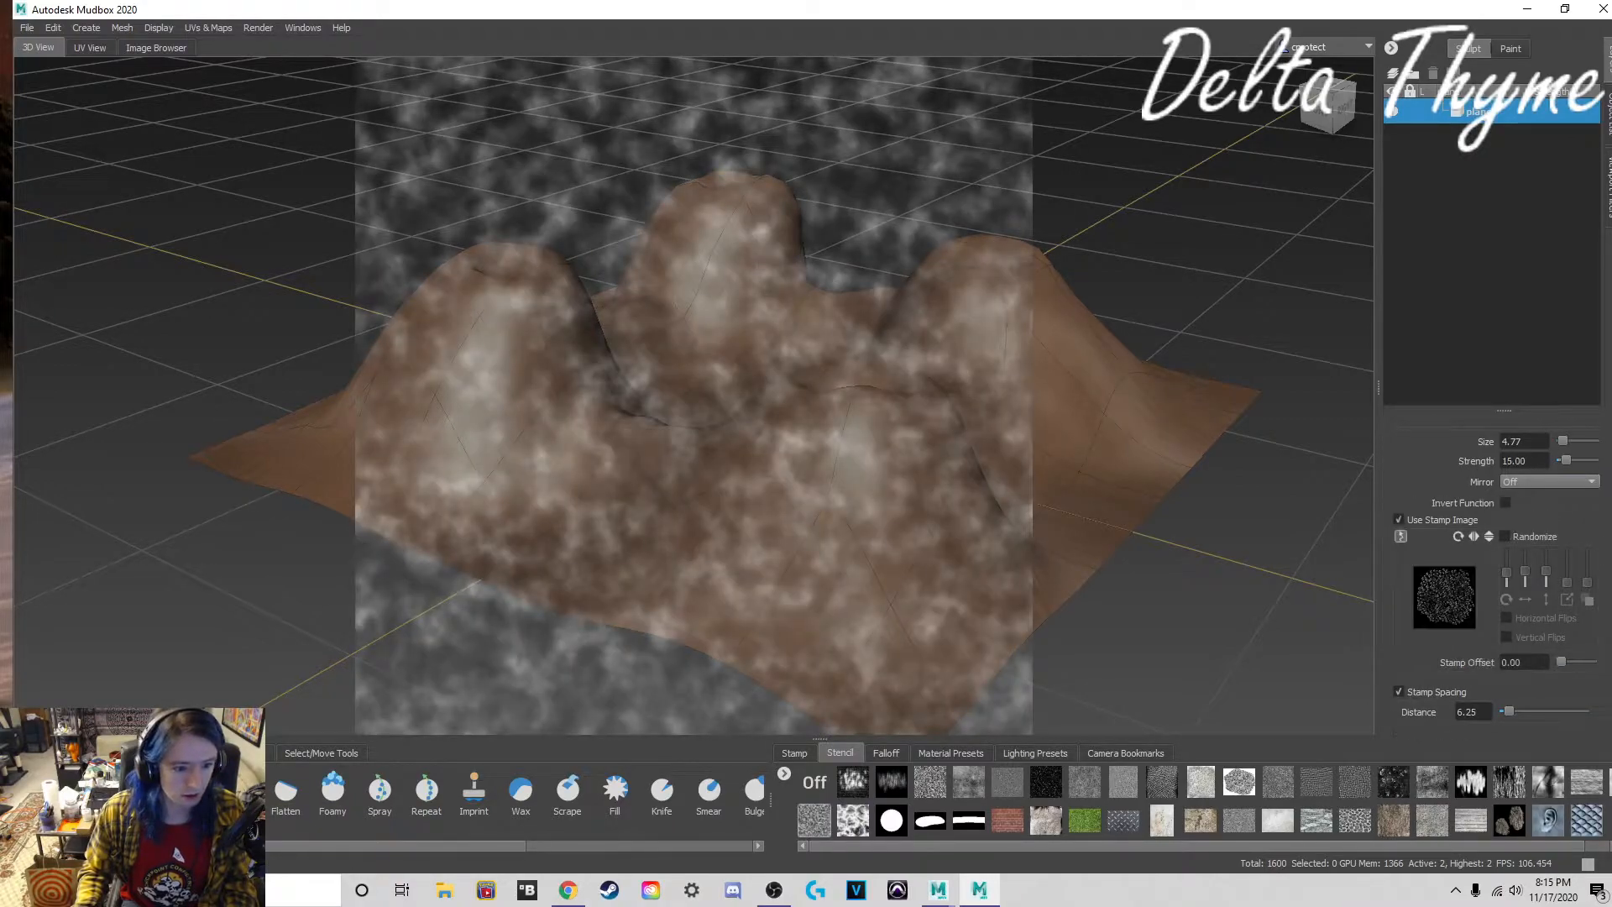
left_click(795, 753)
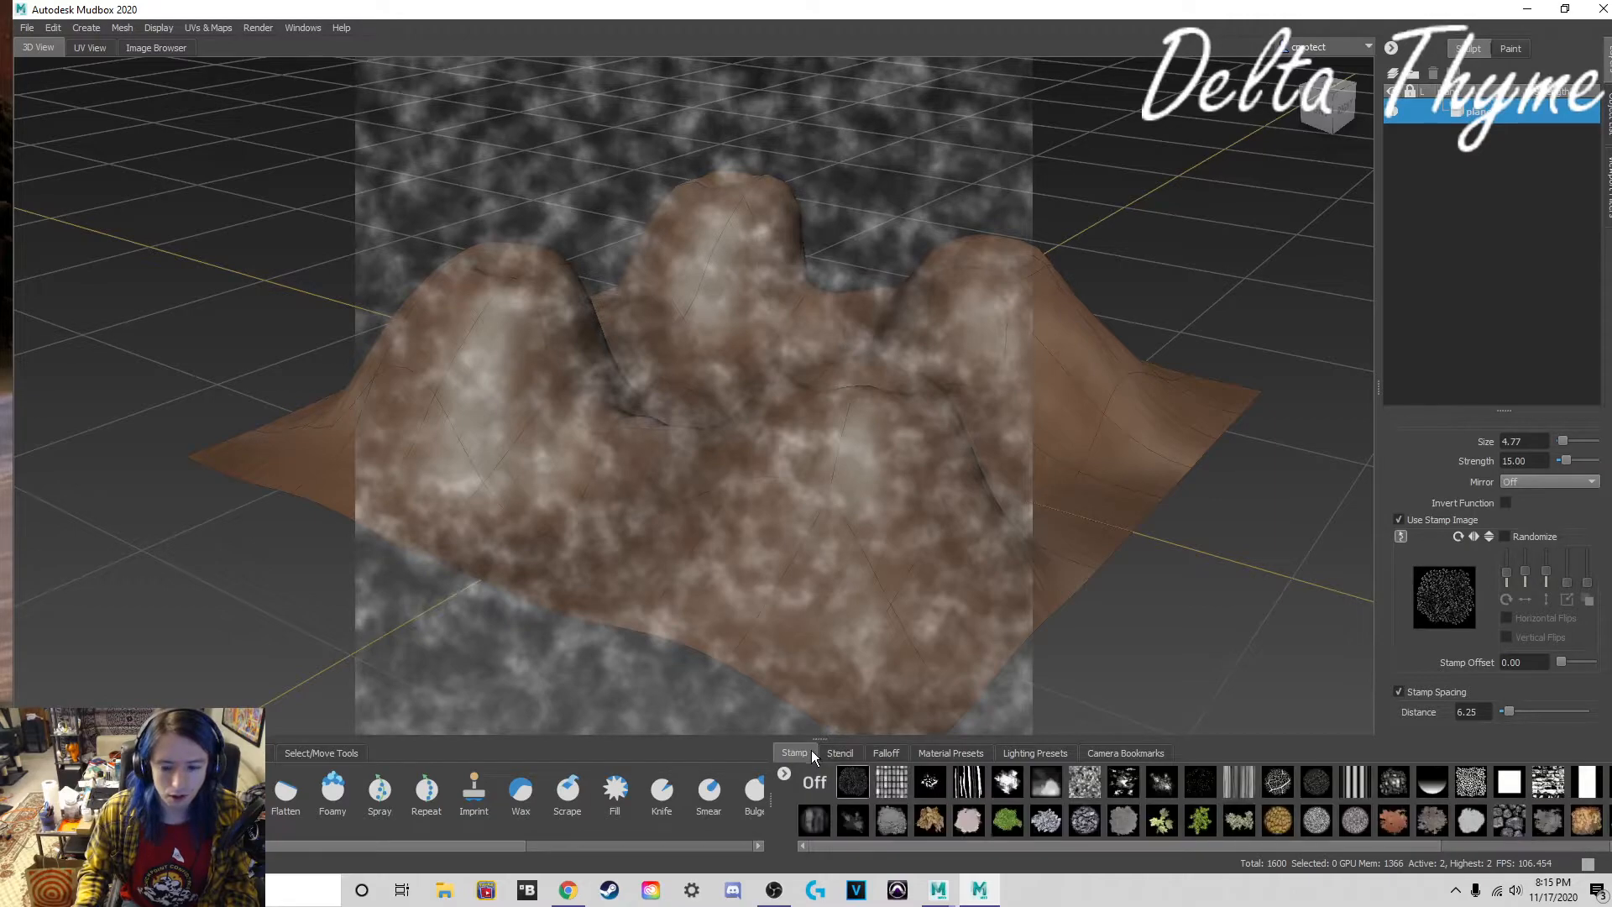
key("q")
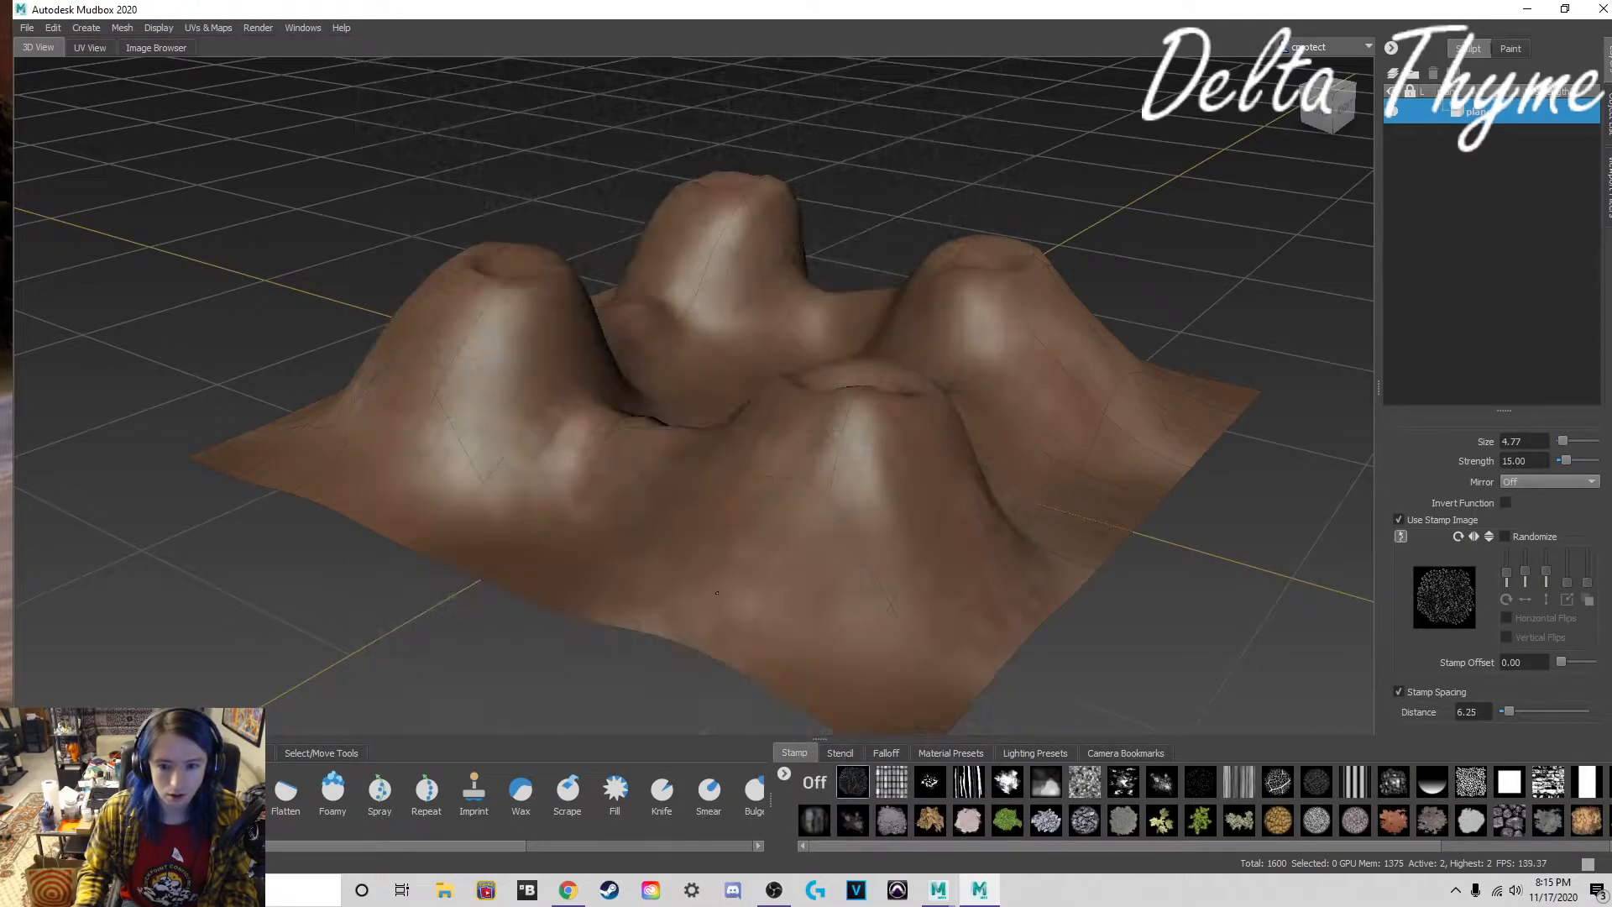
mouse_move(851, 528)
left_mouse_down()
mouse_move(748, 587)
mouse_move(797, 524)
left_mouse_up()
key("q")
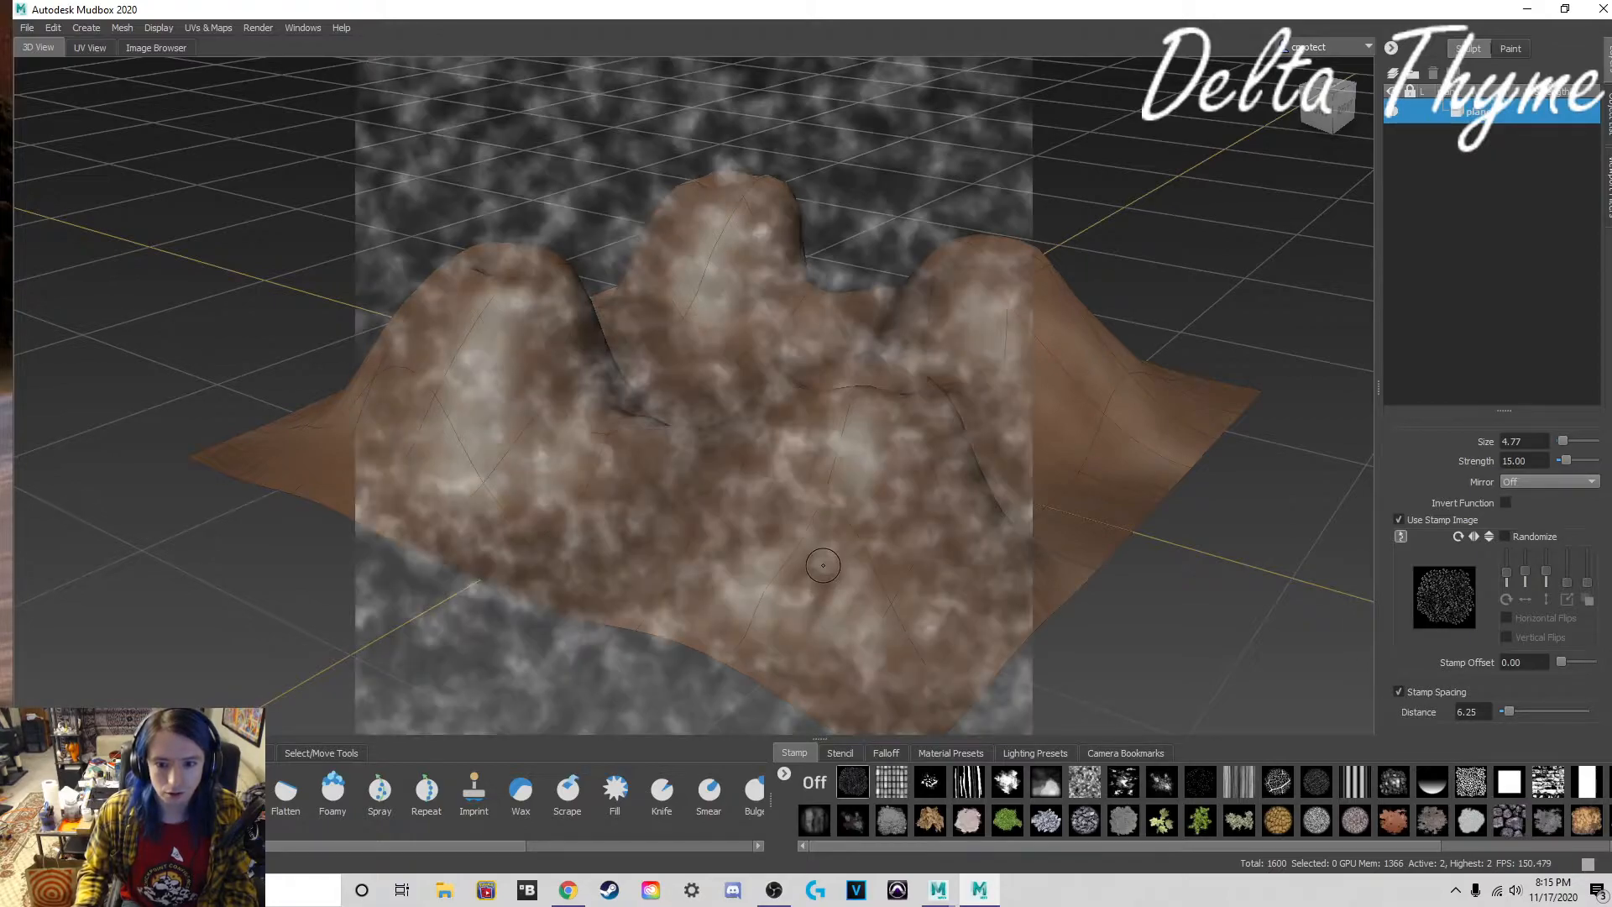
Step: Turn the Spray stamp off, reselect the speckled stamp, and hide the cloudy stencil
left_click(841, 753)
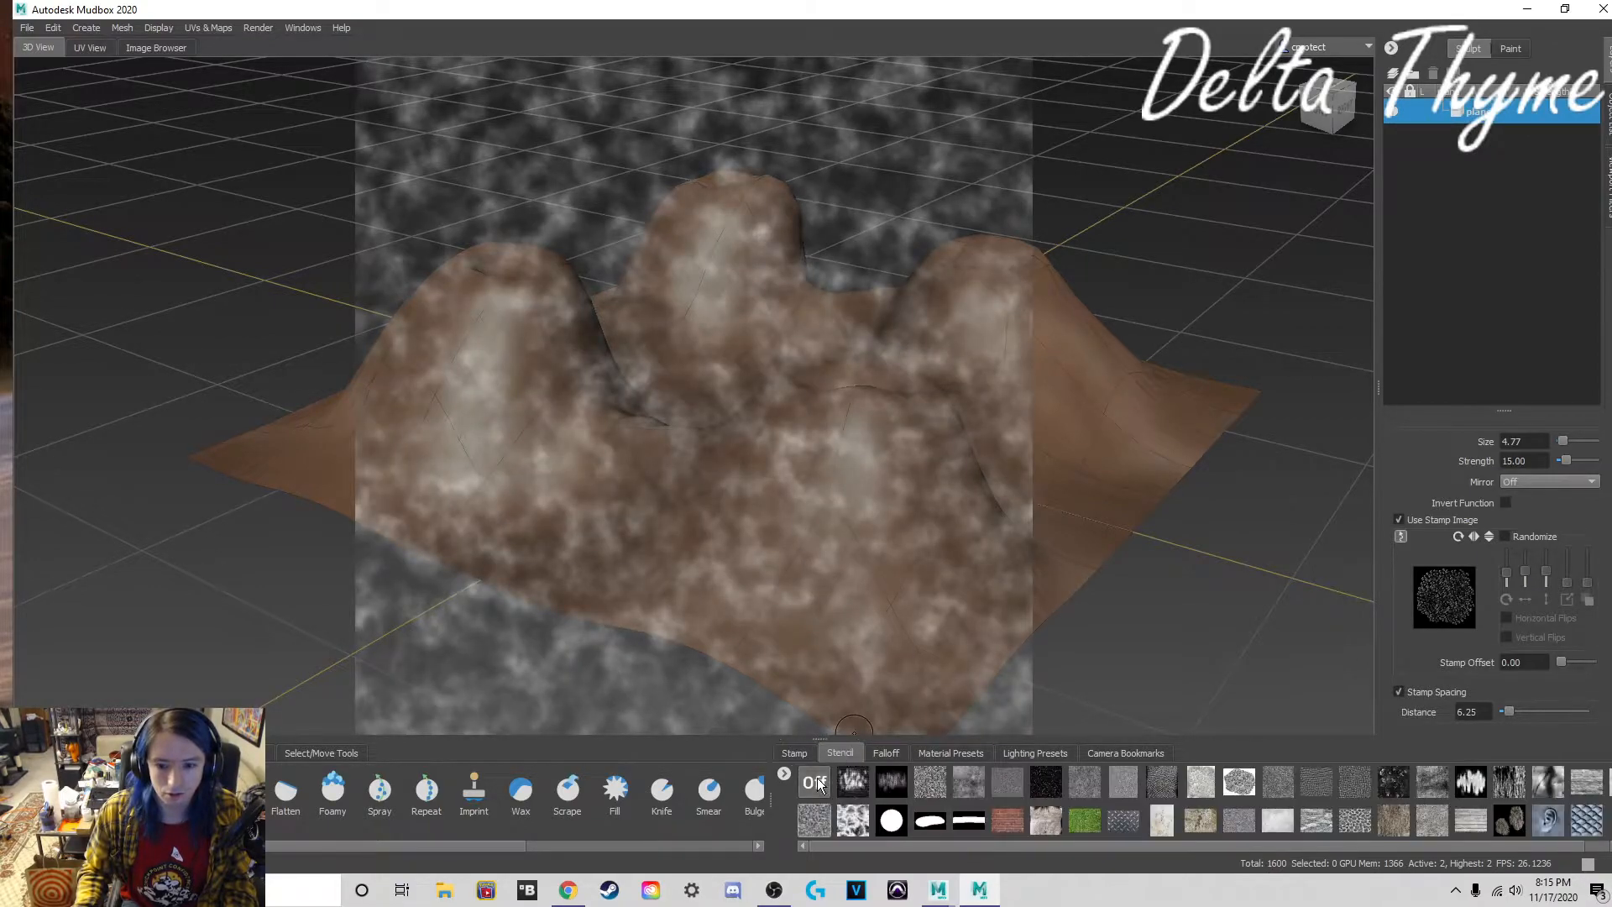
left_click(795, 754)
left_click(822, 784)
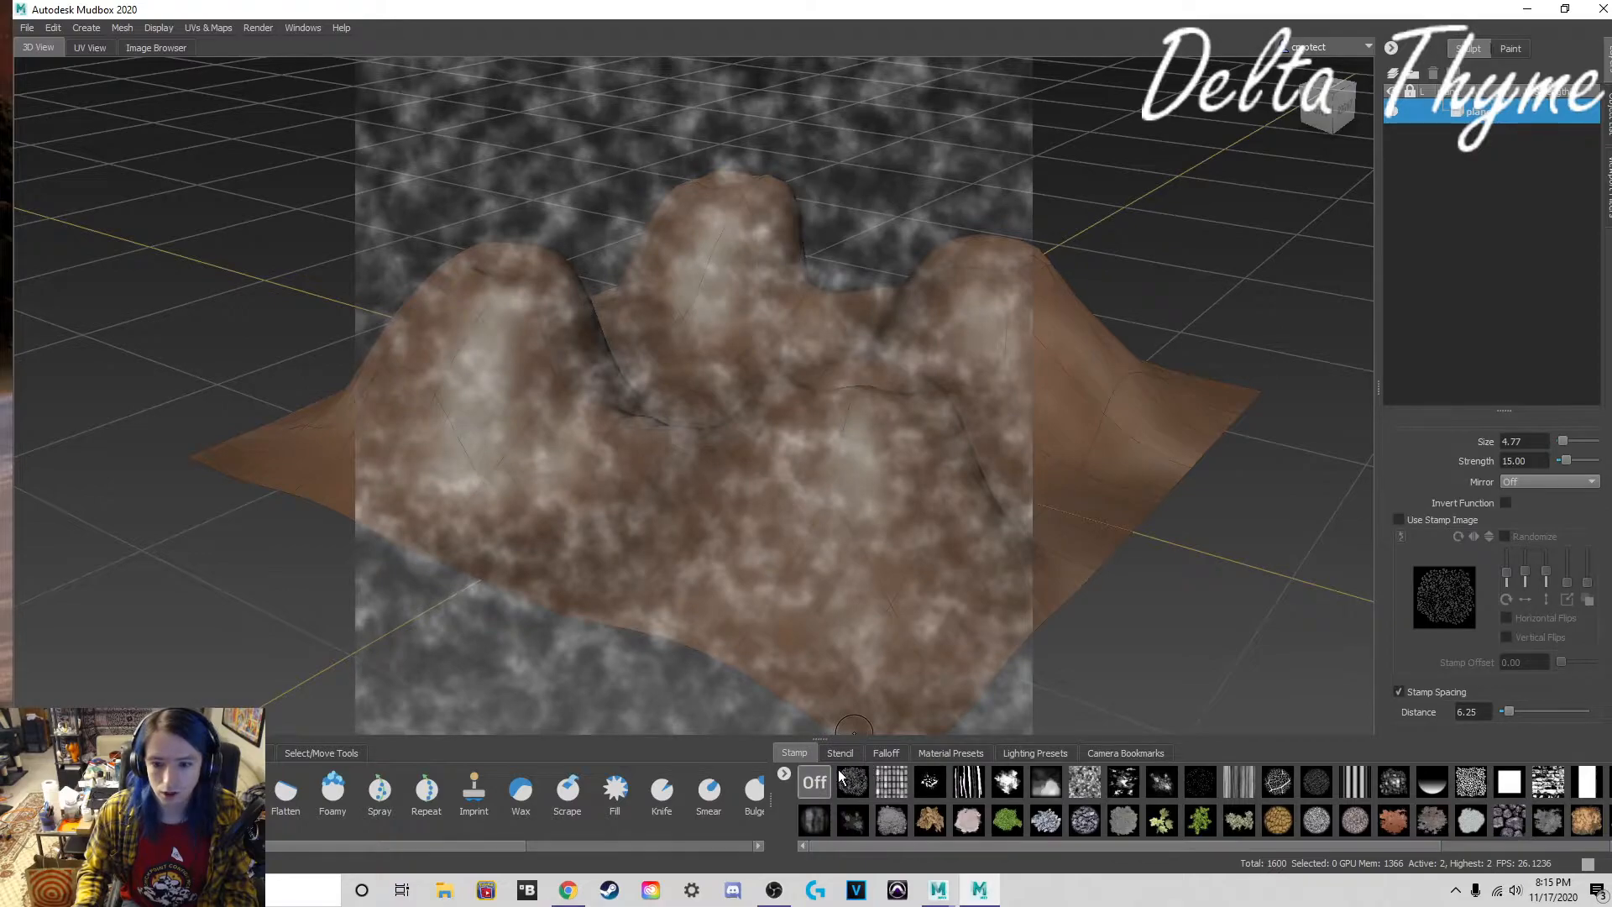
left_click(869, 787)
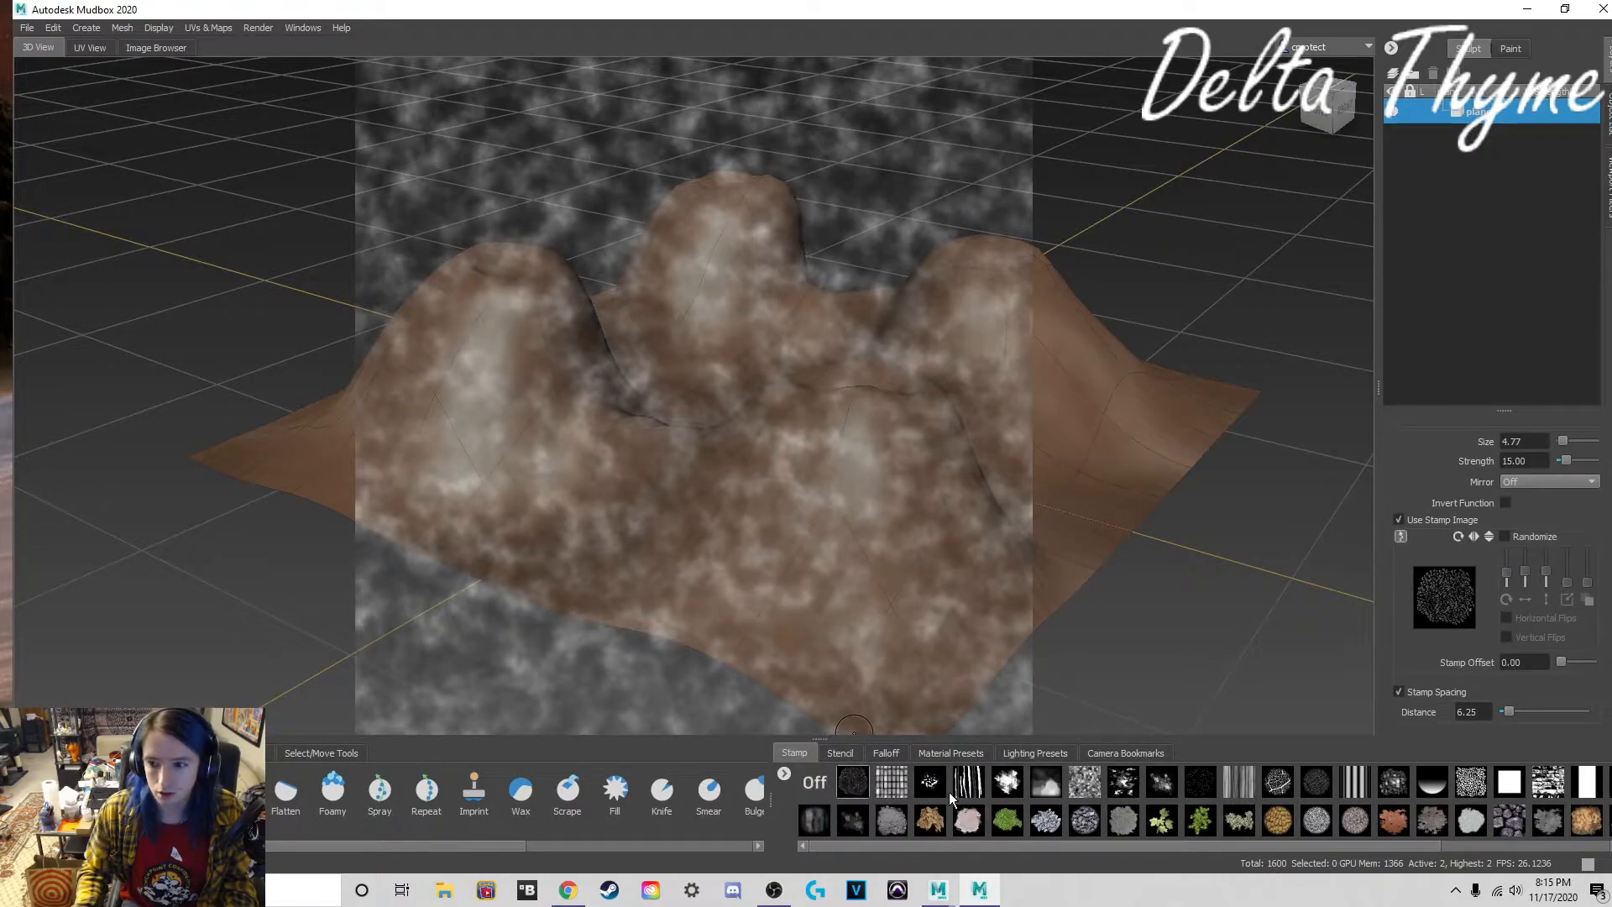
key("q")
Step: Set the Spray brush size to 57.5 and its stamp spacing distance to 6
left_click_drag(1513, 711, 1547, 712)
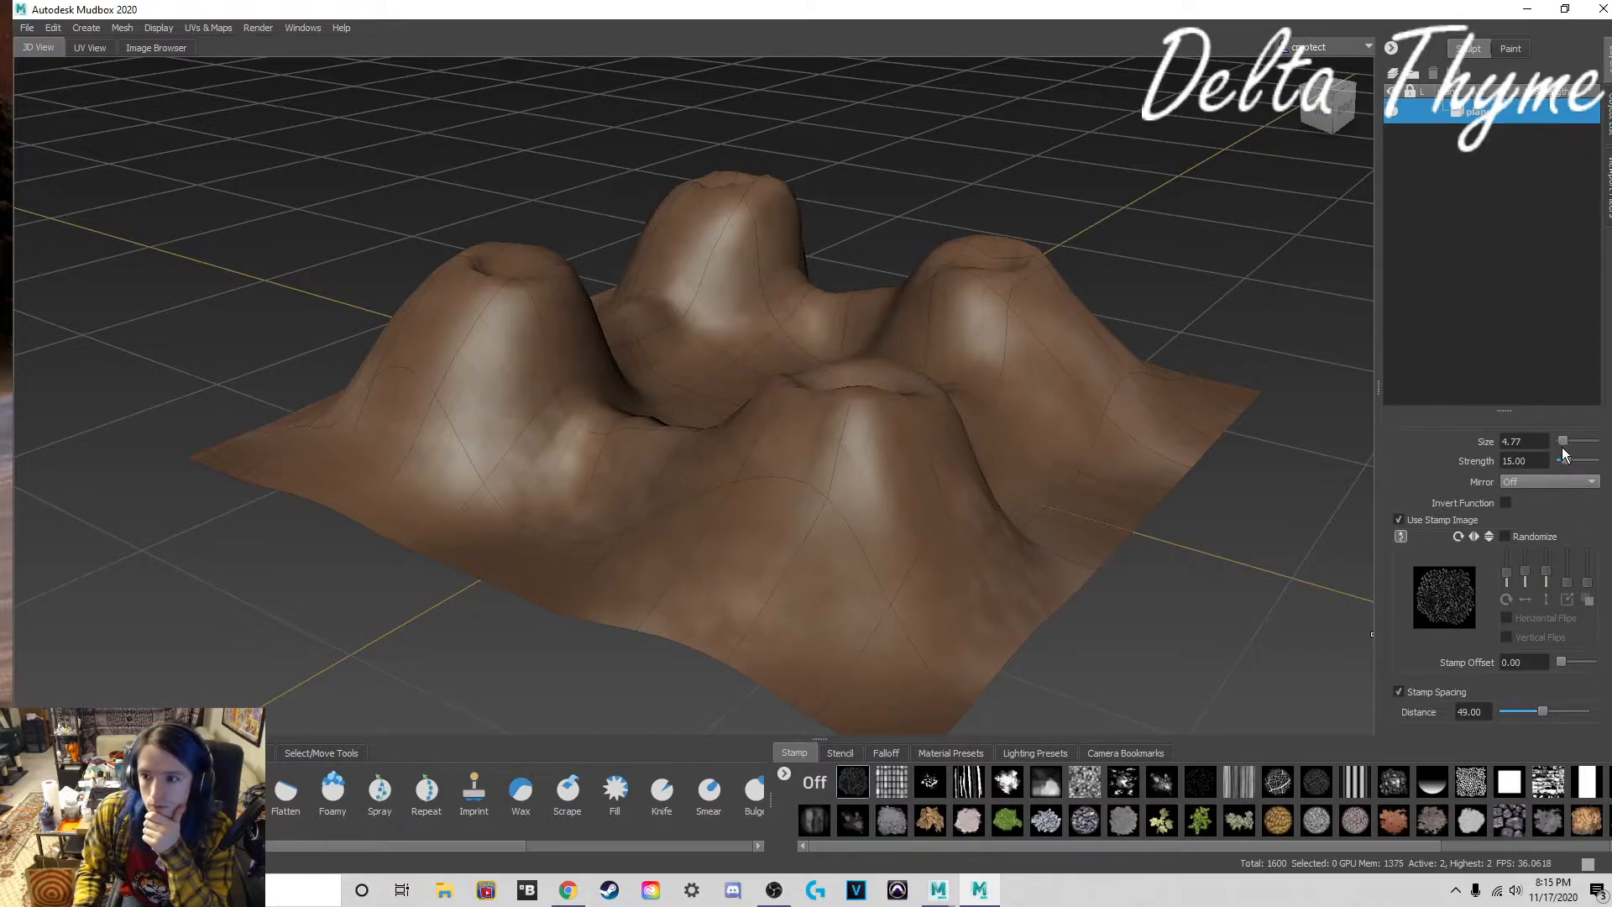
left_click_drag(1564, 442, 1581, 441)
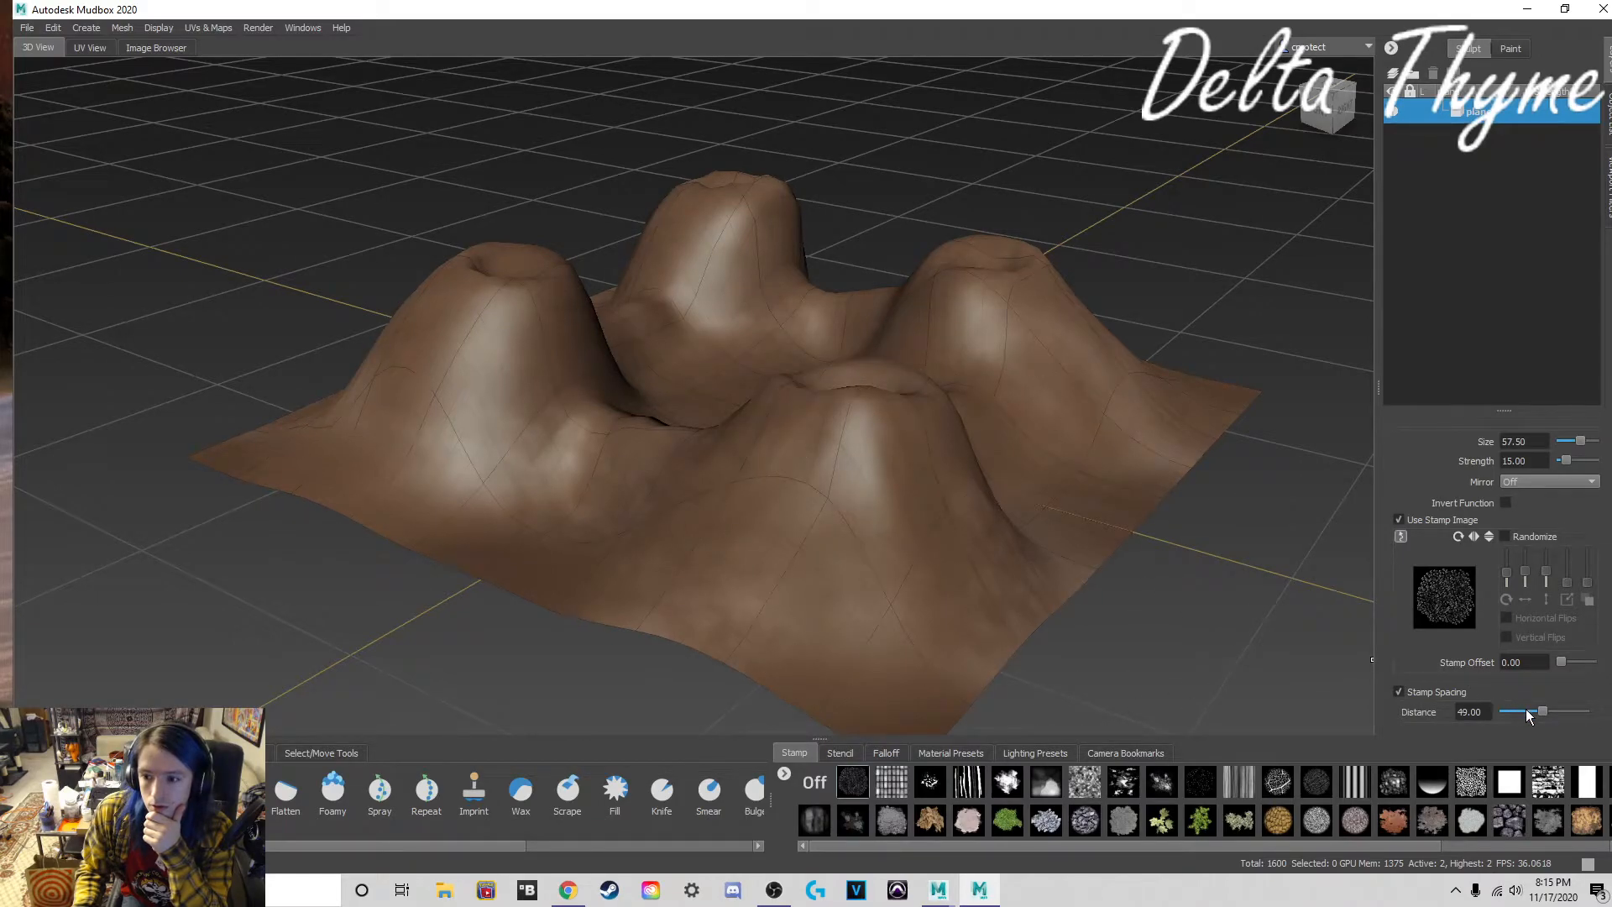
left_click_drag(1505, 712, 1505, 712)
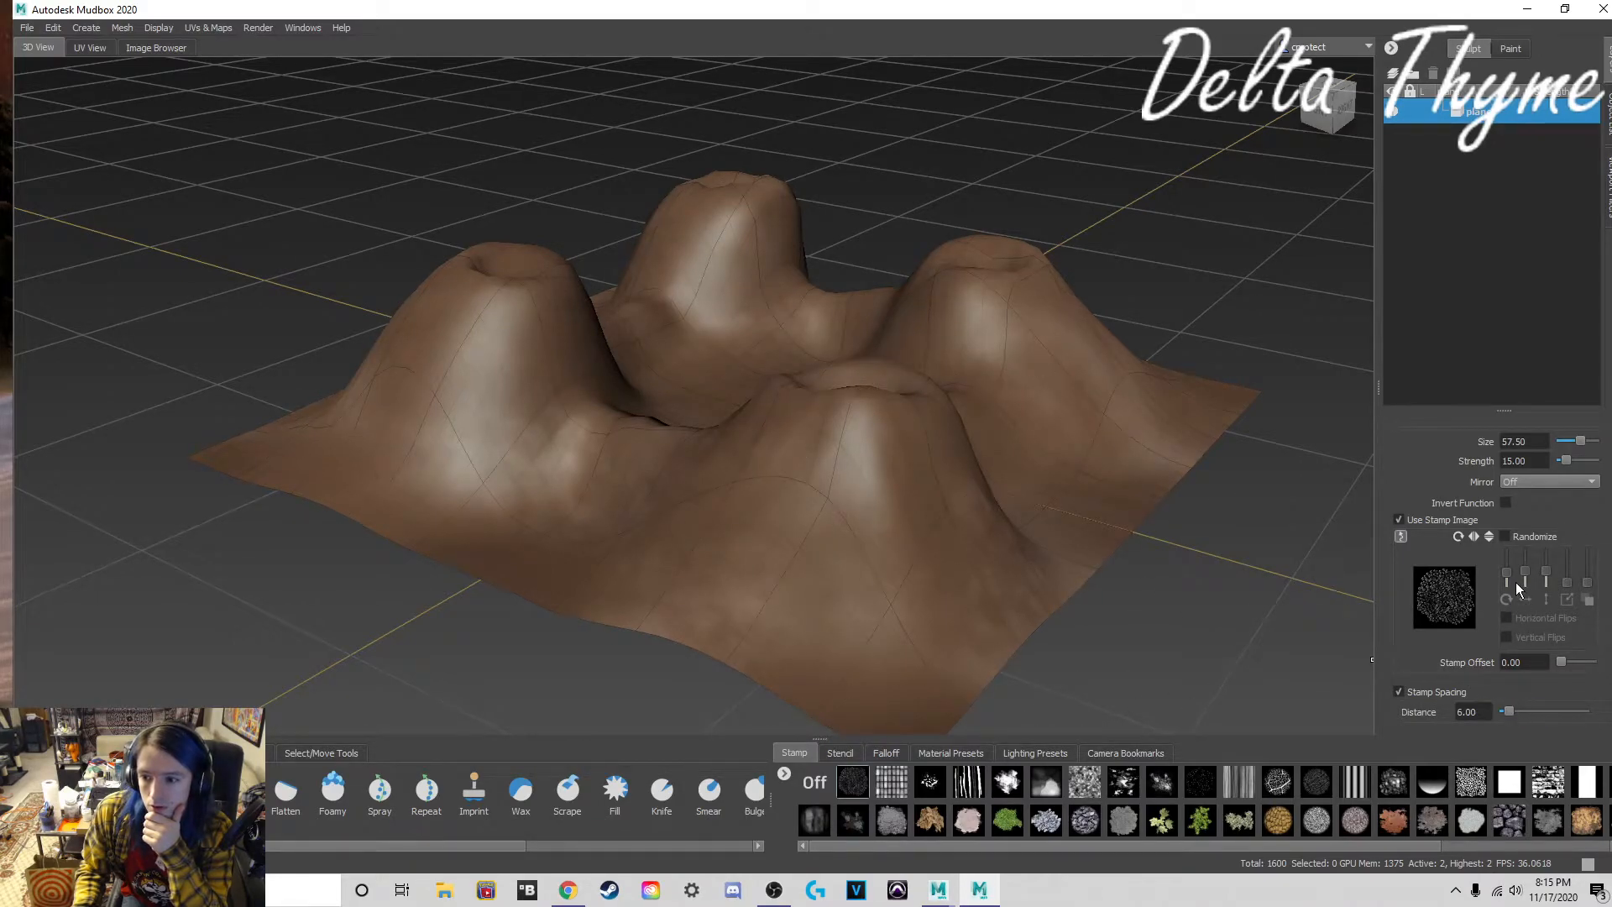
Step: Try flooding the whole terrain with the Spray effect, and undo the flood
scroll(1515, 582, "down", 3)
scroll(1516, 583, "down", 2)
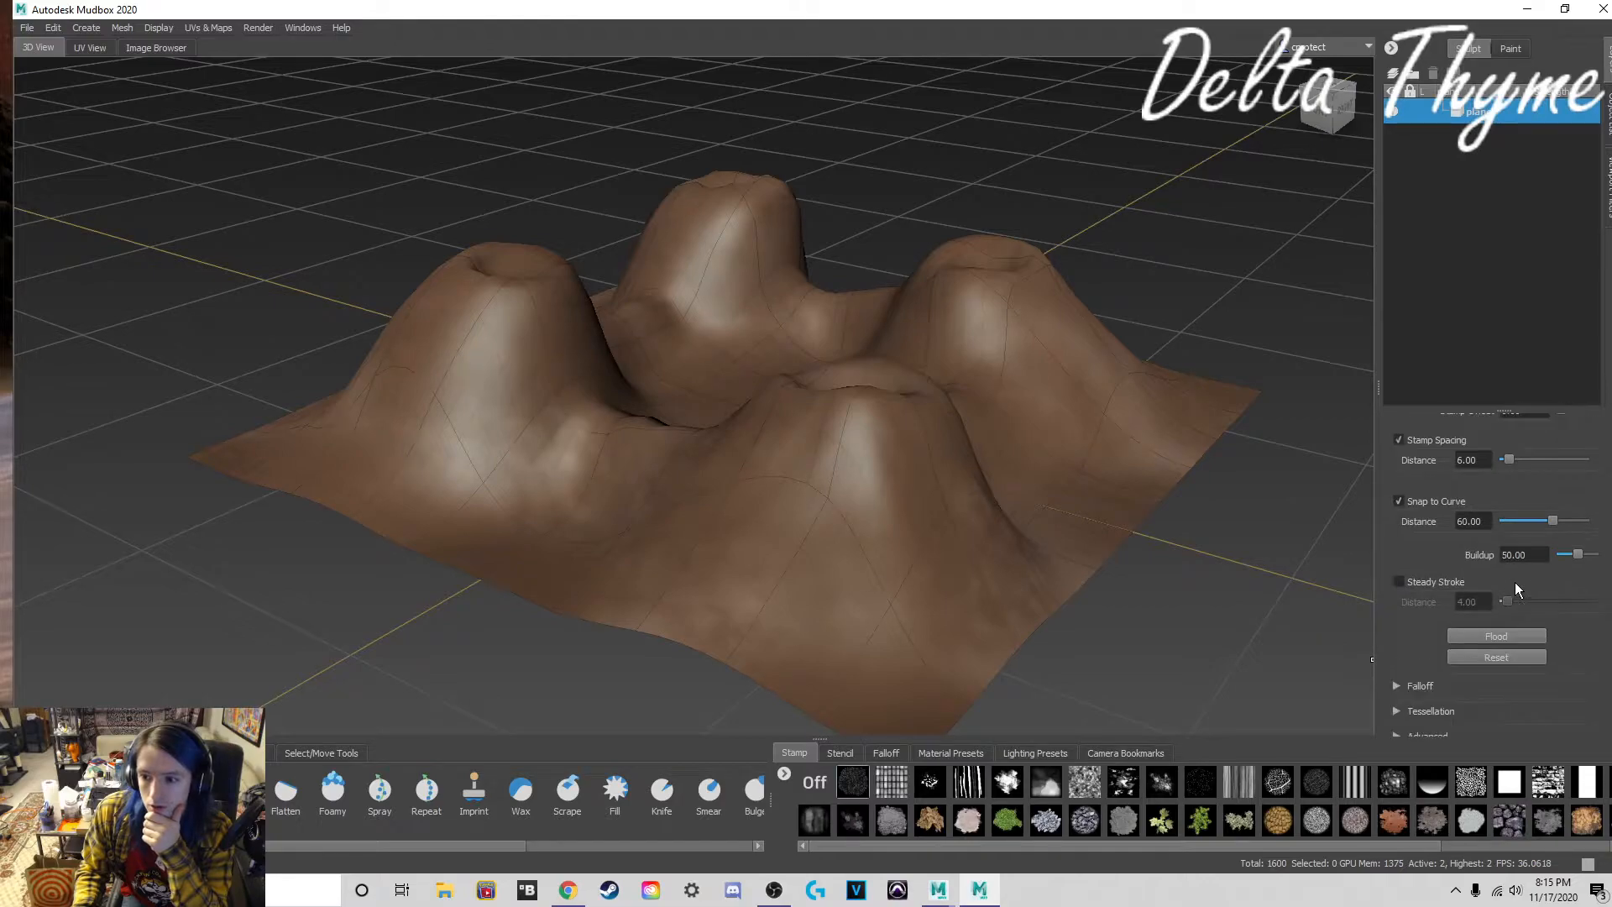
scroll(1515, 582, "down", 1)
left_click(1510, 622)
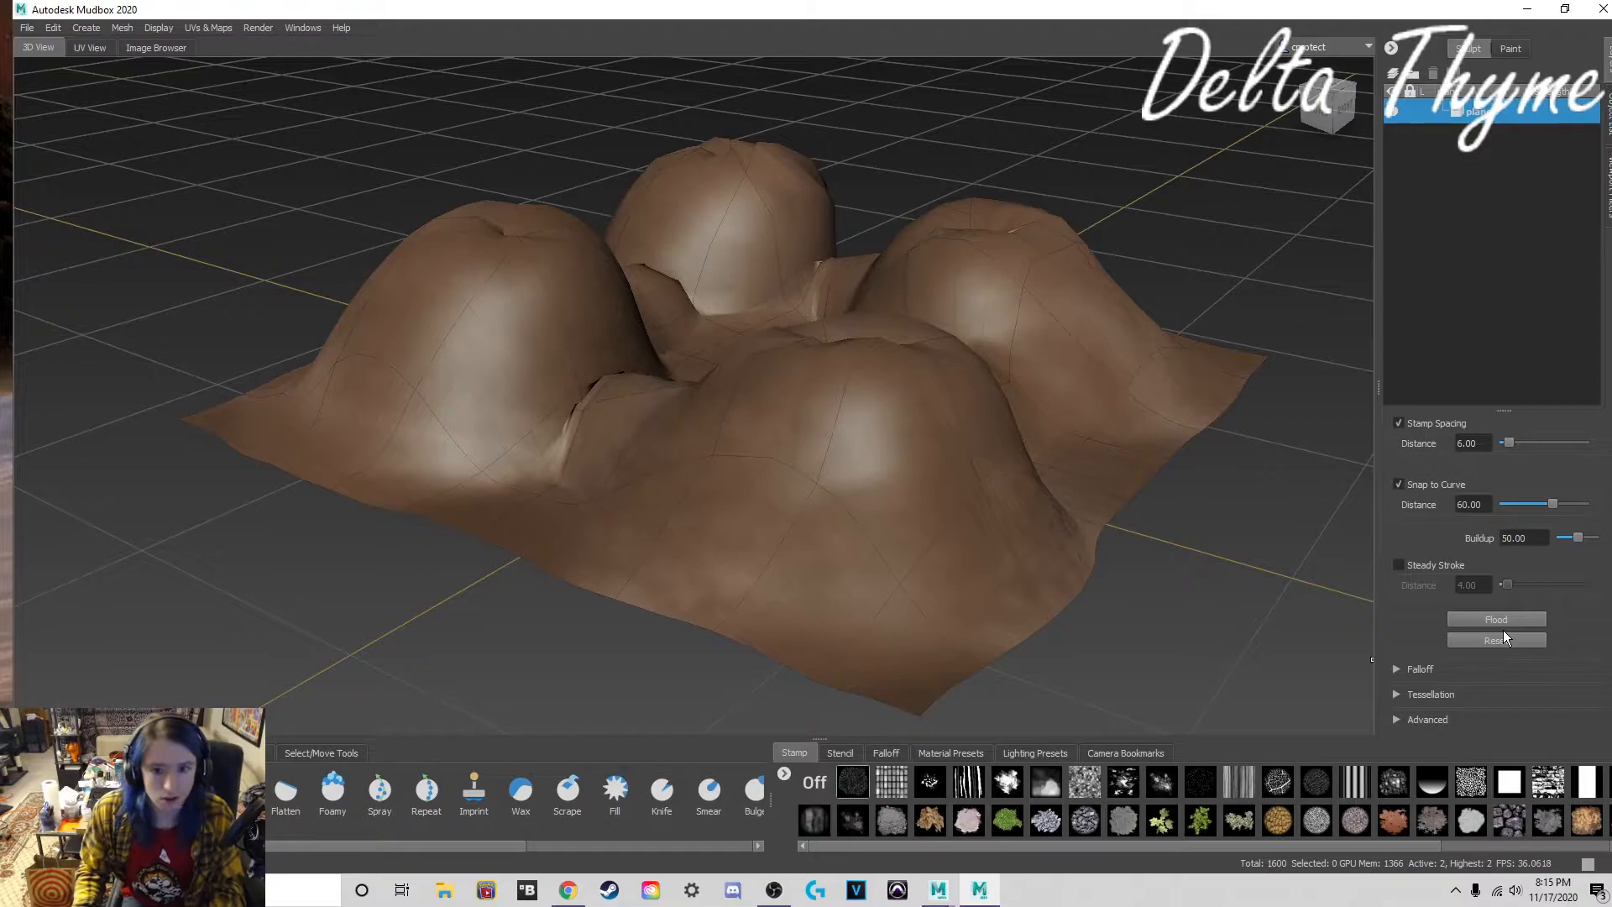
left_click(1503, 631)
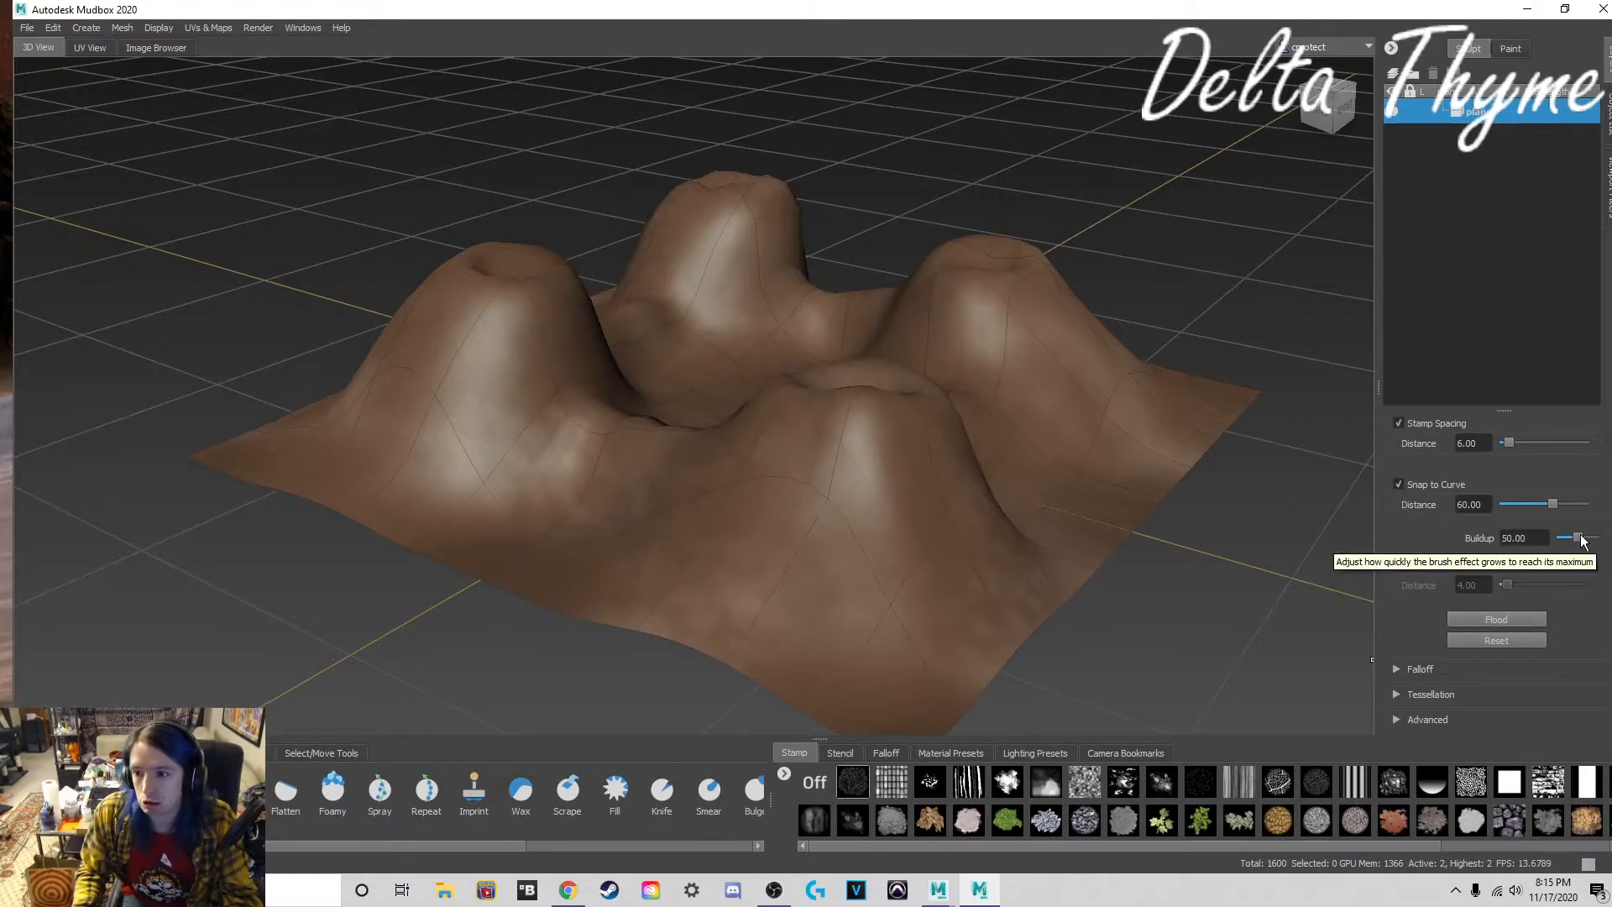
Step: Set the Spray tool's buildup to 2.5
left_click_drag(1579, 537, 1561, 537)
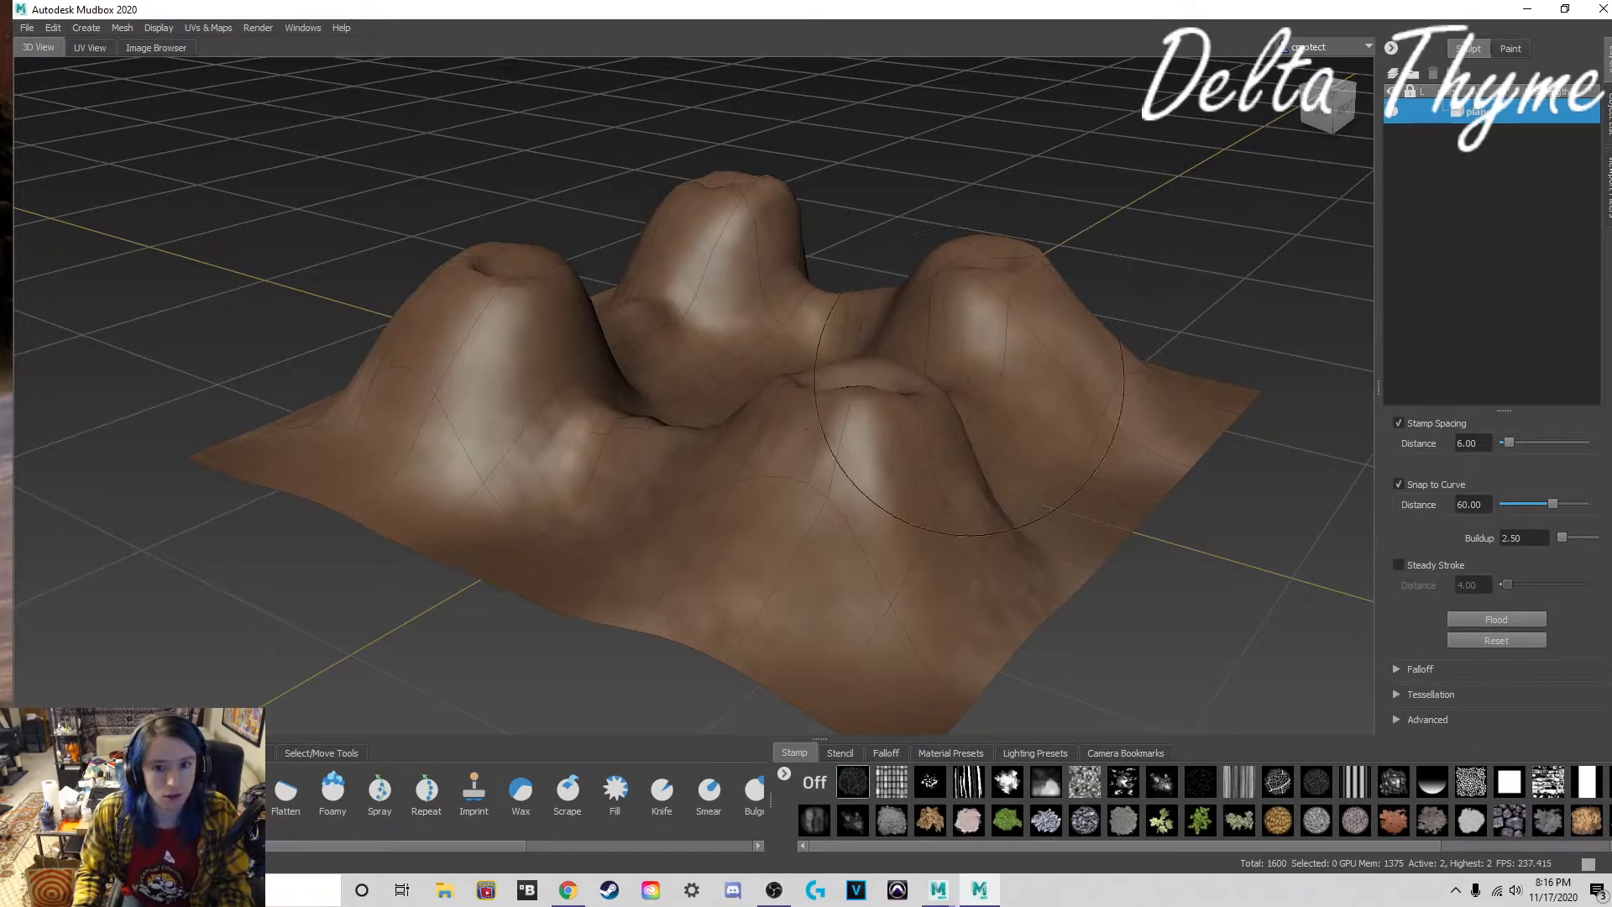
left_click(123, 28)
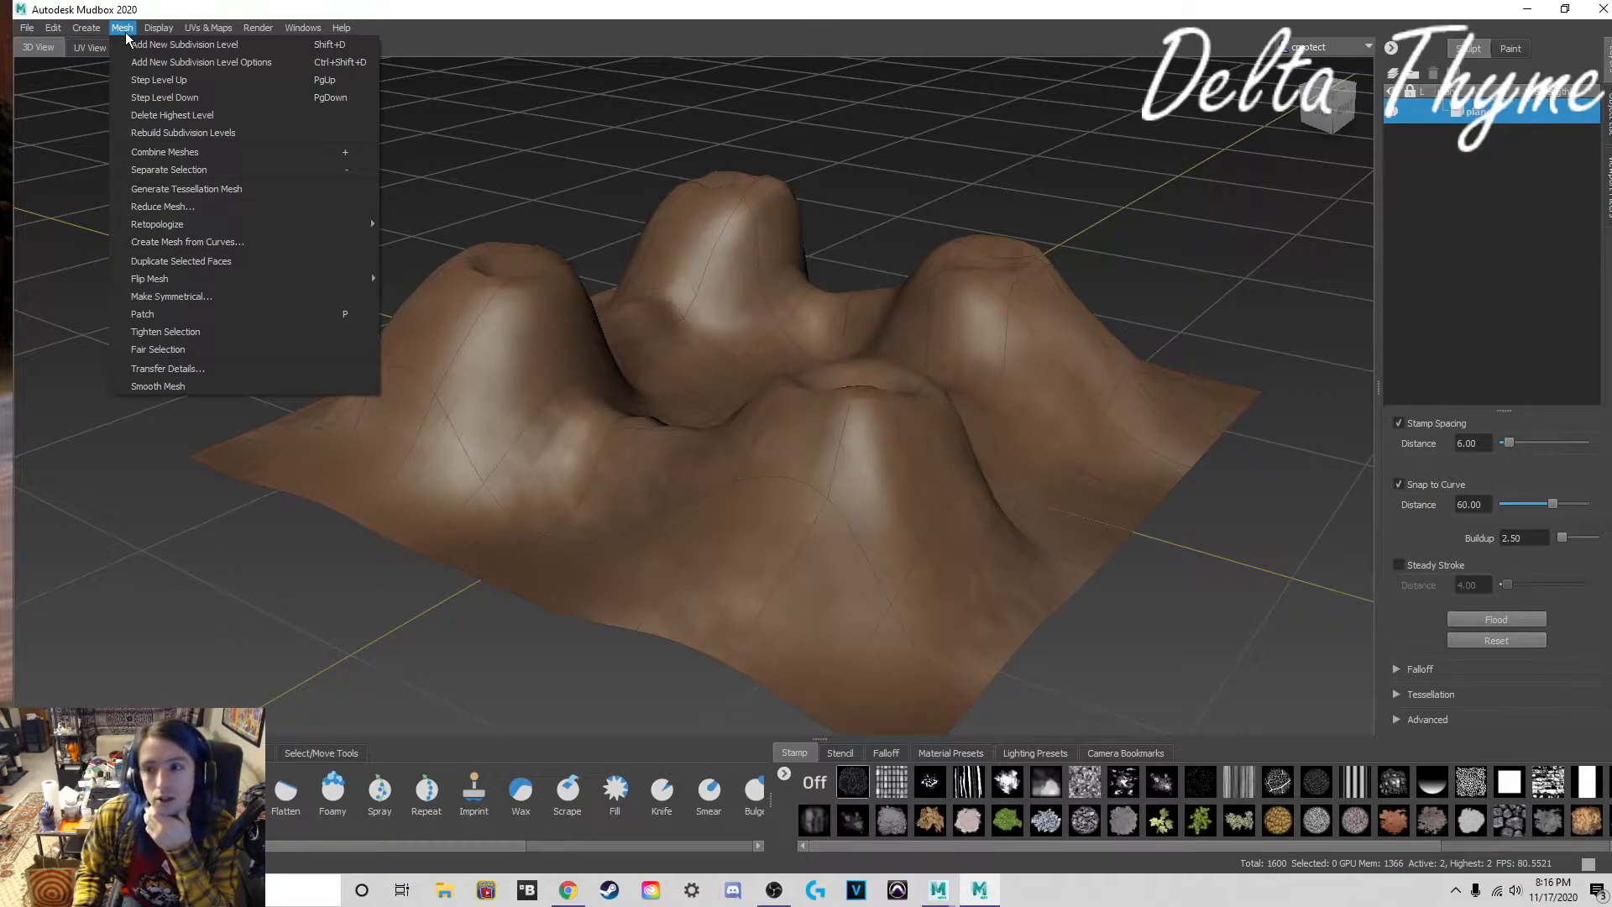
left_click(126, 35)
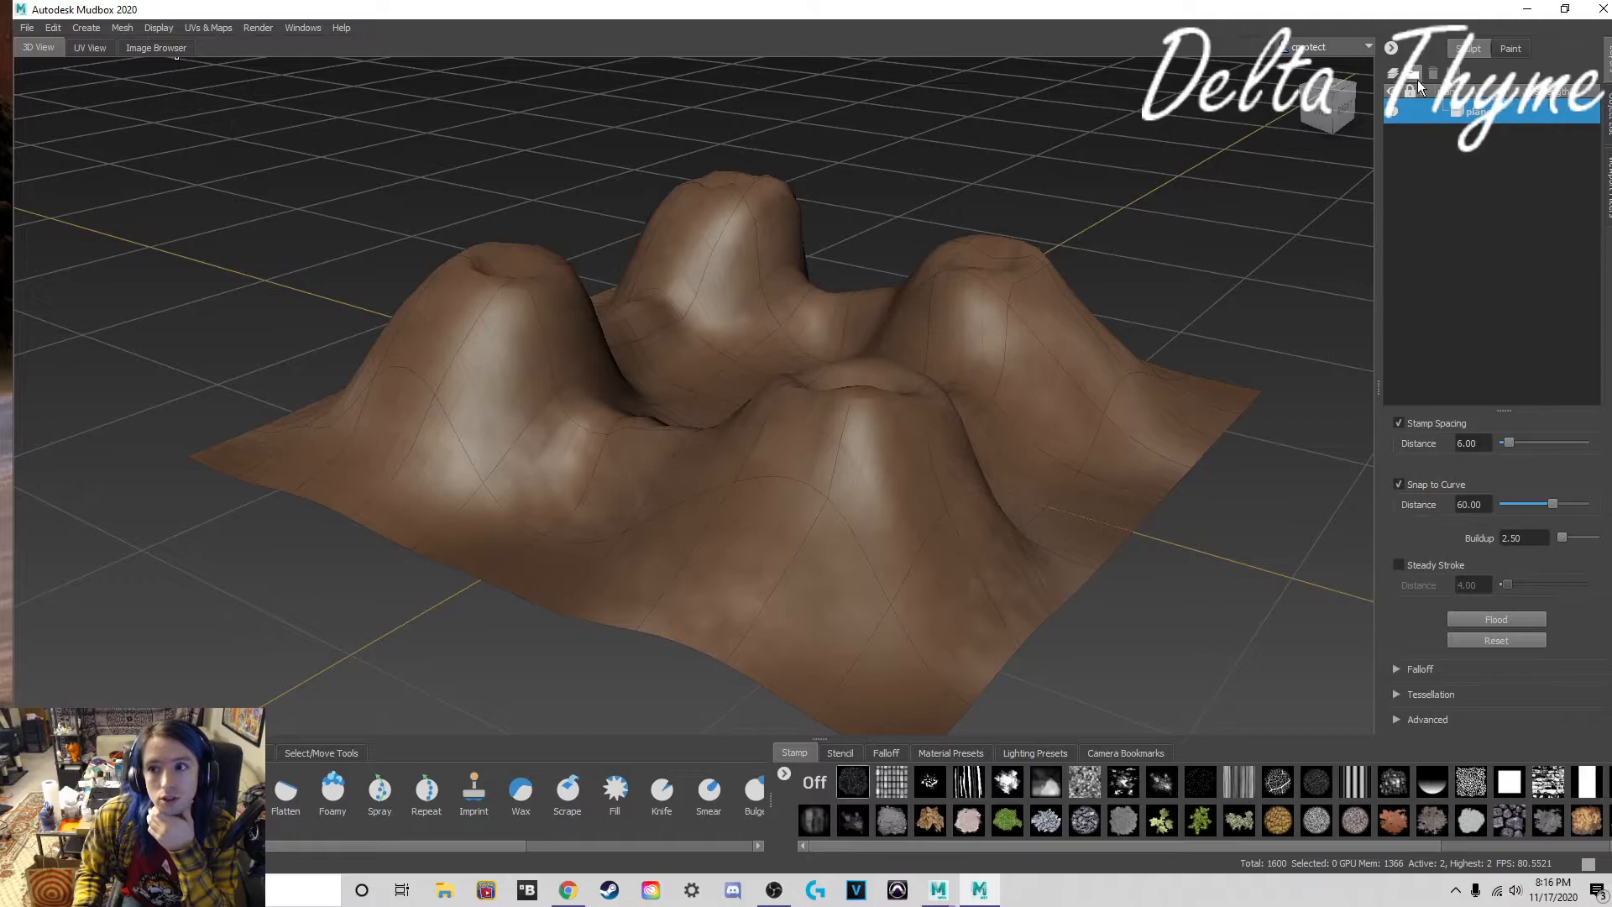
Step: Add a new sculpt layer above the terrain's base layer and make the new layer active
left_click(1393, 73)
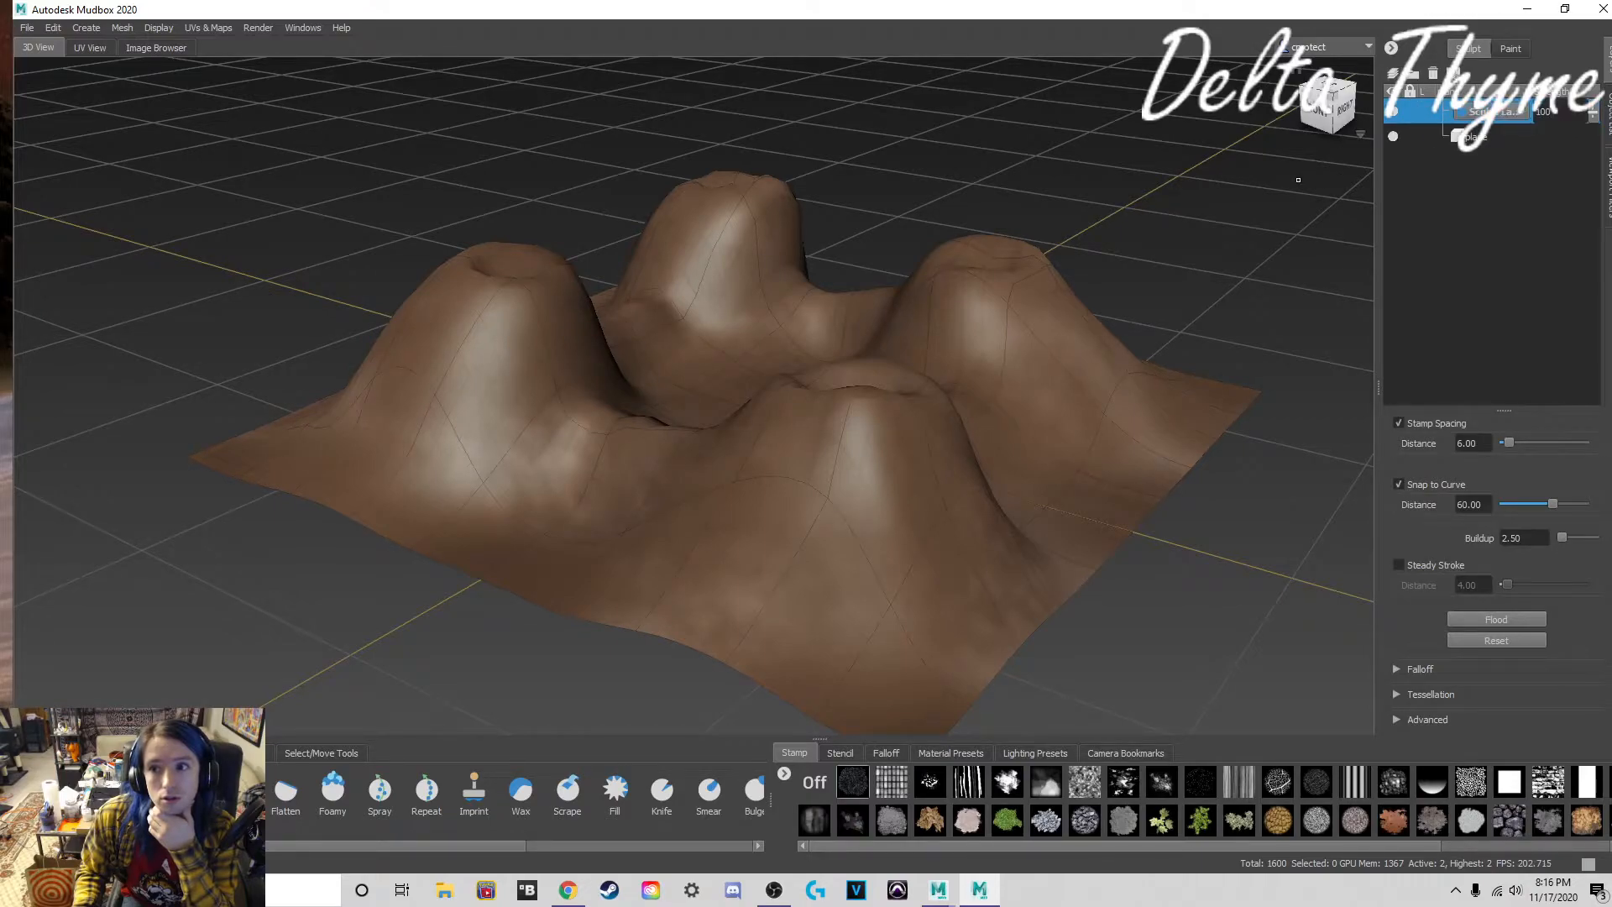
left_click(1452, 141)
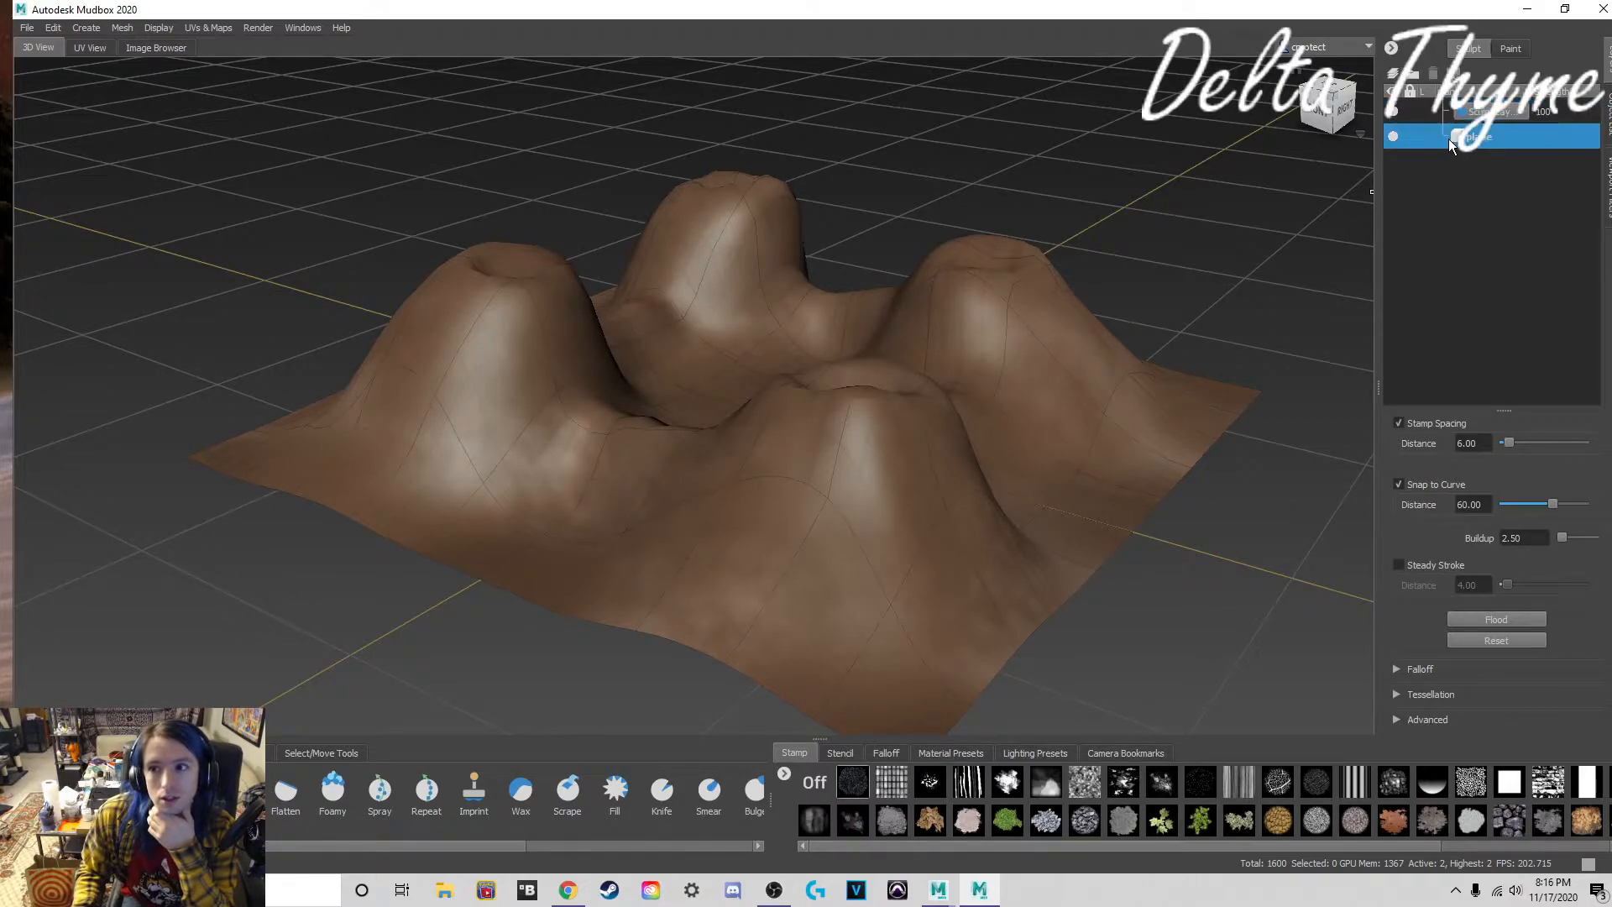
left_click(1480, 112)
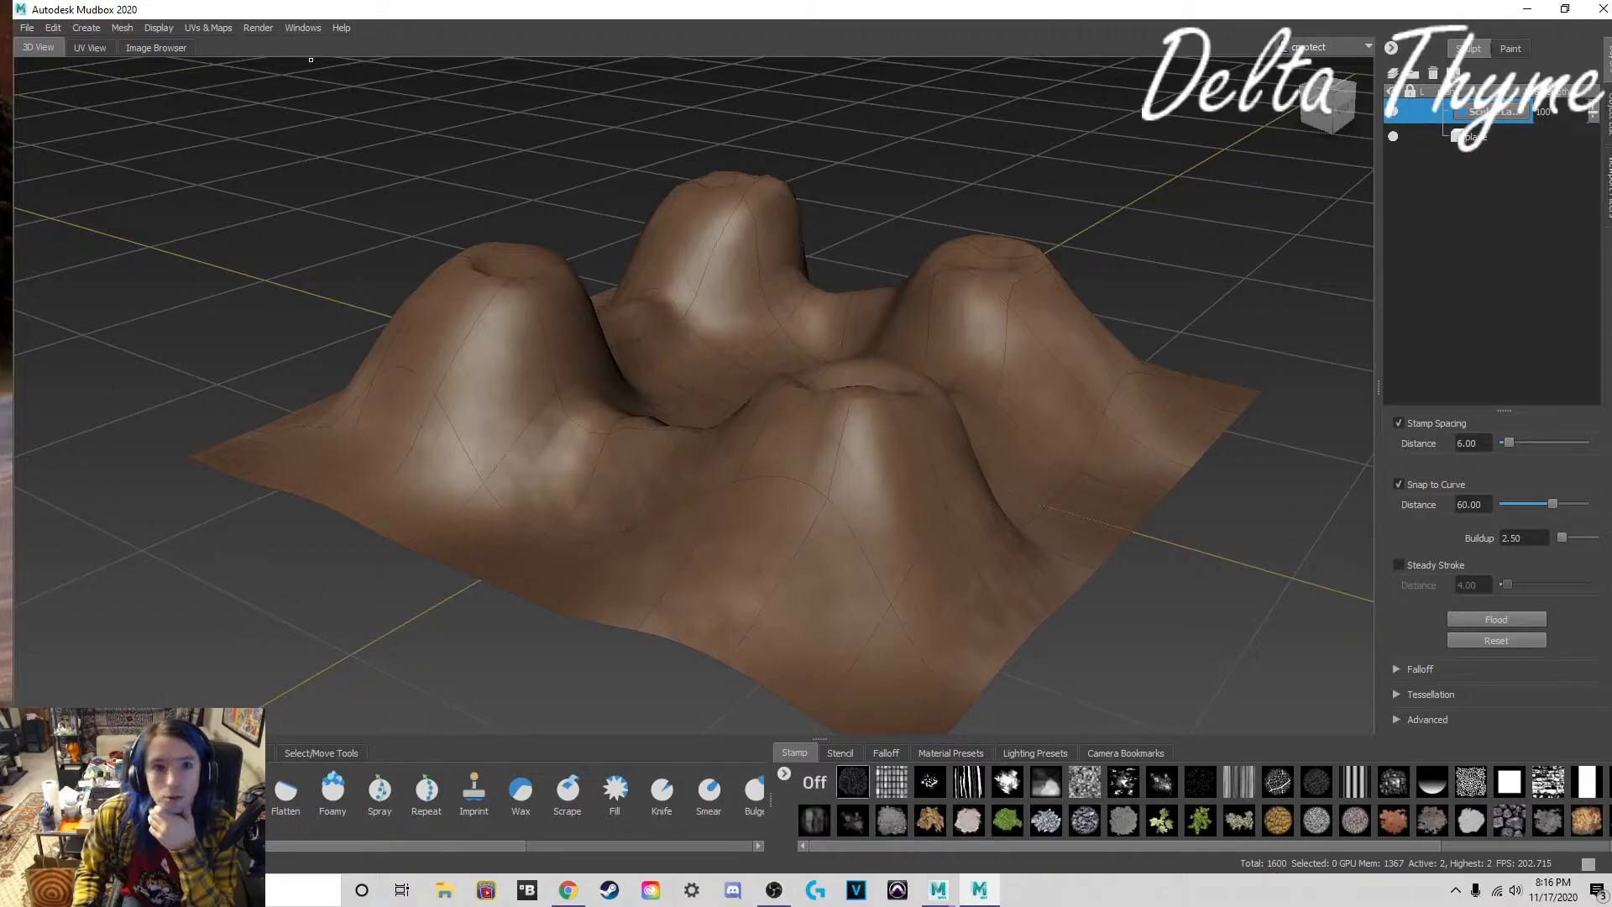
left_click(124, 32)
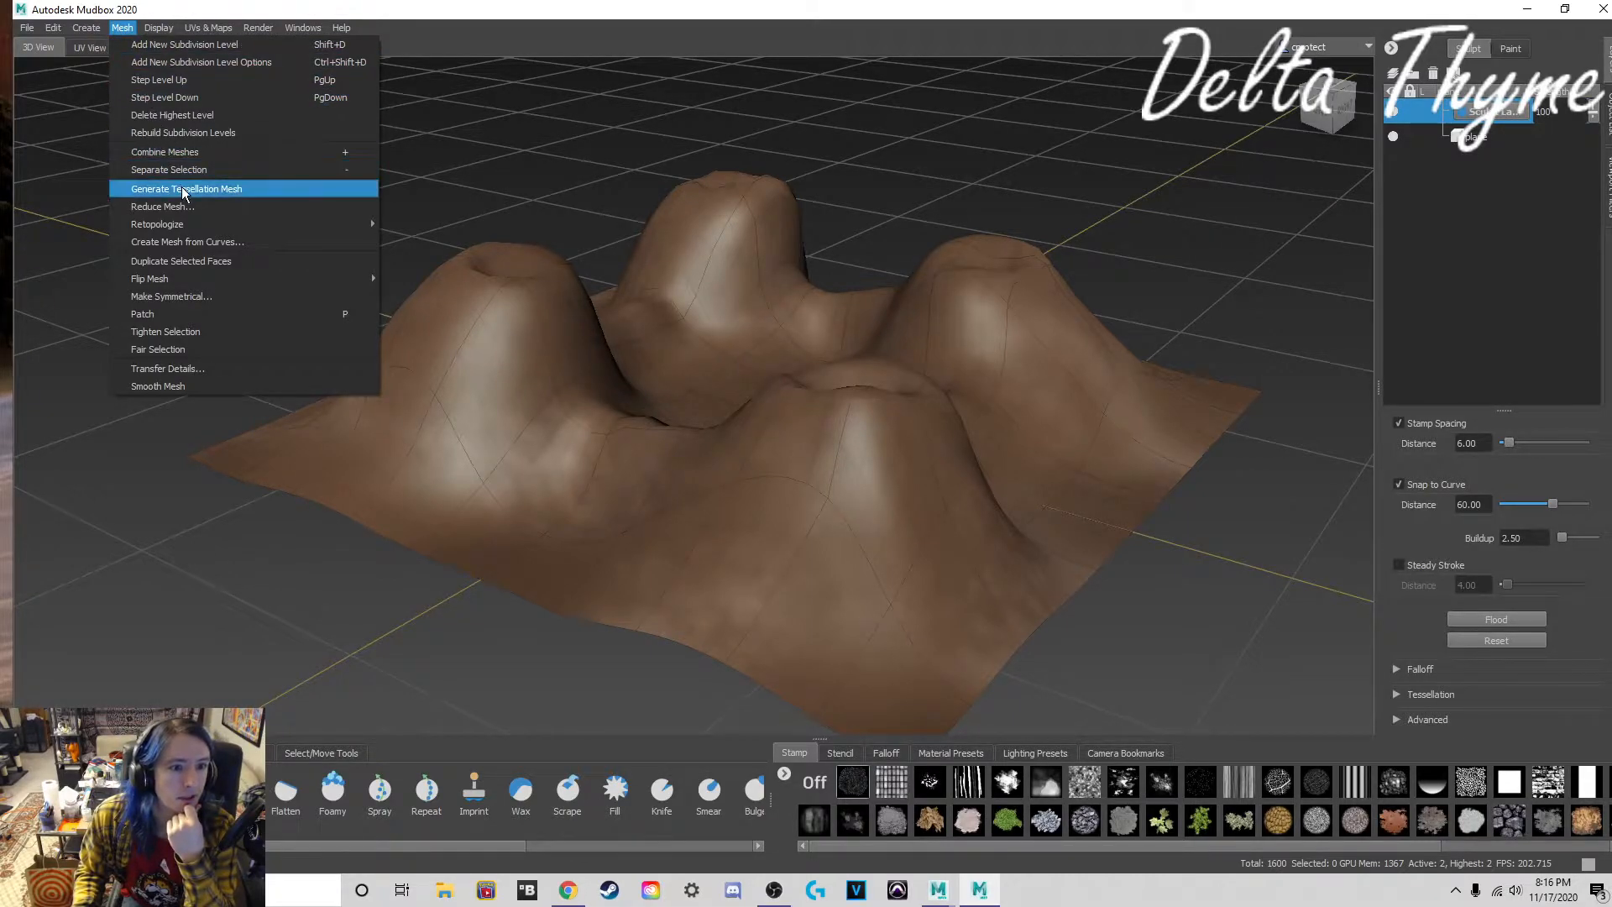
left_click(124, 29)
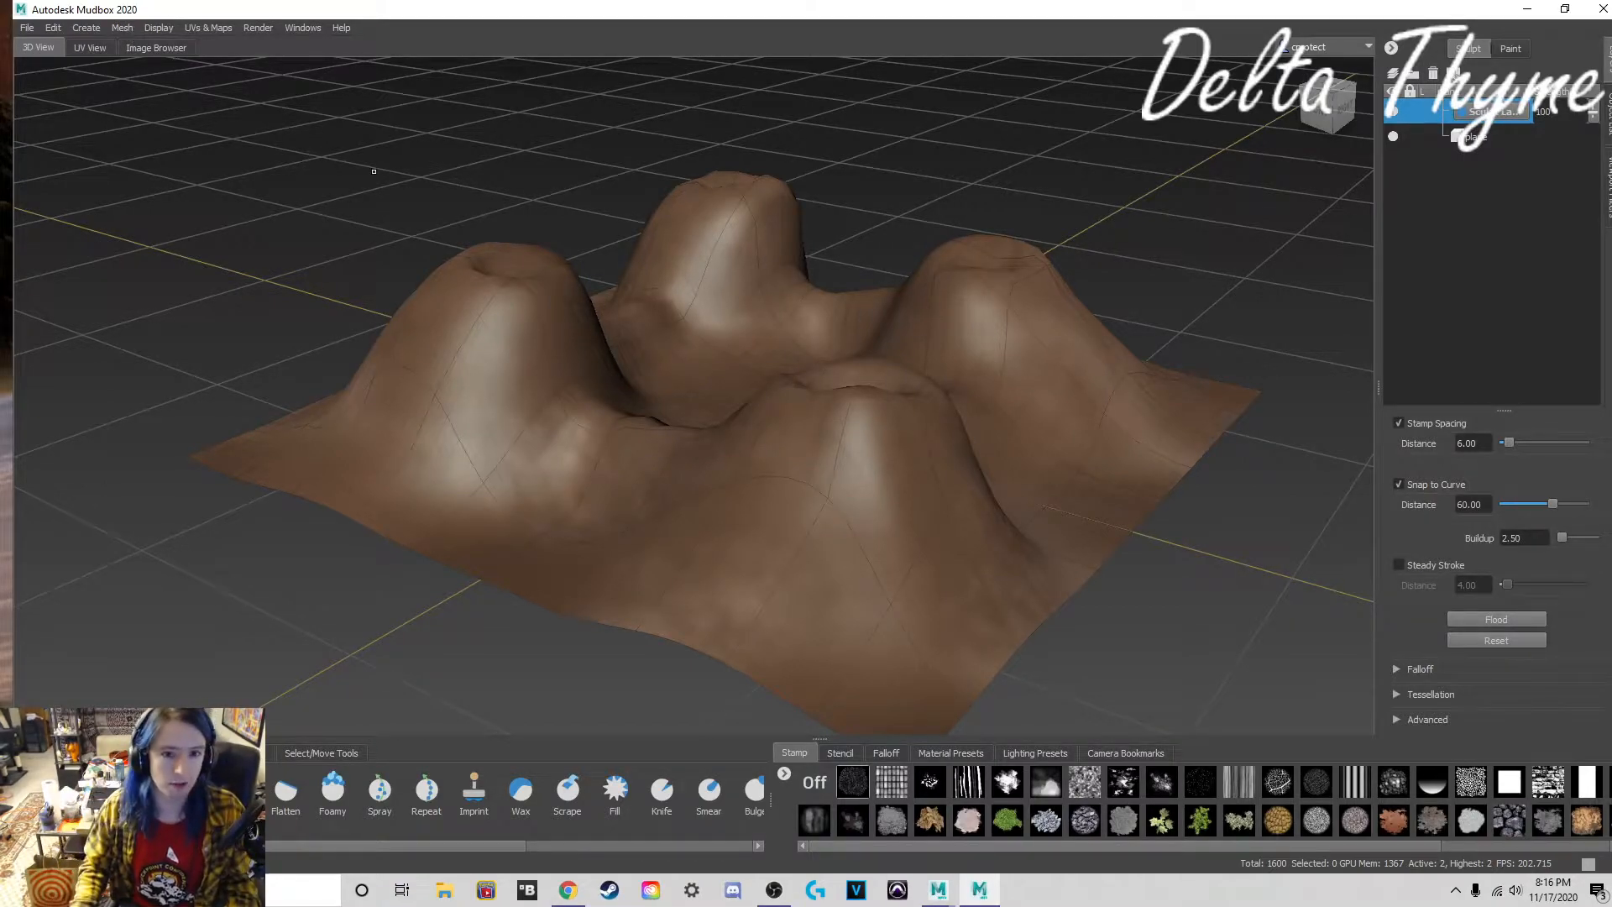
Step: Apply the Spray brush to the terrain on the new sculpt layer, working from above and a low angle
mouse_move(651, 340)
left_mouse_down("alt")
mouse_move(563, 344)
mouse_move(460, 313)
mouse_move(674, 473)
left_mouse_up("alt")
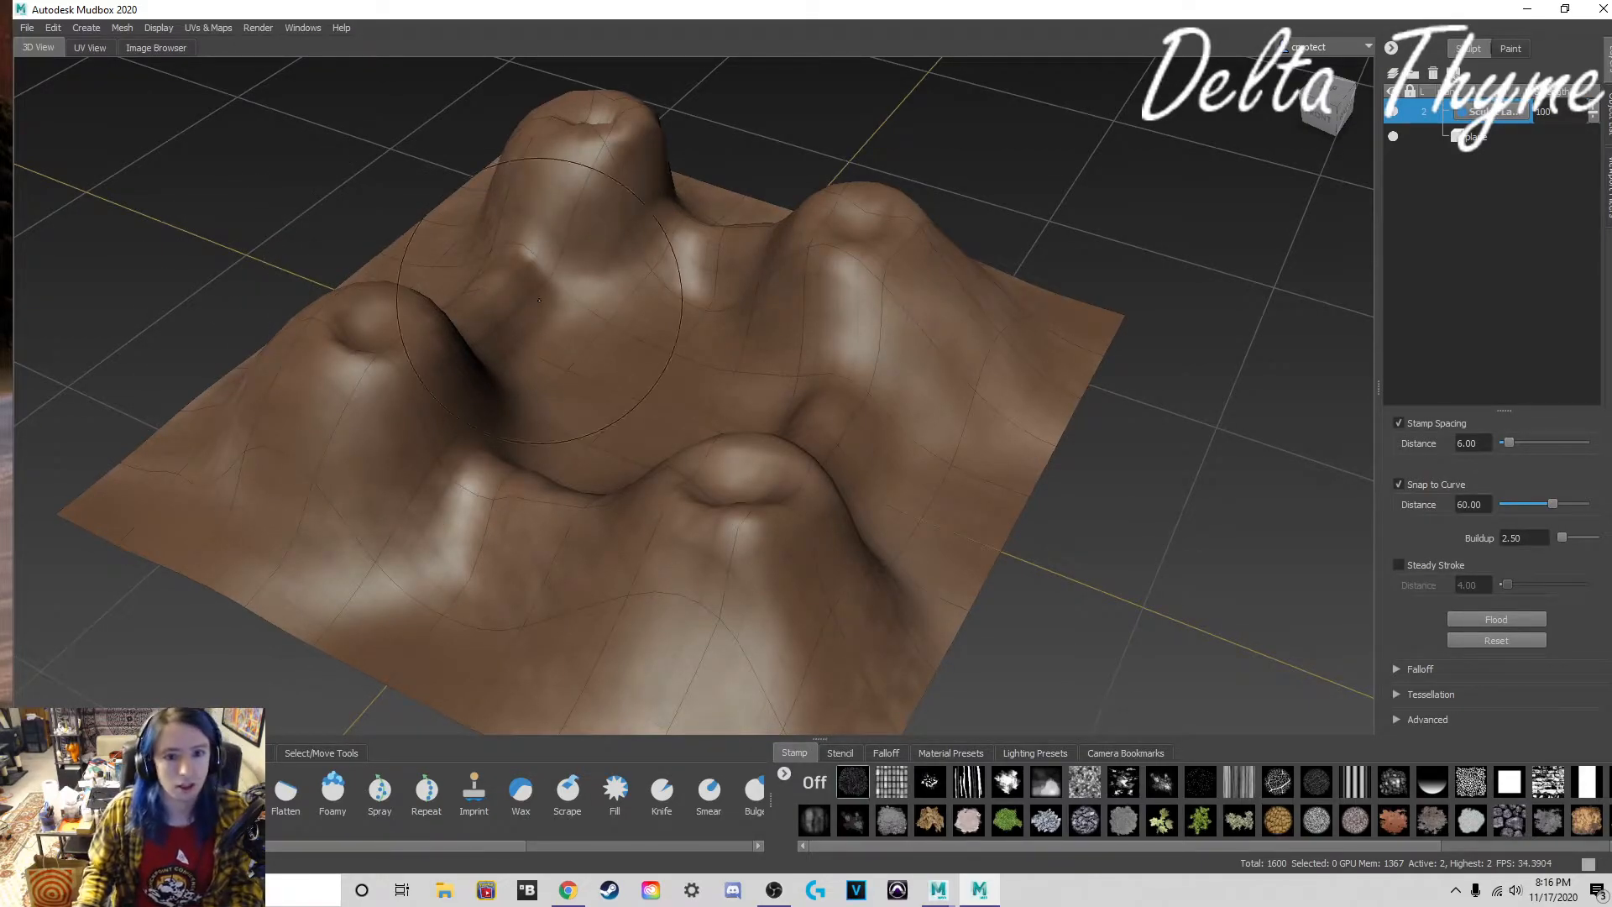
left_click_drag(538, 301, 648, 360)
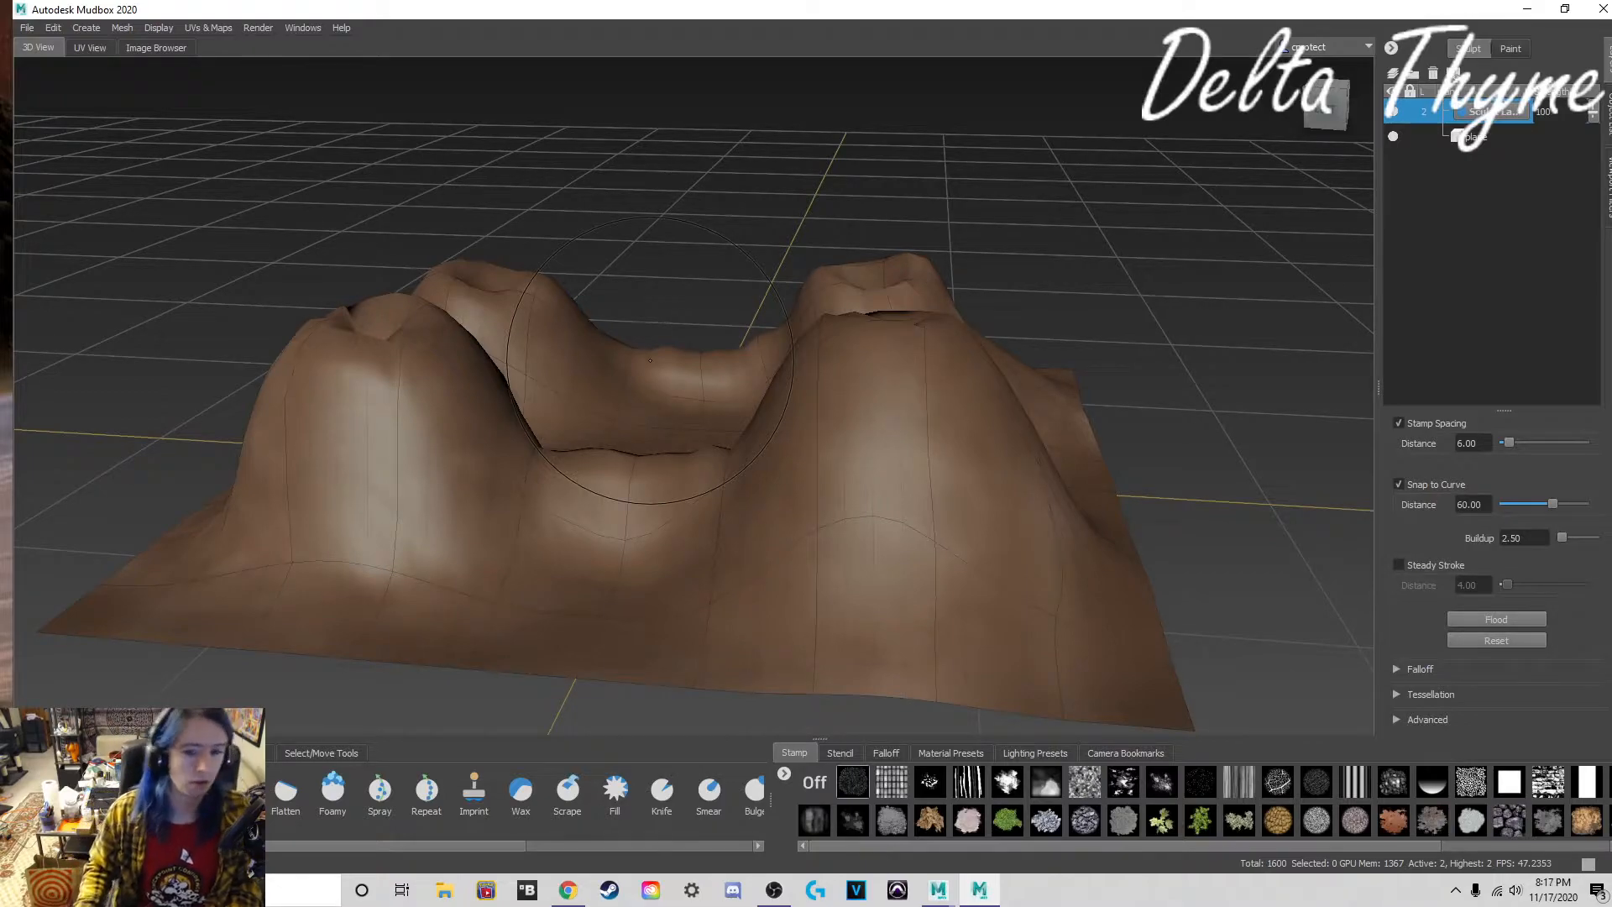
Step: View the terrain from a raised angle and examine its UV layout
left_click_drag(650, 360, 523, 370, "alt")
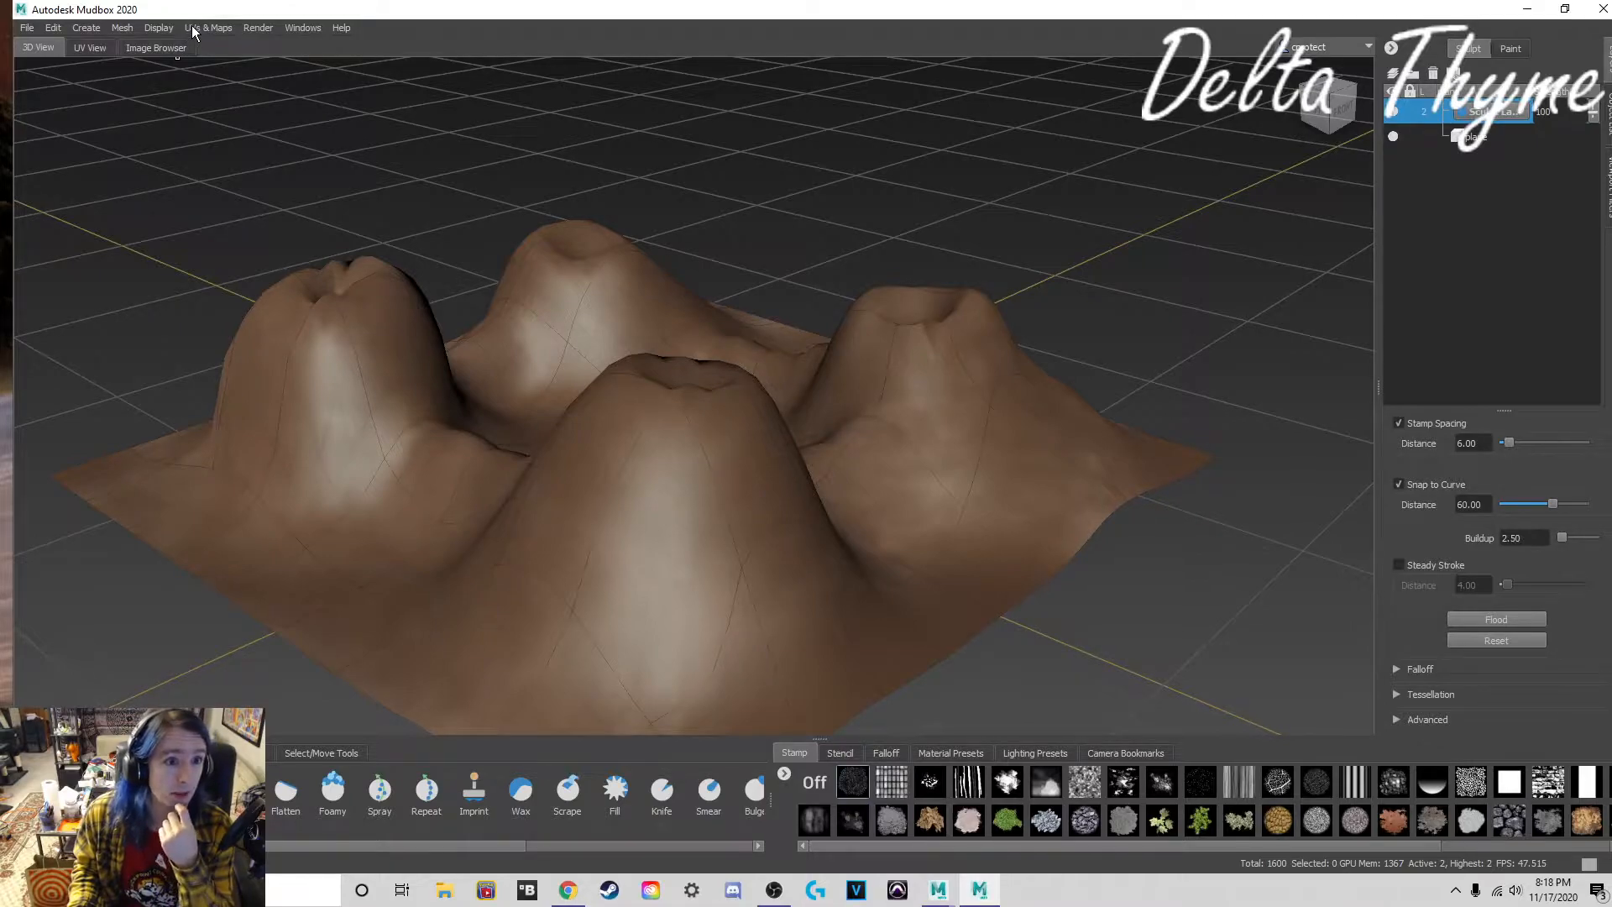
left_click(122, 29)
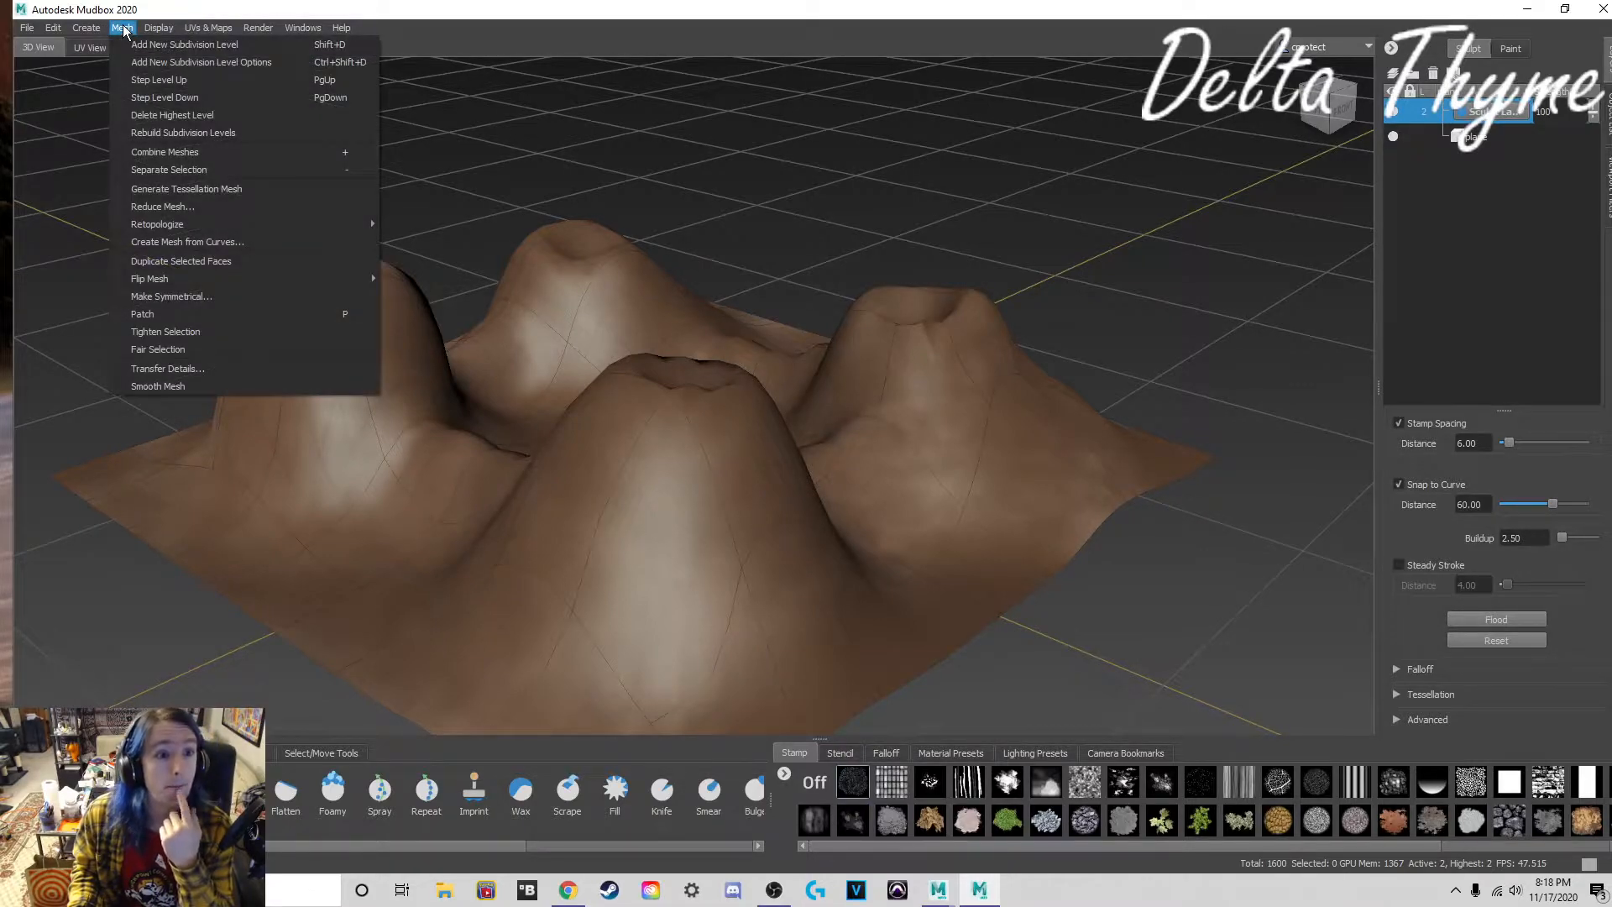
left_click(122, 28)
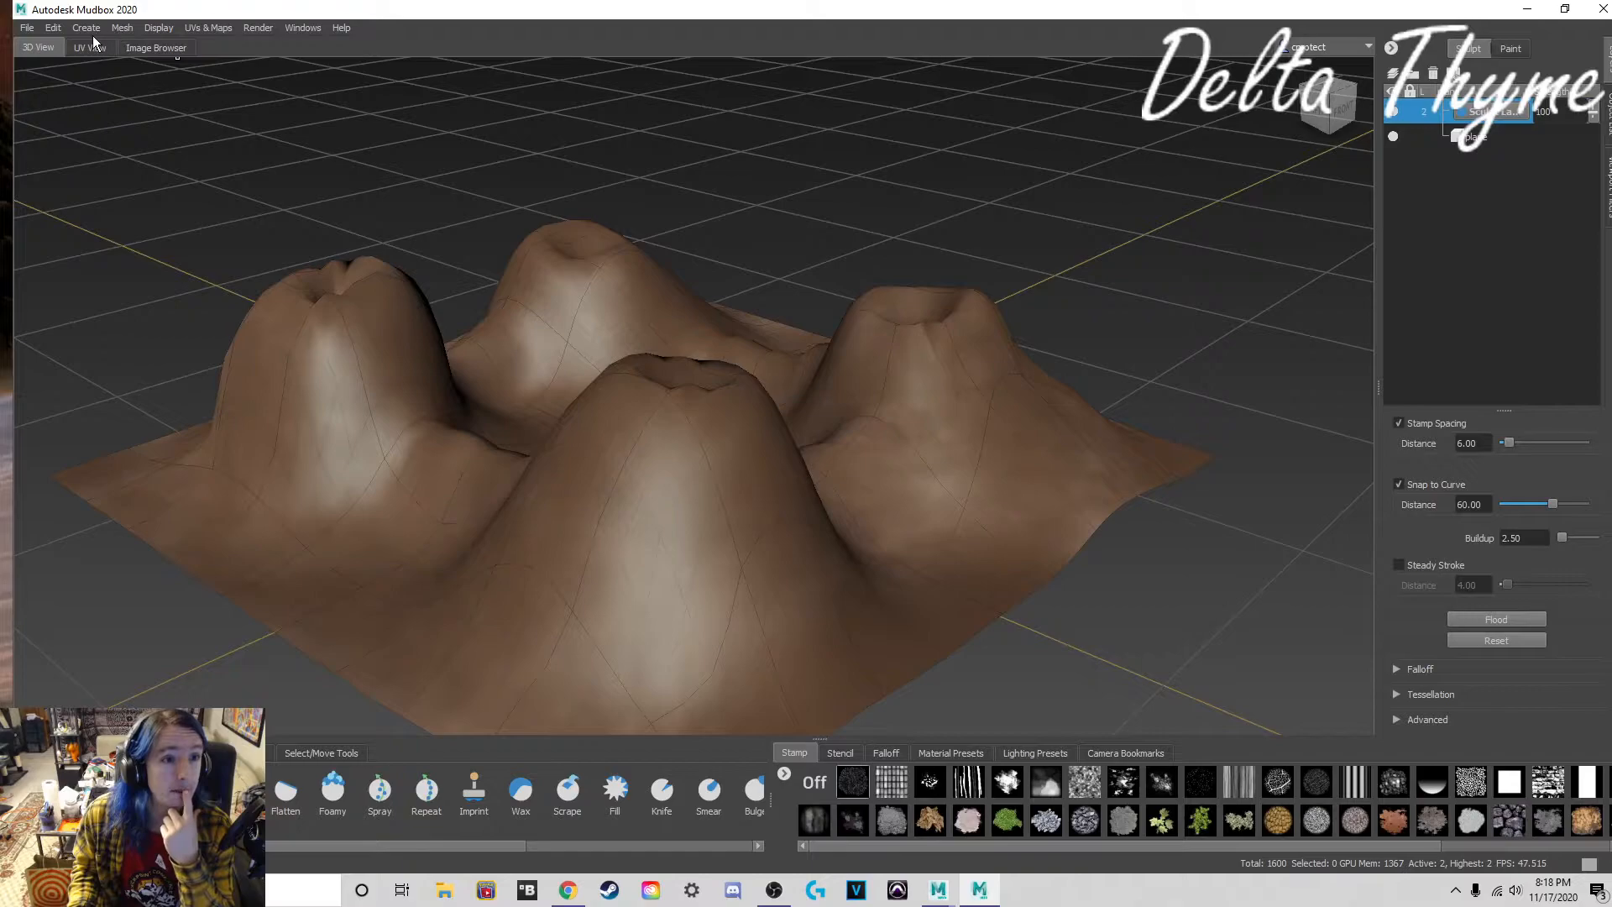
left_click(99, 48)
left_click(141, 47)
left_click(77, 42)
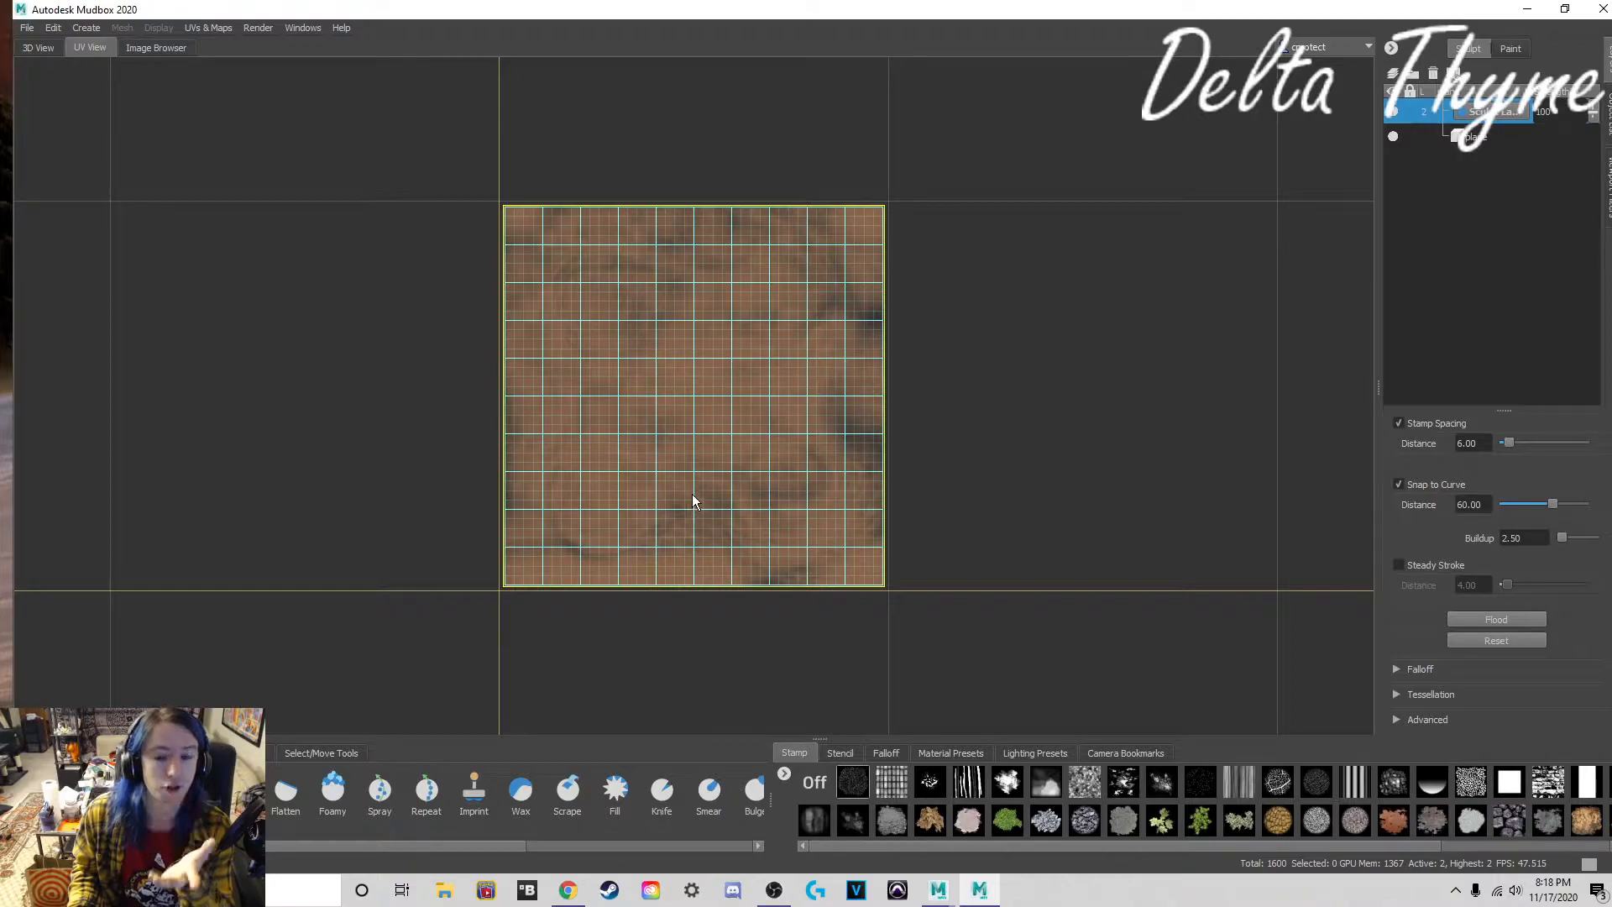
left_click(35, 47)
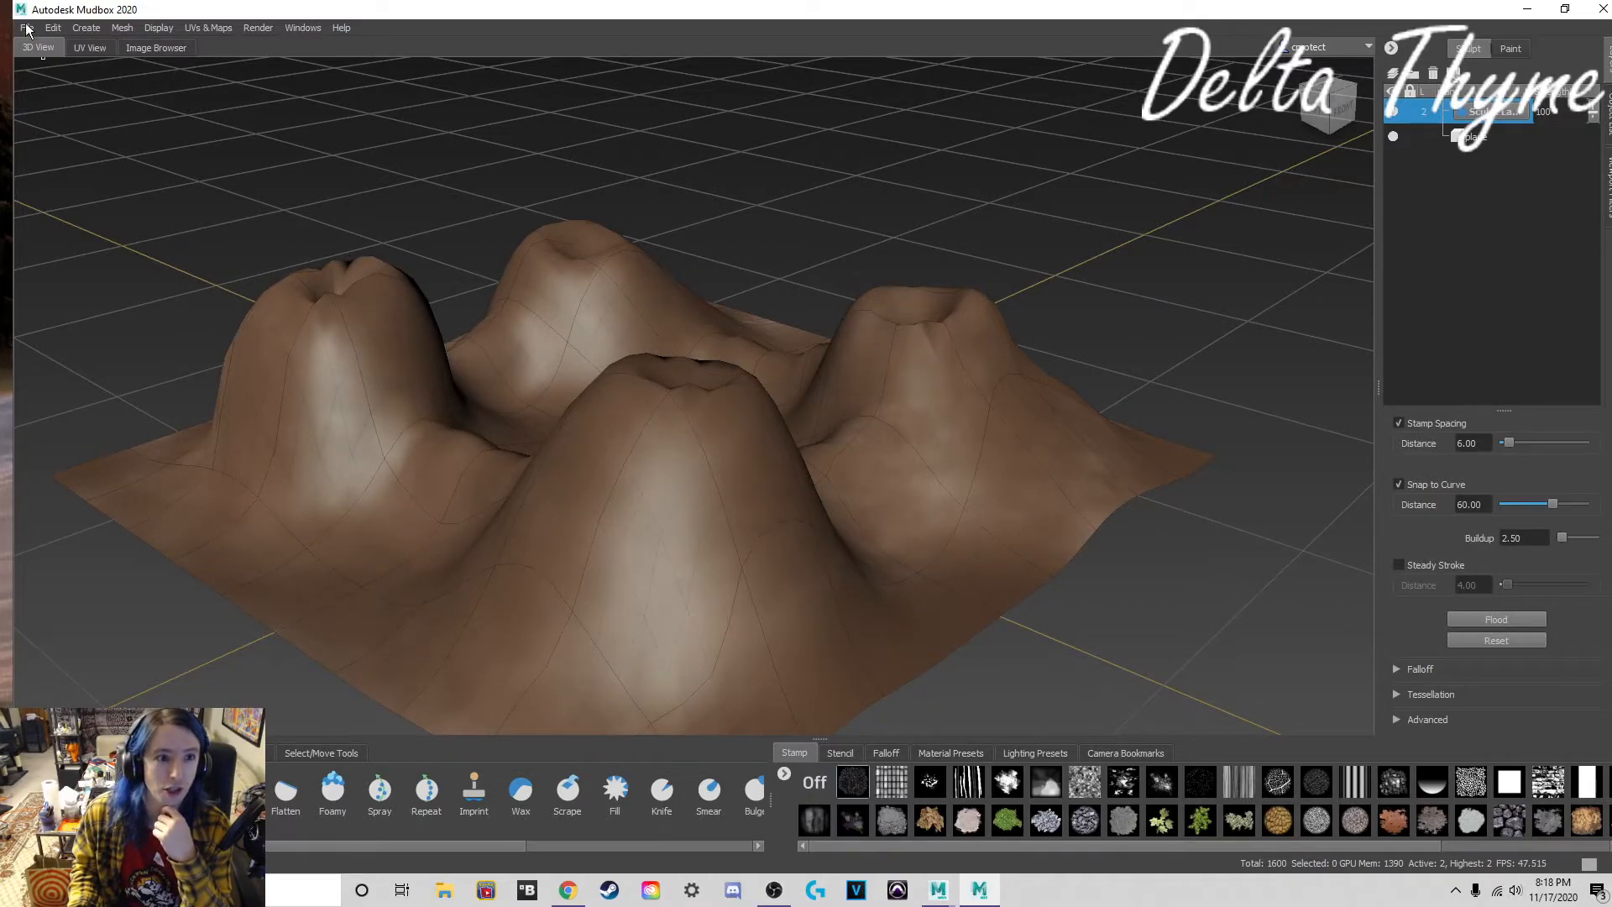
Step: Examine the terrain's UV layout up close and check the image browser, returning to the 3D view
left_click(99, 48)
scroll(733, 413, "up", 3)
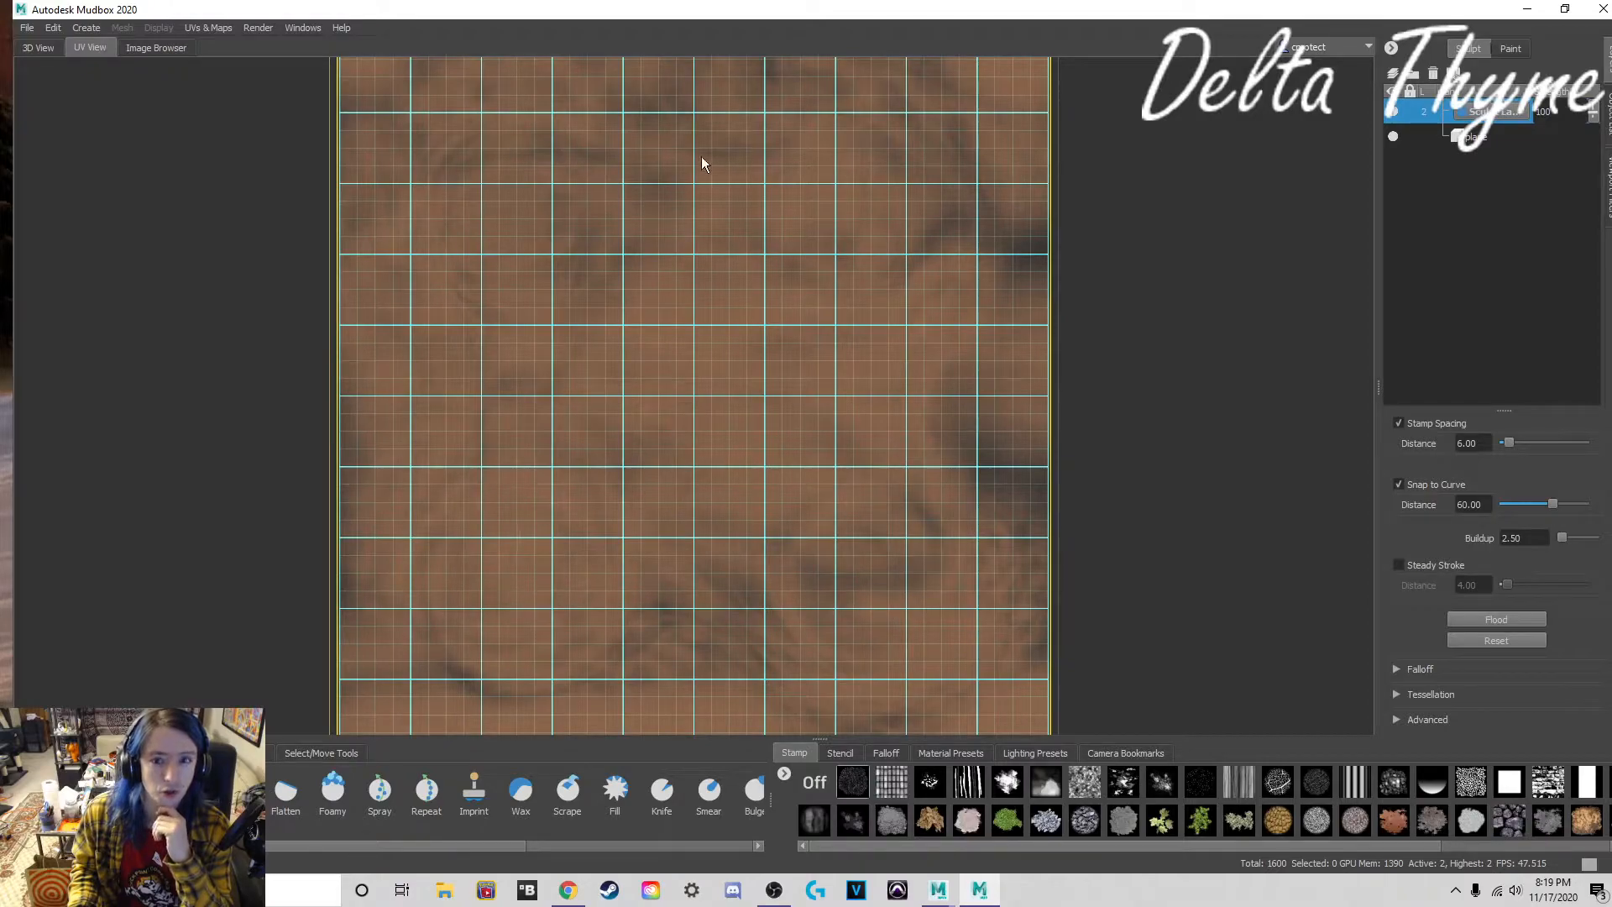
left_click(25, 47)
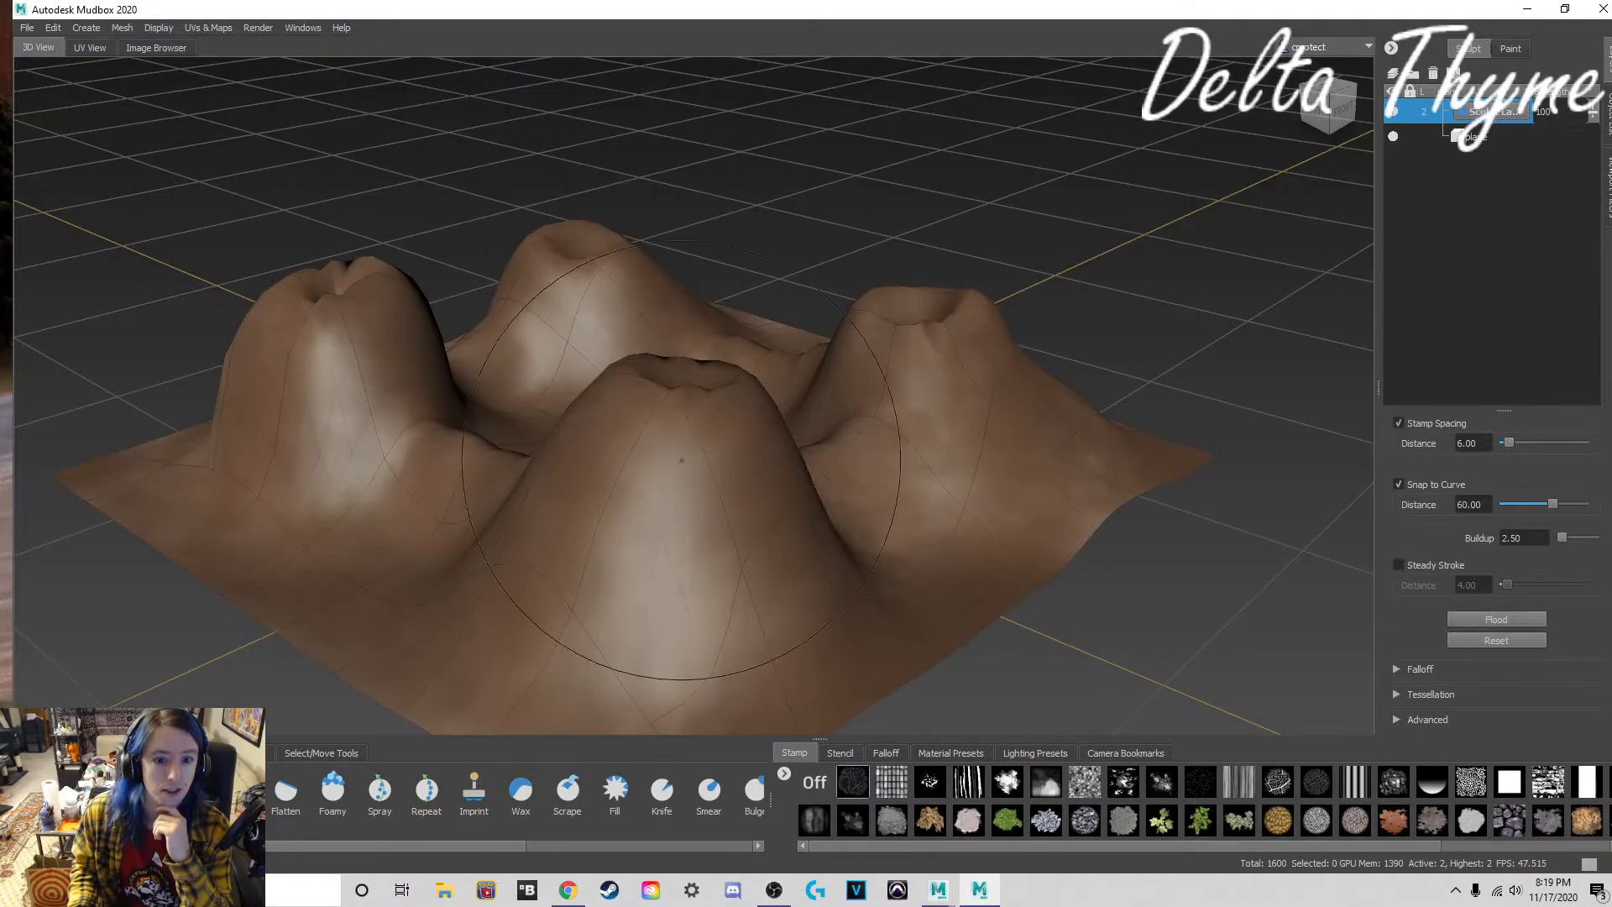
left_click(148, 48)
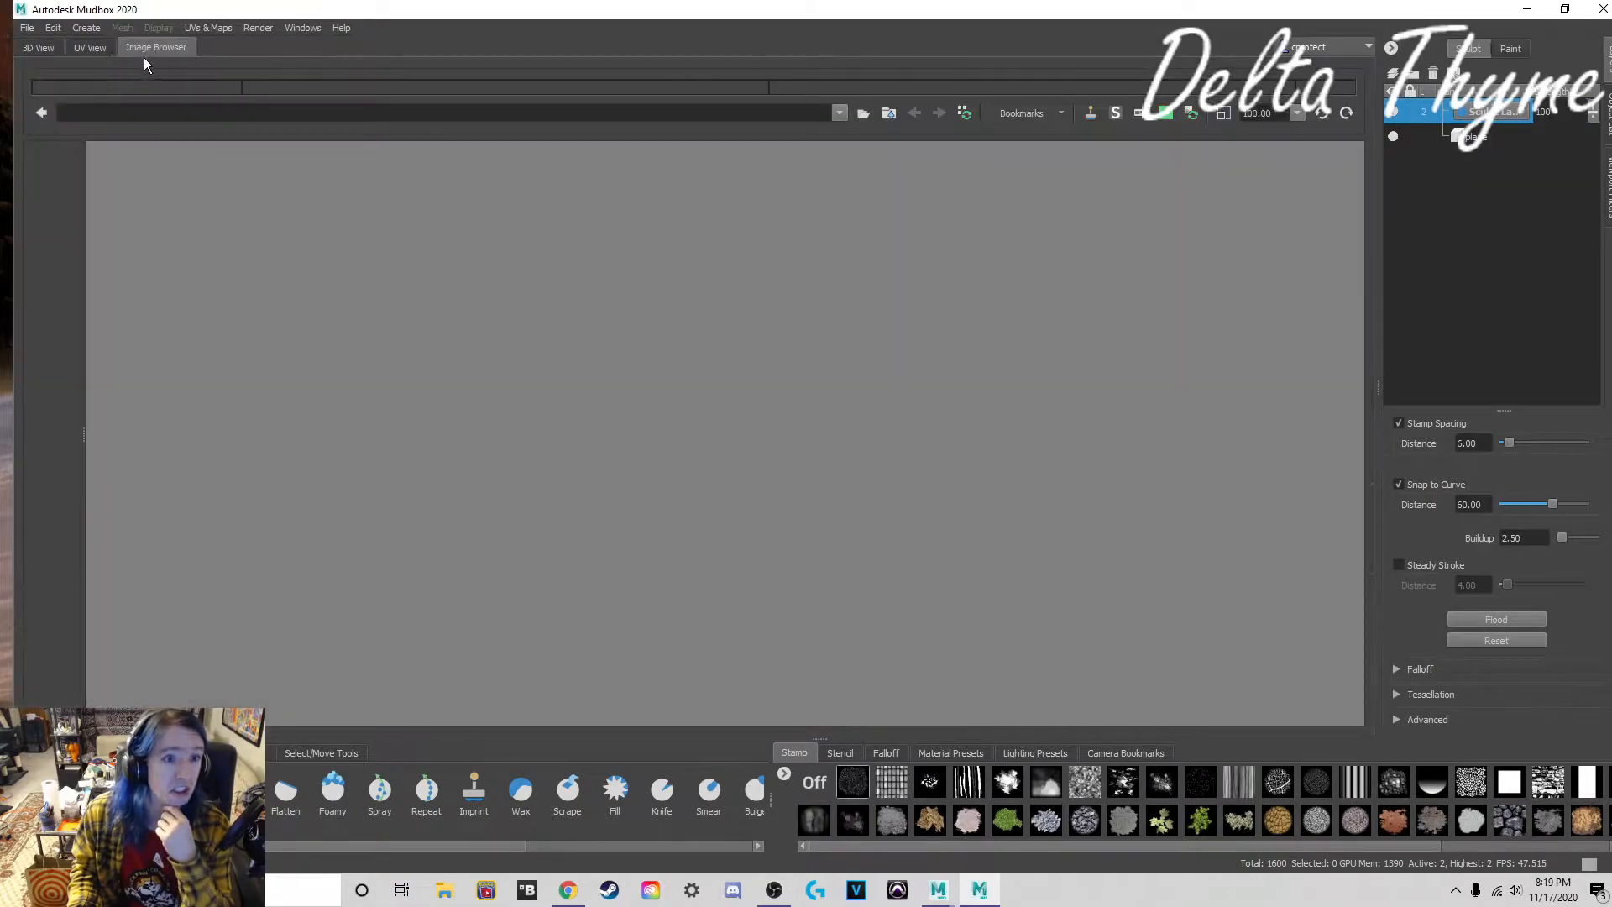
left_click(108, 51)
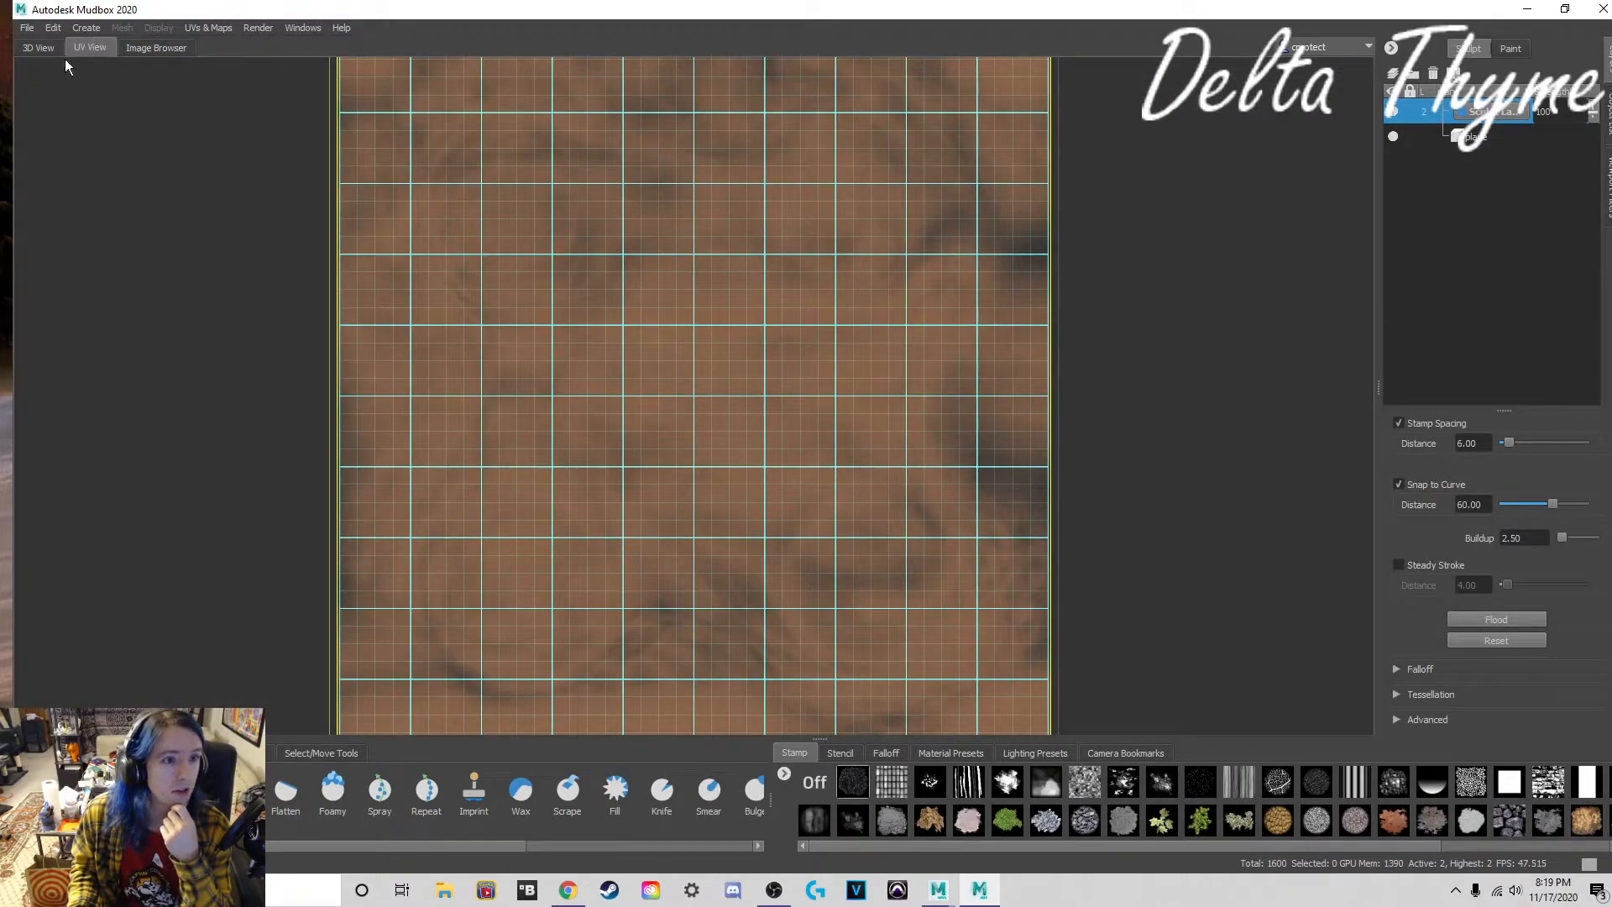
left_click(38, 47)
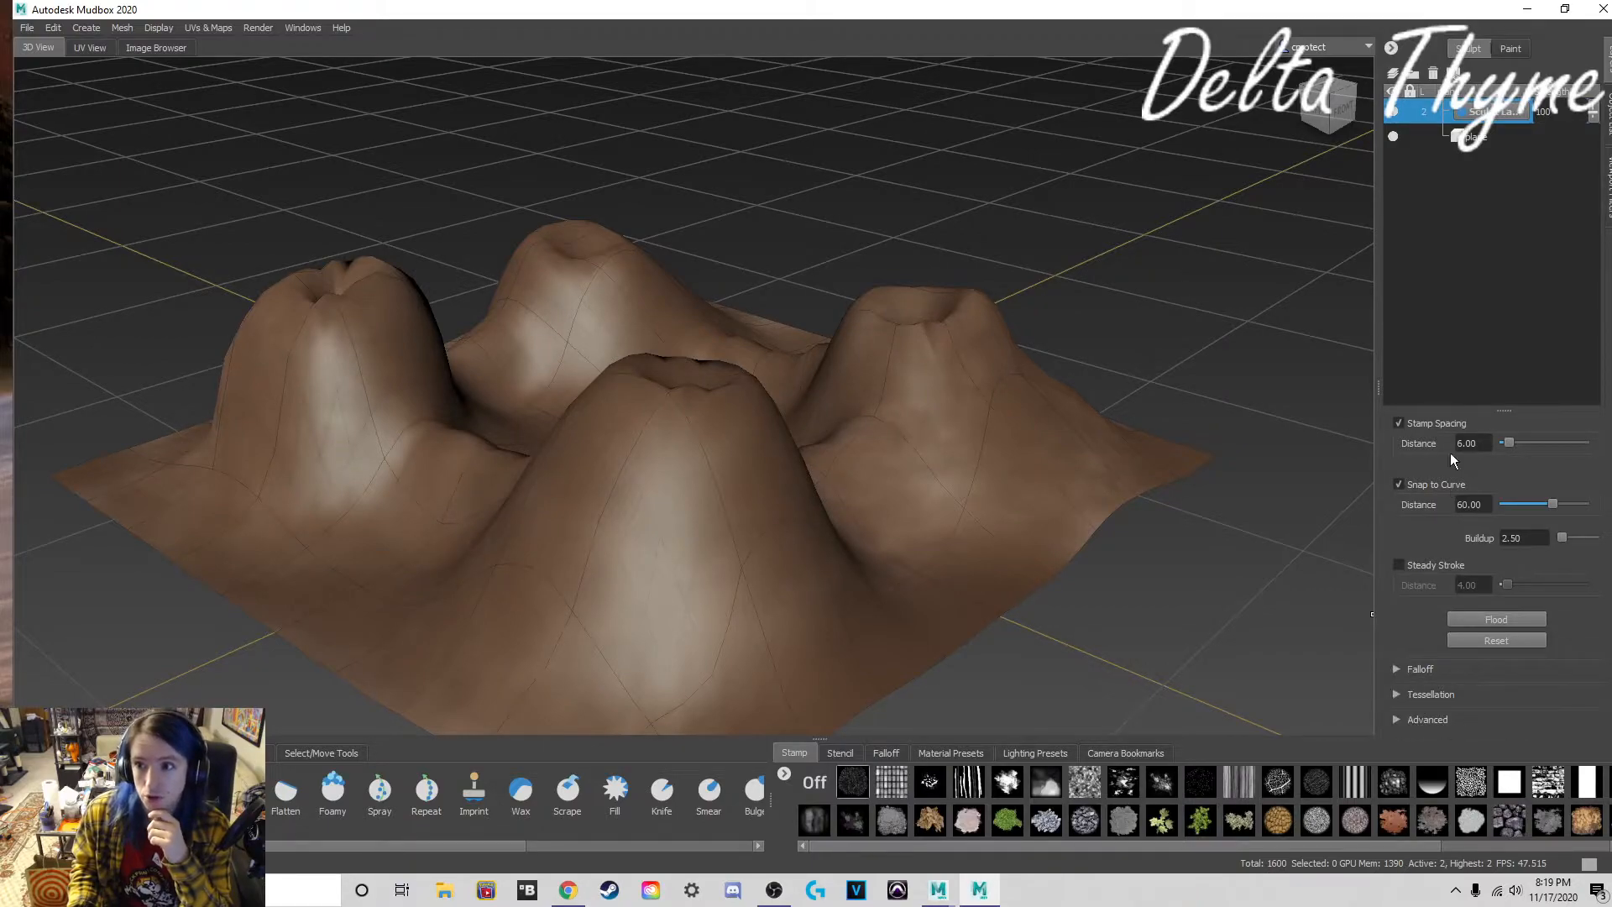
Step: Expand the plane's subdivision levels in the object list, and turn on the Normal Map viewport filter
left_click(1608, 113)
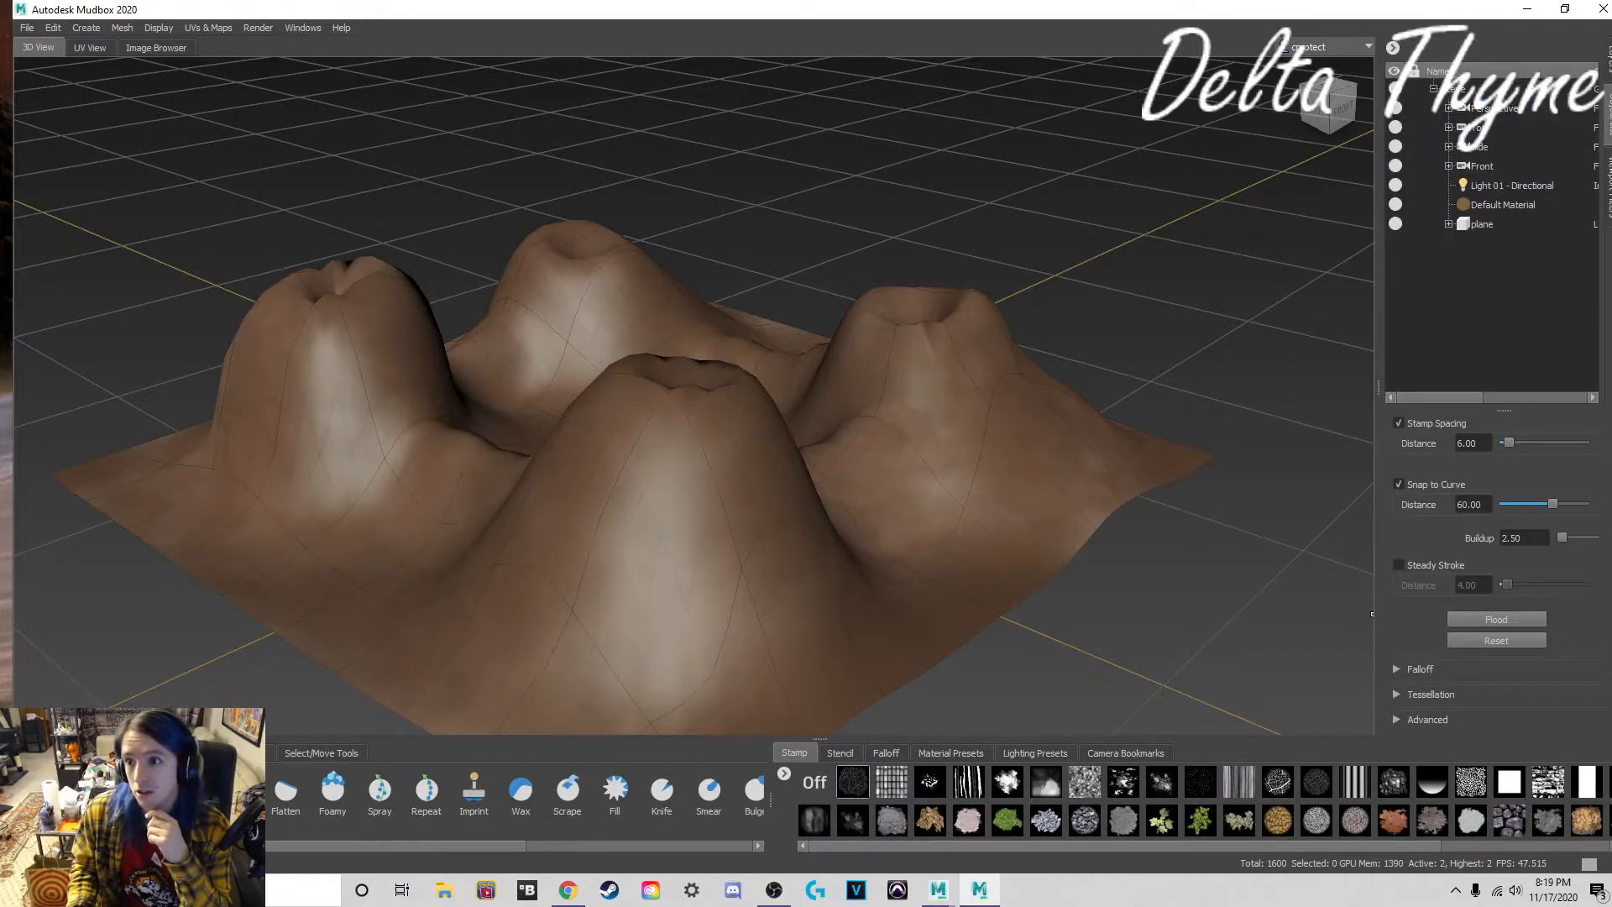
left_click(1449, 224)
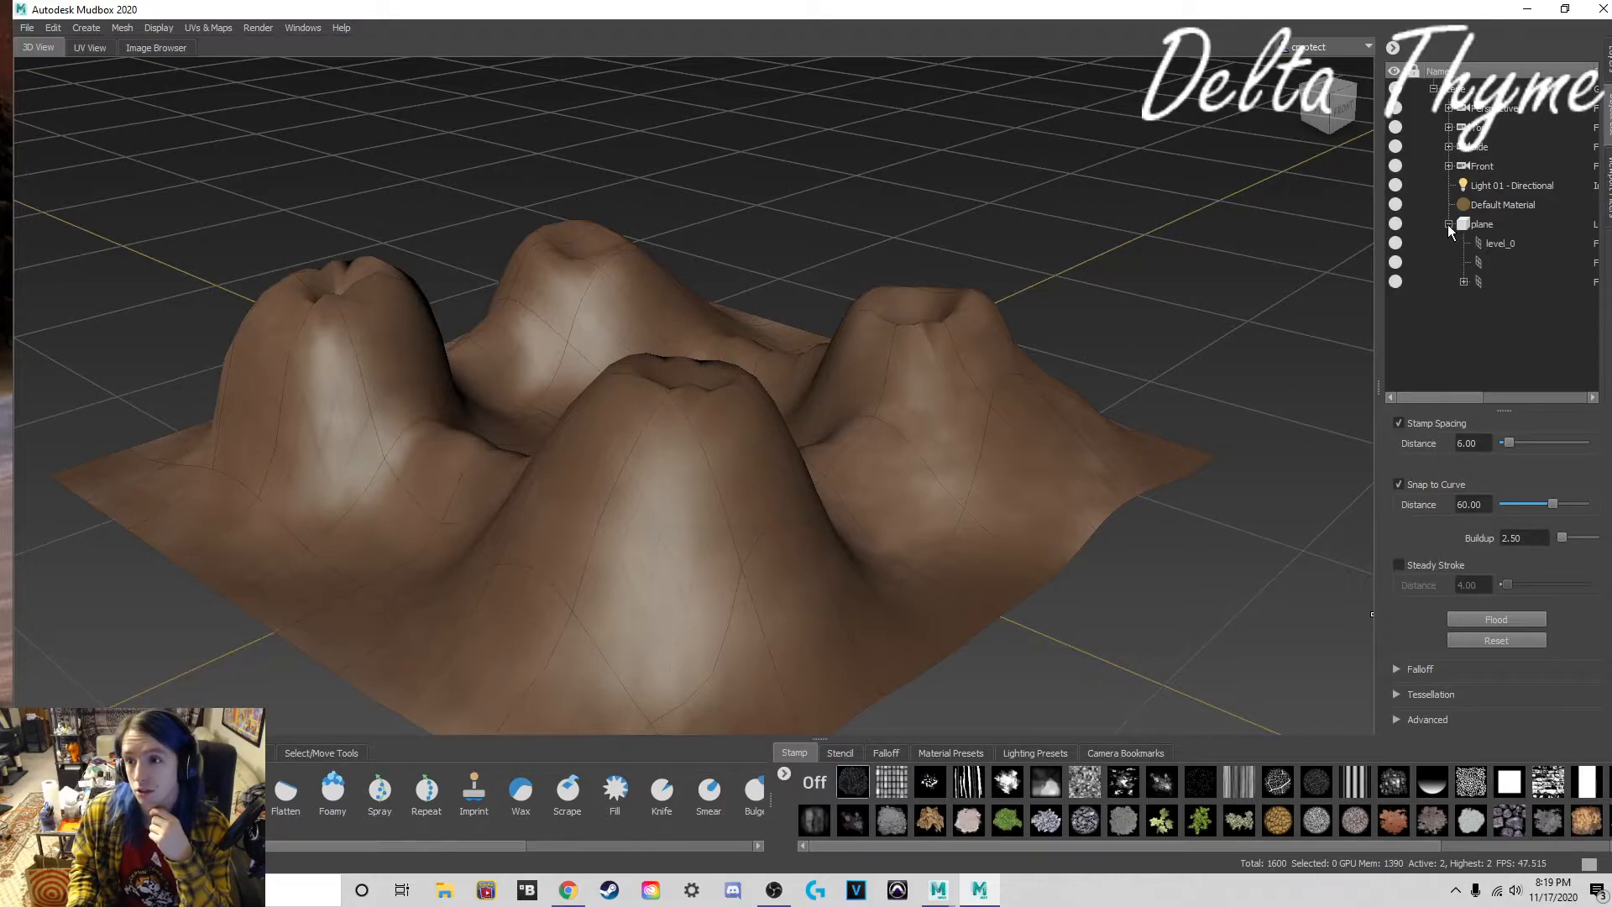
left_click(1608, 189)
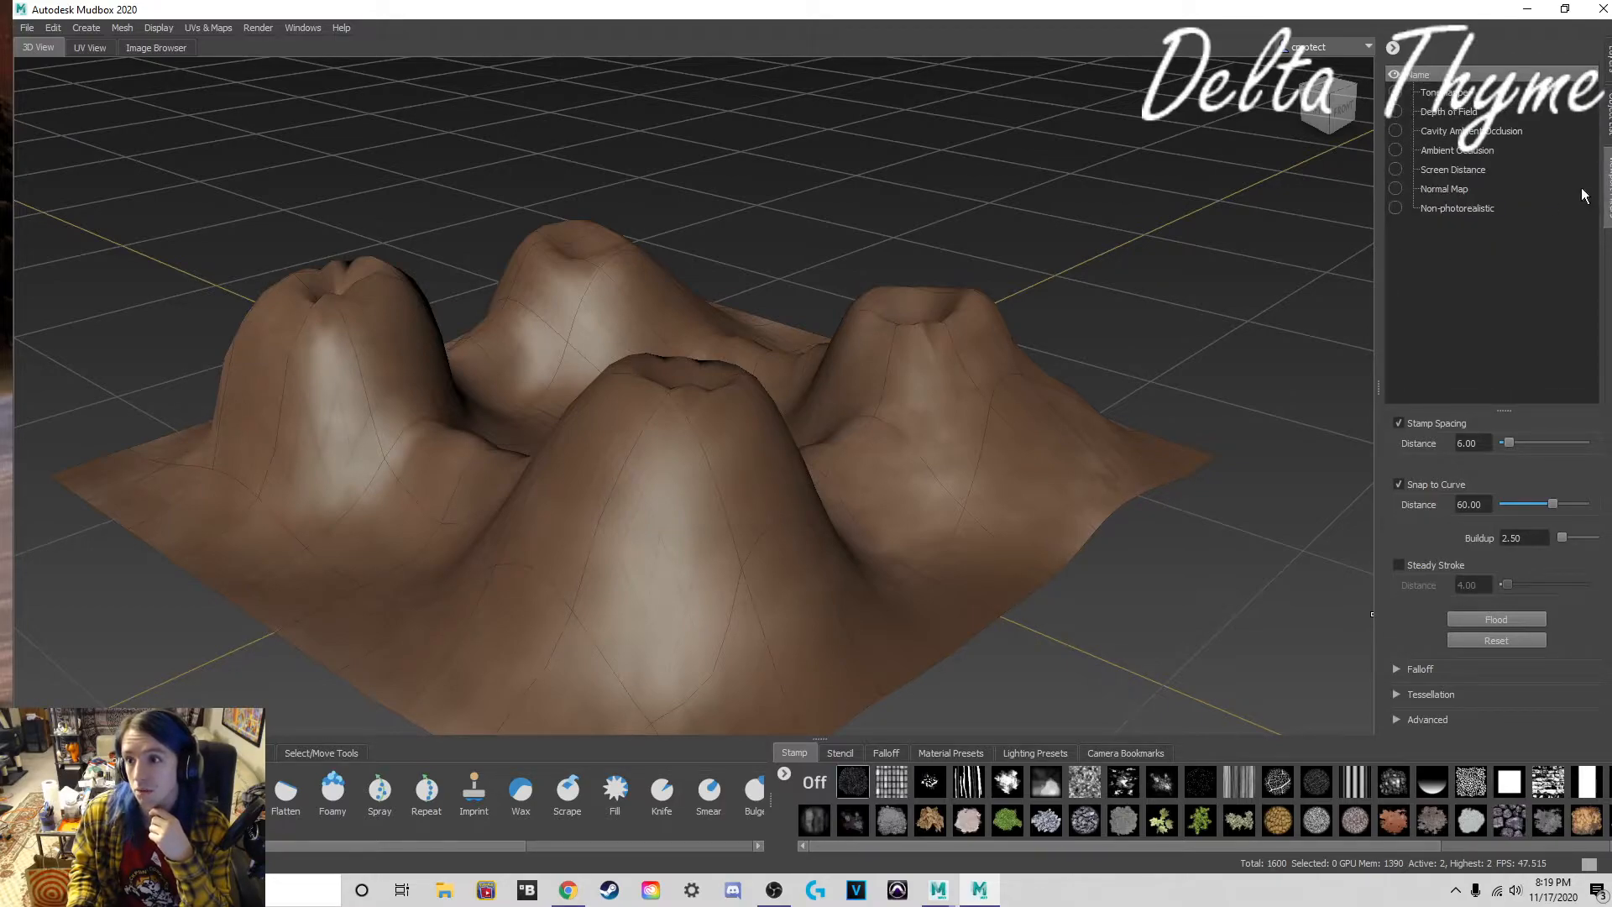
left_click(1431, 190)
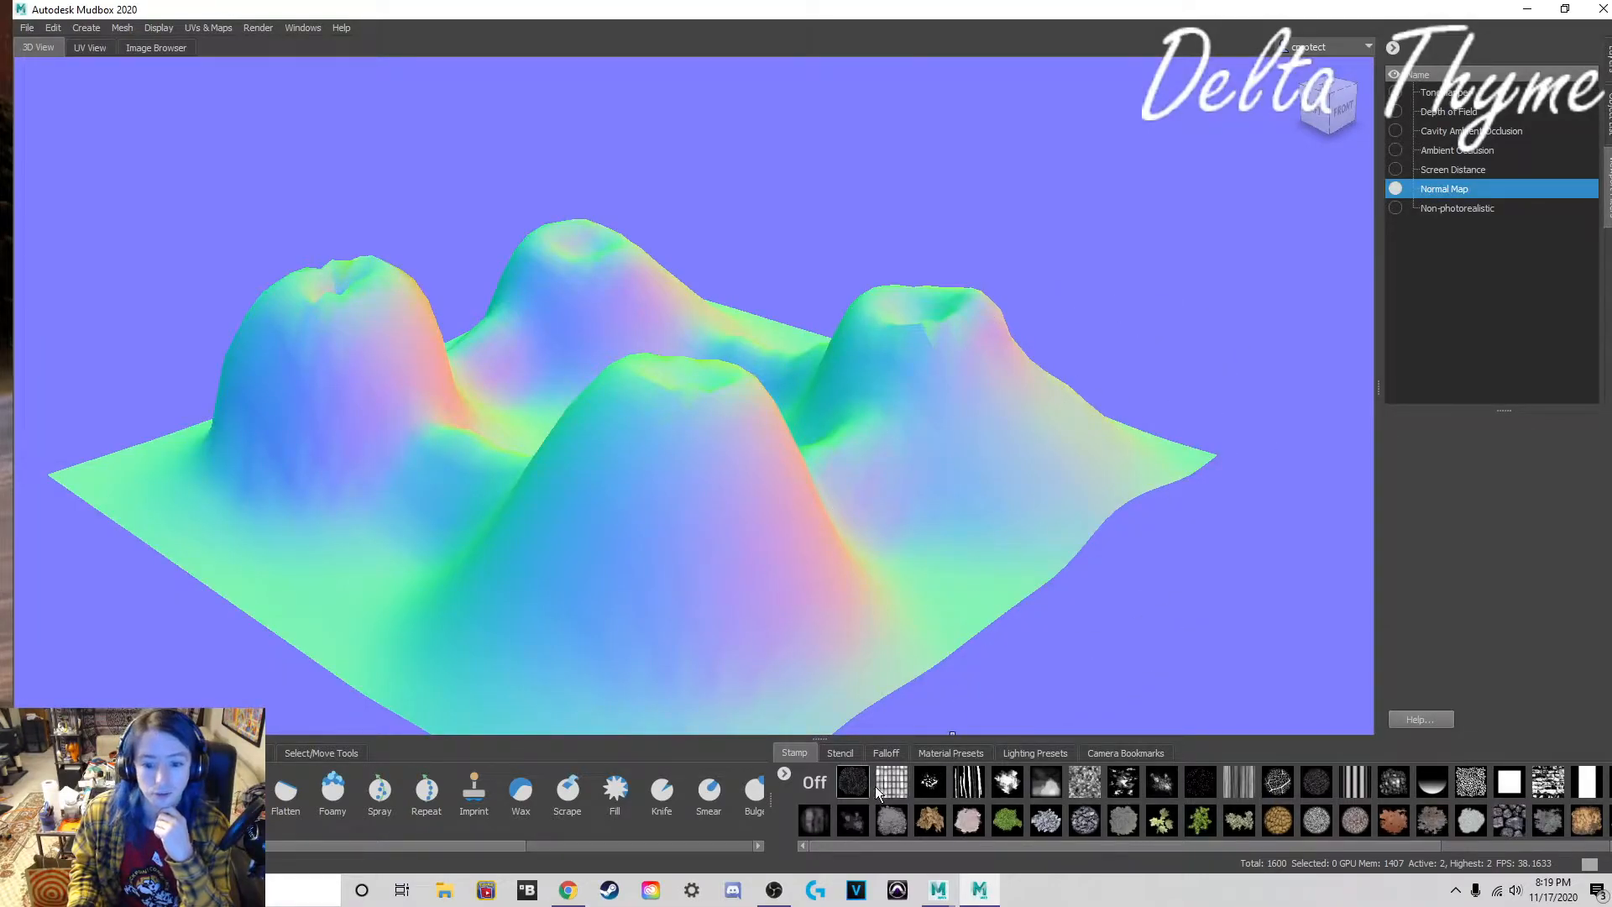
Step: Choose the speckled stamp image beside Off for the brush, and overlay the cloudy noise stencil on the terrain
left_click(852, 783)
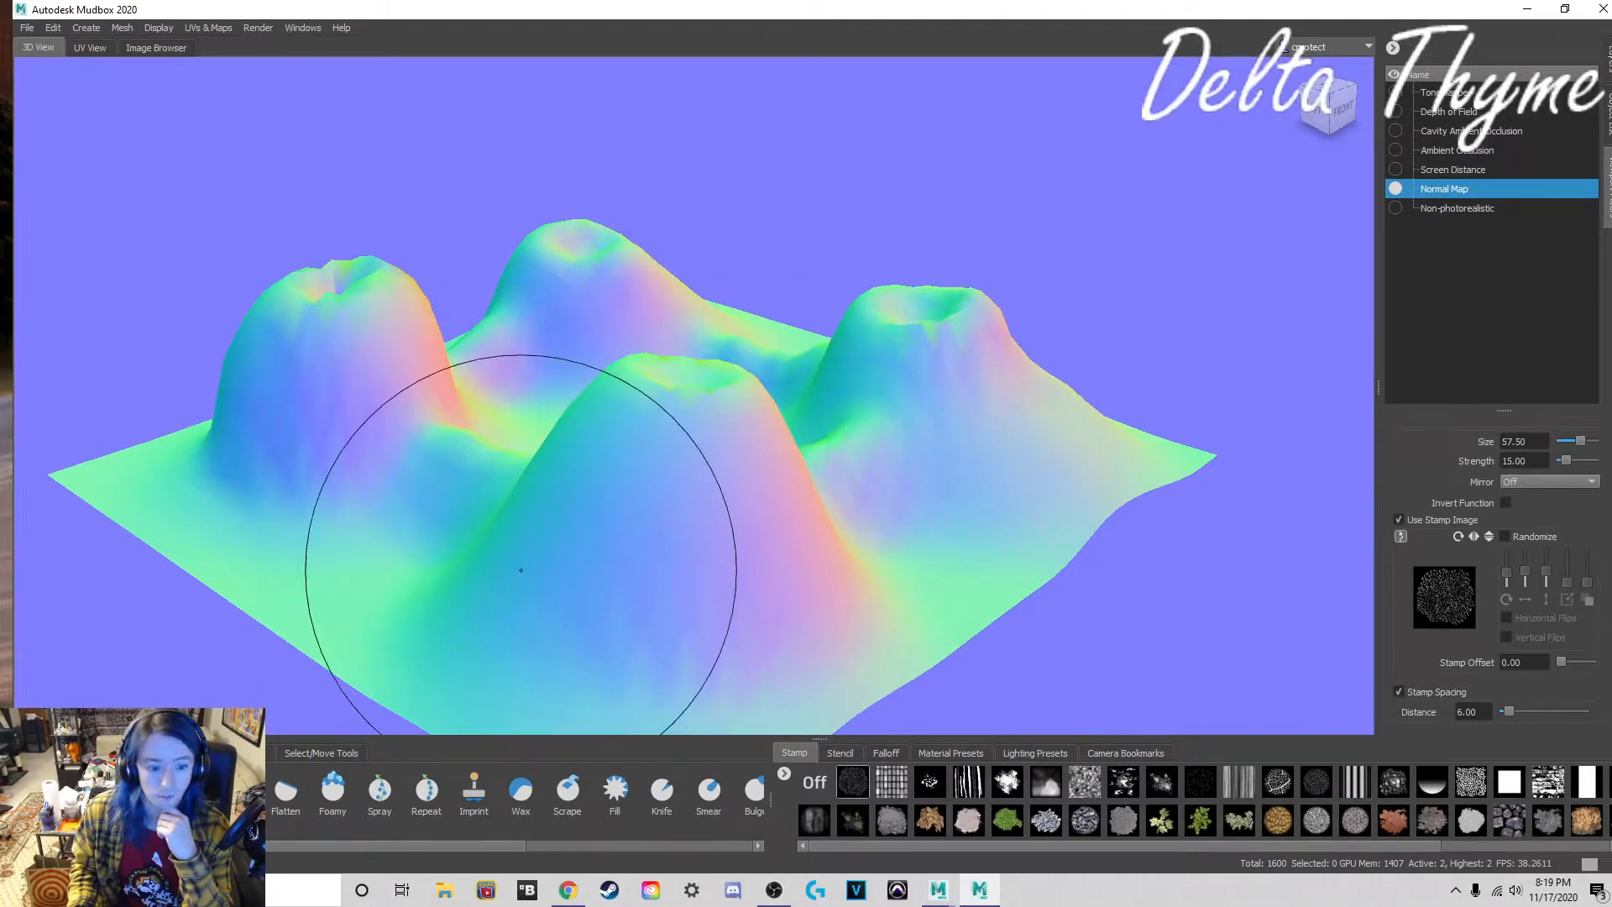
left_click(839, 752)
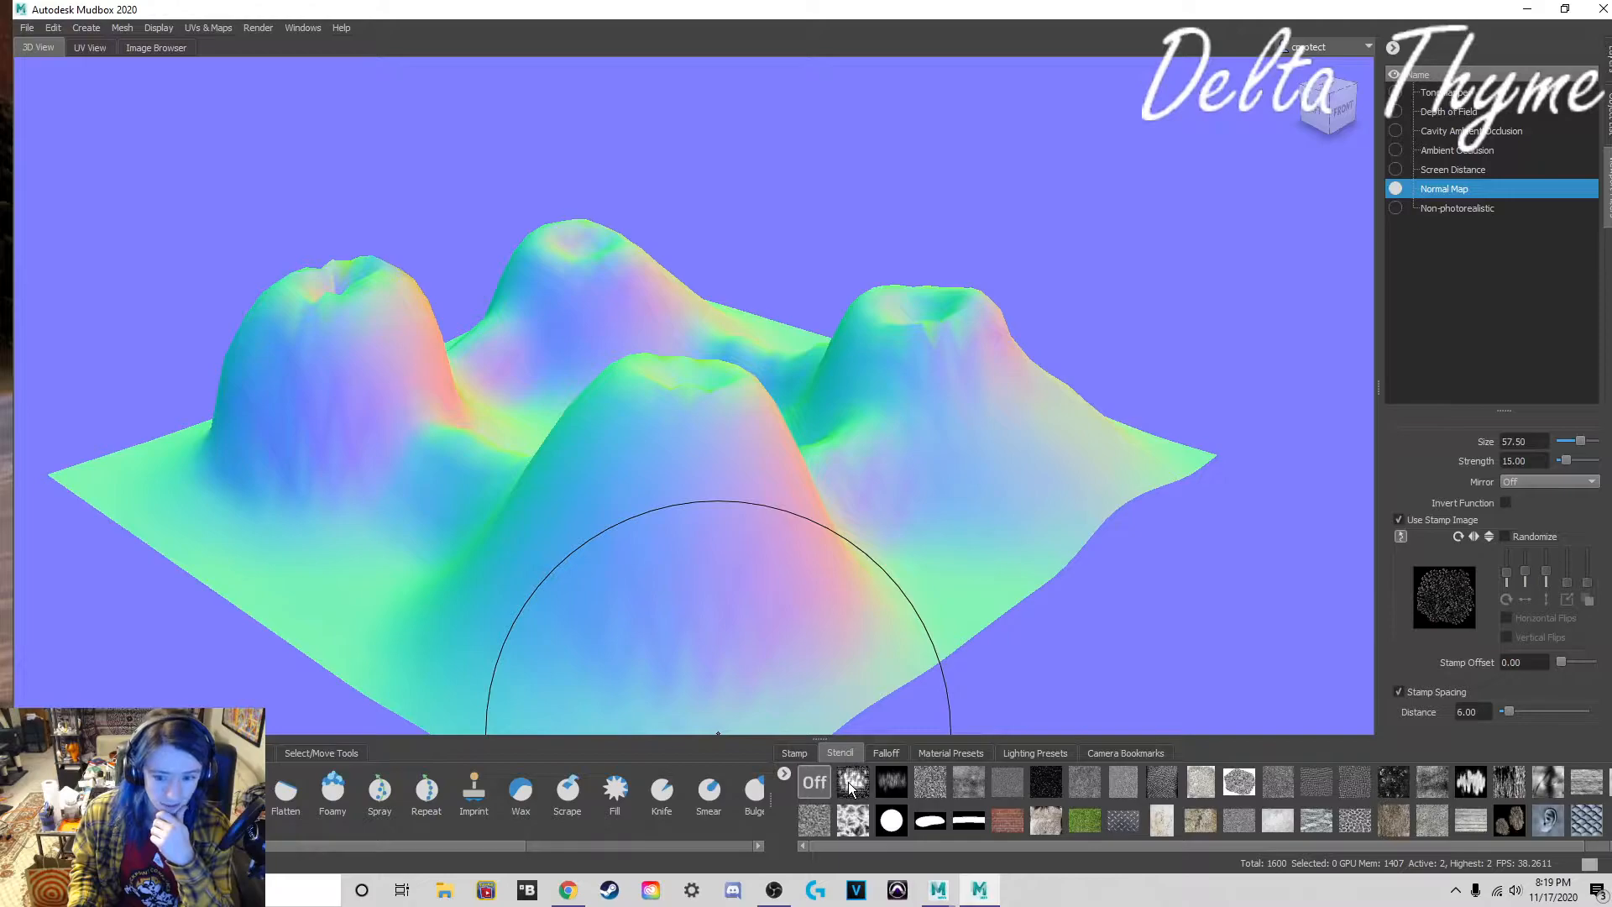
left_click(851, 786)
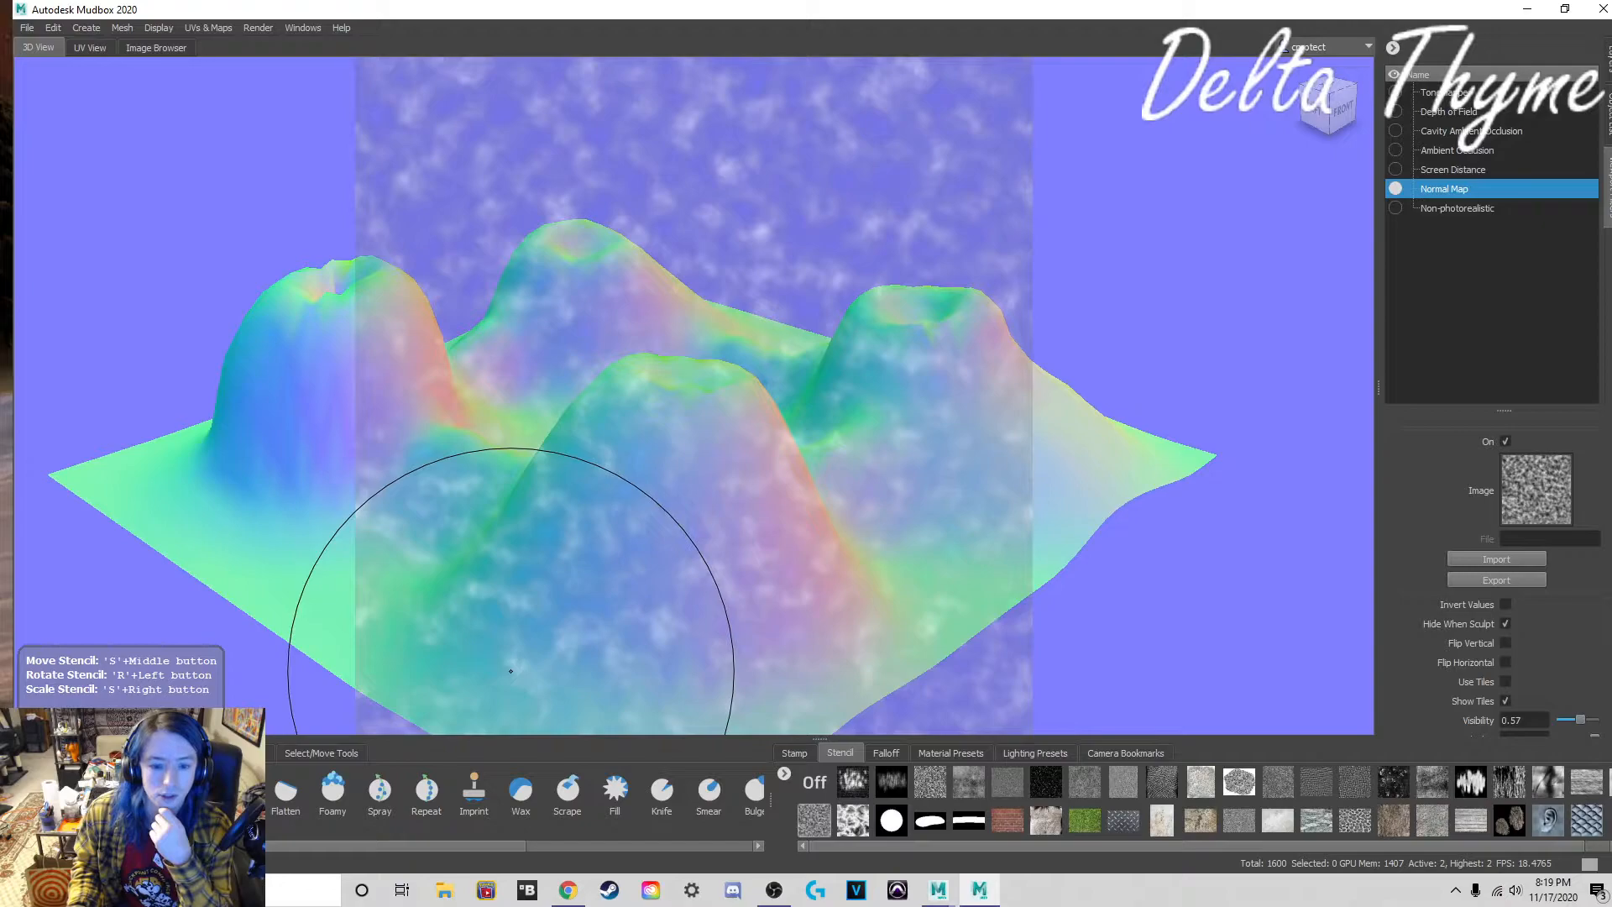
Step: Switch to Maya, minimise the UV Editor, and examine the textured bucket's outer wall up close in the persp1 view
left_click(939, 889)
left_click(1080, 841)
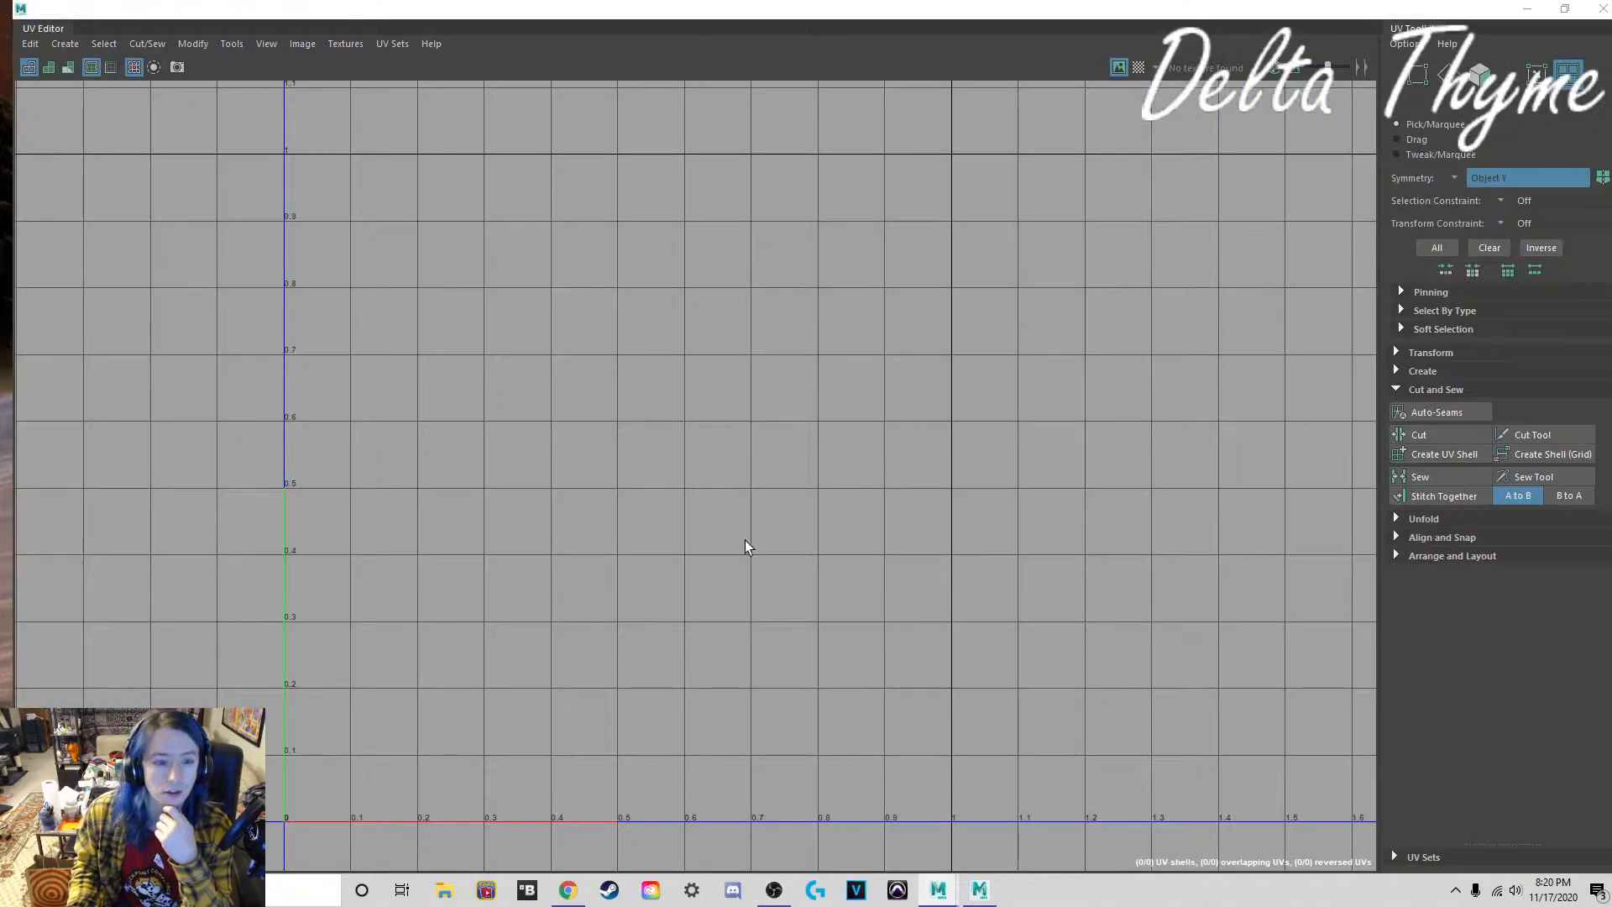
left_click(1528, 9)
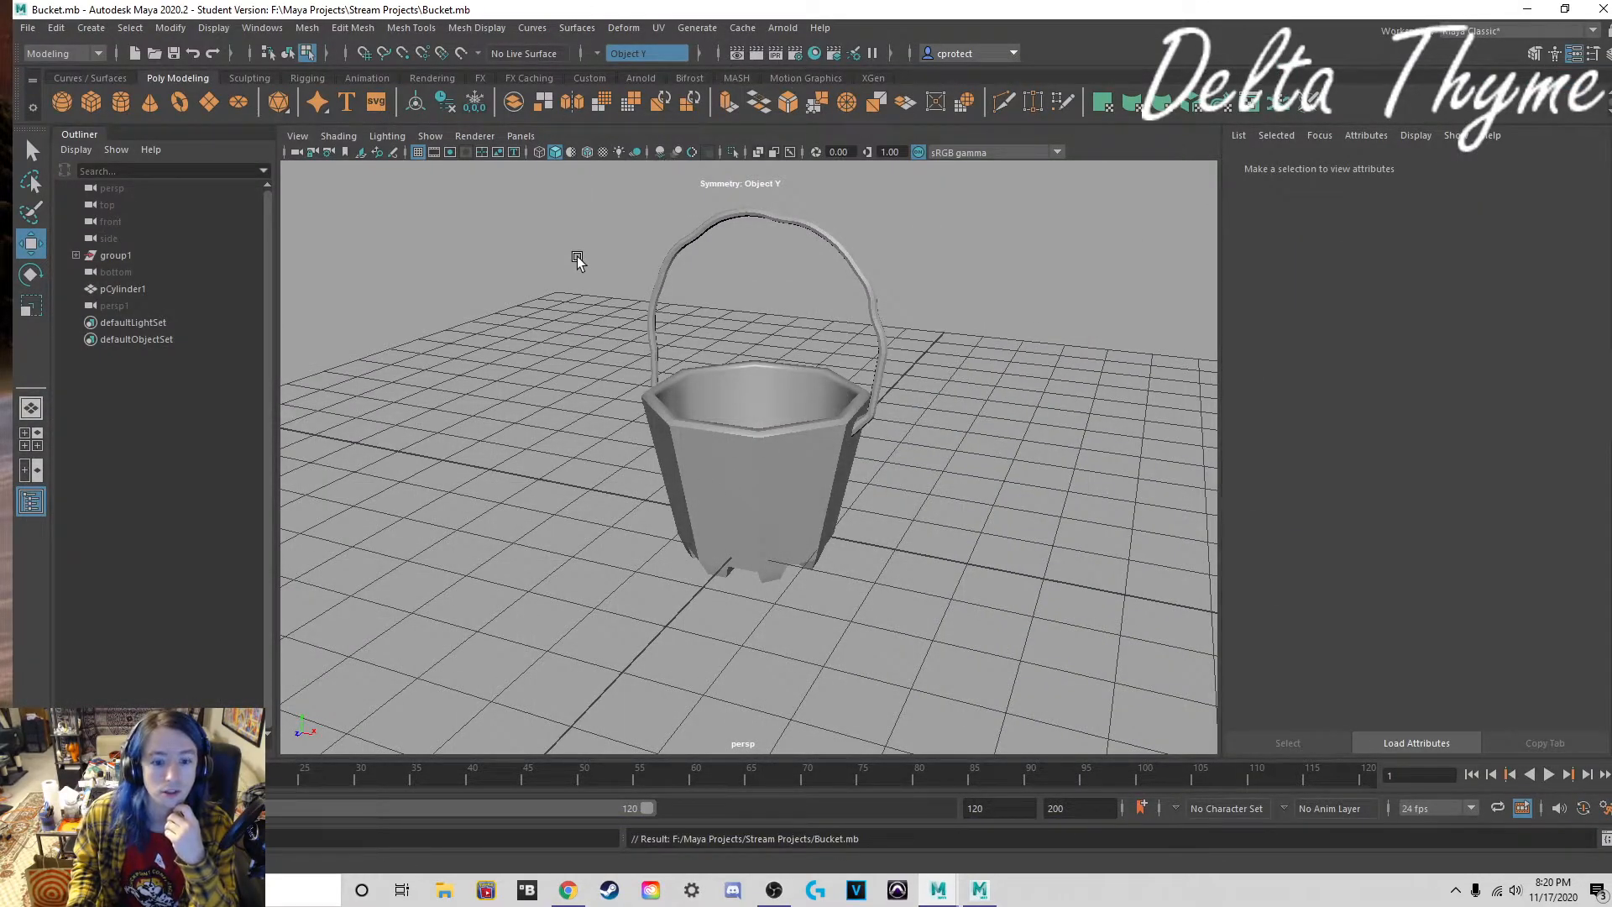
key("space")
key("space")
left_click_drag(578, 344, 820, 406, "alt")
middle_click_drag(820, 406, 804, 382, "alt")
left_click_drag(804, 382, 1222, 448, "alt")
left_click_drag(907, 479, 899, 478, "alt")
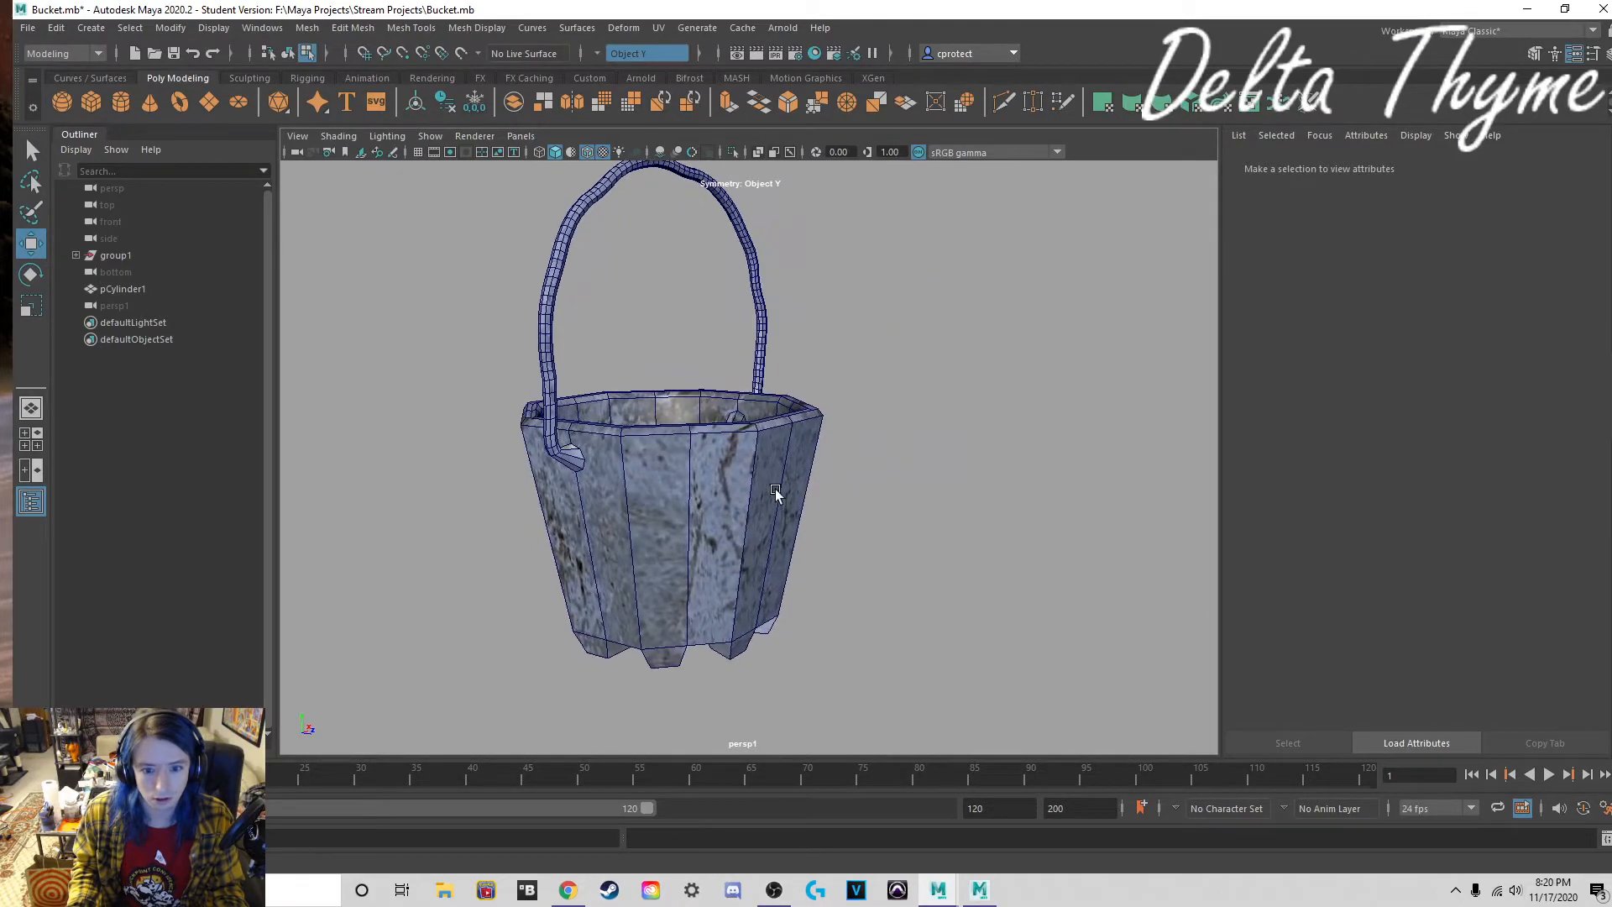
scroll(777, 490, "up", 5)
left_click_drag(789, 487, 749, 427, "alt")
Step: Change the bucket to edge selection, pick a vertical edge on its outer wall, and clear the selection
right_click_drag(749, 428, 725, 384)
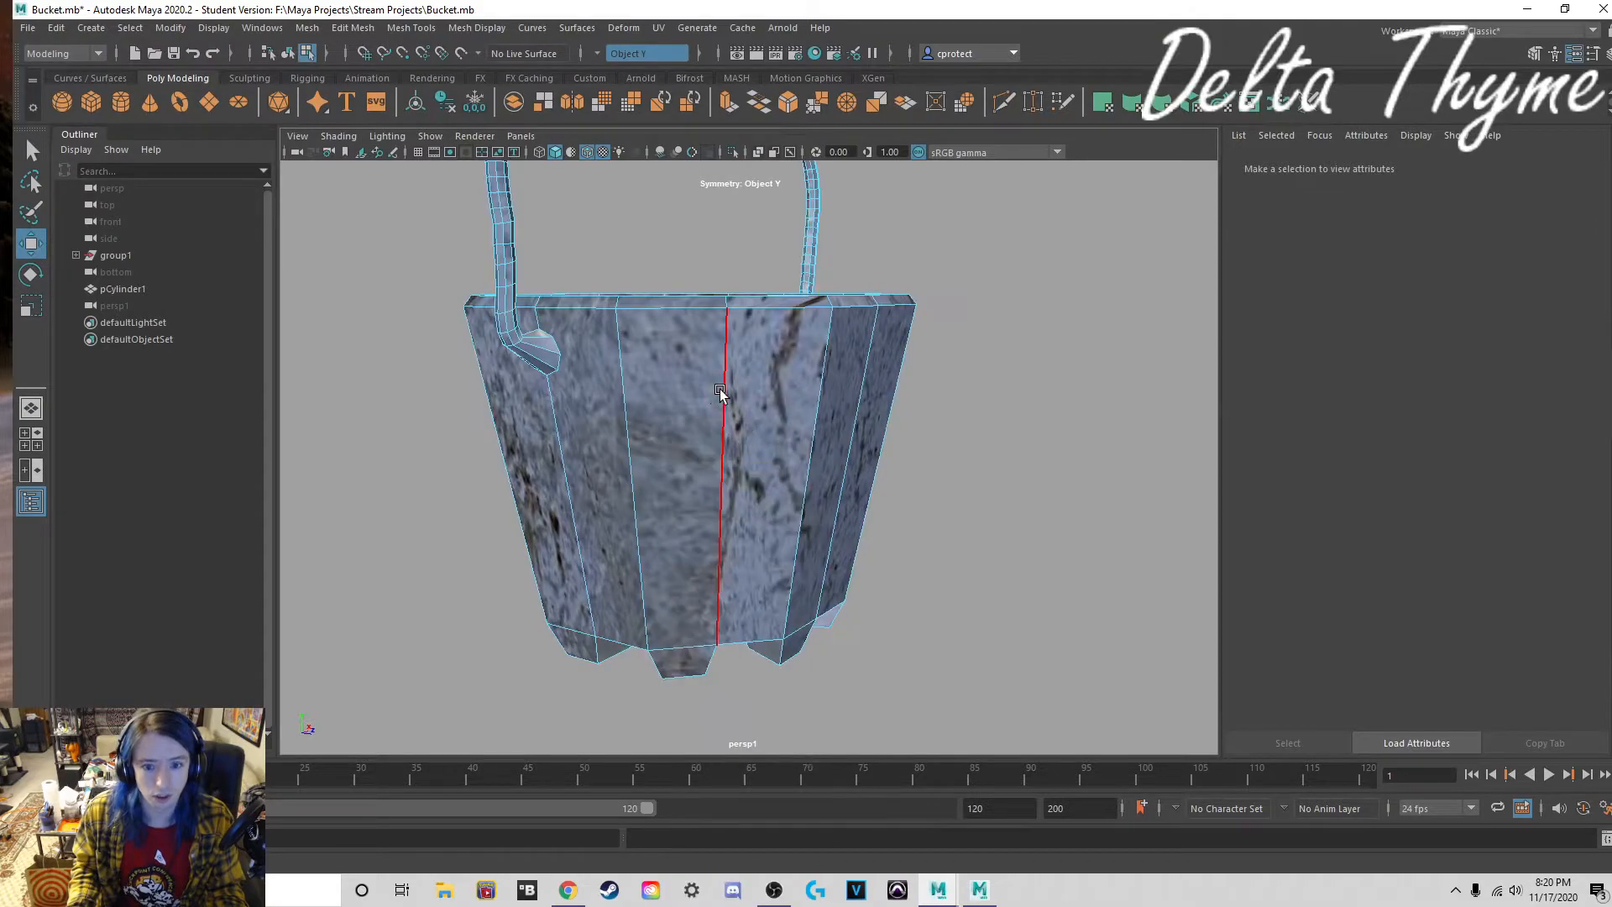
left_click(722, 392)
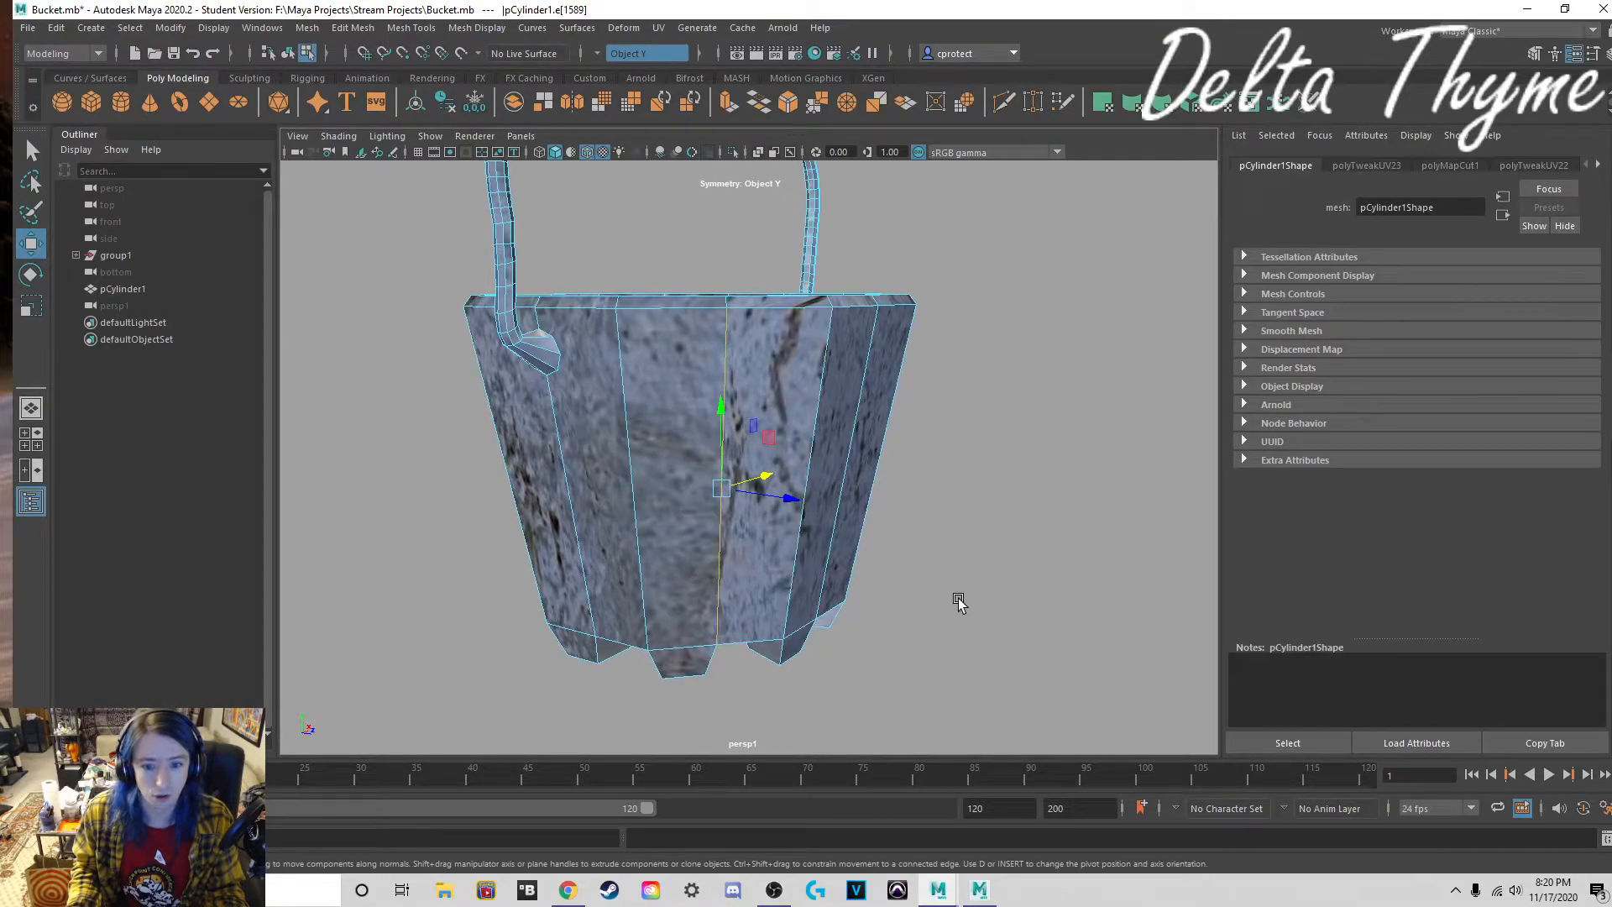
left_click(957, 603)
mouse_move(849, 623)
left_mouse_down("alt")
mouse_move(754, 617)
mouse_move(904, 594)
mouse_move(871, 627)
left_mouse_up("alt")
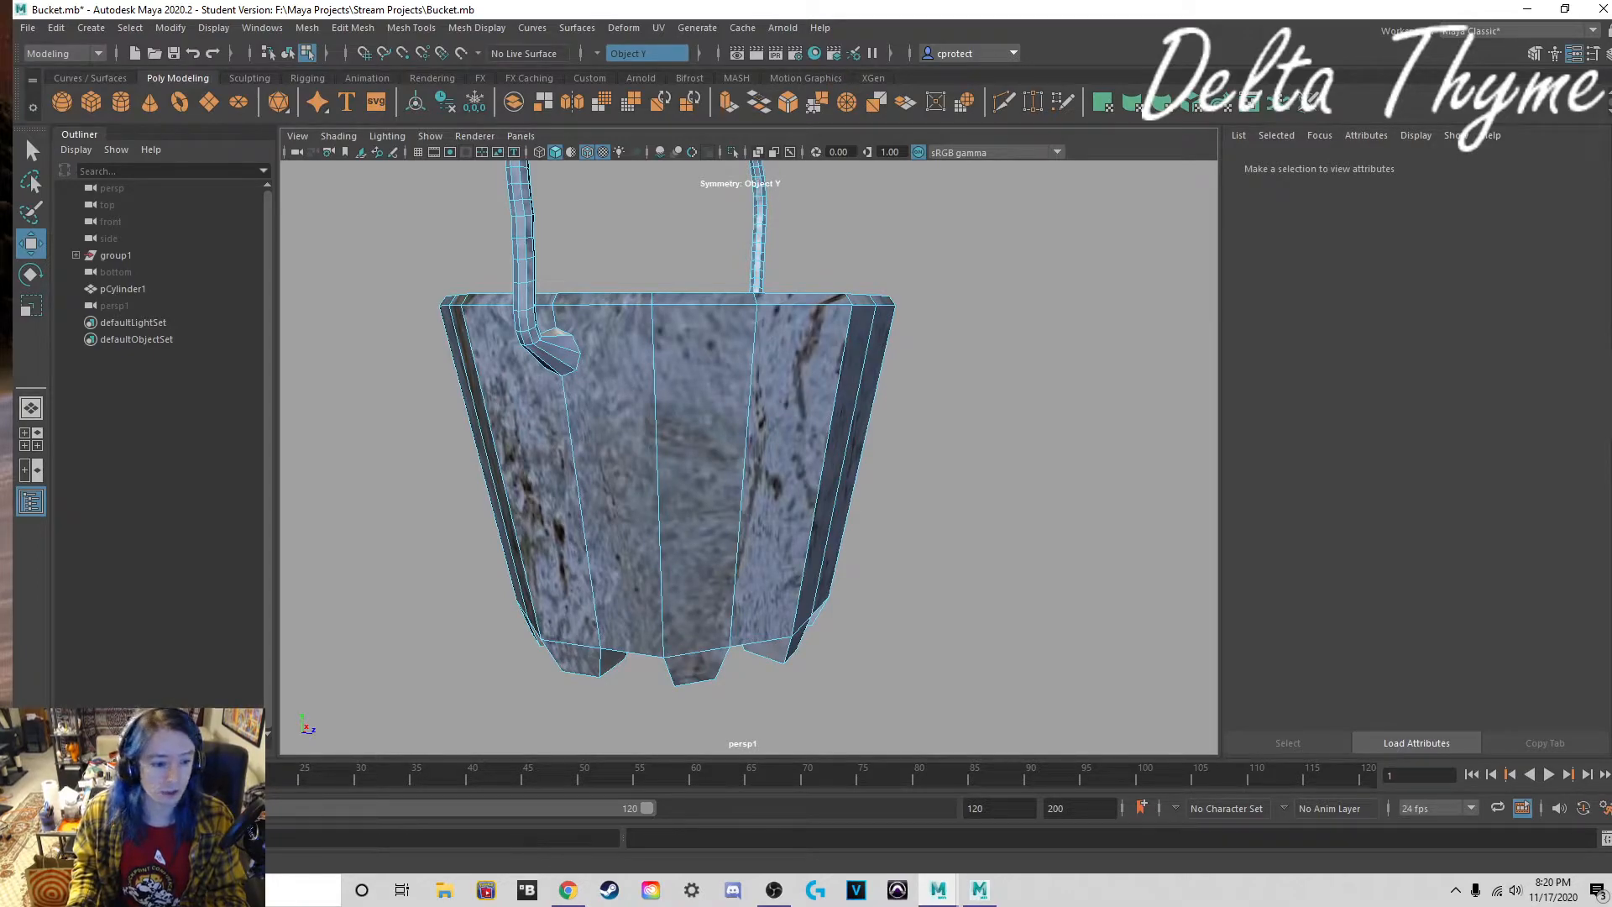
Step: Select the end edge of the bucket's outer wall shell in the UV Editor, and place the editor as a smaller window beside the bucket
left_click(103, 862)
left_click(854, 586)
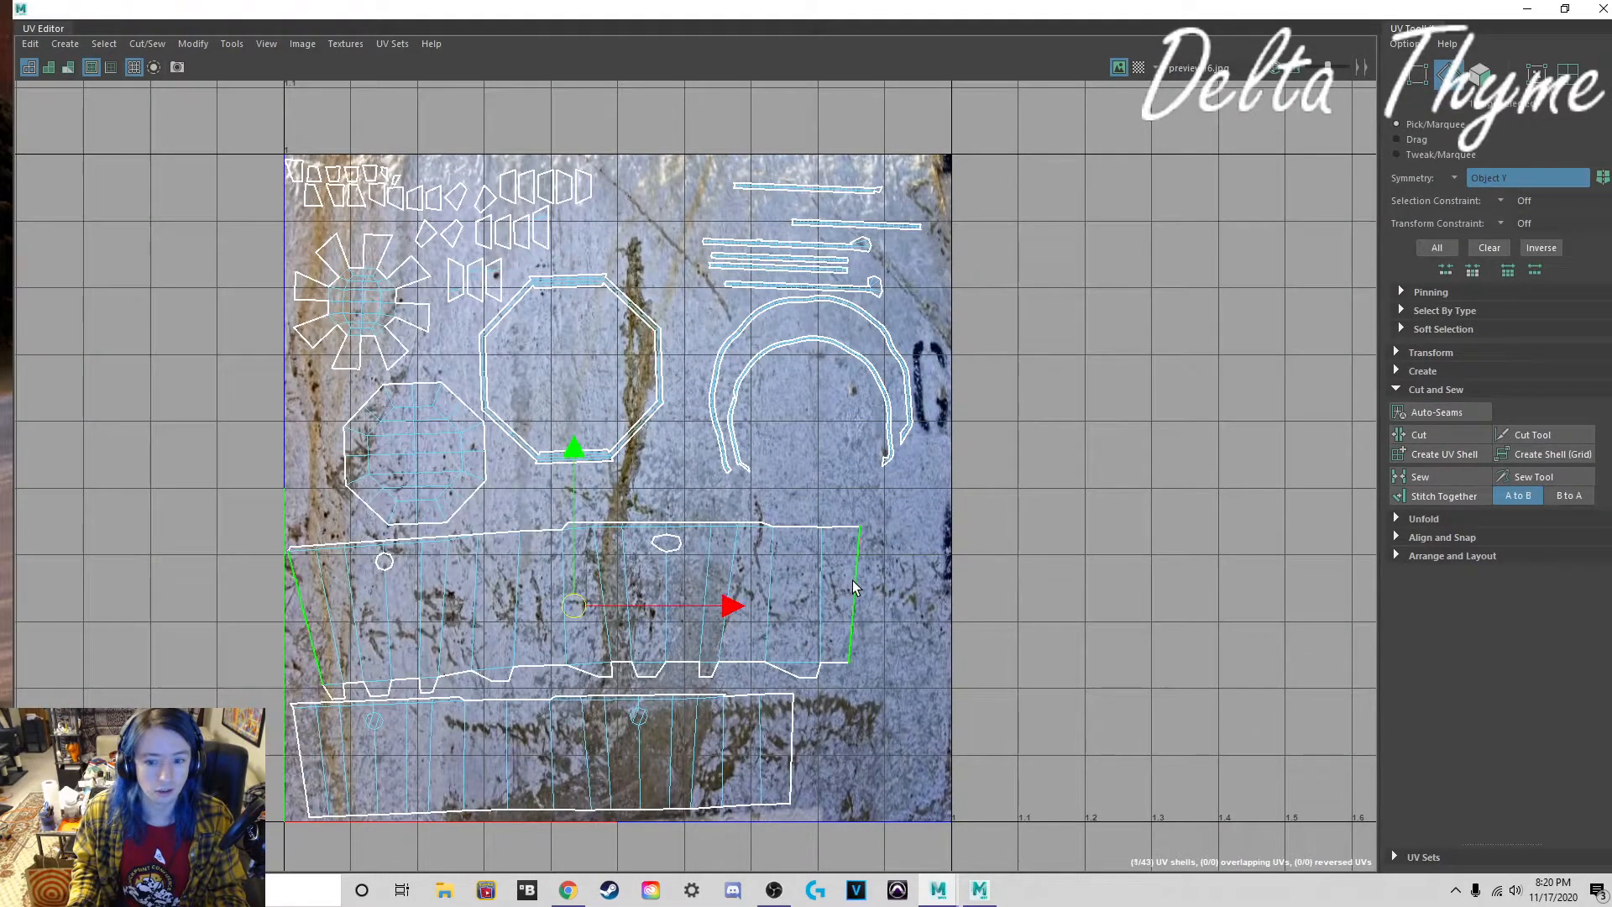
left_click(1566, 8)
left_click_drag(49, 15, 1124, 343)
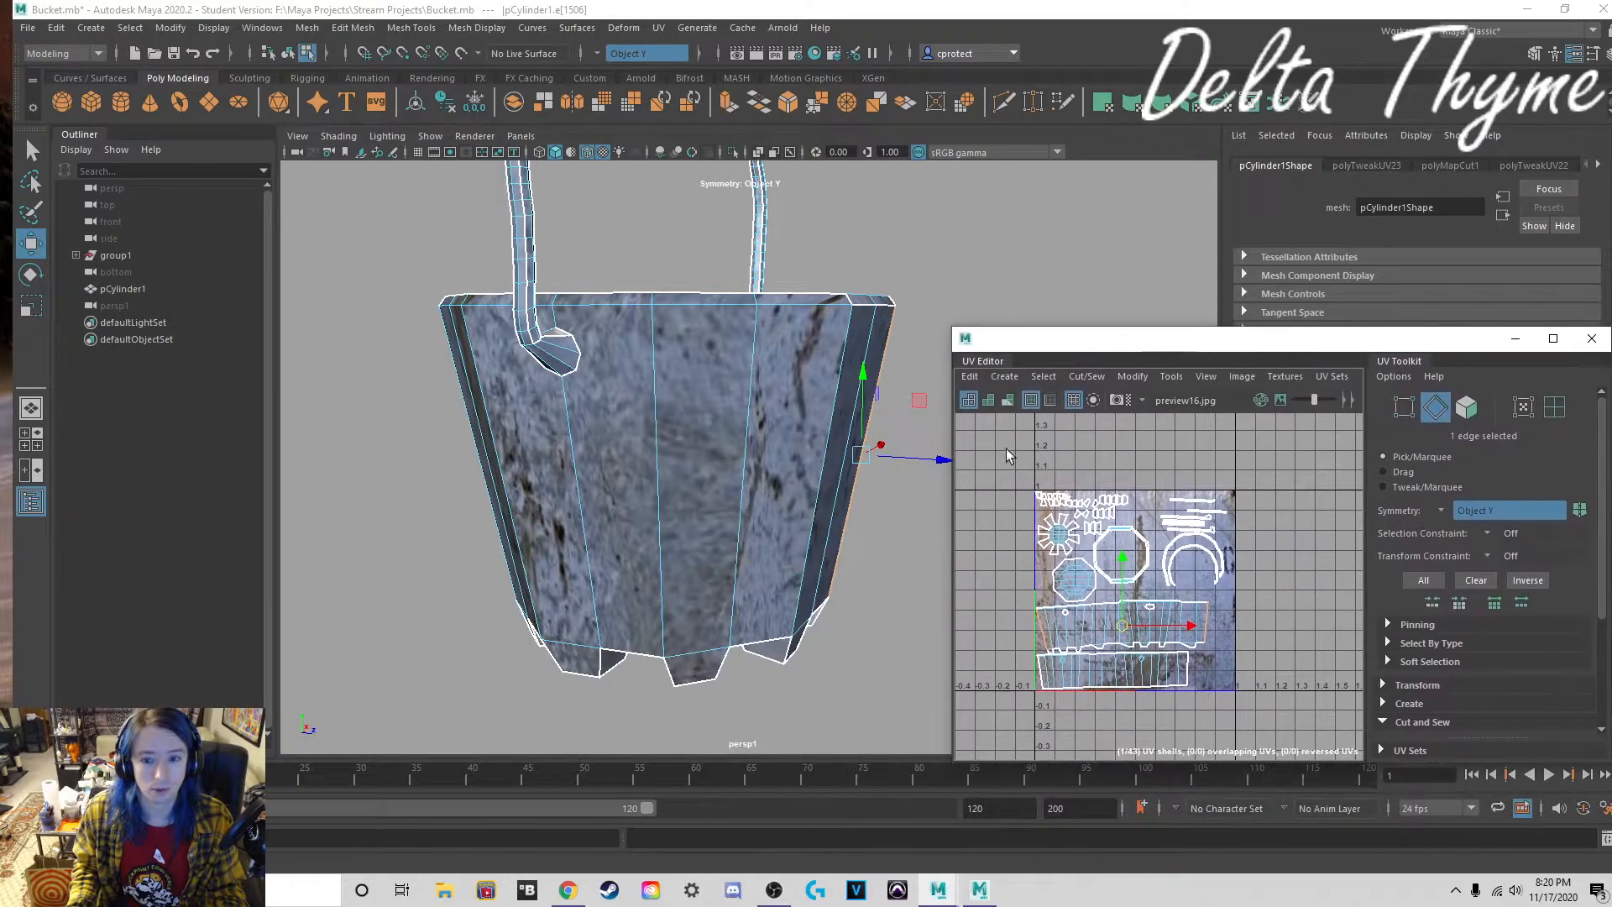
Step: Compare a vertical wall edge with the bucket's seam edge on the model and in the UV layout, leaving the seam edge selected
left_click(746, 490)
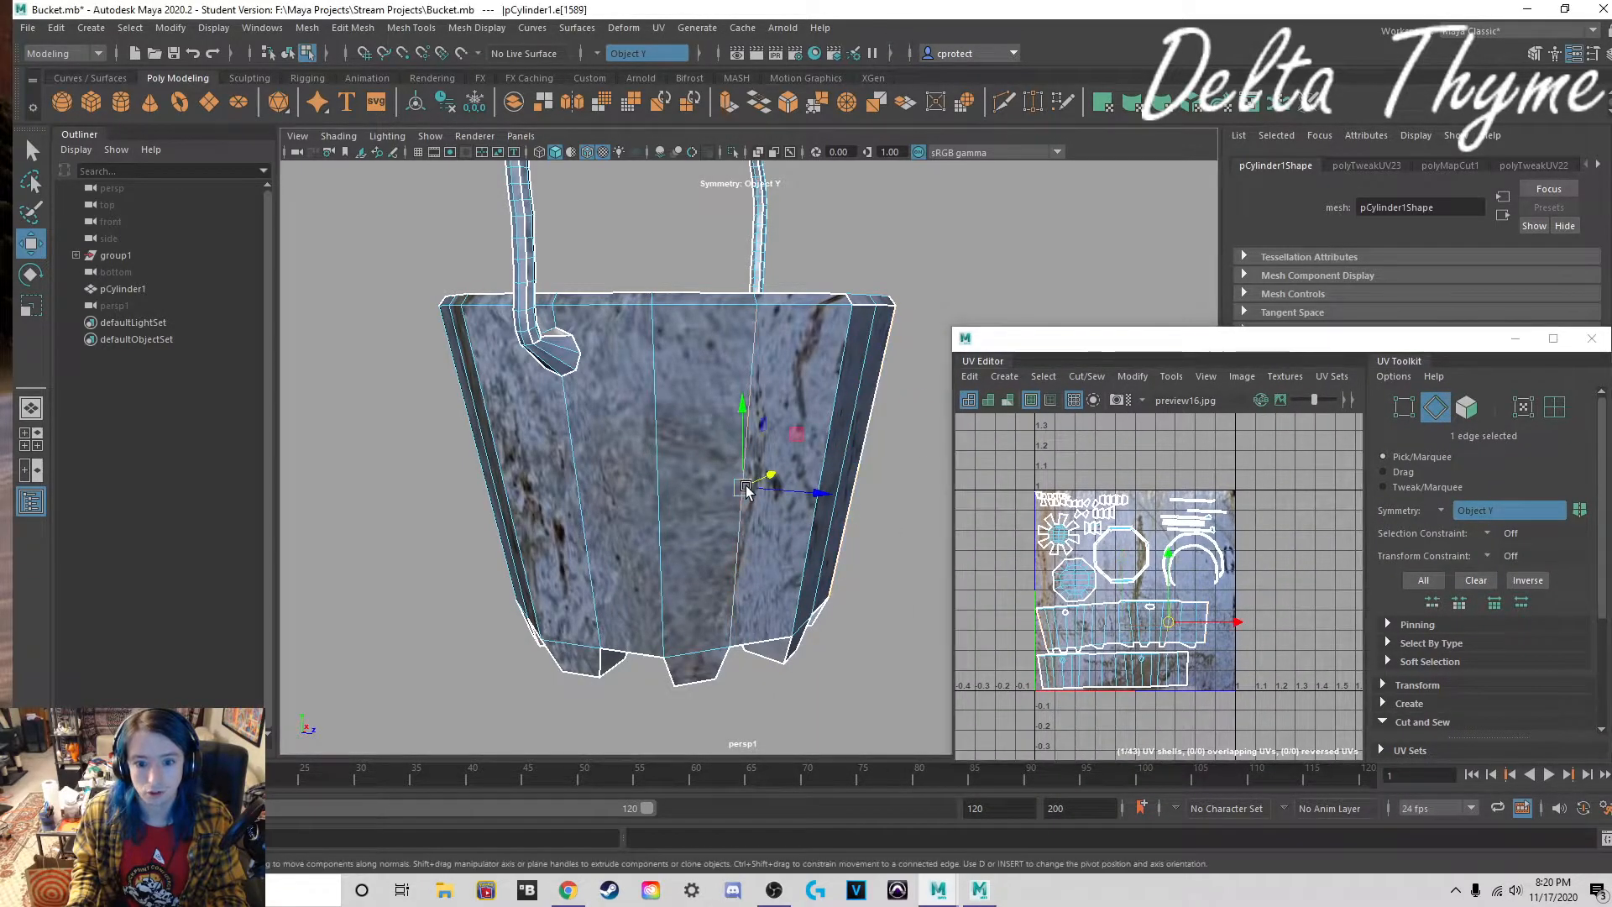
left_click_drag(892, 587, 855, 522, "alt")
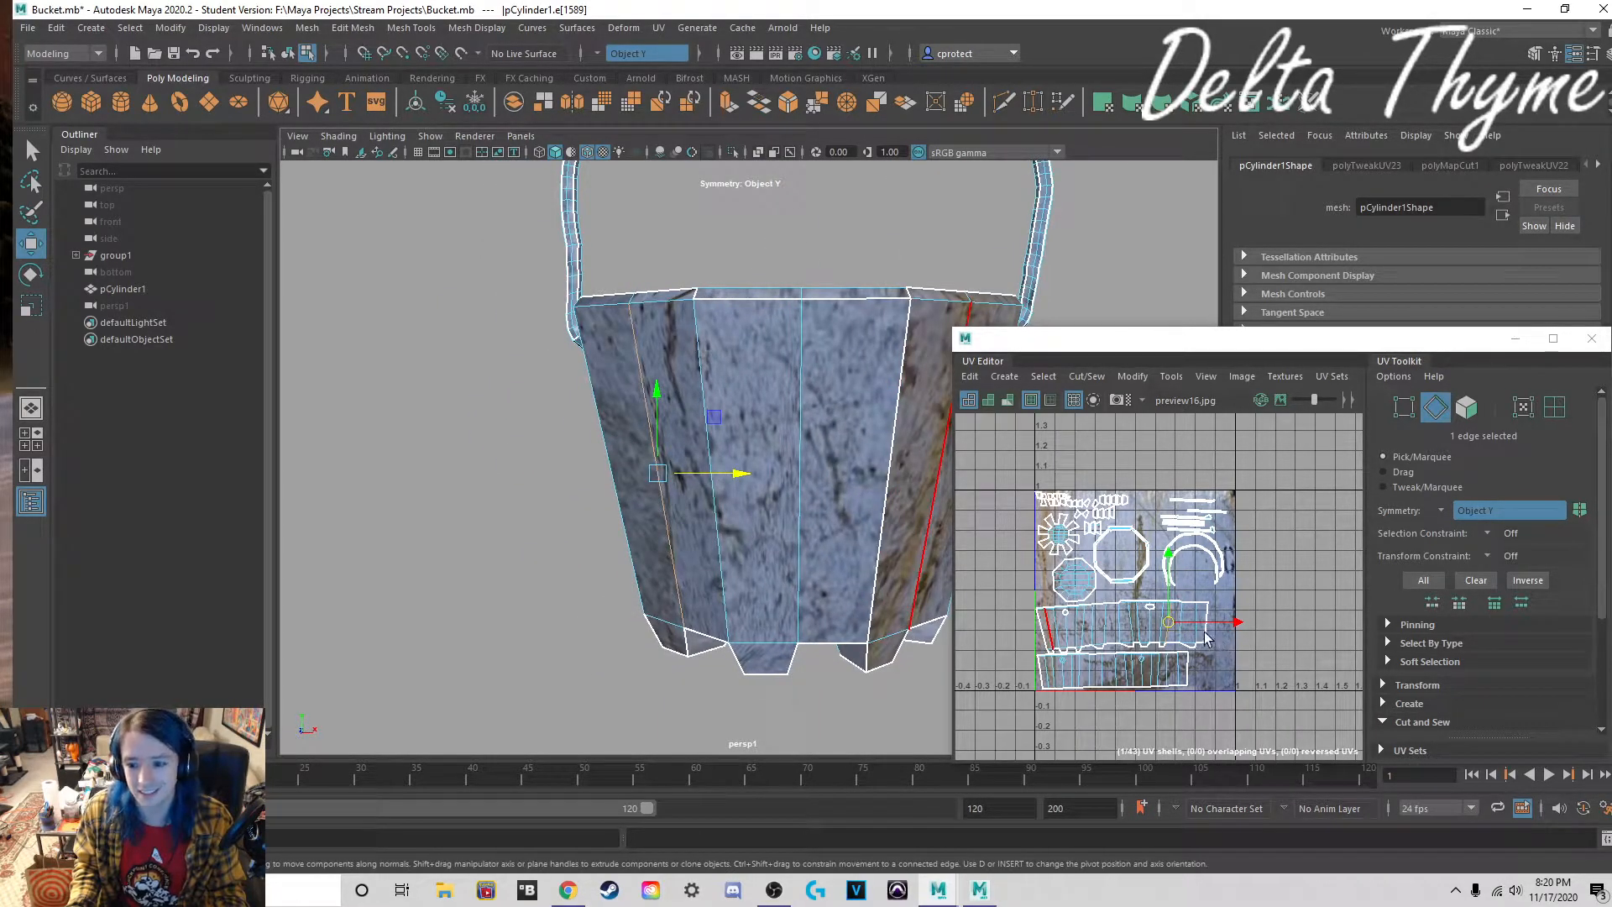
left_click(883, 534)
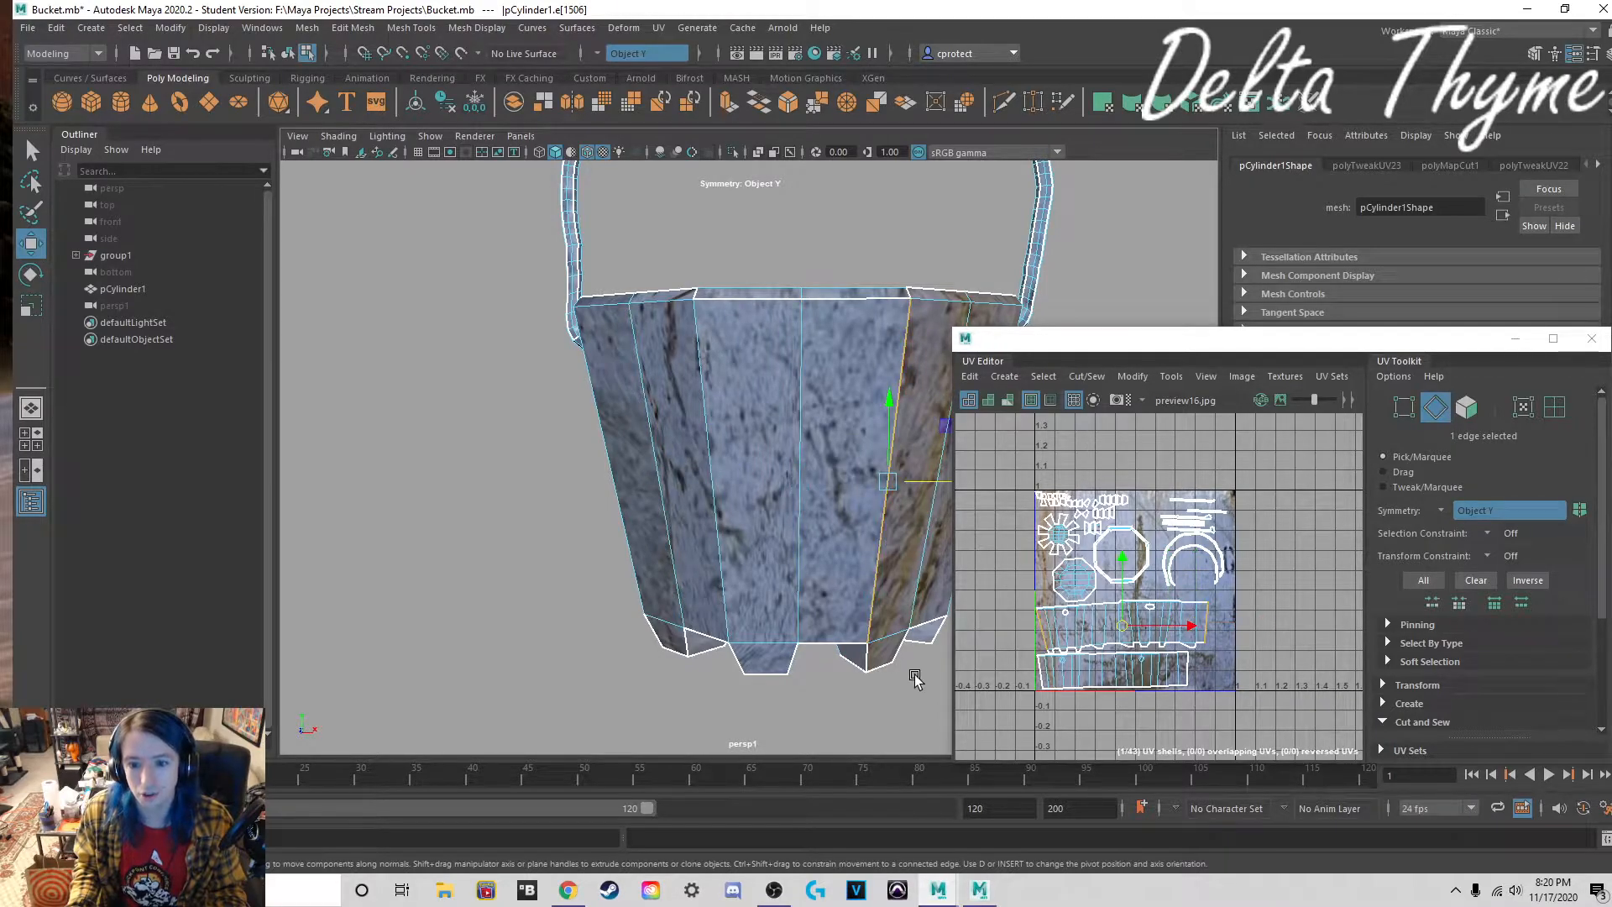
left_click_drag(892, 660, 778, 659, "alt")
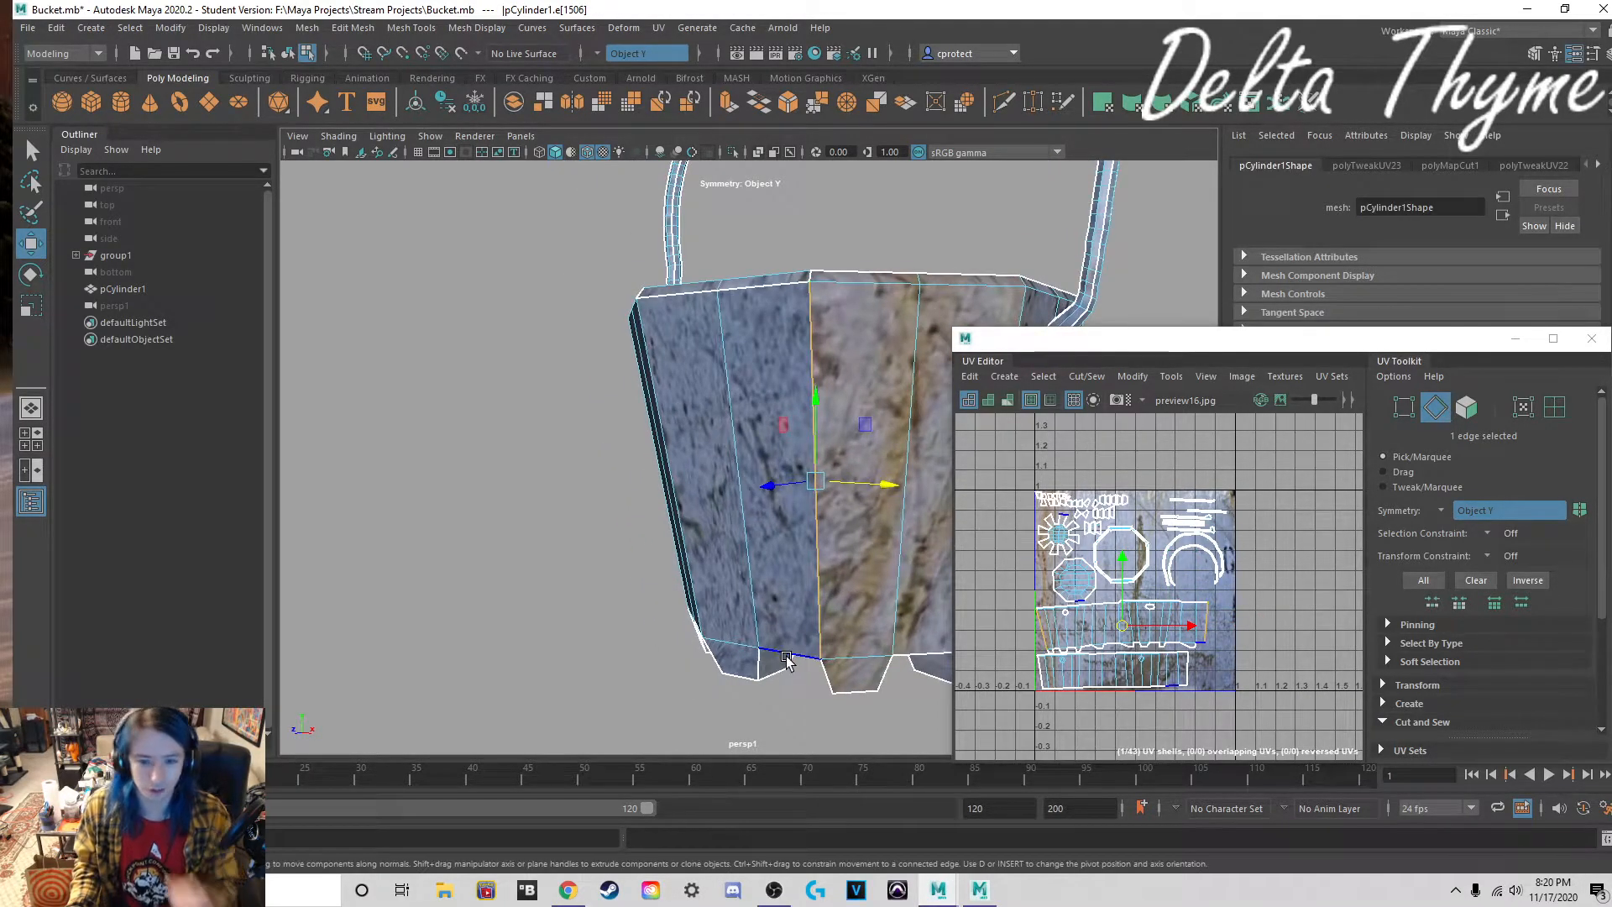
Step: Clear the edge selection, render the bucket from the perspective view and close the render
left_click(639, 659)
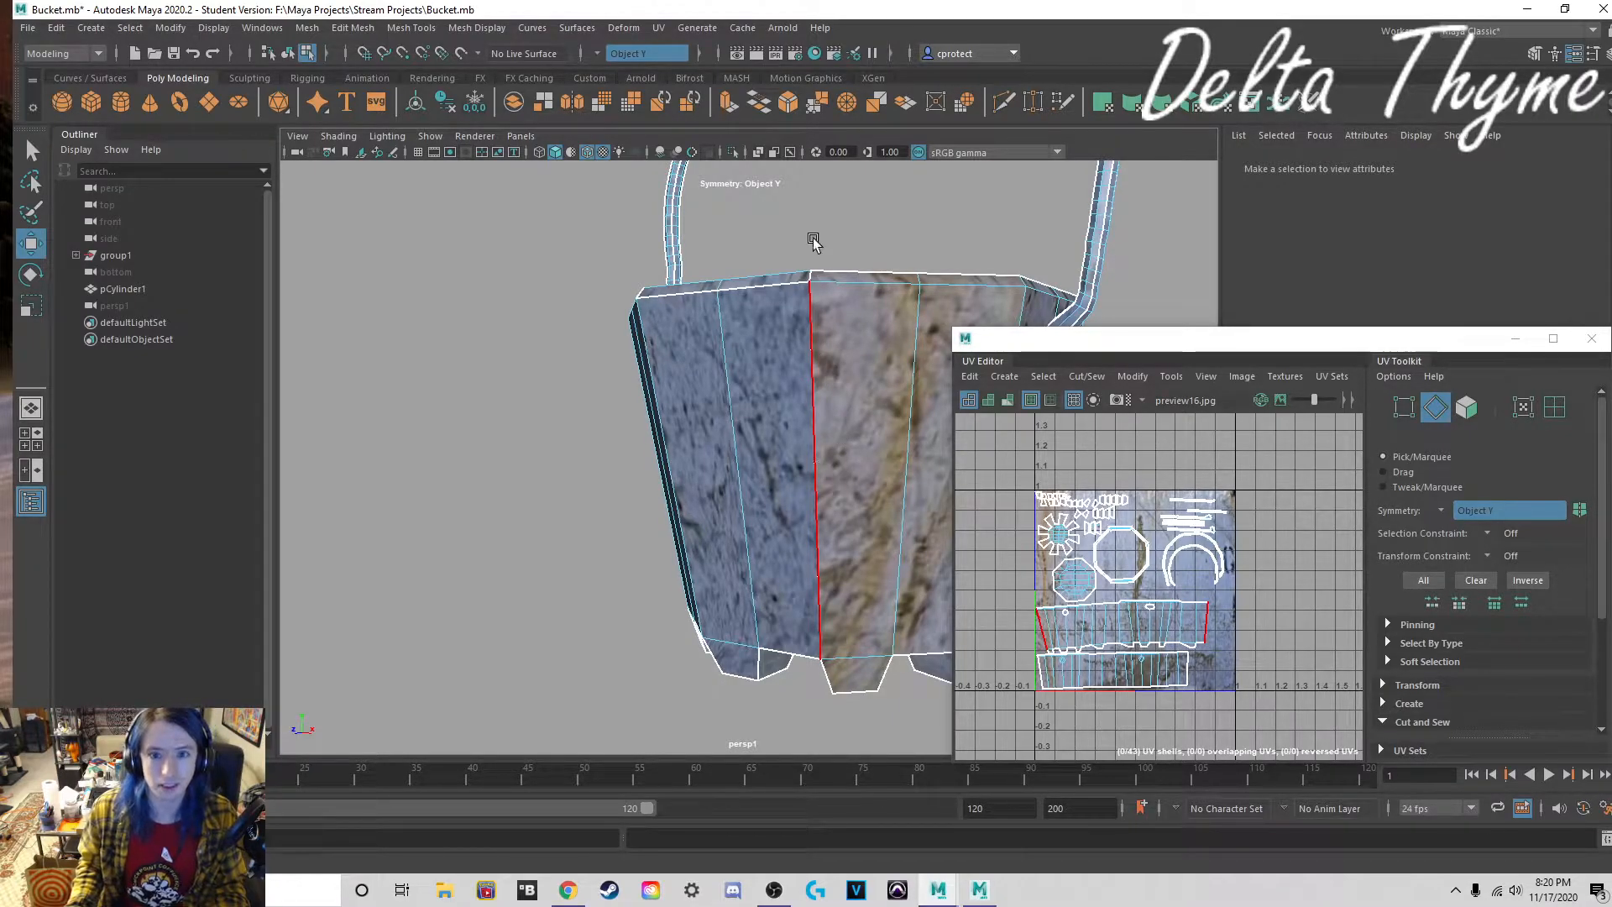
left_click(756, 52)
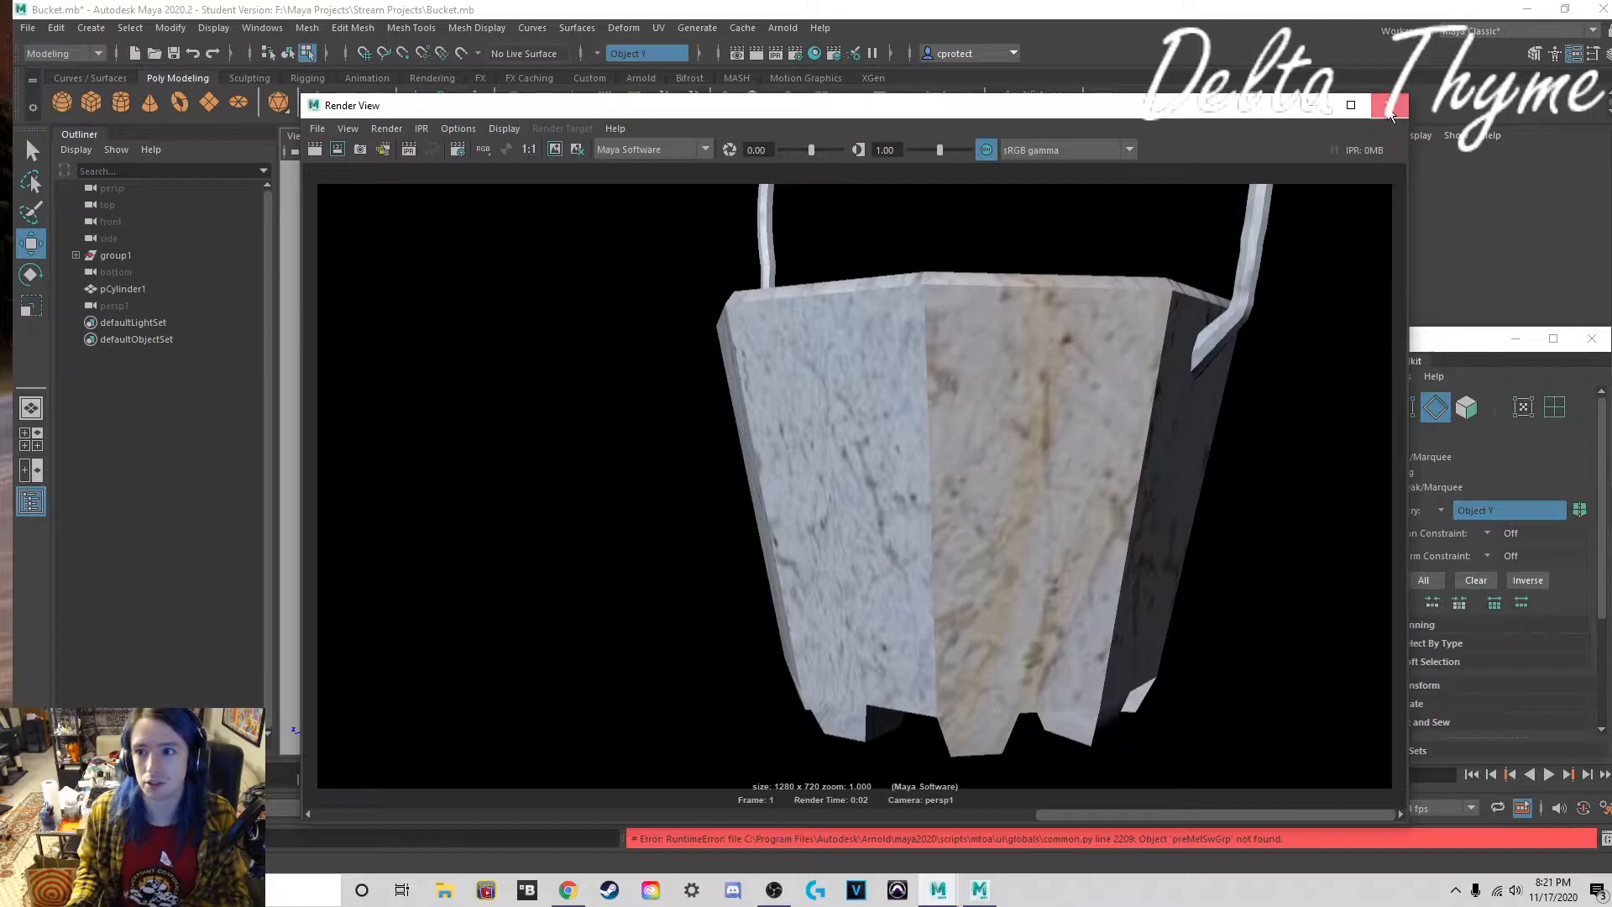
left_click(1388, 105)
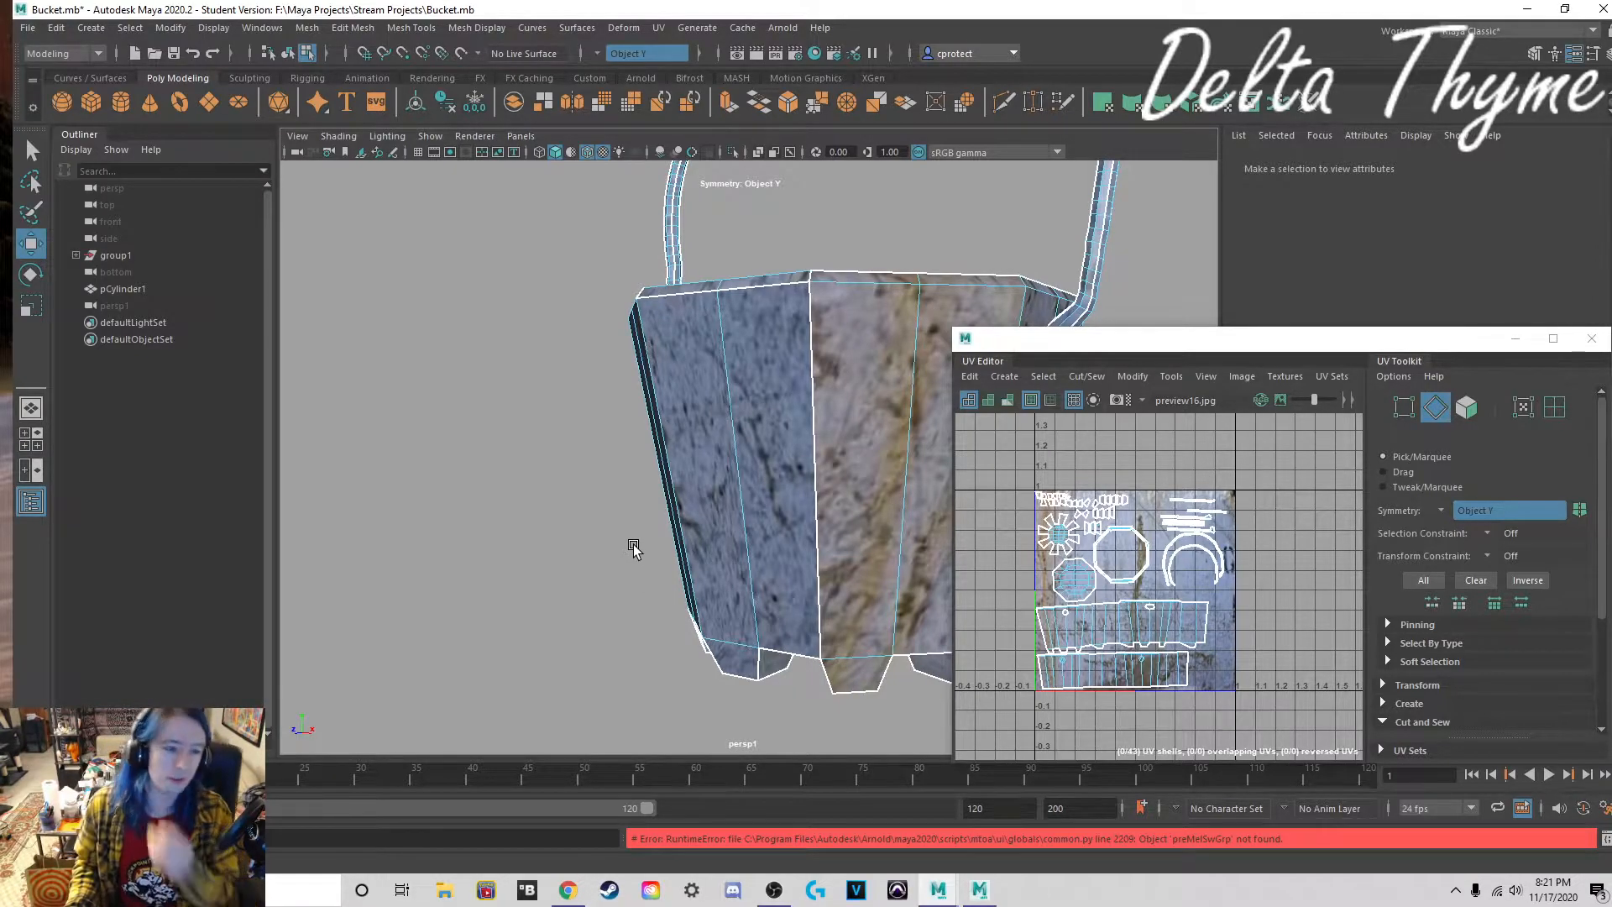
Step: Minimise the UV Editor and switch from Maya to the terrain in Mudbox
left_click(1517, 339)
left_click(1026, 445)
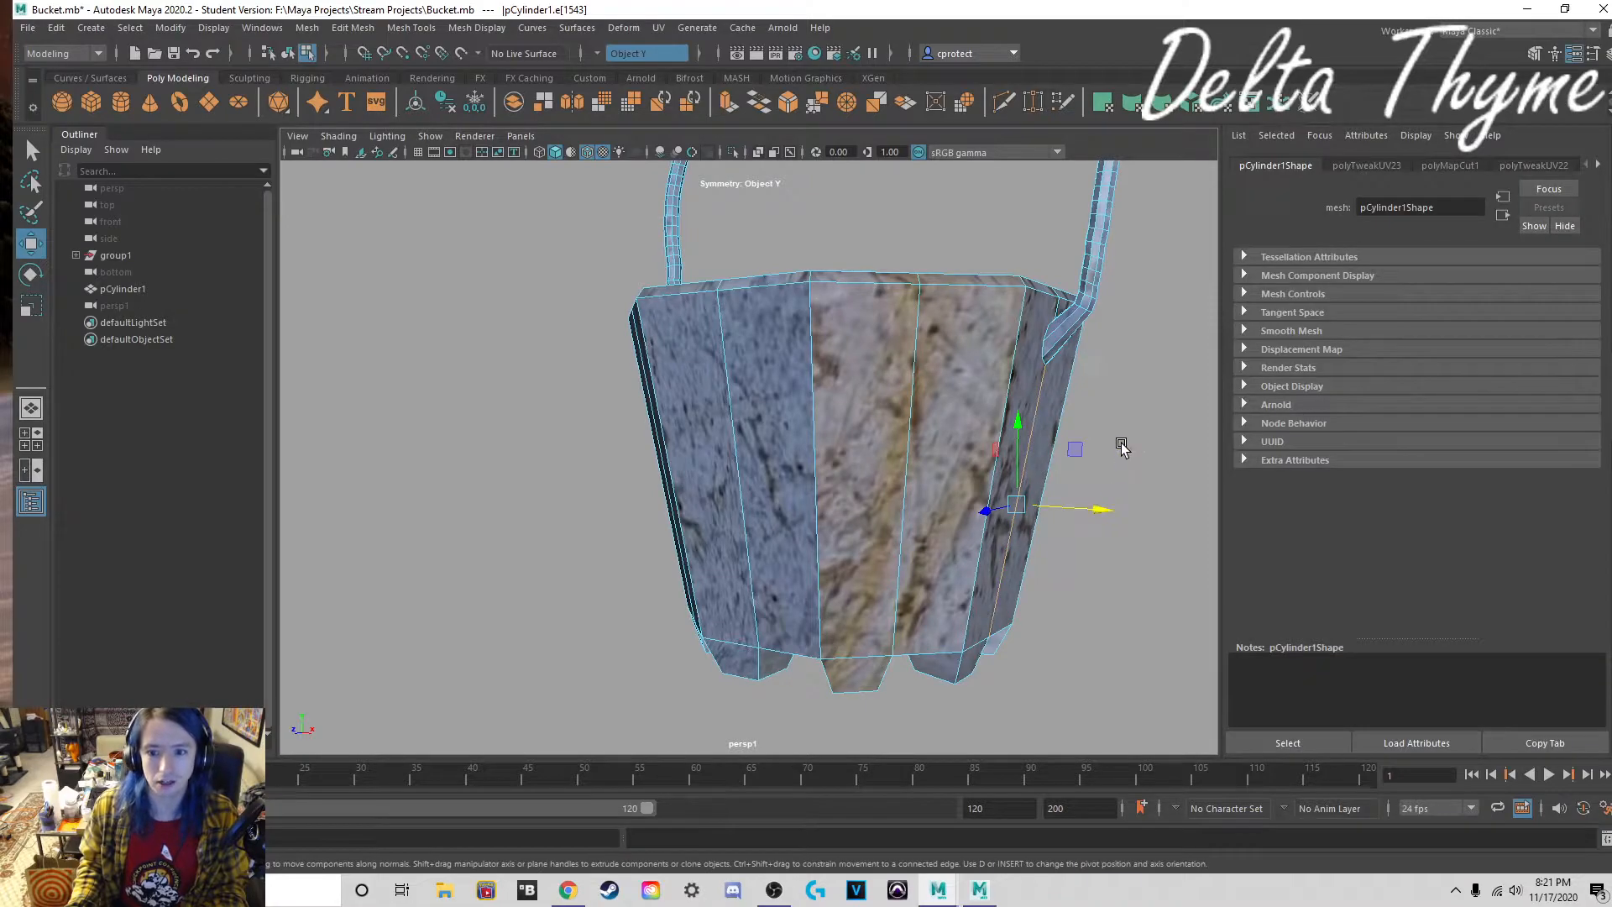
left_click(1141, 408)
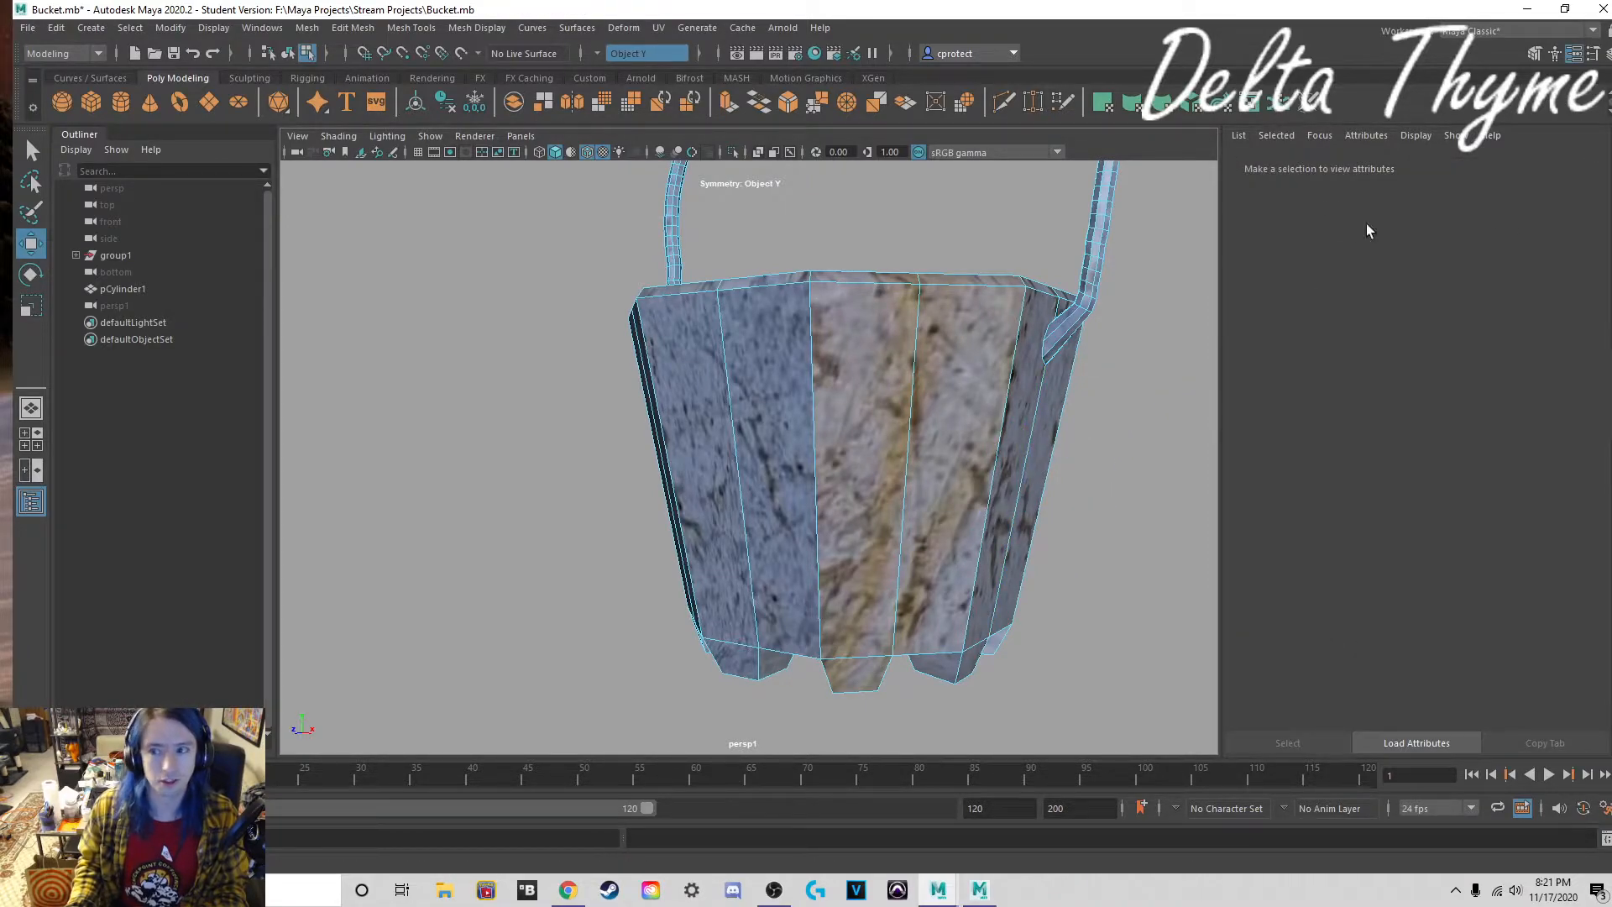
left_click(1526, 9)
Step: Imprint the cloudy stencil pattern across the front hill and the neighbouring slope with the Imprint tool
left_click_drag(720, 482, 944, 487, "alt")
left_click(635, 526)
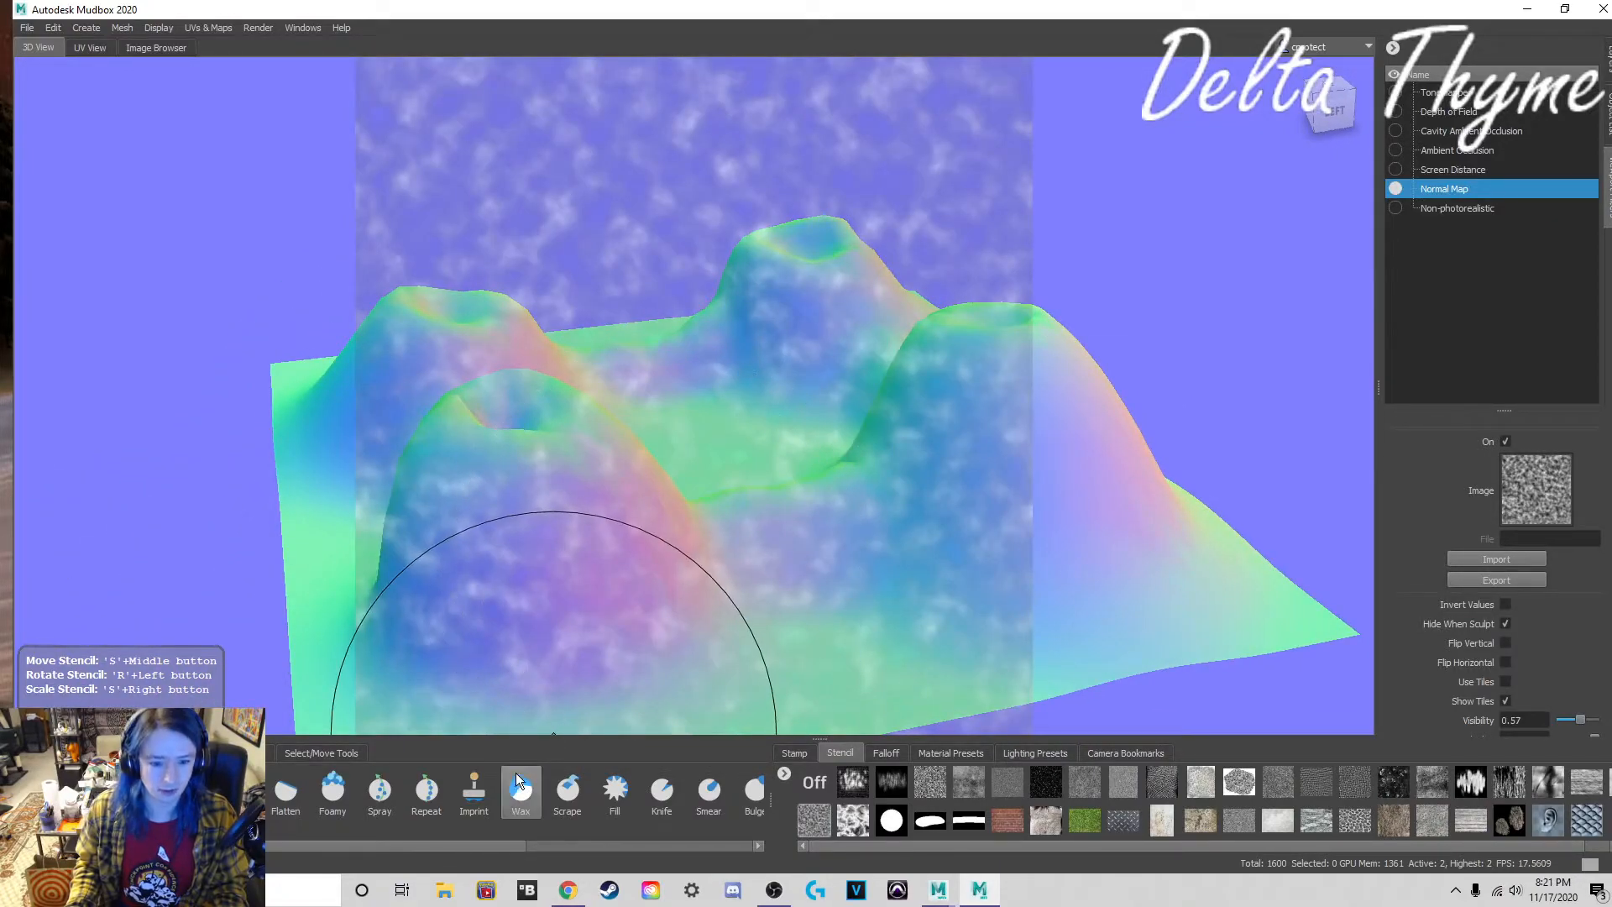
left_click(474, 793)
left_click_drag(565, 587, 898, 525)
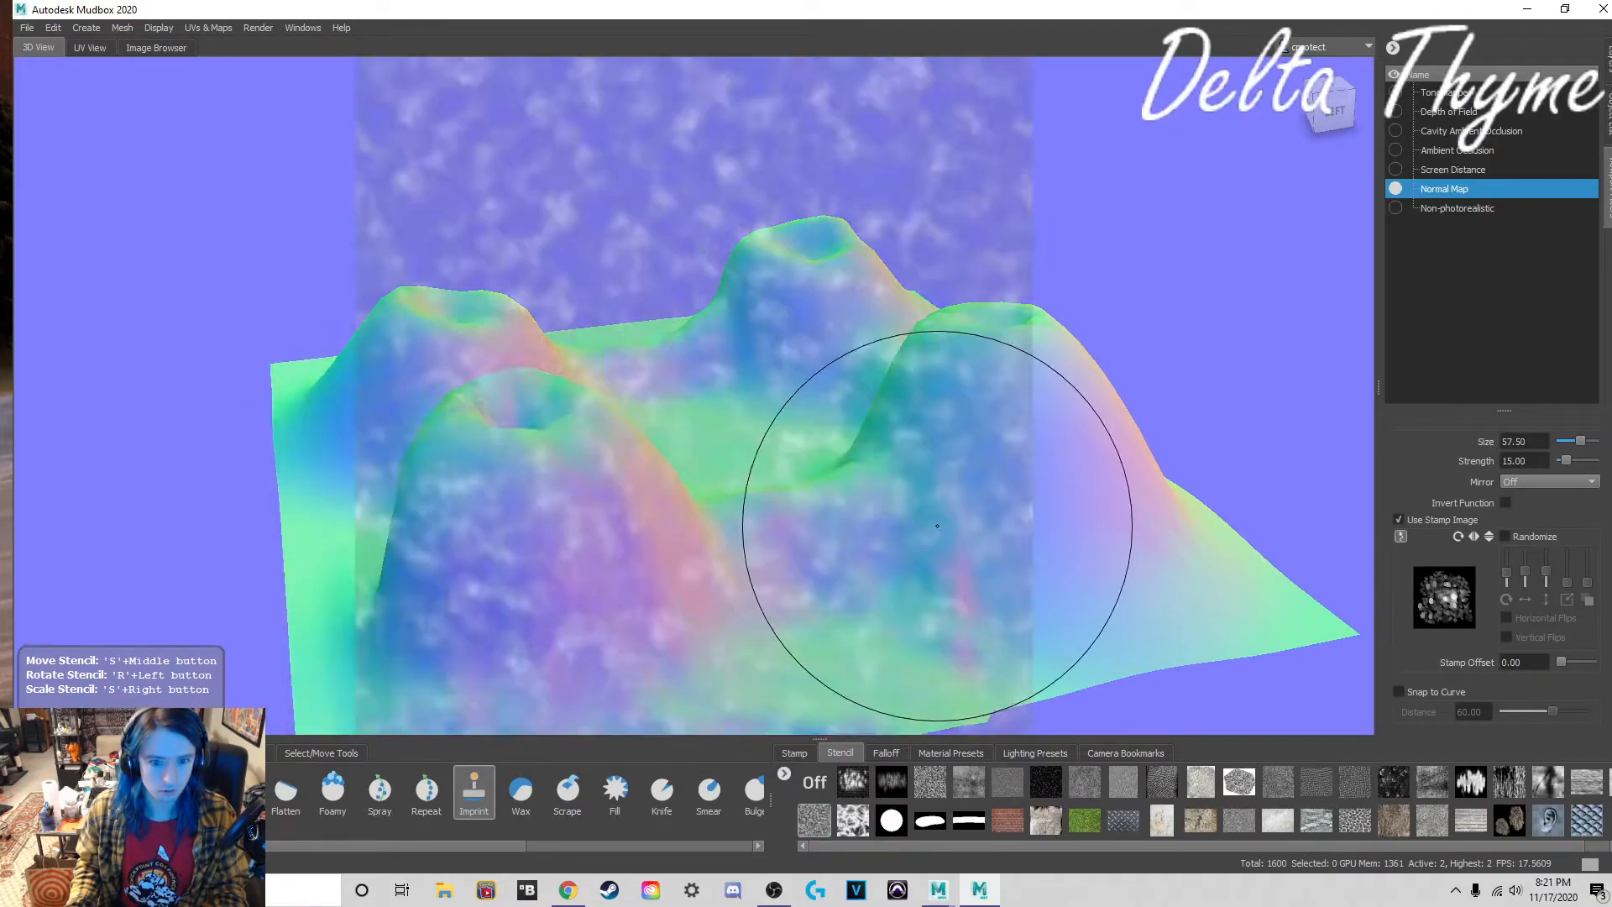
Step: Turn off the cloudy stencil and bring up the stamp images for the Imprint tool
mouse_move(854, 613)
left_mouse_down("alt")
mouse_move(964, 542)
mouse_move(1007, 588)
mouse_move(983, 616)
mouse_move(836, 608)
left_mouse_up("alt")
left_click(821, 777)
left_click(807, 755)
middle_click_drag(836, 608, 735, 547, "alt")
left_click_drag(735, 546, 641, 562, "alt")
mouse_move(556, 470)
left_mouse_down()
mouse_move(852, 483)
mouse_move(560, 472)
left_mouse_up()
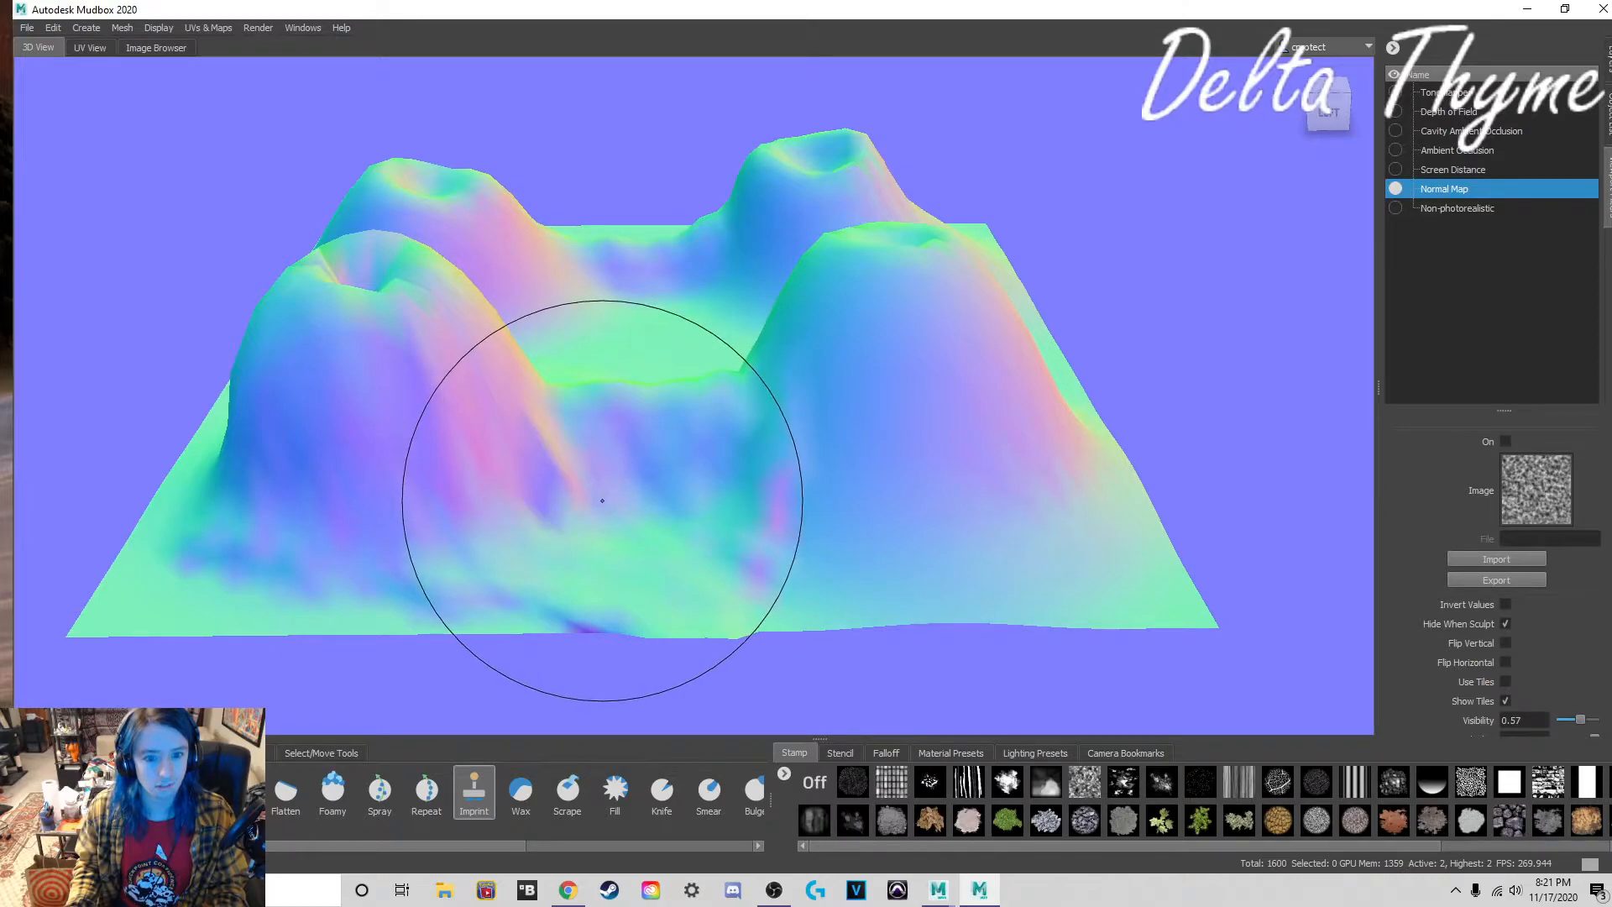
left_click(840, 754)
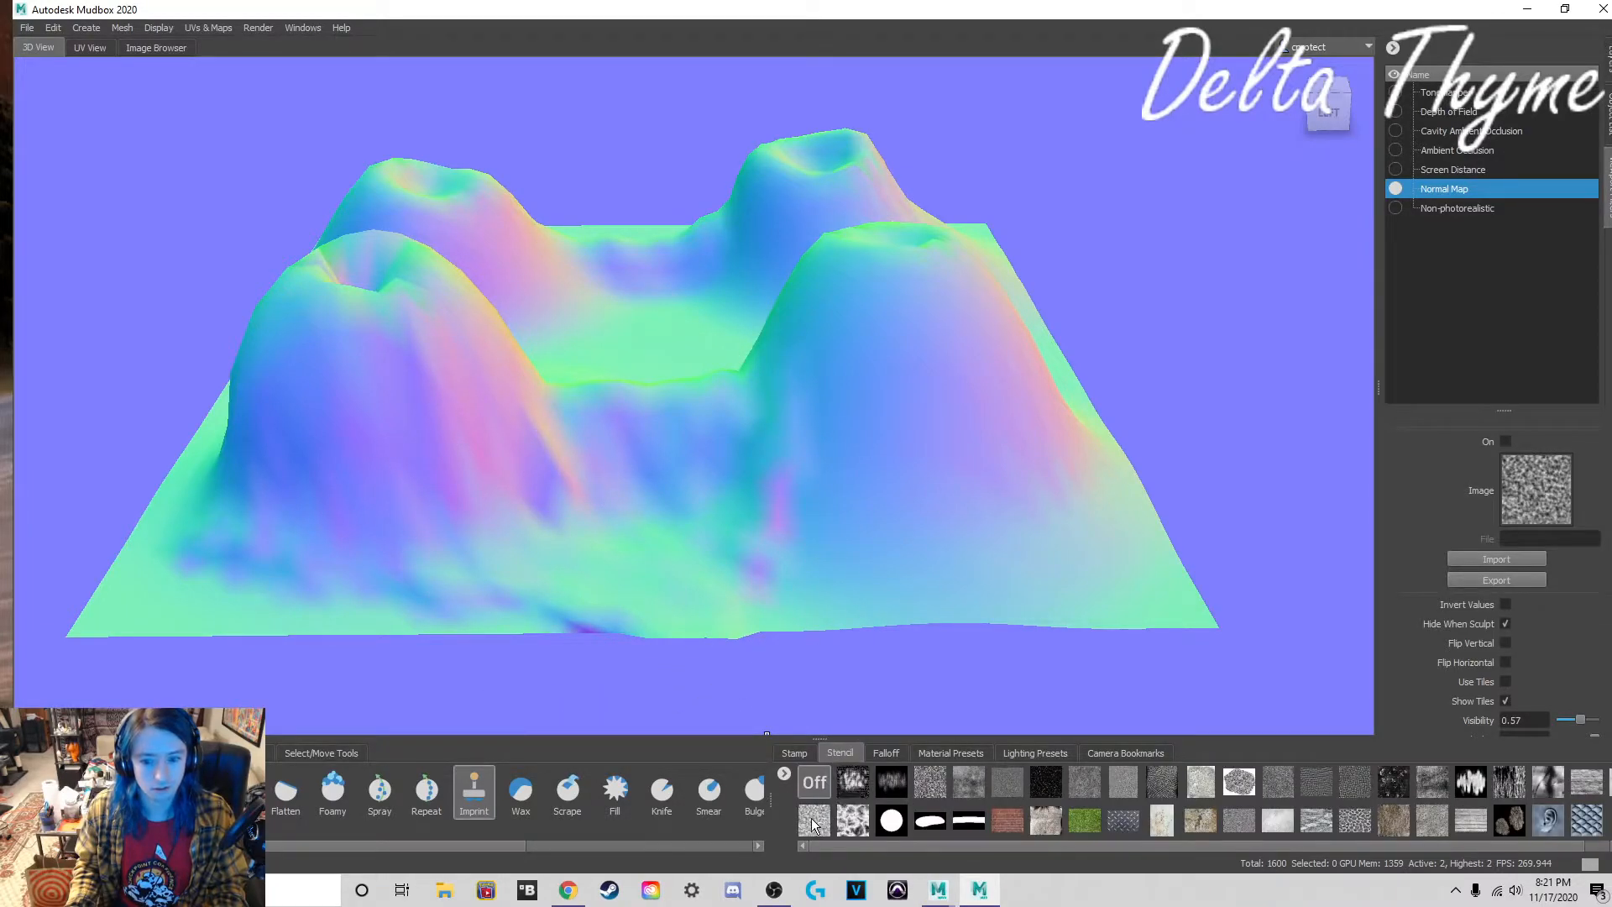
left_click(795, 752)
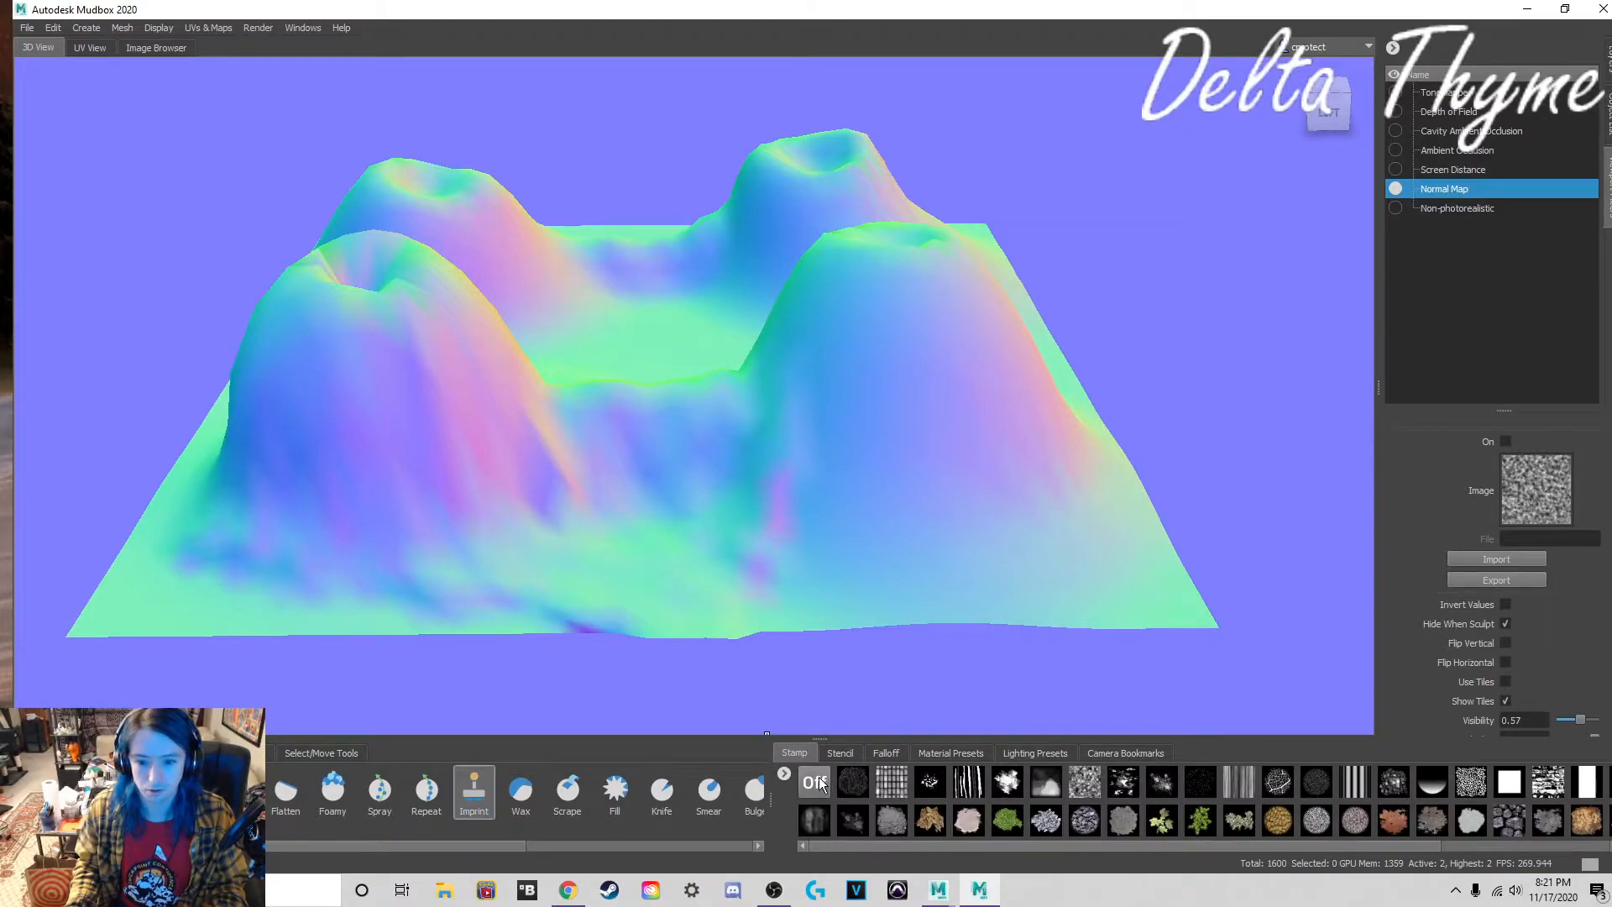
Step: Imprint the rock-shaped stamp repeatedly over the terrain's hills, valleys and outer slopes from several sides
mouse_move(613, 336)
left_mouse_down()
mouse_move(1133, 468)
mouse_move(1164, 680)
mouse_move(918, 494)
mouse_move(1331, 703)
left_mouse_up()
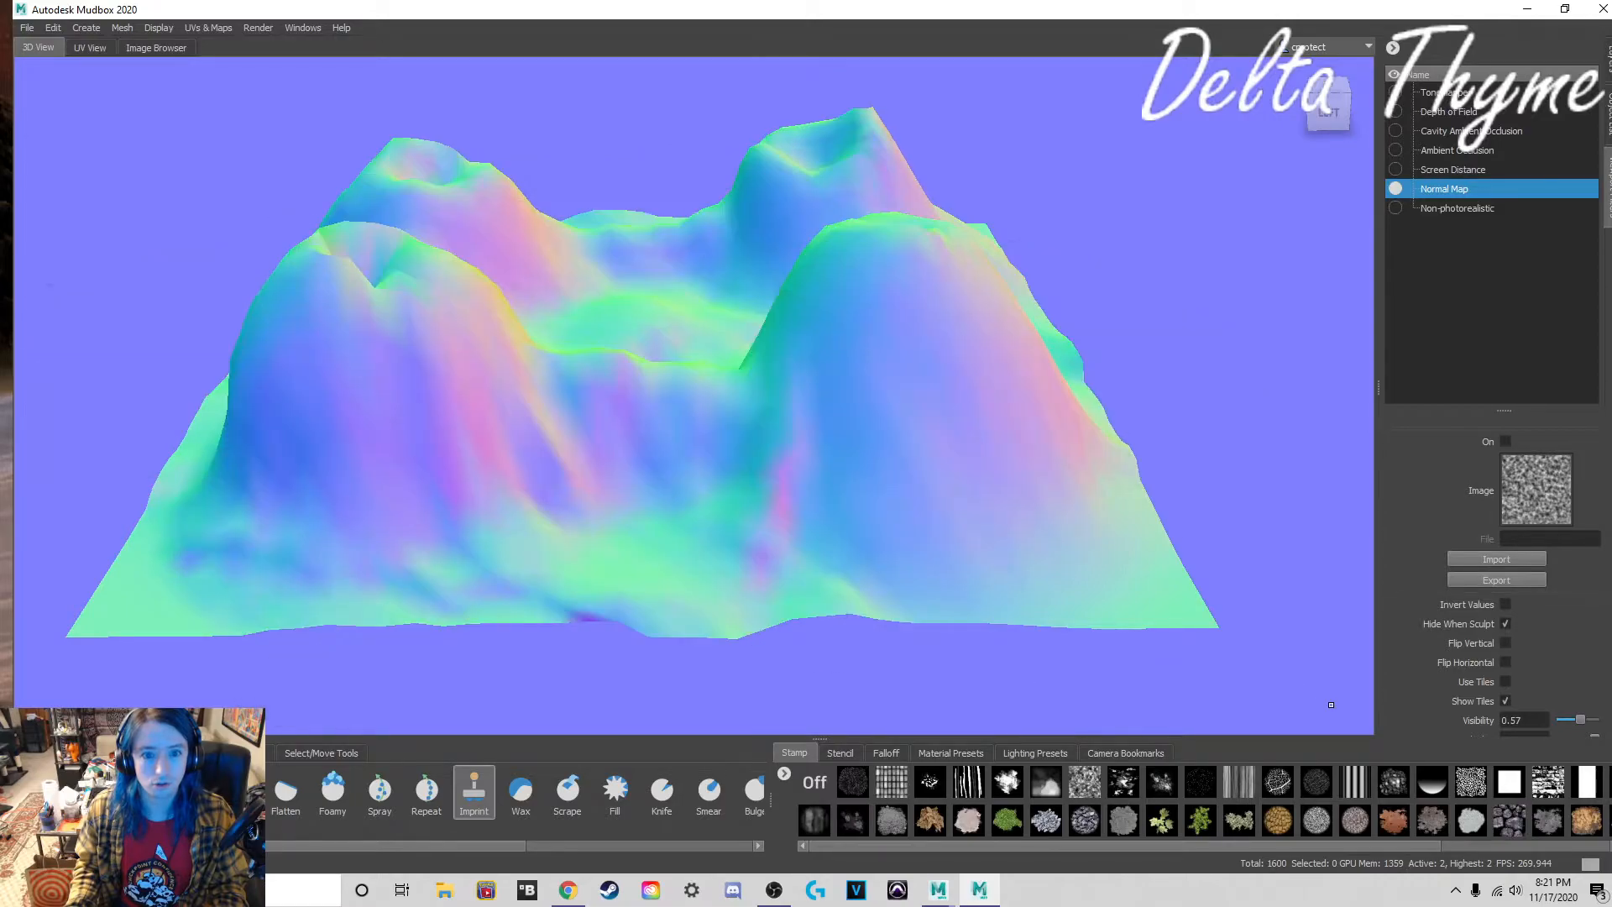
left_click_drag(1092, 560, 744, 544, "alt")
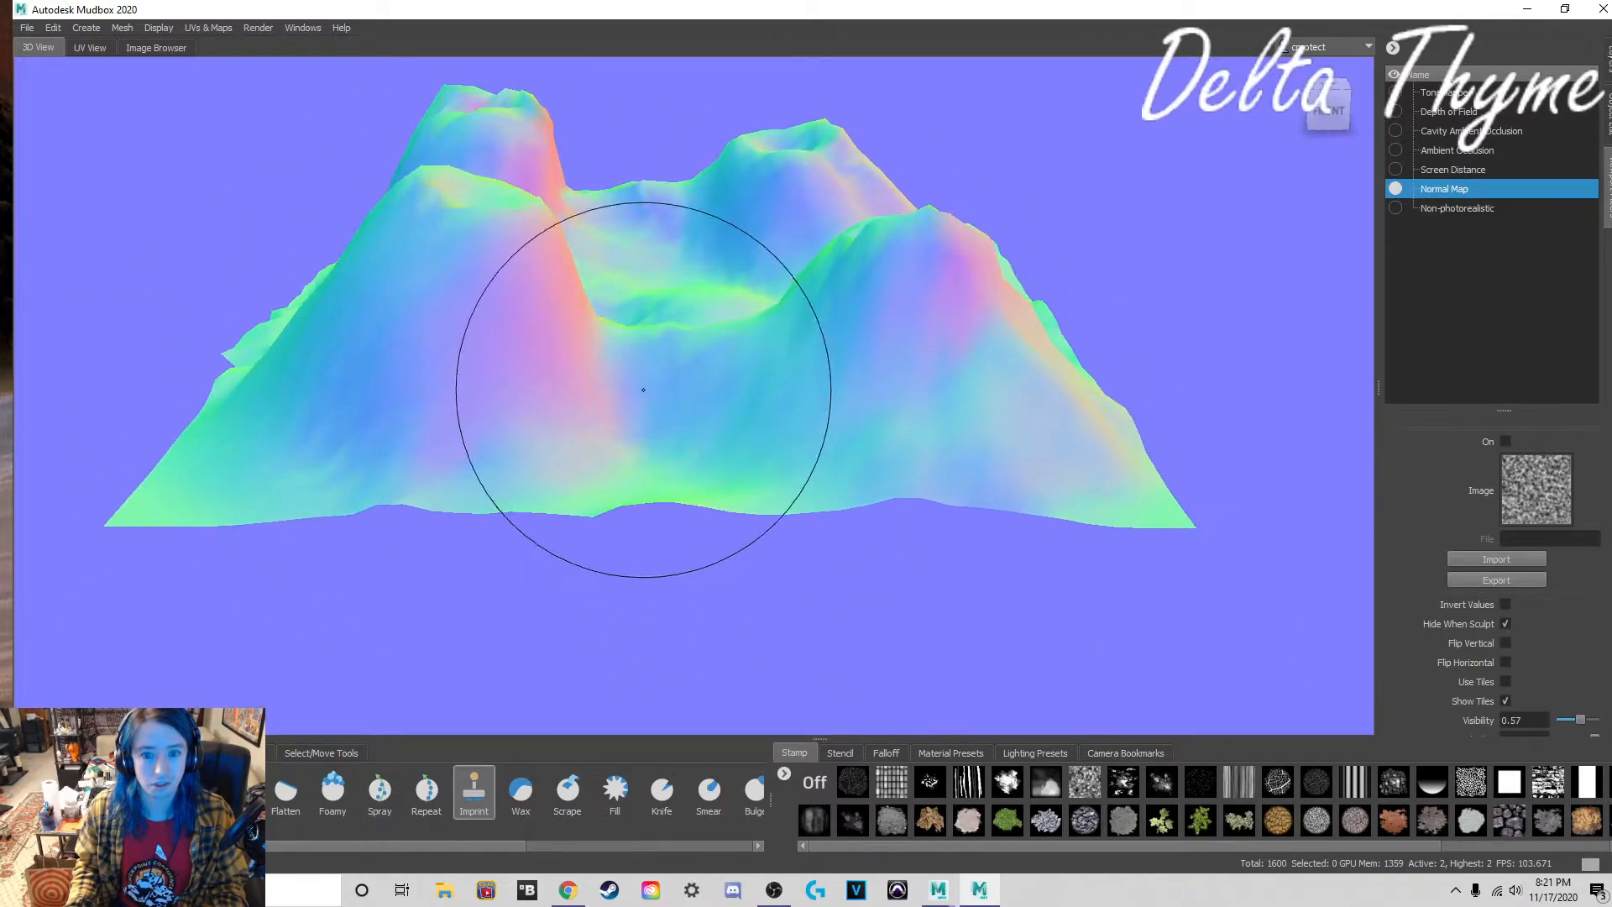
left_click_drag(655, 400, 674, 433, "alt")
left_click_drag(473, 540, 688, 663)
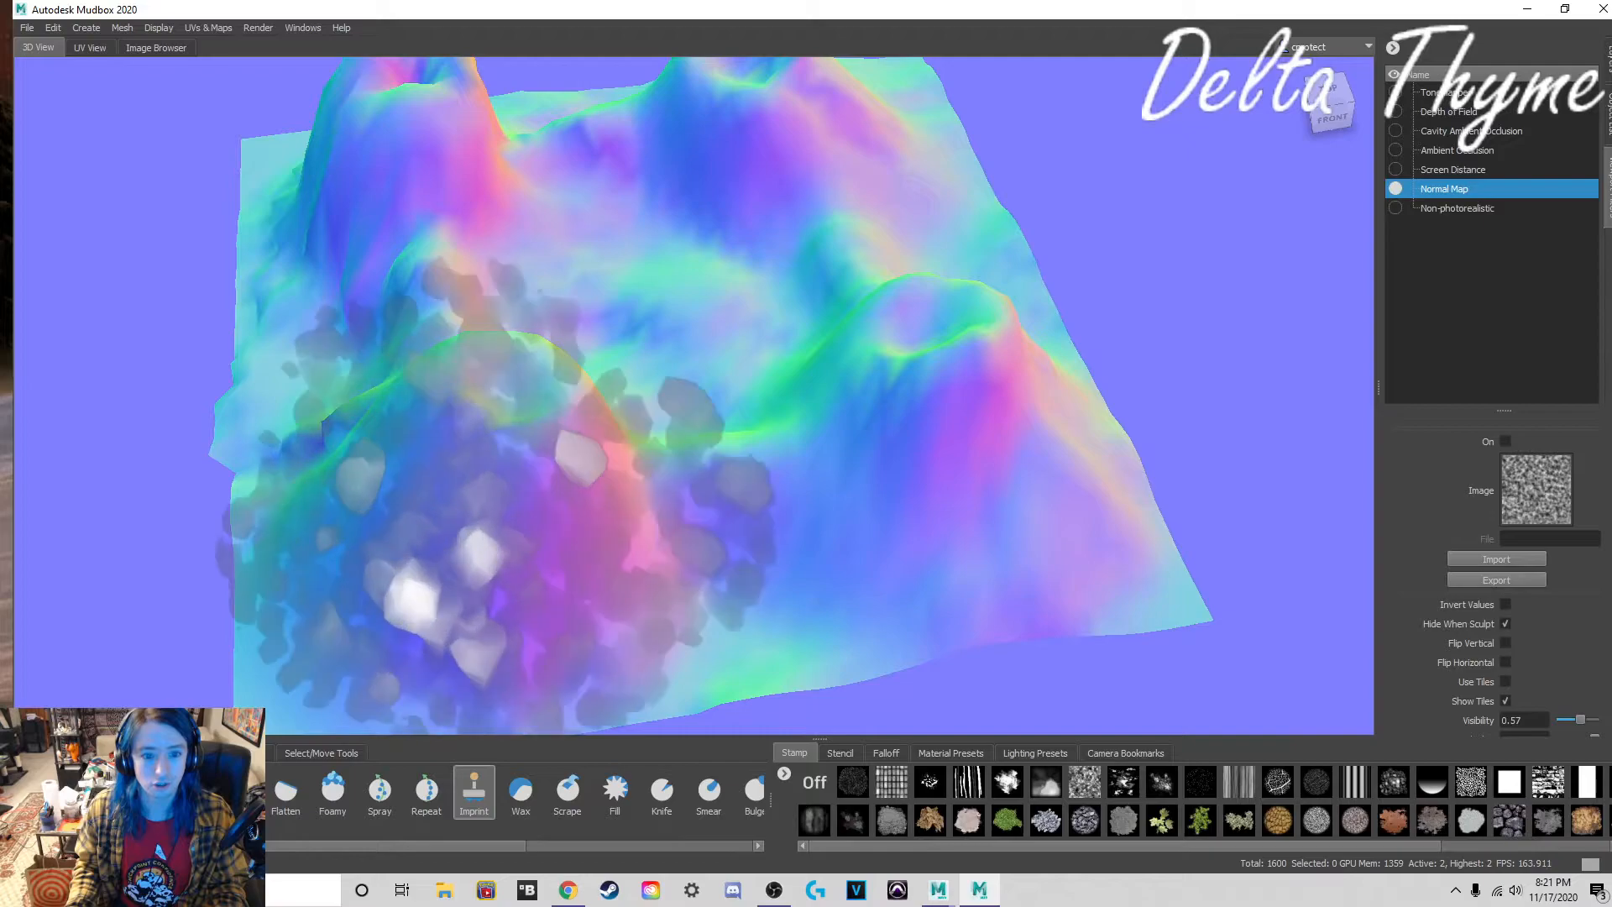
left_click_drag(1041, 609, 682, 517, "alt")
left_click_drag(902, 361, 857, 432)
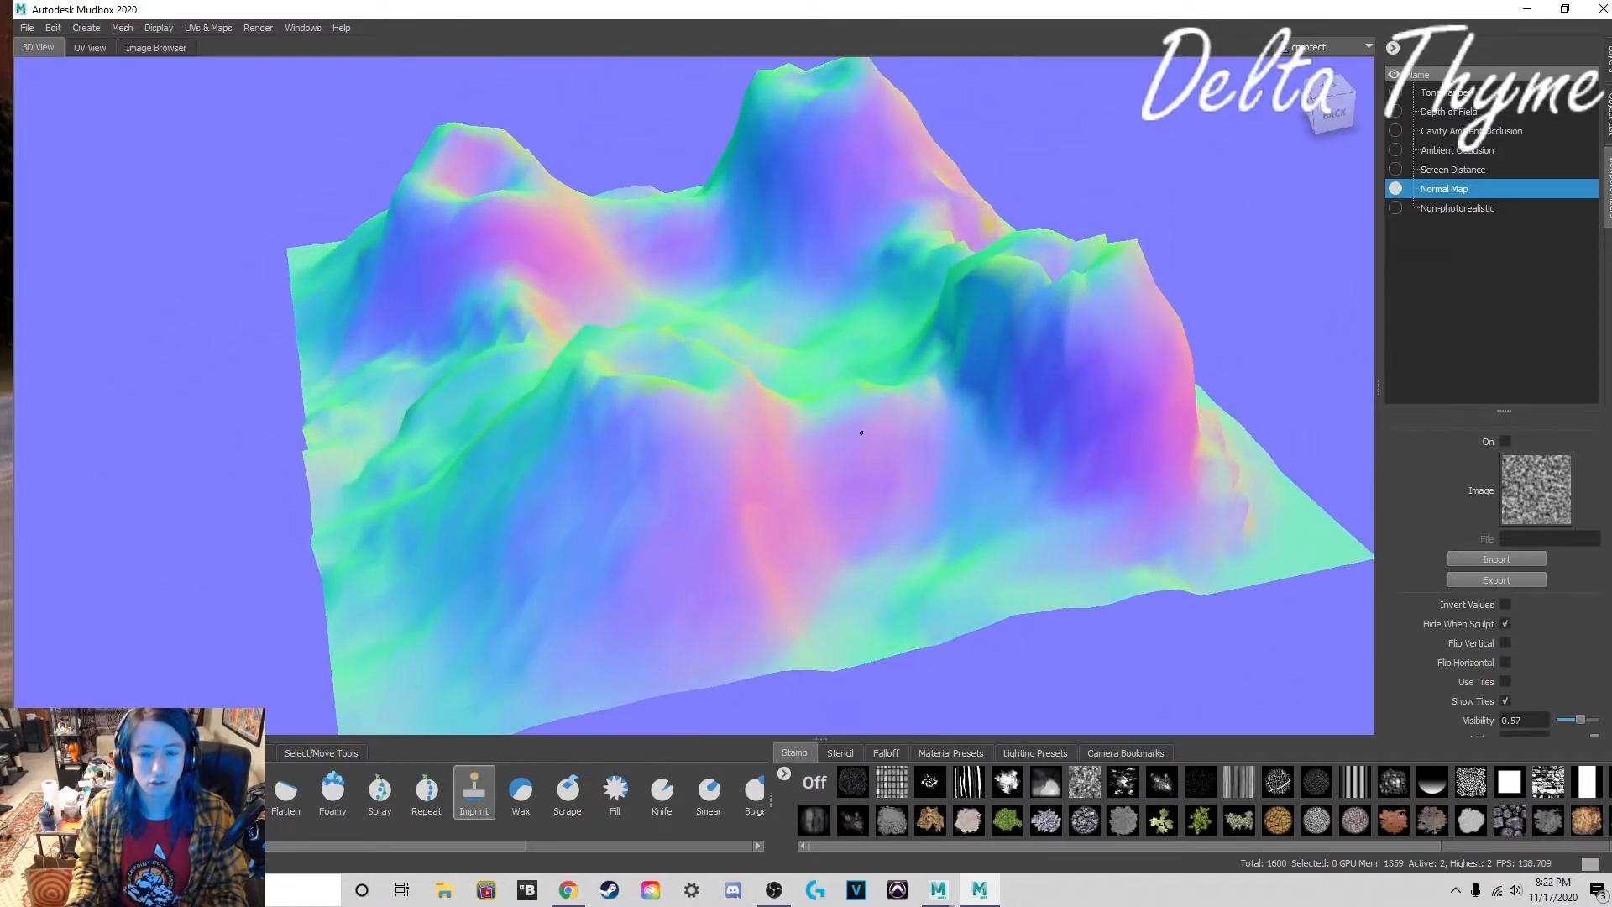
left_click_drag(702, 486, 1016, 675)
left_click_drag(1095, 726, 1095, 725)
left_click_drag(1125, 546, 861, 542, "alt")
left_click_drag(560, 562, 592, 609)
left_click_drag(344, 524, 507, 640)
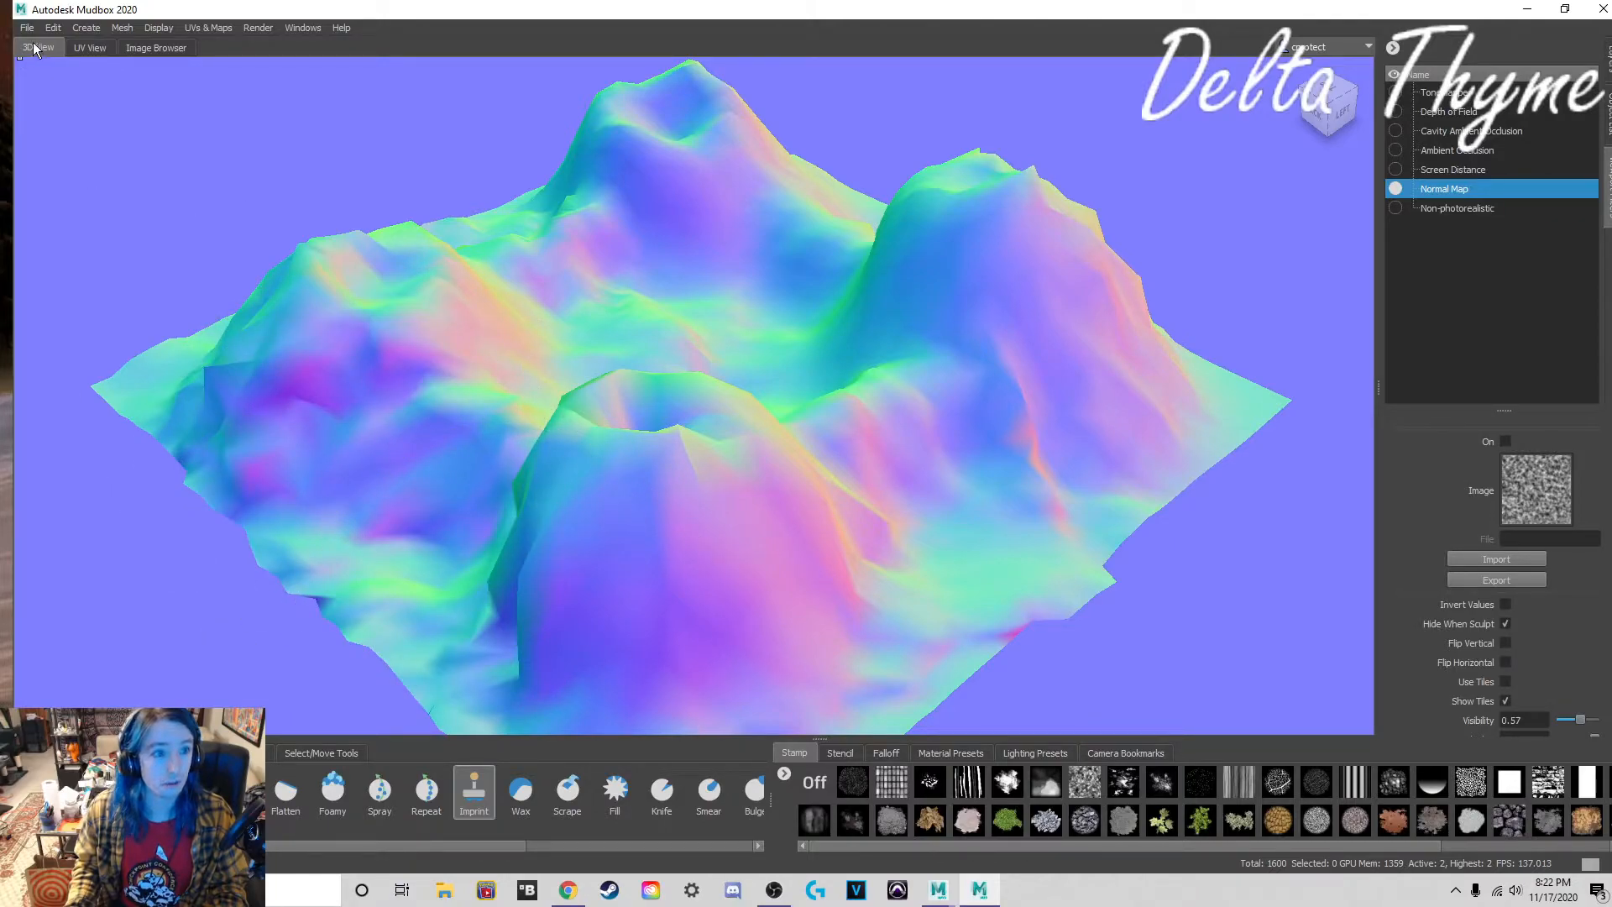
Step: Turn off the Normal Map viewport filter and undo the rock stamp imprints on the terrain
left_click(1396, 188)
mouse_move(958, 378)
left_mouse_down("alt")
mouse_move(998, 429)
mouse_move(903, 443)
left_mouse_up("alt")
key("ctrl+z")
key("ctrl+z")
key("ctrl+z")
key("ctrl+z")
key("ctrl+z")
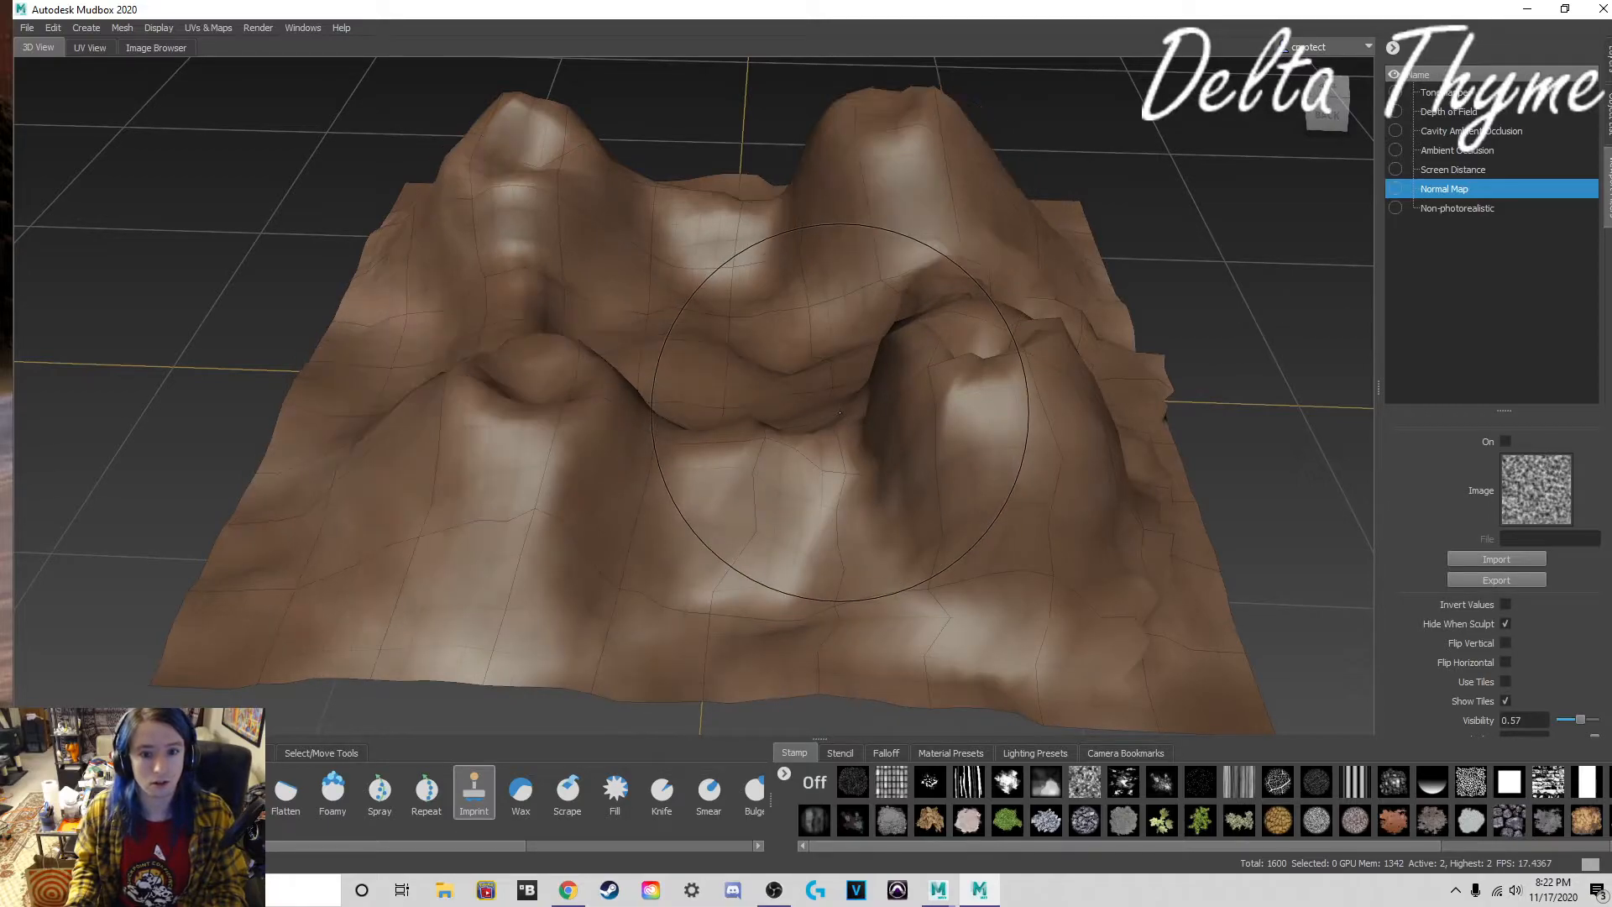
key("ctrl+z")
key("ctrl+z")
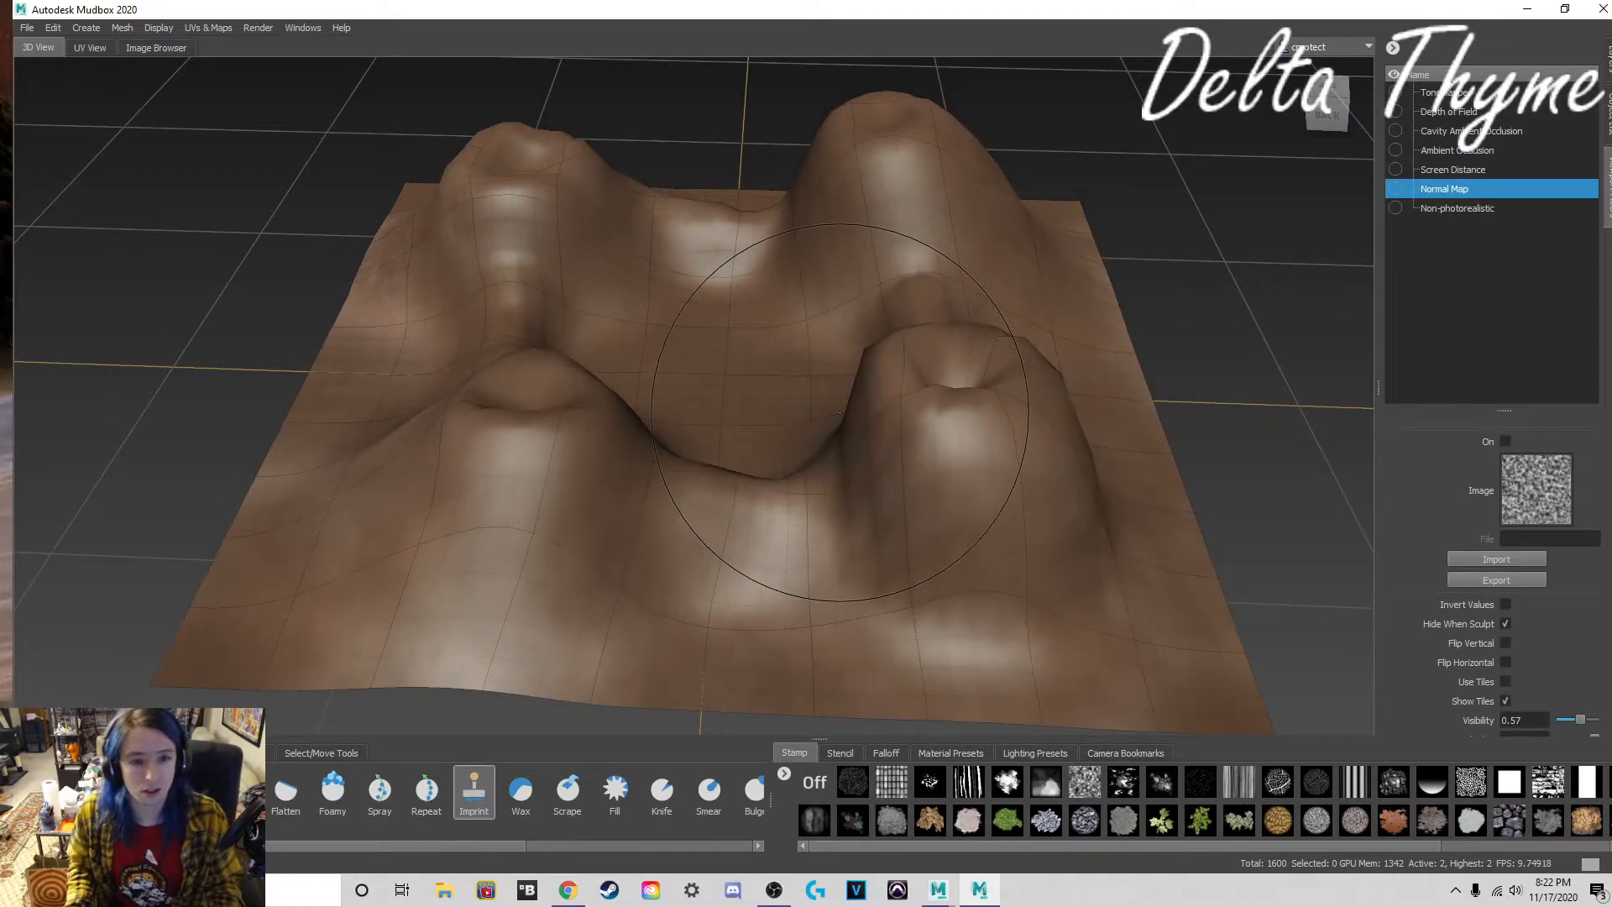
Step: Switch to the sculpting brush with the speckled stamp image and turn the Normal Map viewport filter back on
left_click_drag(588, 436, 319, 496, "alt")
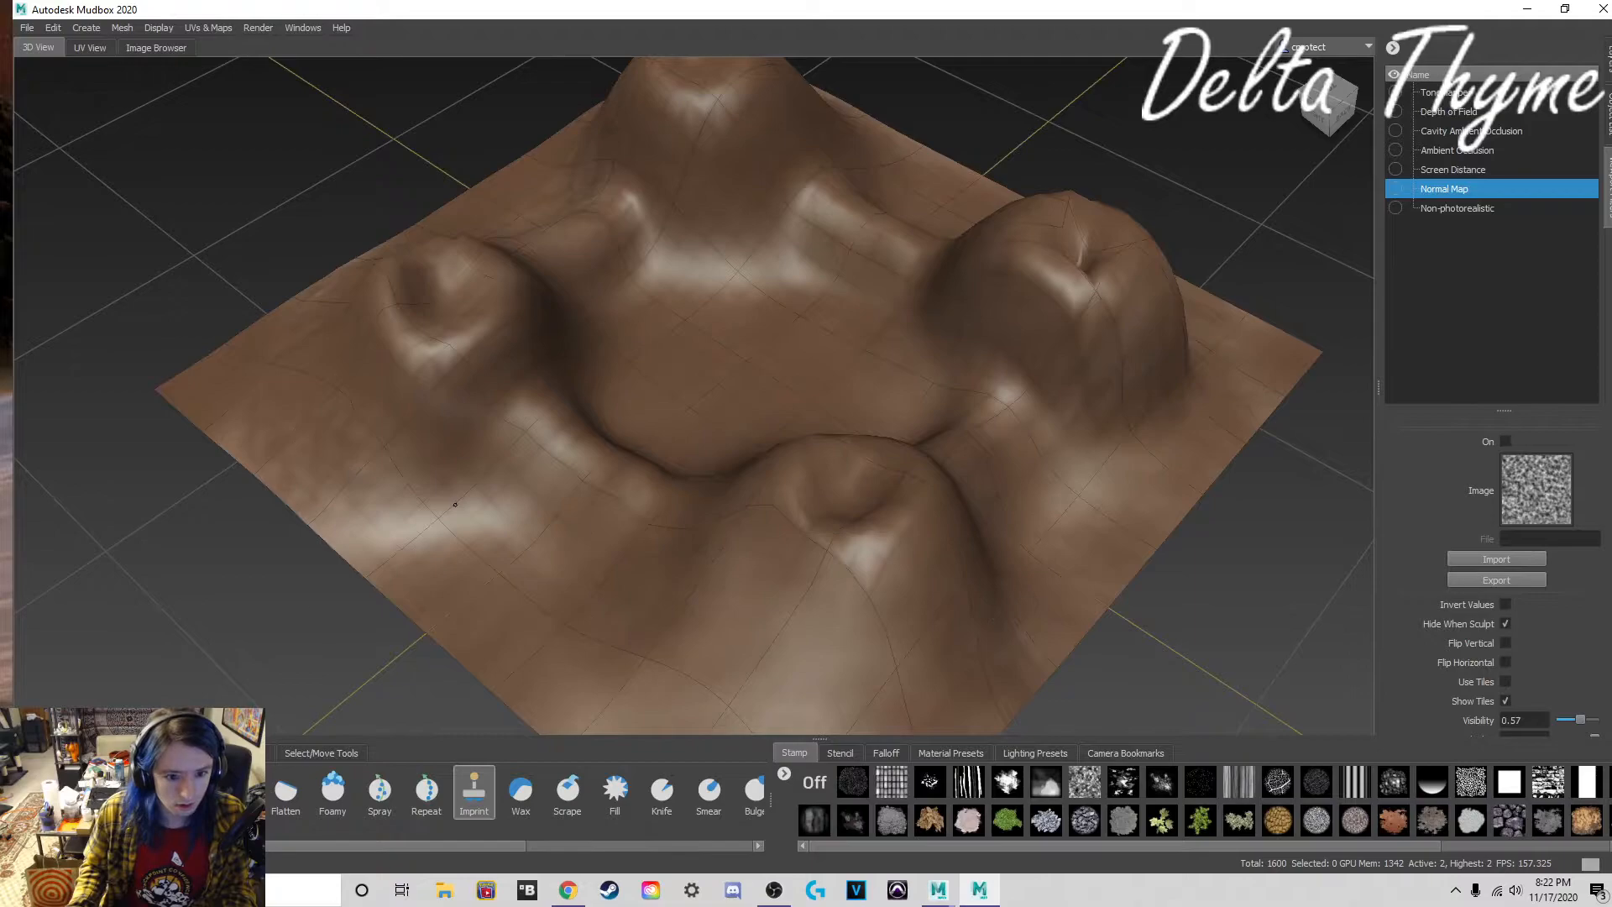
left_click(473, 790)
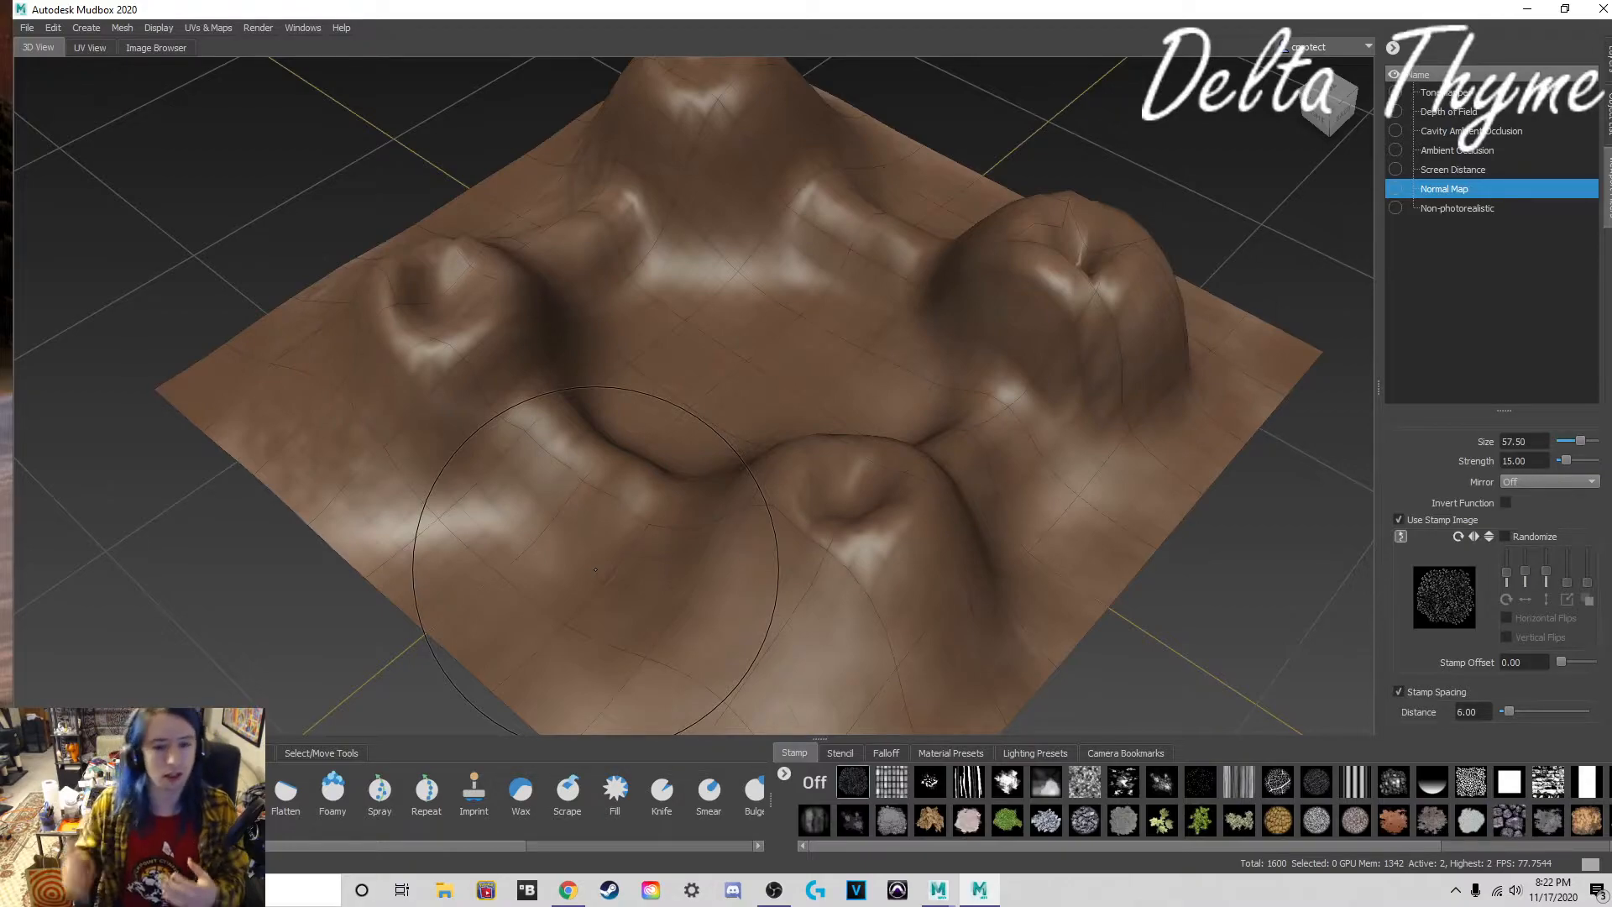
left_click_drag(596, 570, 683, 463, "alt")
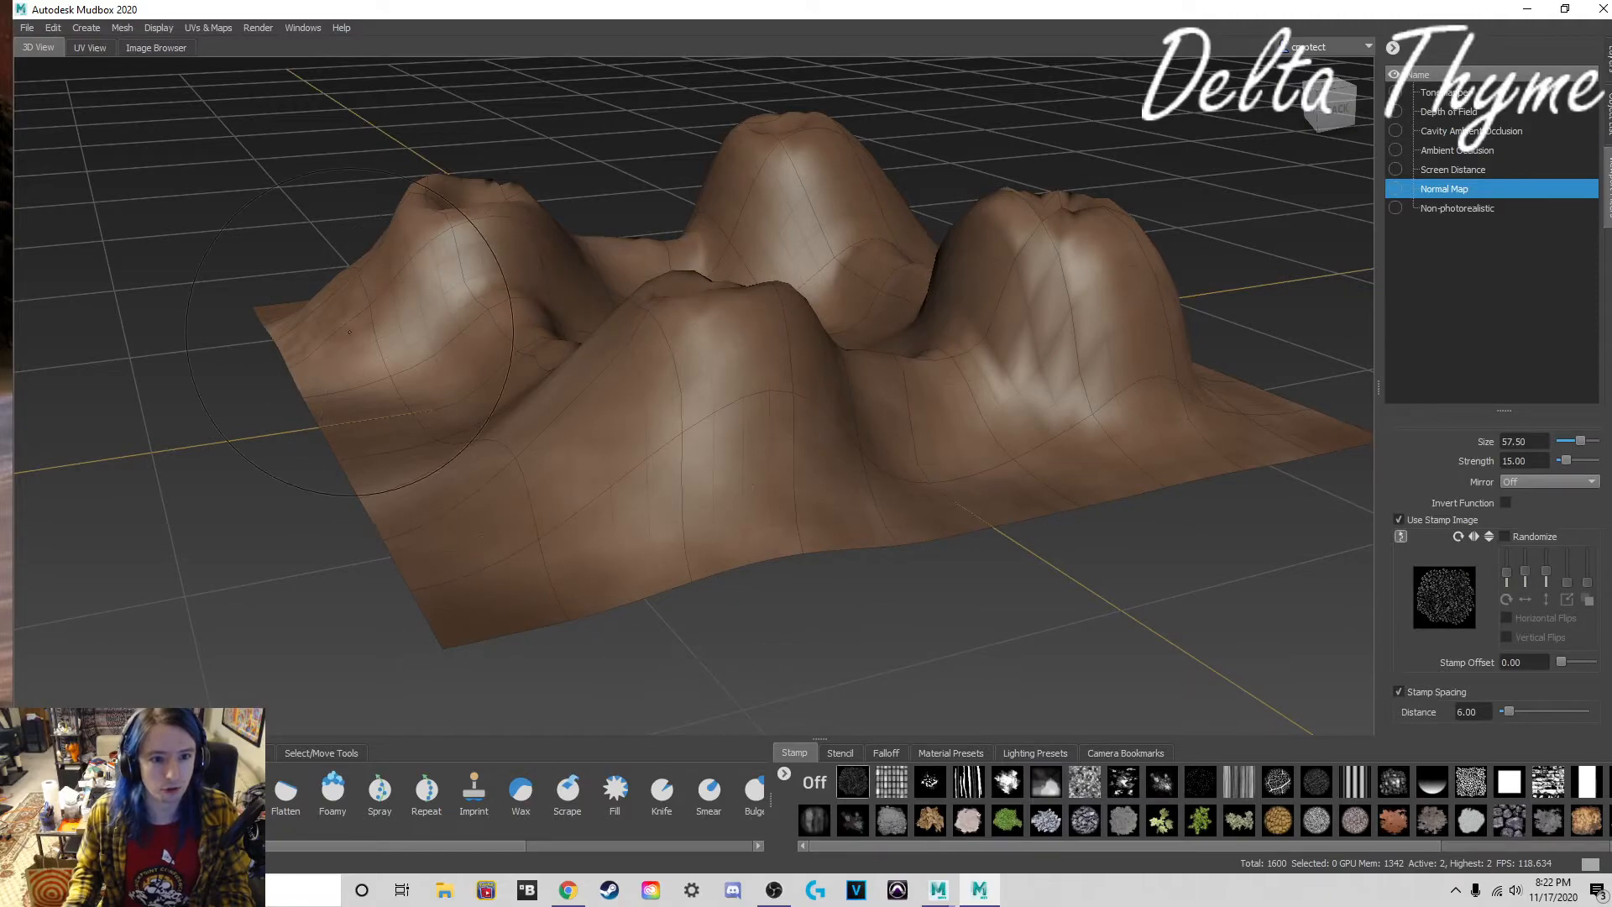
scroll(354, 342, "up", 3)
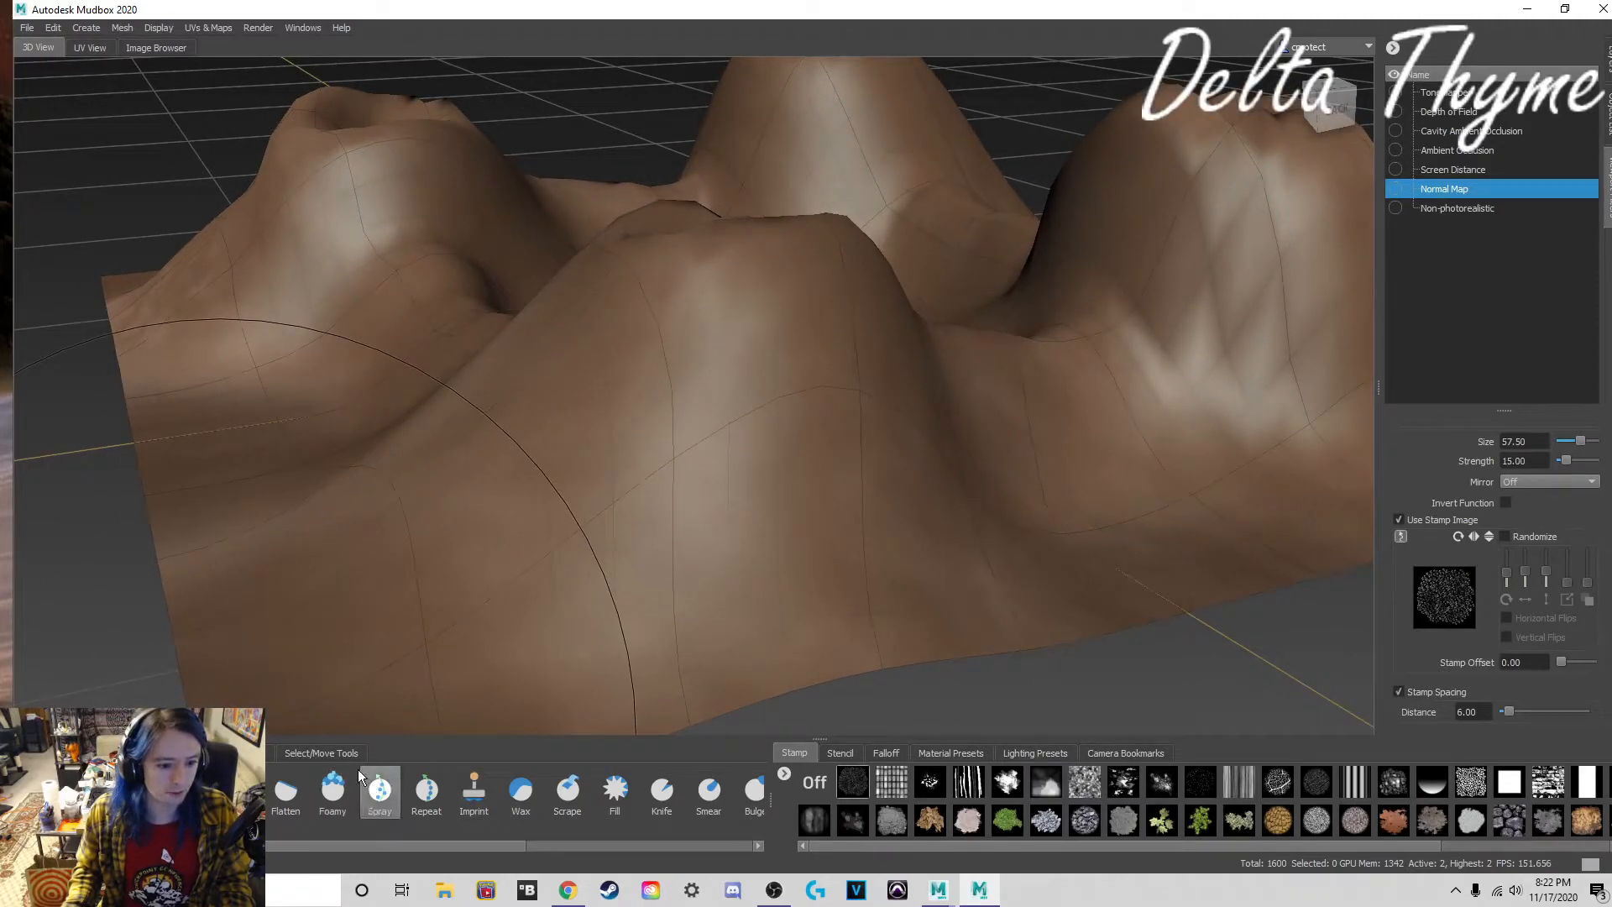
left_click(1396, 188)
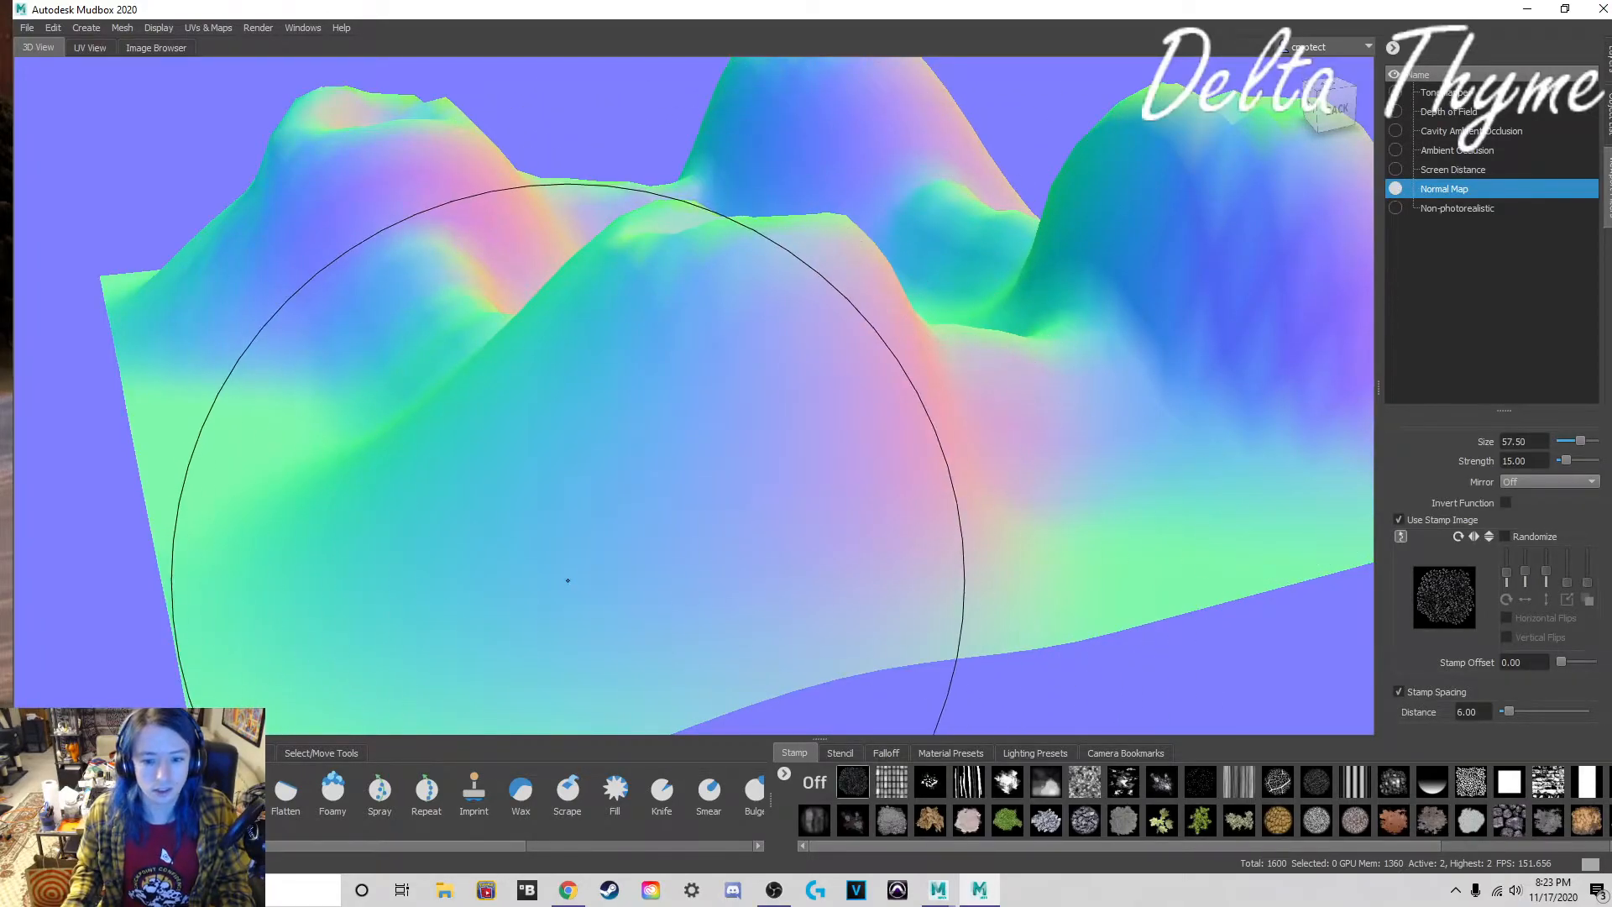
mouse_move(808, 475)
left_mouse_down("alt")
mouse_move(756, 439)
mouse_move(659, 443)
mouse_move(878, 421)
left_mouse_up("alt")
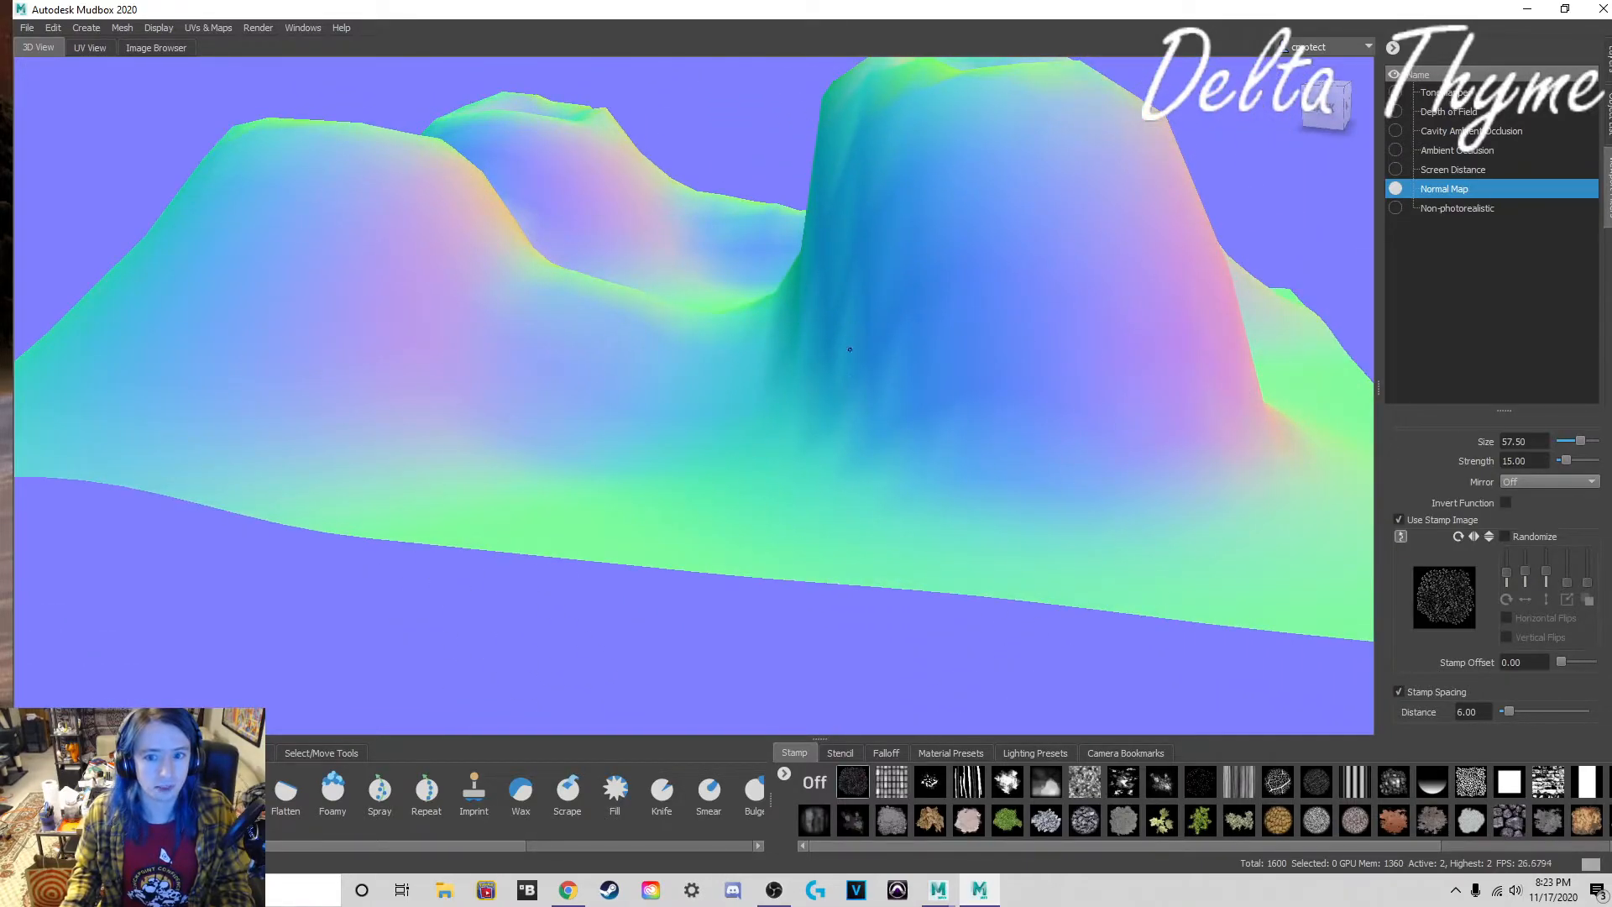
Step: Choose the white veined stencil and frame the front hill beneath it
left_click(855, 753)
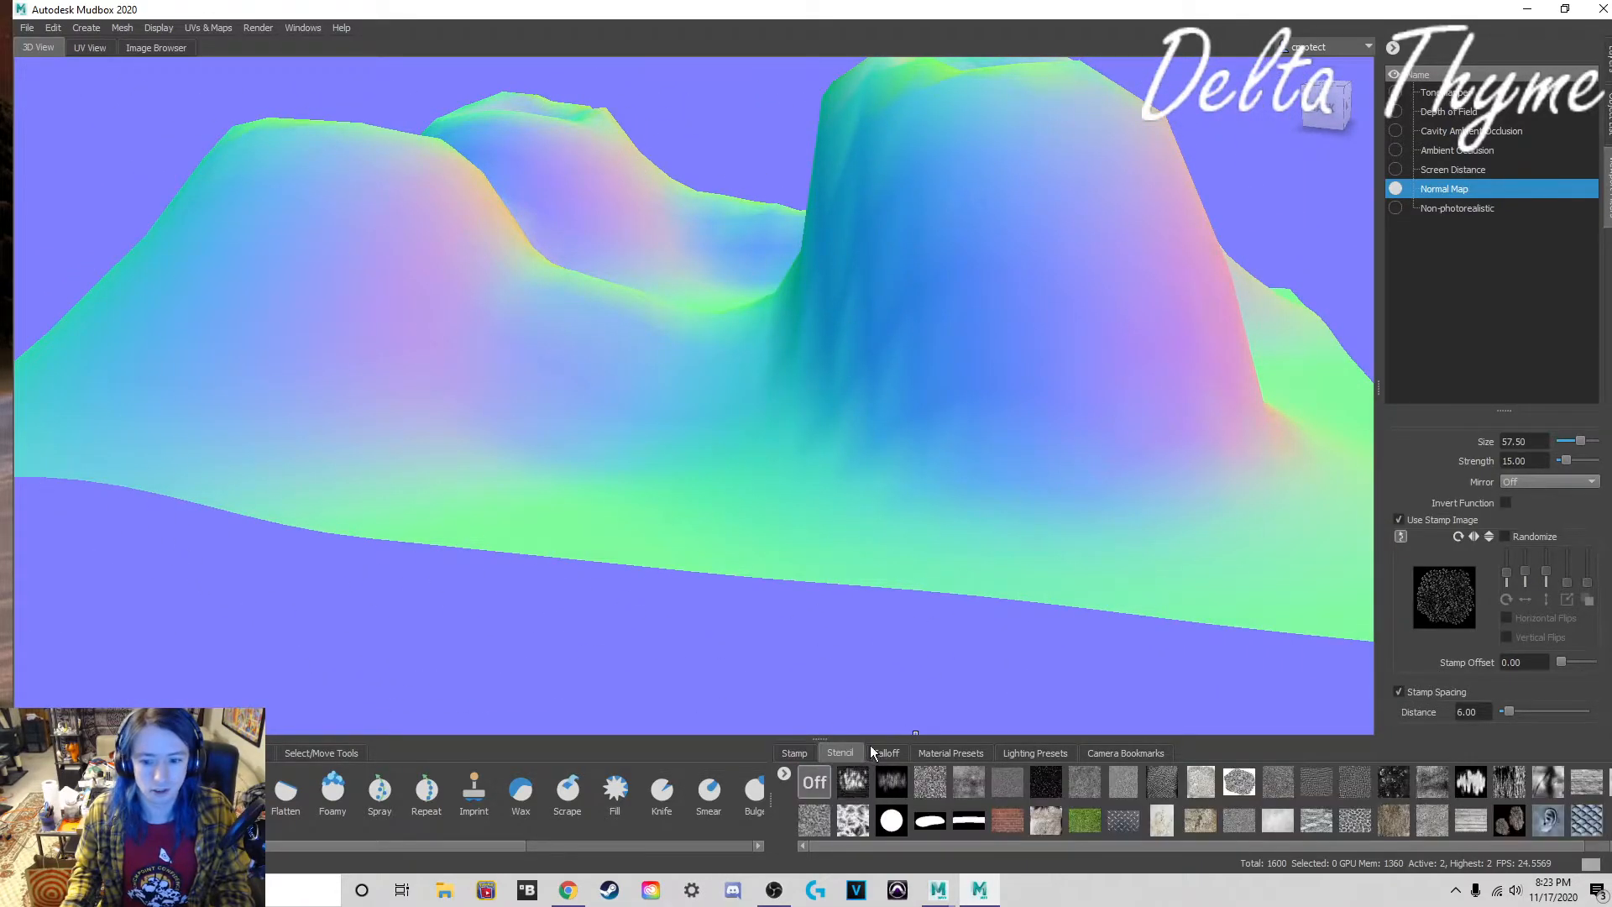
left_click(812, 783)
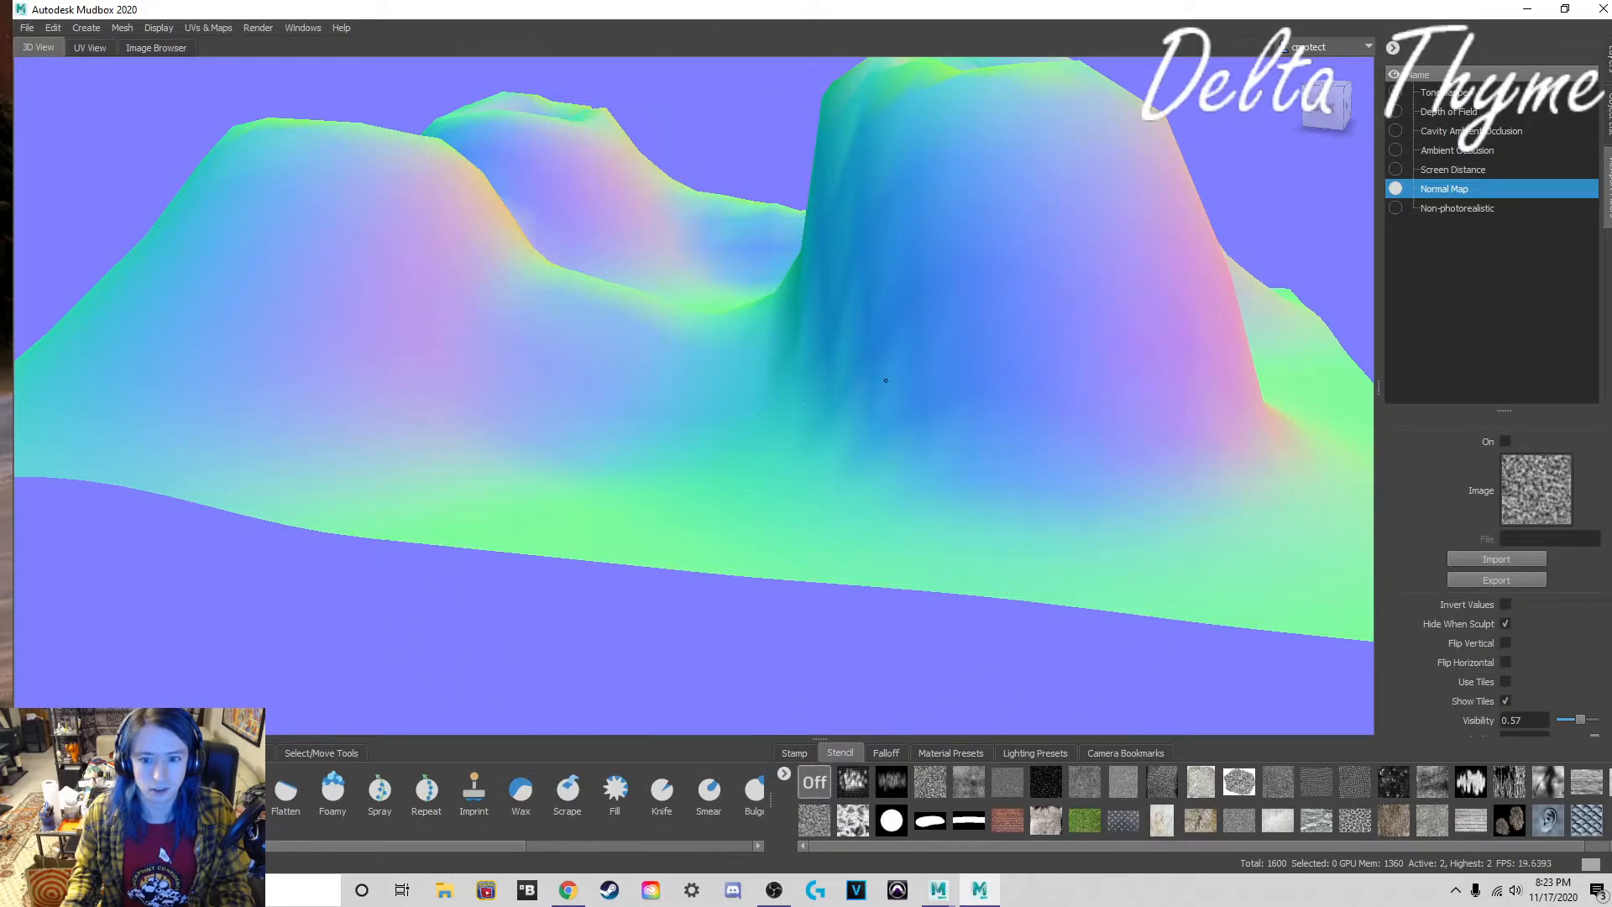
left_click(853, 783)
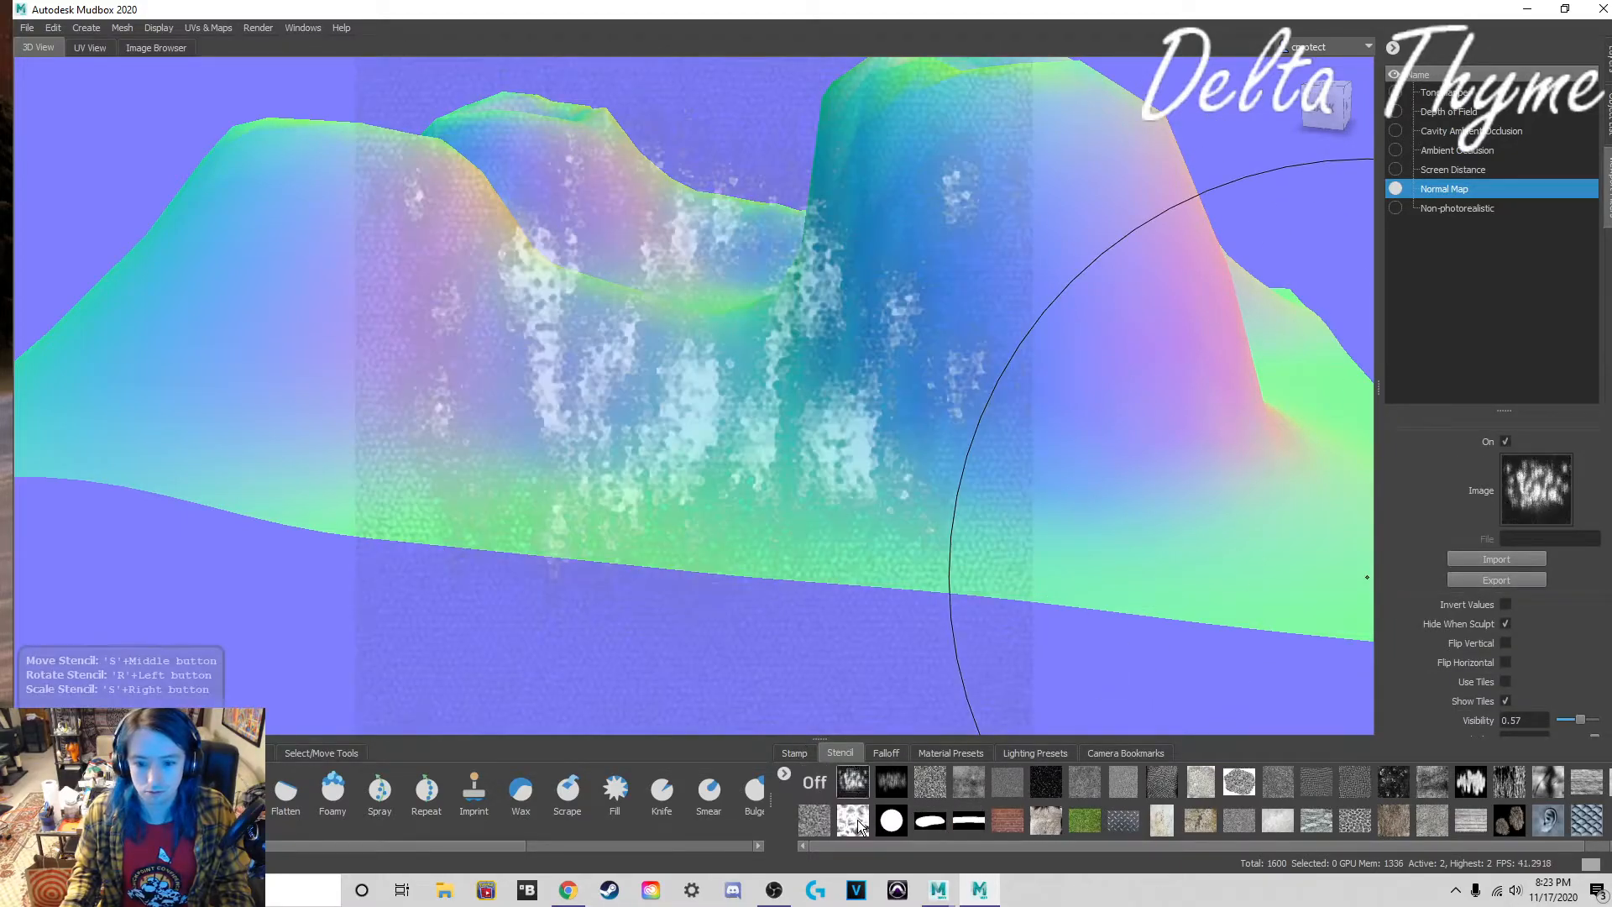
left_click(853, 821)
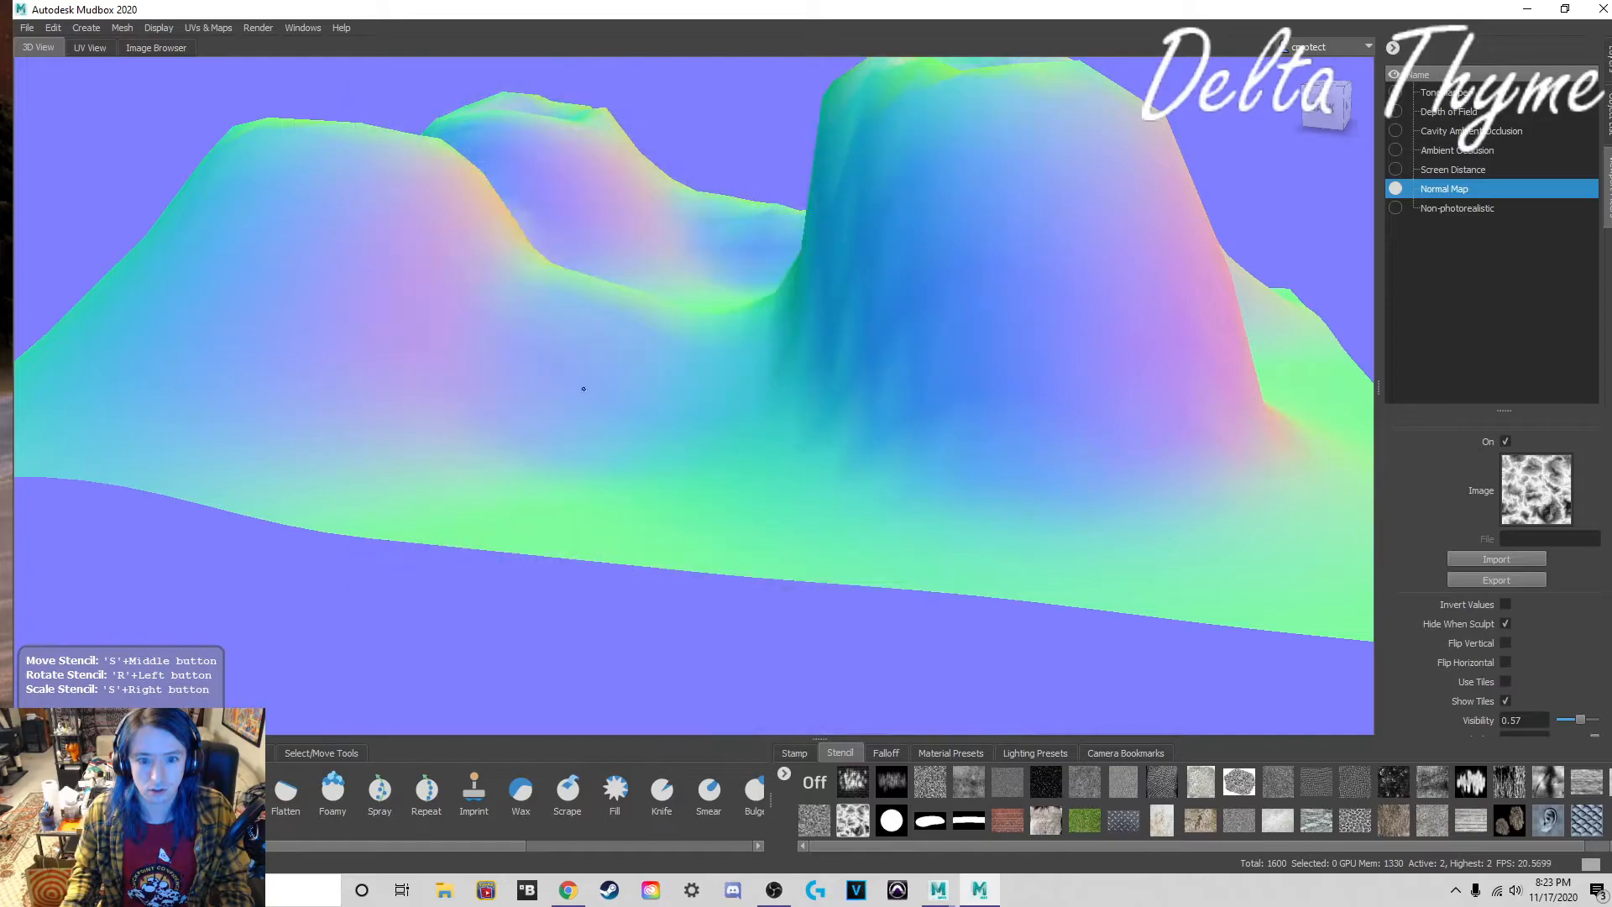
mouse_move(630, 378)
left_mouse_down("alt")
mouse_move(658, 383)
mouse_move(680, 453)
mouse_move(746, 419)
left_mouse_up("alt")
mouse_move(746, 419)
right_mouse_down()
mouse_move(788, 425)
mouse_move(726, 422)
right_mouse_up()
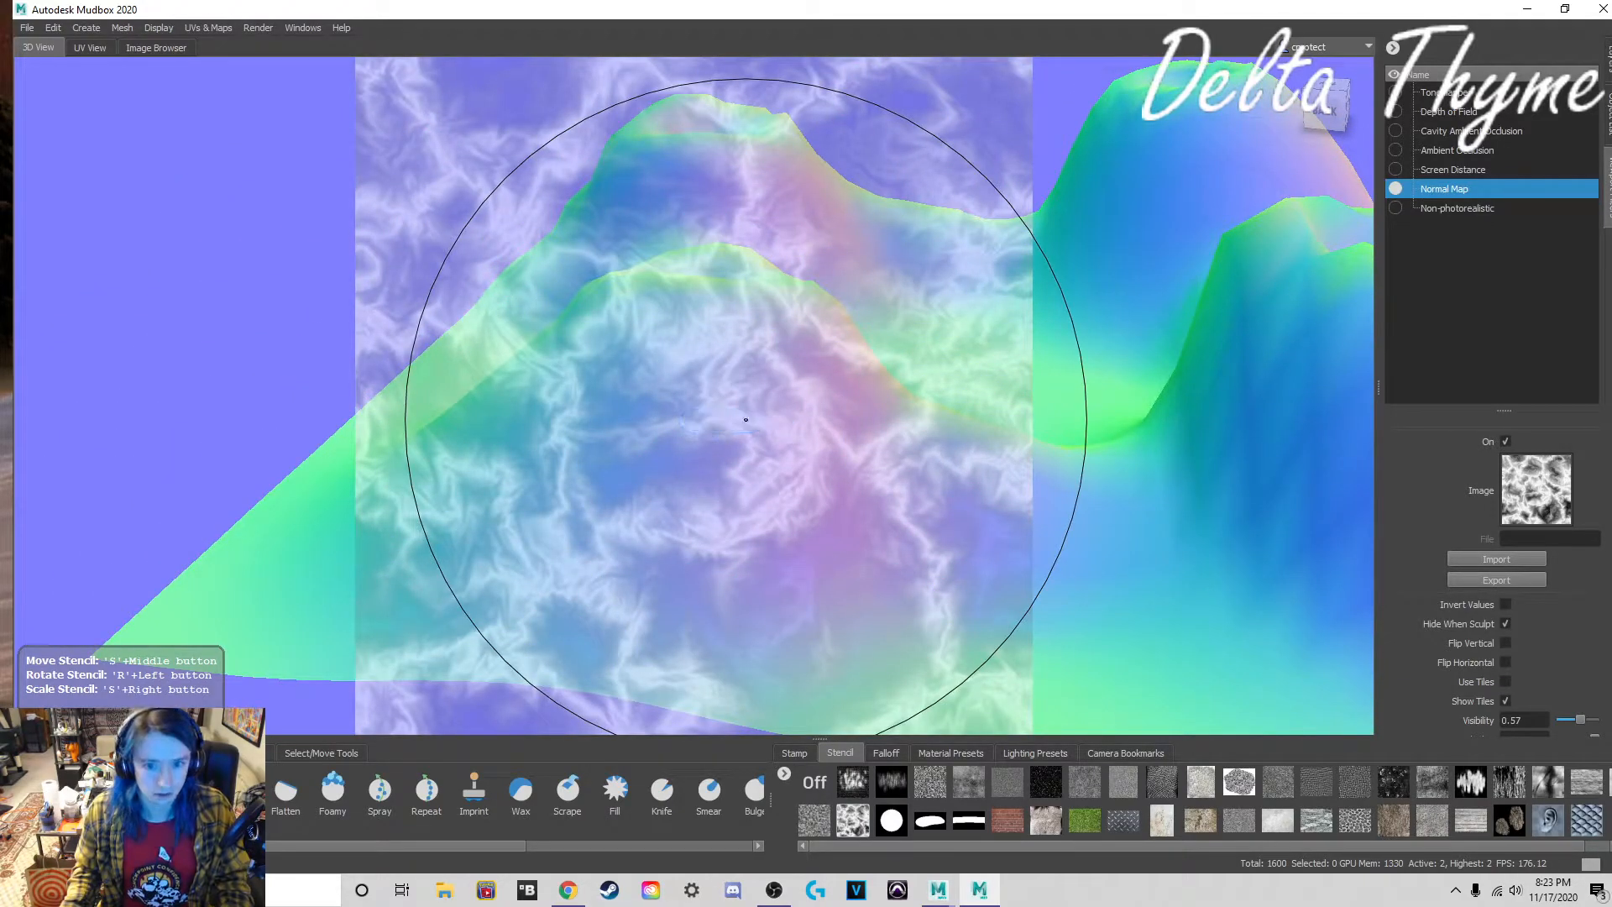
left_click_drag(731, 428, 756, 432, "alt")
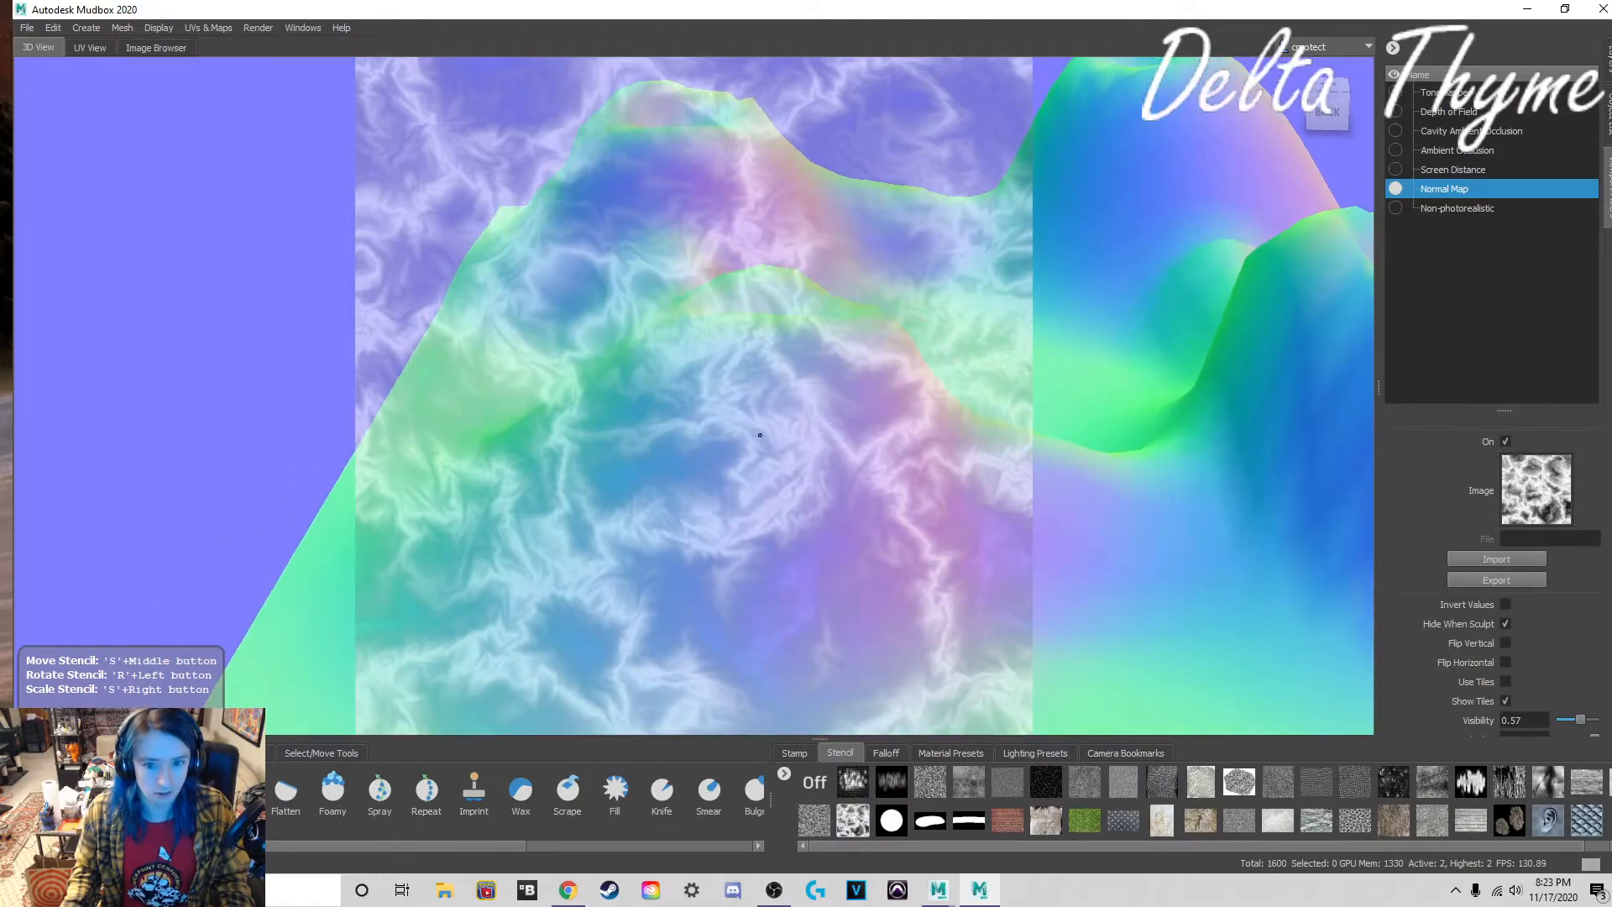
Step: Turn off the stamp image and try to sculpt the hills through the veined stencil
left_click(722, 468)
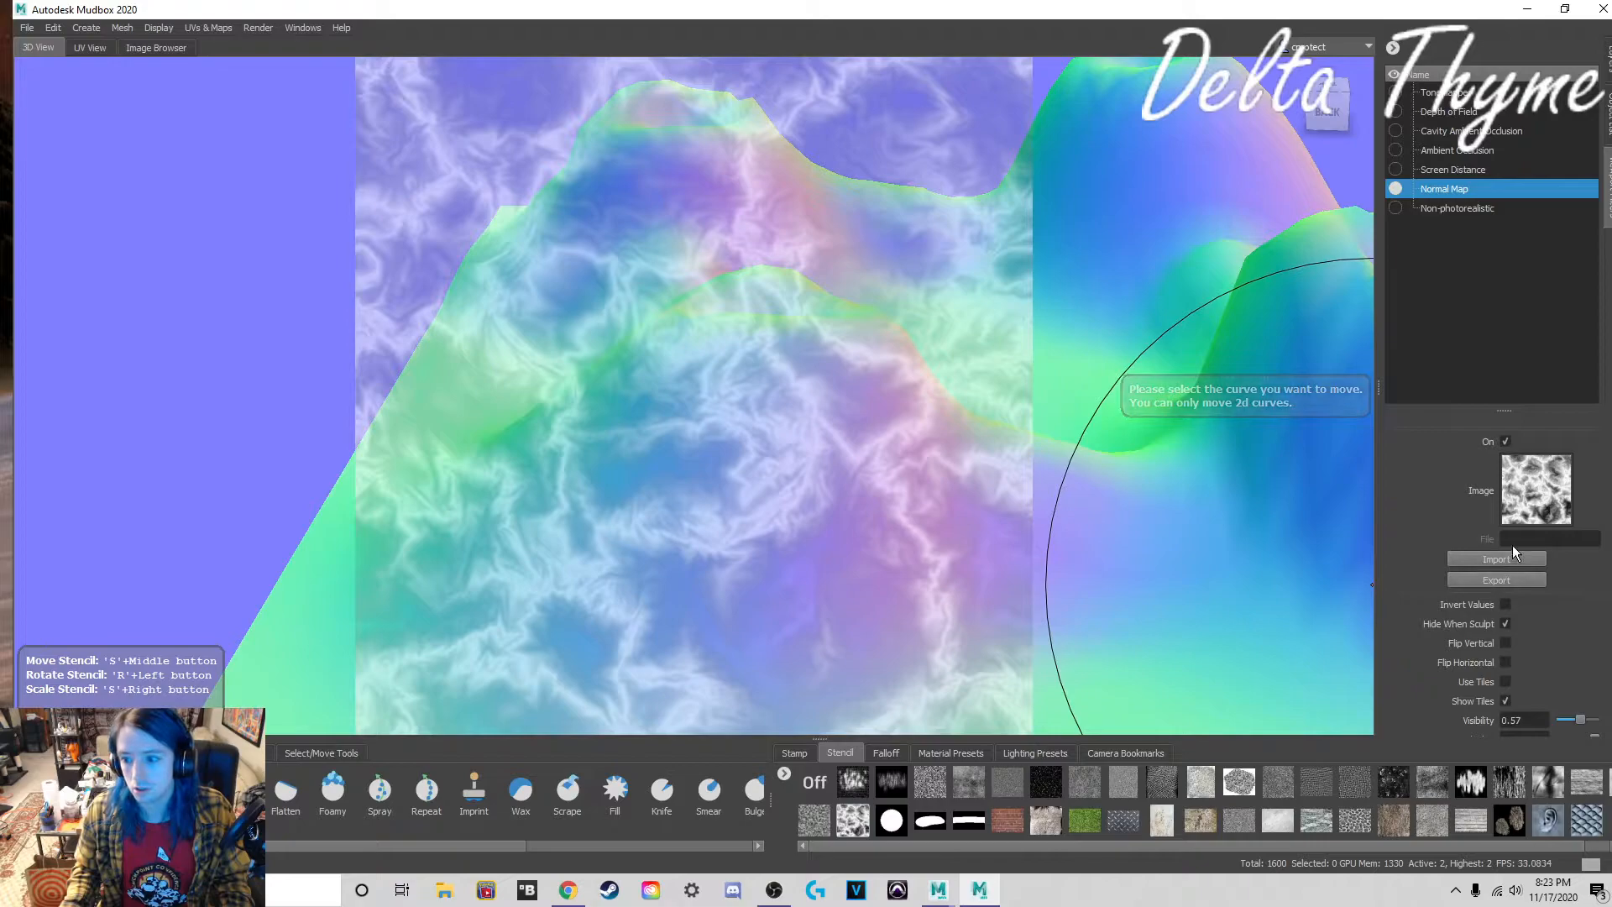
scroll(1503, 603, "down", 2)
scroll(1466, 667, "up", 2)
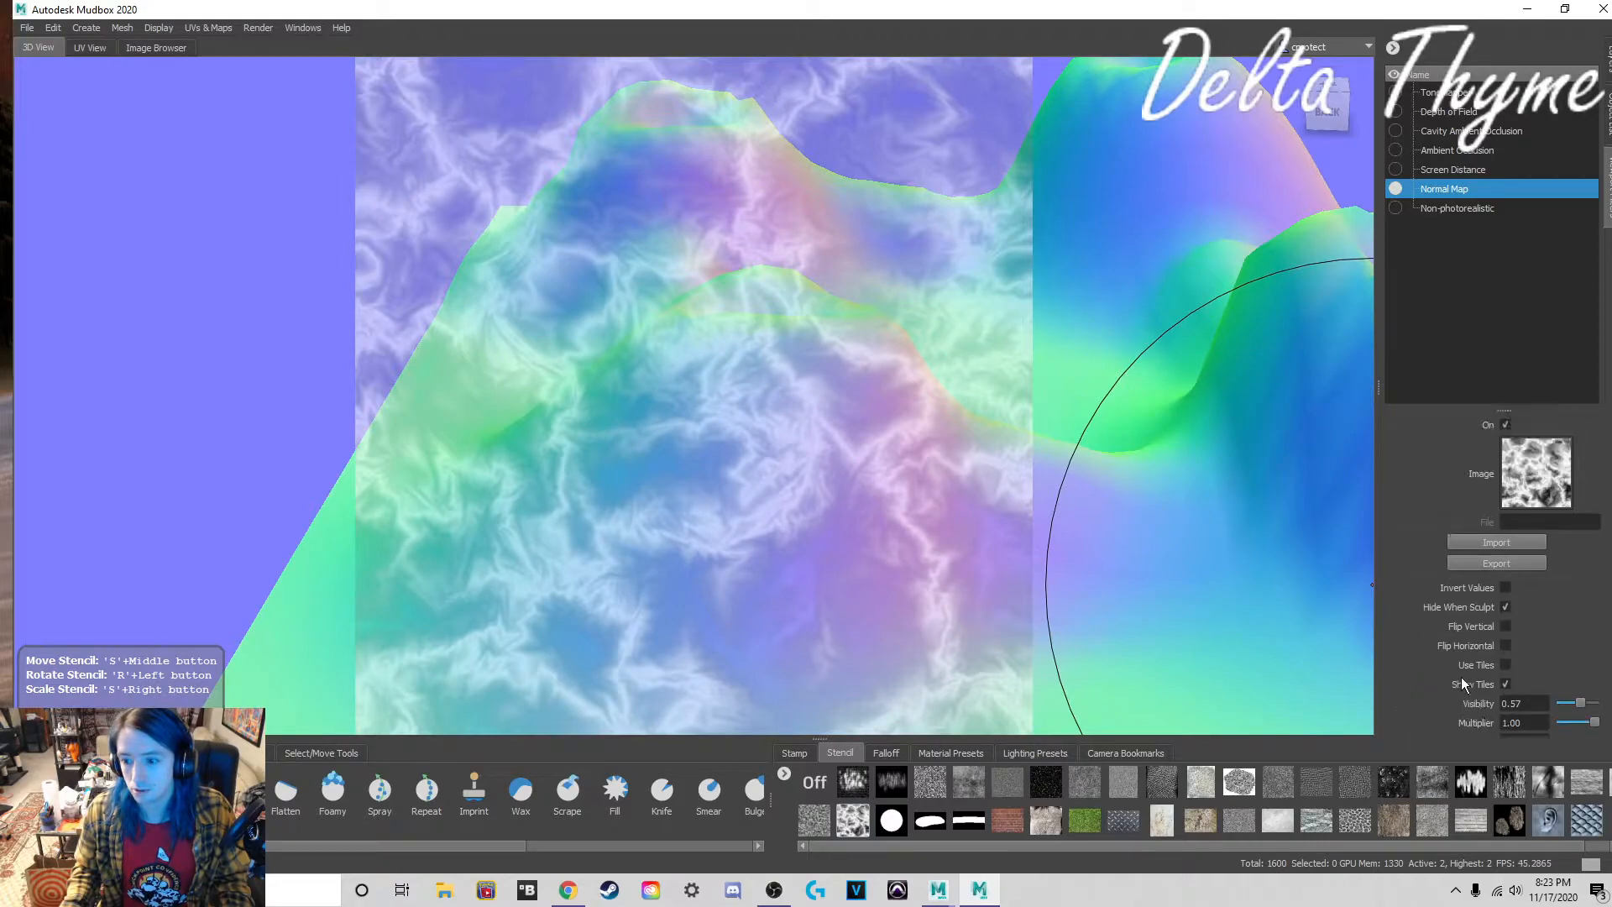
left_click(793, 755)
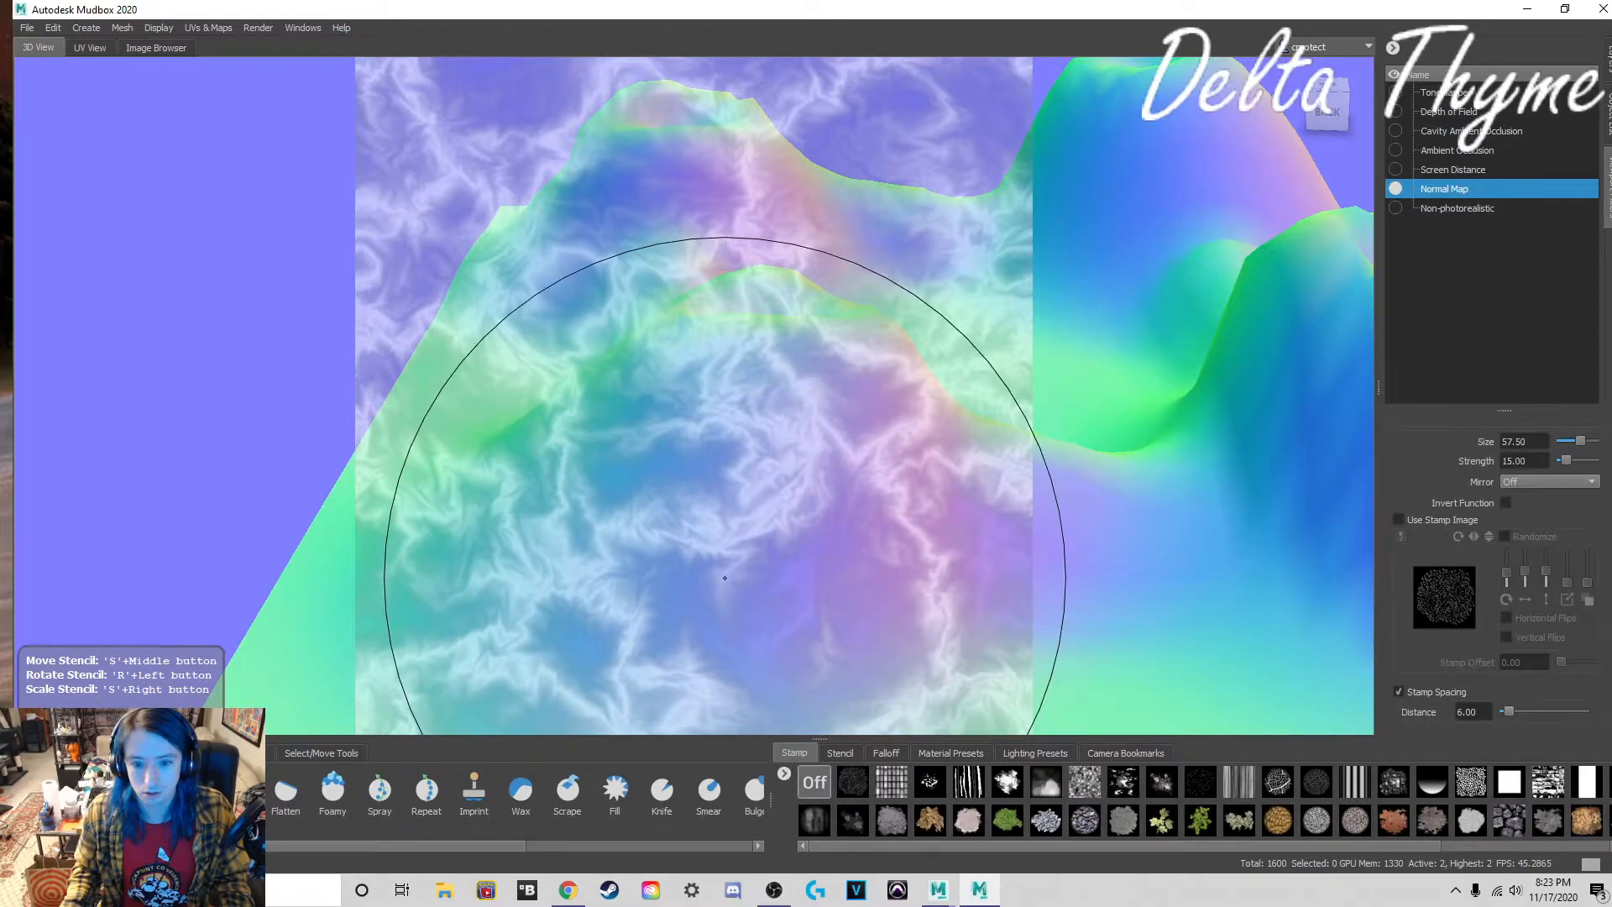
left_click_drag(706, 546, 705, 542)
left_click_drag(690, 206, 678, 227)
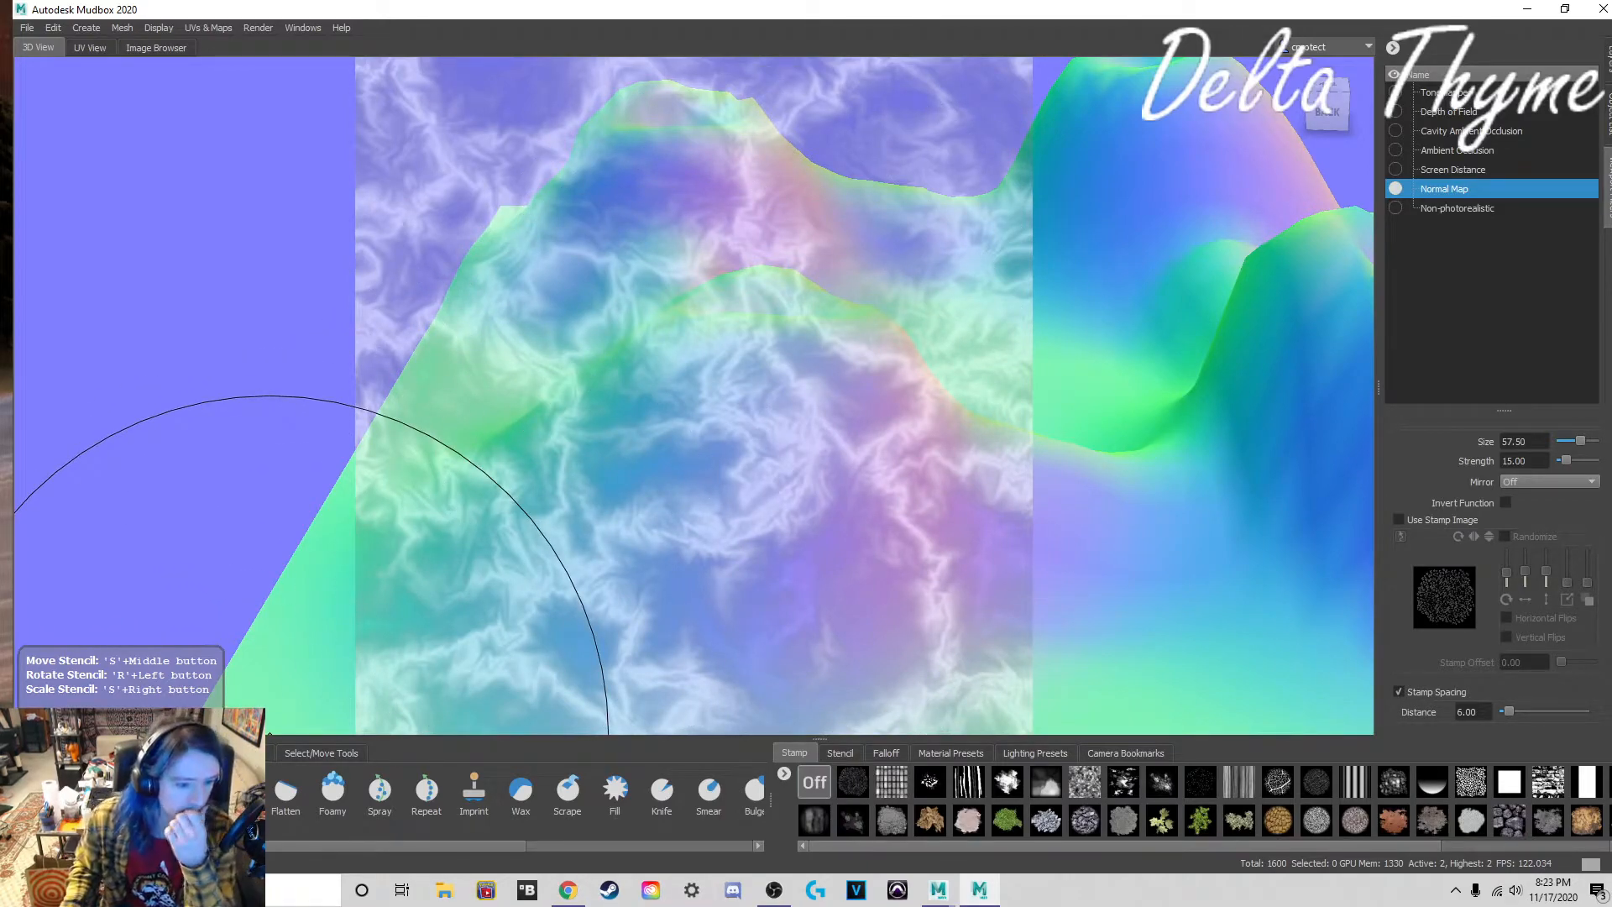
Step: Try to pull the front hill with the Grab tool, and bring up the paint tools
left_click(191, 792)
left_click_drag(691, 534, 649, 510)
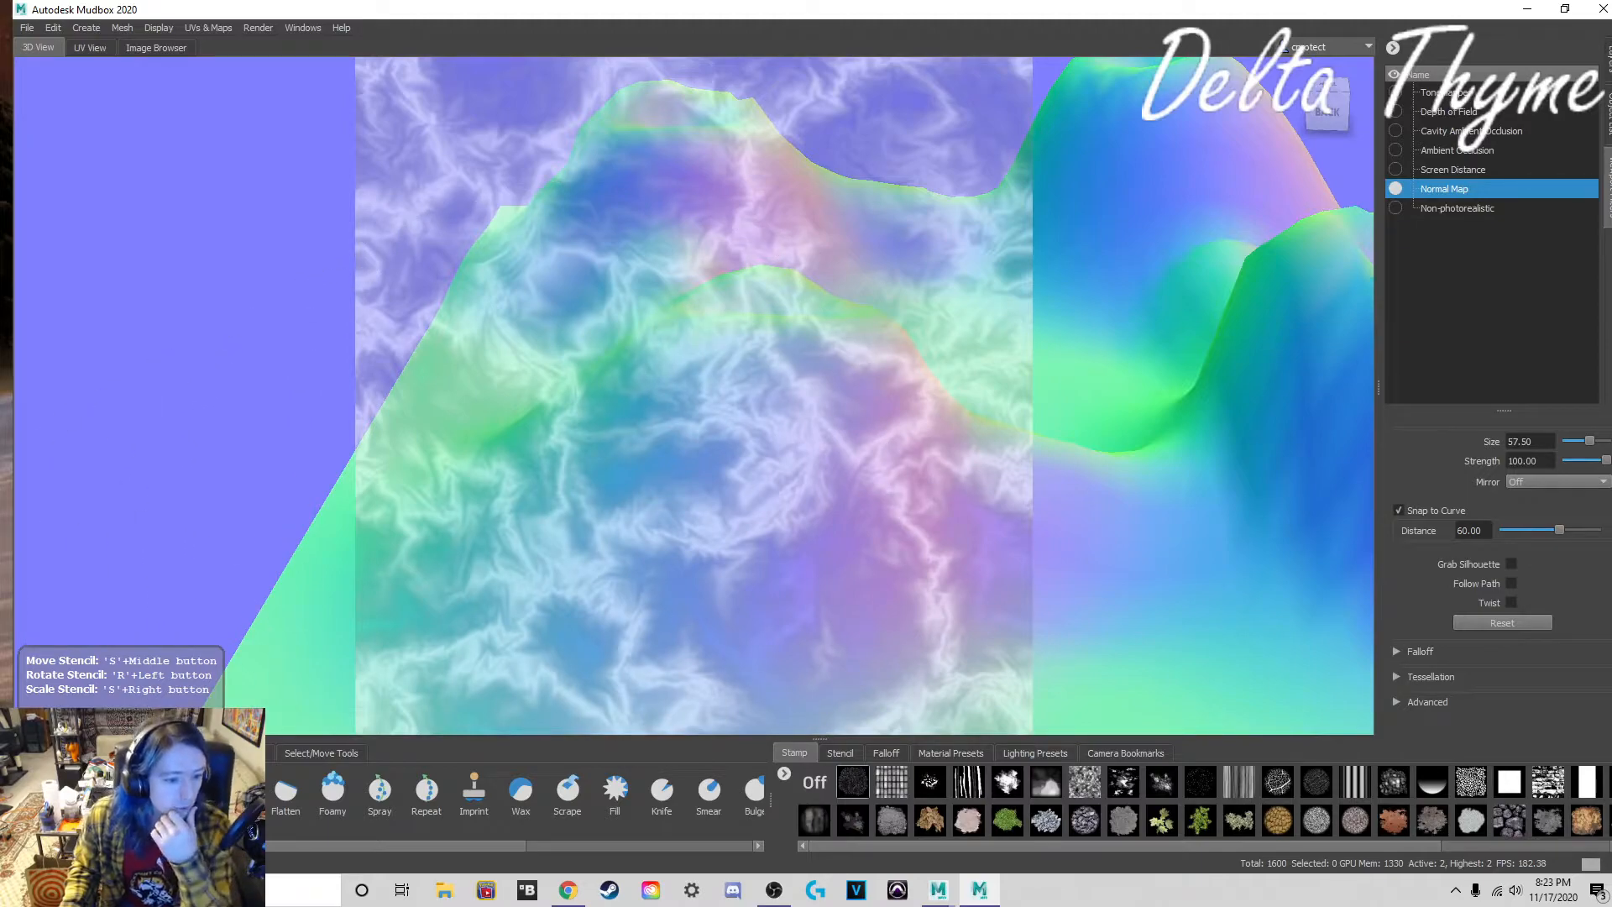
left_click(50, 792)
left_click(112, 753)
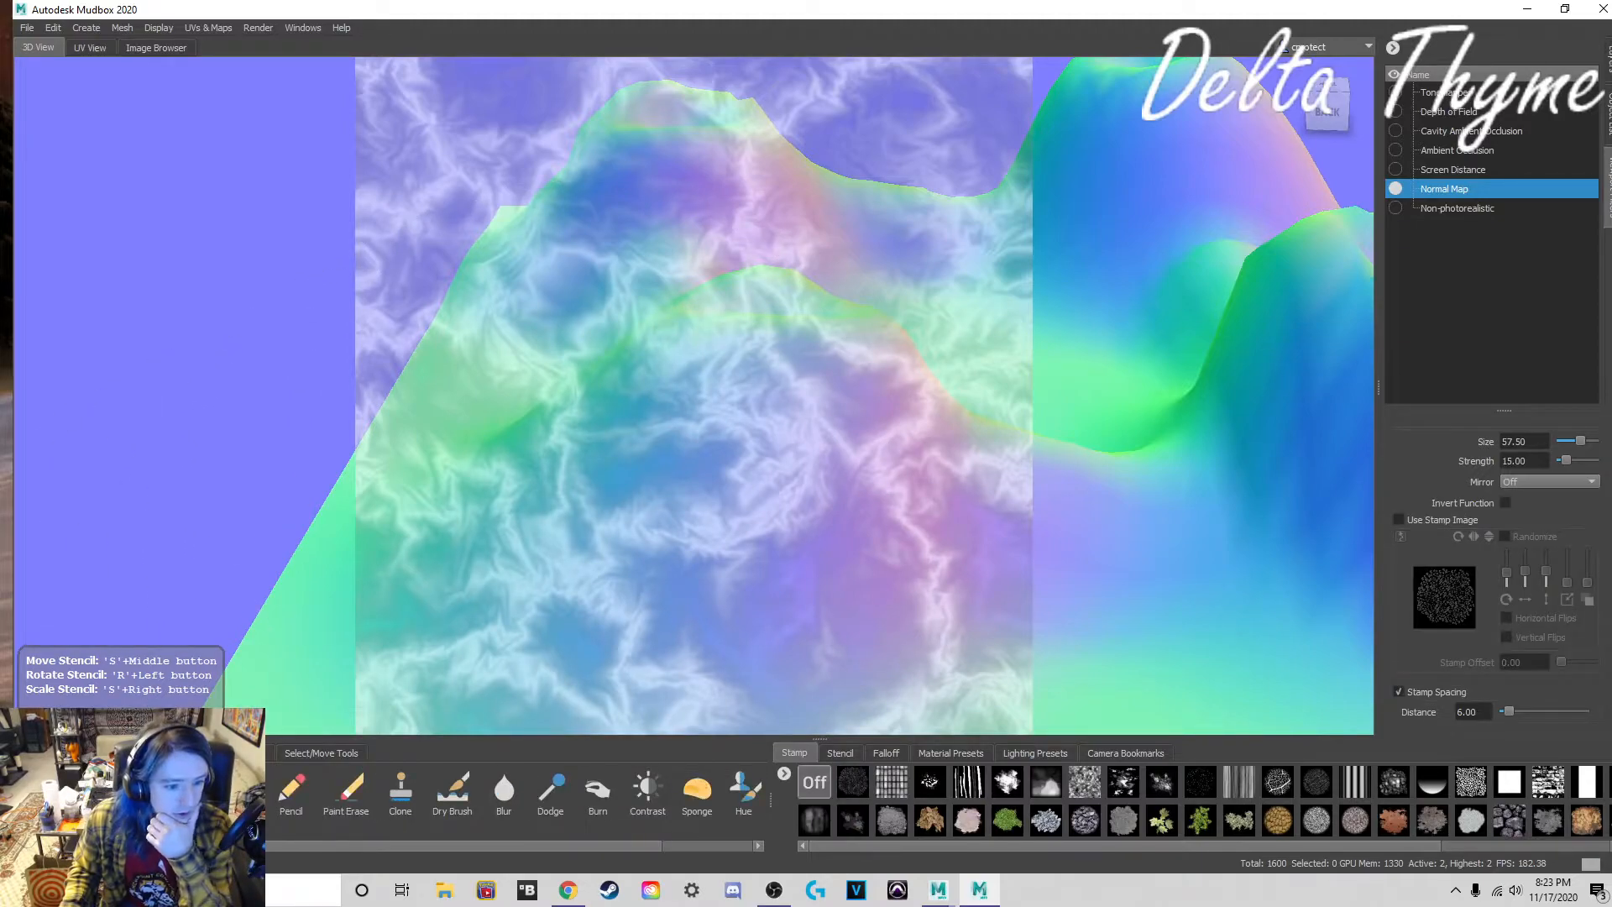
Step: Try the Dry Brush on the front hill through the veined stencil, and bring back the sculpt tools
left_click_drag(390, 844, 526, 845)
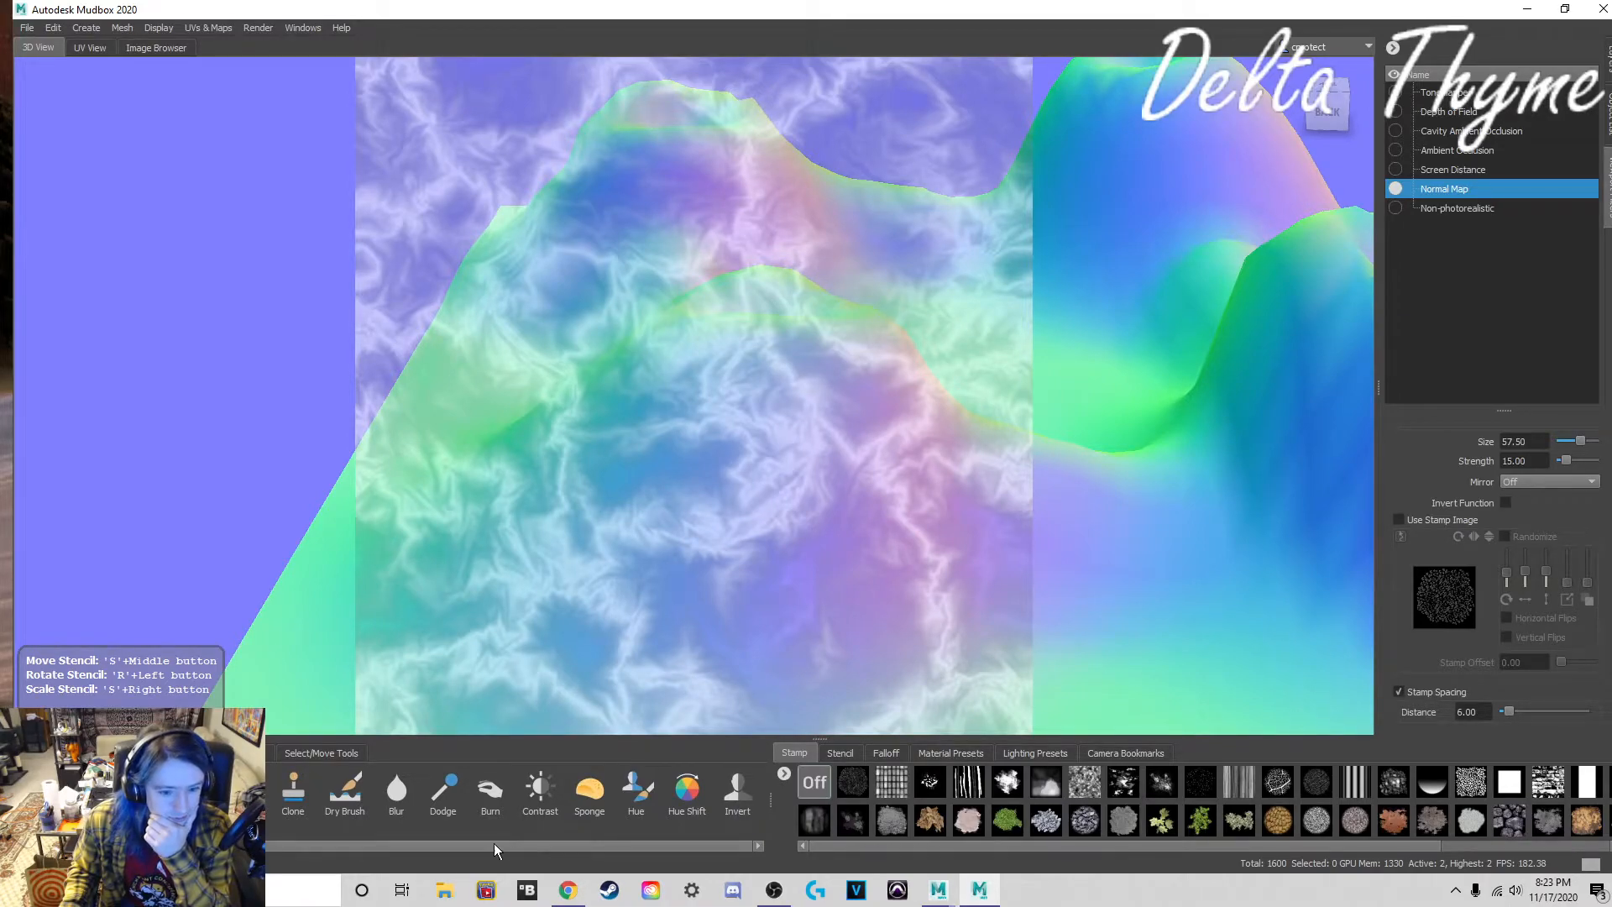
left_click(329, 795)
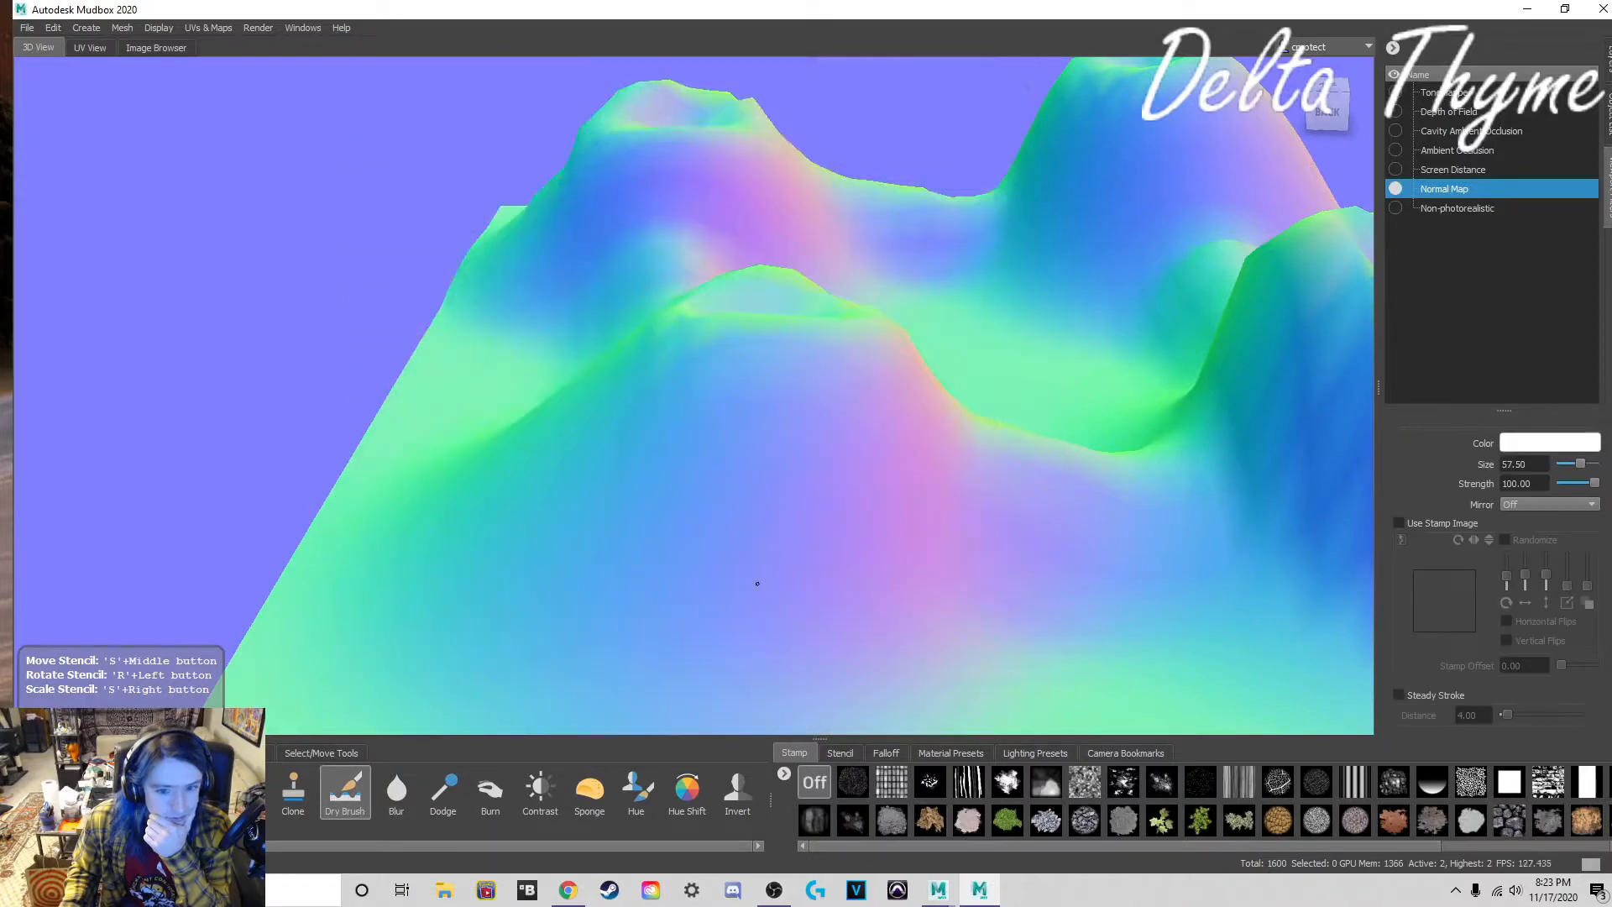
left_click(187, 753)
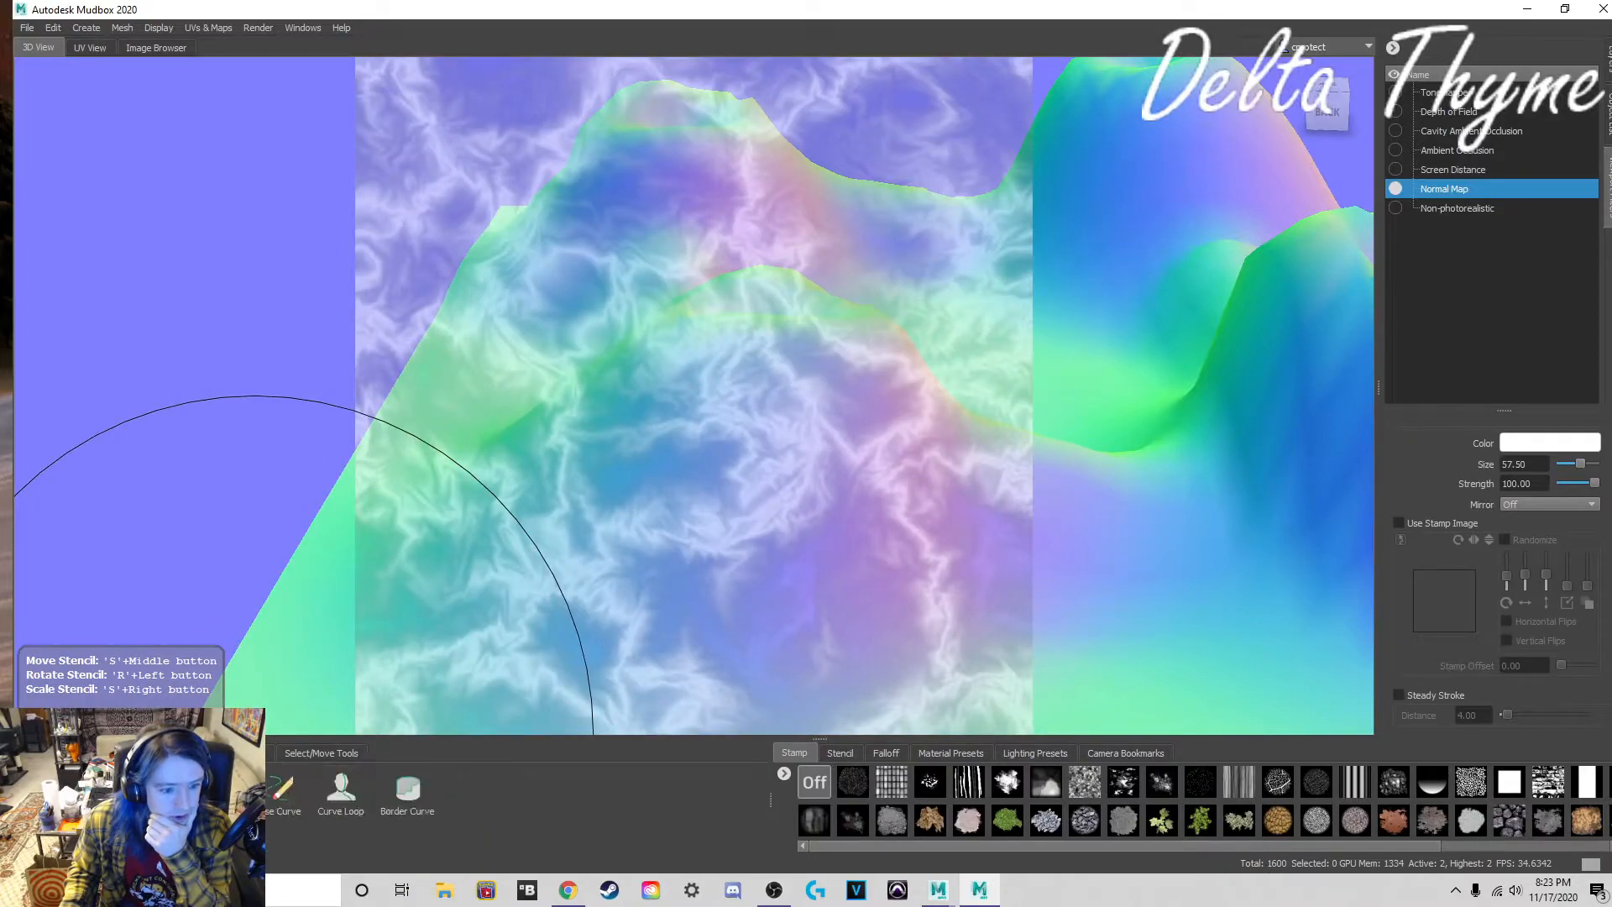
left_click(285, 756)
left_click(48, 753)
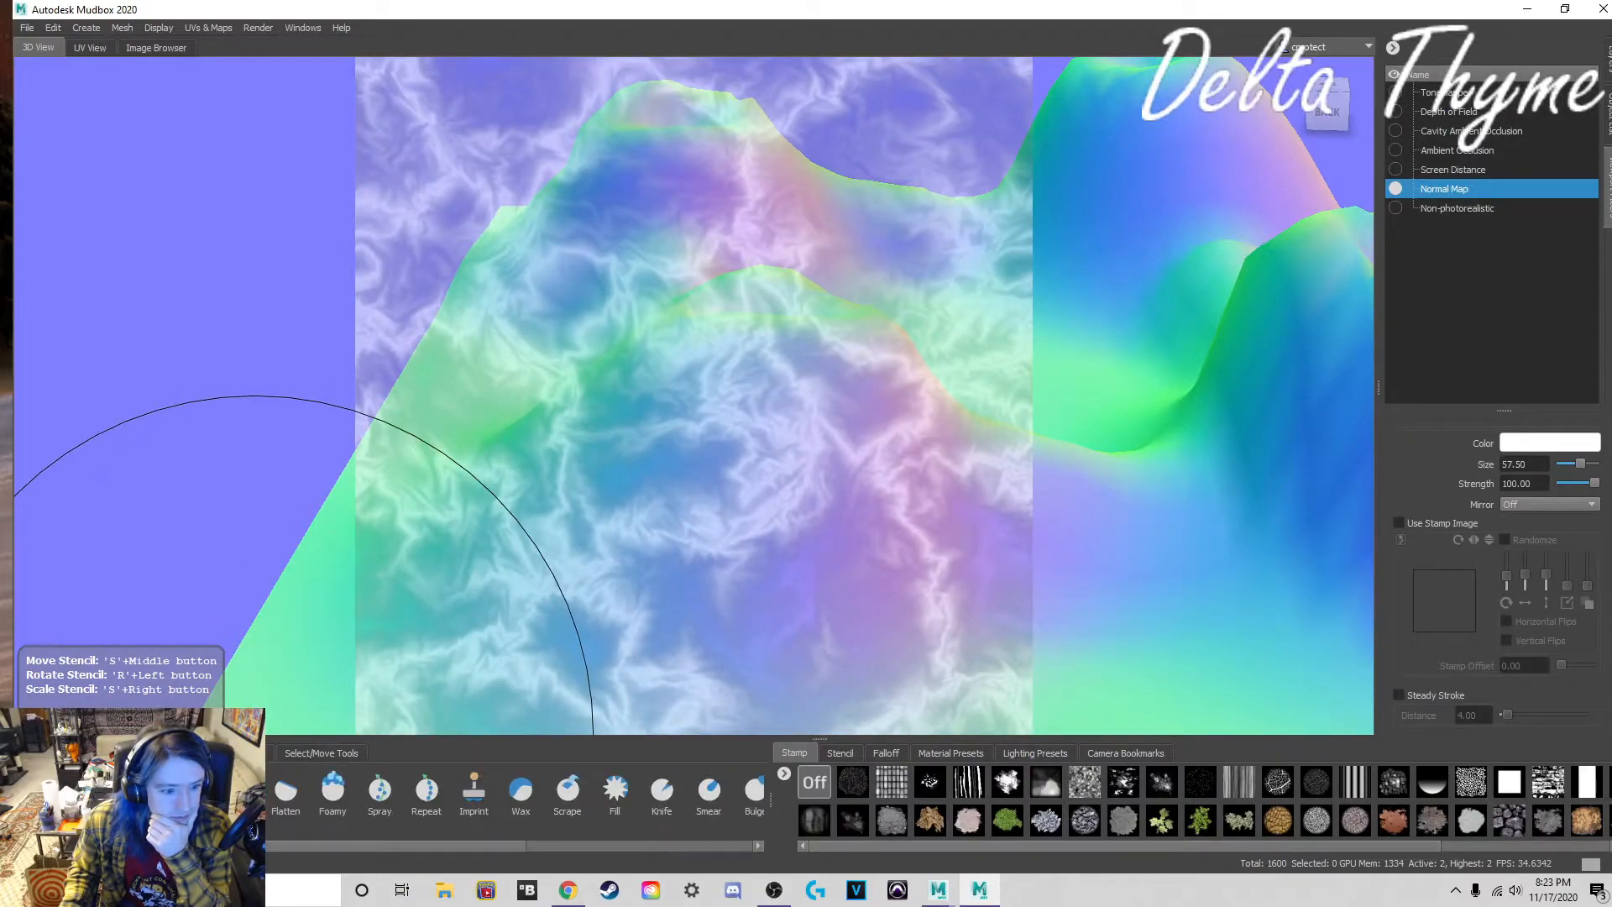
Step: Bulge the front hill through the veined stencil with the Bulge tool
left_click_drag(289, 847, 466, 848)
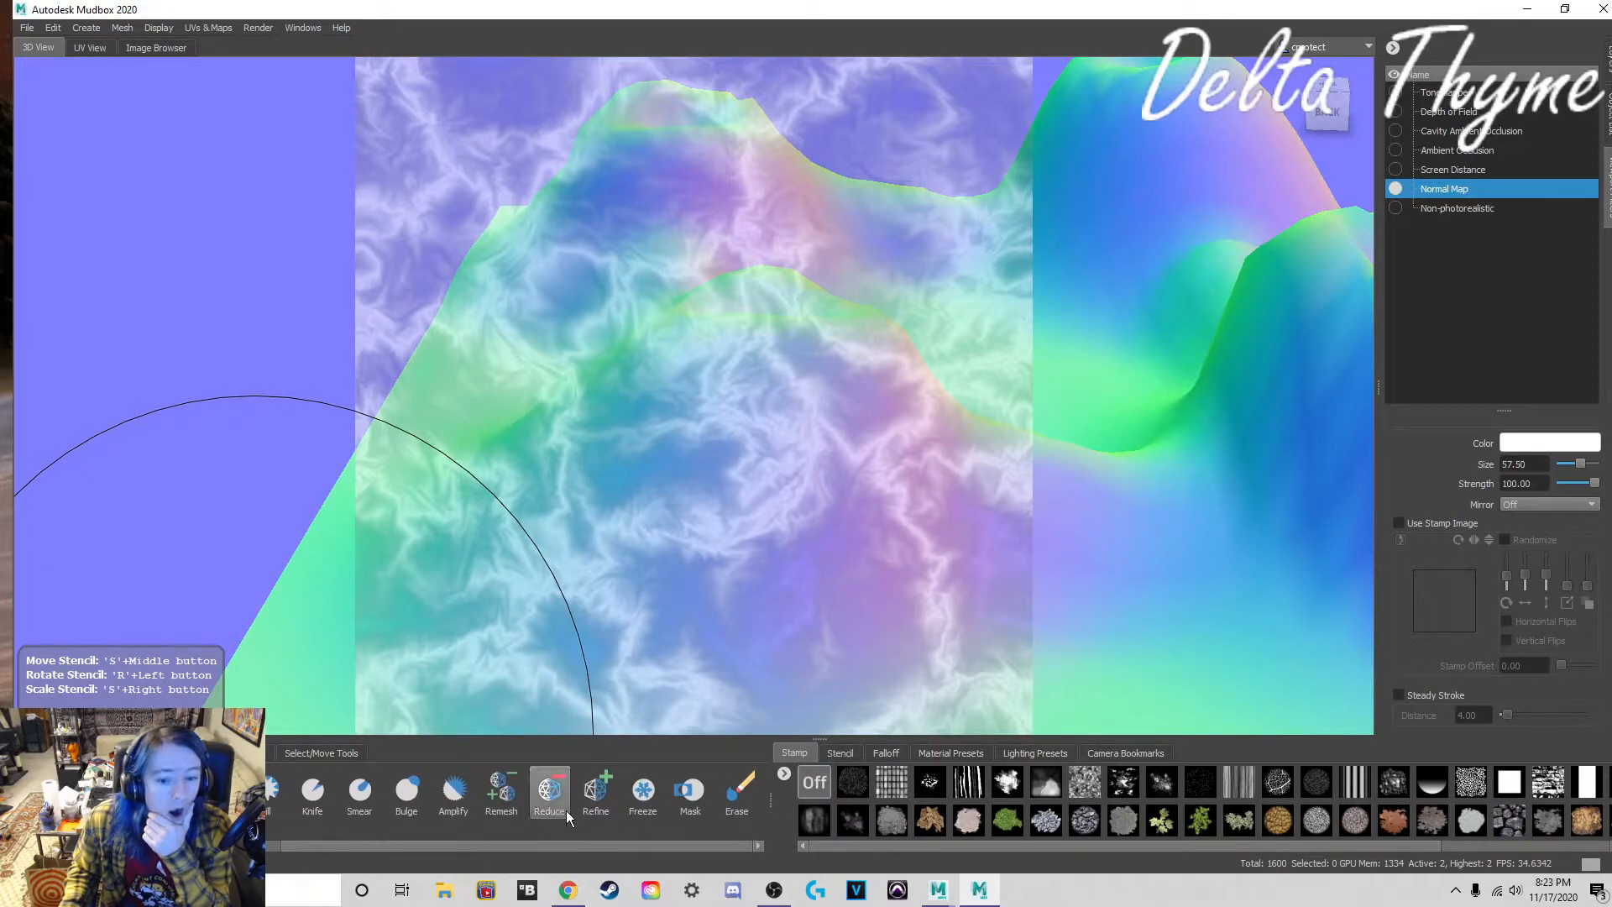
left_click(416, 788)
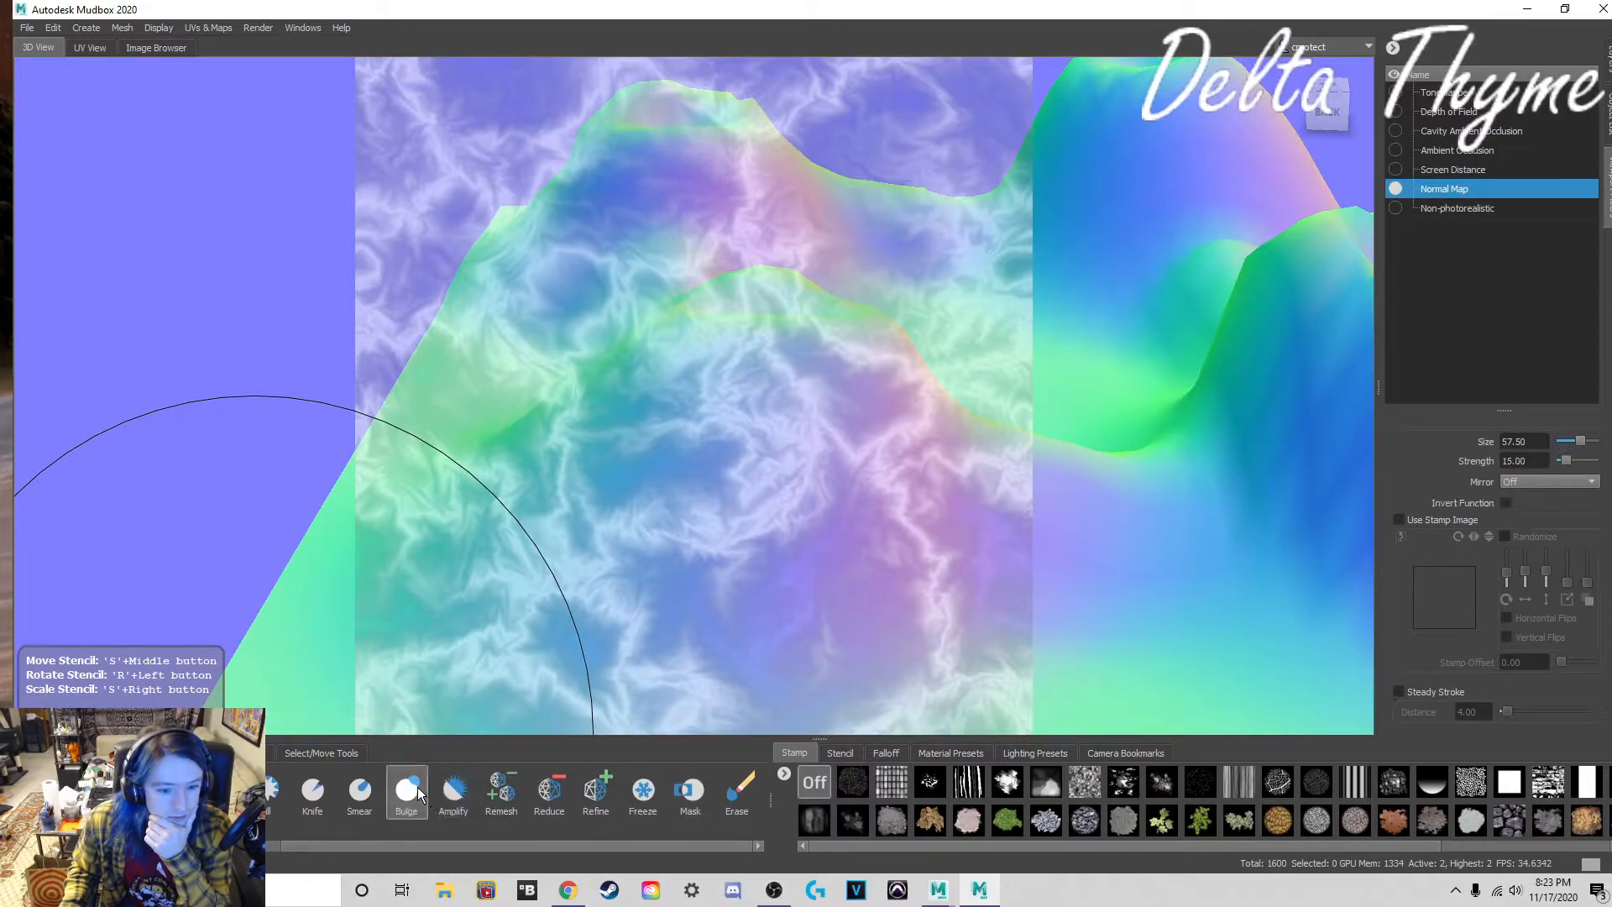
mouse_move(769, 413)
left_mouse_down()
mouse_move(756, 454)
mouse_move(713, 457)
mouse_move(697, 489)
left_mouse_up()
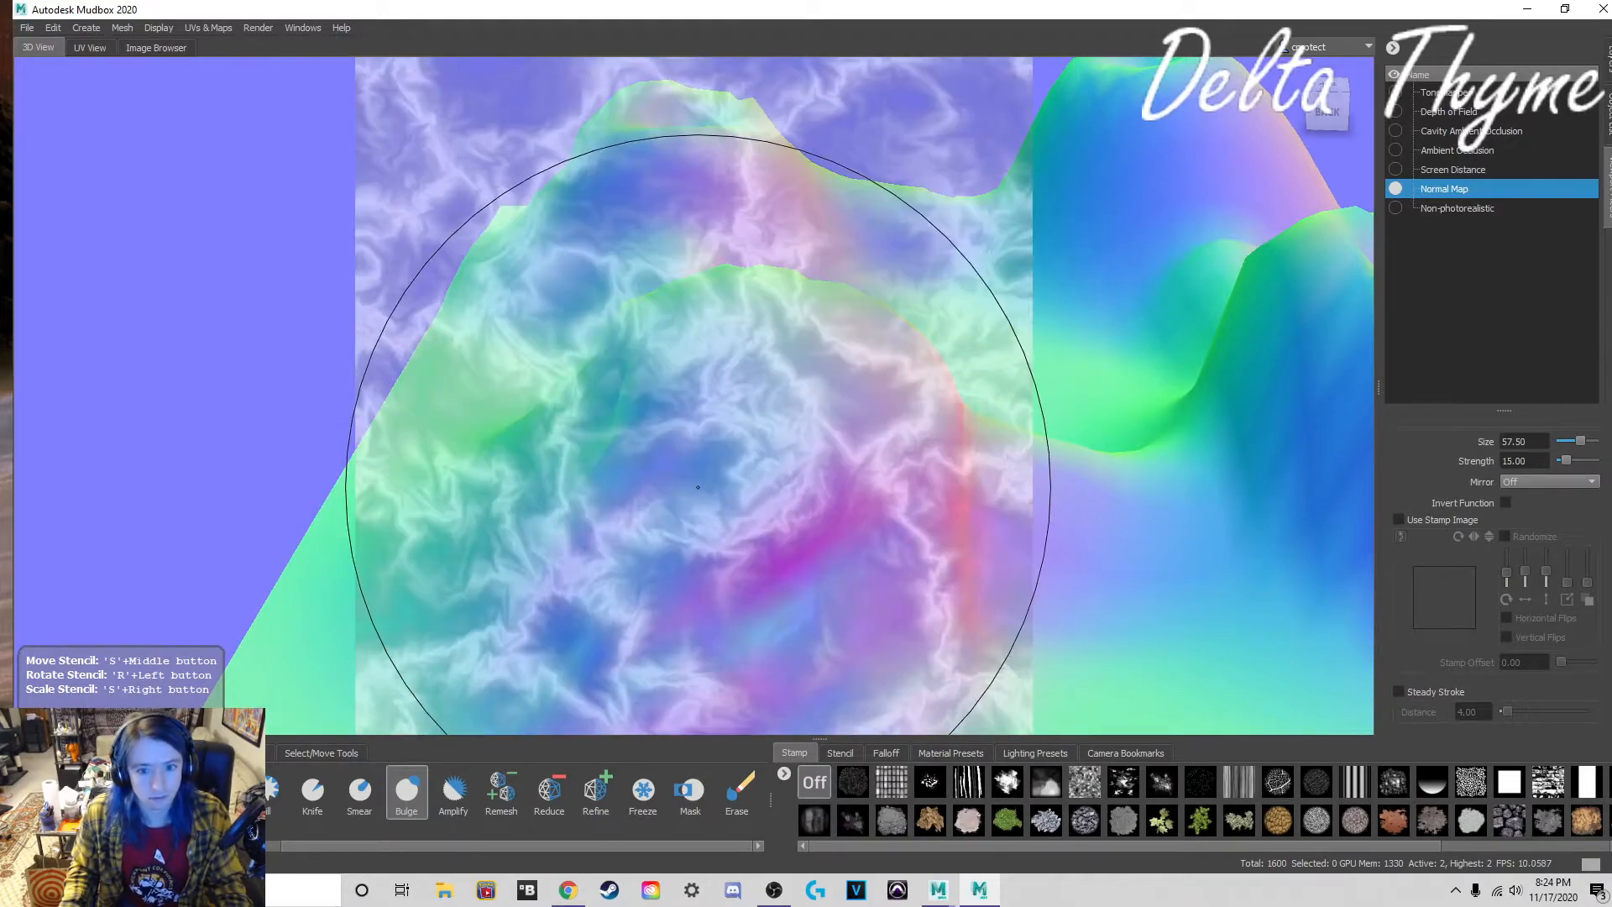
left_click_drag(814, 487, 787, 457, "alt")
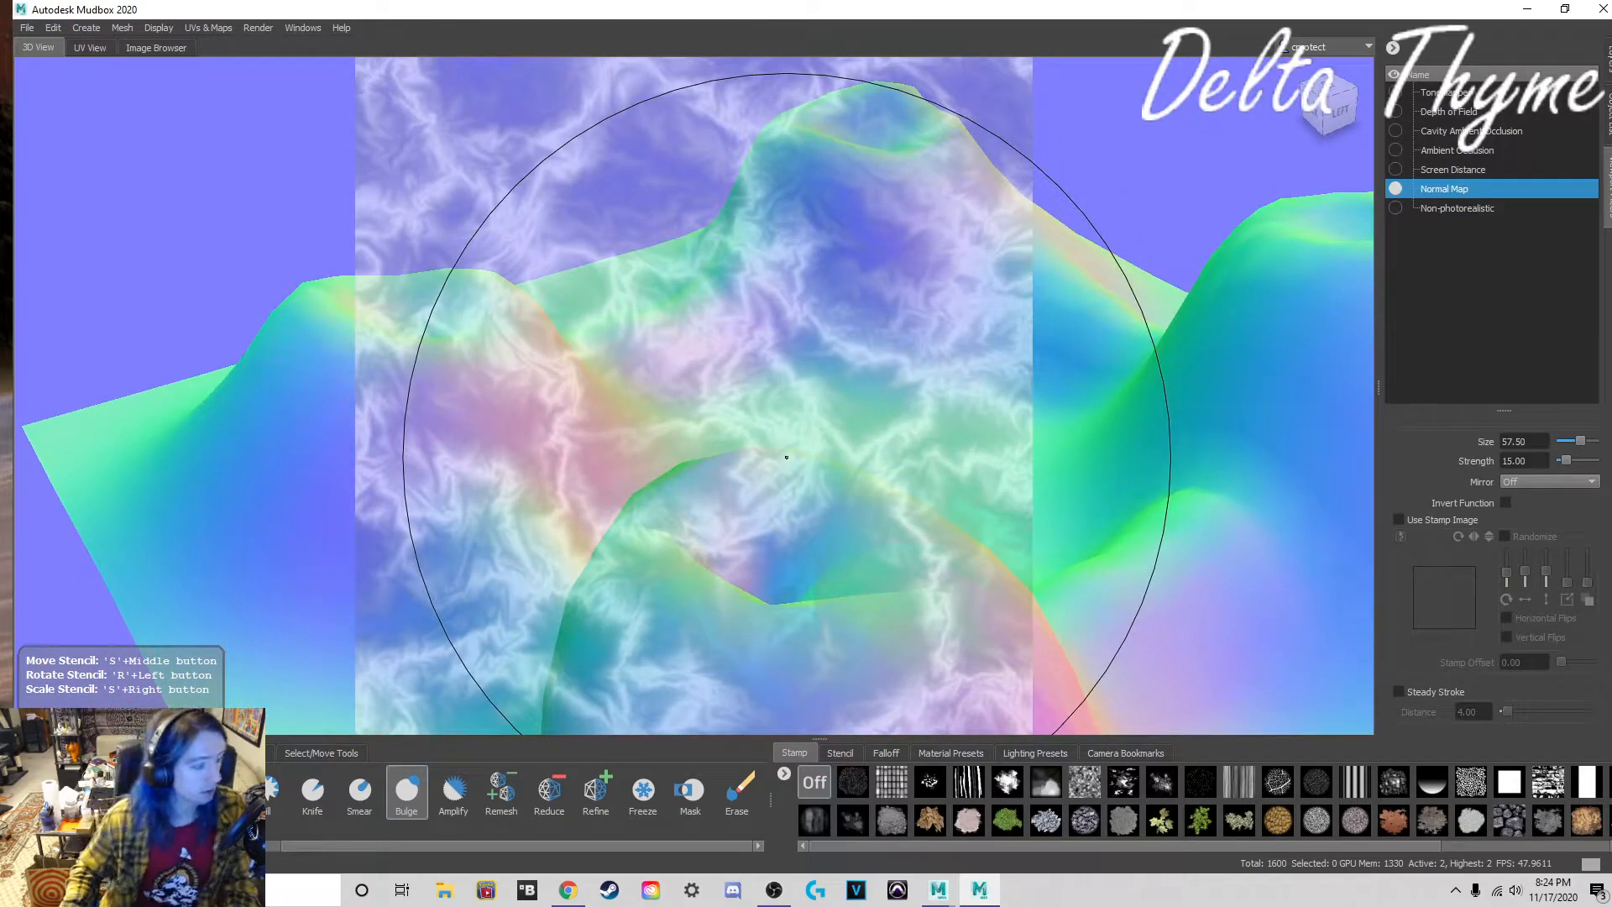
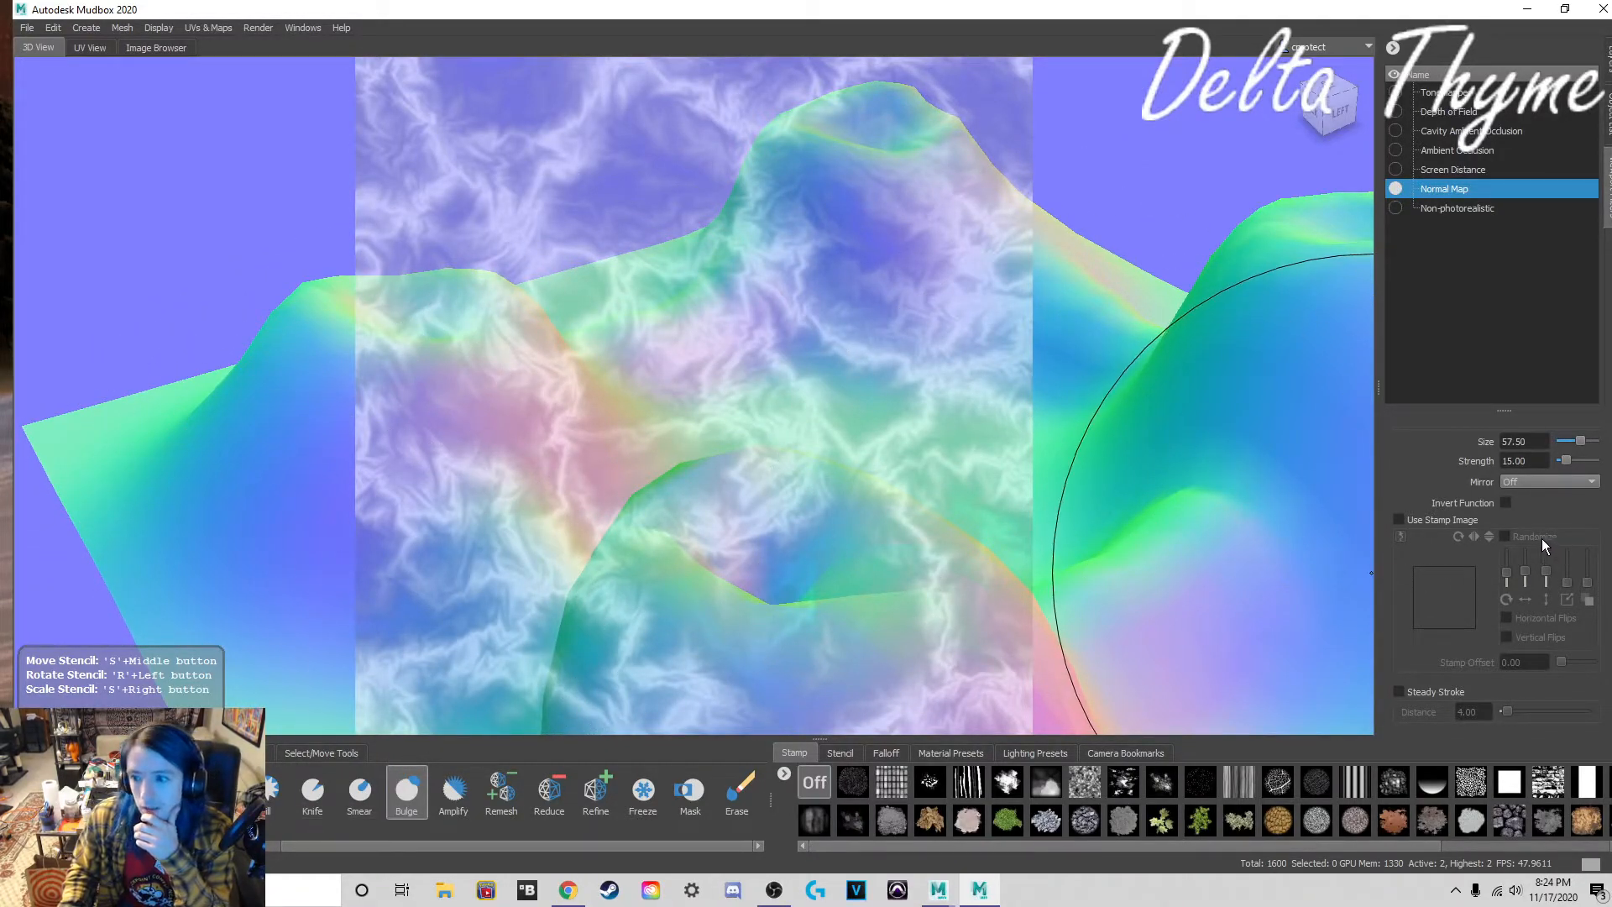
Step: Enable the stamp image for the Bulge tool, set its strength to 40, and try bulging the terrain through the stencil
left_click(1458, 519)
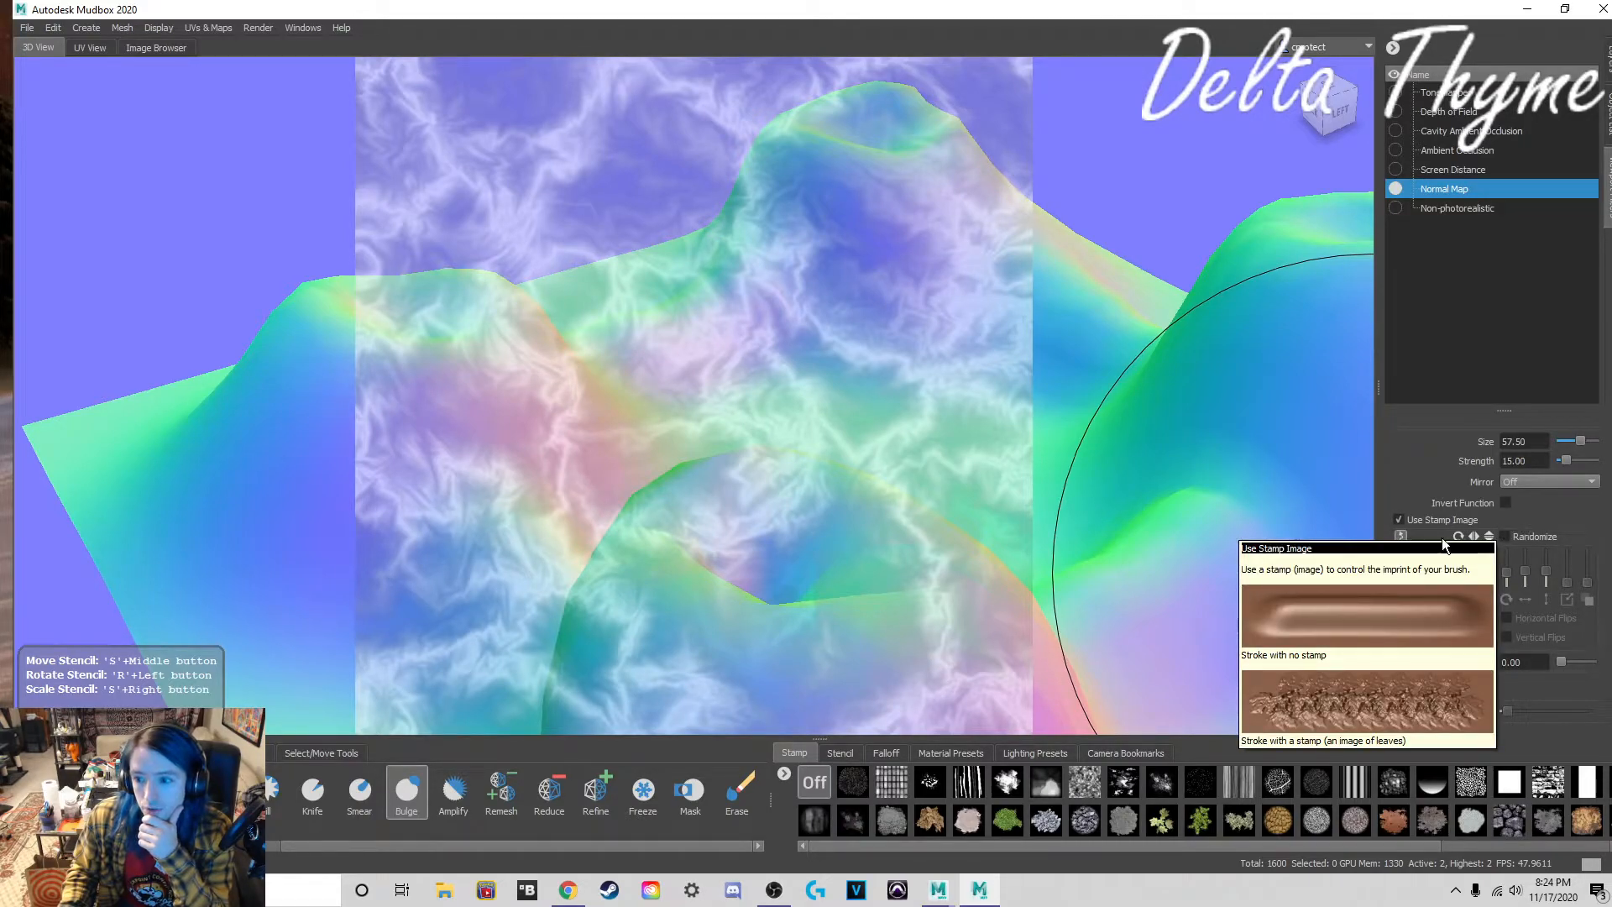
left_click_drag(713, 532, 659, 478)
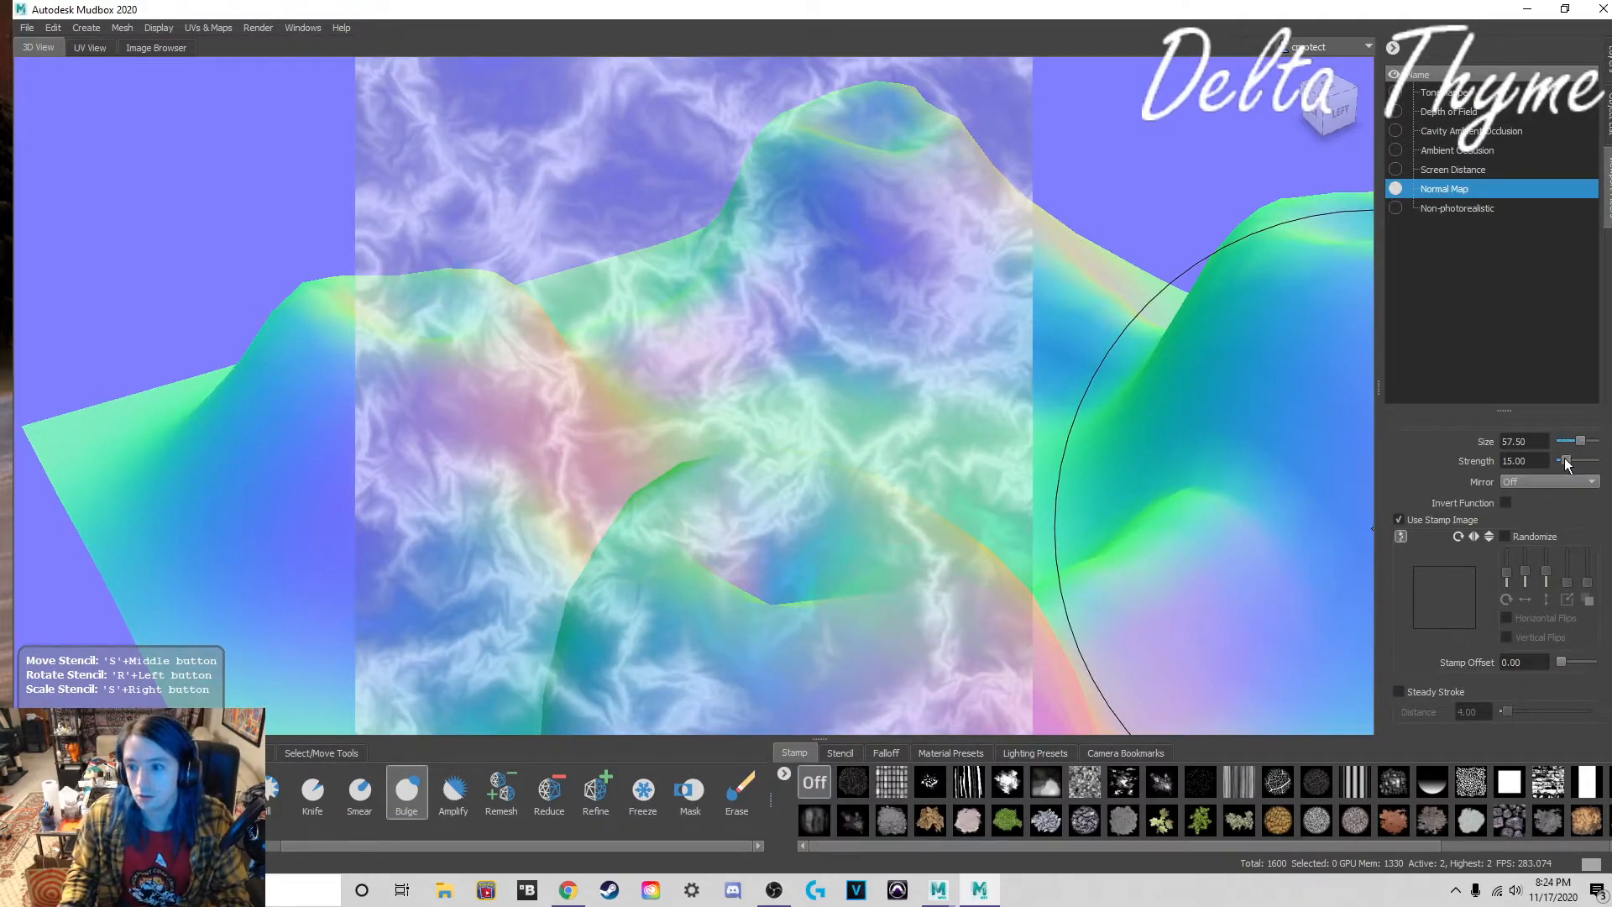
left_click_drag(1565, 462, 1576, 461)
mouse_move(735, 393)
left_mouse_down()
mouse_move(842, 392)
mouse_move(903, 340)
mouse_move(749, 364)
left_mouse_up()
key("ctrl+z")
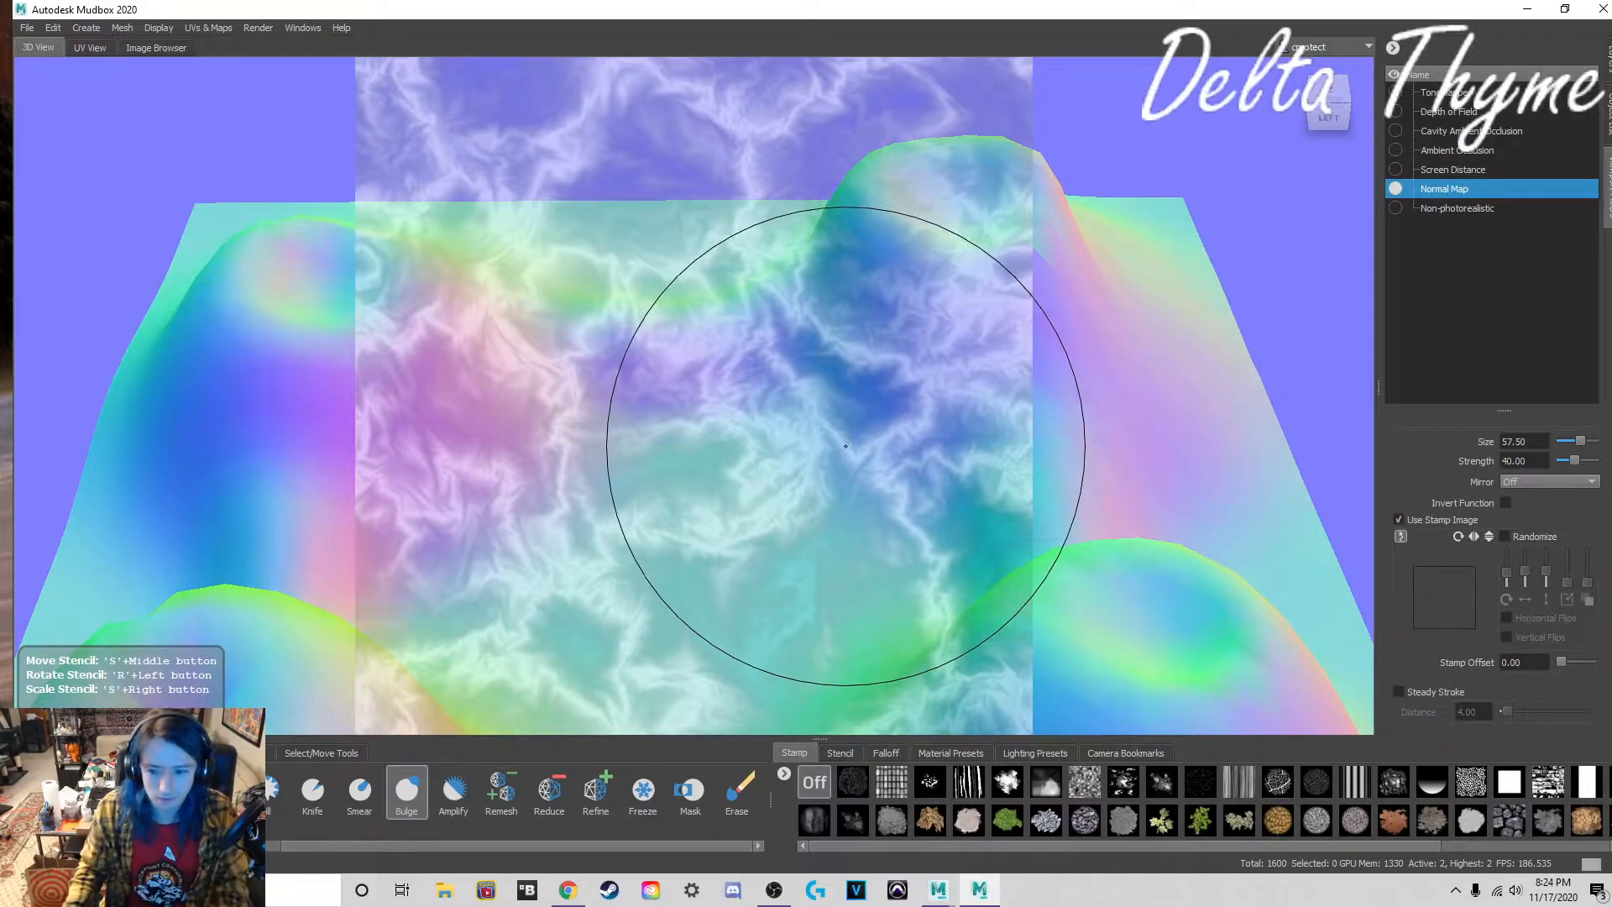
Step: Try flooding the terrain with the Bulge effect from the camera, and undo the flood
scroll(1495, 630, "down", 3)
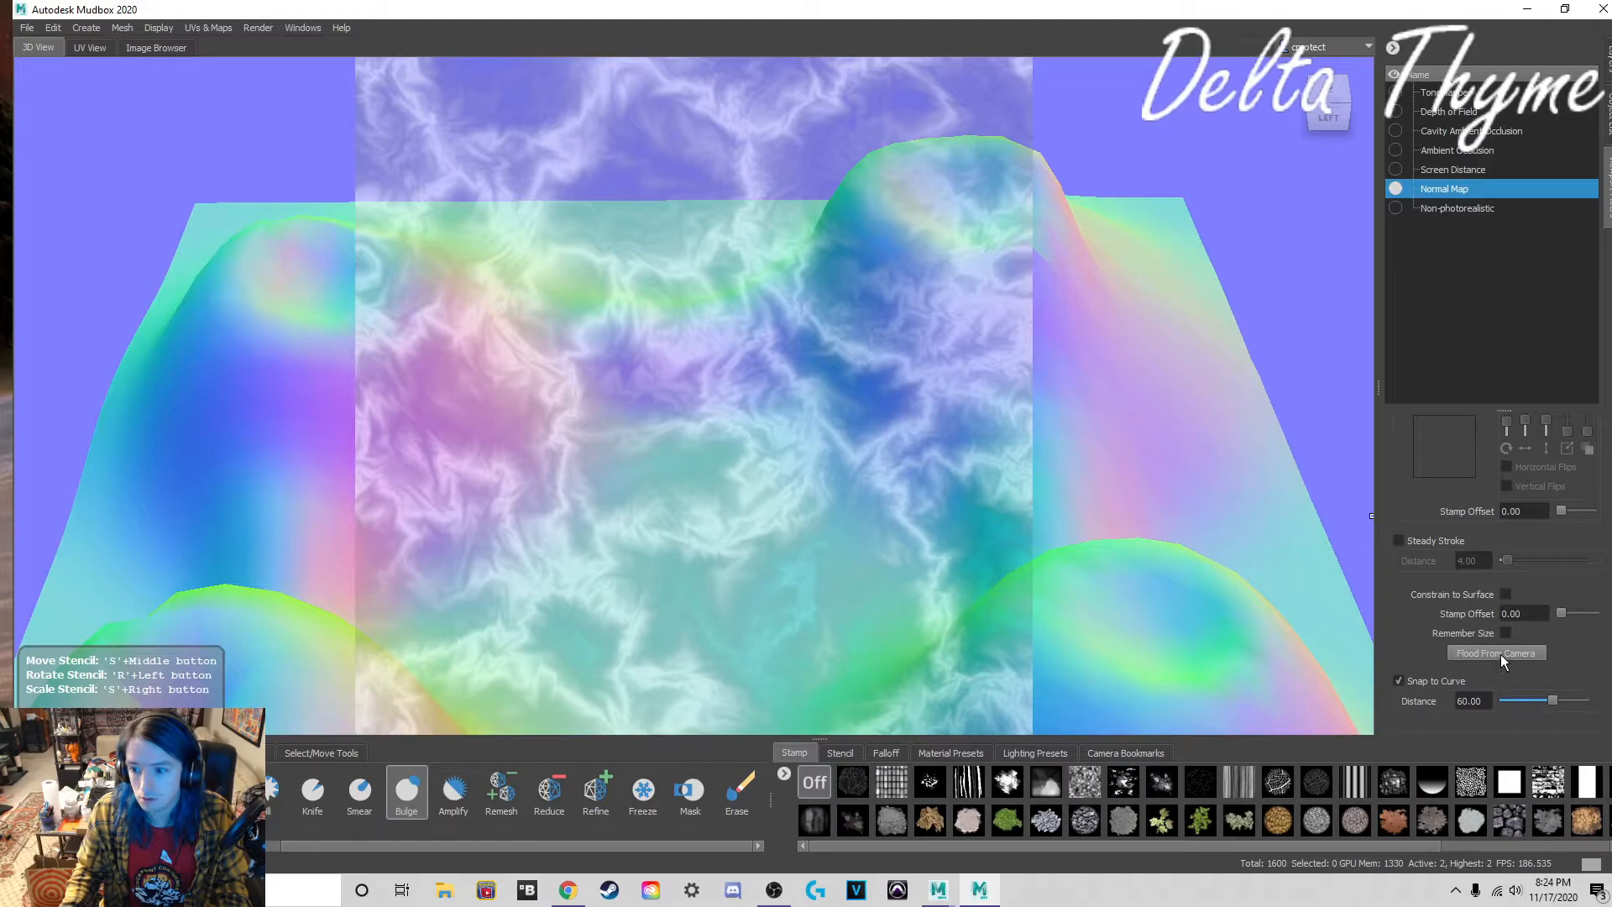
left_click(1498, 653)
key("ctrl+z")
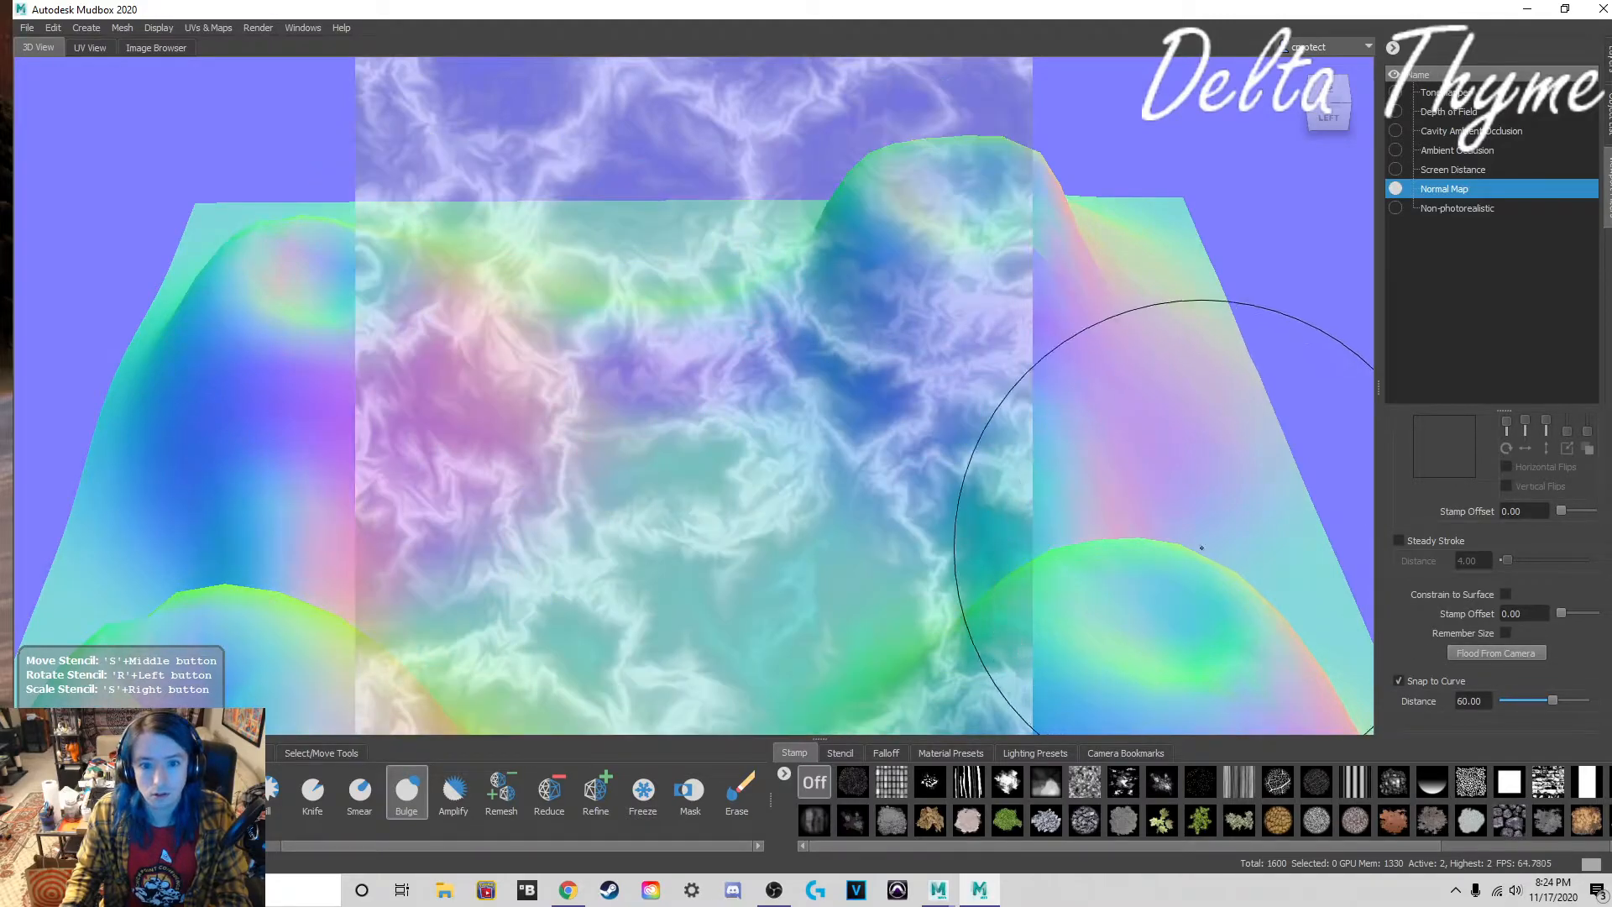
Step: Examine the Bulge tool's tessellation, advanced and mirror options
scroll(1485, 683, "down", 2)
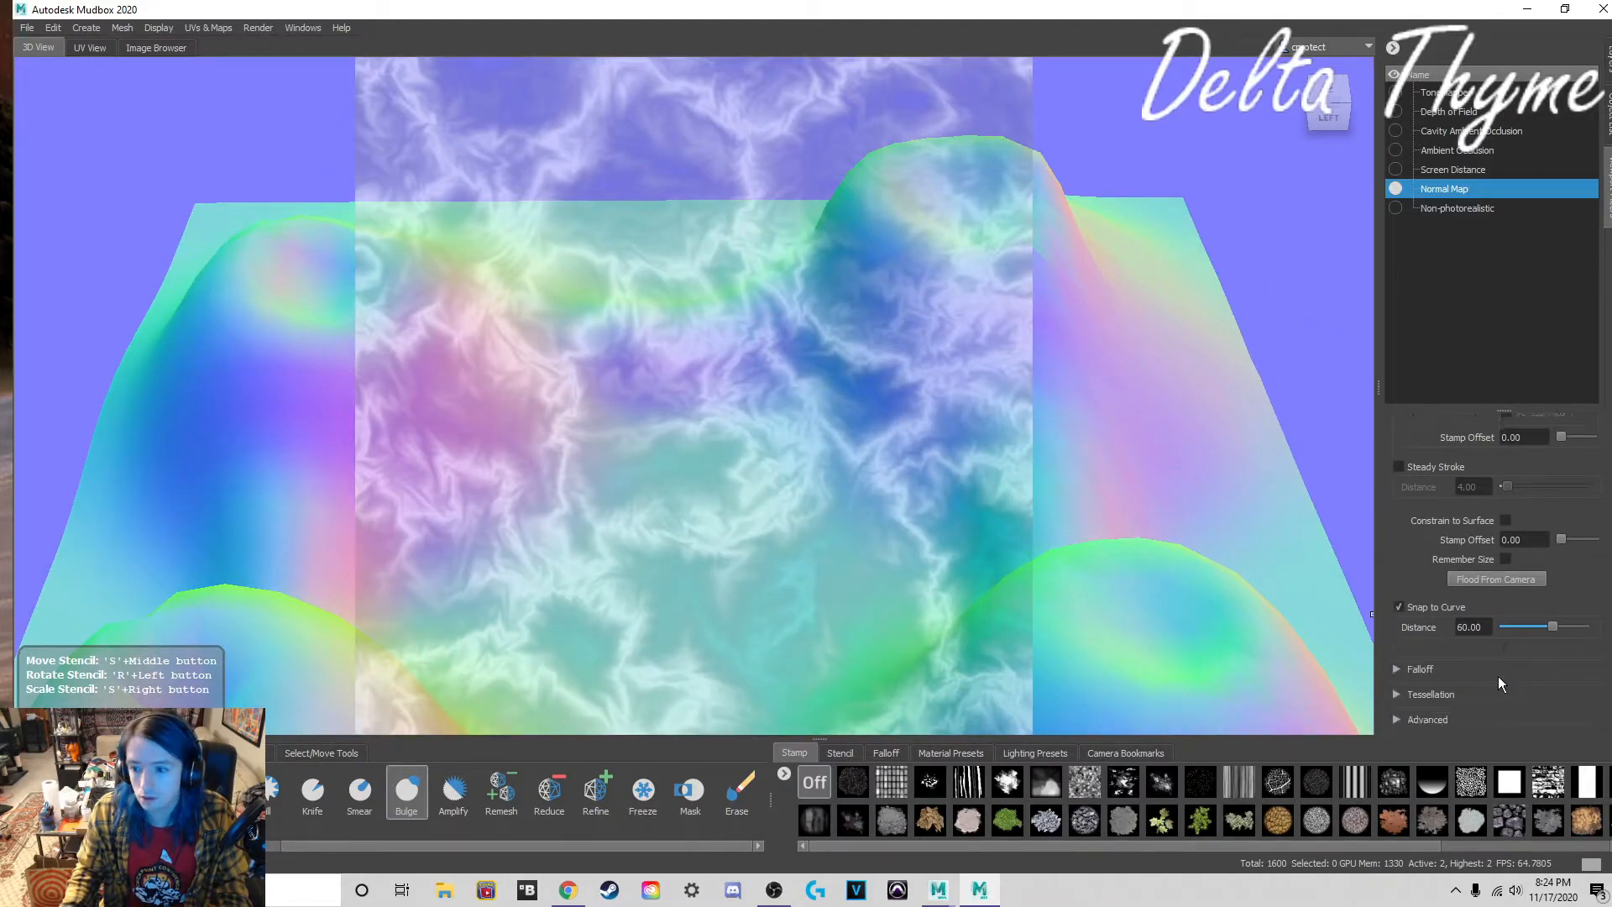
left_click(1401, 694)
scroll(1420, 697, "down", 4)
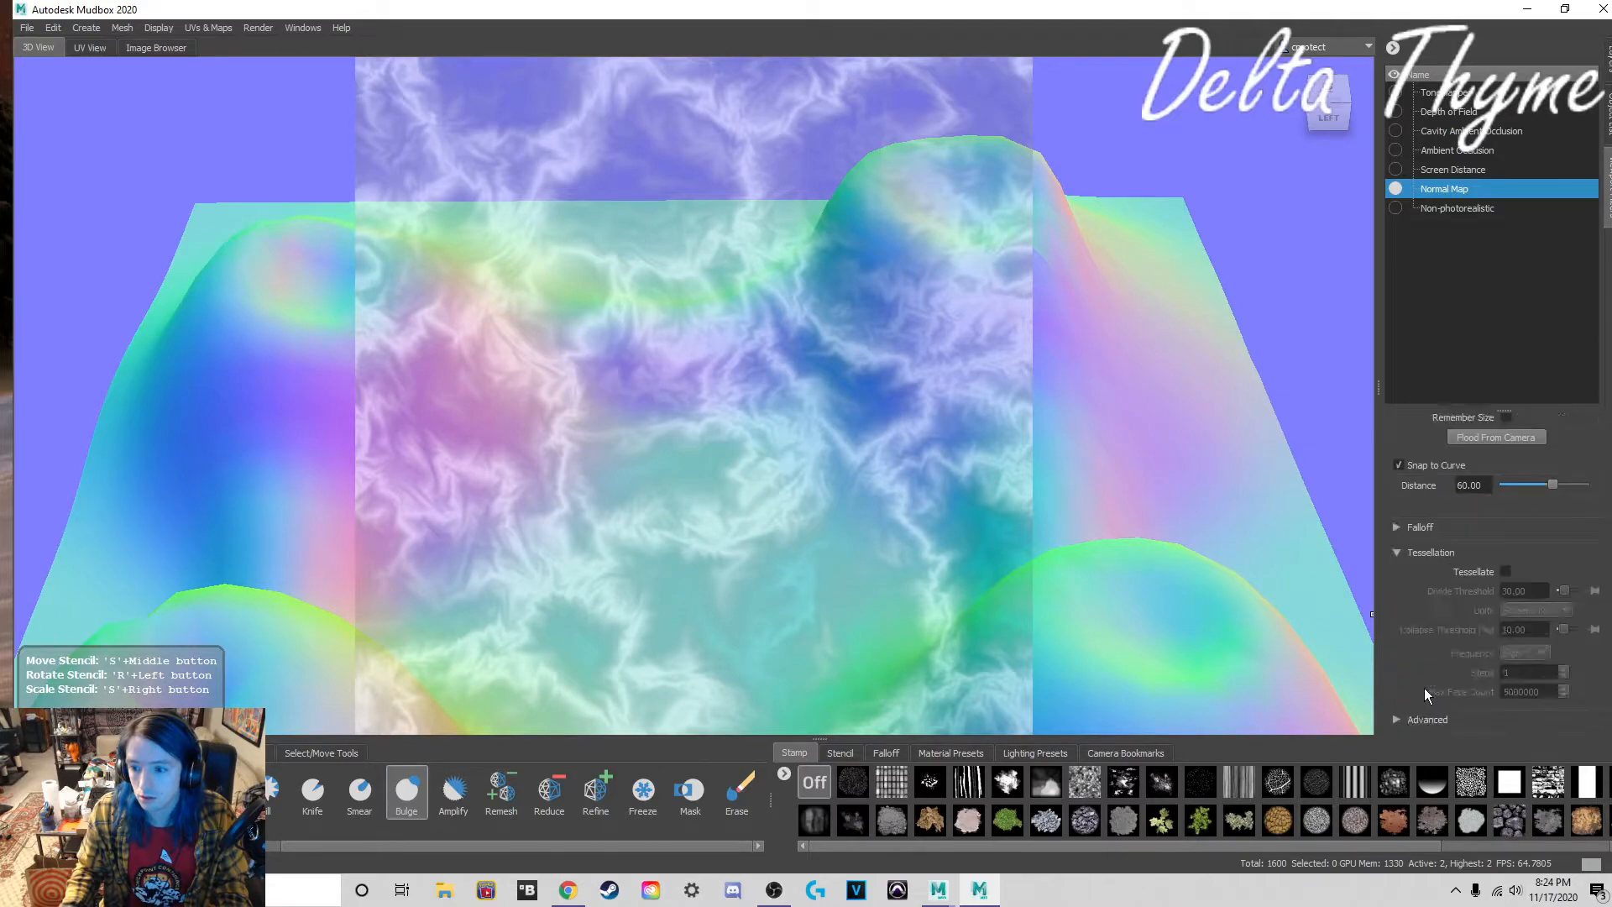
left_click(1398, 719)
scroll(1454, 591, "down", 3)
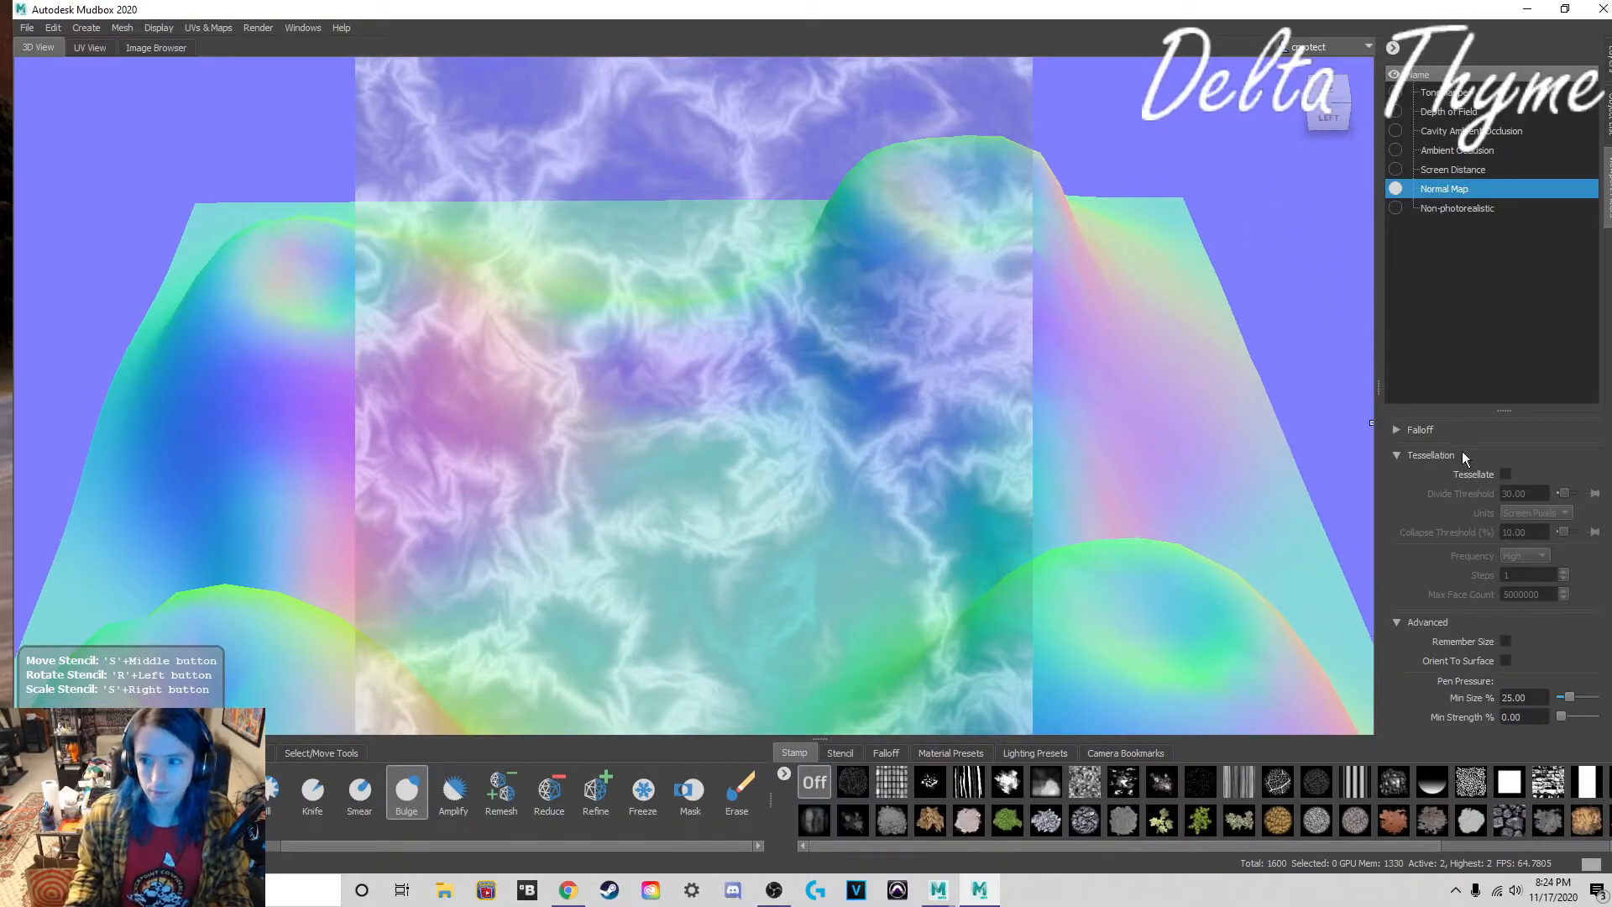
scroll(1513, 532, "up", 5)
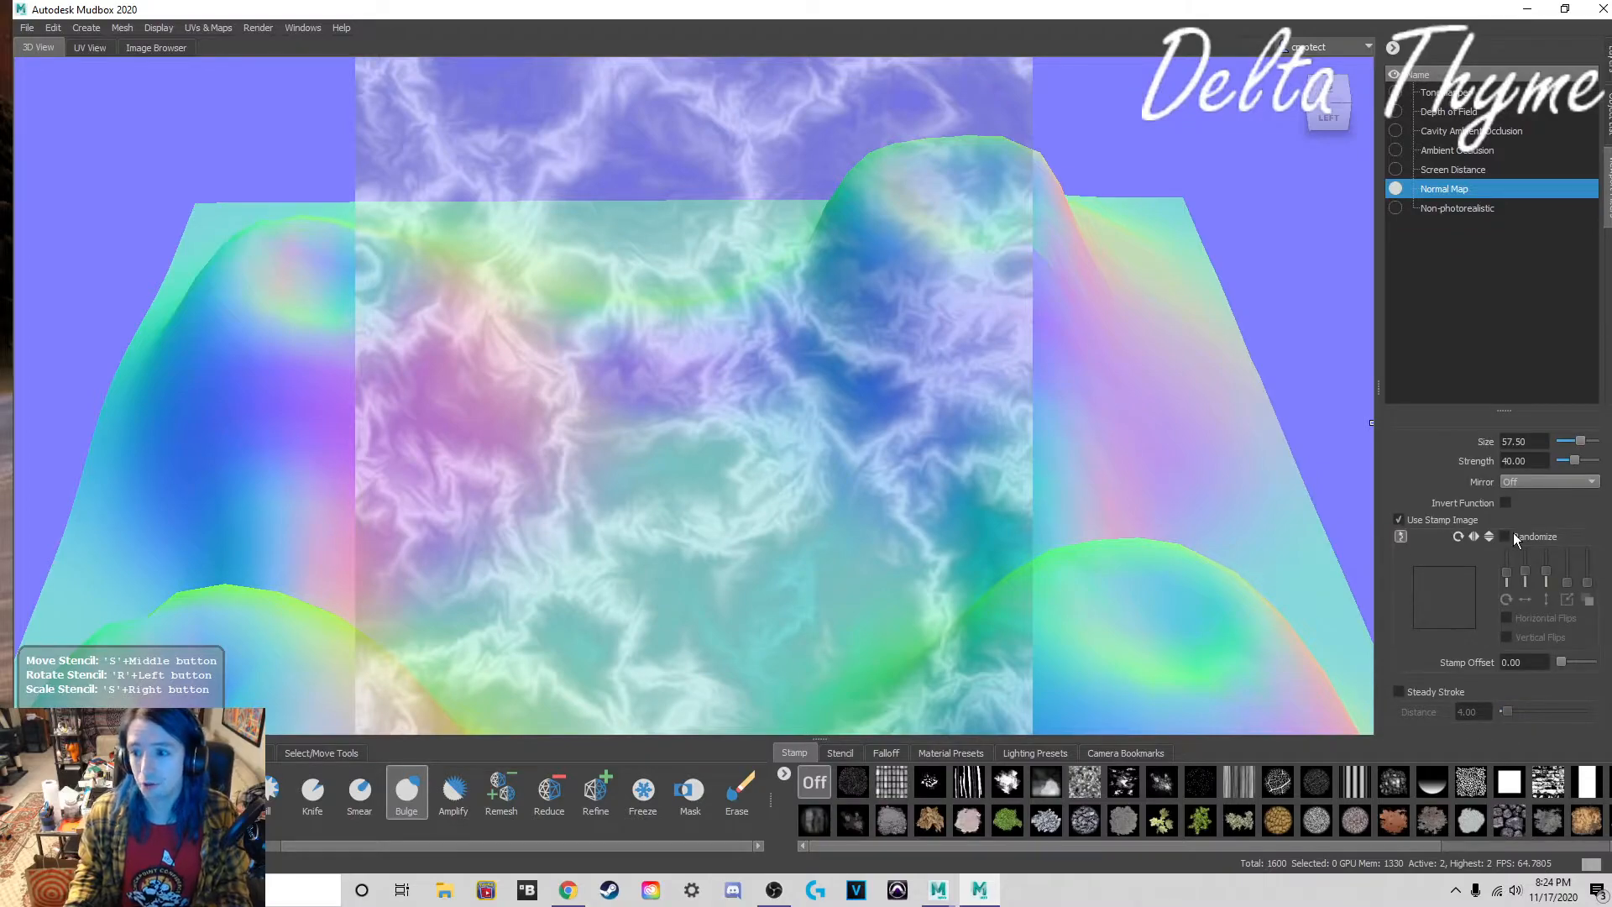
left_click(1559, 481)
left_click(1559, 481)
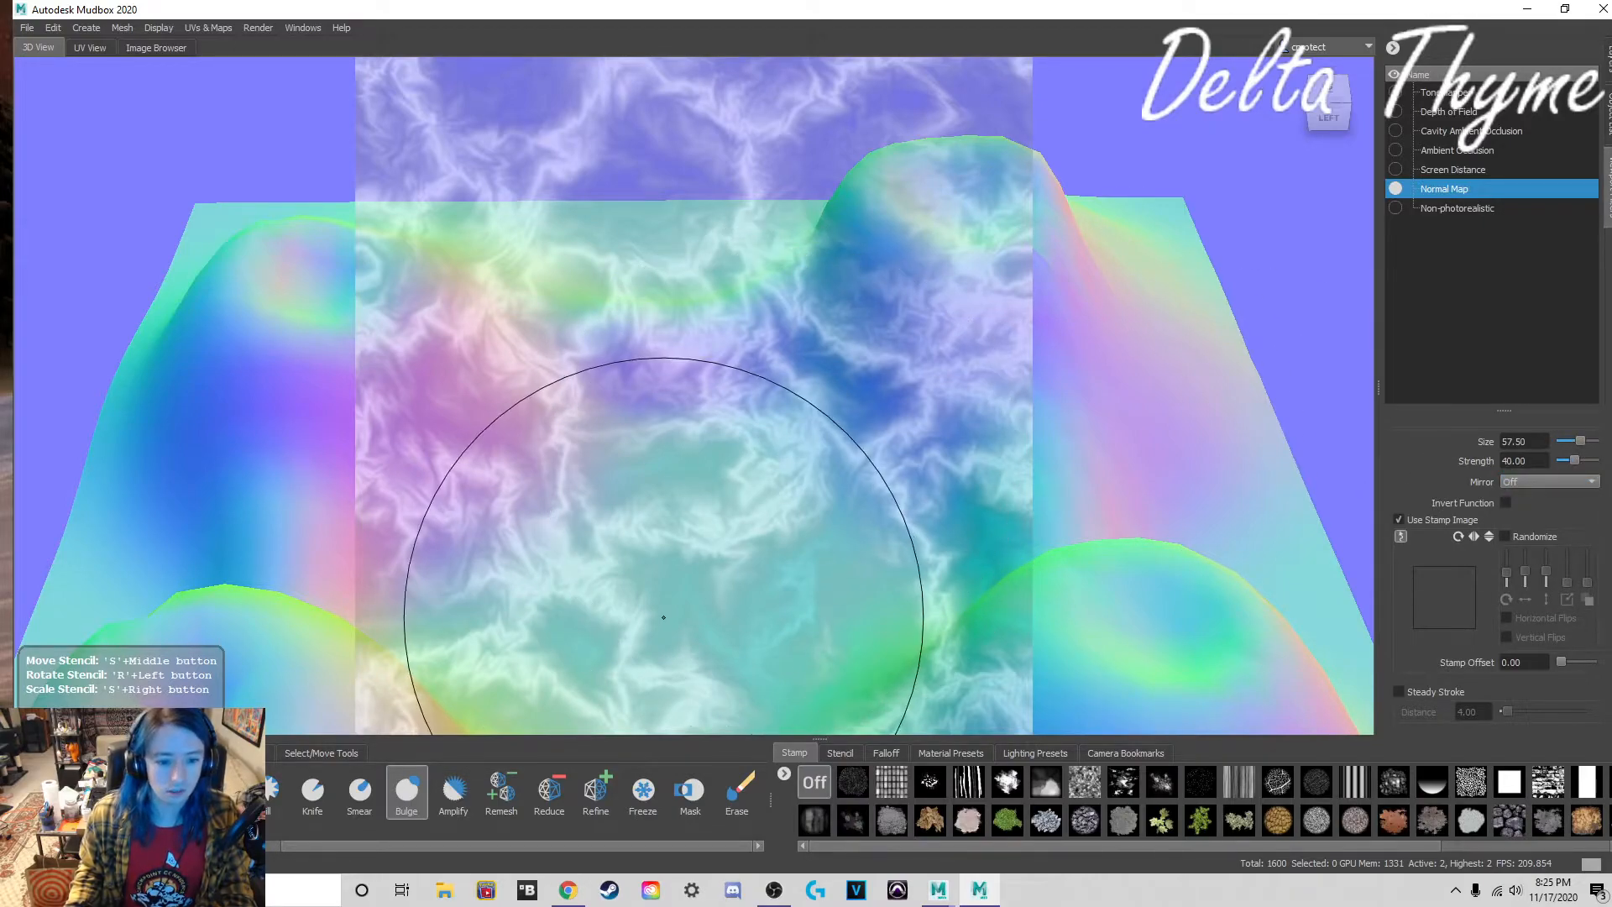
mouse_move(569, 890)
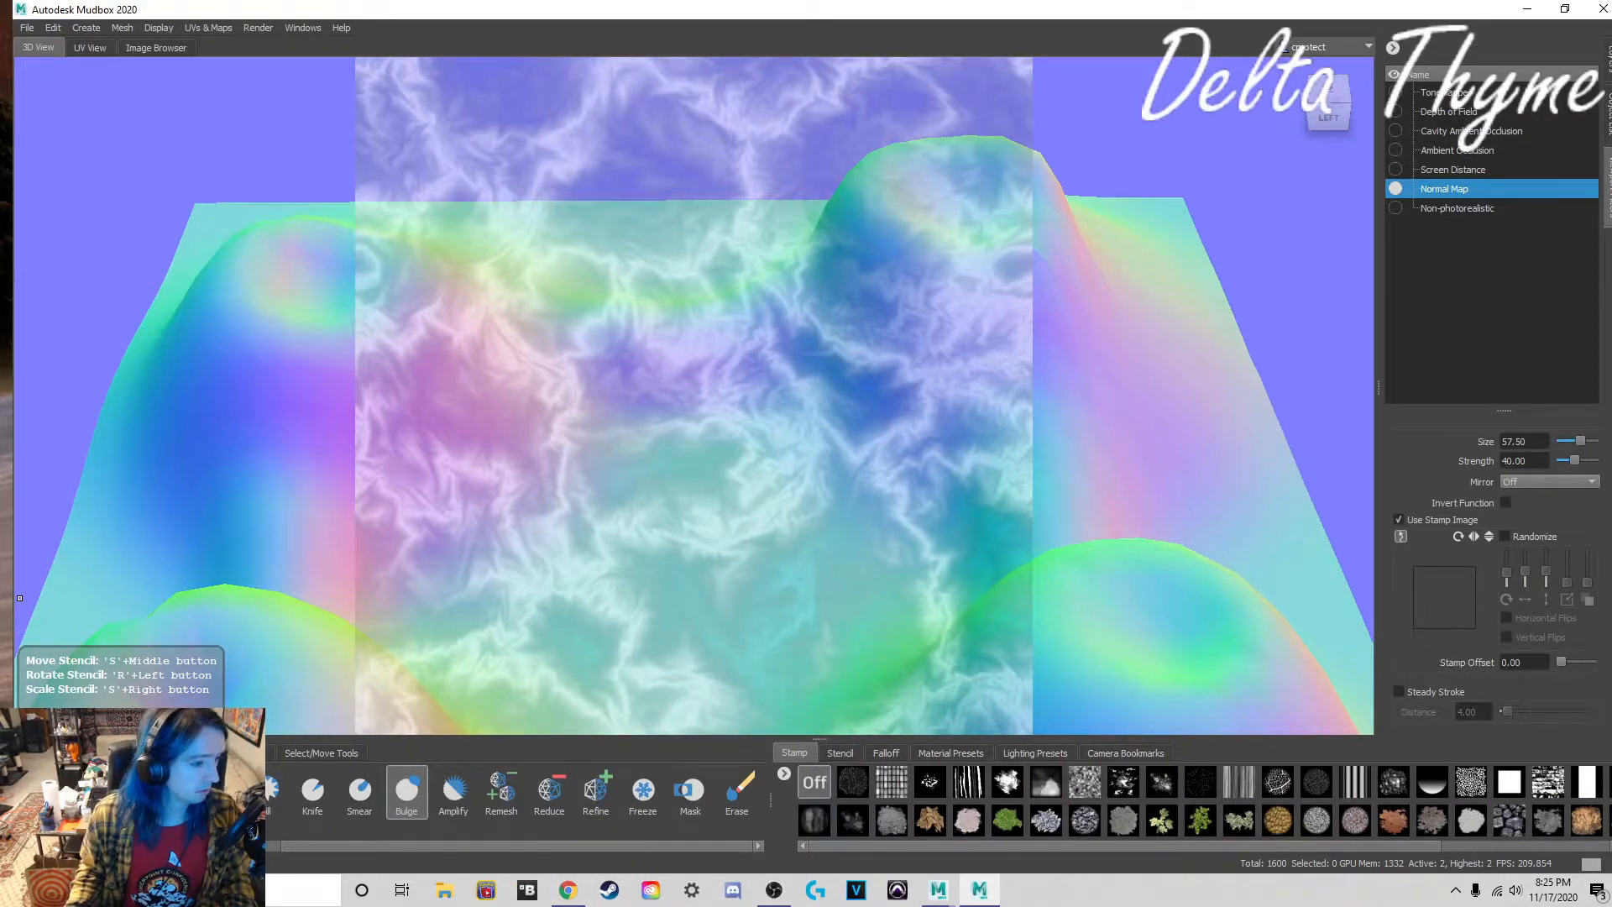
left_click(569, 891)
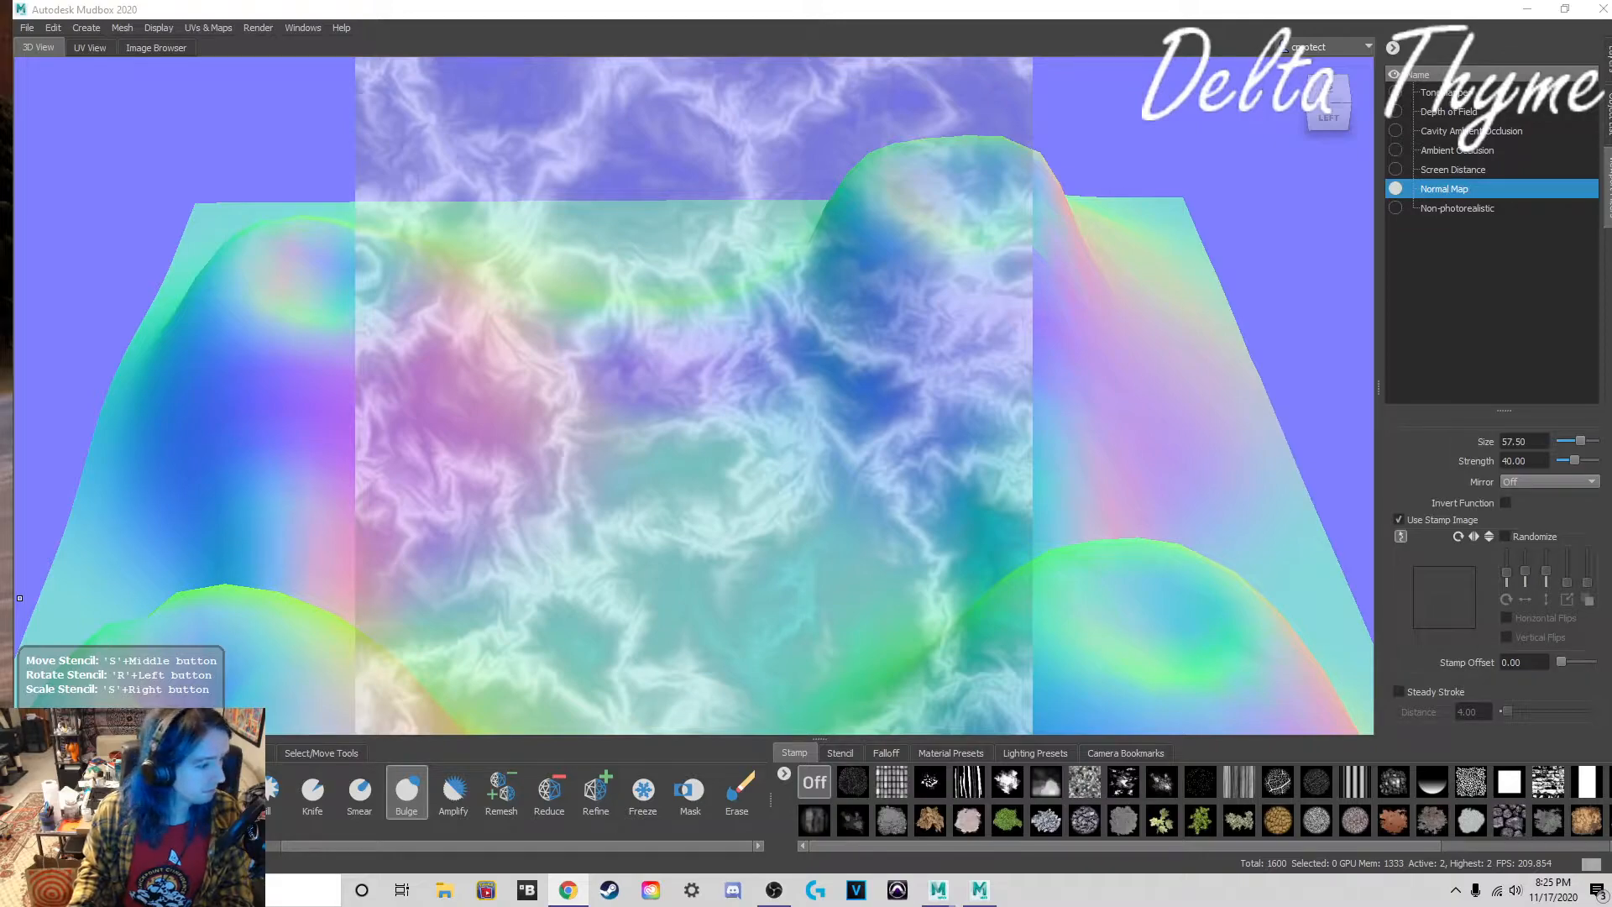
Step: Turn off the Normal Map viewport filter, the stamp image and the veined stencil
left_click(1395, 188)
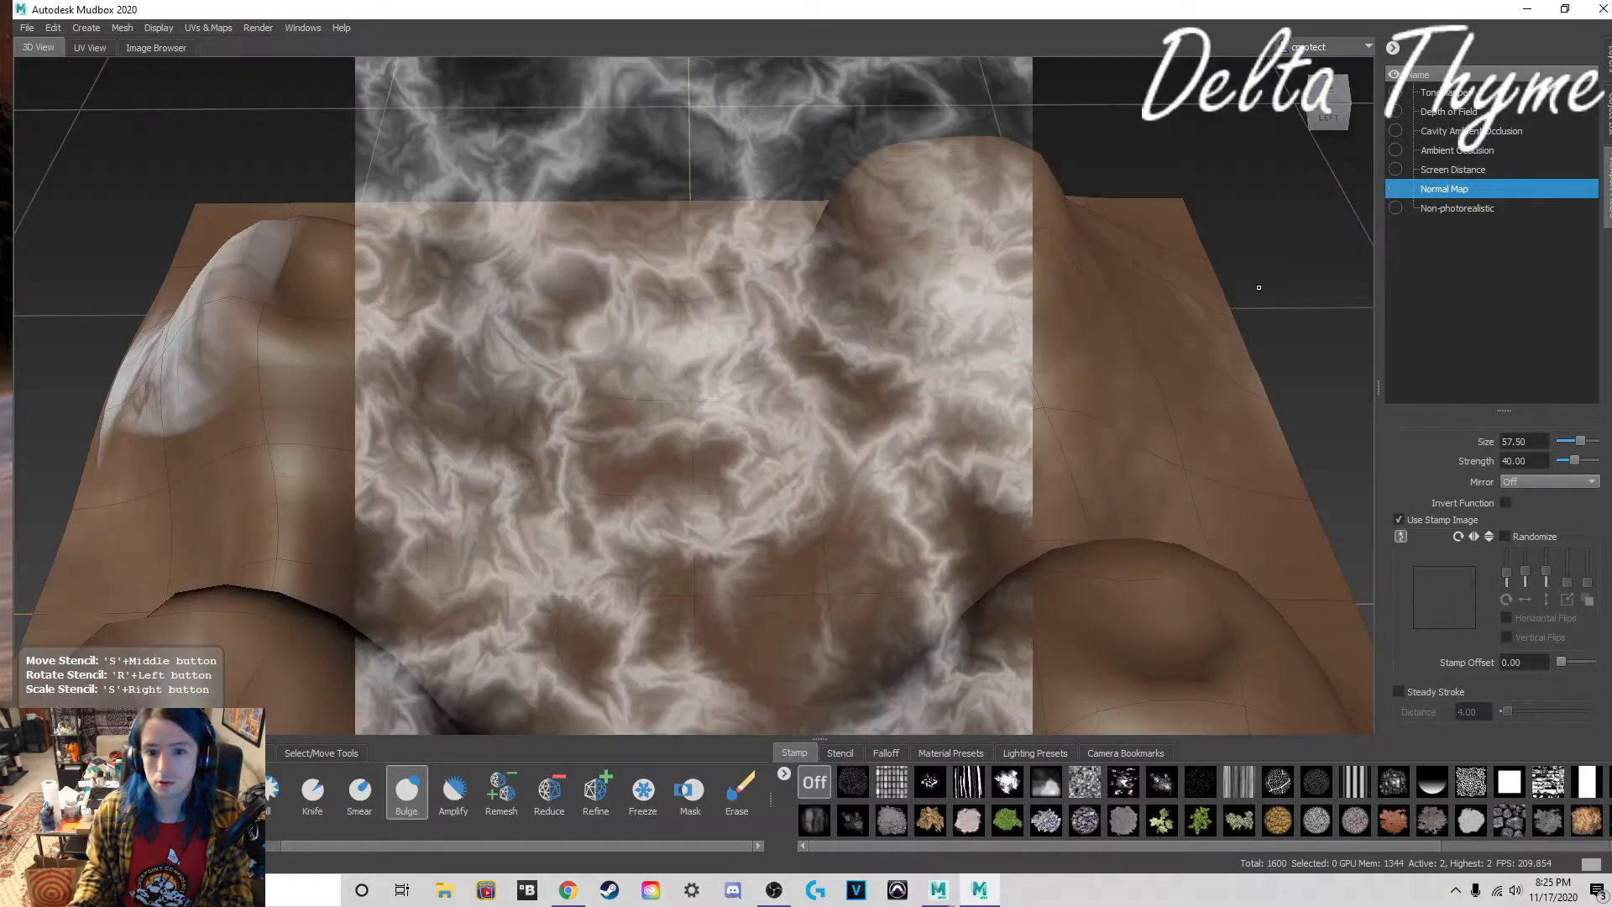
left_click(821, 782)
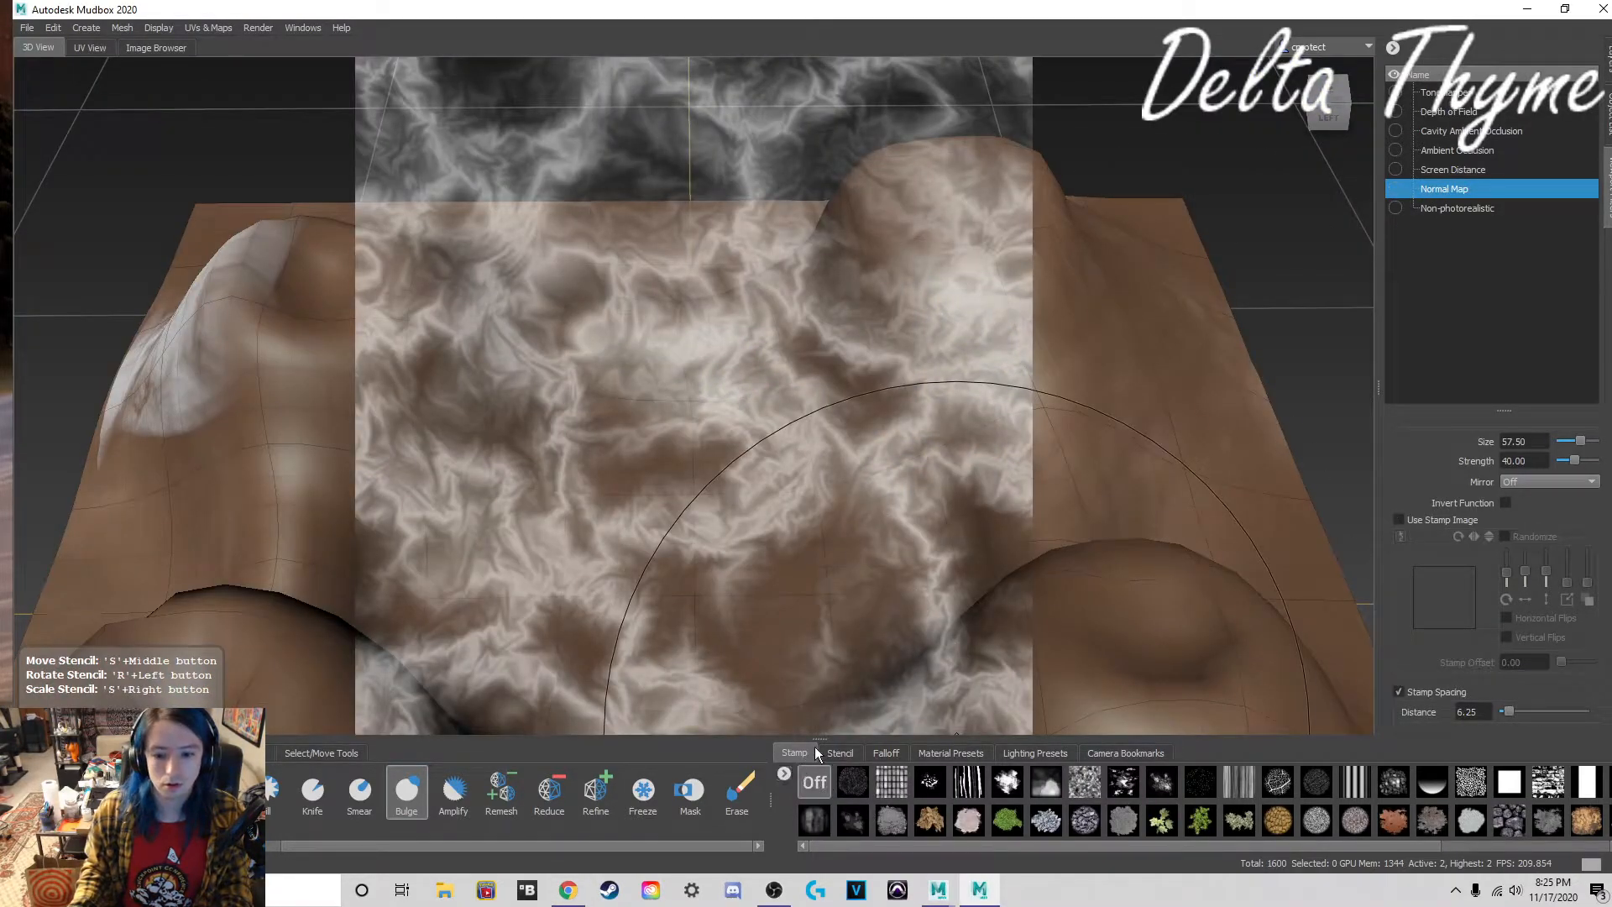
left_click(829, 755)
left_click(811, 778)
Step: Bring up the sculpt layers and undo the white paint on the hill
left_click_drag(587, 588, 822, 489, "alt")
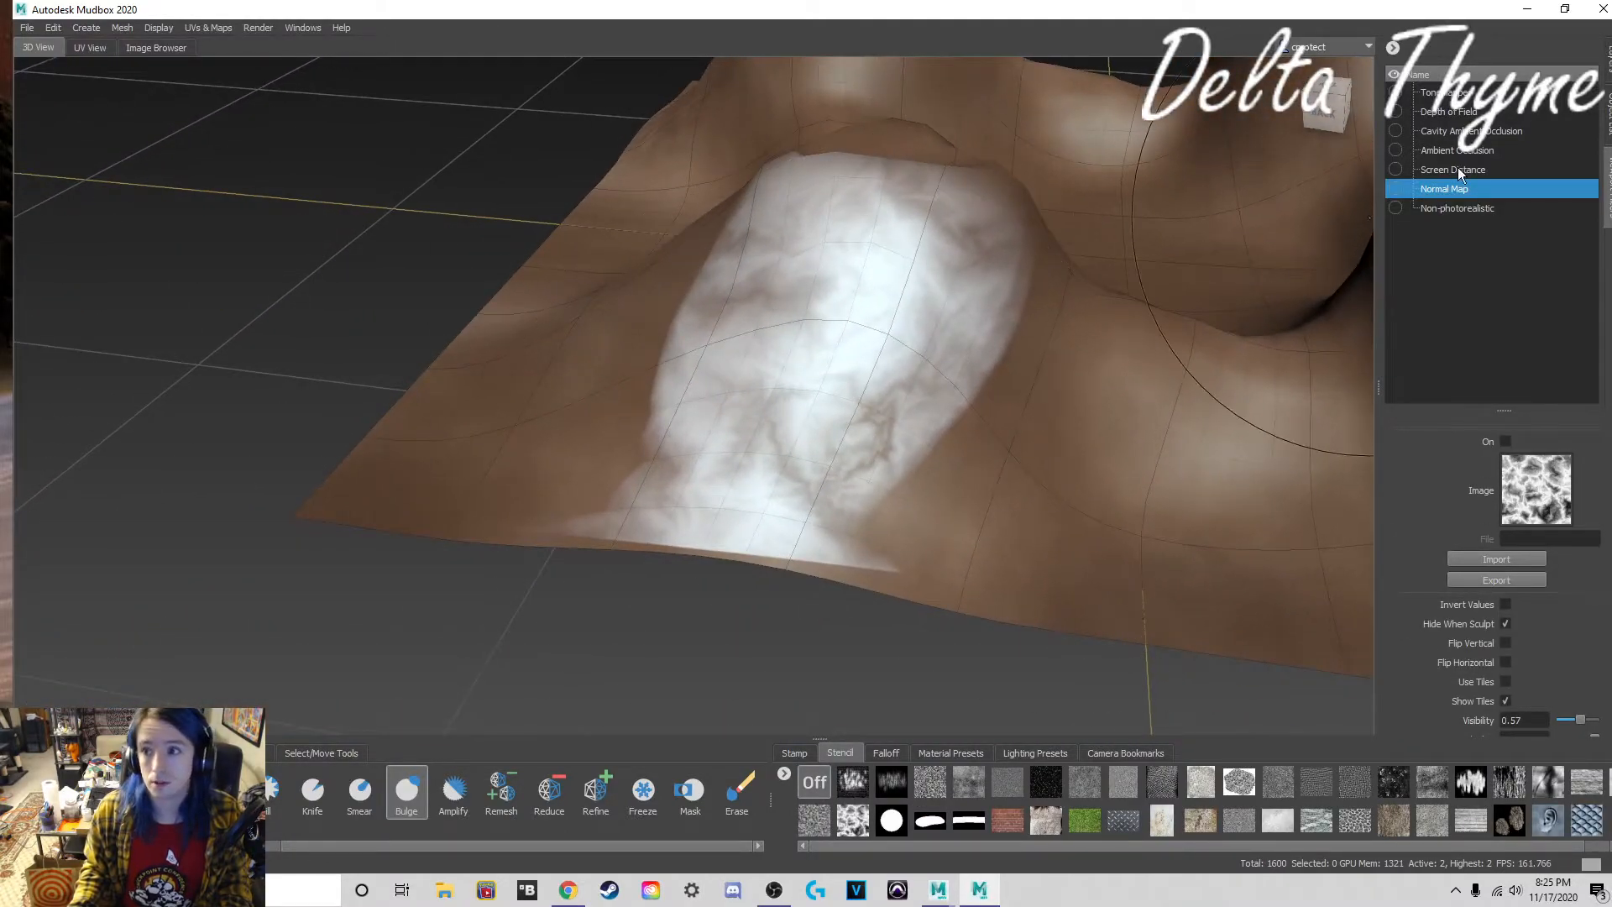
left_click(1608, 115)
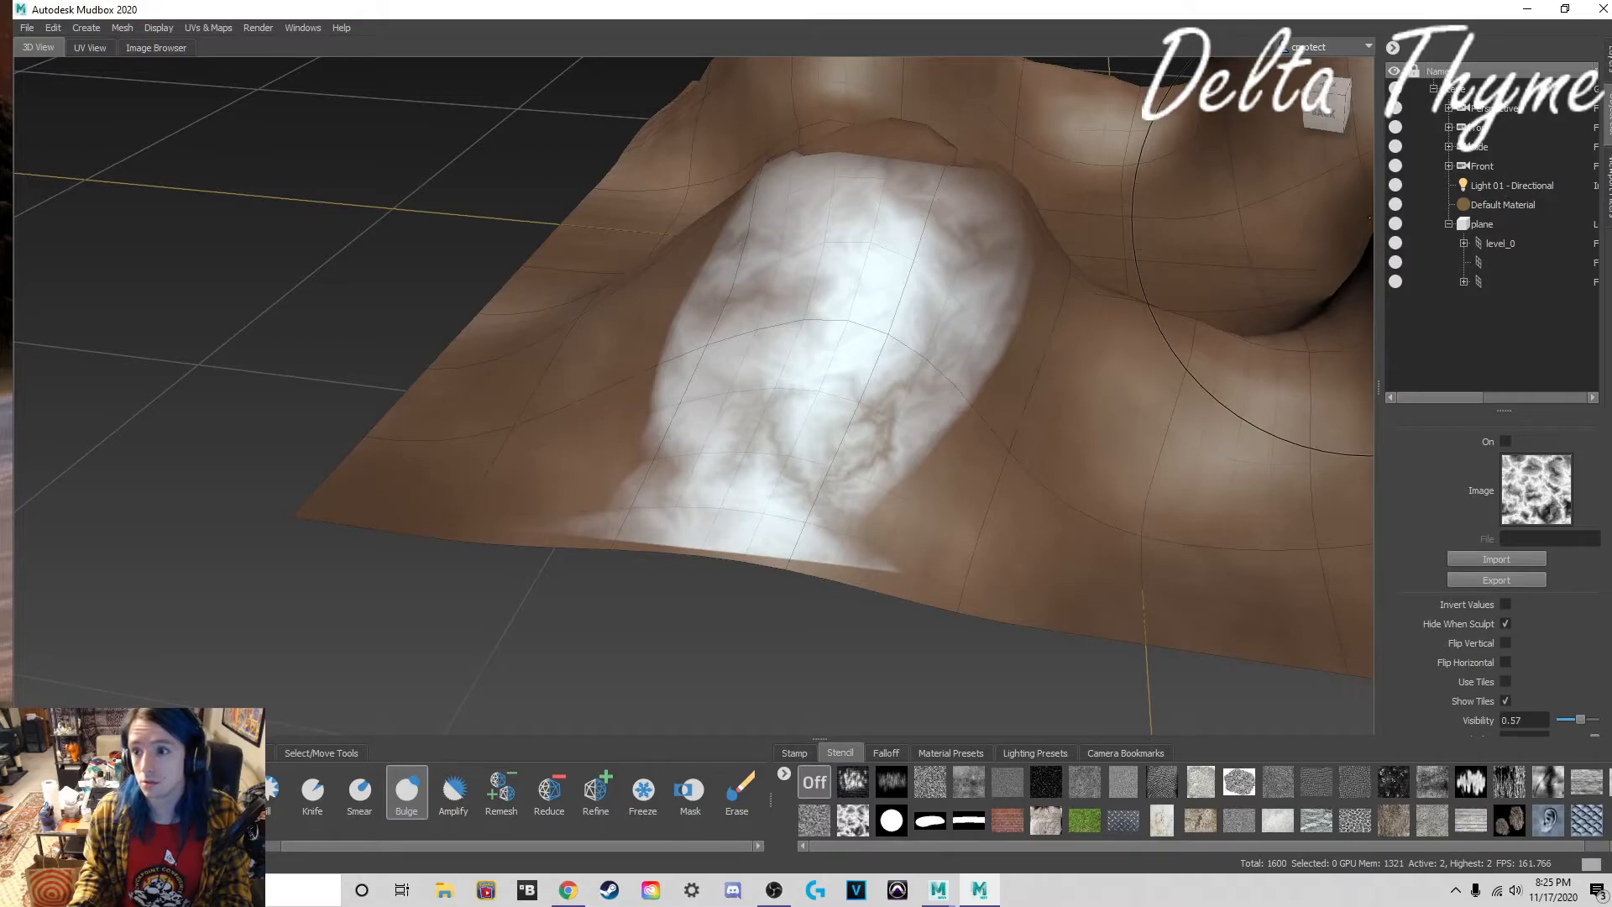
left_click(1609, 52)
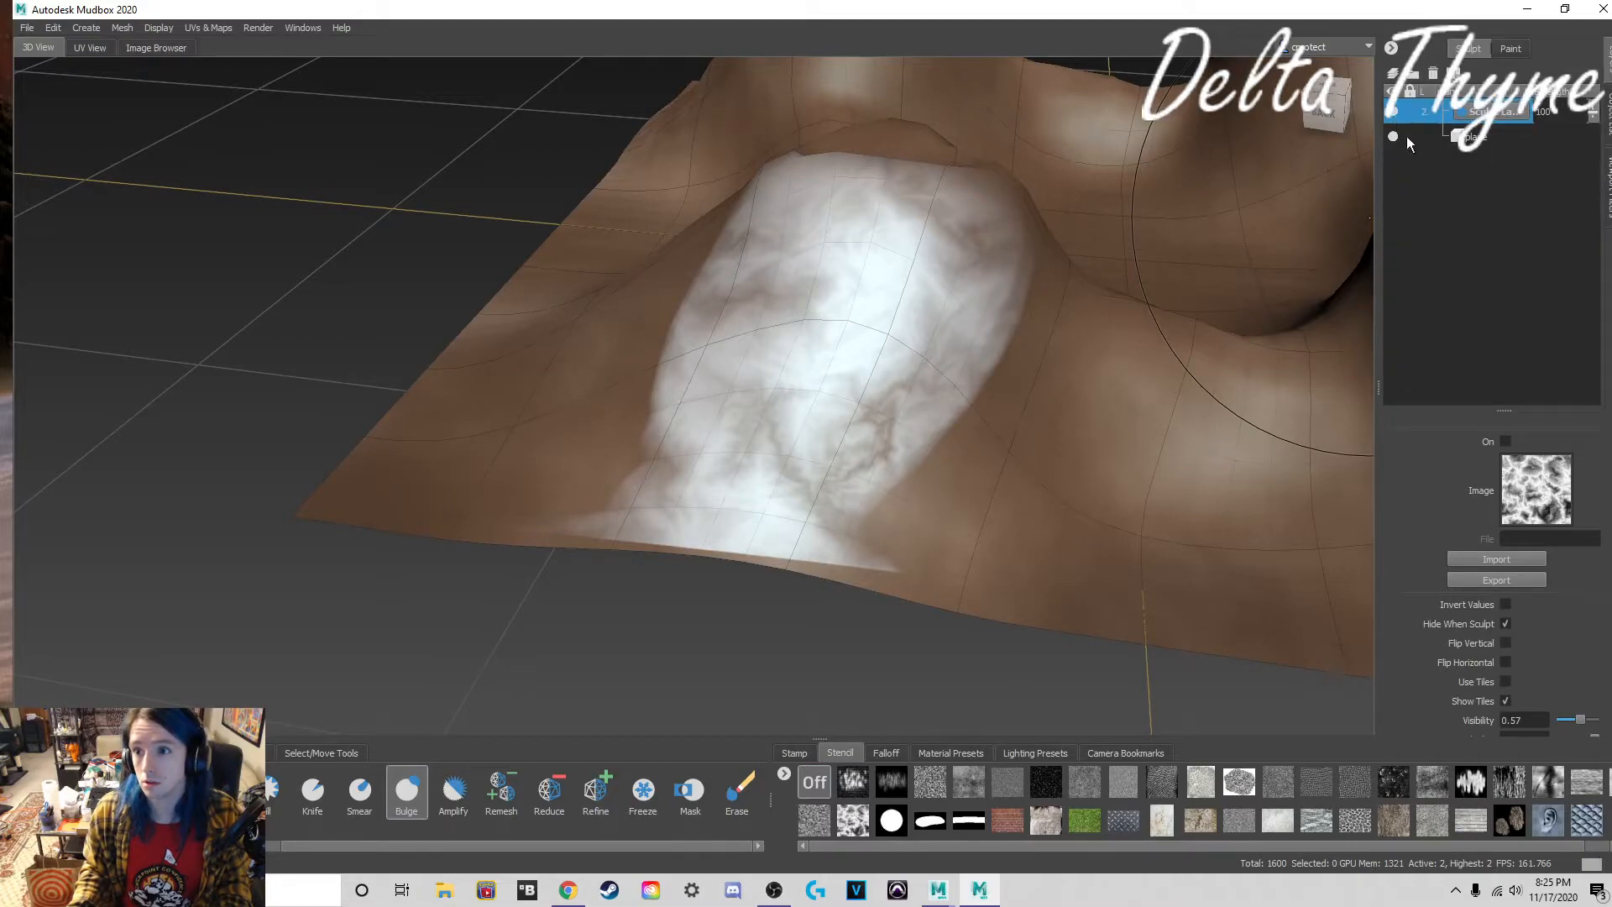
left_click(1447, 138)
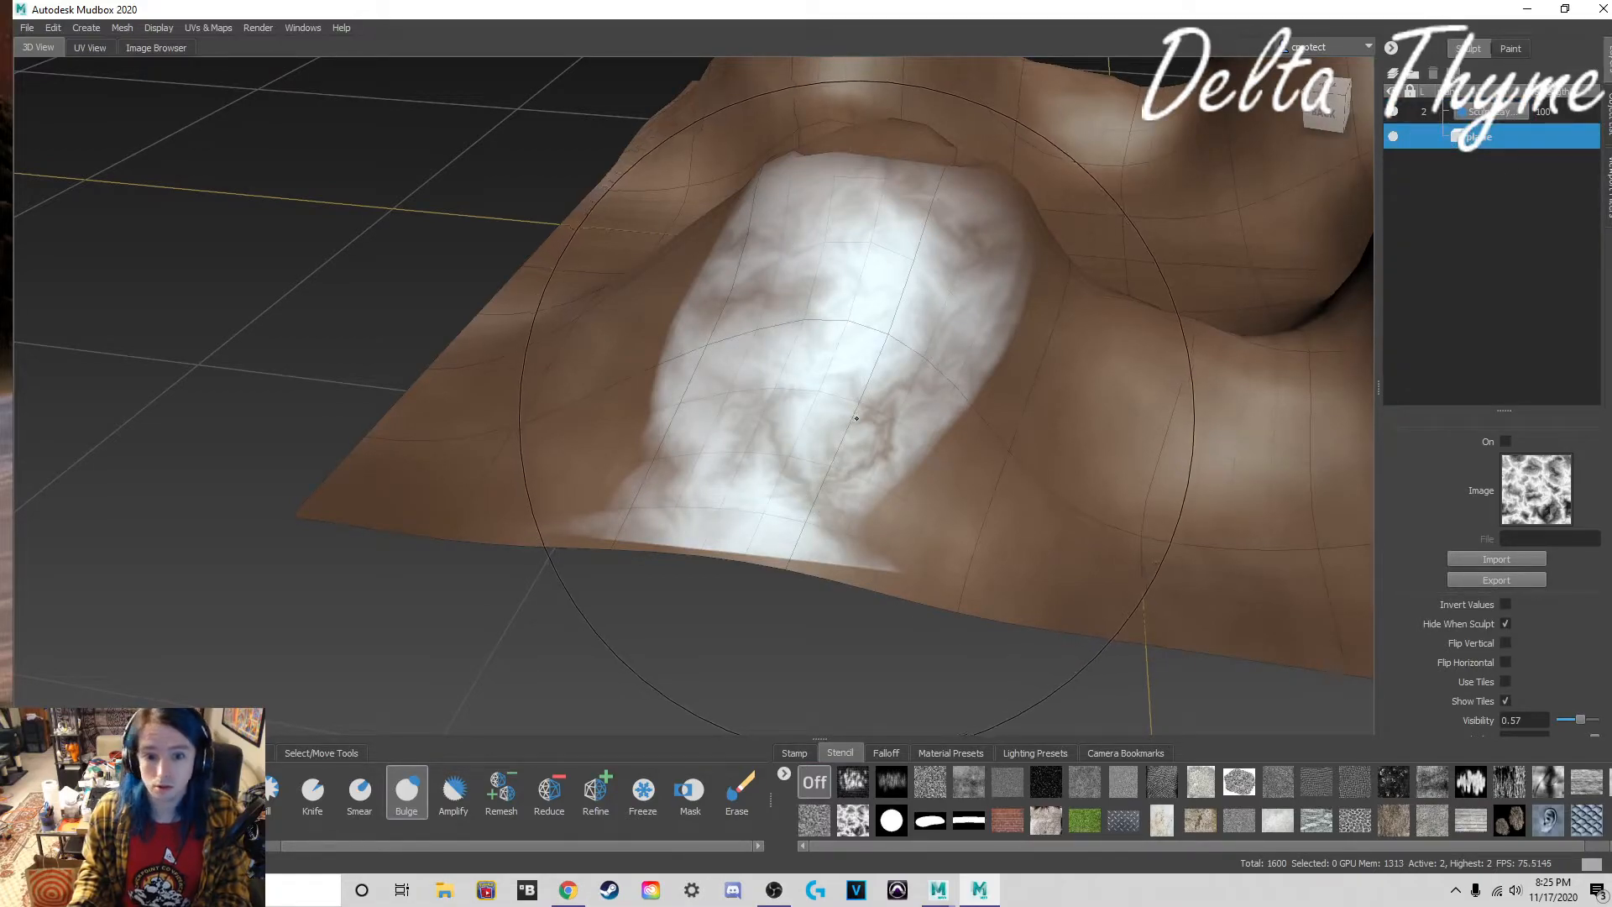
key("ctrl+z")
key("ctrl+z")
Step: Inspect the terrain's hills up close and from several angles
mouse_move(885, 388)
left_mouse_down("alt")
mouse_move(672, 386)
mouse_move(605, 367)
mouse_move(756, 409)
mouse_move(487, 331)
mouse_move(1035, 378)
mouse_move(621, 418)
mouse_move(760, 523)
left_mouse_up("alt")
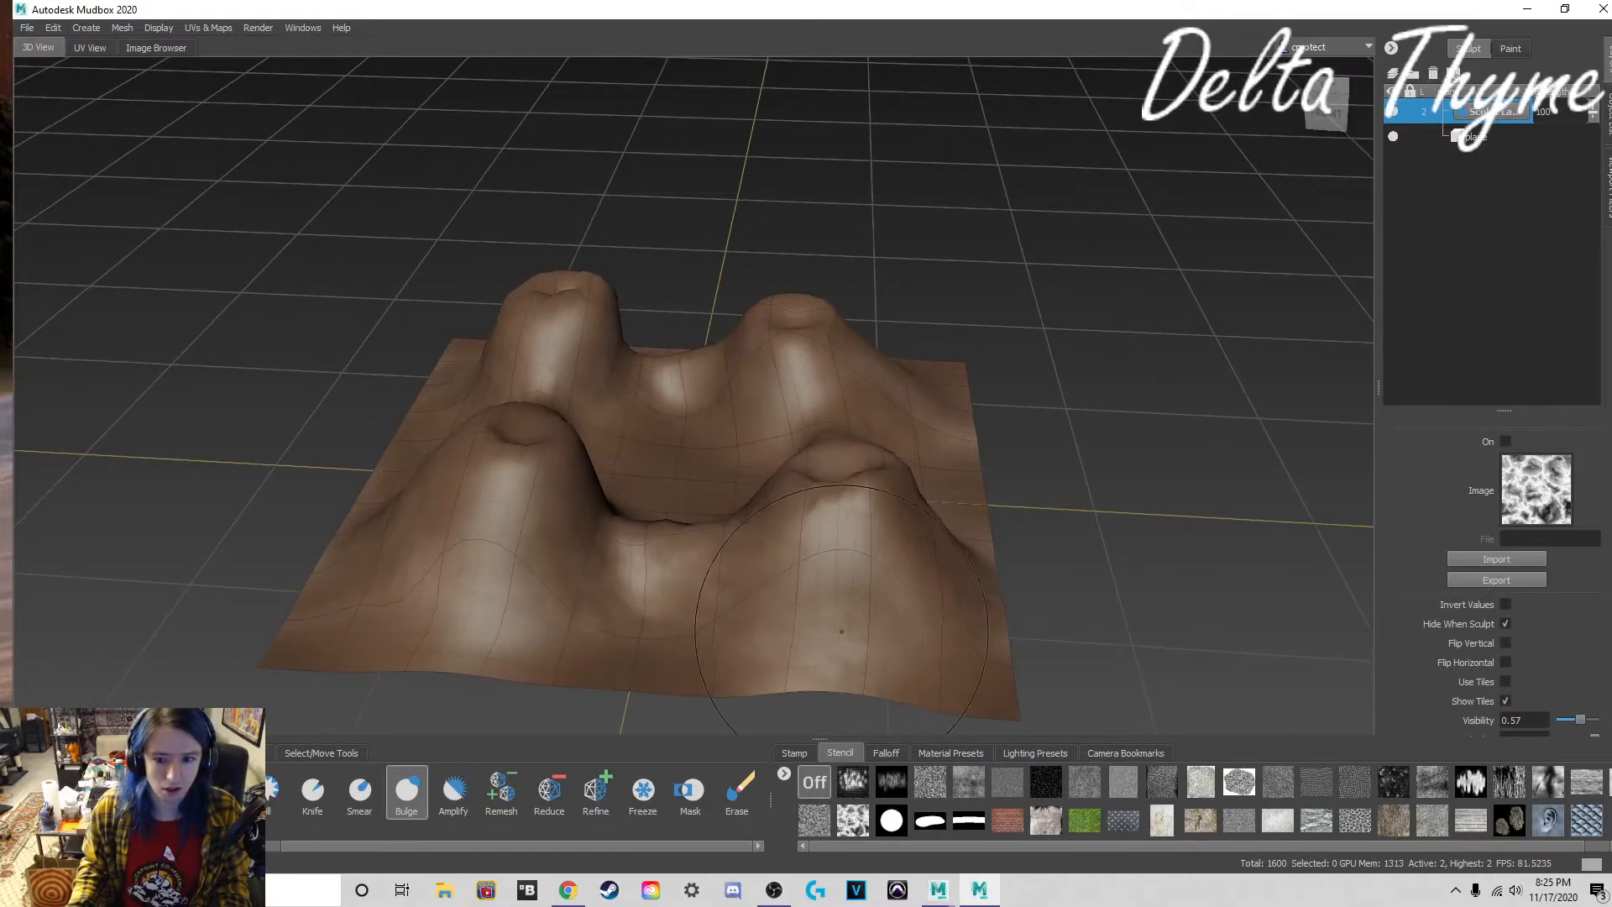
left_click_drag(481, 484, 638, 495, "alt")
right_click_drag(638, 495, 965, 605, "alt")
middle_click_drag(966, 605, 883, 406, "alt")
scroll(746, 454, "up", 5)
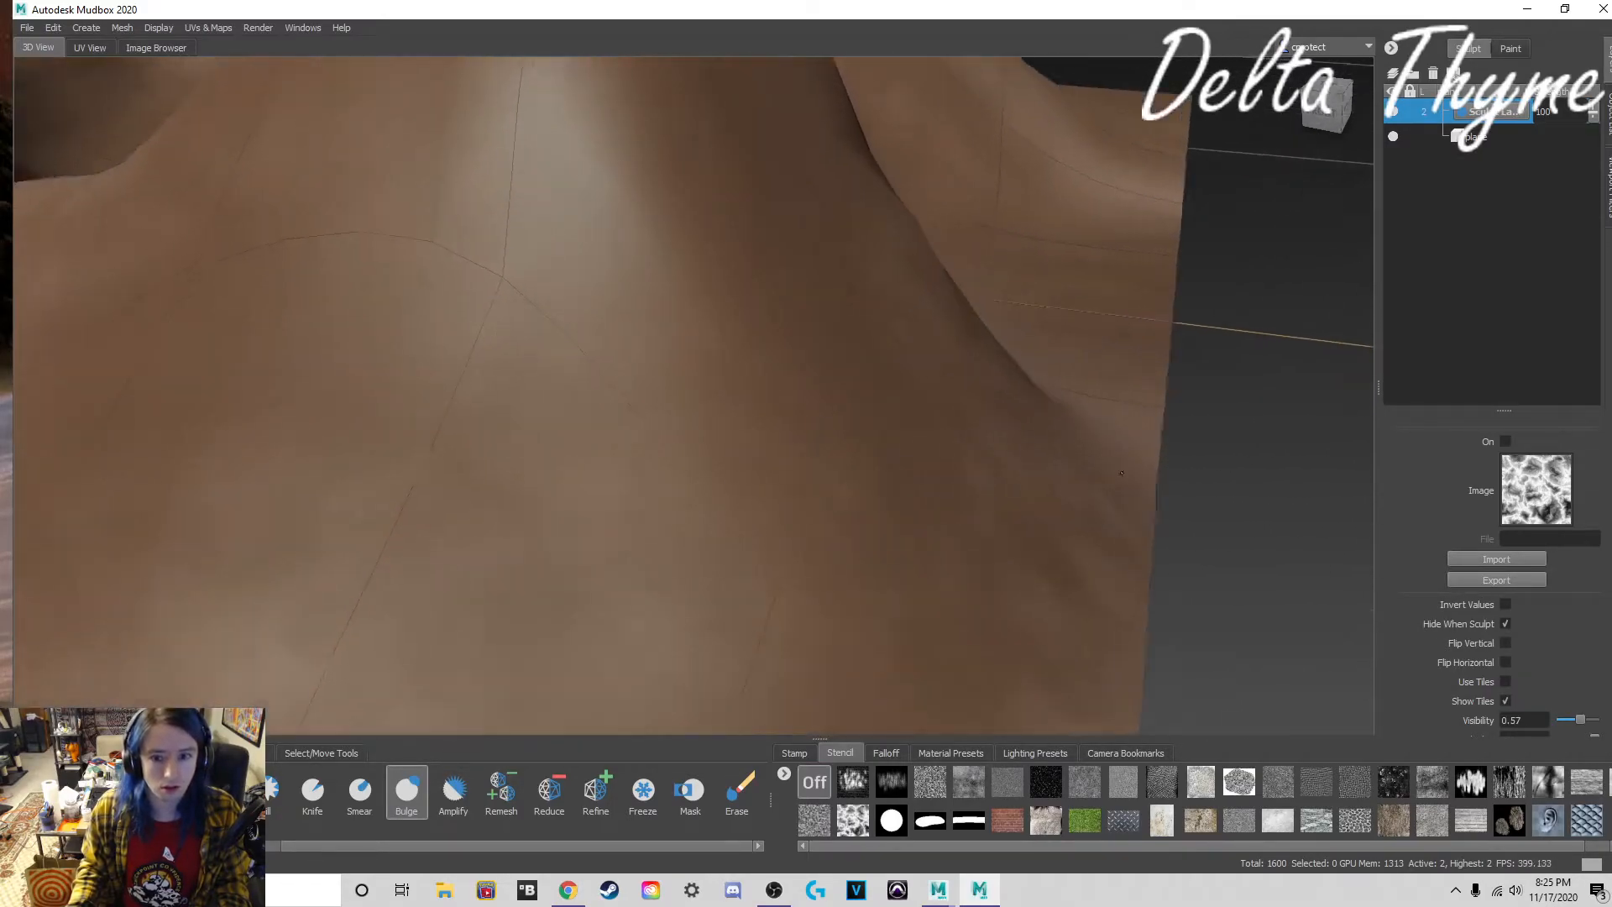
scroll(981, 488, "down", 8)
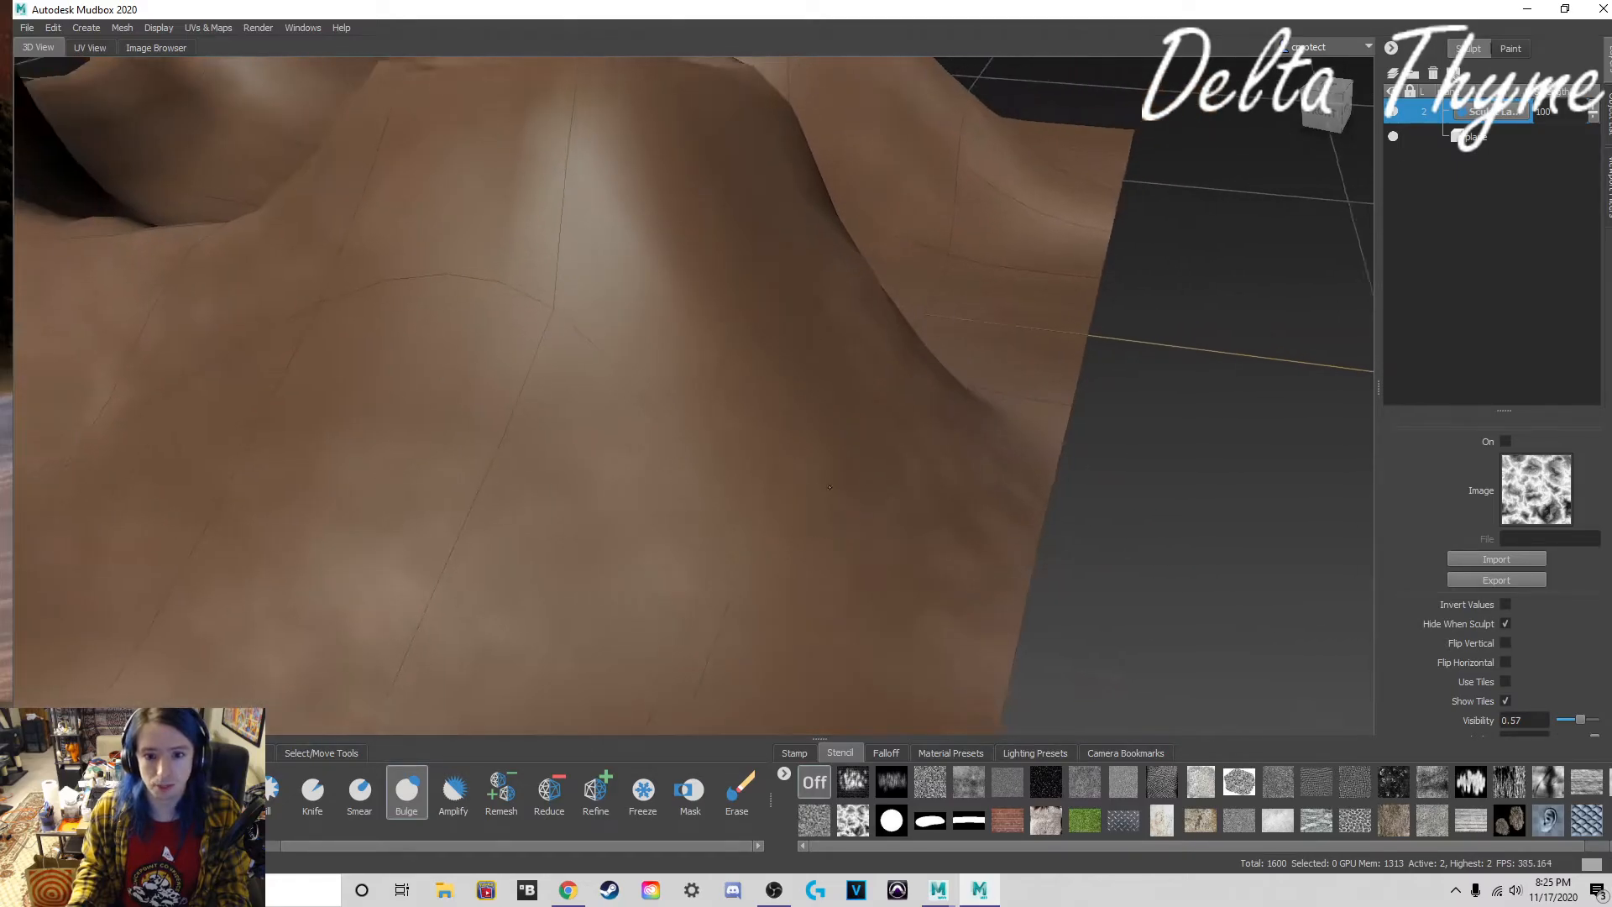
left_click_drag(755, 462, 865, 468, "alt")
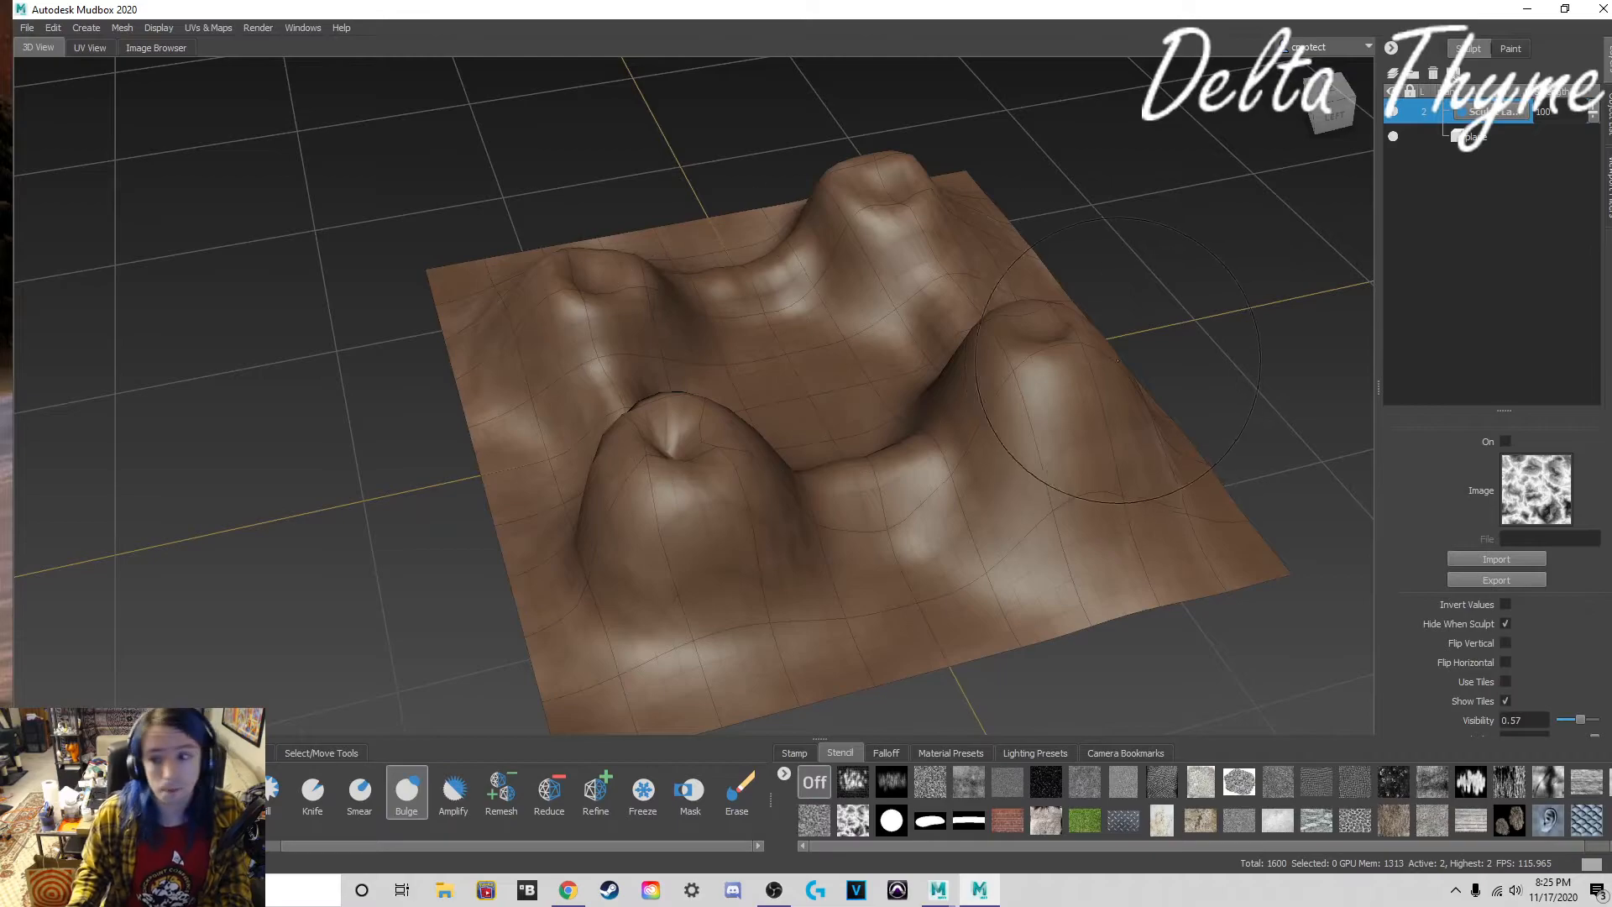
Step: Try sculpting across the hills with the pink patchy stamp image at strength 5, and undo the stroke
key("1")
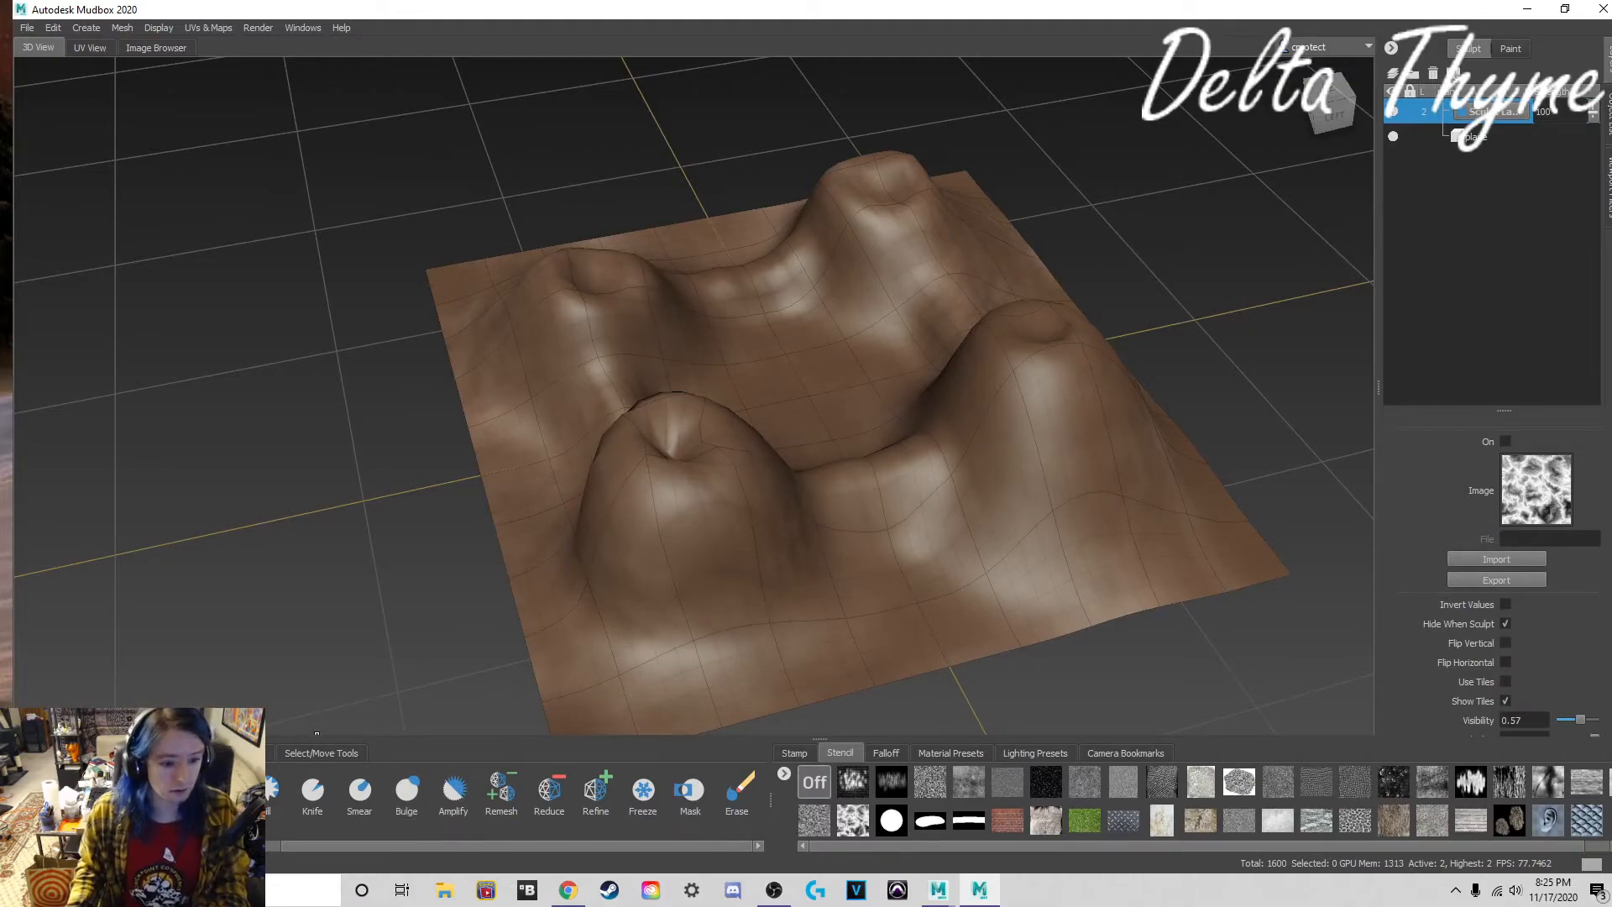
left_click(794, 754)
left_click(974, 825)
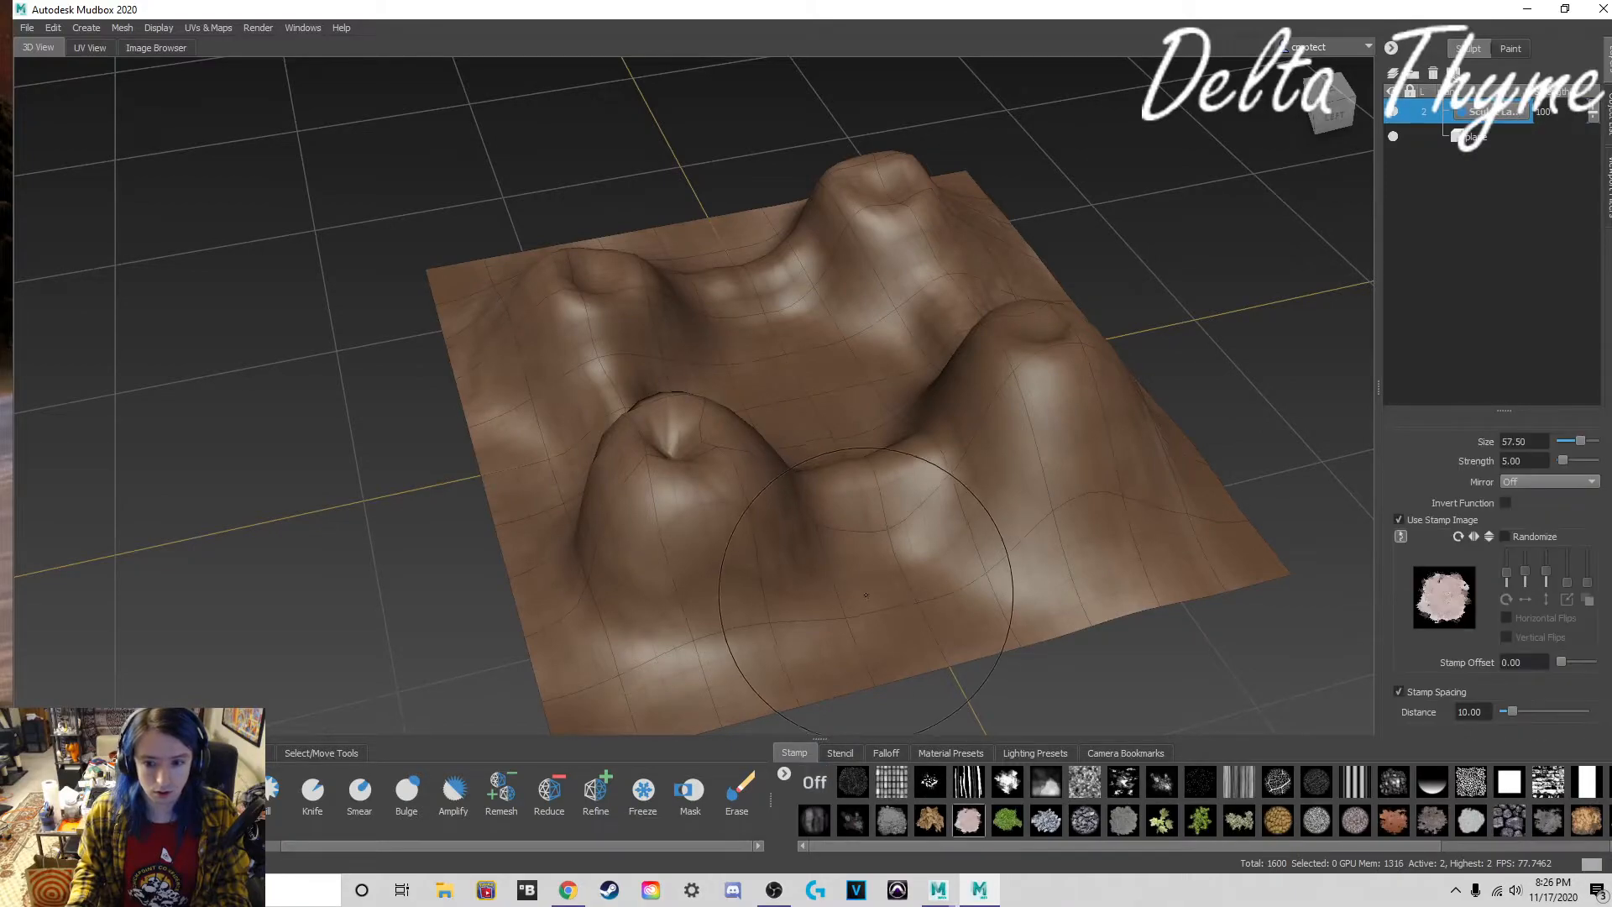
mouse_move(965, 592)
left_mouse_down()
mouse_move(848, 437)
mouse_move(672, 352)
mouse_move(714, 471)
mouse_move(632, 550)
mouse_move(622, 302)
mouse_move(899, 226)
mouse_move(1016, 395)
mouse_move(772, 125)
mouse_move(588, 336)
mouse_move(925, 456)
left_mouse_up()
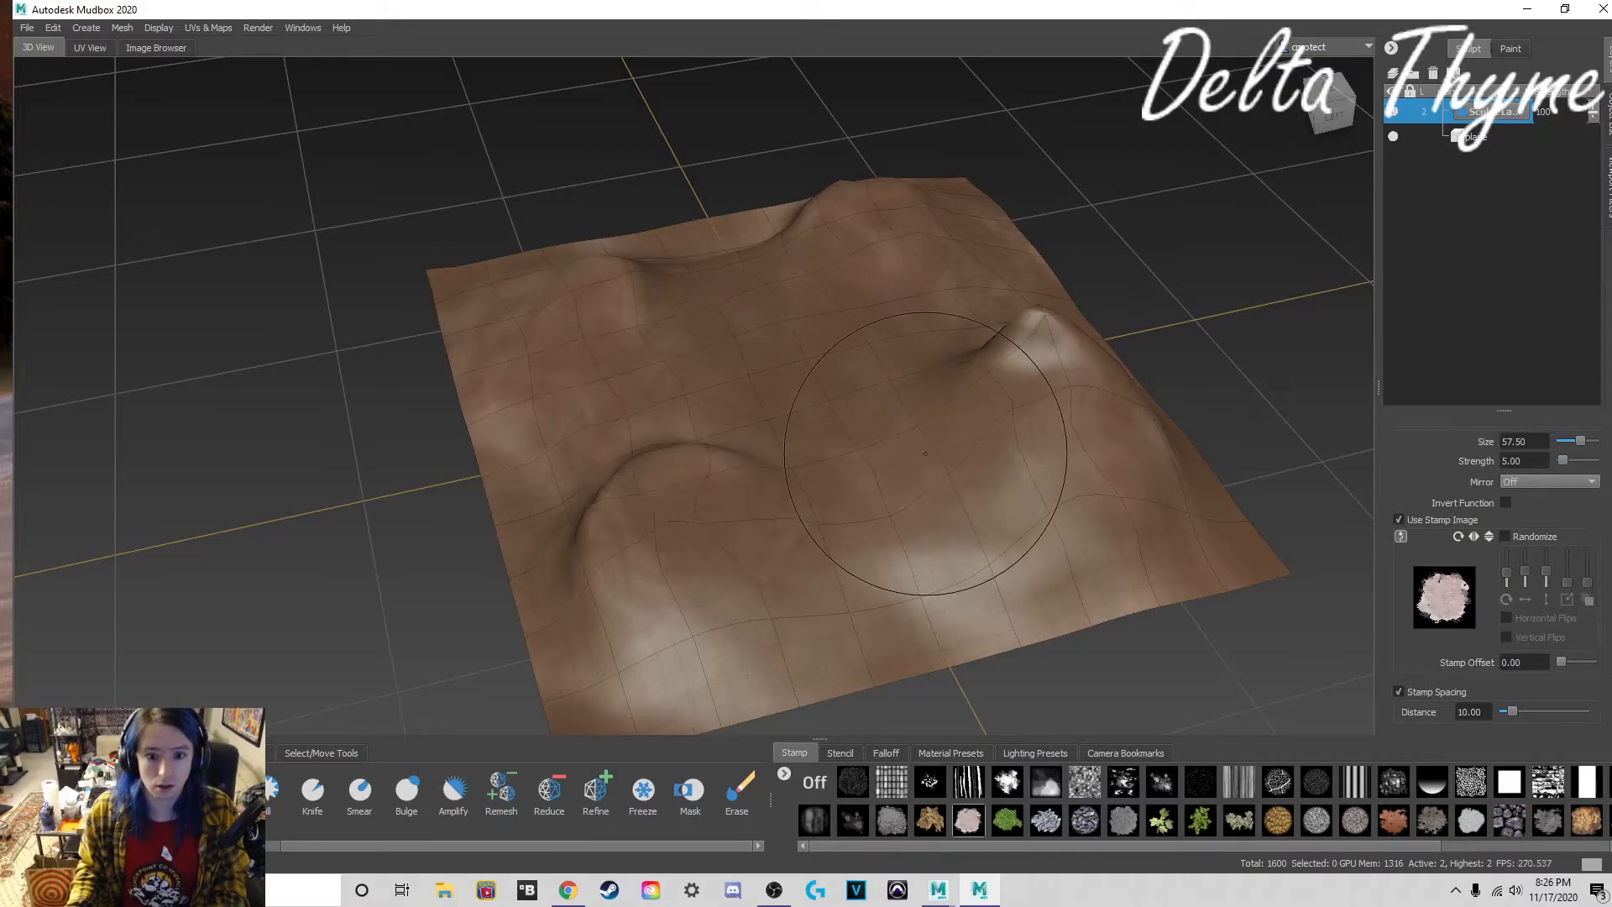
key("ctrl+z")
Step: Add a new sculpt layer to the plane
left_click(1394, 74)
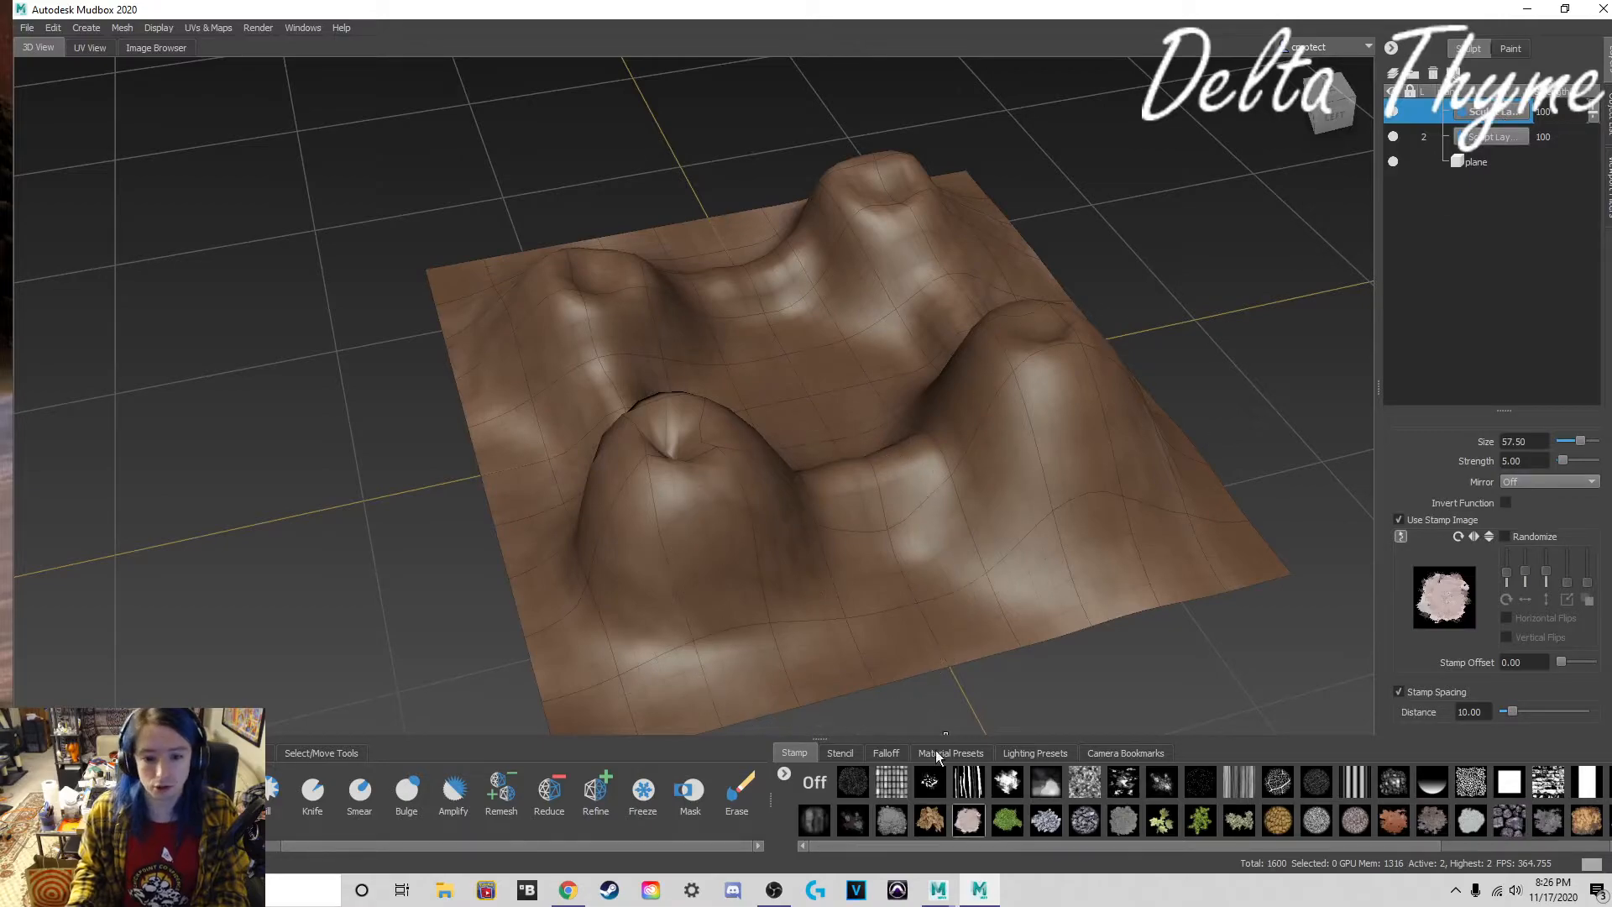
Step: Try the Remesh tool across the terrain on a triangulated copy of the mesh, and undo the remeshing stroke
left_click(504, 802)
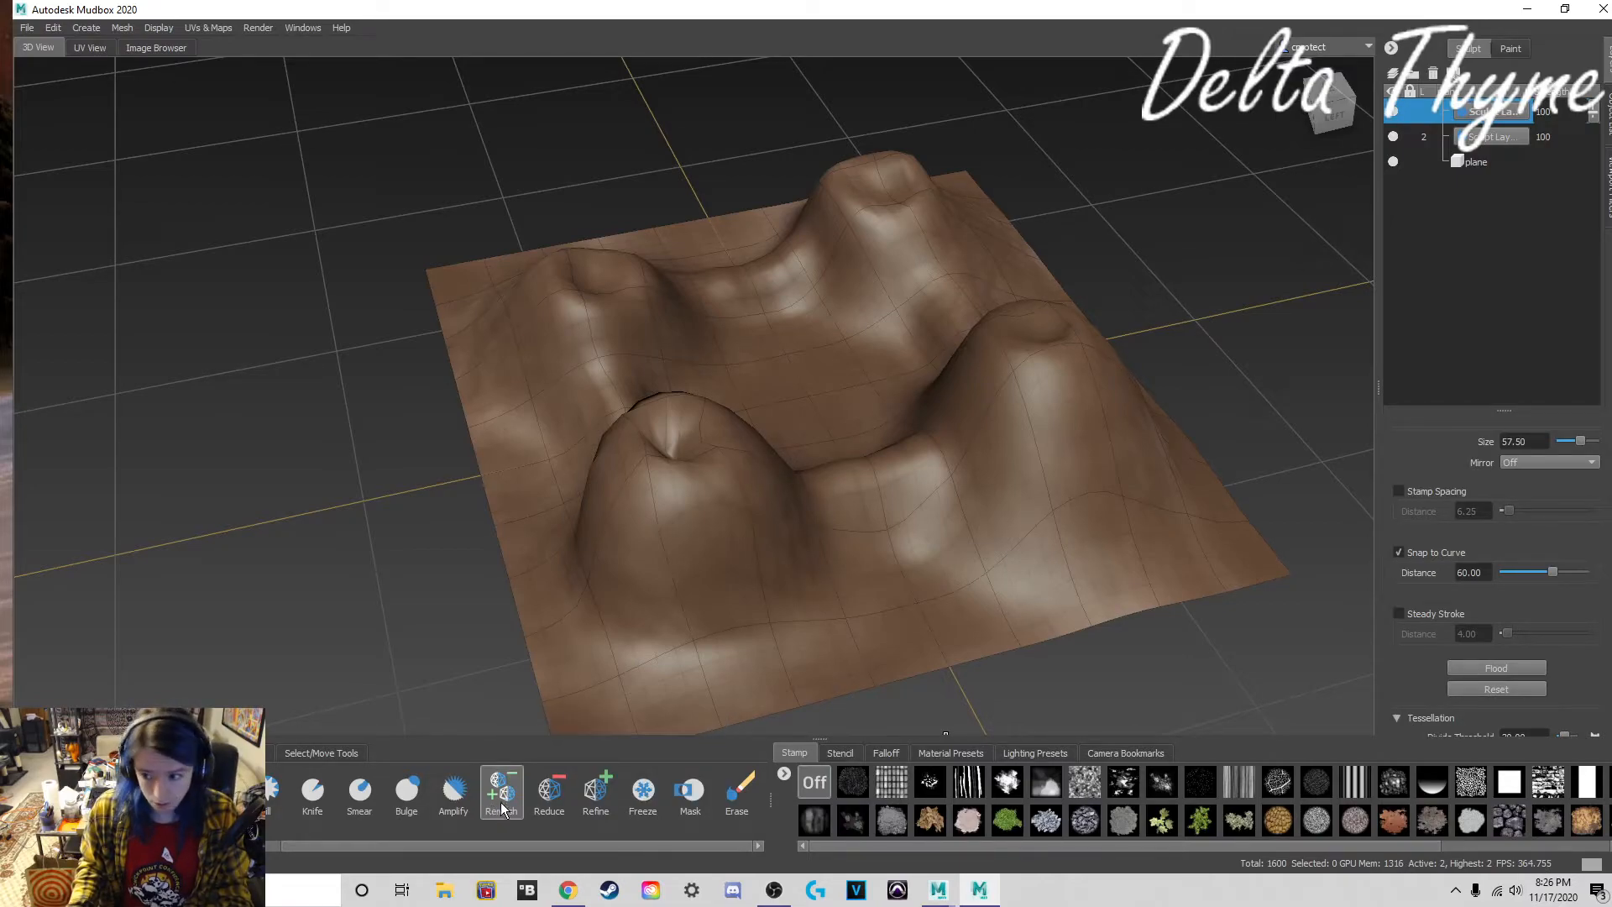
left_click(750, 534)
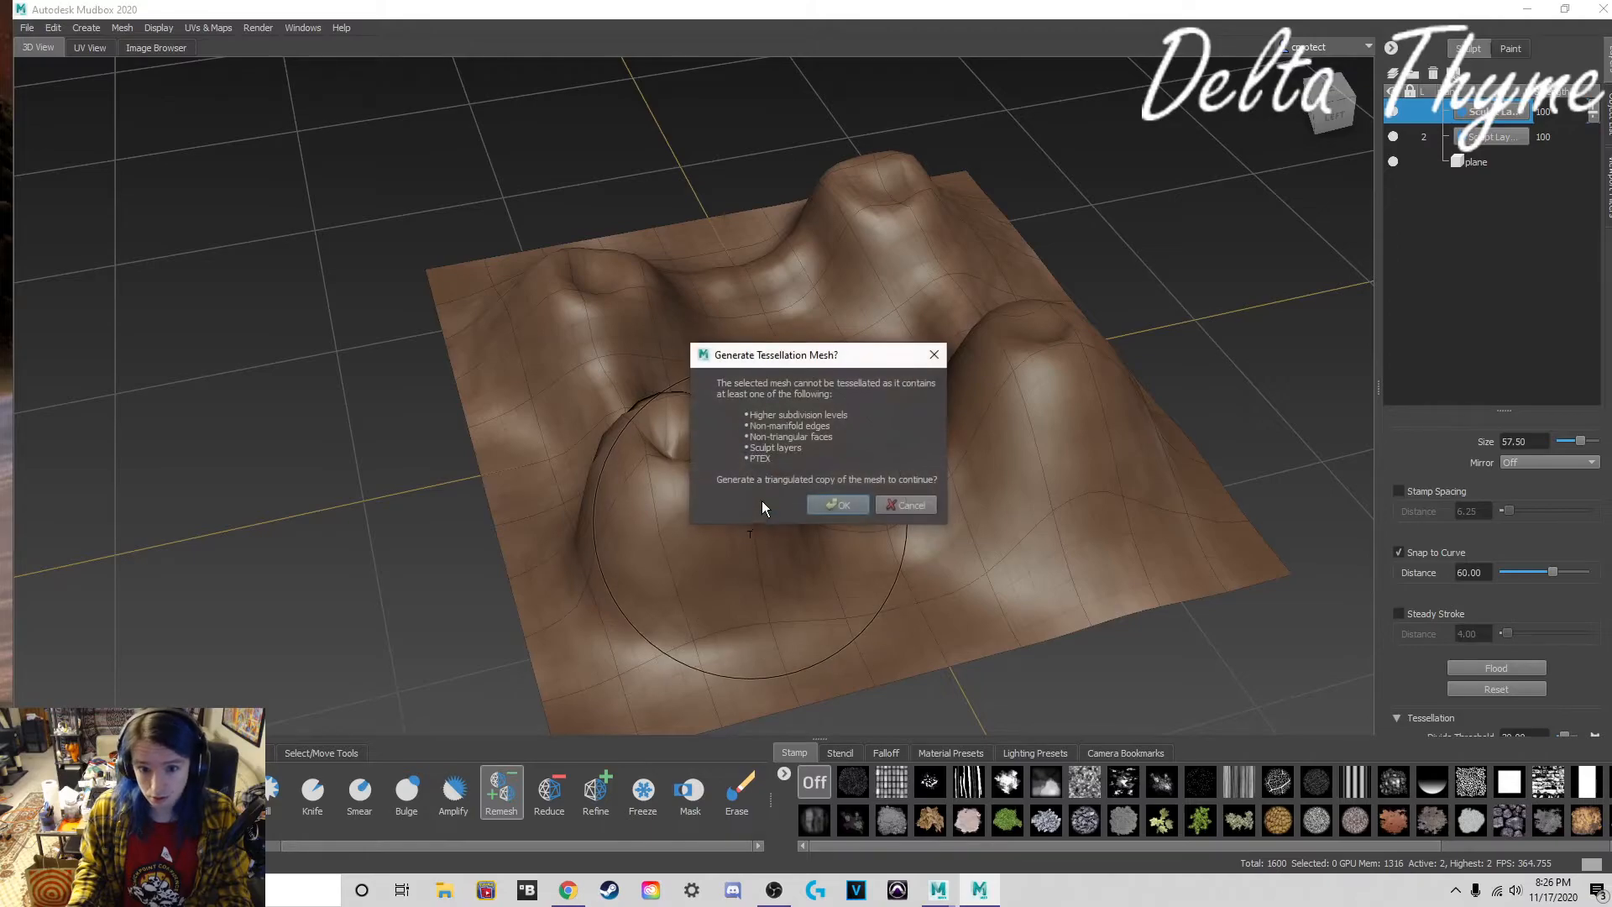
left_click(844, 504)
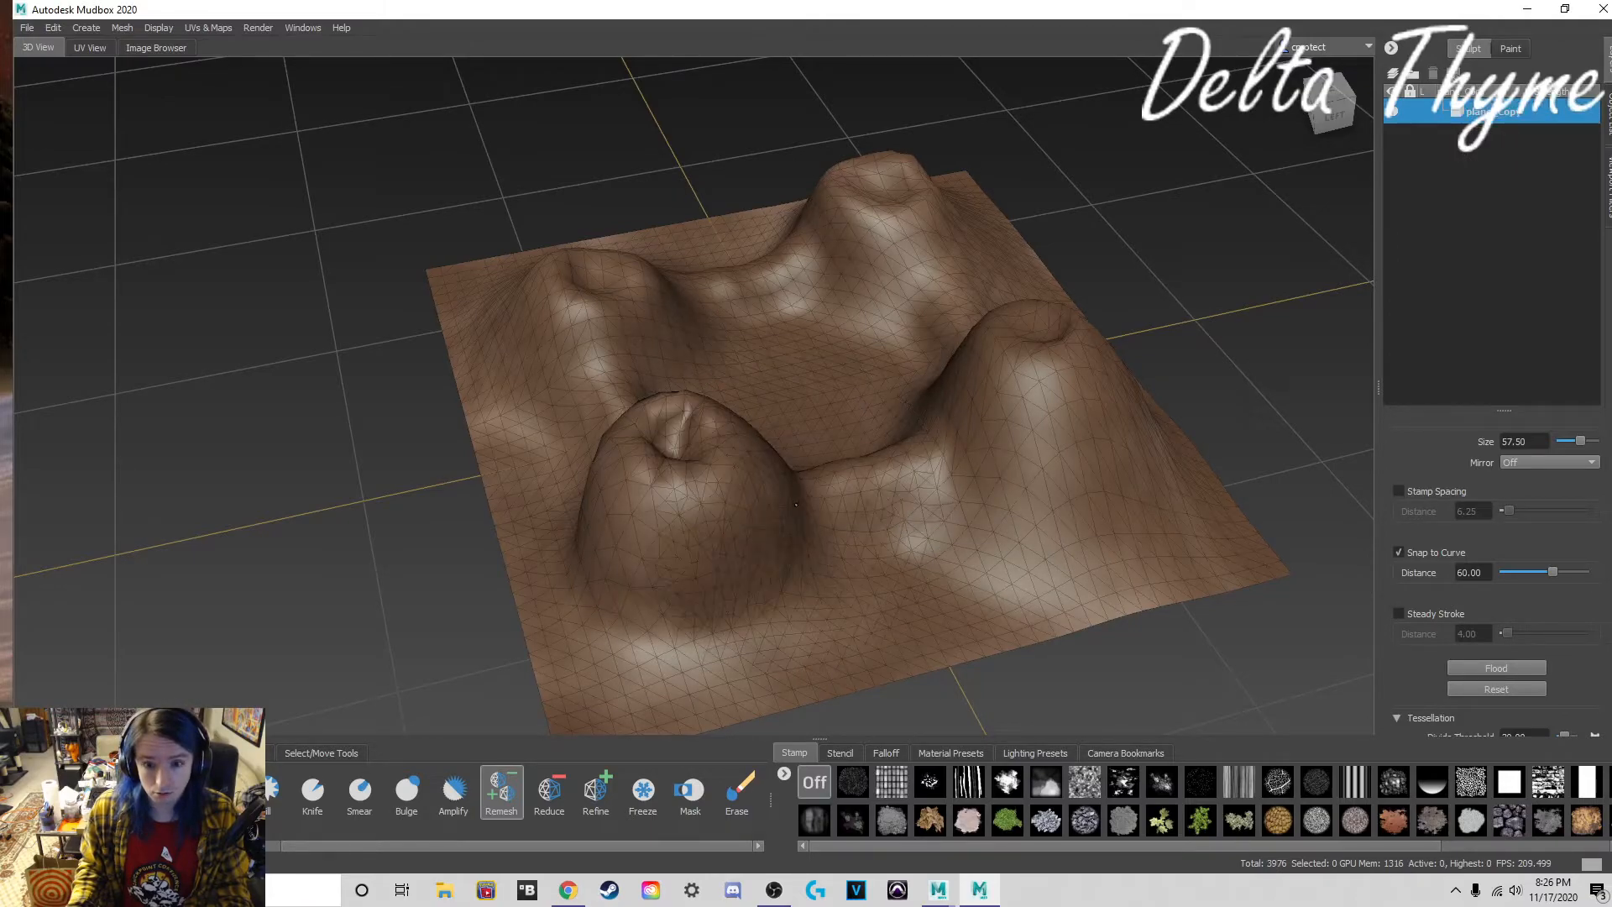
mouse_move(618, 487)
left_mouse_down()
mouse_move(600, 352)
mouse_move(848, 269)
mouse_move(1212, 550)
left_mouse_up()
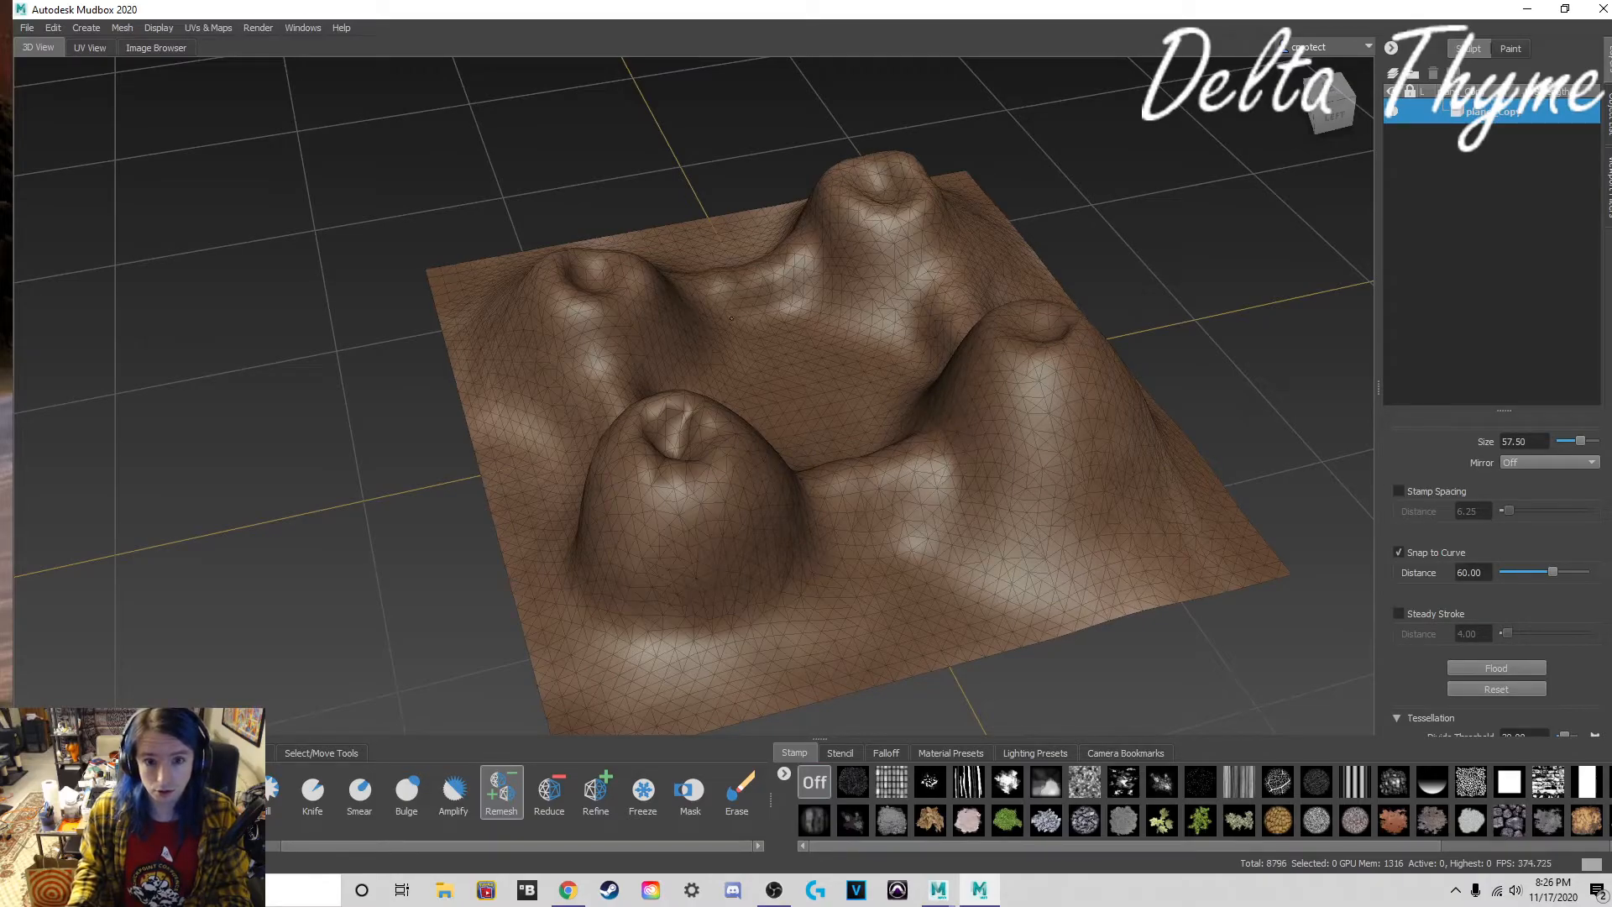
key("ctrl+z")
key("ctrl+z")
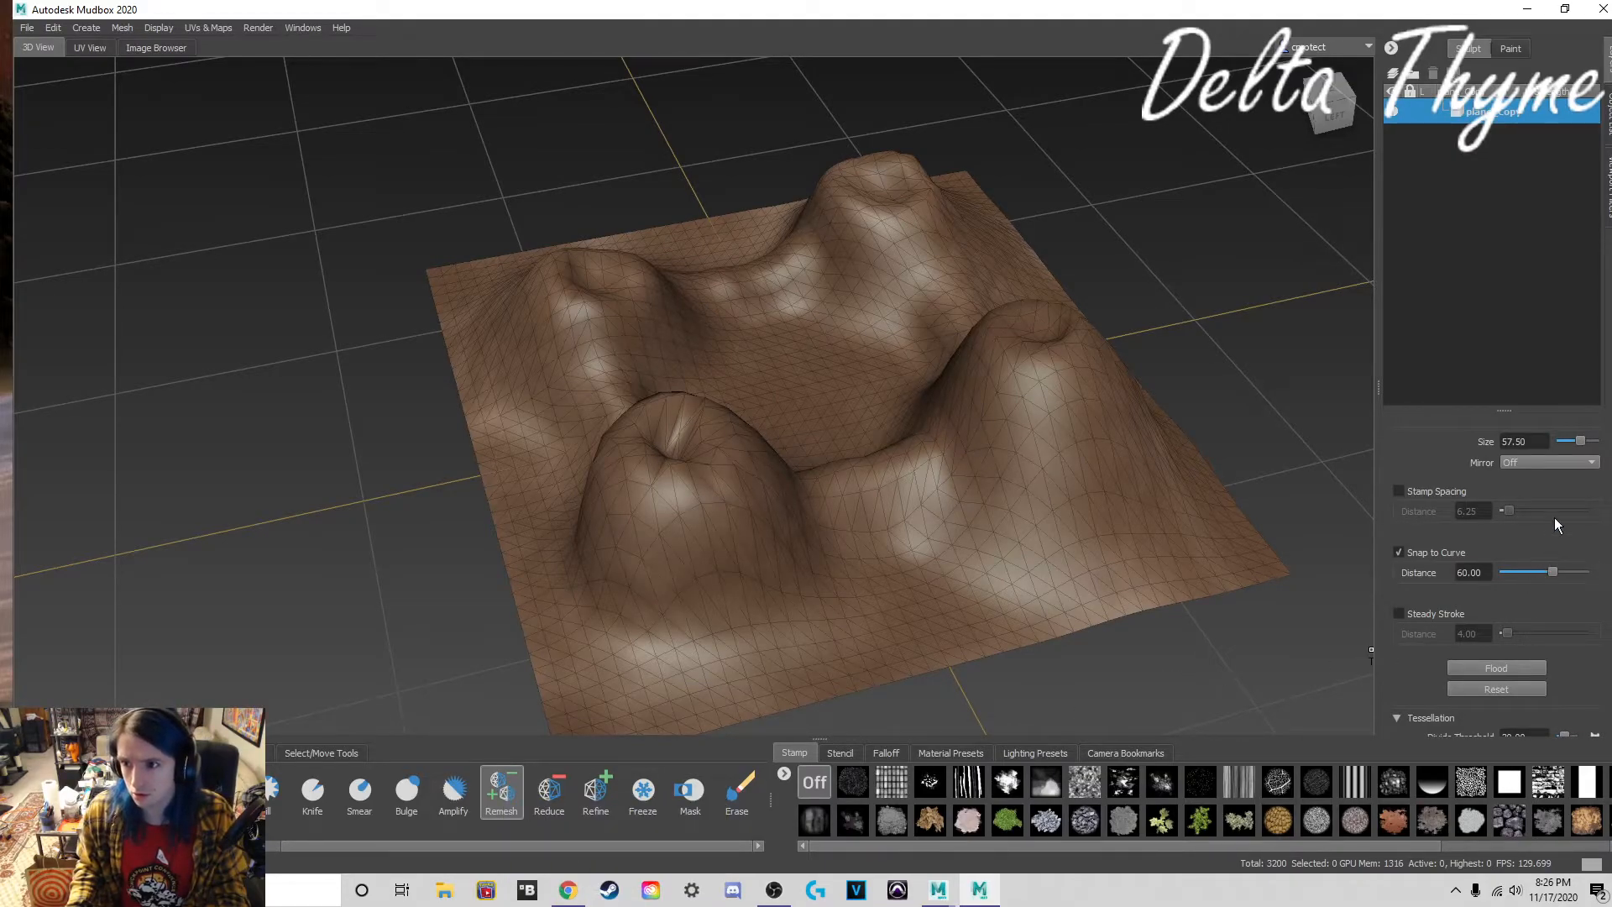
Step: Remesh the triangulated terrain copy with broad strokes over the hills, using a divide threshold of 30
scroll(1550, 529, "down", 3)
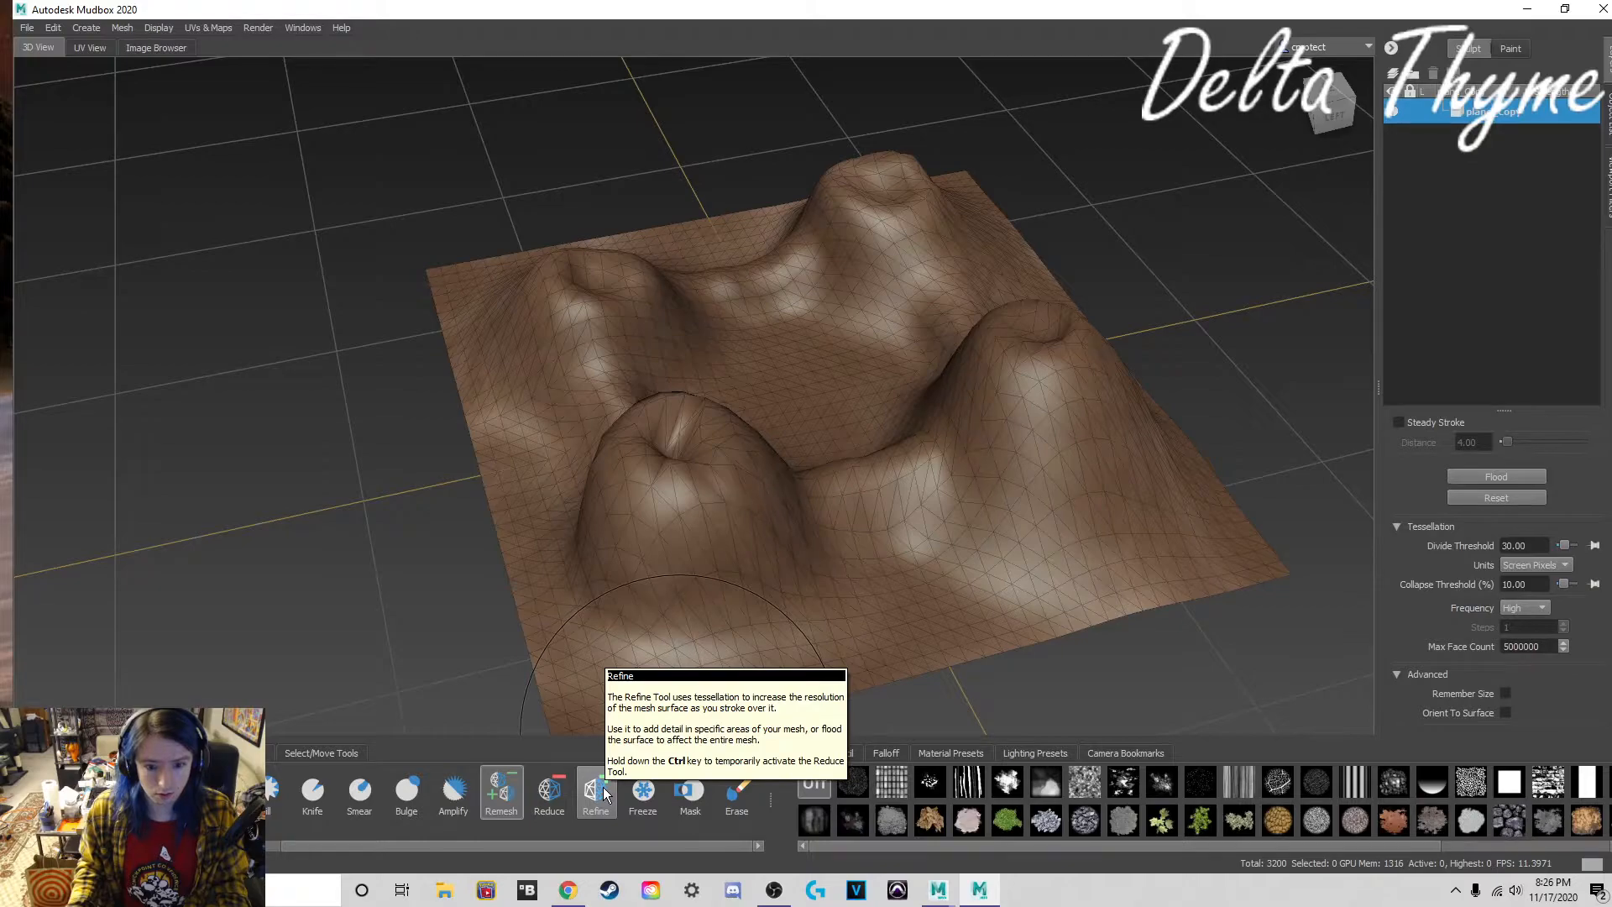
mouse_move(672, 538)
left_mouse_down()
mouse_move(877, 524)
mouse_move(1045, 317)
mouse_move(907, 197)
mouse_move(509, 301)
left_mouse_up()
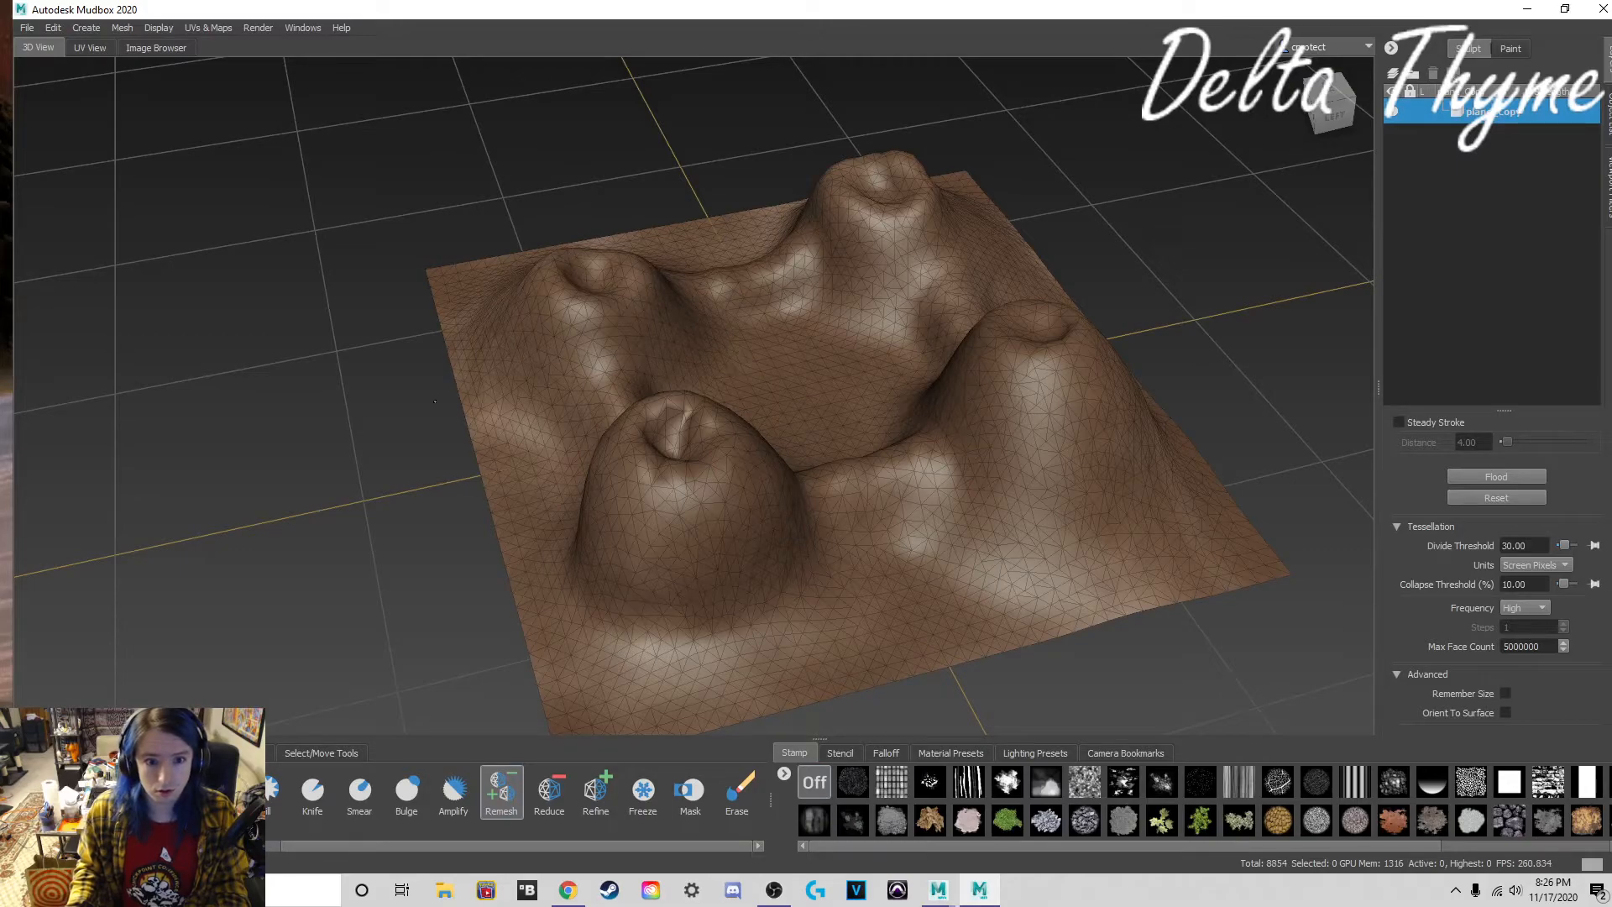
mouse_move(641, 160)
left_mouse_down()
mouse_move(1007, 336)
mouse_move(1144, 602)
left_mouse_up()
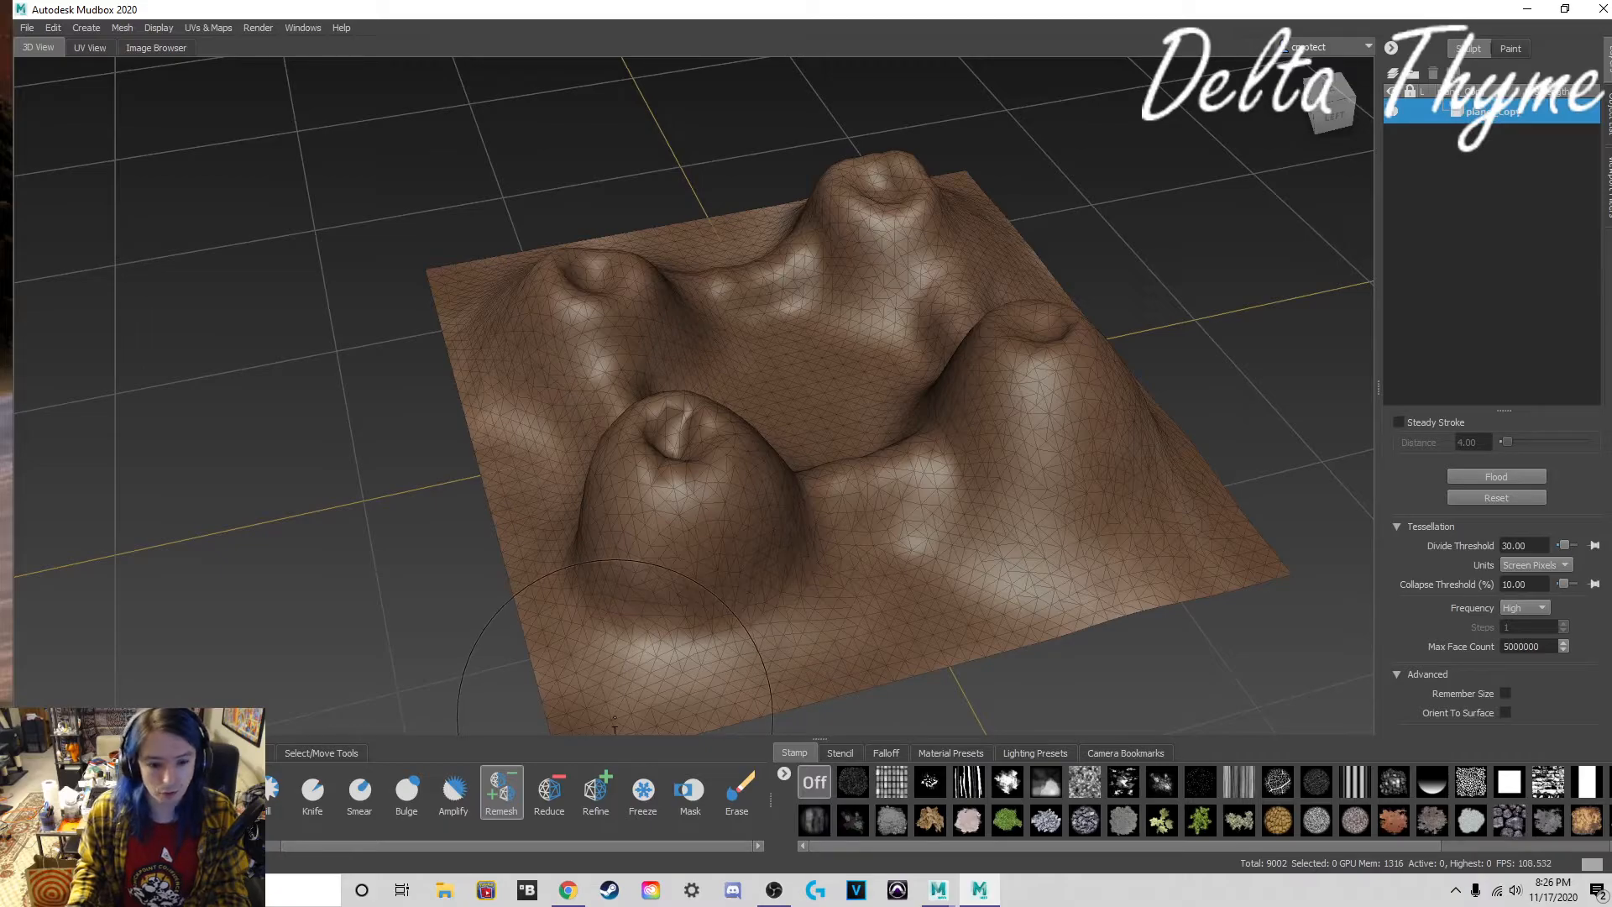
Step: Switch from remeshing to a sculpting tool and overlay the white wispy, marble-like stencil on the terrain
left_click_drag(375, 850, 143, 850)
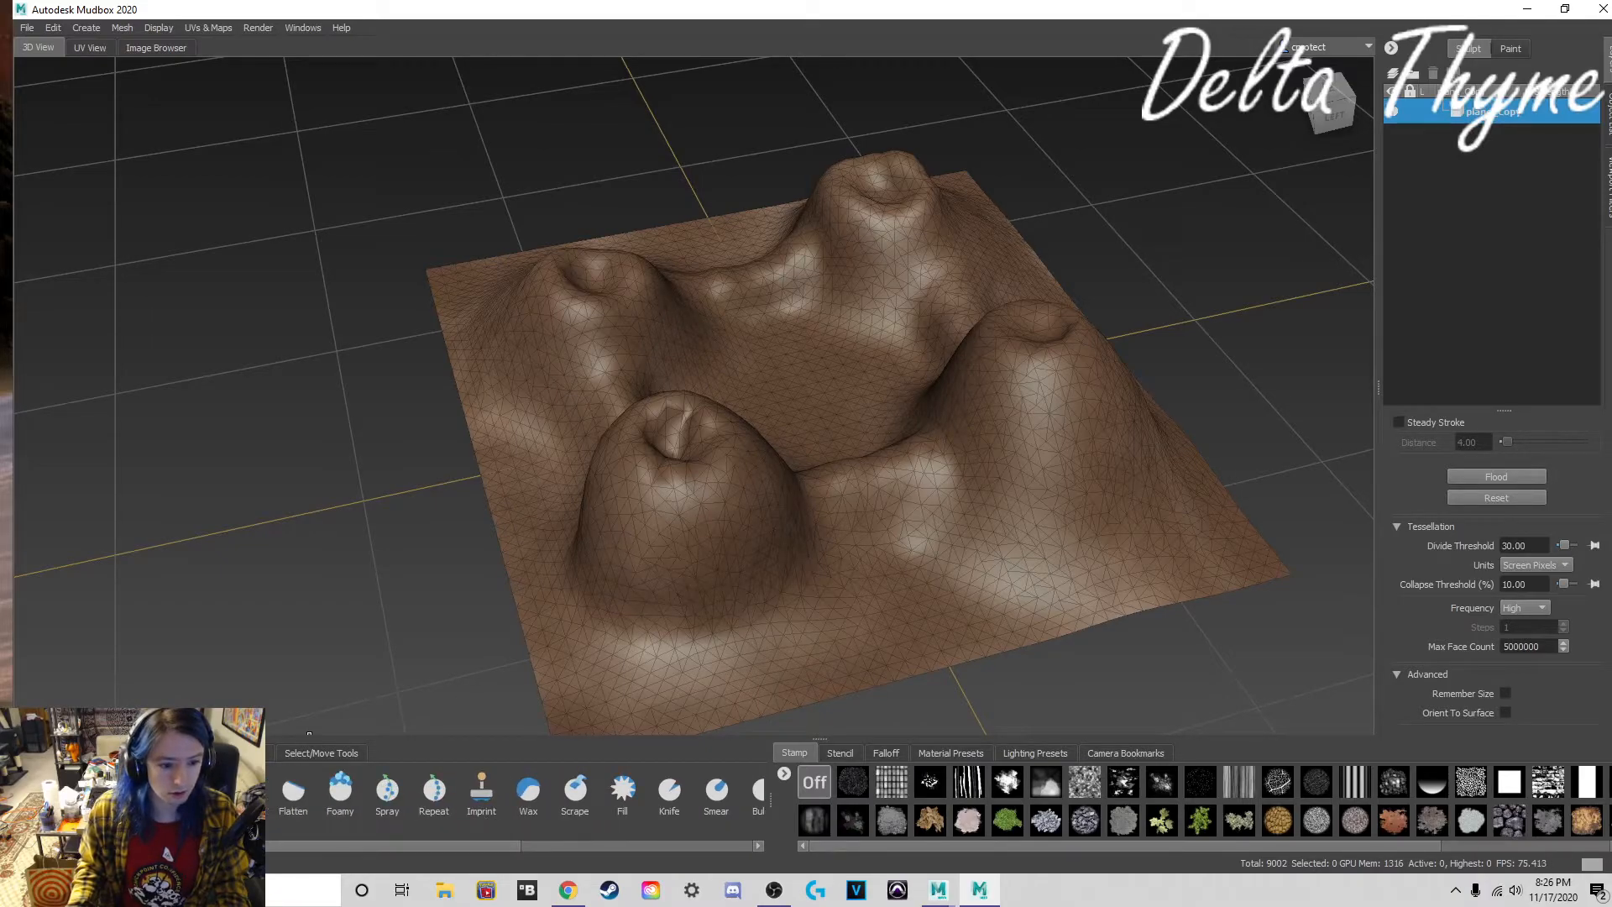
left_click(58, 792)
left_click(848, 749)
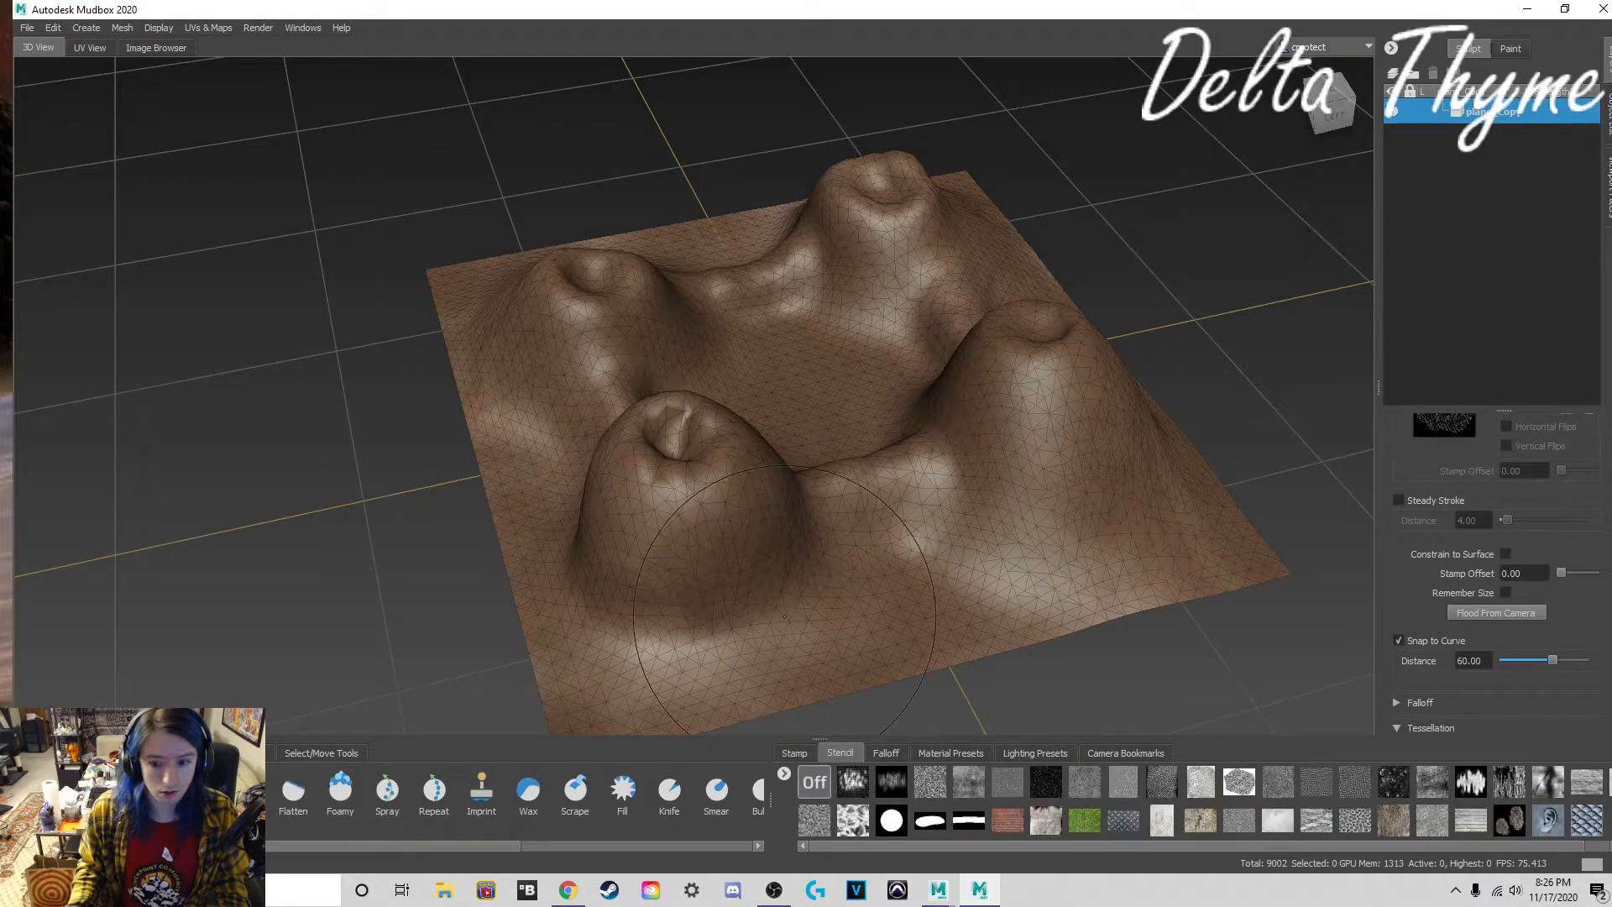
left_click(854, 816)
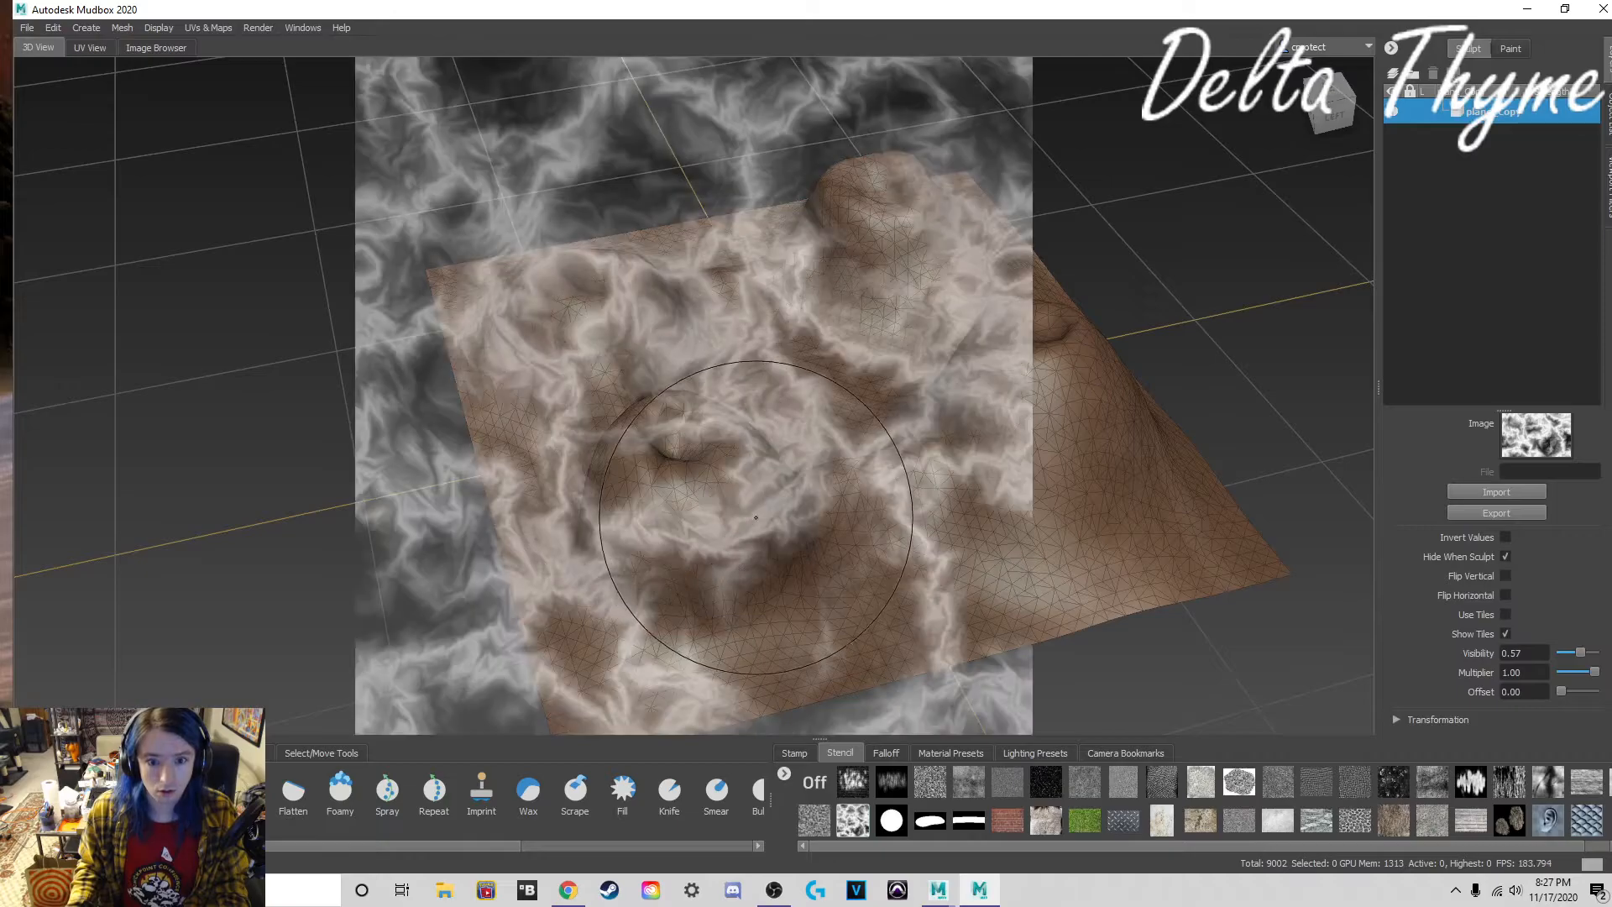
Step: Undo the remeshed copy and add a new sculpt layer to the plane, with the stencil off
key("ctrl+z")
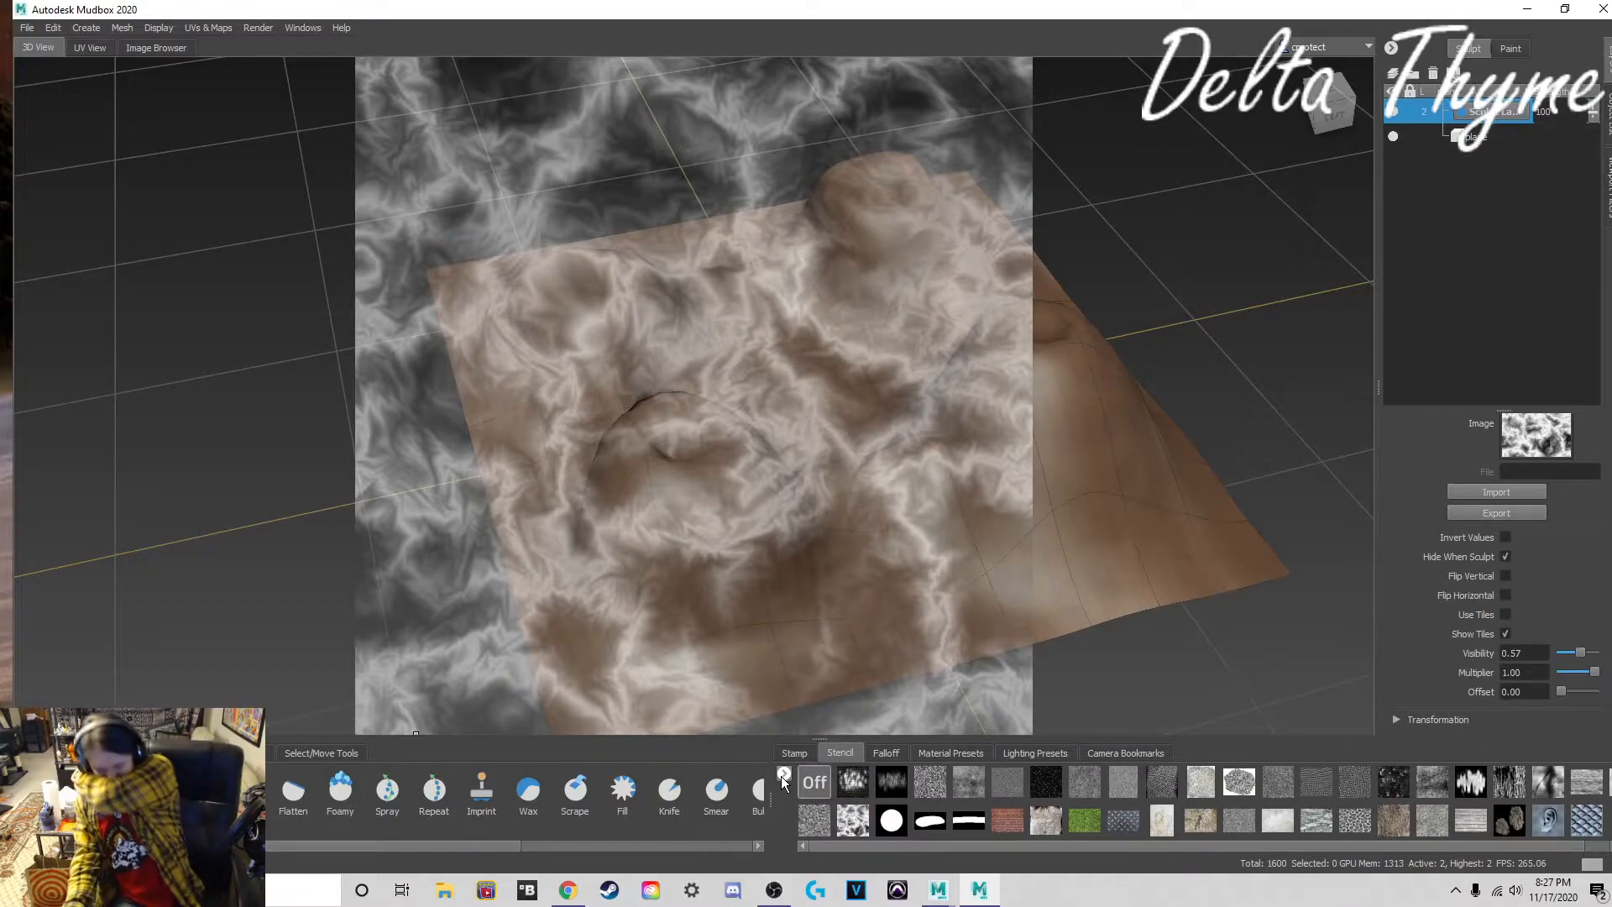
left_click(824, 793)
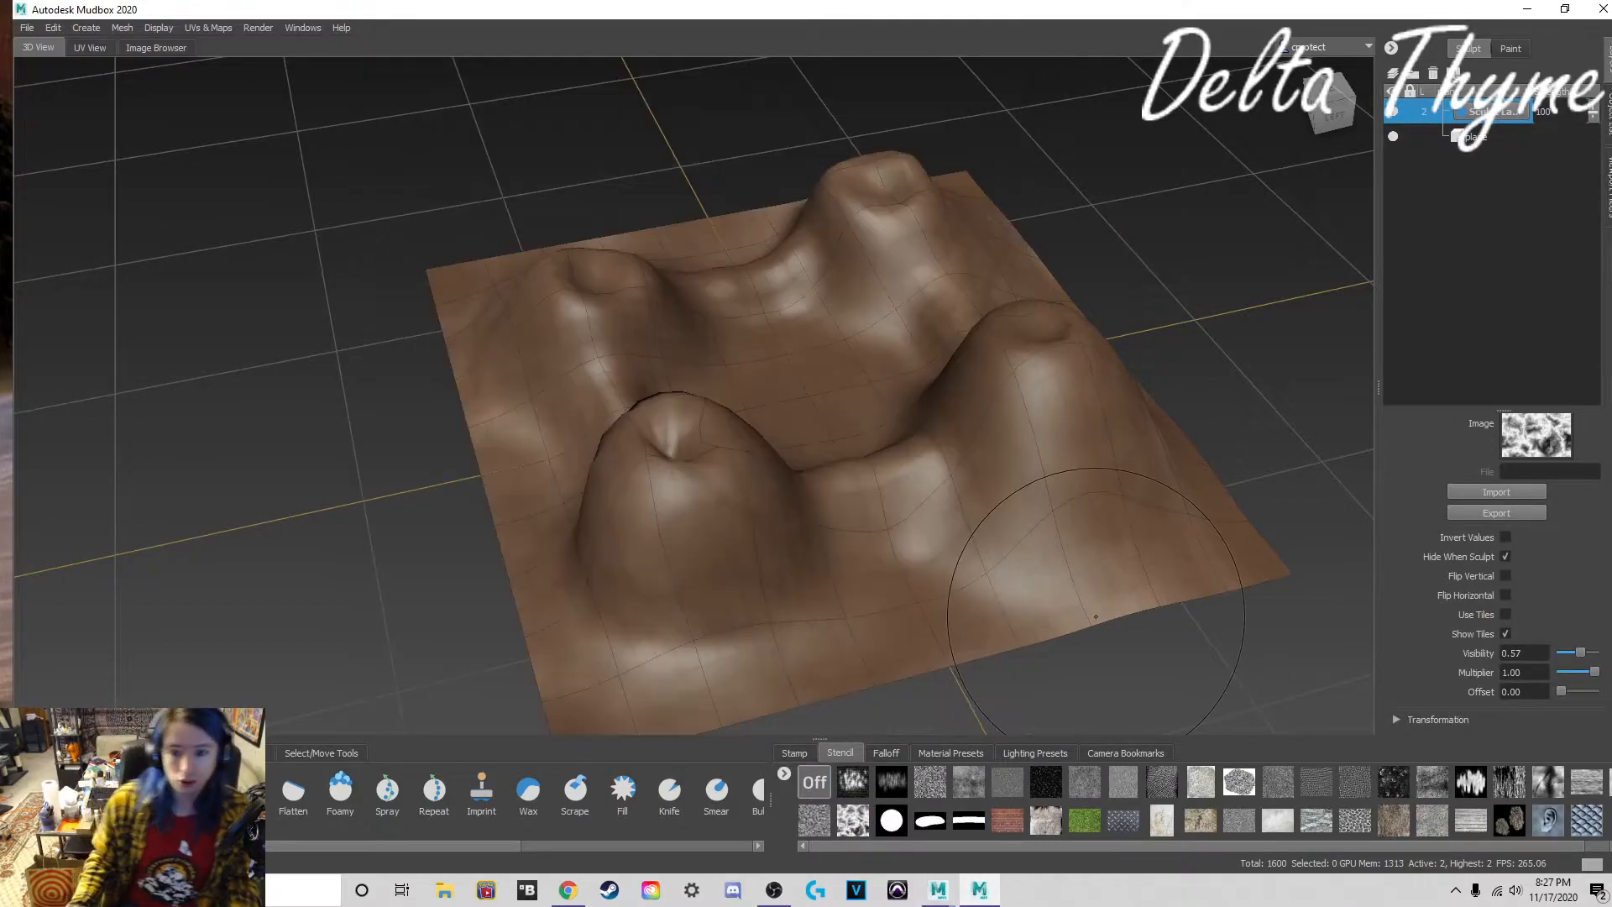
left_click(1390, 72)
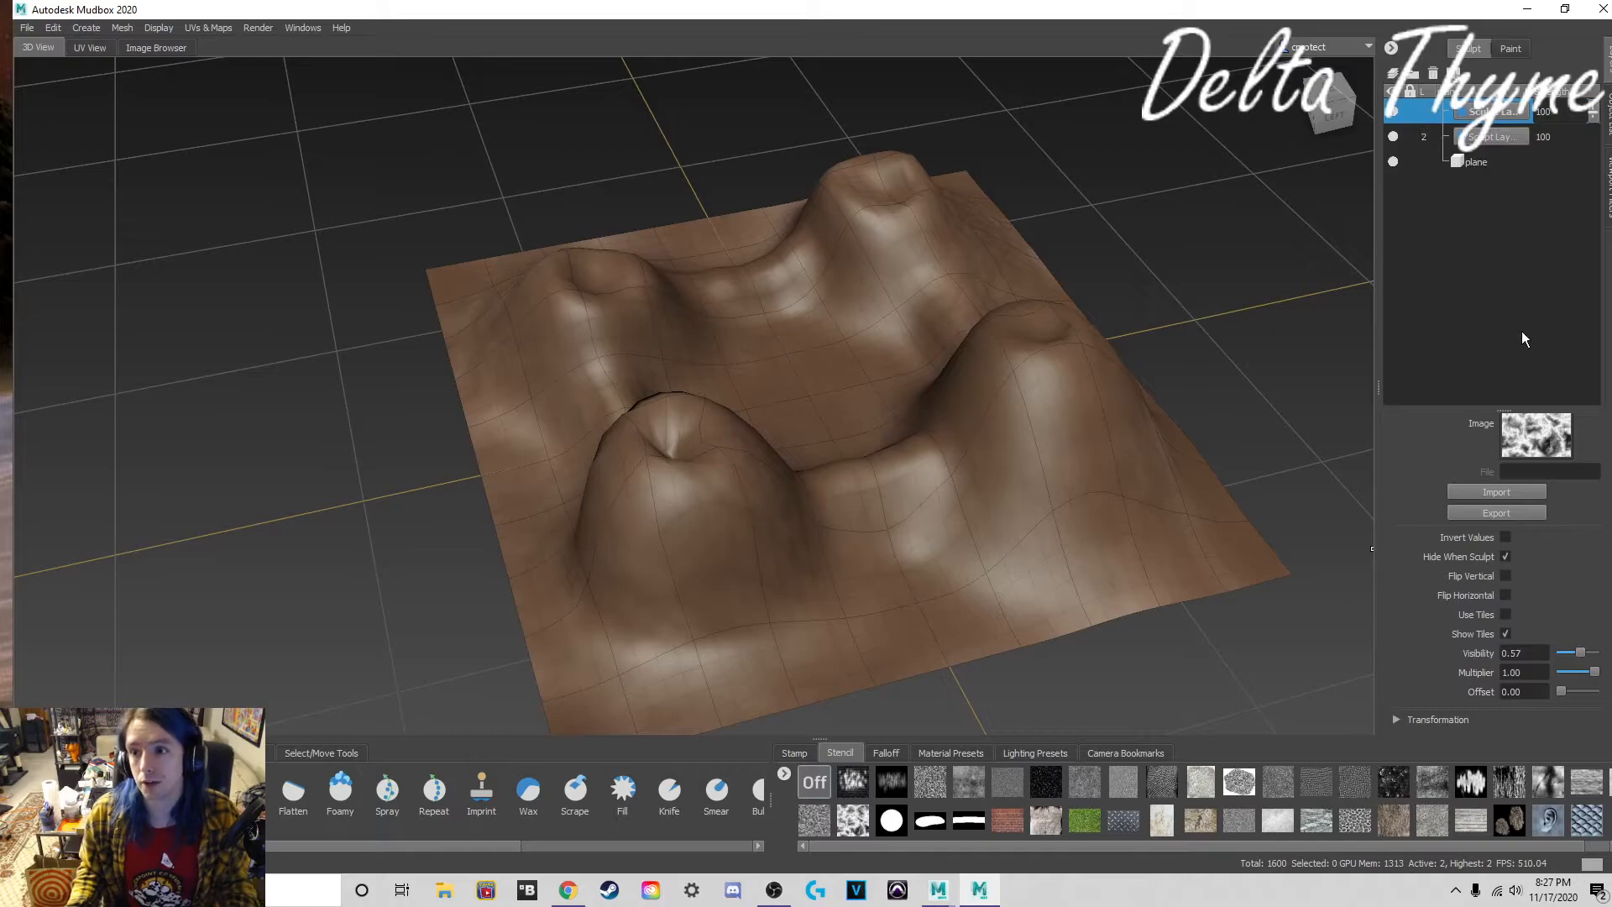
Step: Try sculpting across the hills through the diamond-plate stencil, and turn the stencil off
left_click(1123, 821)
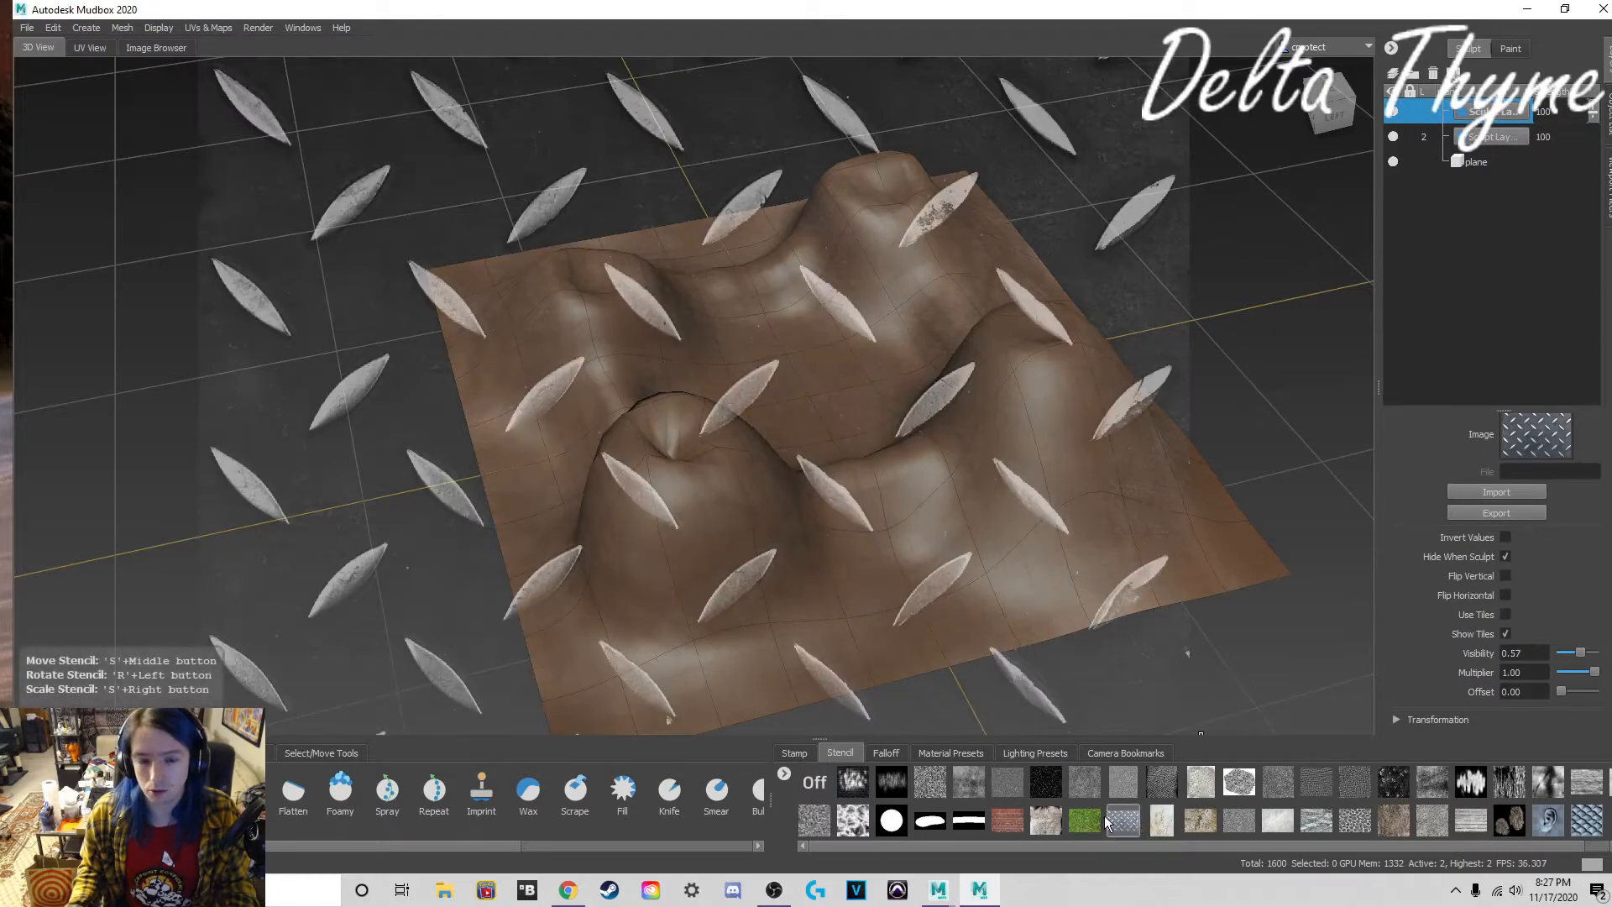
mouse_move(789, 537)
left_mouse_down()
mouse_move(689, 462)
mouse_move(882, 336)
mouse_move(874, 185)
mouse_move(652, 318)
left_mouse_up()
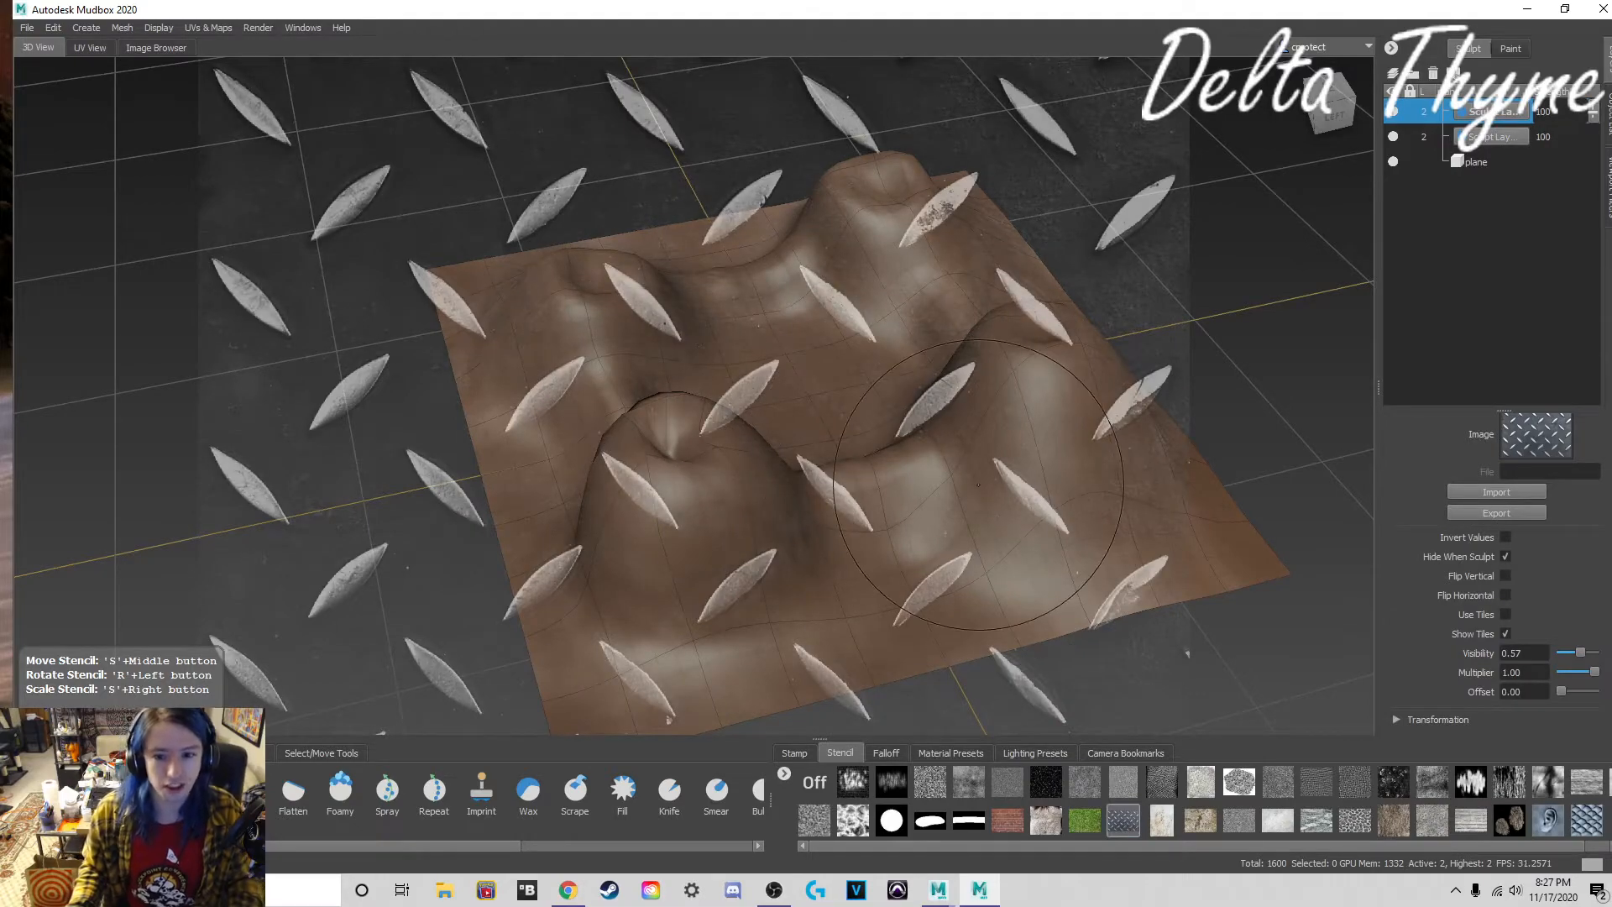
scroll(987, 494, "down", 3)
left_click(813, 782)
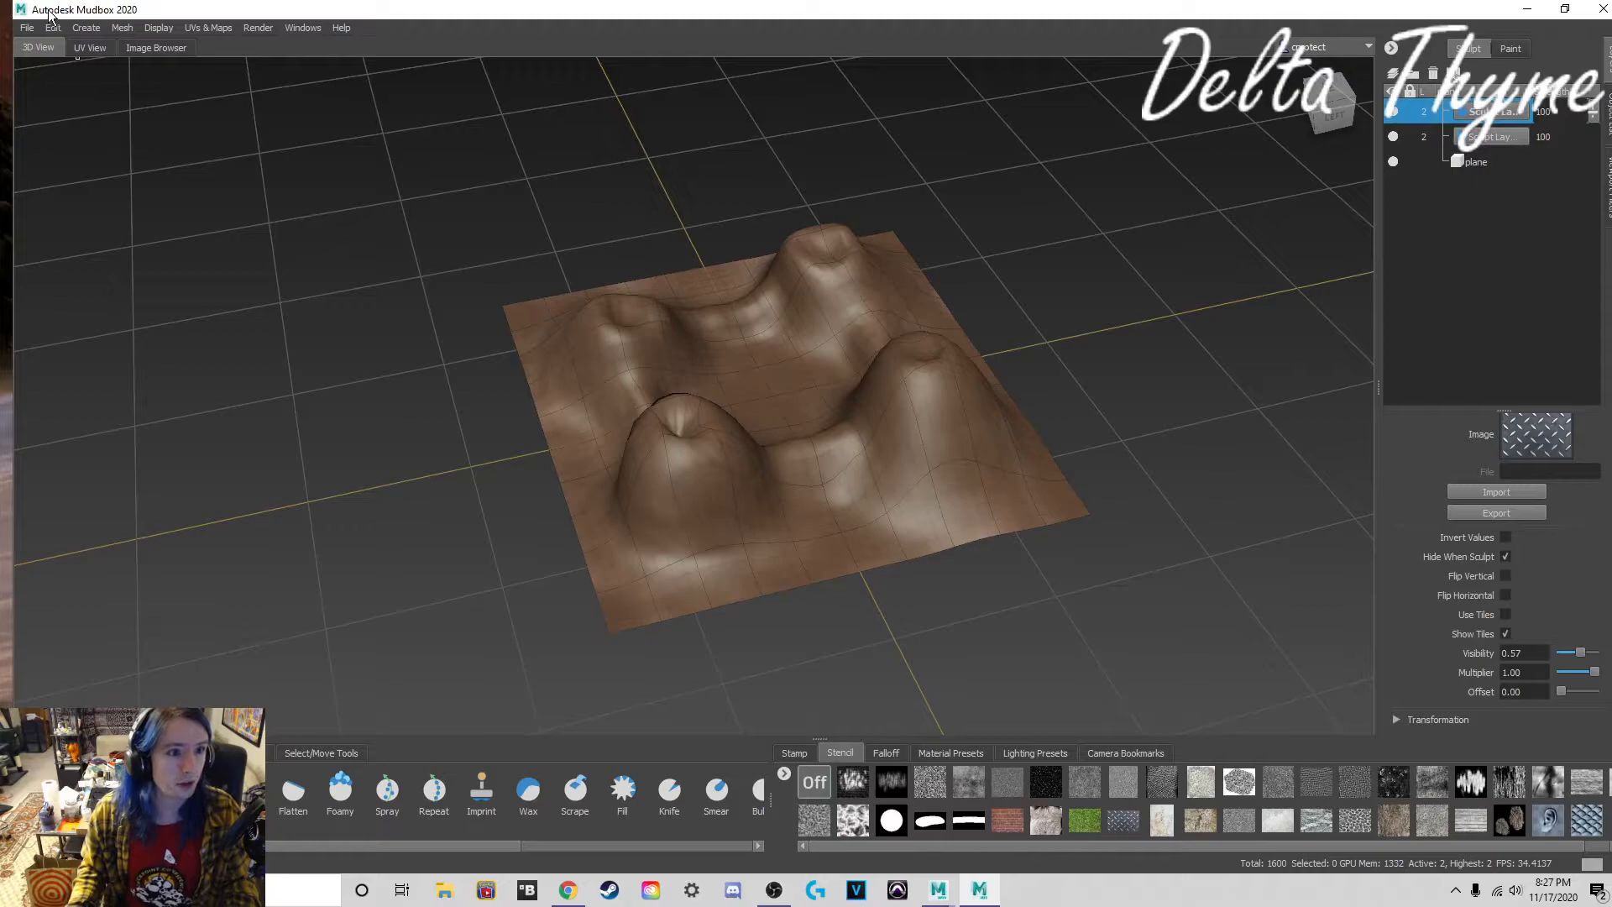
Step: Create a new plane mesh in the scene
left_click(87, 27)
mouse_move(105, 46)
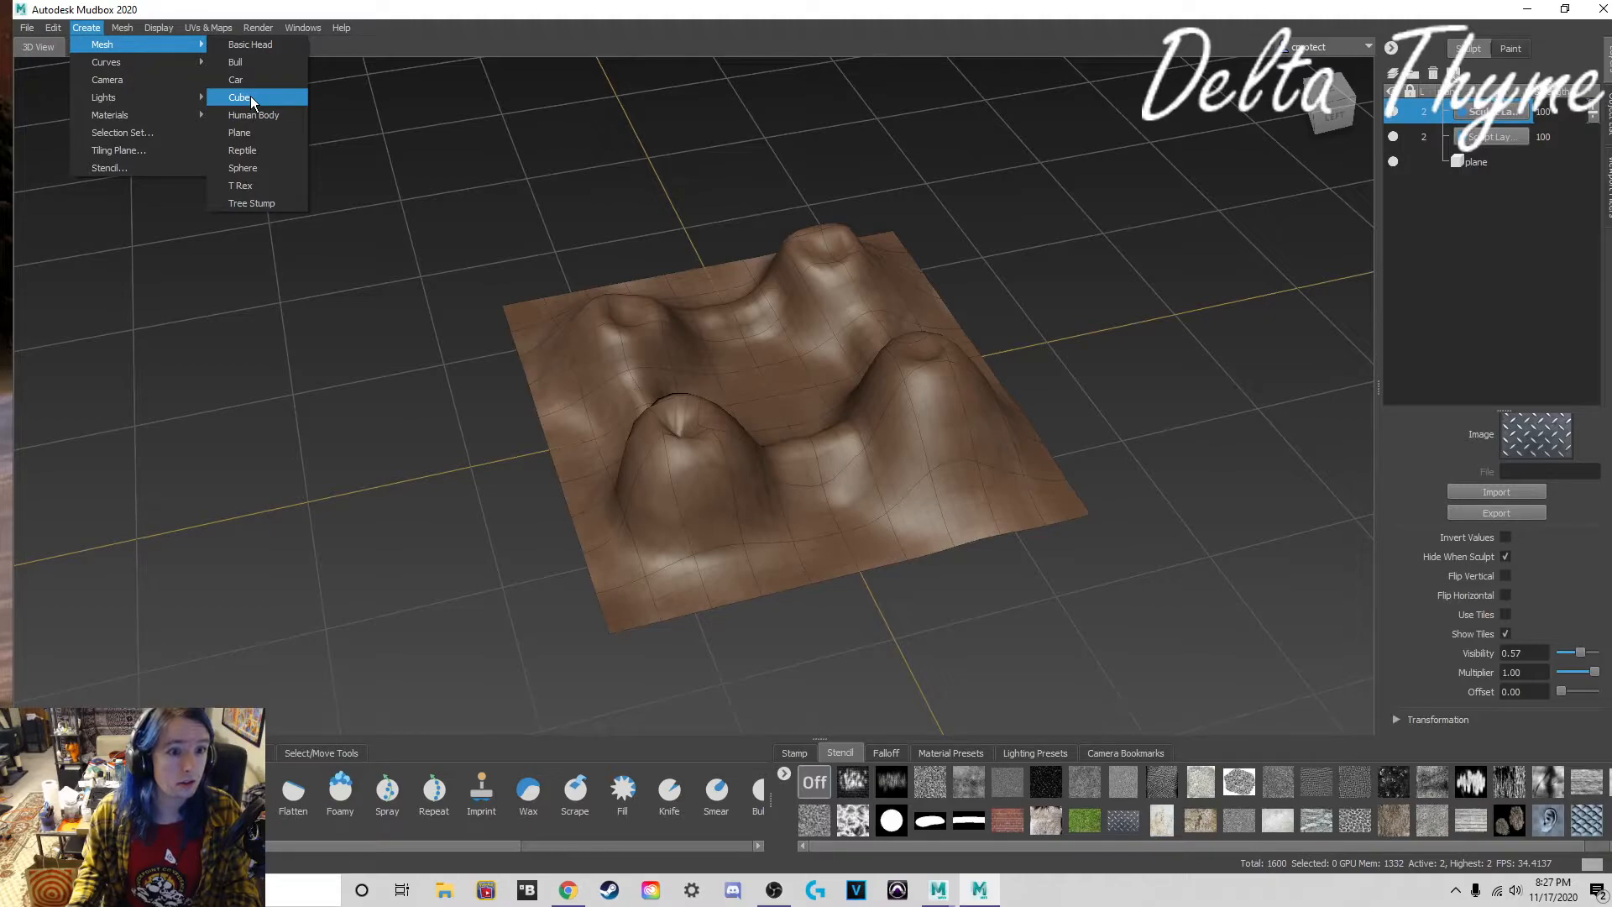
left_click(252, 133)
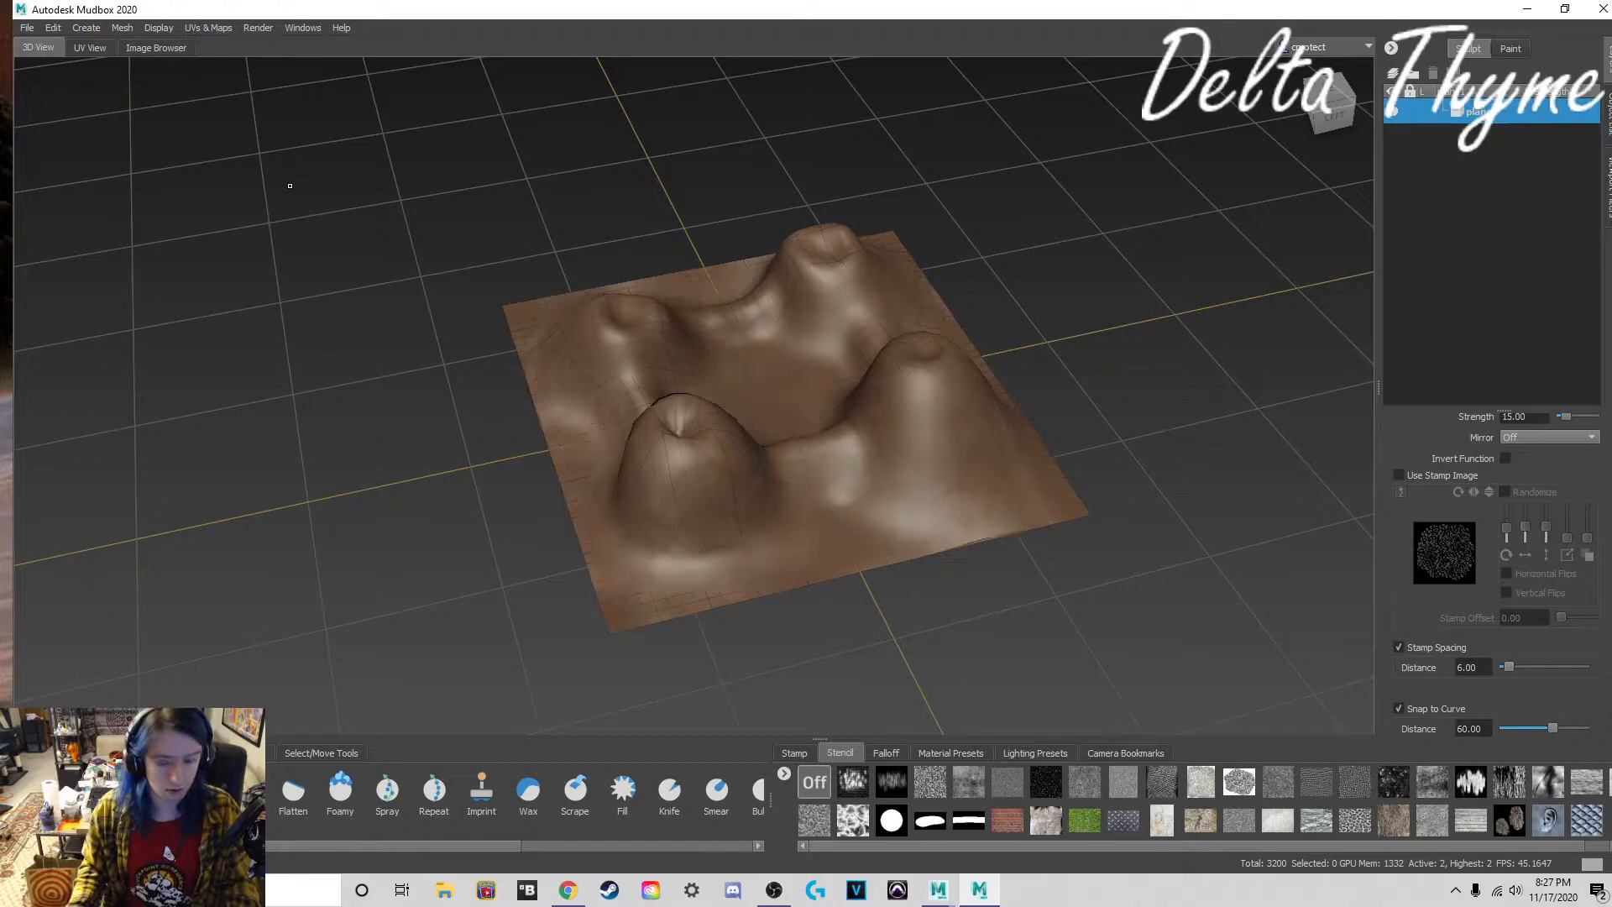
Step: Select the hilly terrain and move it aside so that it no longer overlaps the new flat plane
right_click(774, 380)
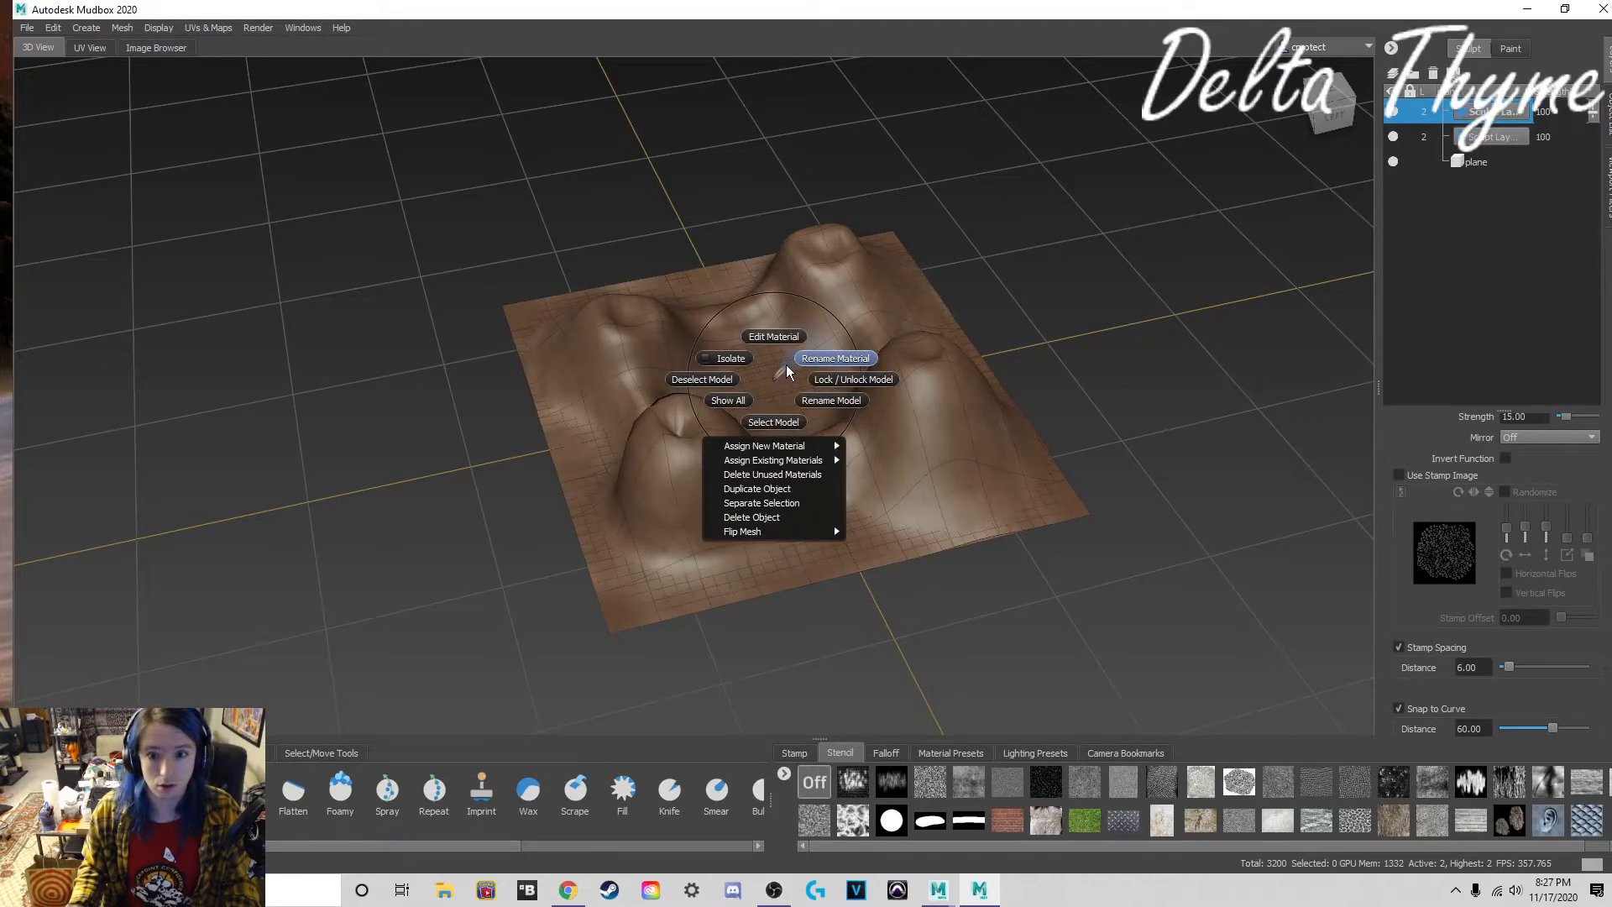
left_click(773, 422)
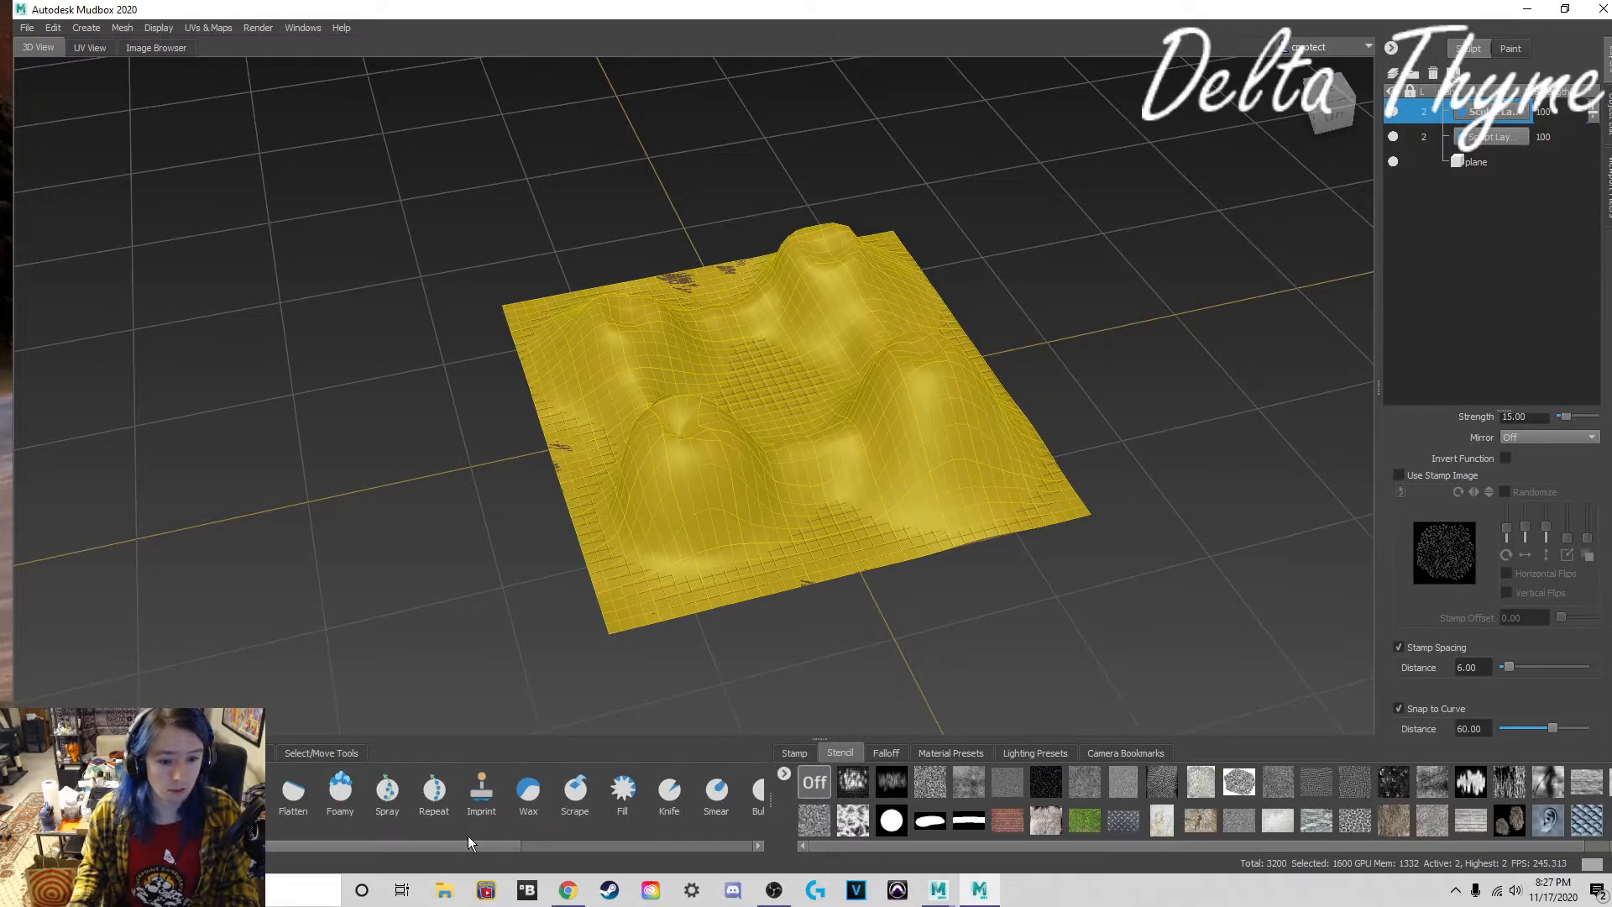
left_click(302, 754)
left_click(275, 793)
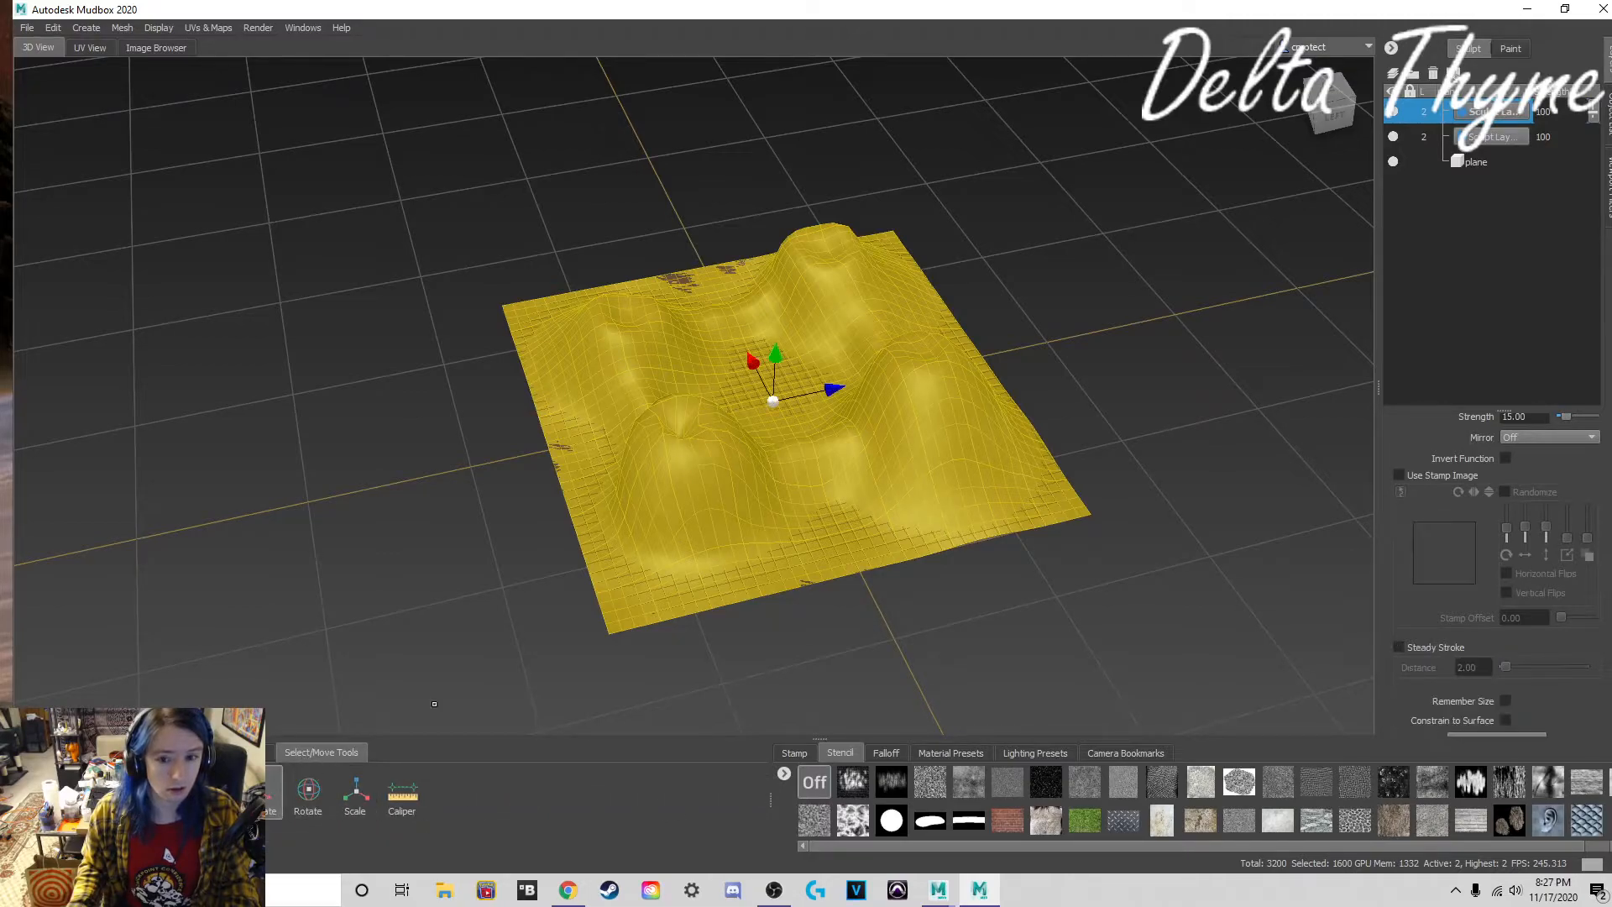
left_click_drag(779, 357, 306, 460)
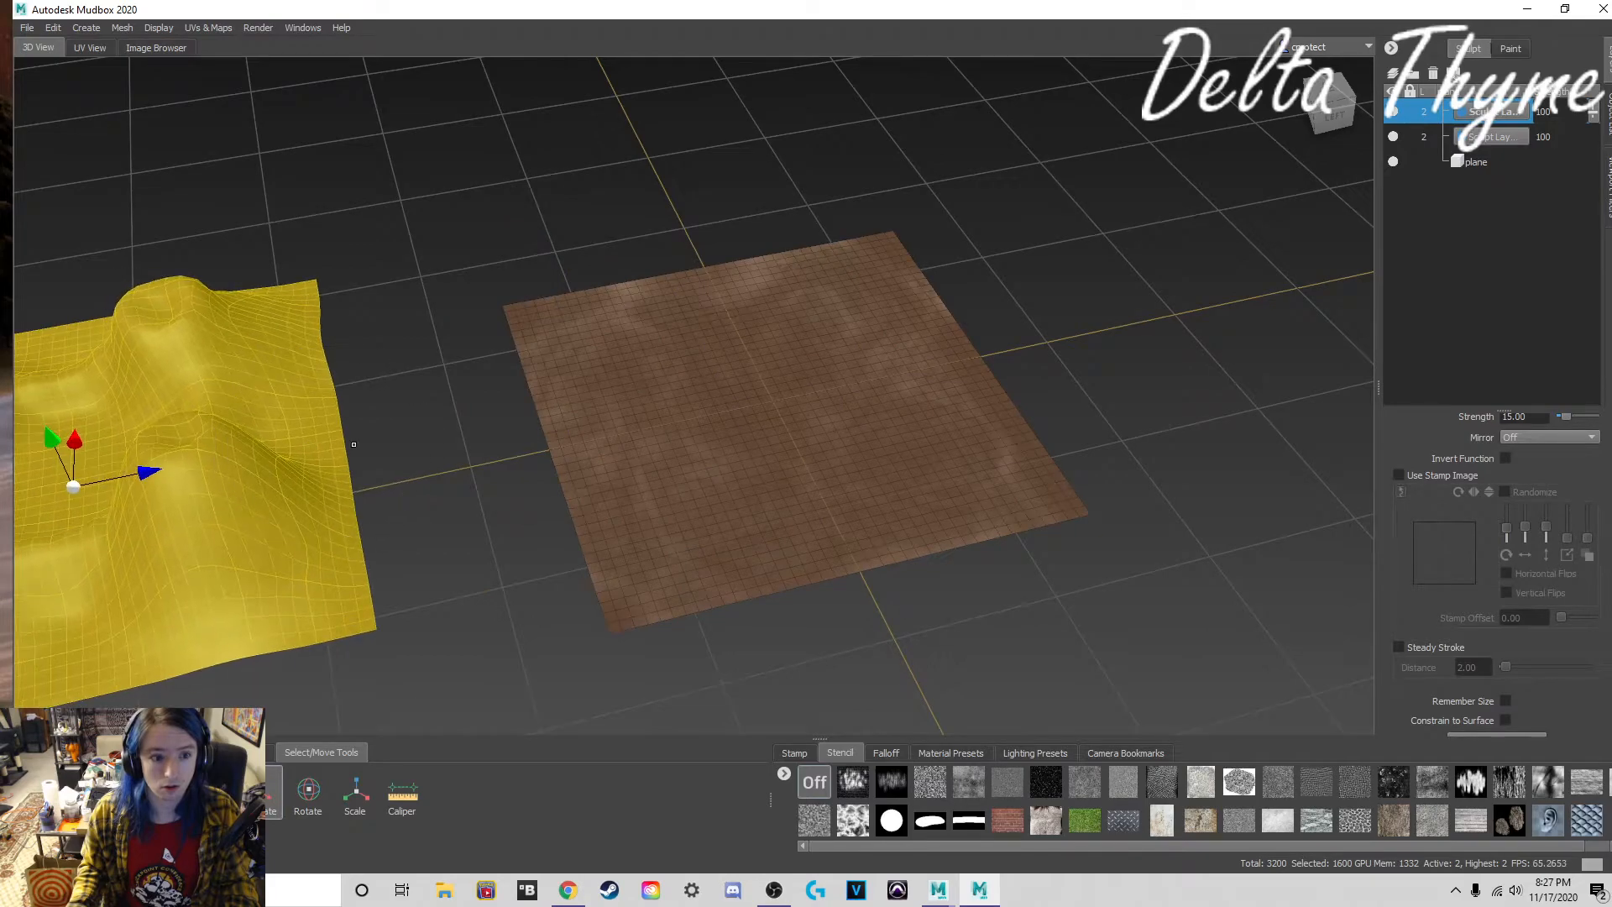
Step: Bring up the object list and select the flat plane1 to view its properties
right_click_drag(734, 410, 740, 458)
right_click_drag(252, 468, 186, 470)
right_click_drag(799, 447, 737, 450)
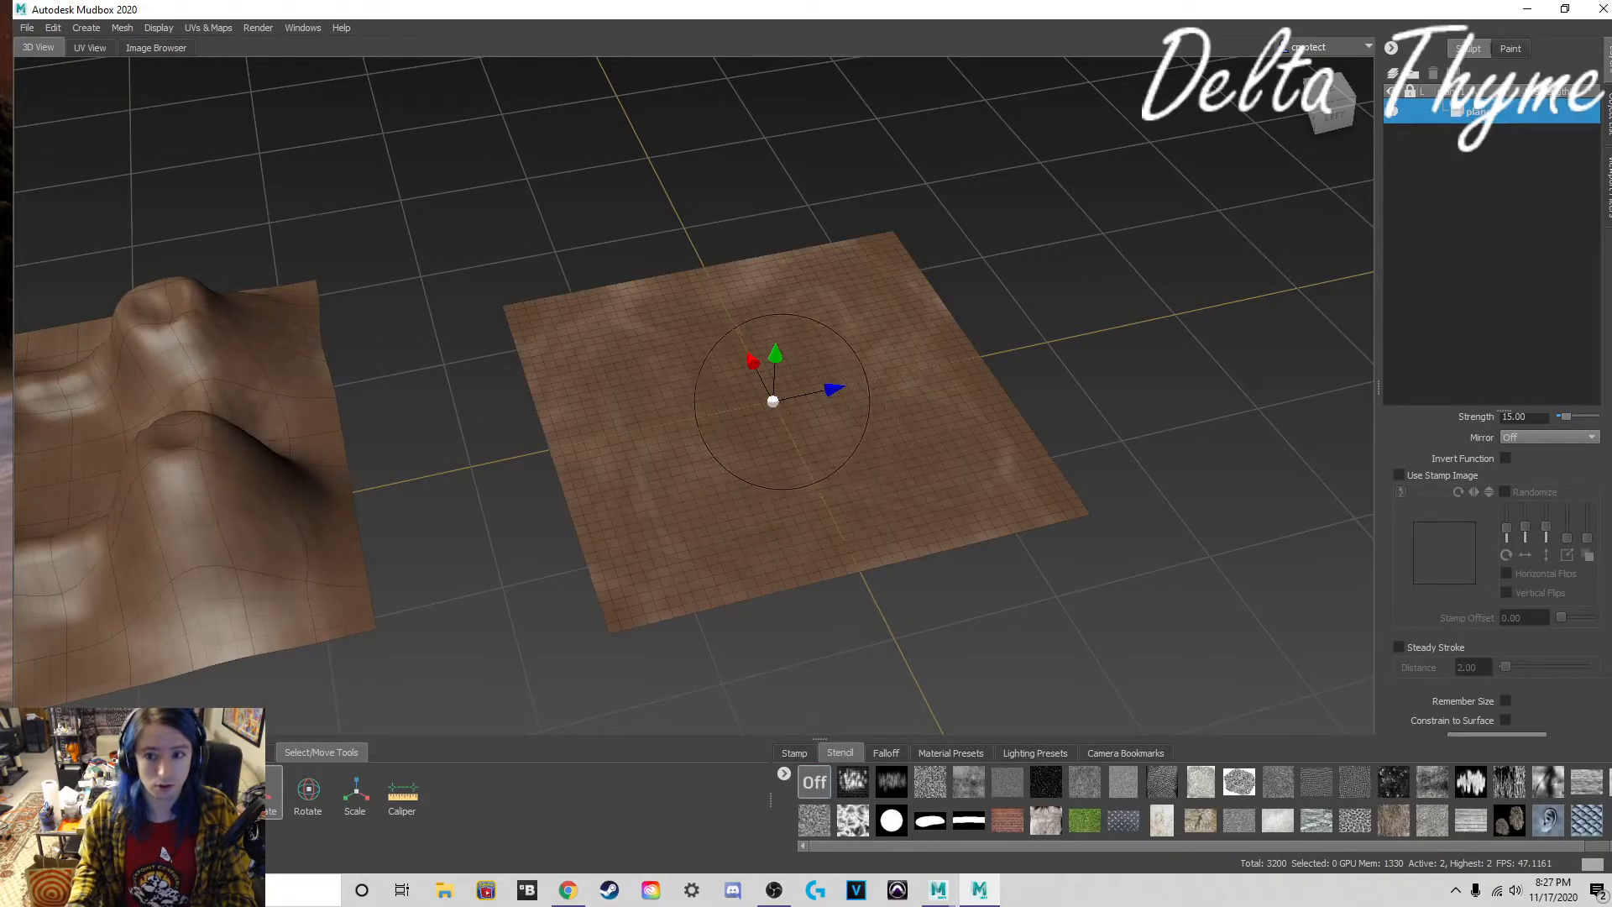
right_click(1535, 111)
left_click(1513, 124)
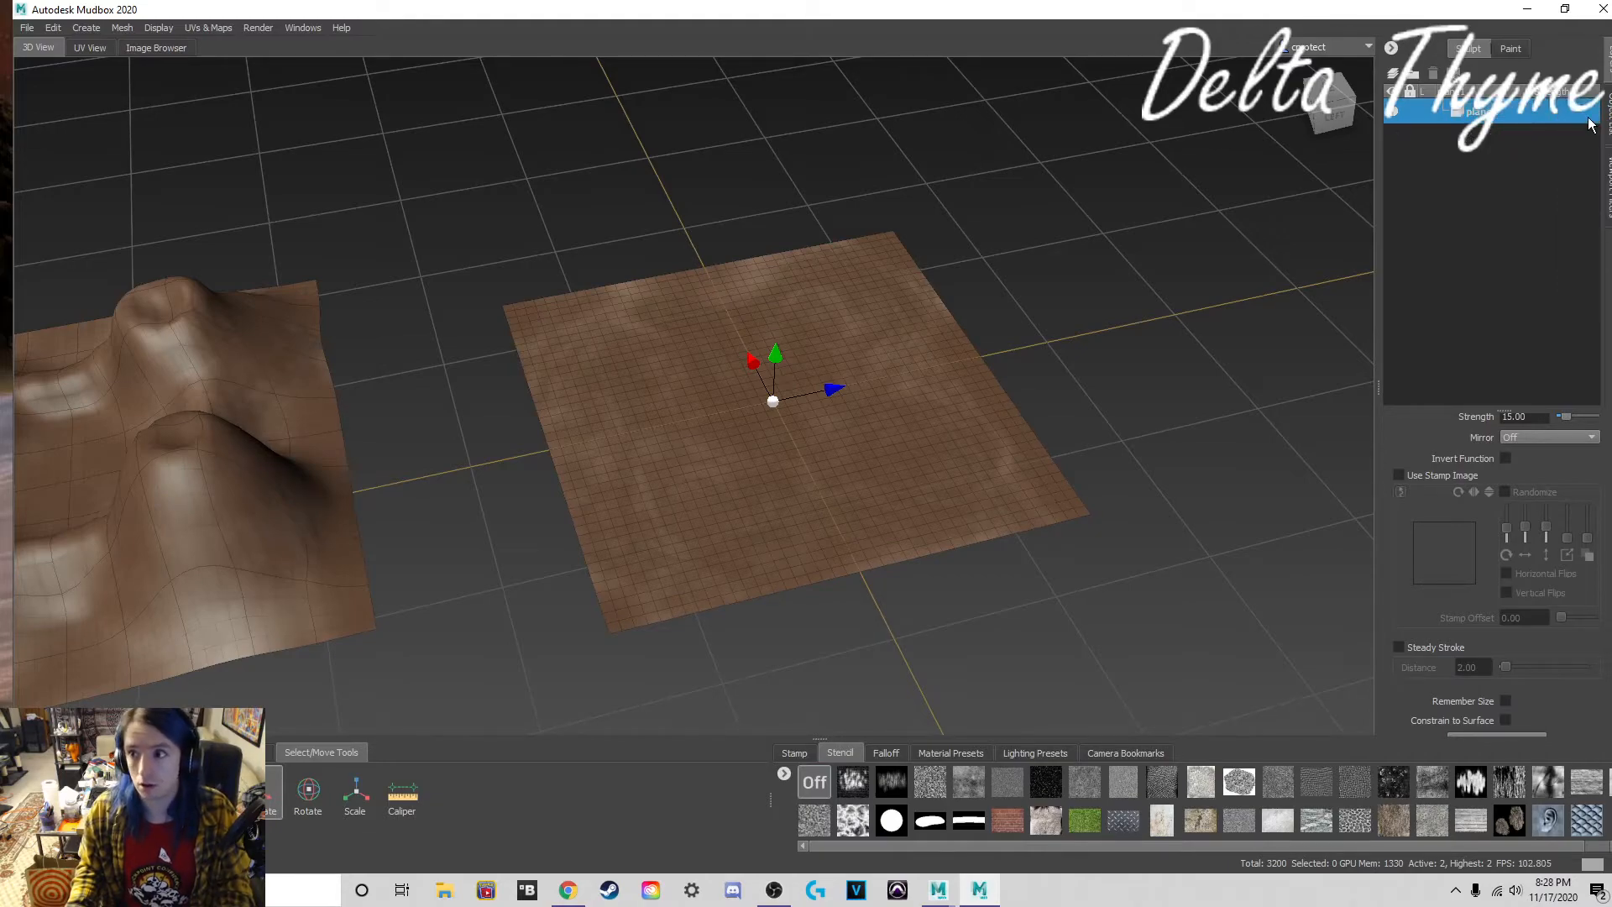
left_click(1607, 114)
left_click(1484, 301)
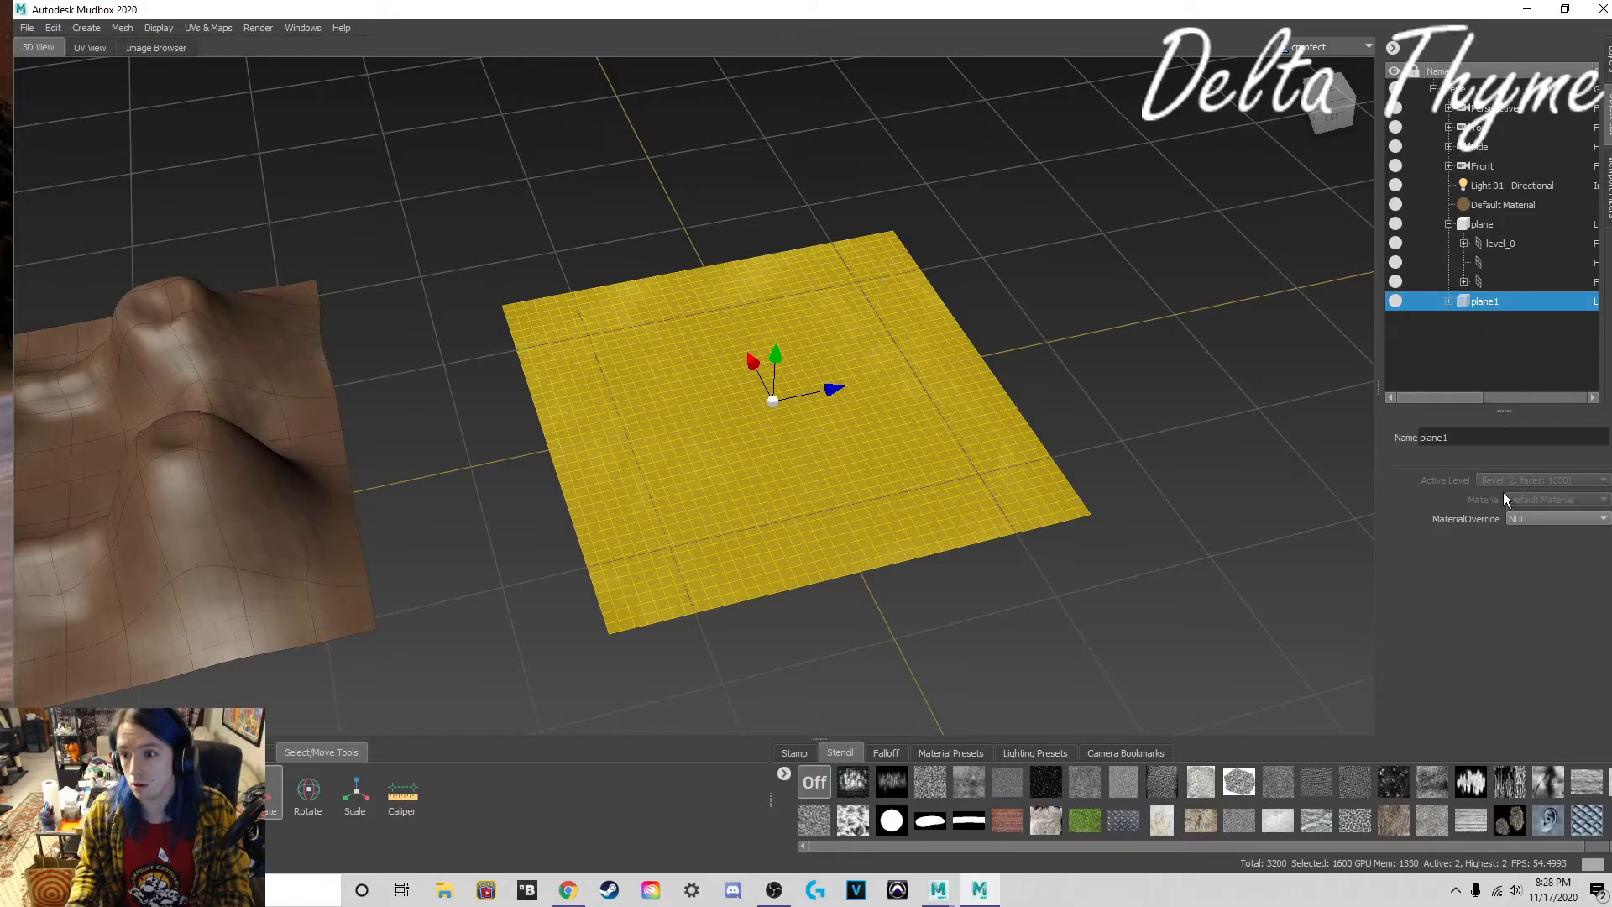
left_click(1513, 522)
left_click(1514, 524)
Step: Expand plane1 and set the vertex count of its highest subdivision level to 5000
left_click(1450, 302)
left_click(1495, 320)
left_click(1493, 339)
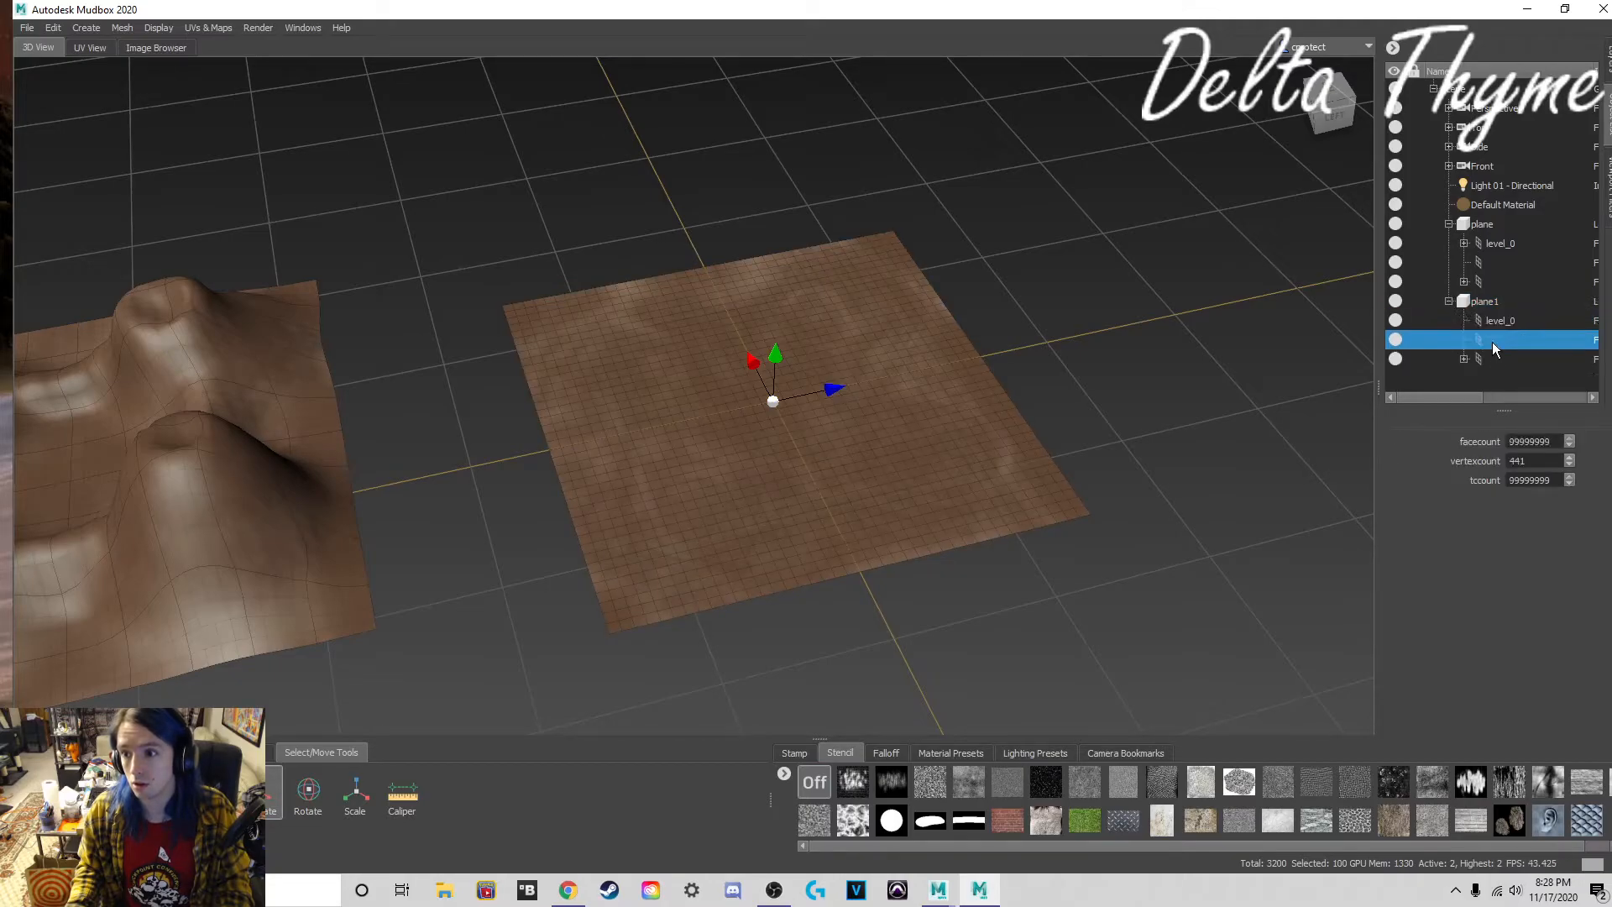
left_click(1490, 359)
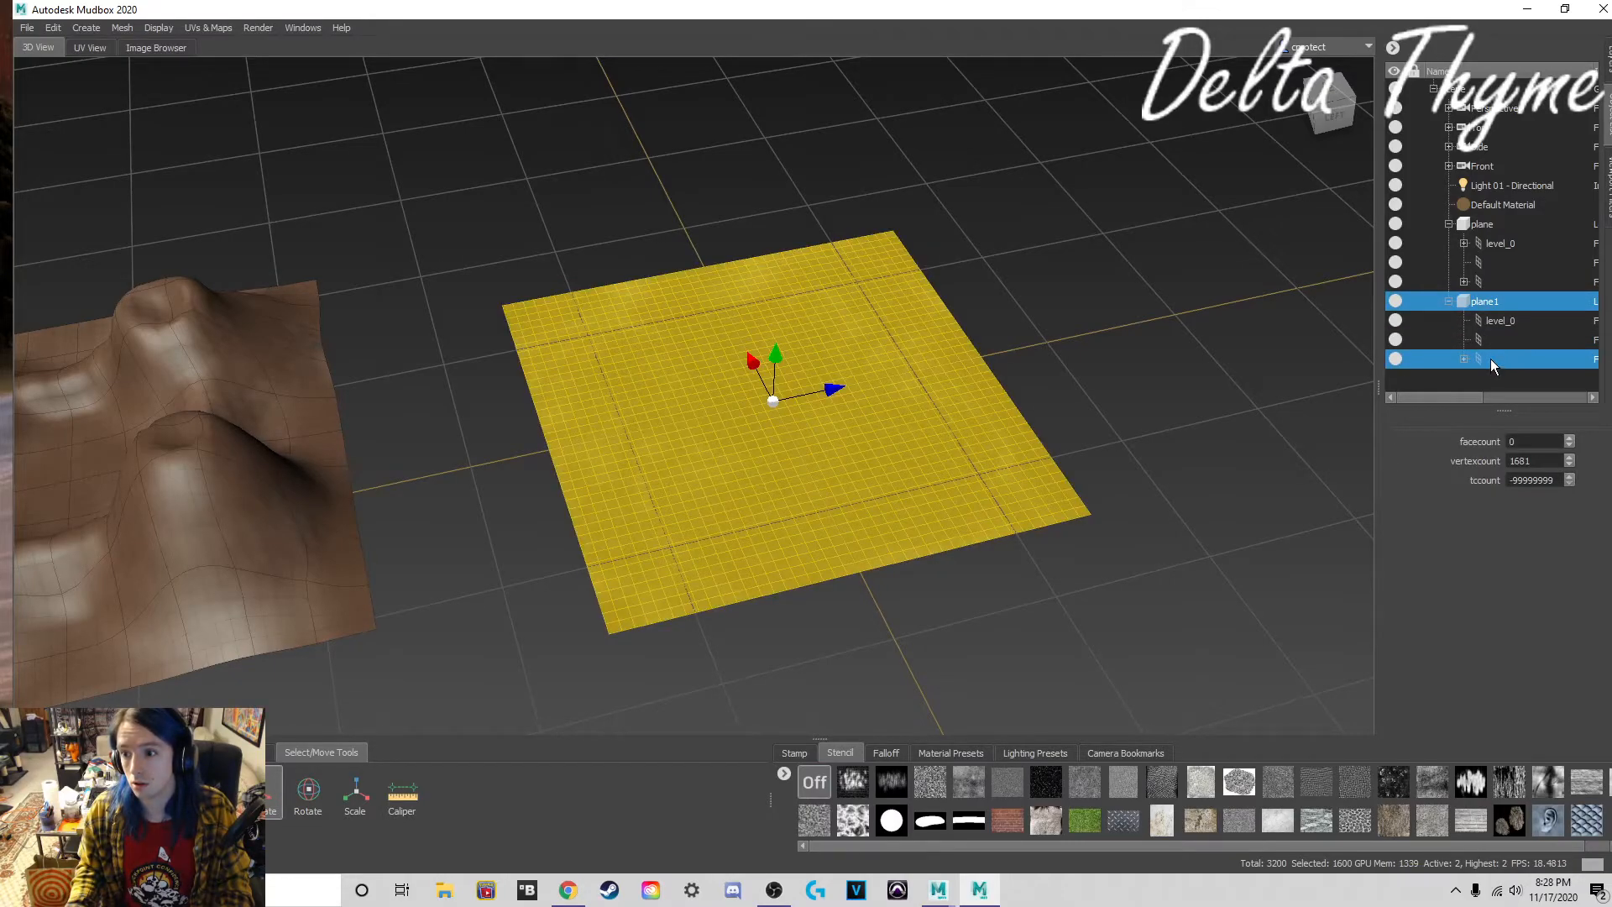
left_click(1570, 457)
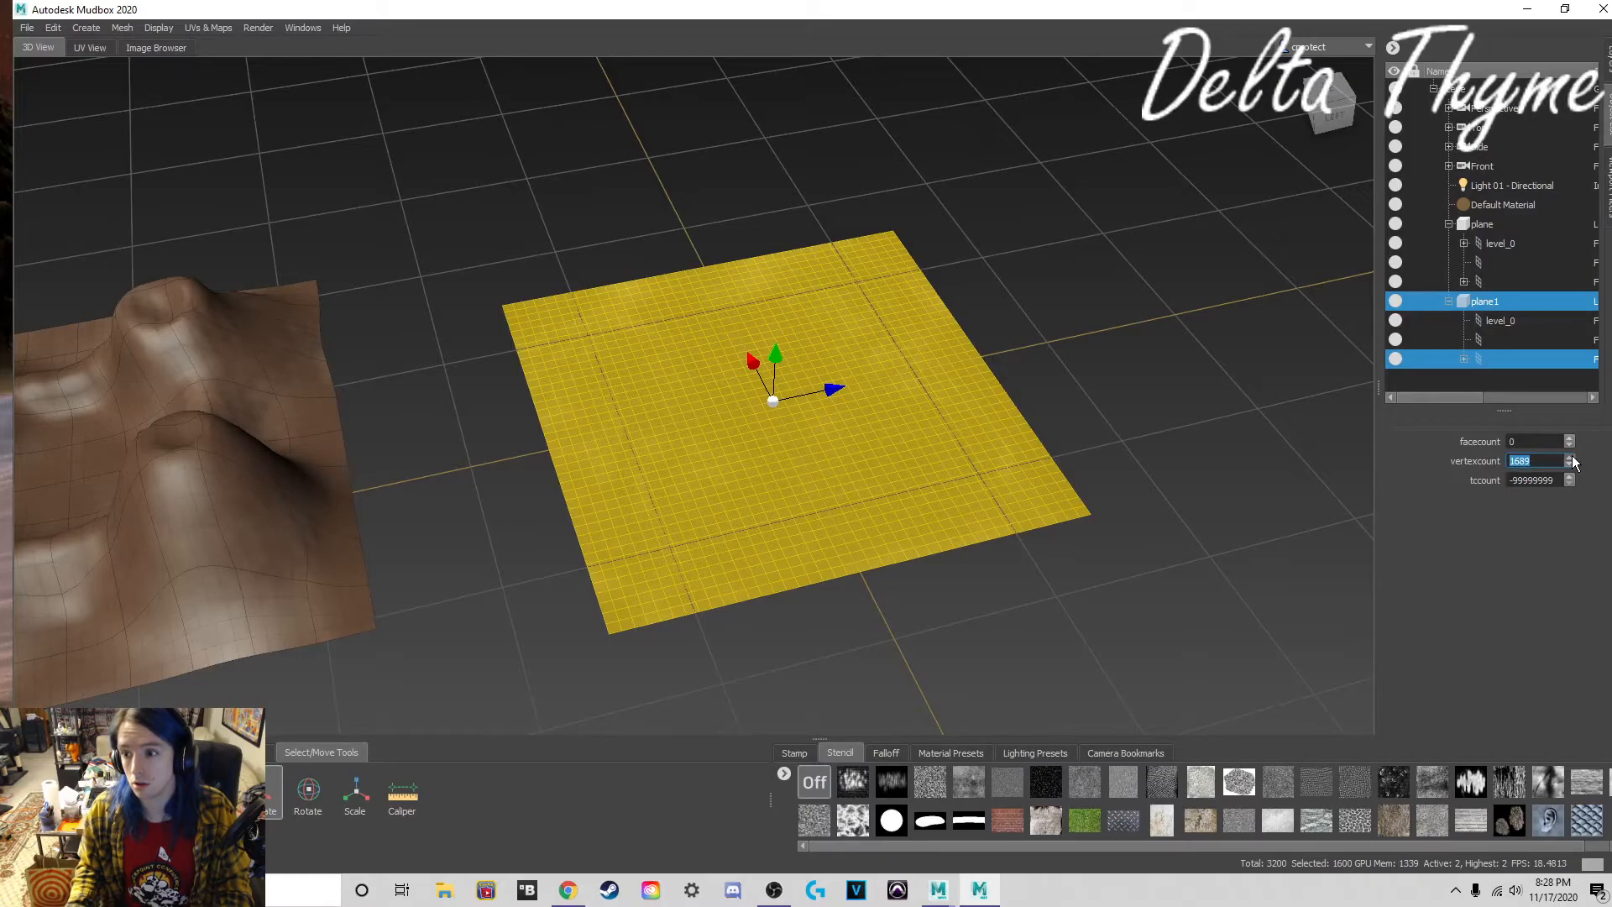
type("5000")
key("Return")
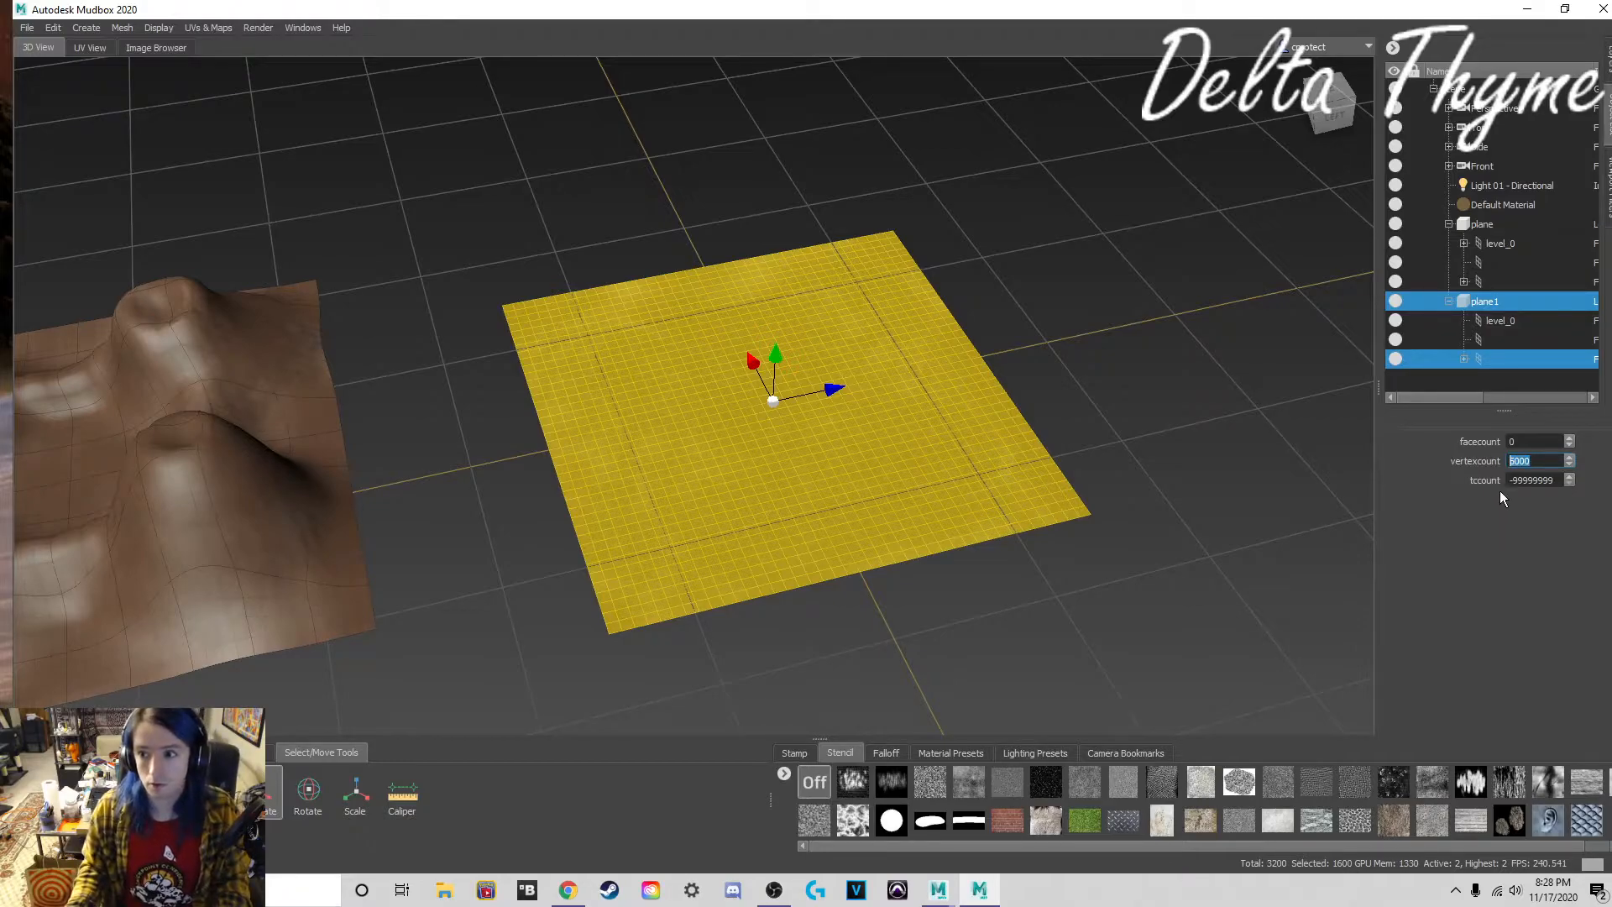
Step: Set the vertex count of plane1's level_0 to 500
left_click(1493, 320)
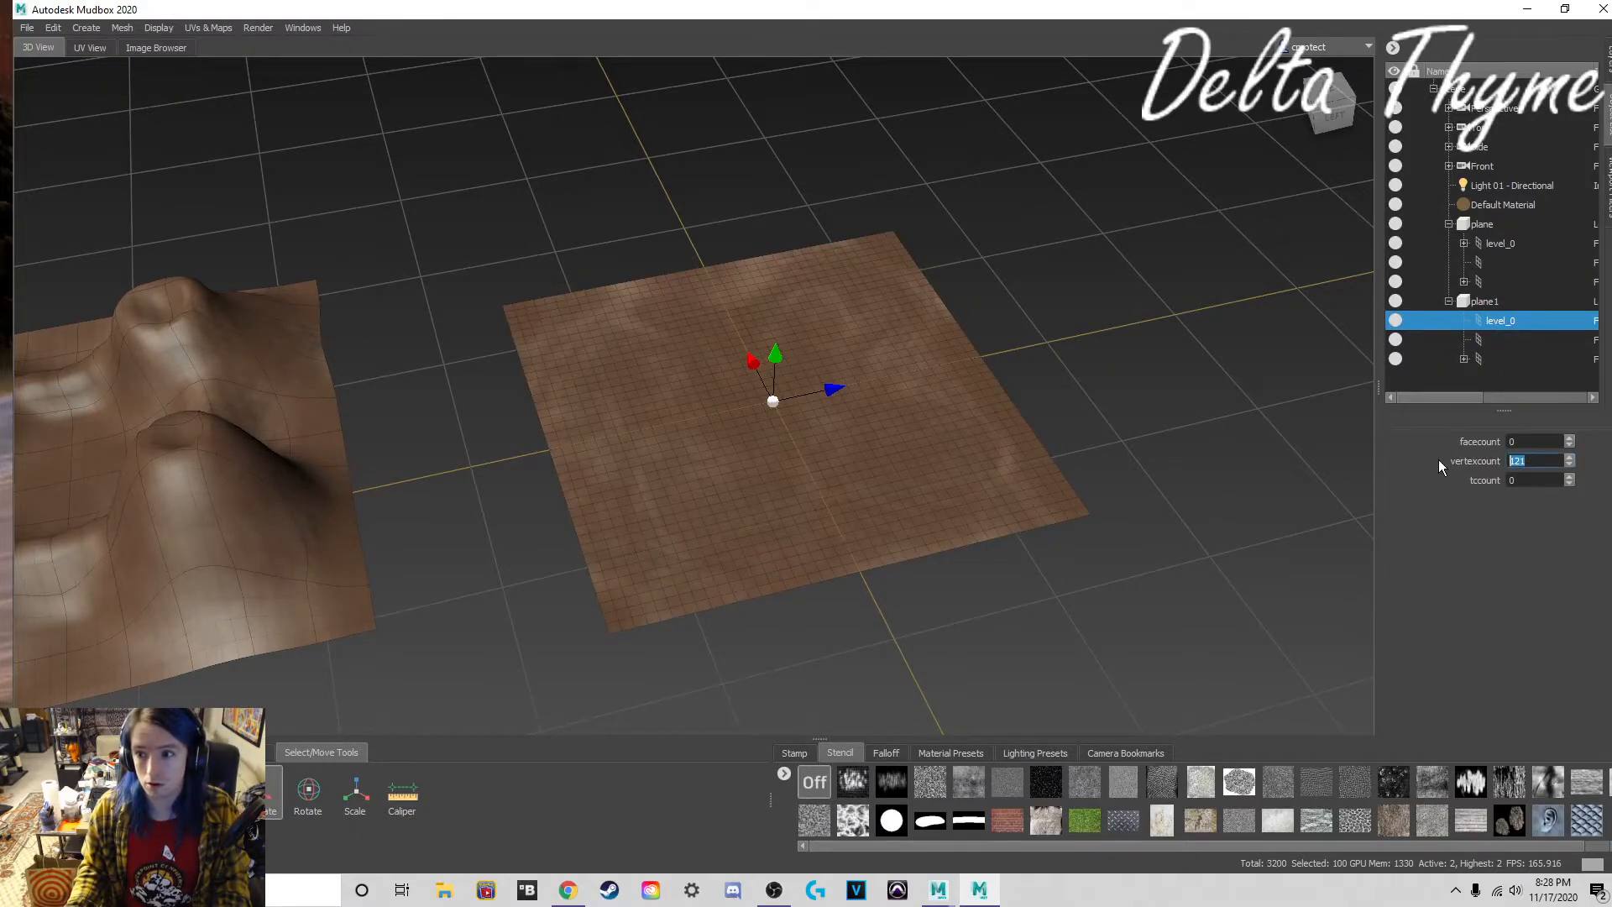
type("500")
key("Return")
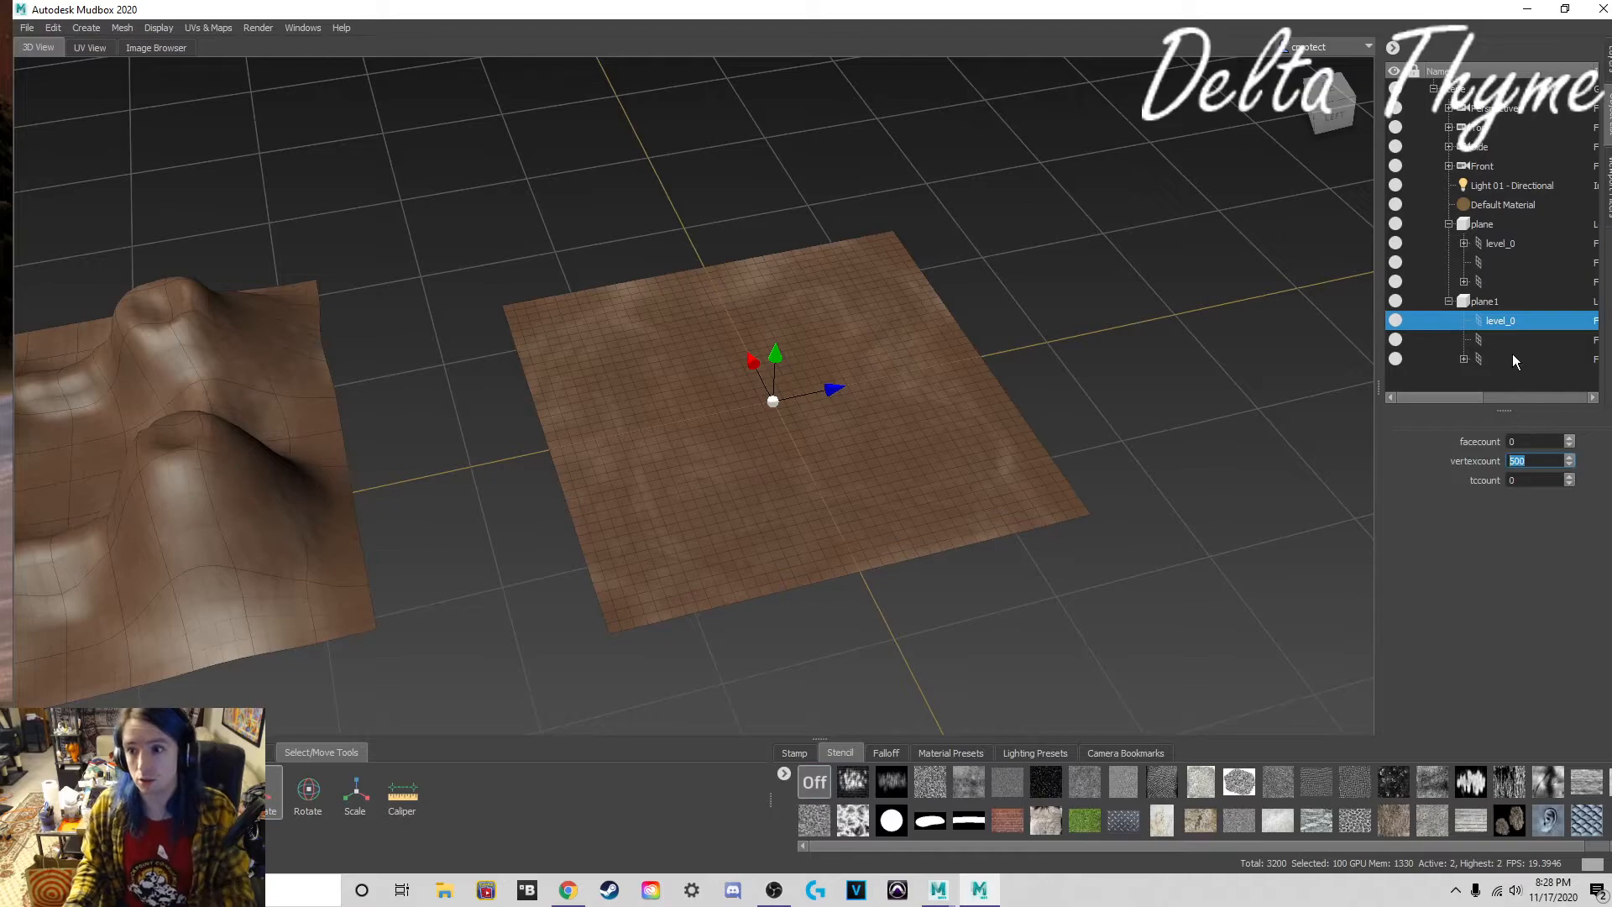
Step: Delete the flat plane1 from the scene
left_click(1490, 302)
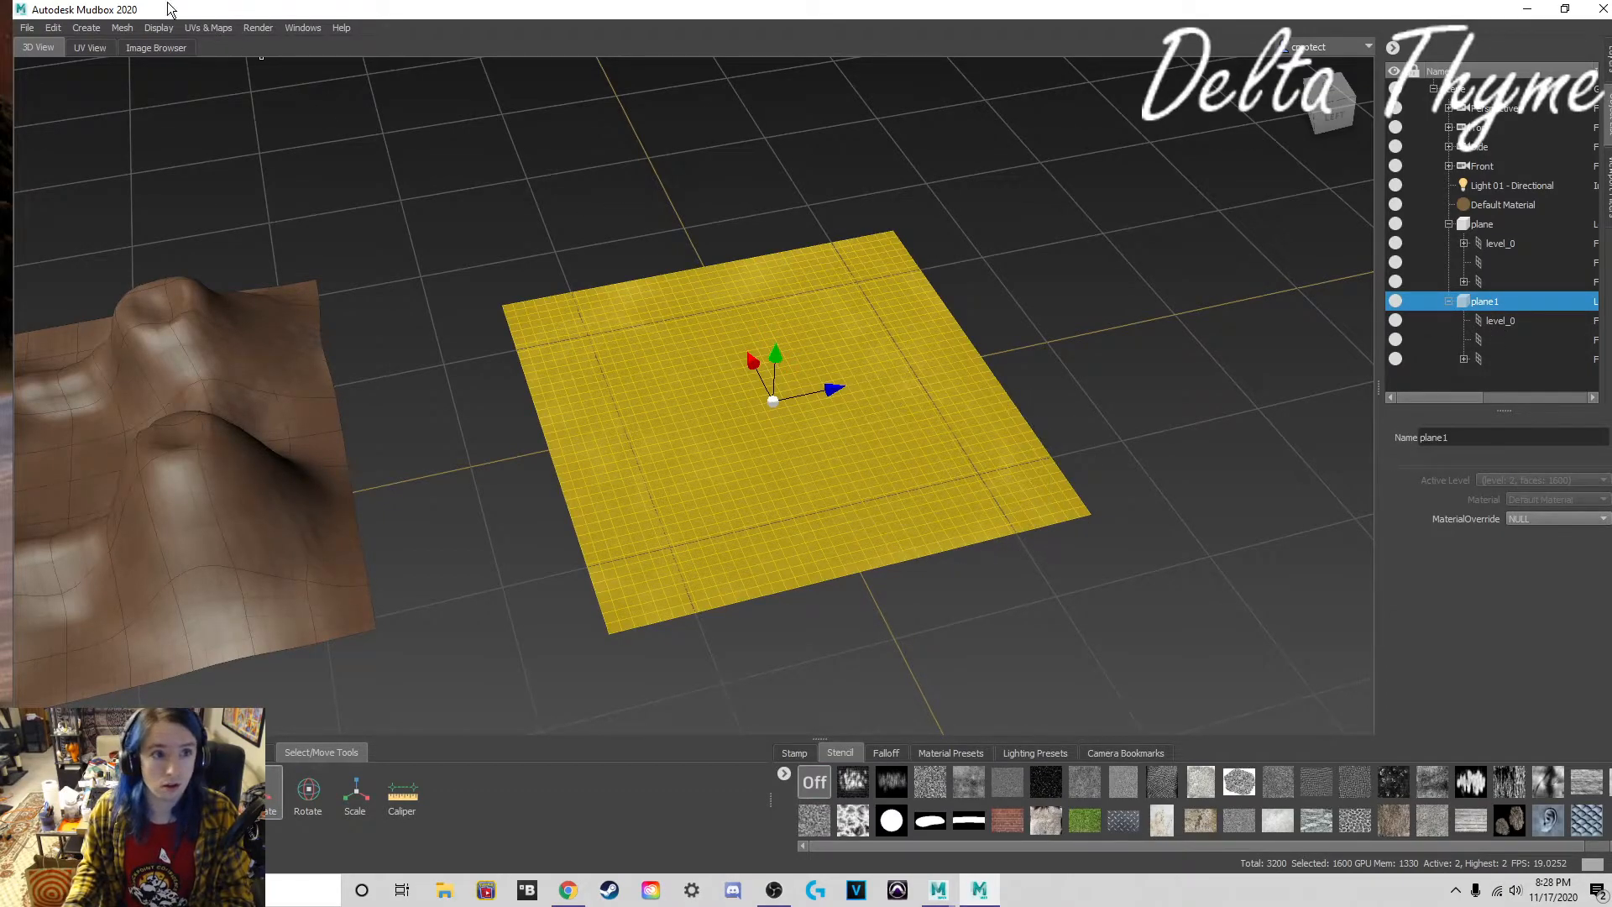
left_click(86, 28)
mouse_move(178, 48)
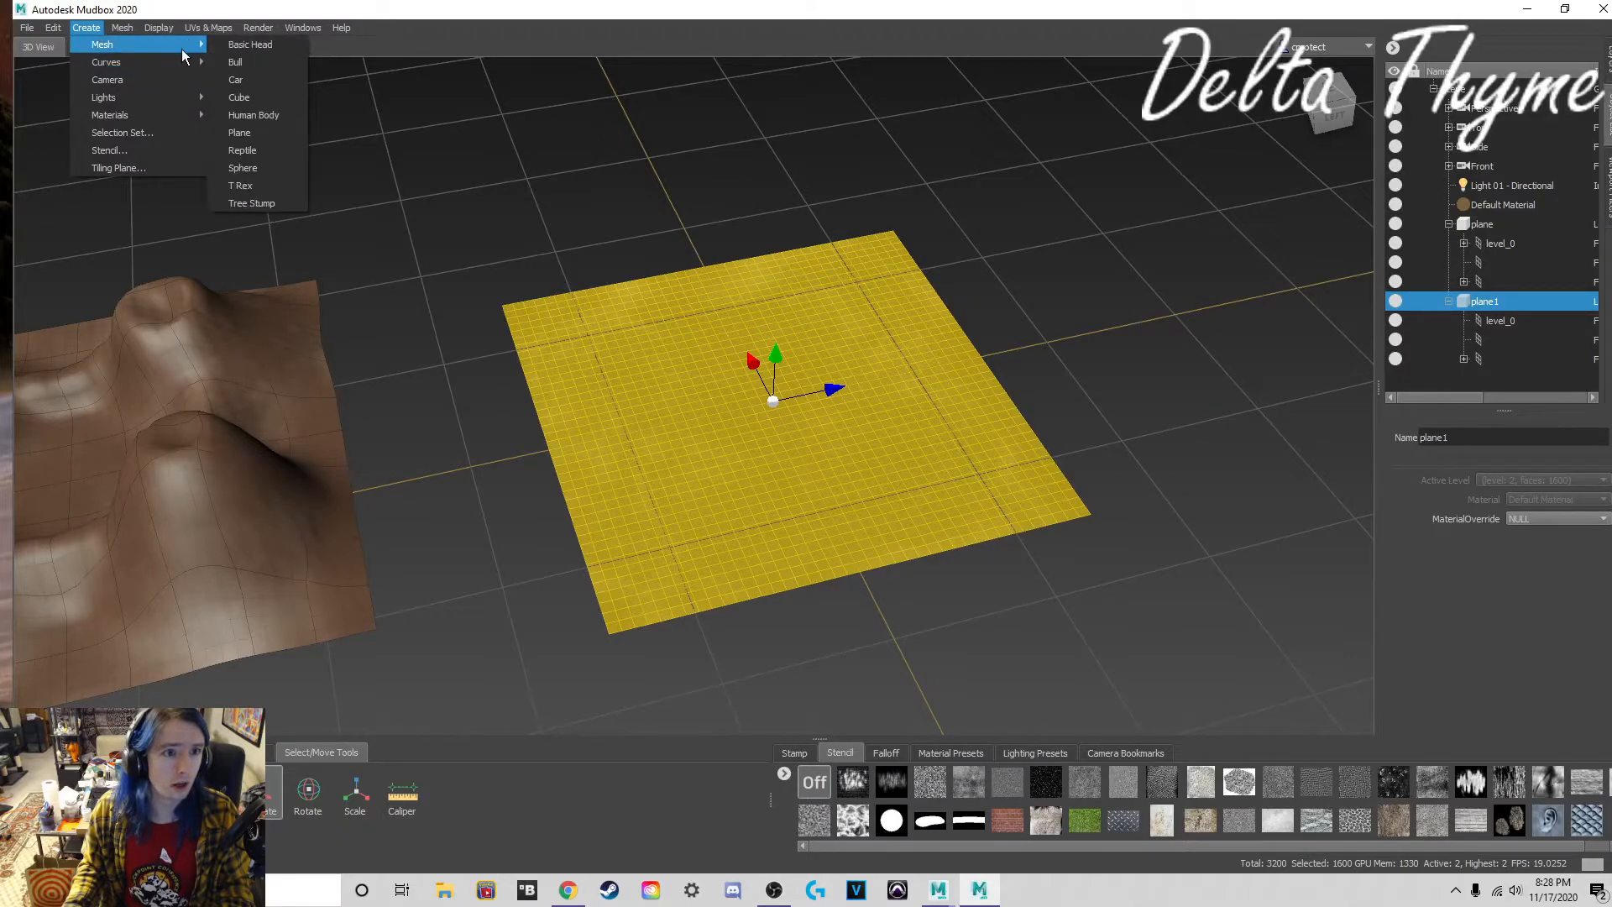
left_click(351, 142)
key("Delete")
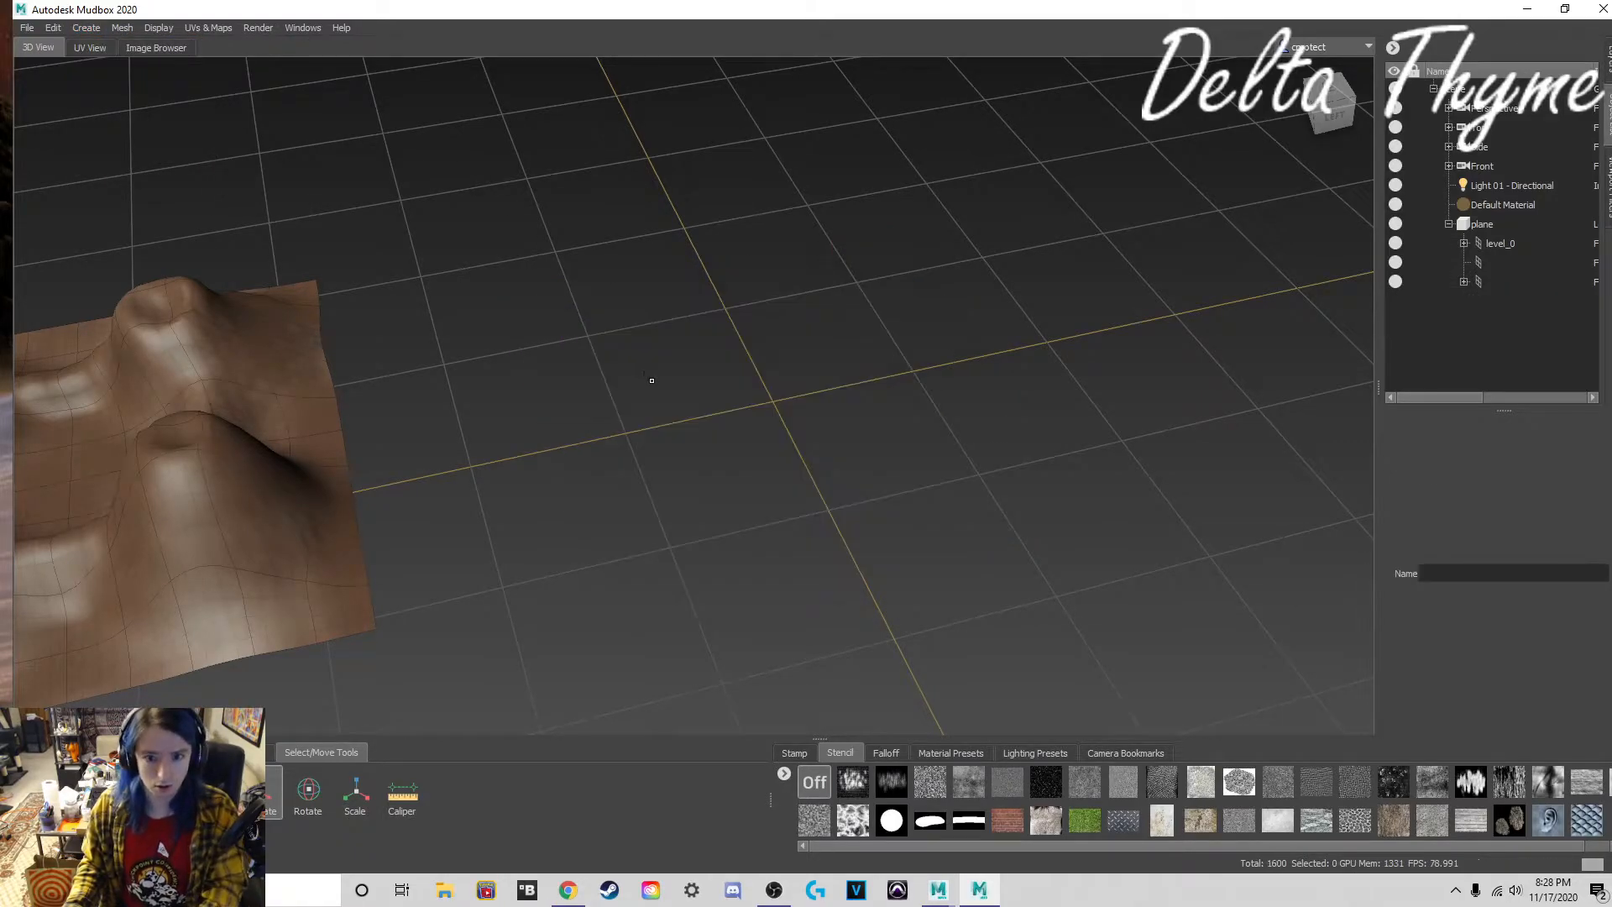
Step: Create a plane mesh at the grid centre beside the sculpted terrain
left_click(86, 28)
mouse_move(103, 47)
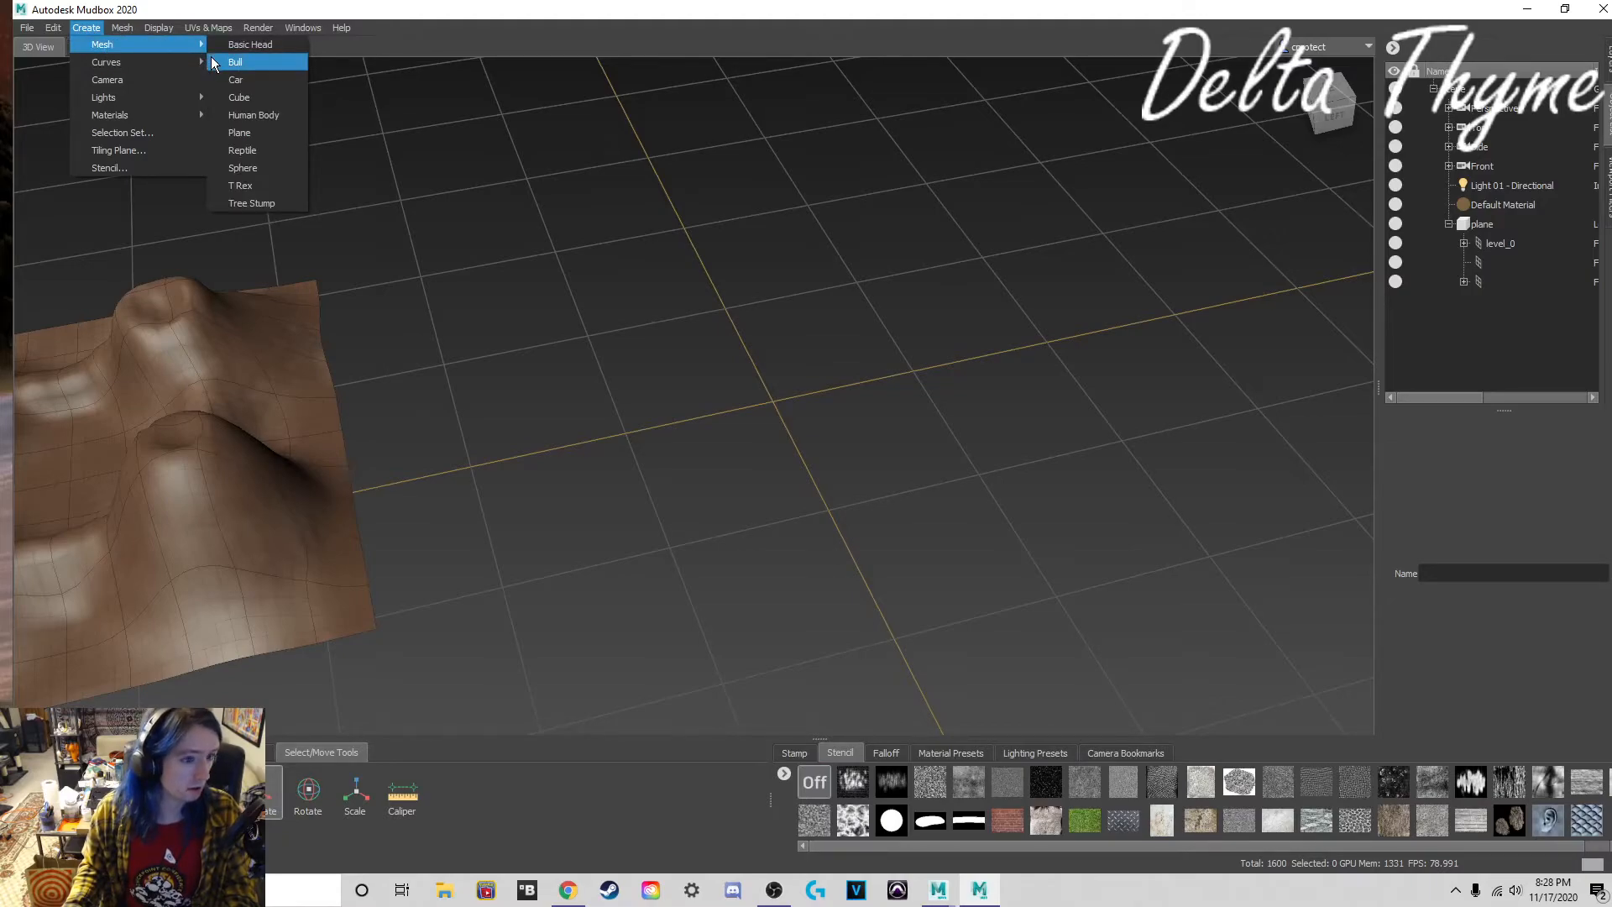
left_click(254, 135)
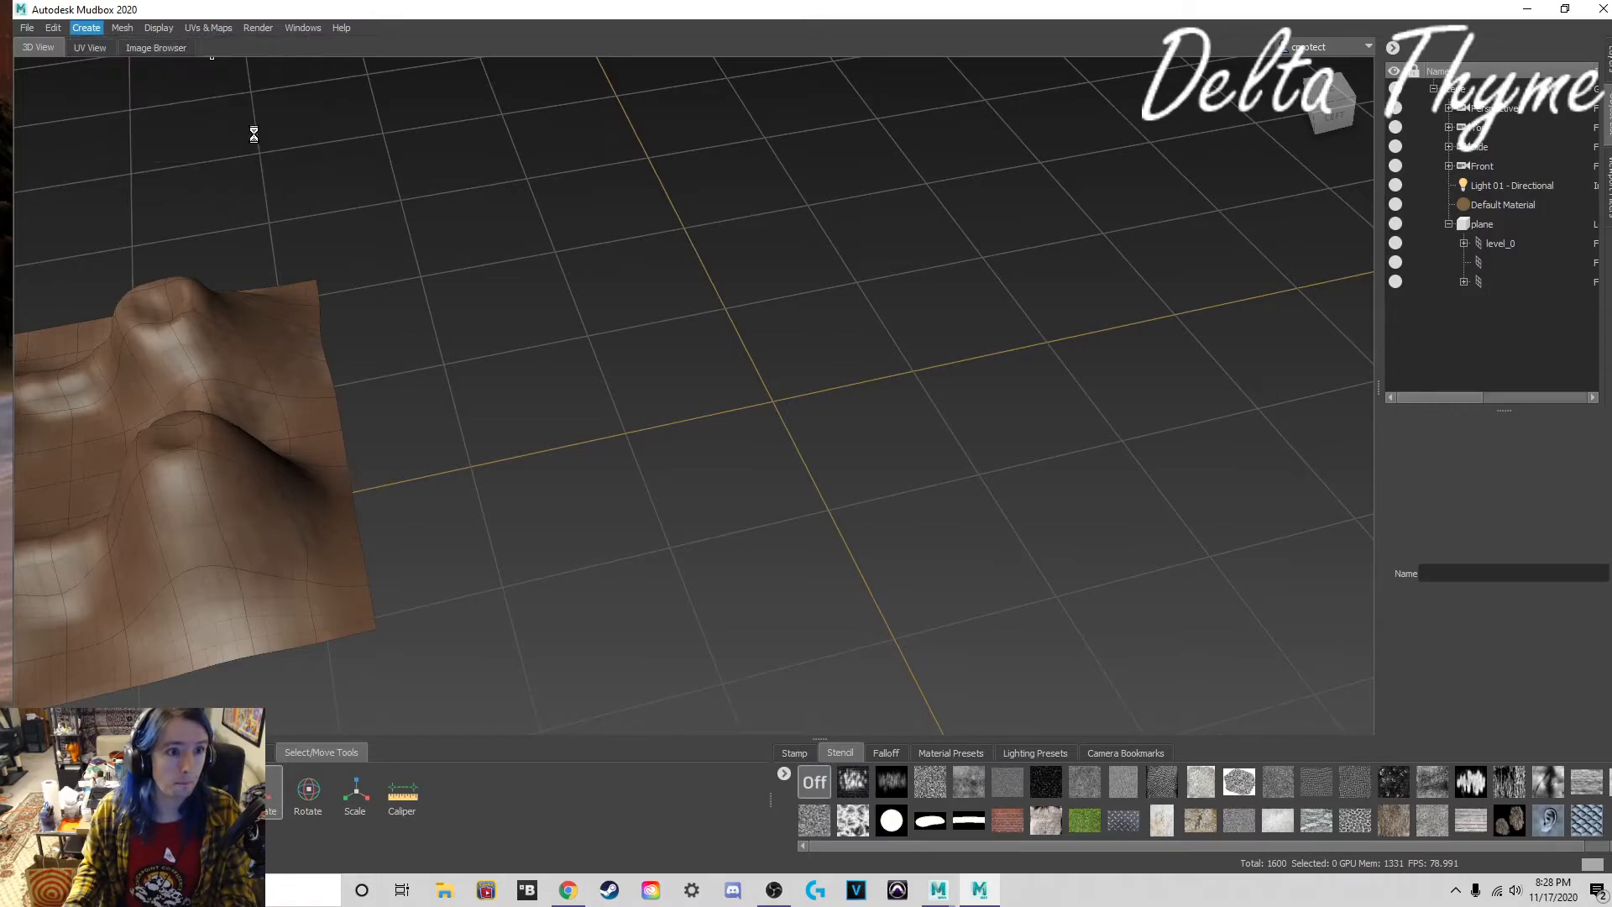
left_click(122, 29)
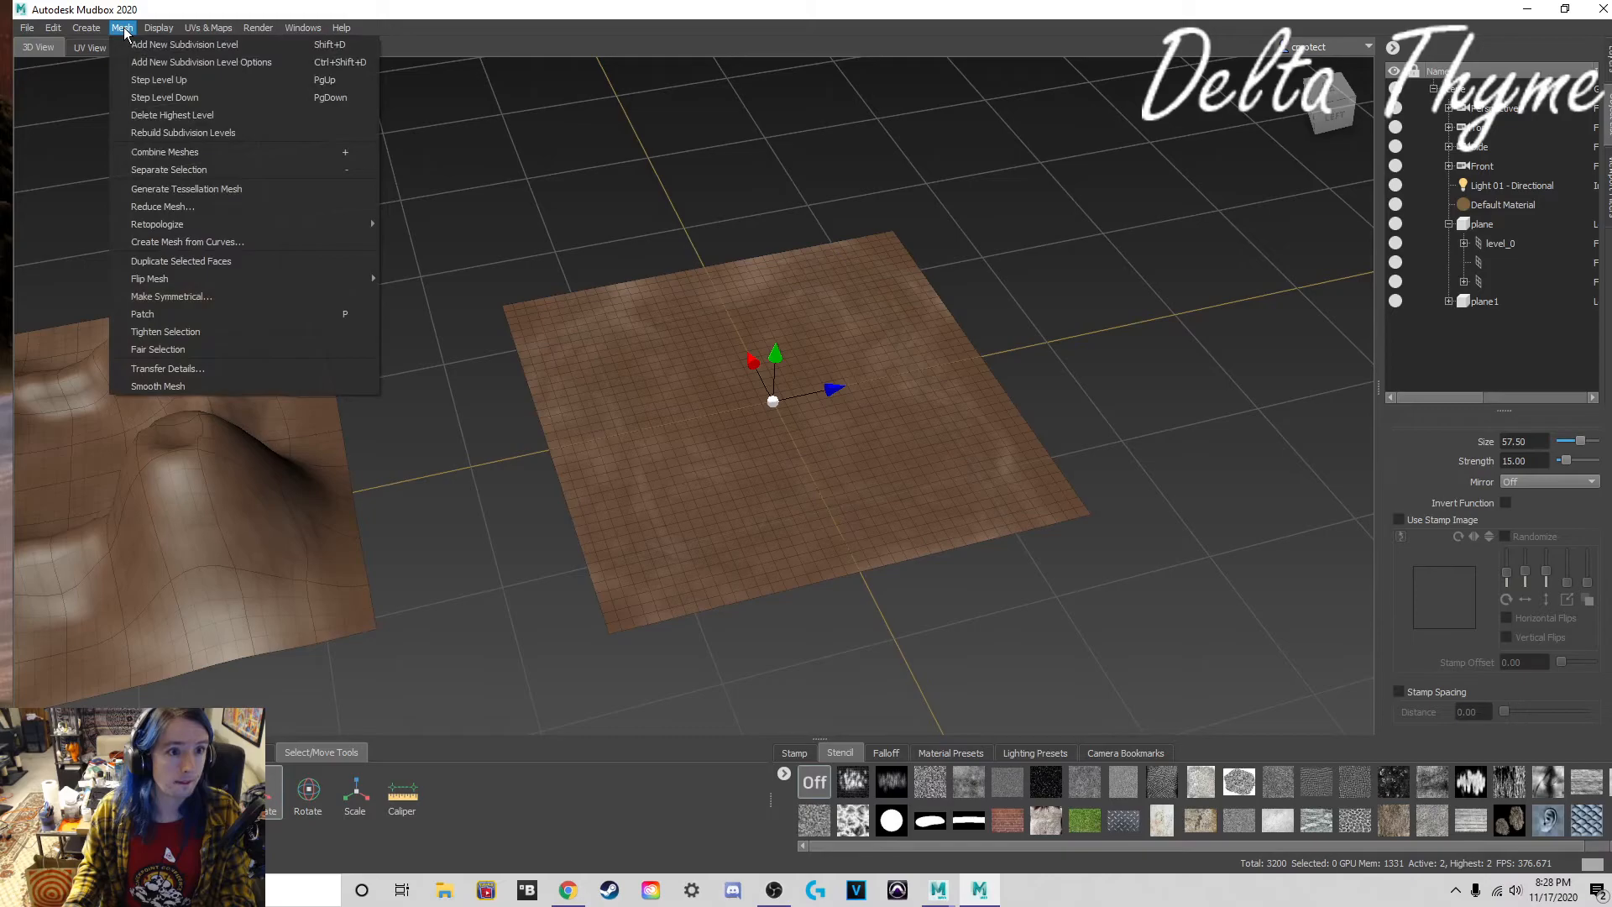
left_click(123, 29)
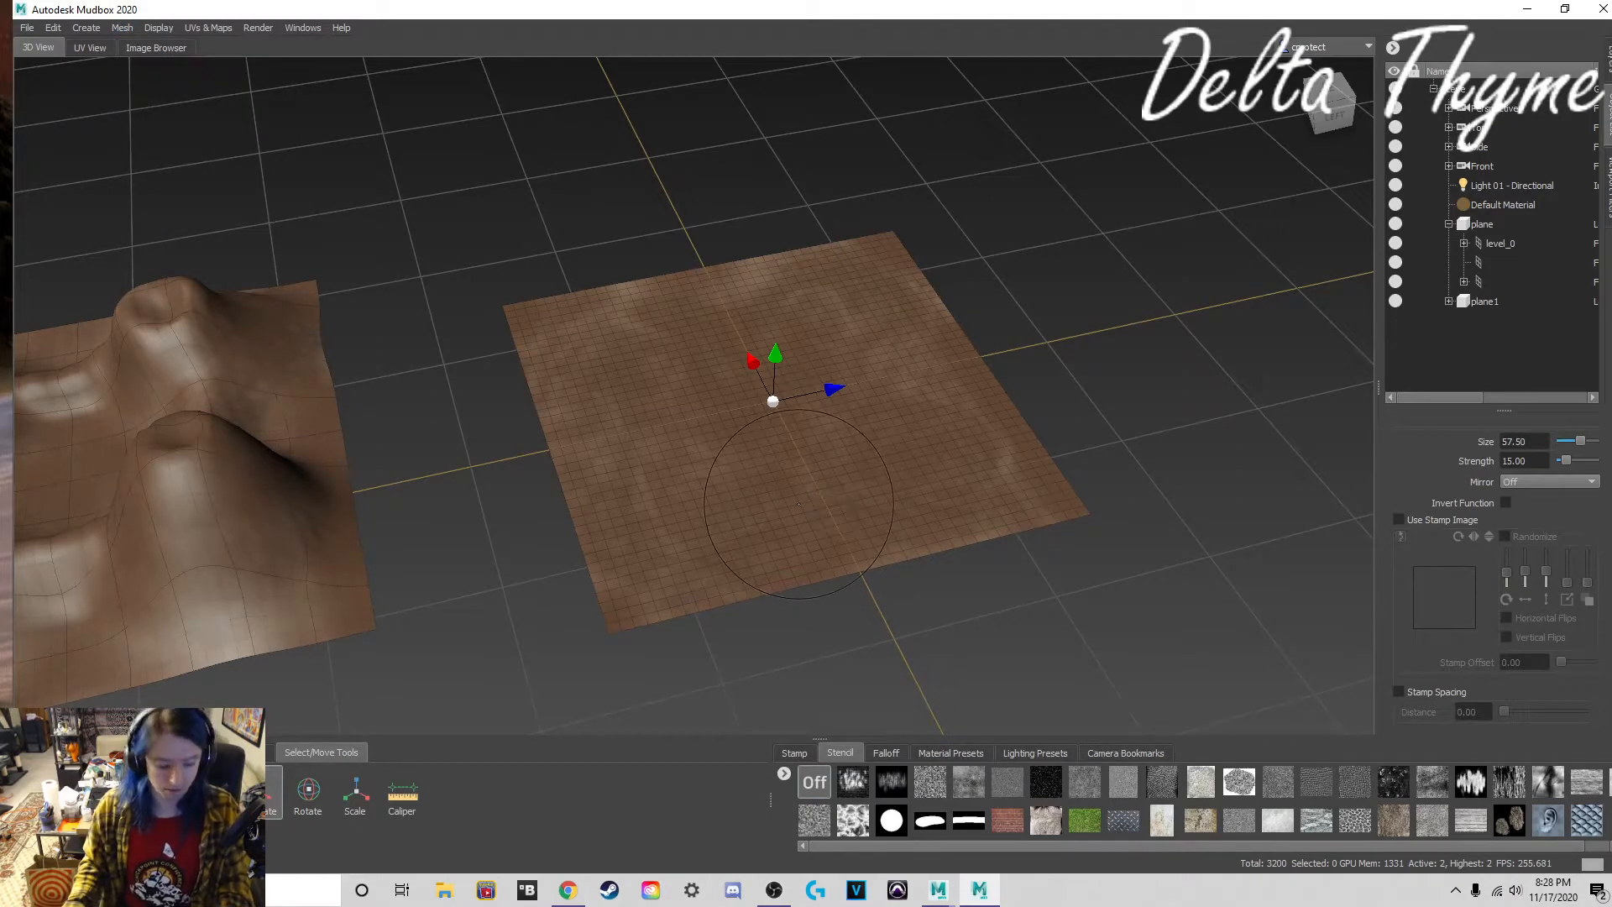
Step: Try selecting the new flat plane and its faces with the select tools
left_click(794, 499)
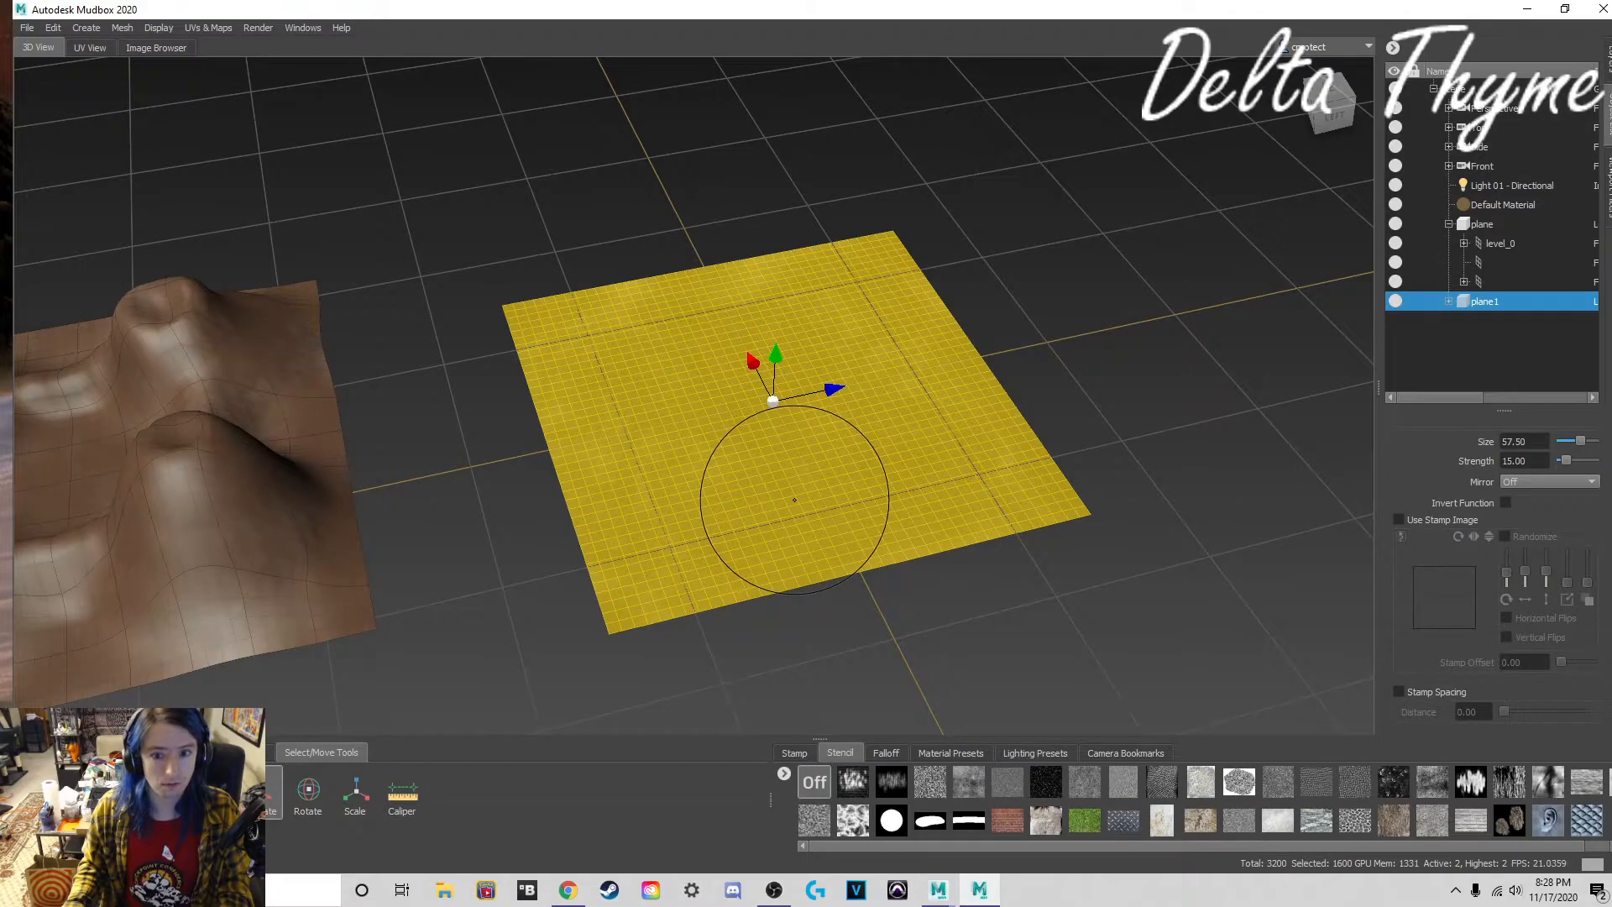
left_click(795, 500)
left_click(795, 500)
left_click(795, 499)
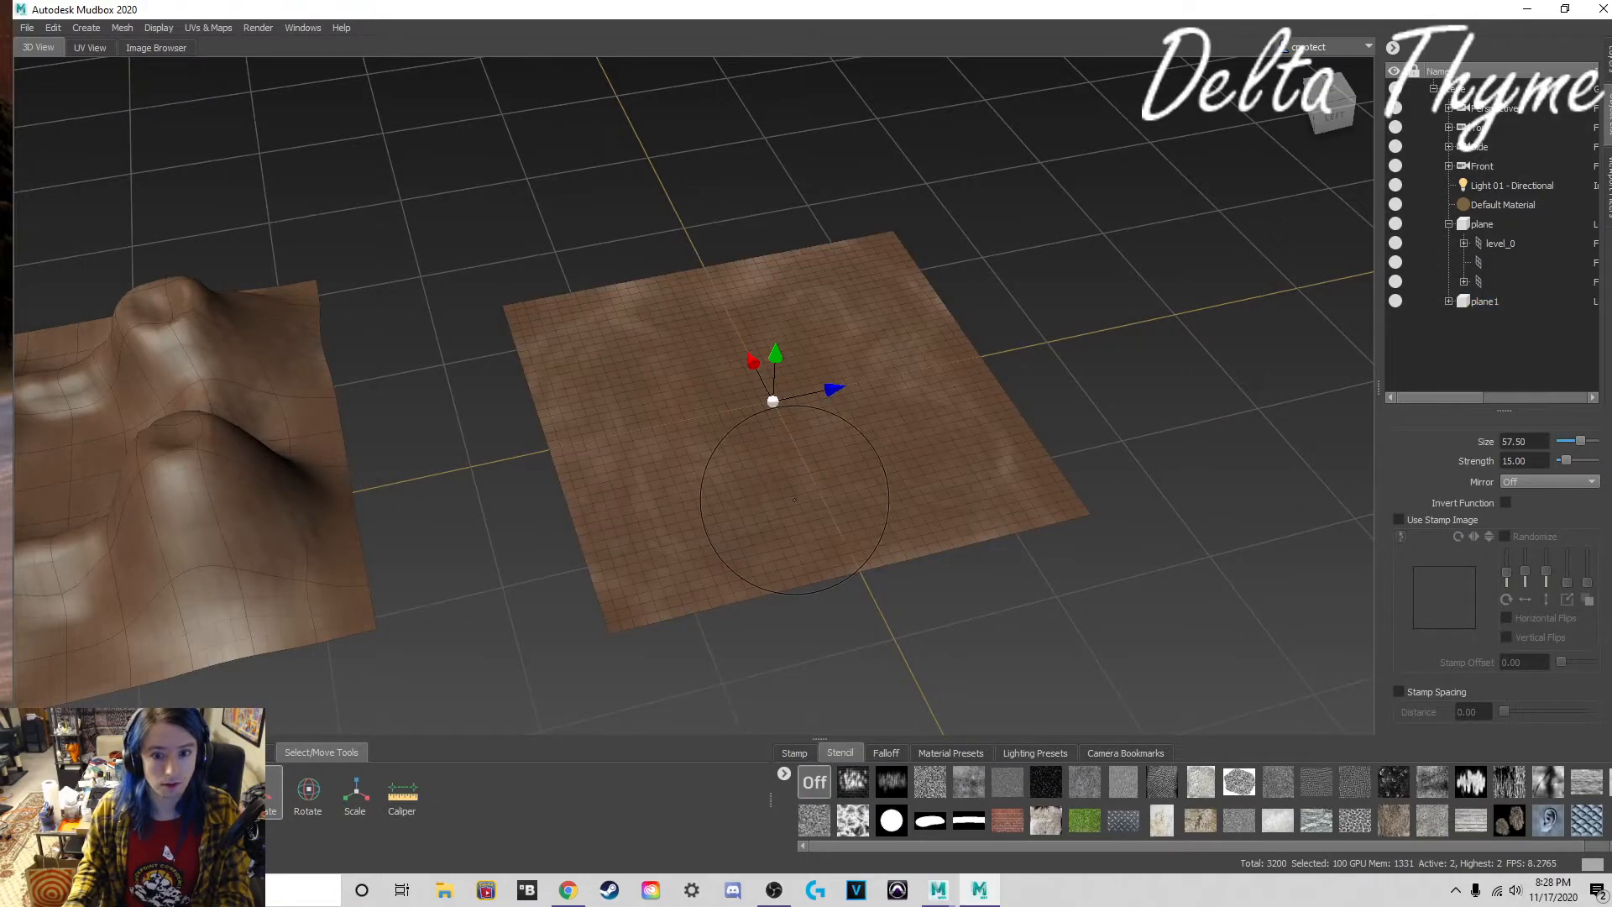
left_click(795, 499)
left_click(794, 499)
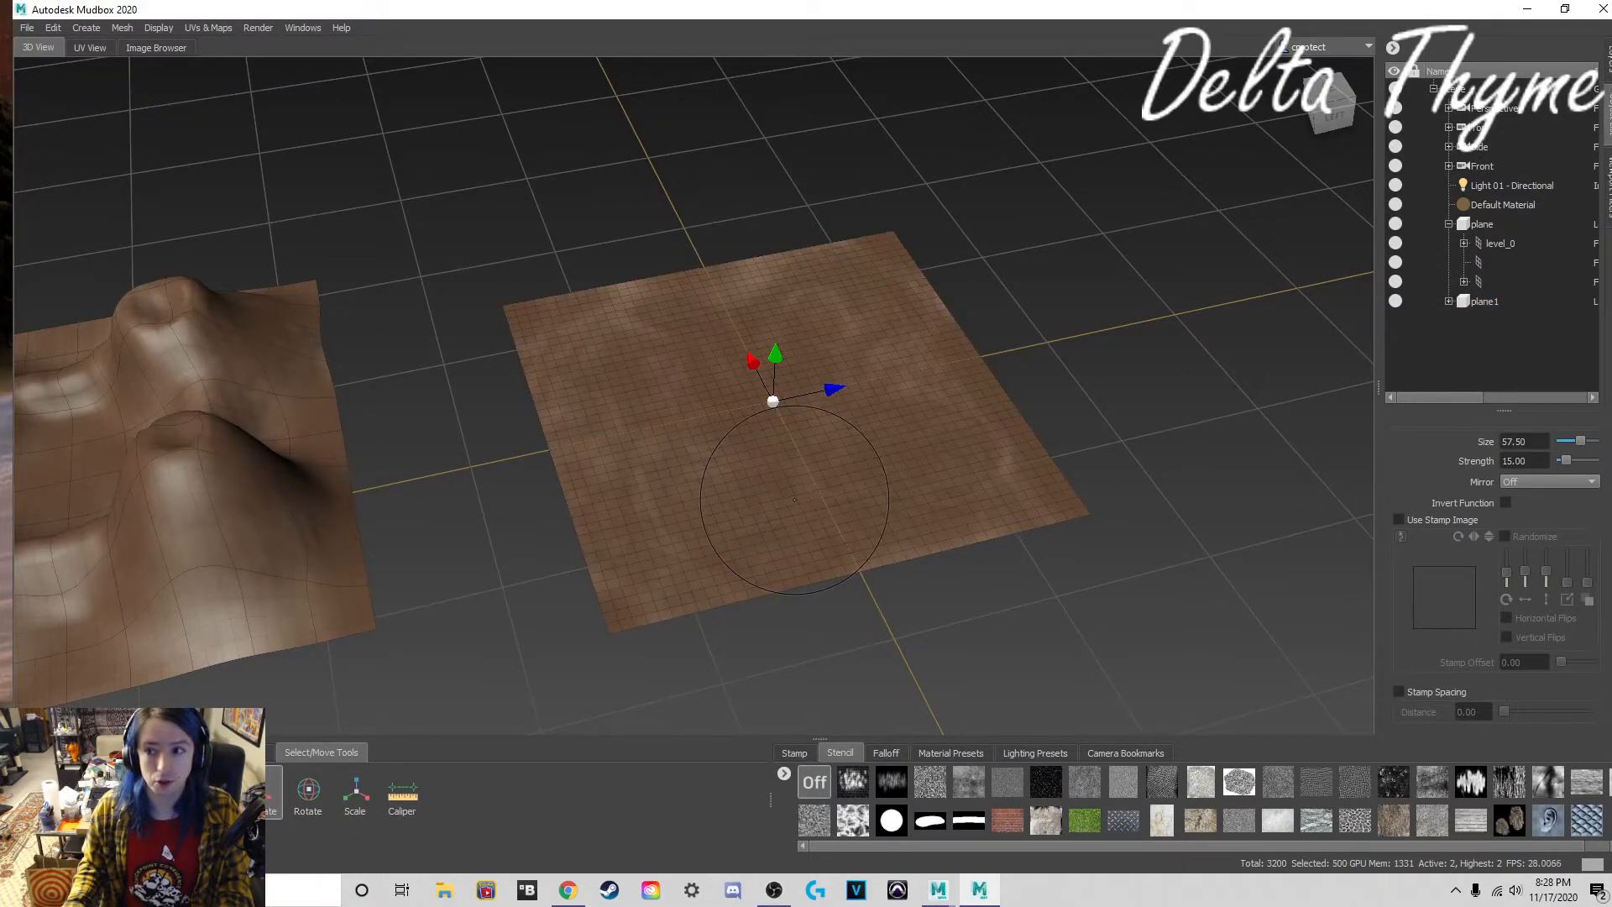
left_click(709, 324)
left_click(660, 389)
Step: Undo the recent edits until the added plane is gone and the terrain sits back at the grid centre
key("ctrl+z")
key("ctrl+z")
key("ctrl+z")
key("ctrl+z")
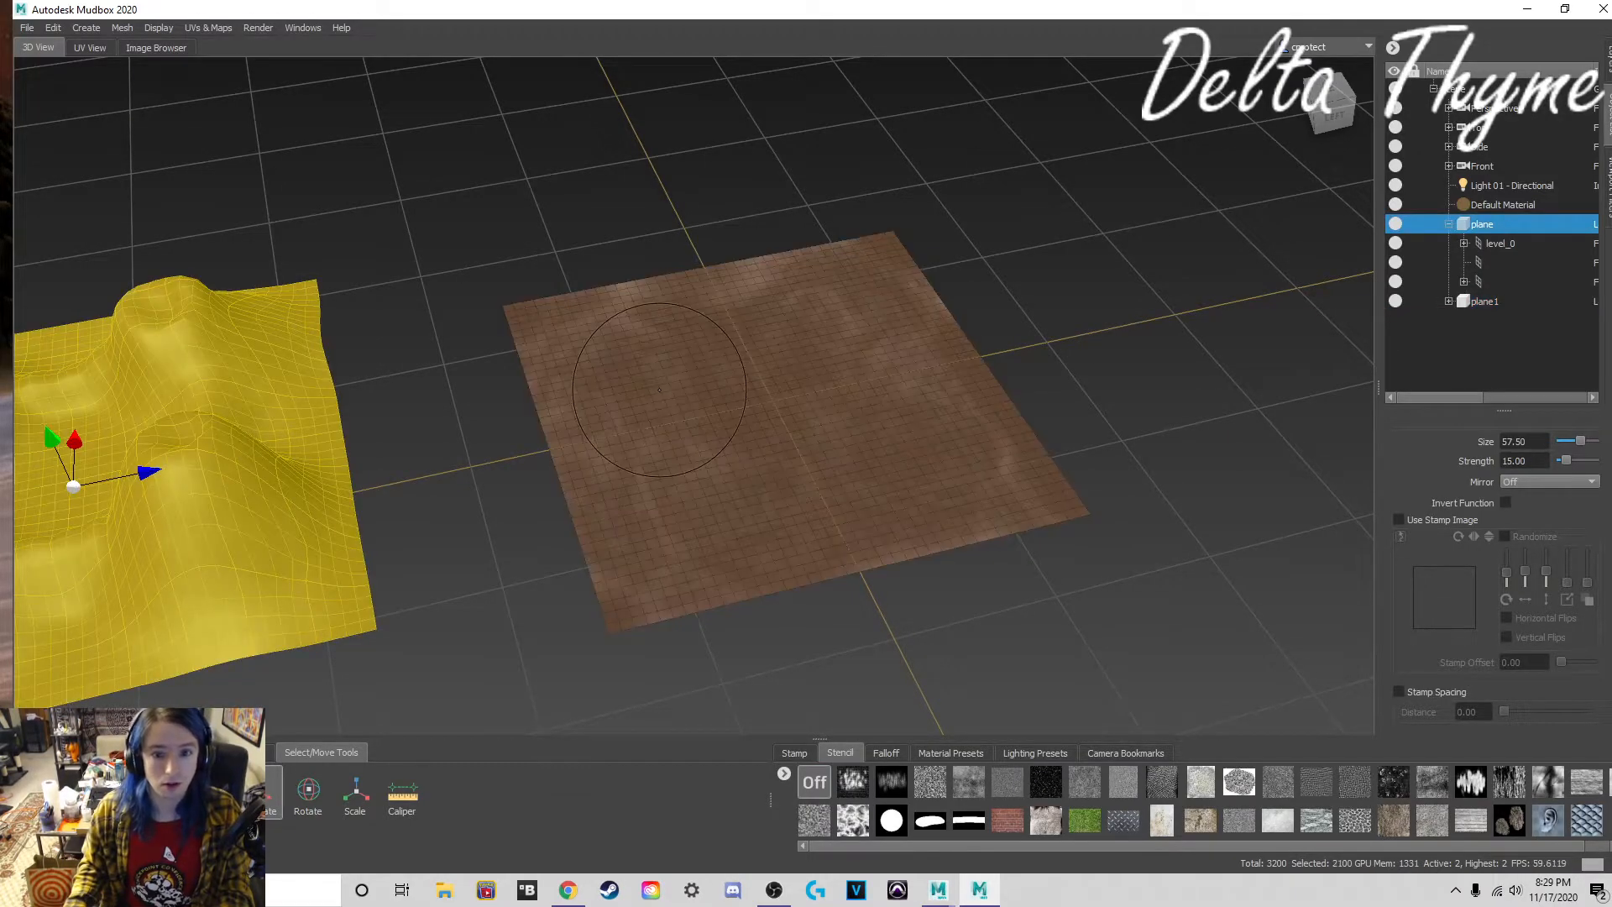
key("ctrl+z")
key("ctrl+z")
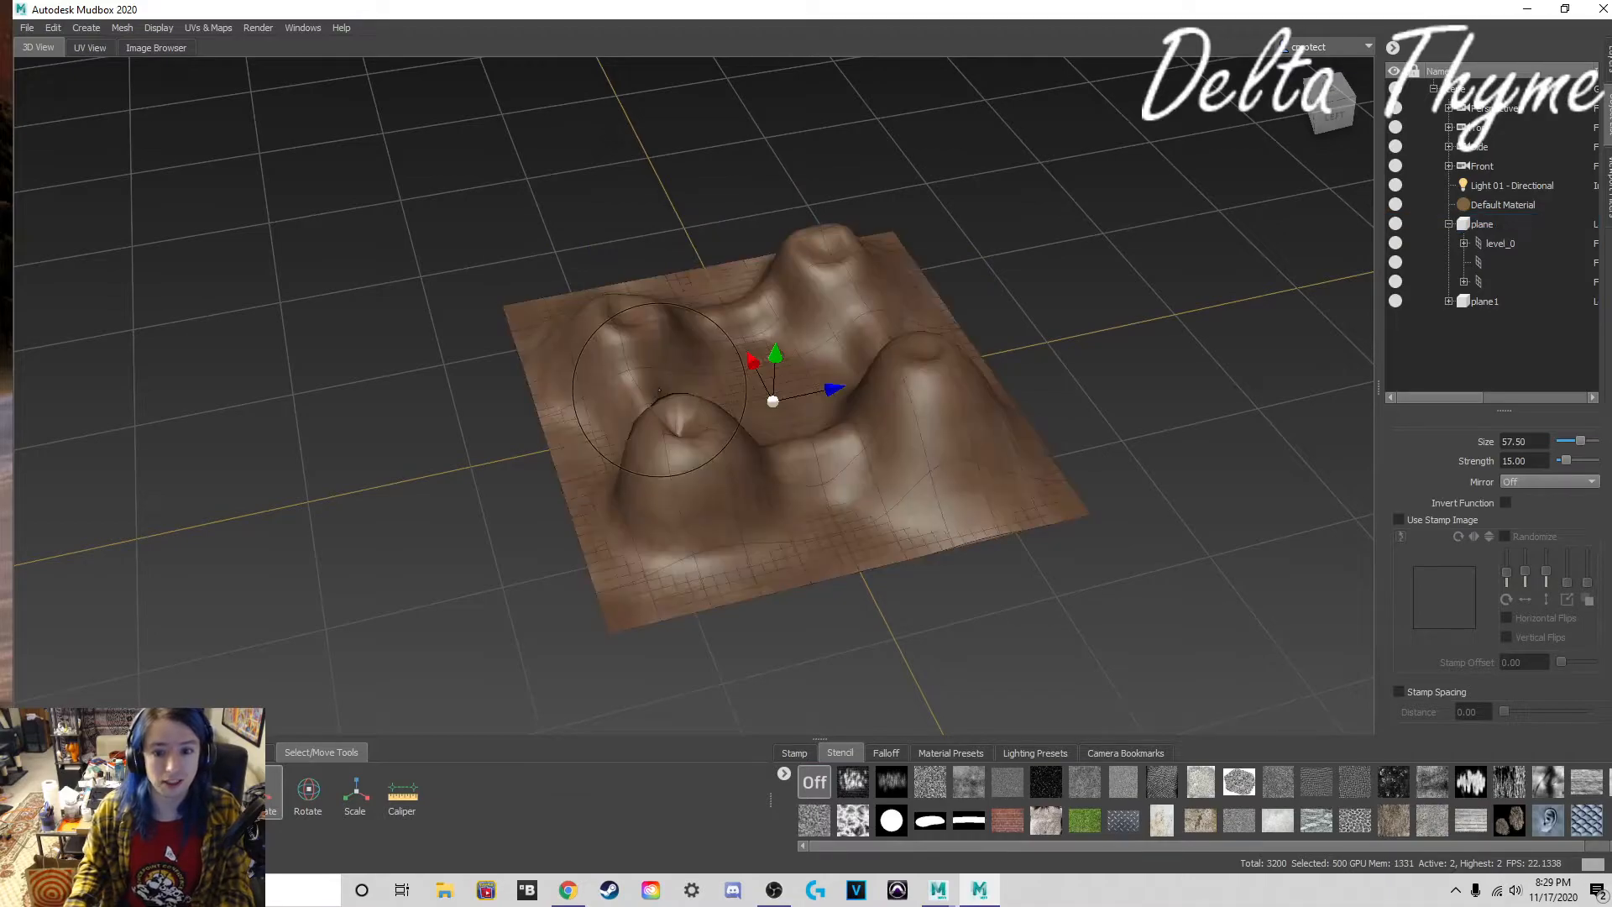
key("ctrl+z")
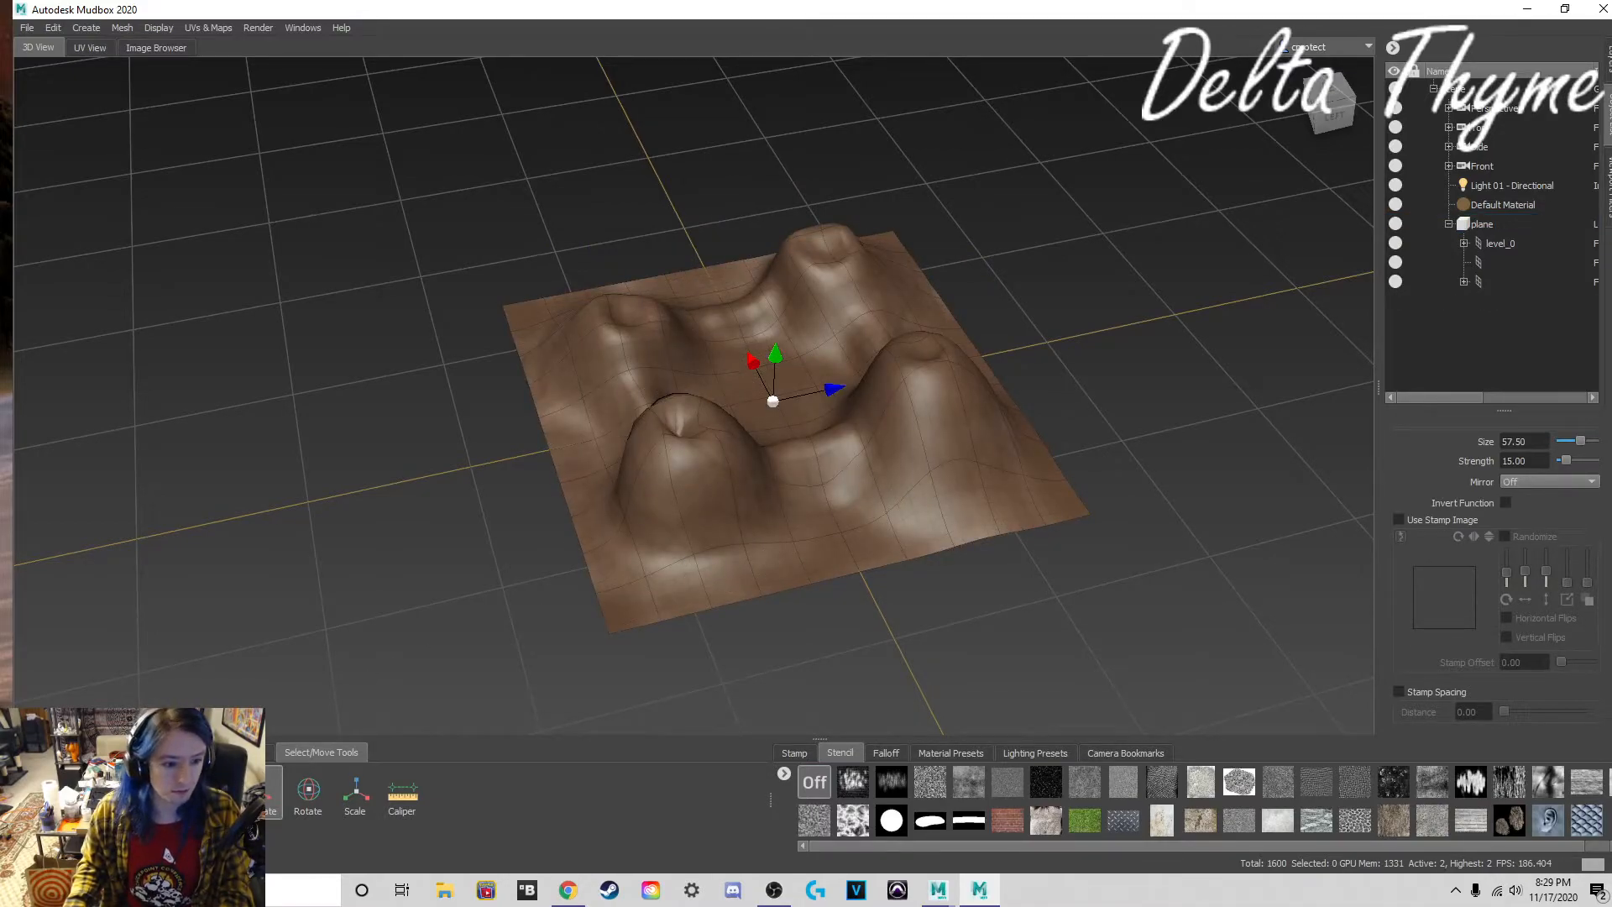
Step: Bring the sculpt tools back up and view the terrain from a lower angle
left_click(47, 754)
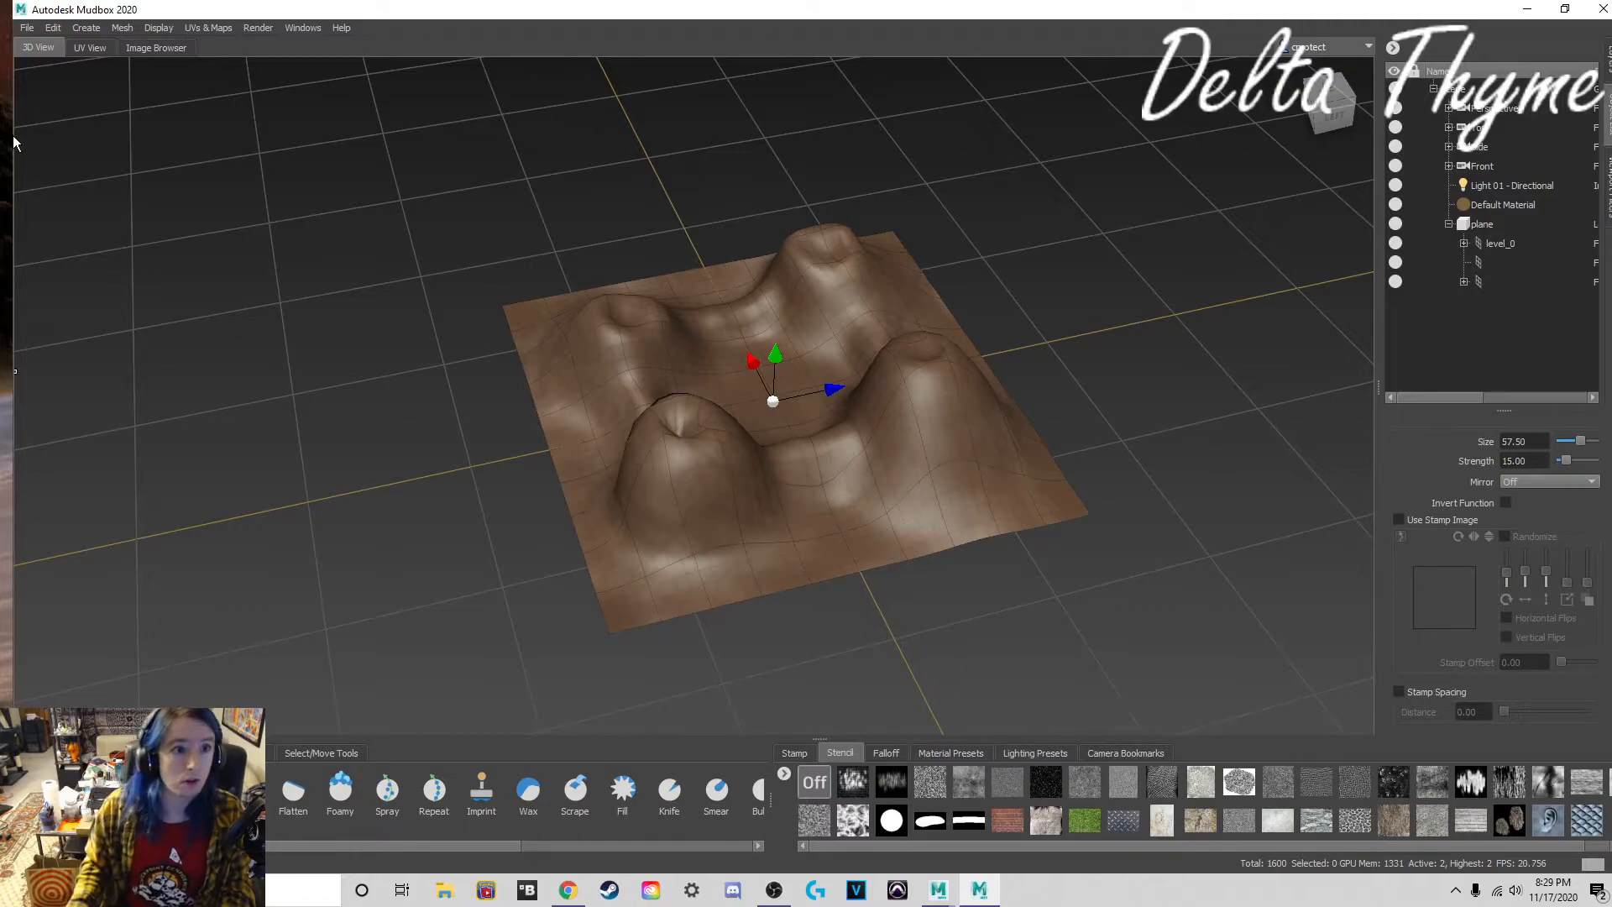
left_click(148, 28)
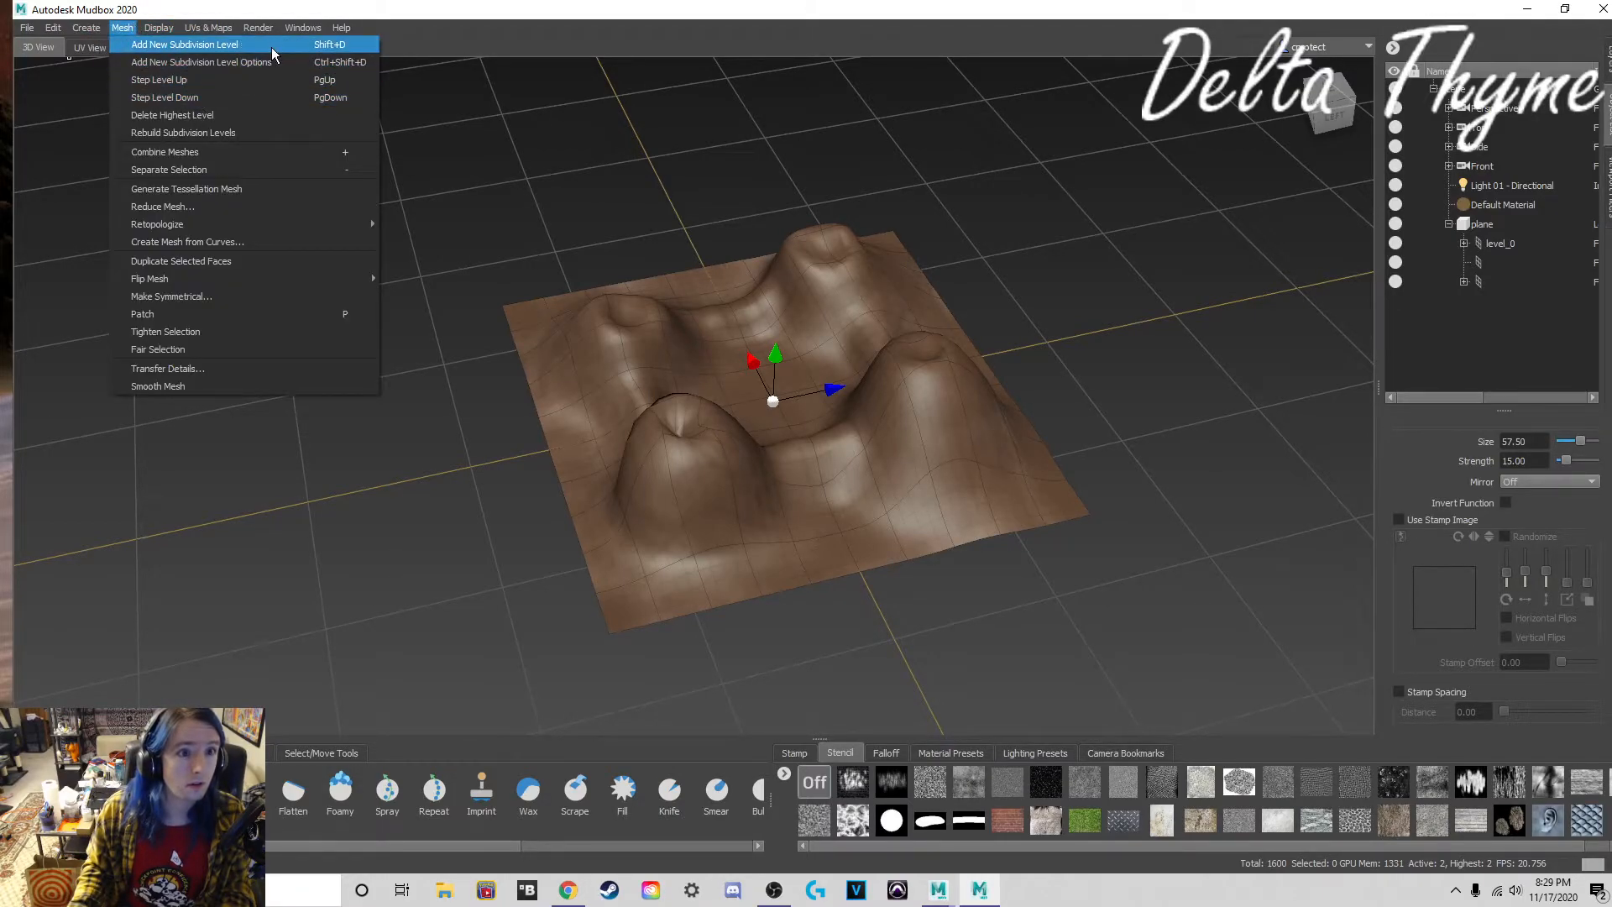
left_click(436, 271)
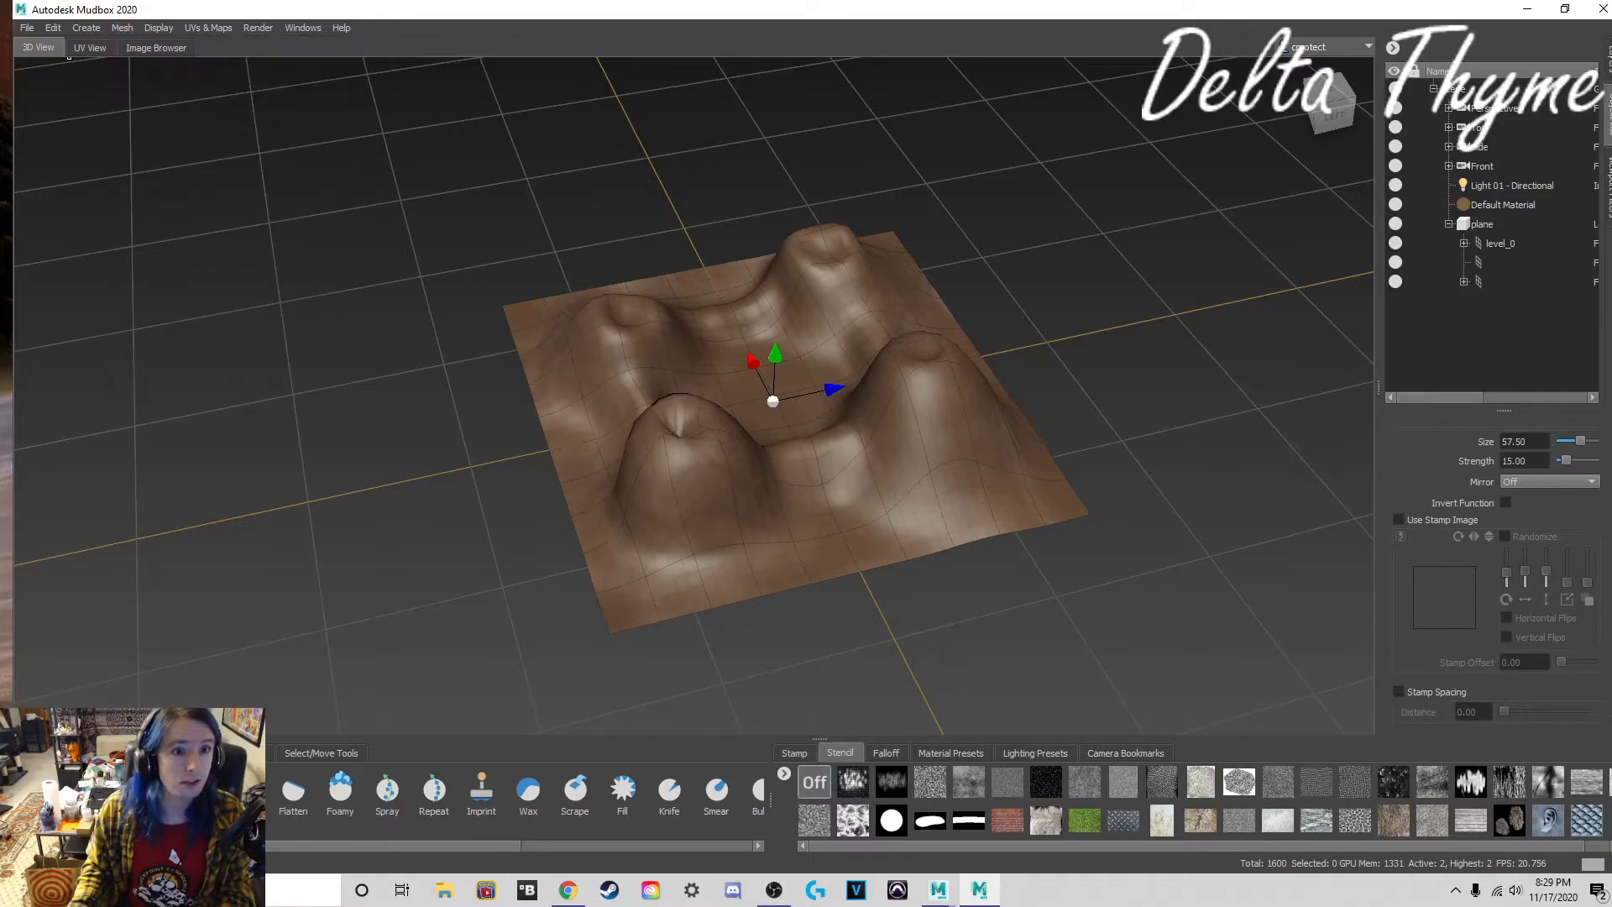
left_click_drag(631, 367, 681, 333, "alt")
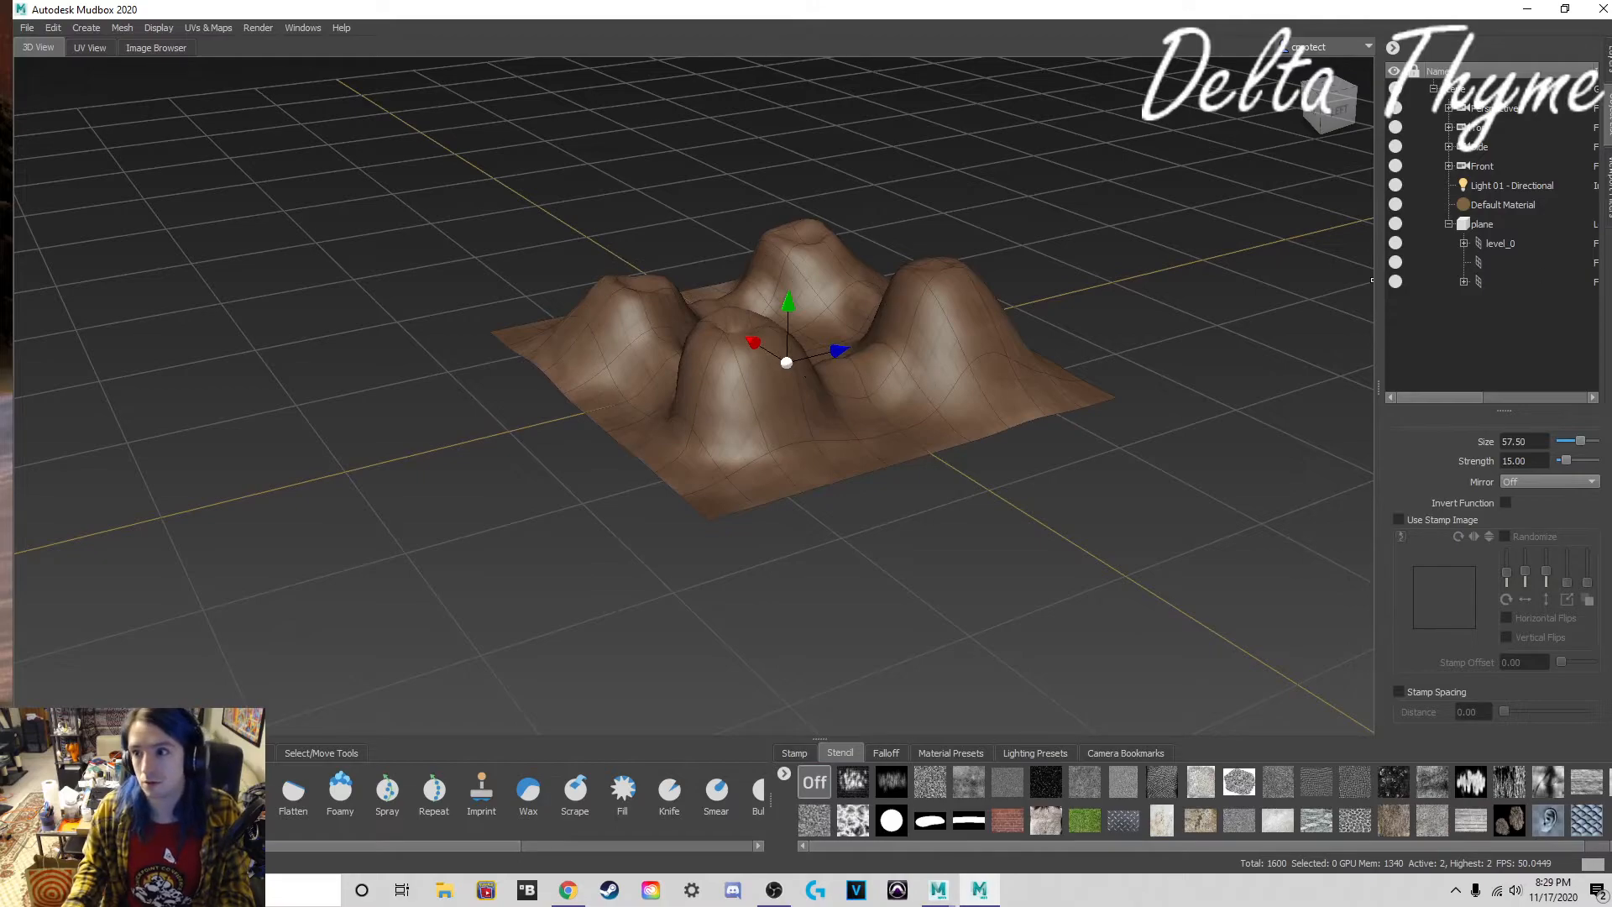
Step: Show the sculpt layers and delete the upper sculpt layer of the terrain
left_click(1605, 80)
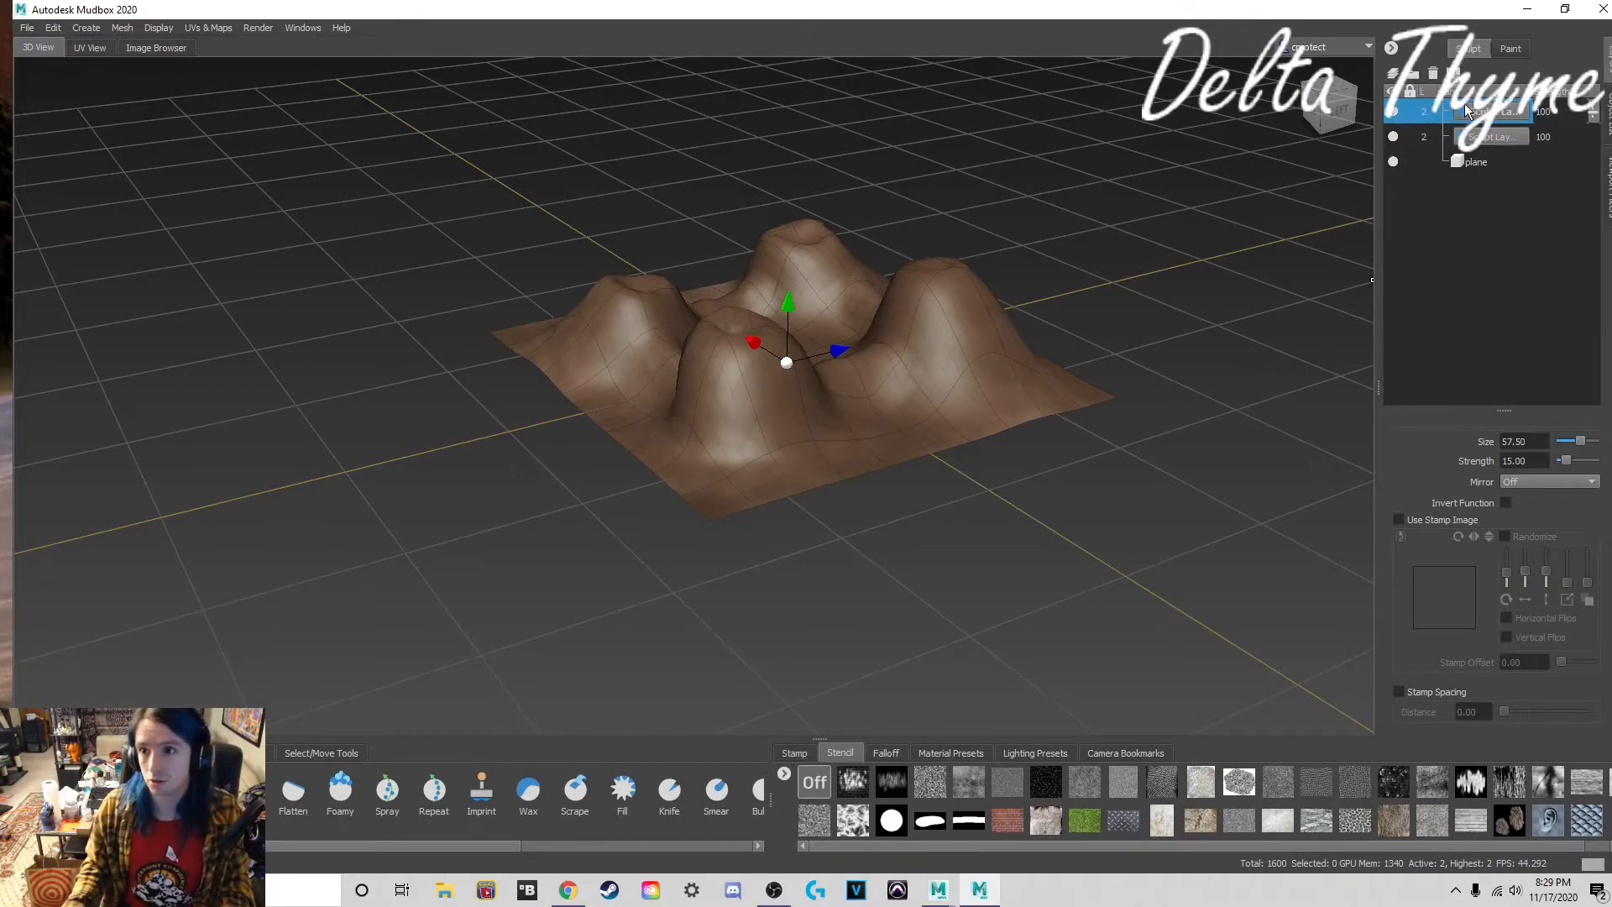
right_click(1419, 115)
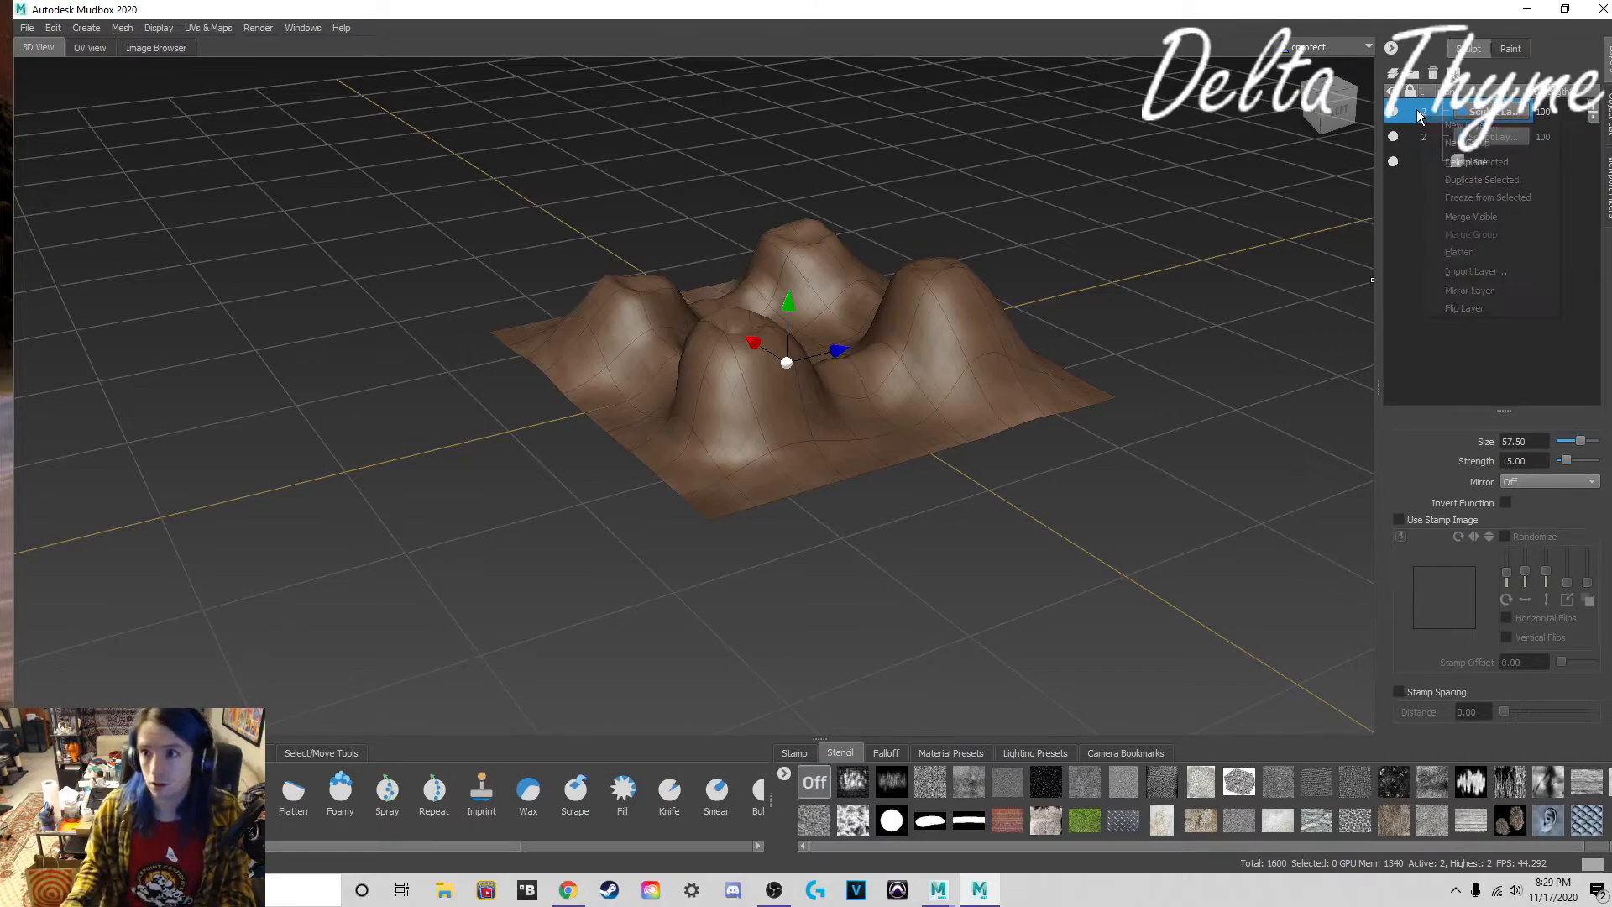
left_click(1495, 163)
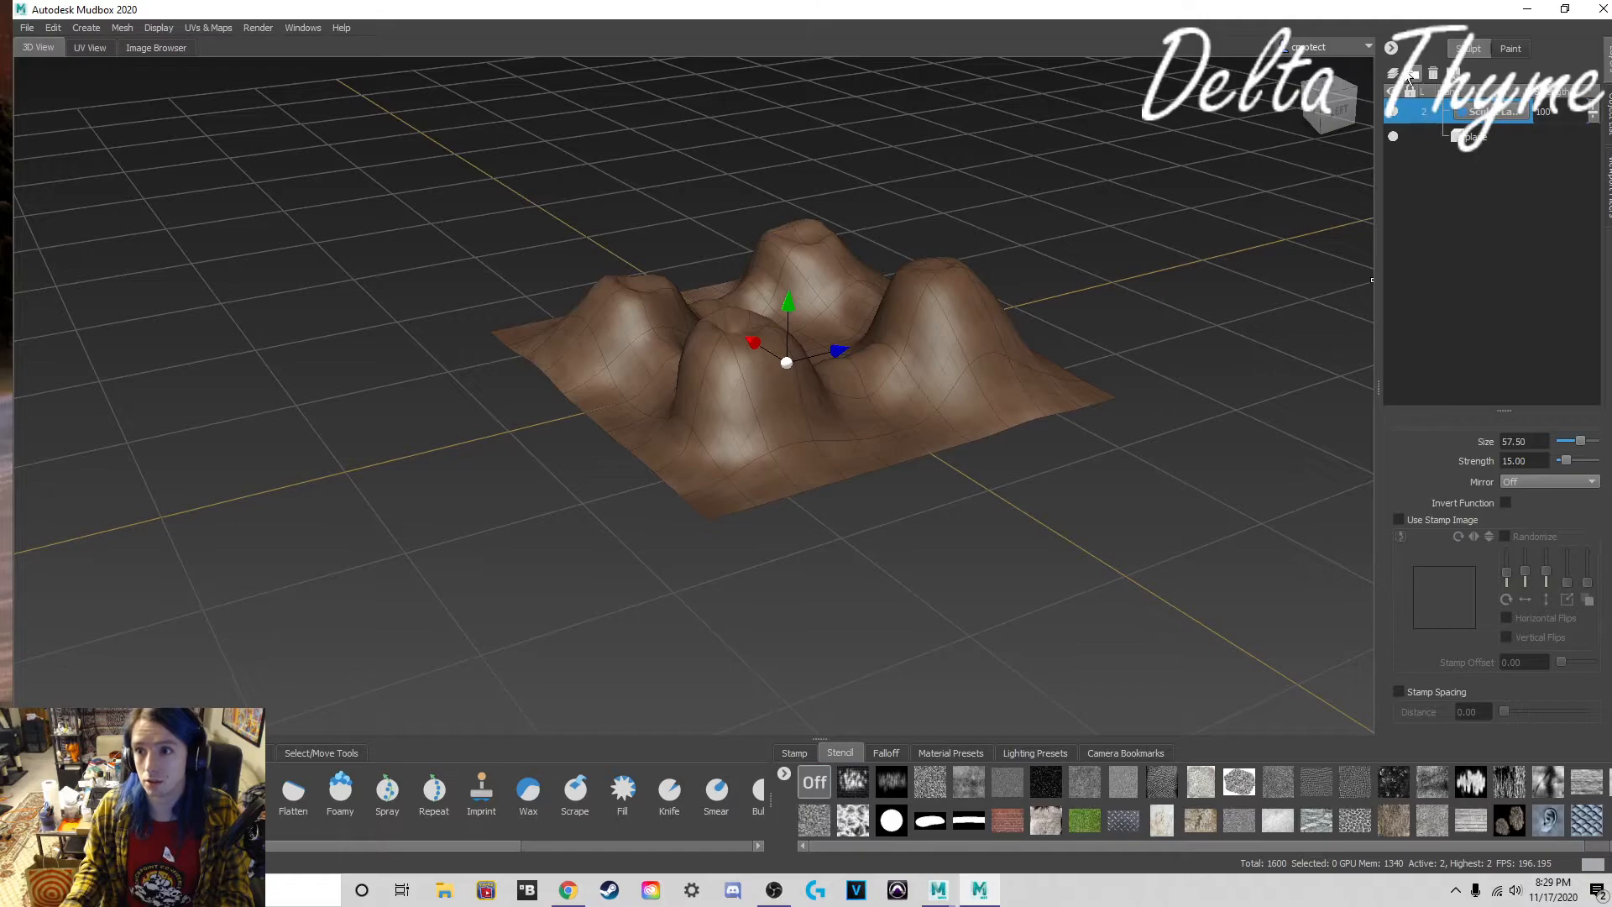
Step: Add three new subdivision levels to the terrain, raising it to level 5
key("shift+d")
key("shift+d")
key("shift+d")
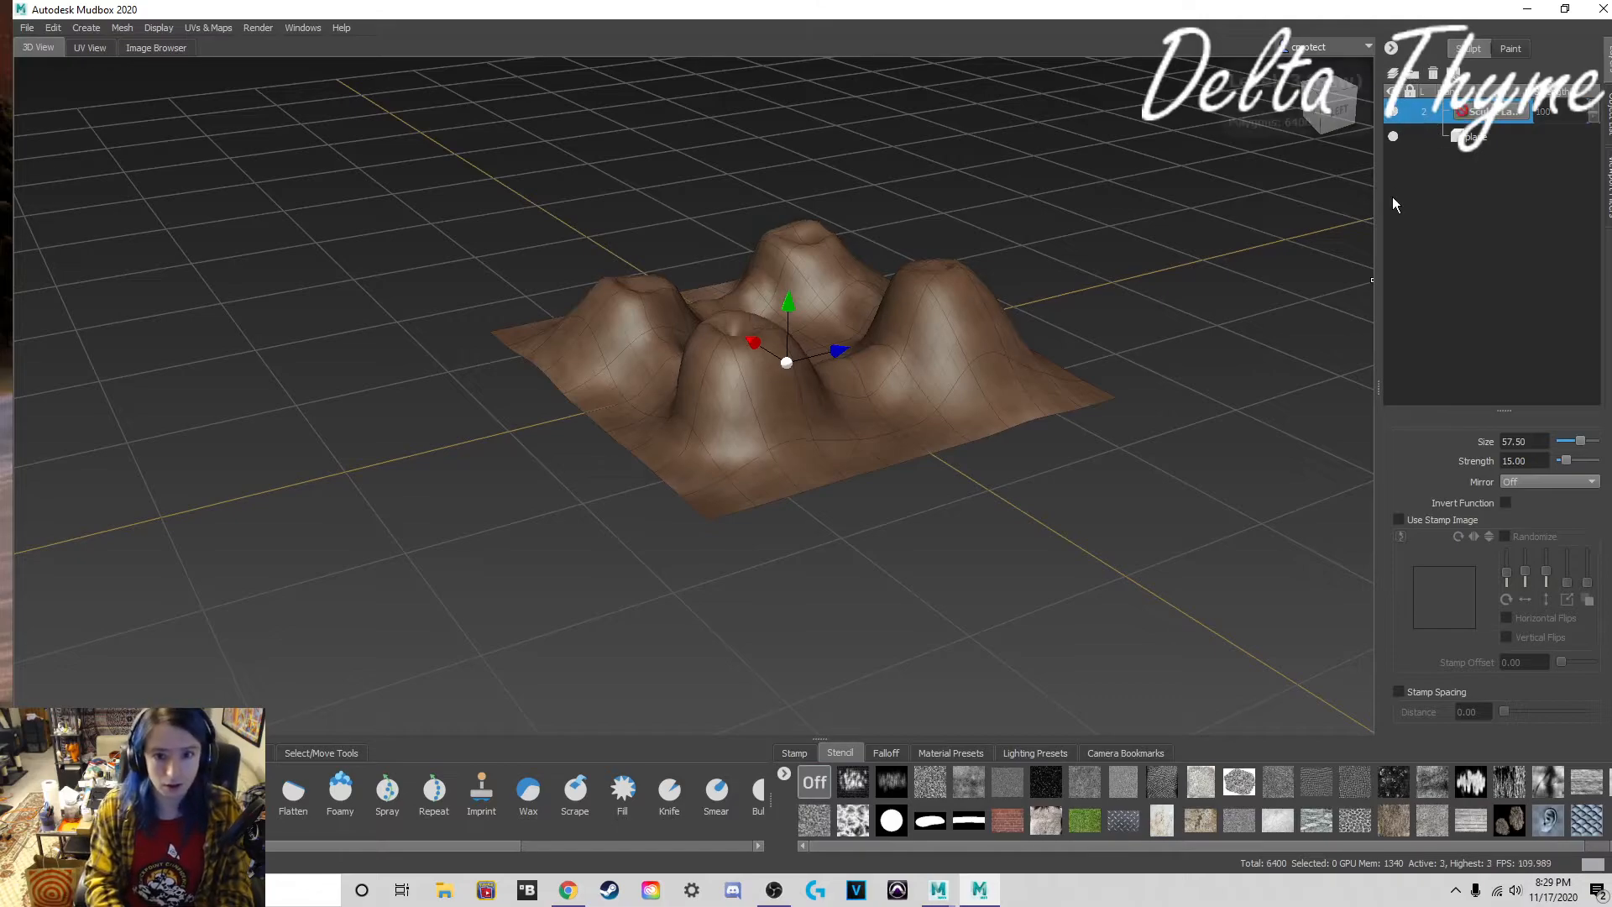
left_click_drag(958, 391, 905, 413, "alt")
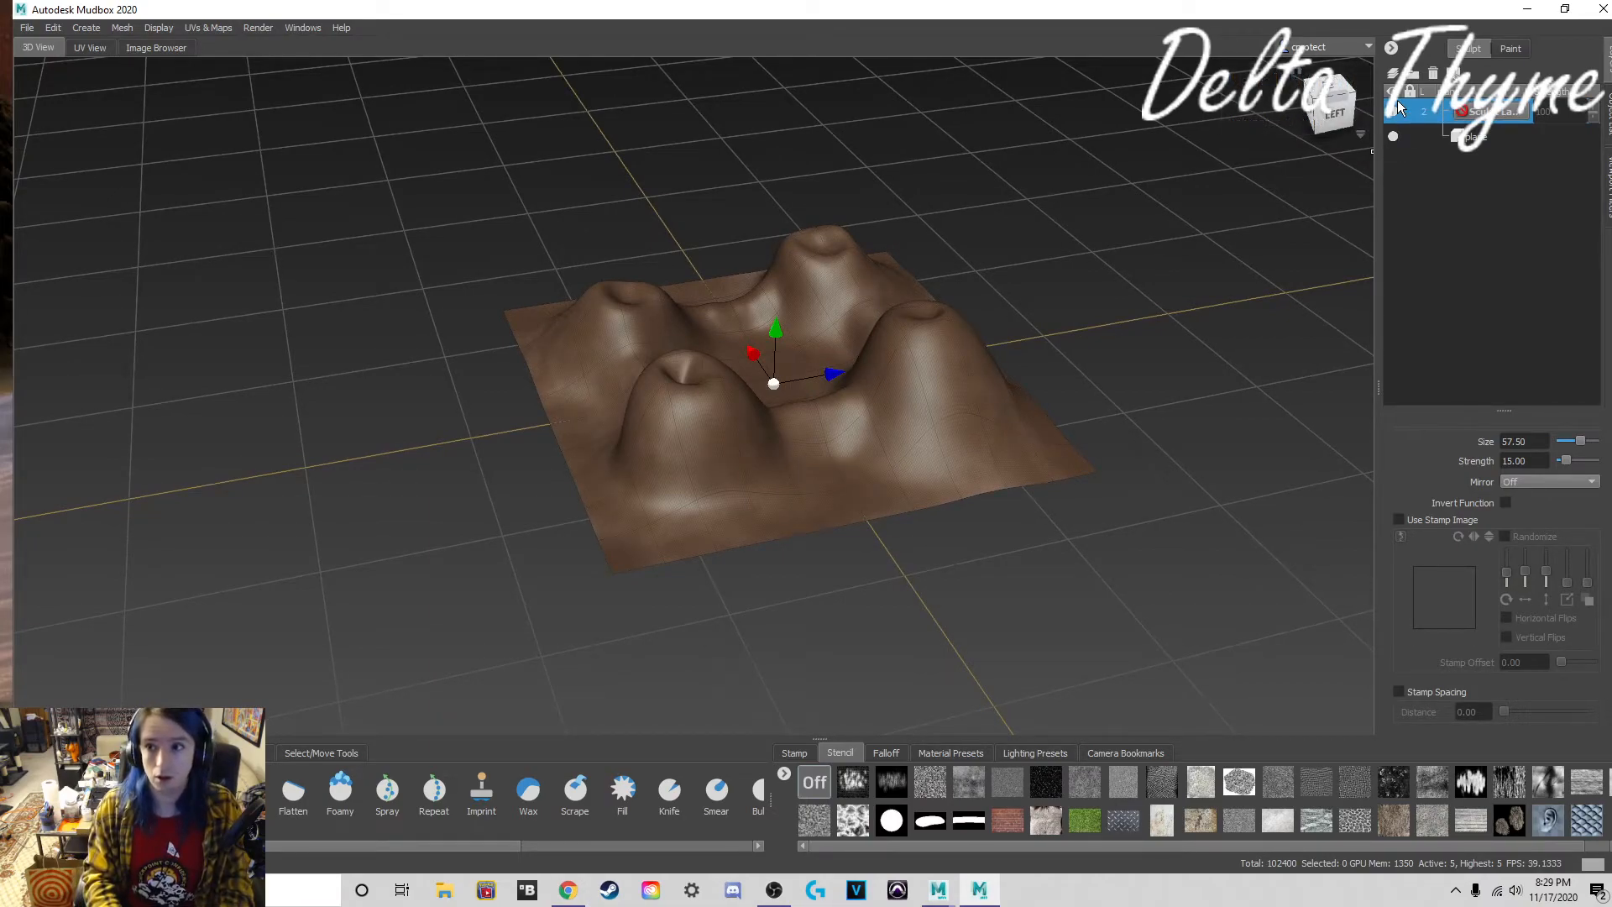
key("ctrl+shift+d")
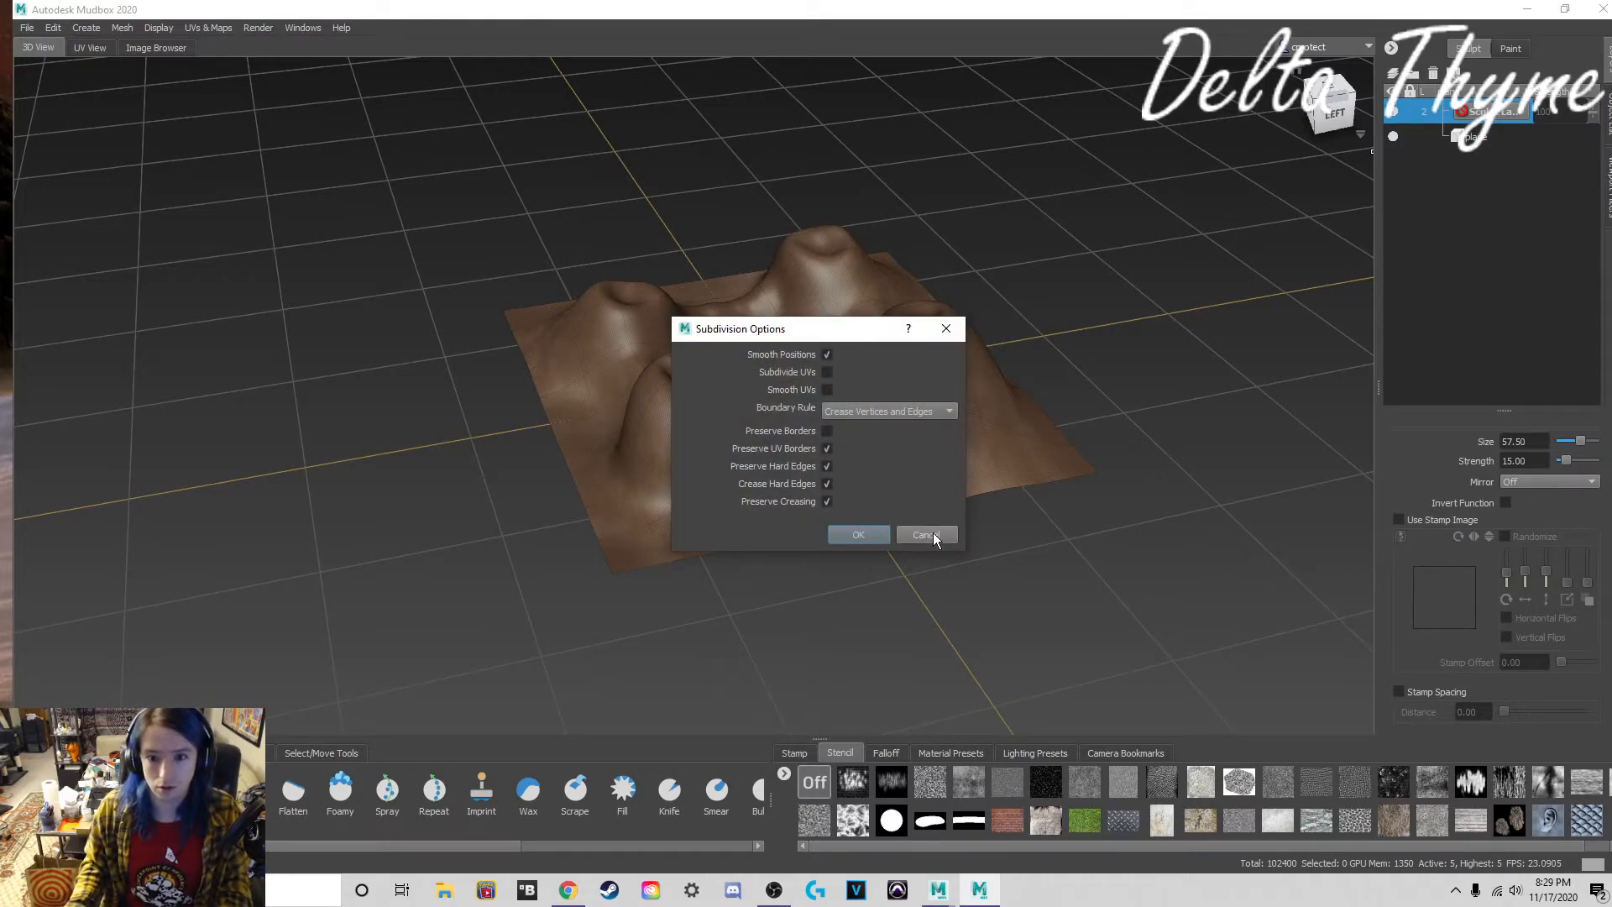
left_click(926, 536)
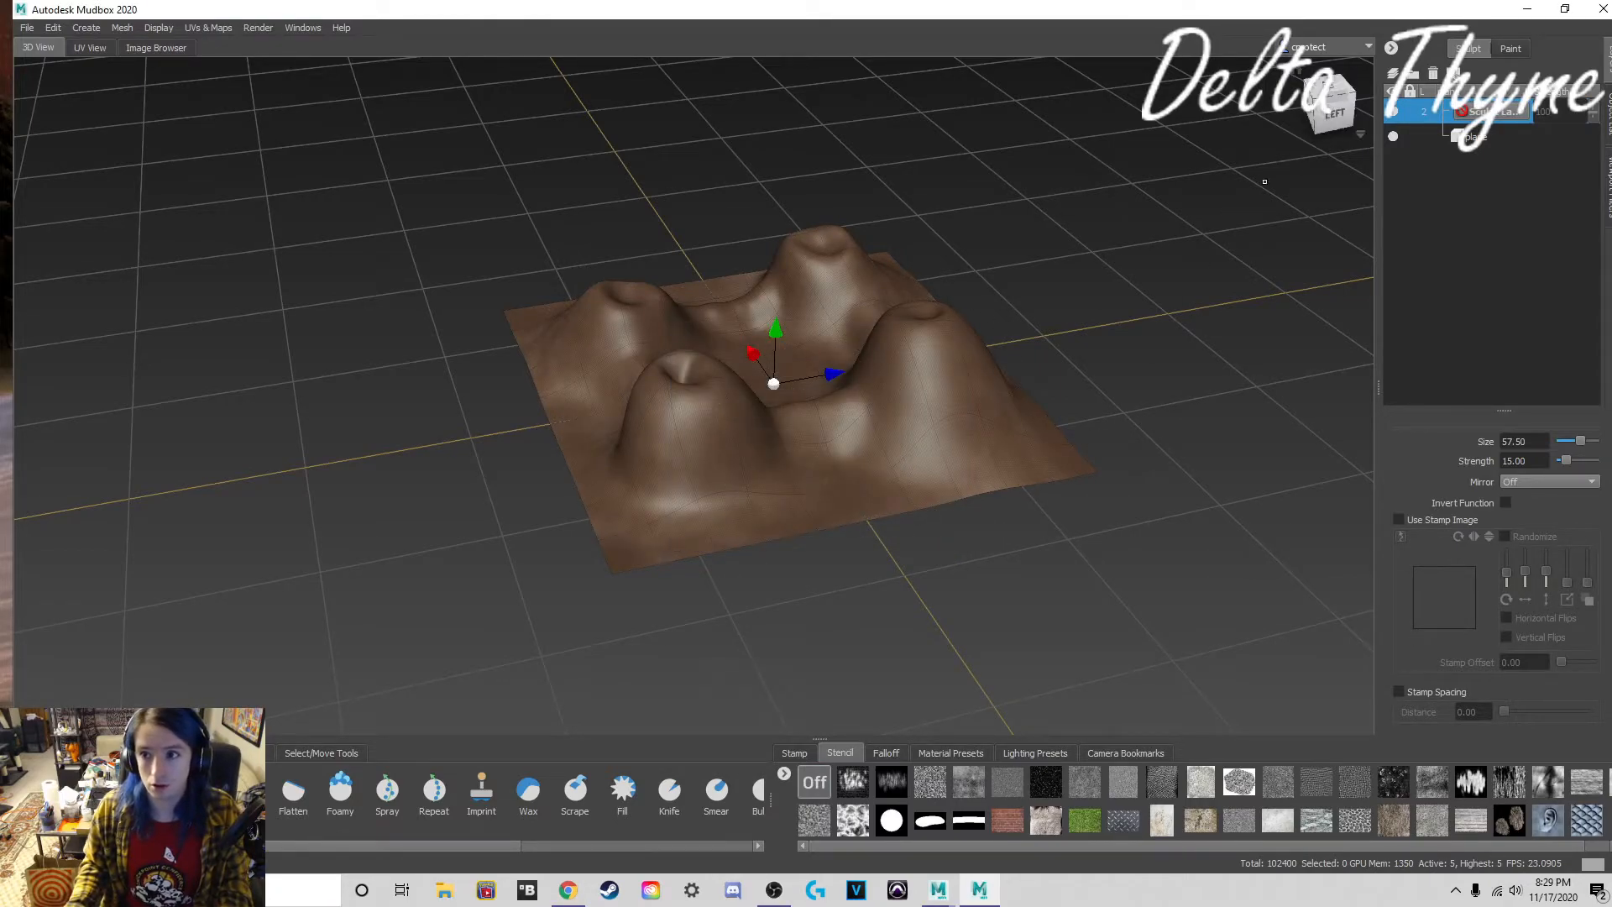
Step: Add a new sculpt layer and sculpt the foreground hill through the wispy, cloud-like stencil
left_click(1393, 73)
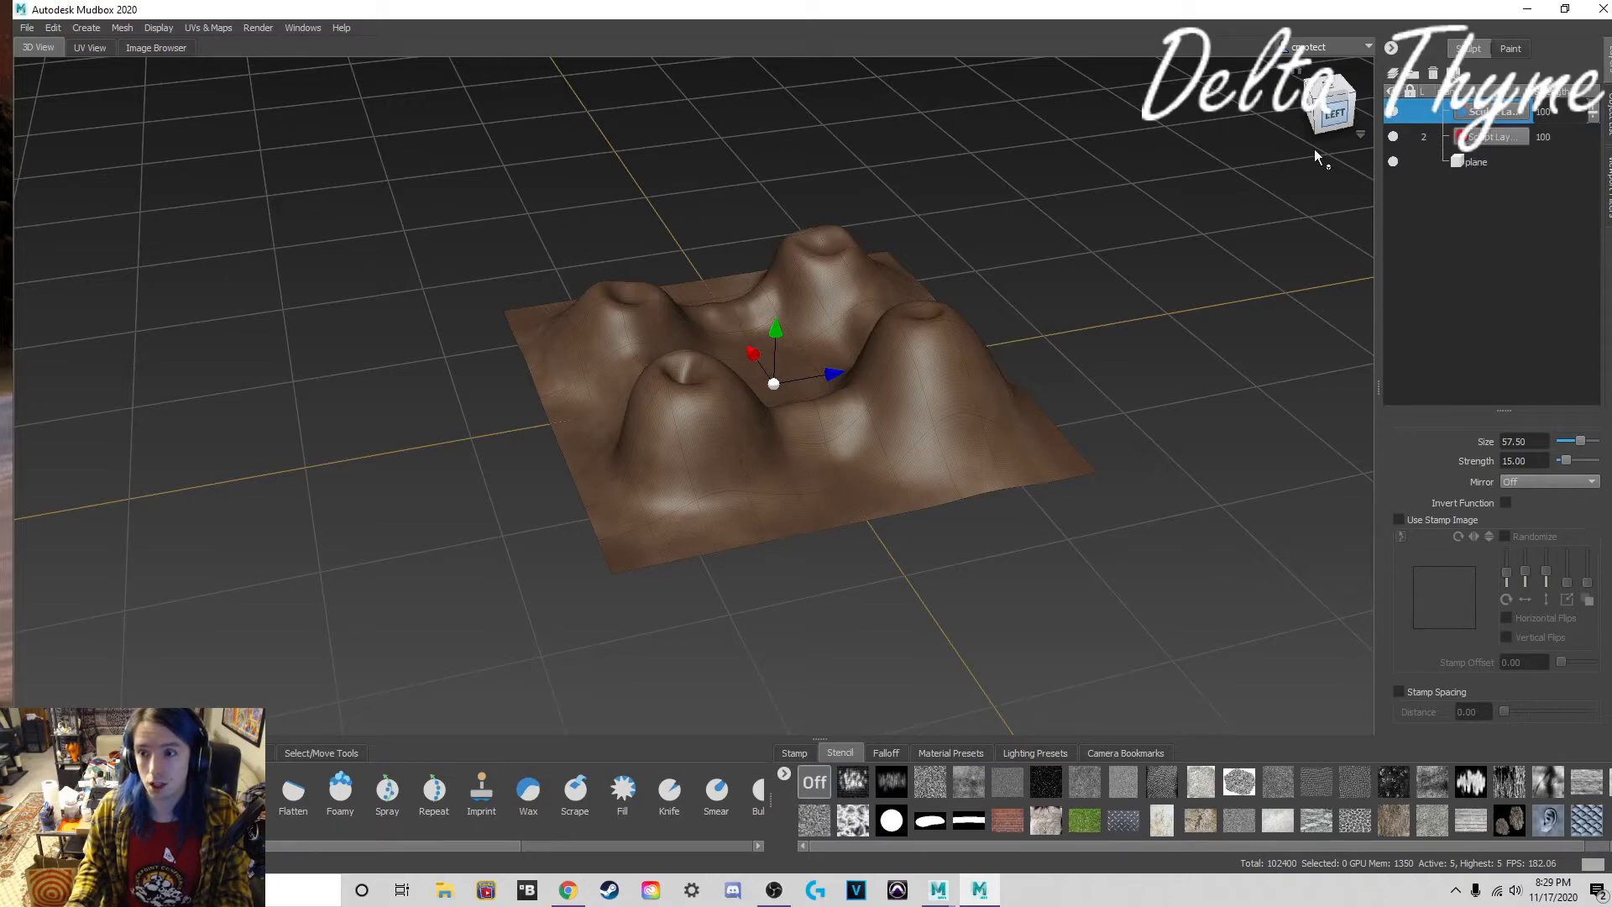
left_click(852, 820)
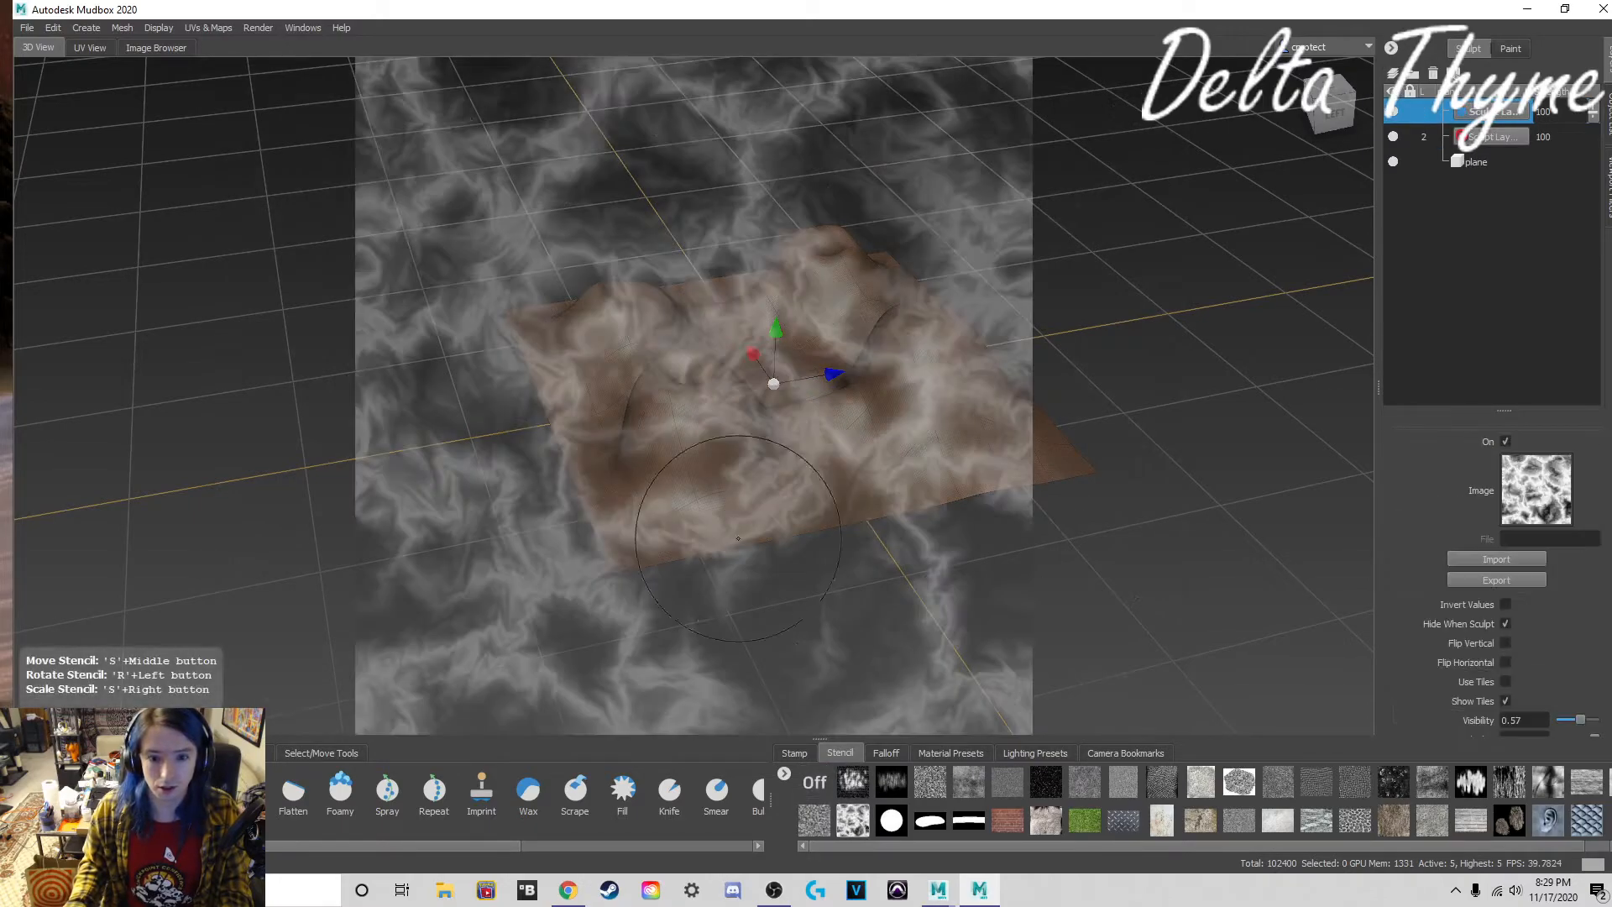
left_click(58, 794)
left_click_drag(682, 447, 707, 475)
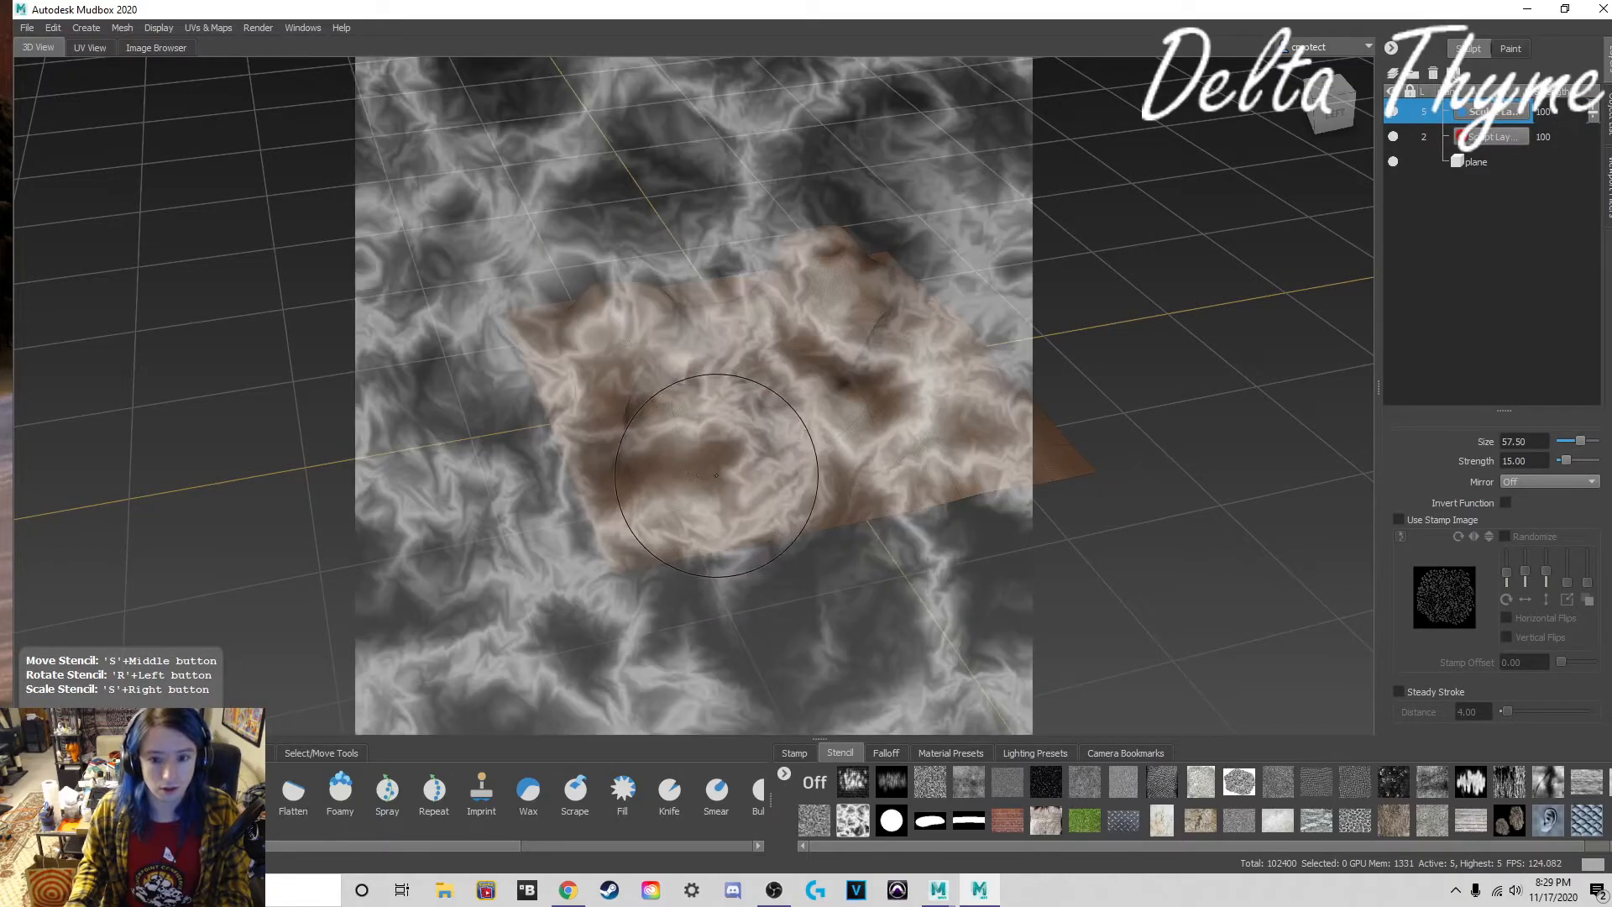
right_click_drag(717, 472, 928, 496, "alt")
left_click_drag(714, 483, 708, 486)
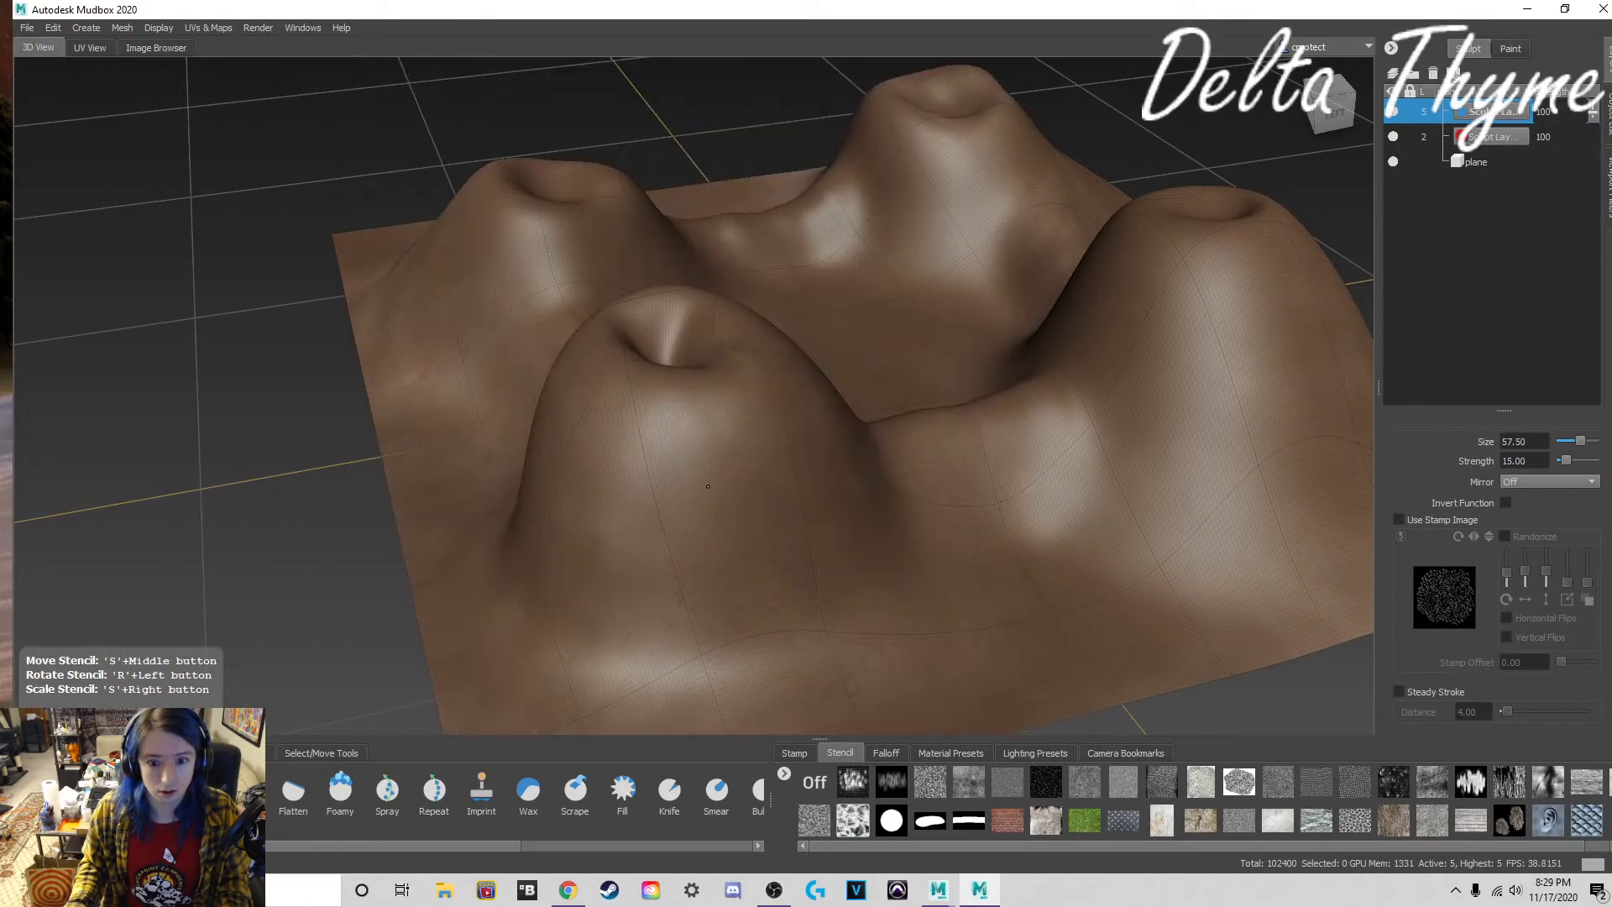
left_click_drag(722, 569, 724, 568)
Step: Set the brush strength to 52.50 and continue stroking the hillsides through the stencil
left_click_drag(1568, 461, 1579, 461)
left_click_drag(712, 527, 707, 498)
left_click_drag(708, 573, 710, 566)
mouse_move(713, 554)
left_mouse_down()
mouse_move(718, 539)
mouse_move(873, 557)
left_mouse_up()
left_click_drag(812, 470, 812, 466)
Step: Turn the stencil off and apply the scattered-dots stamp image to the sculpt brush
left_click(796, 755)
left_click(837, 757)
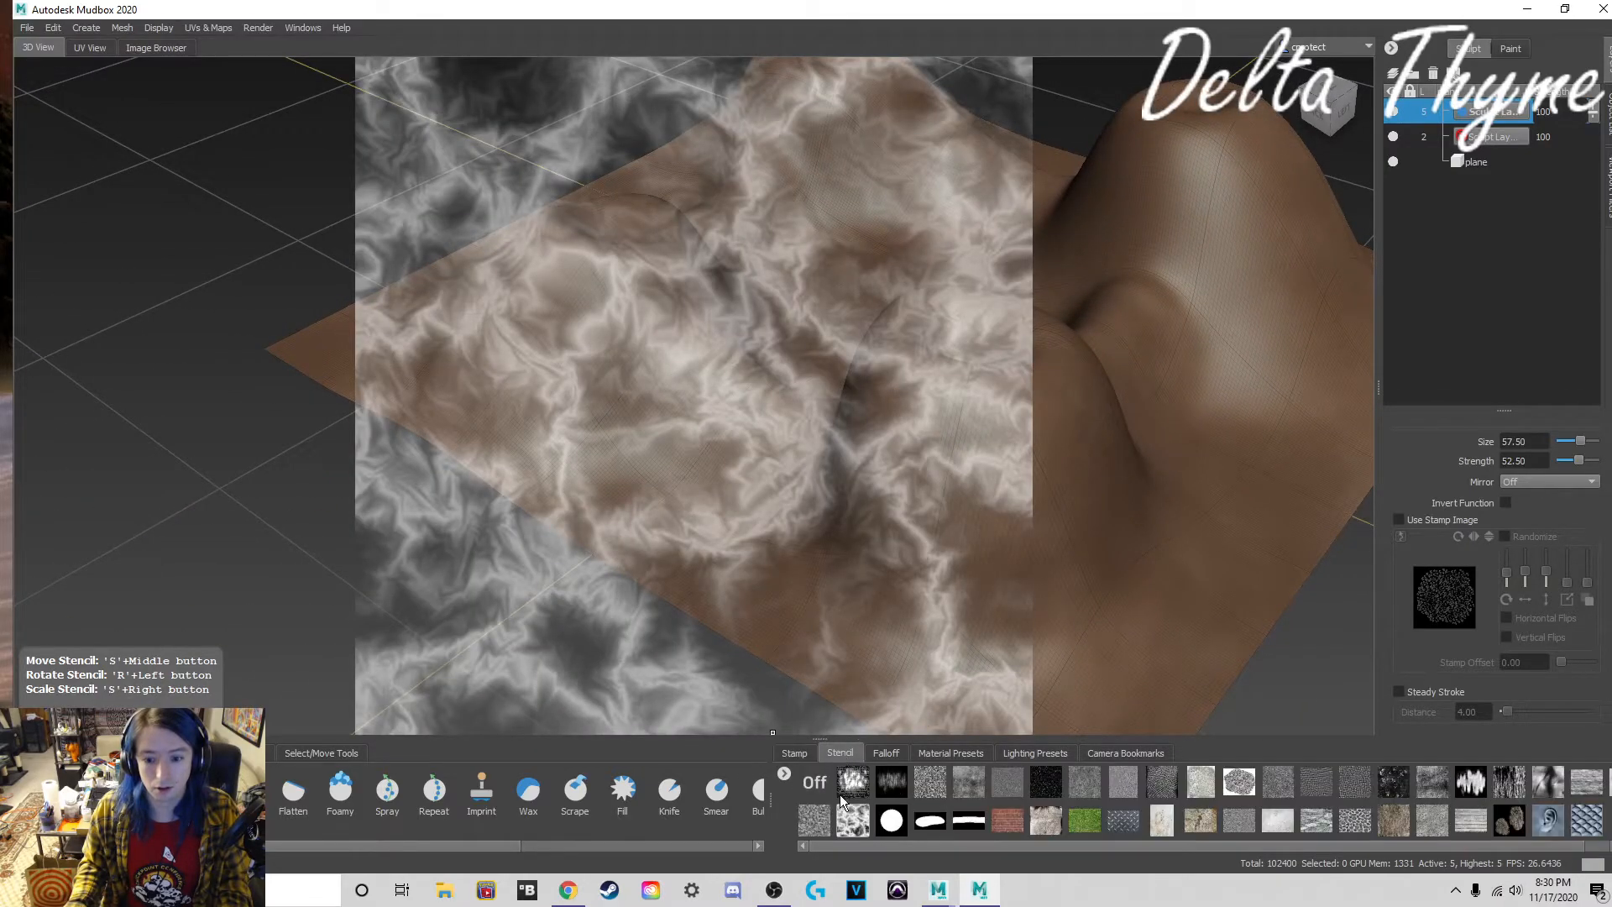
left_click(813, 783)
left_click(798, 754)
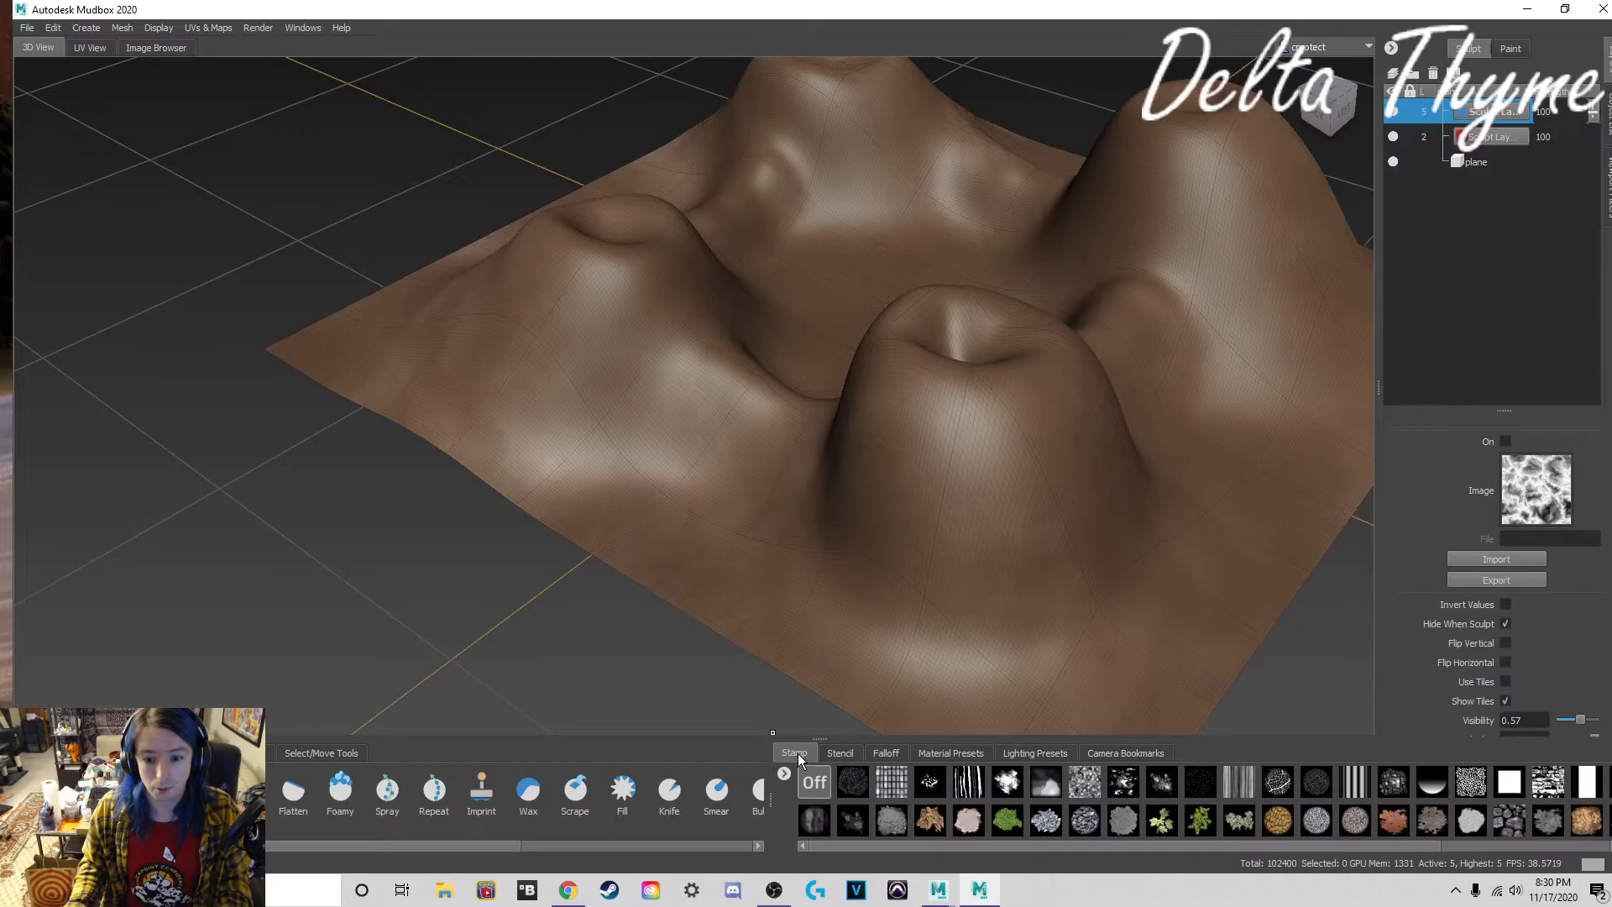
left_click(865, 786)
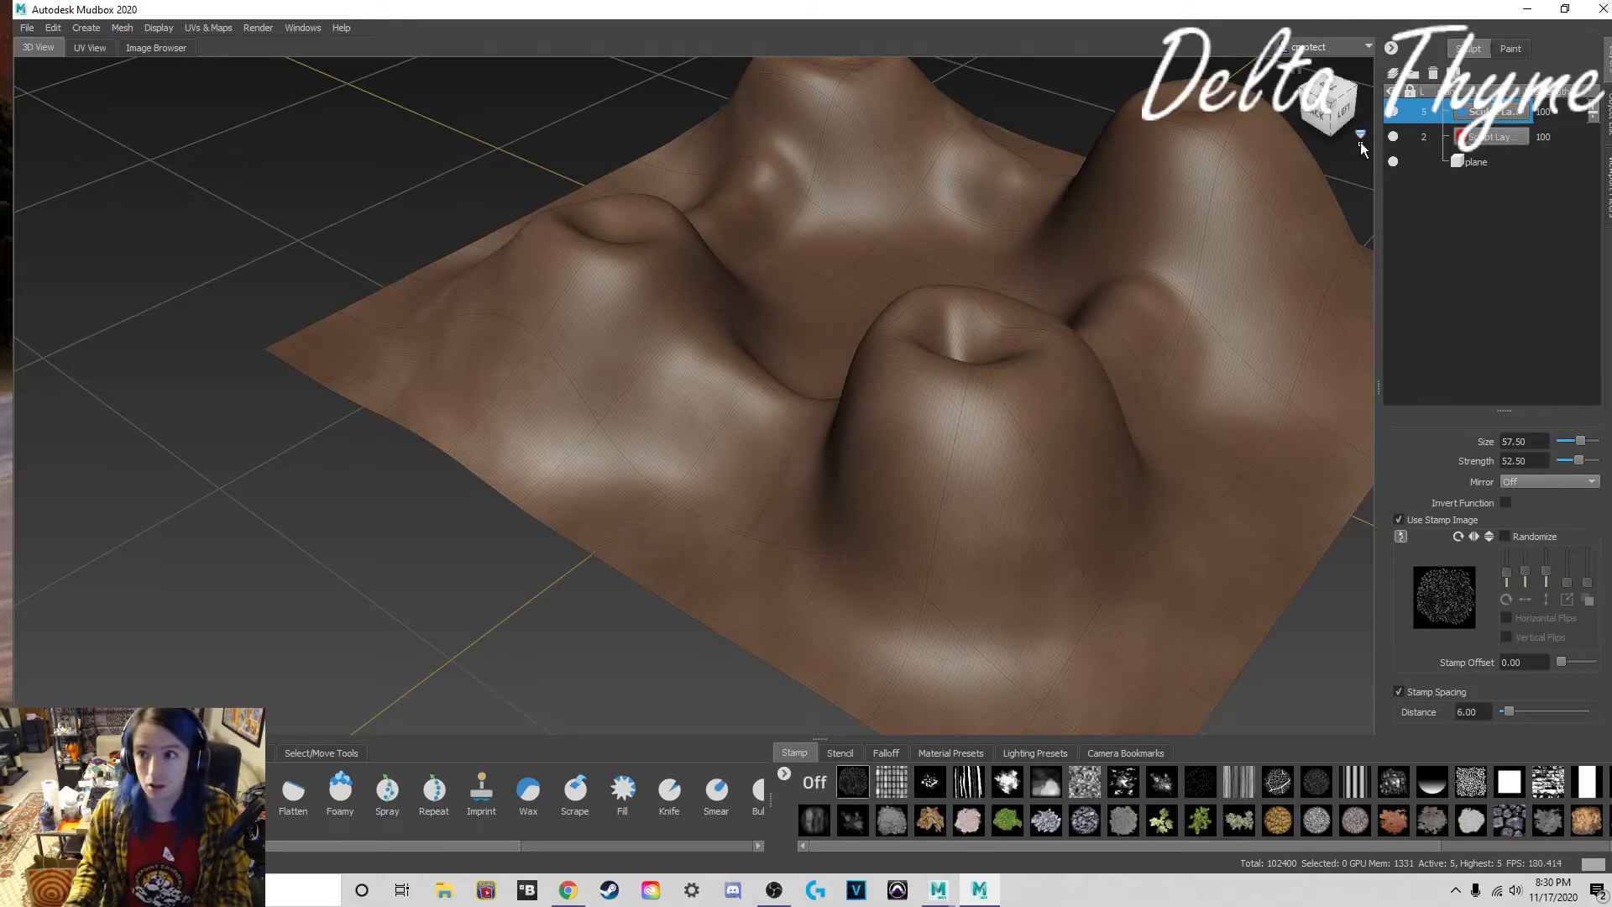
Step: Step the terrain down to subdivision level 3 and try sculpting on the current layer
left_click(154, 31)
mouse_move(125, 26)
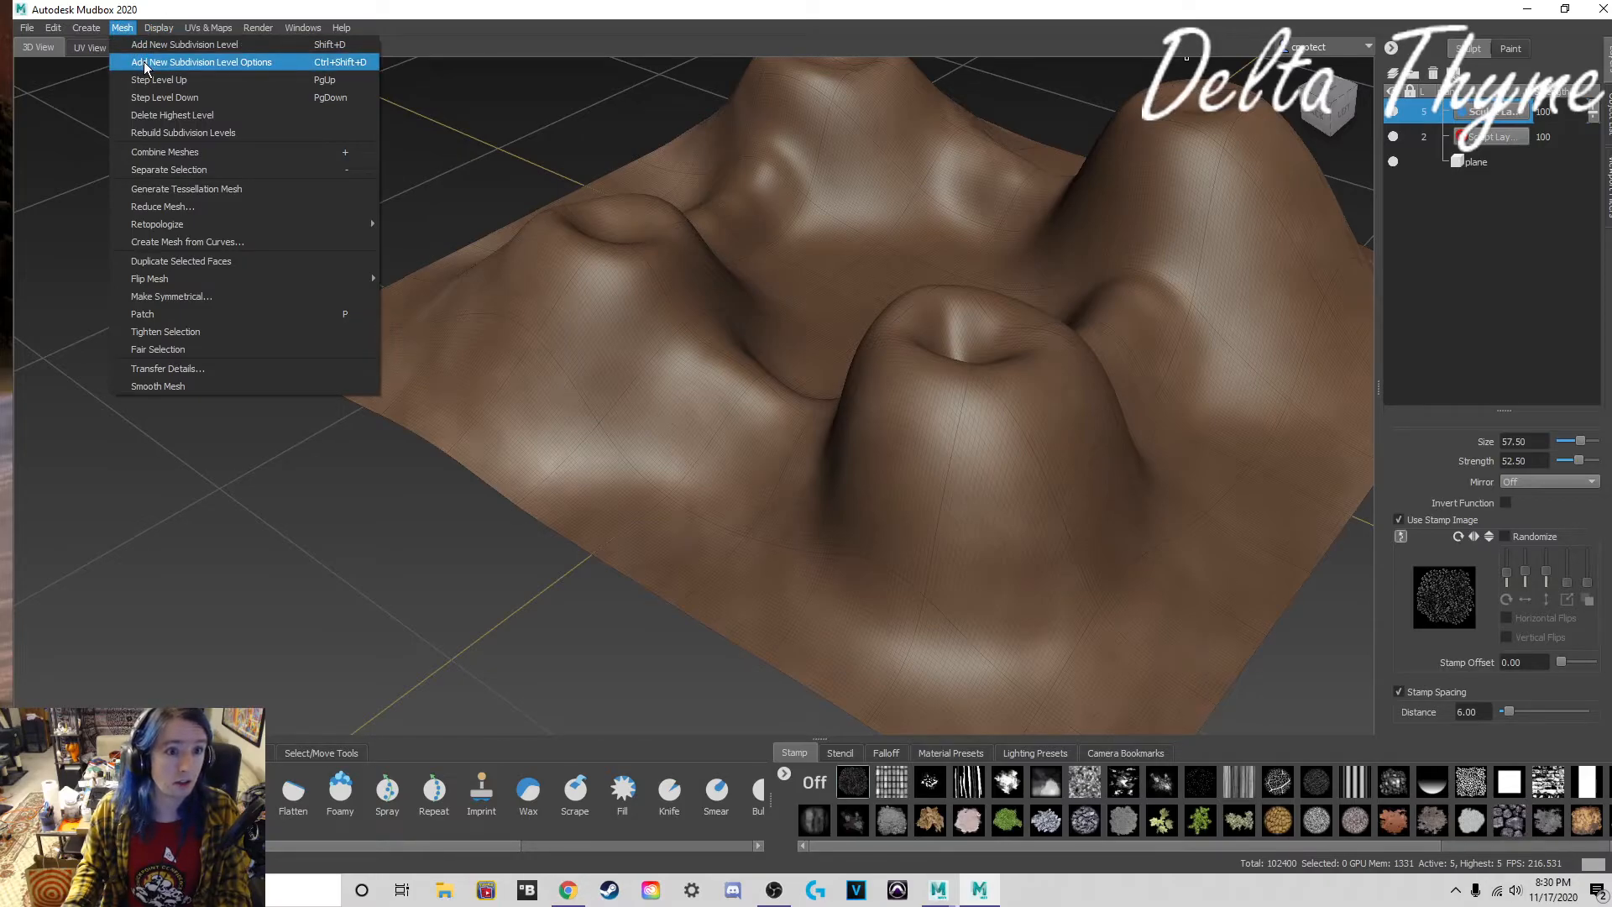
left_click(184, 100)
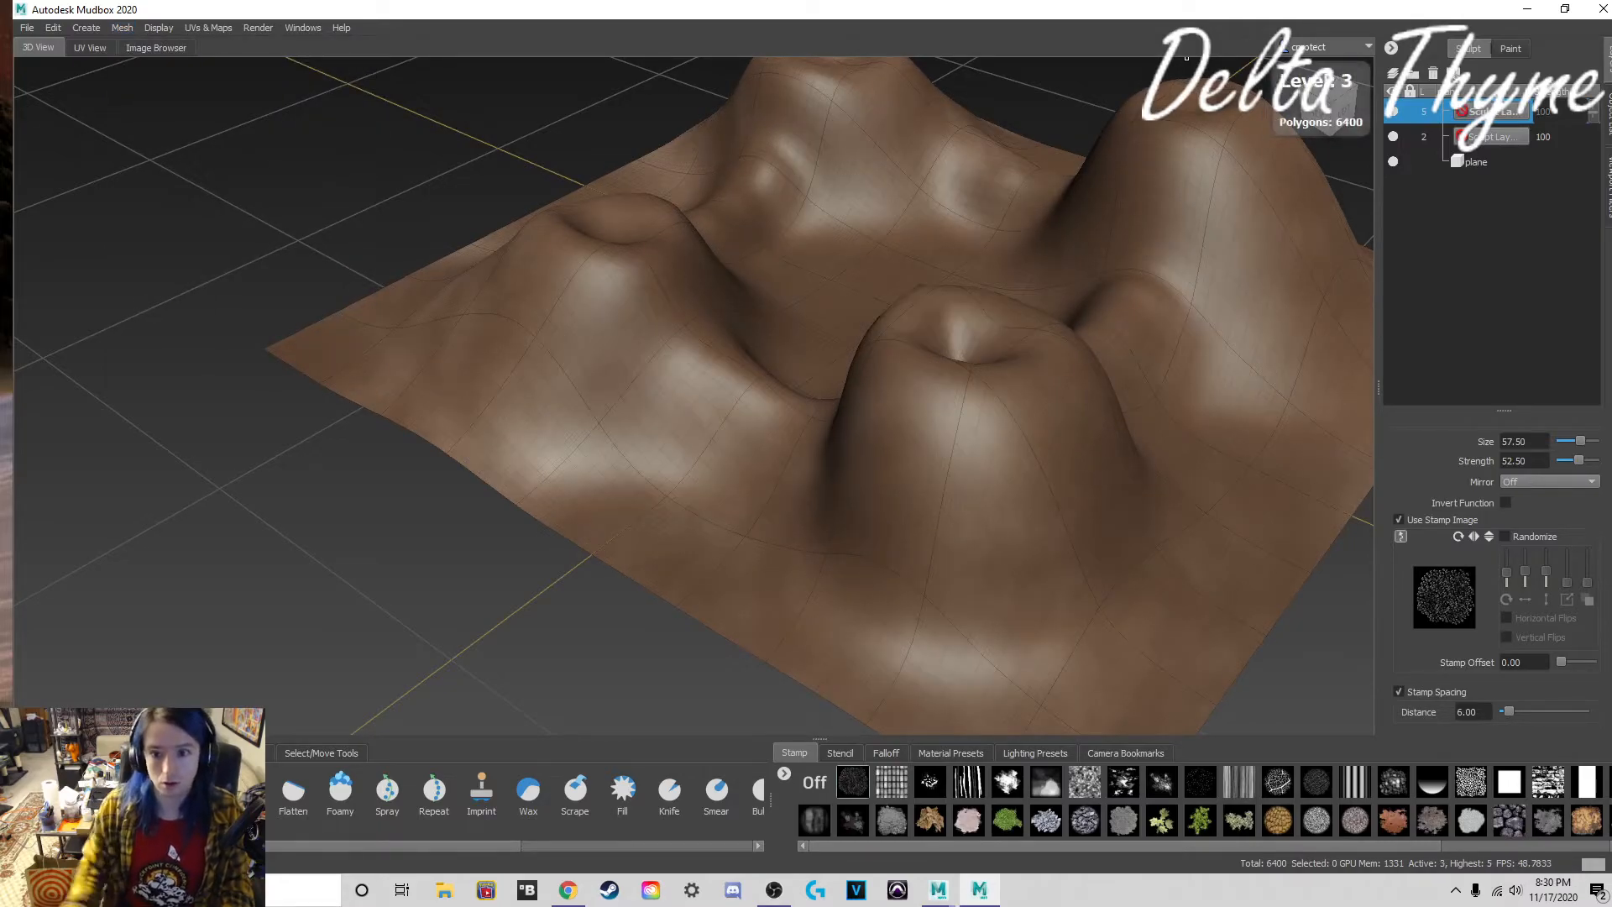
left_click(845, 510)
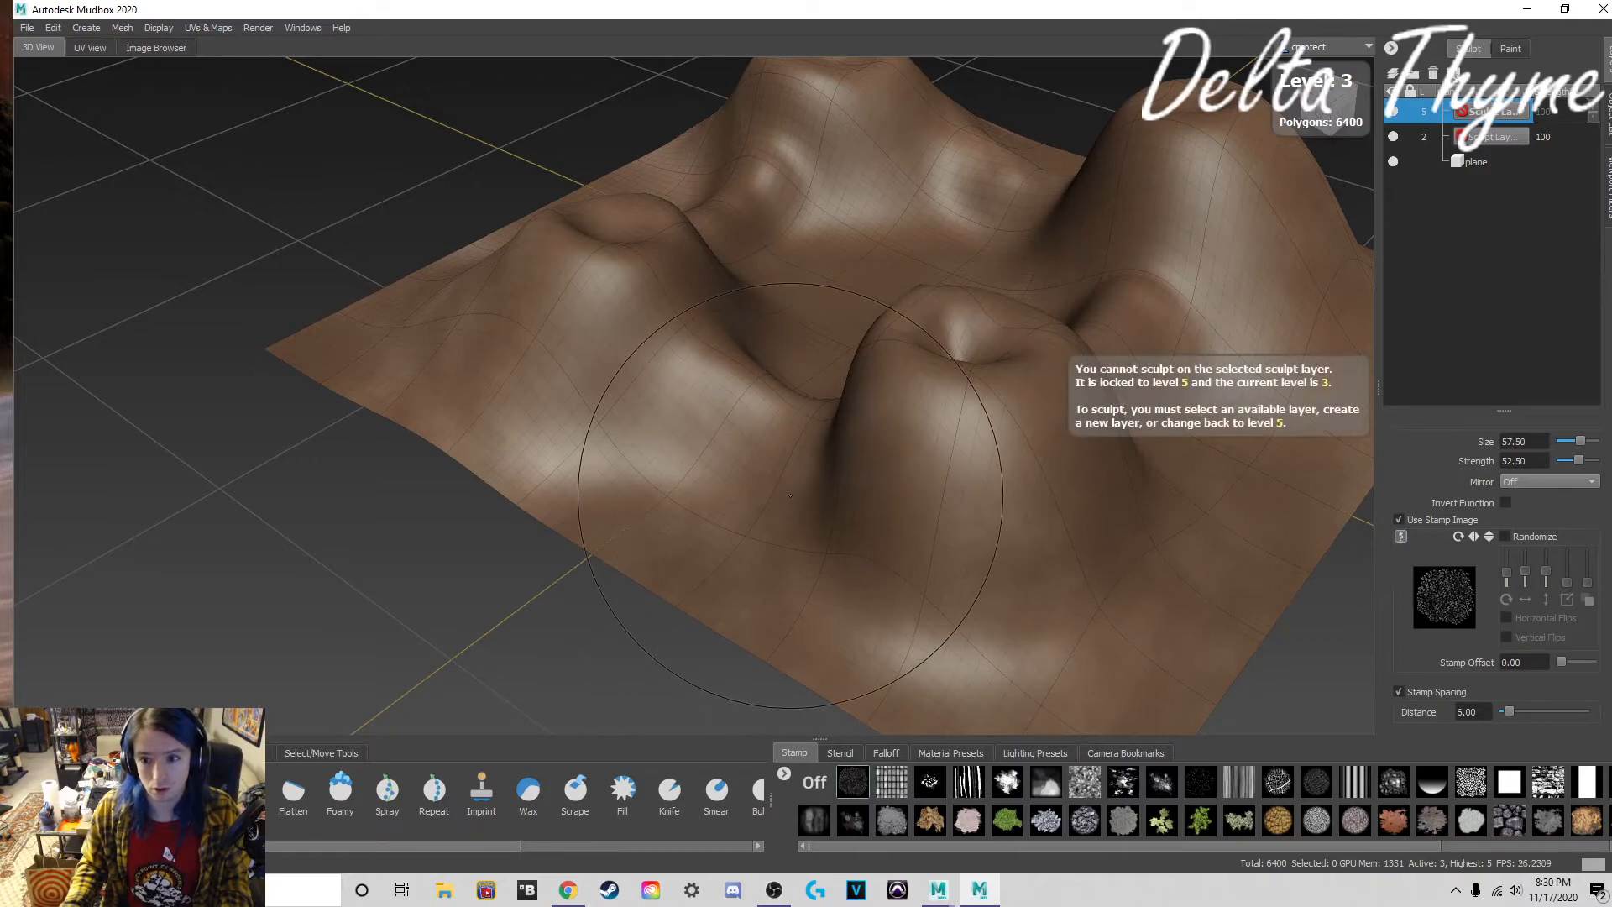
Step: Add a sculpt layer, place it between the two existing ones, and try sculpting the foreground hill on it
left_click(1393, 74)
left_click_drag(1484, 157, 1478, 143)
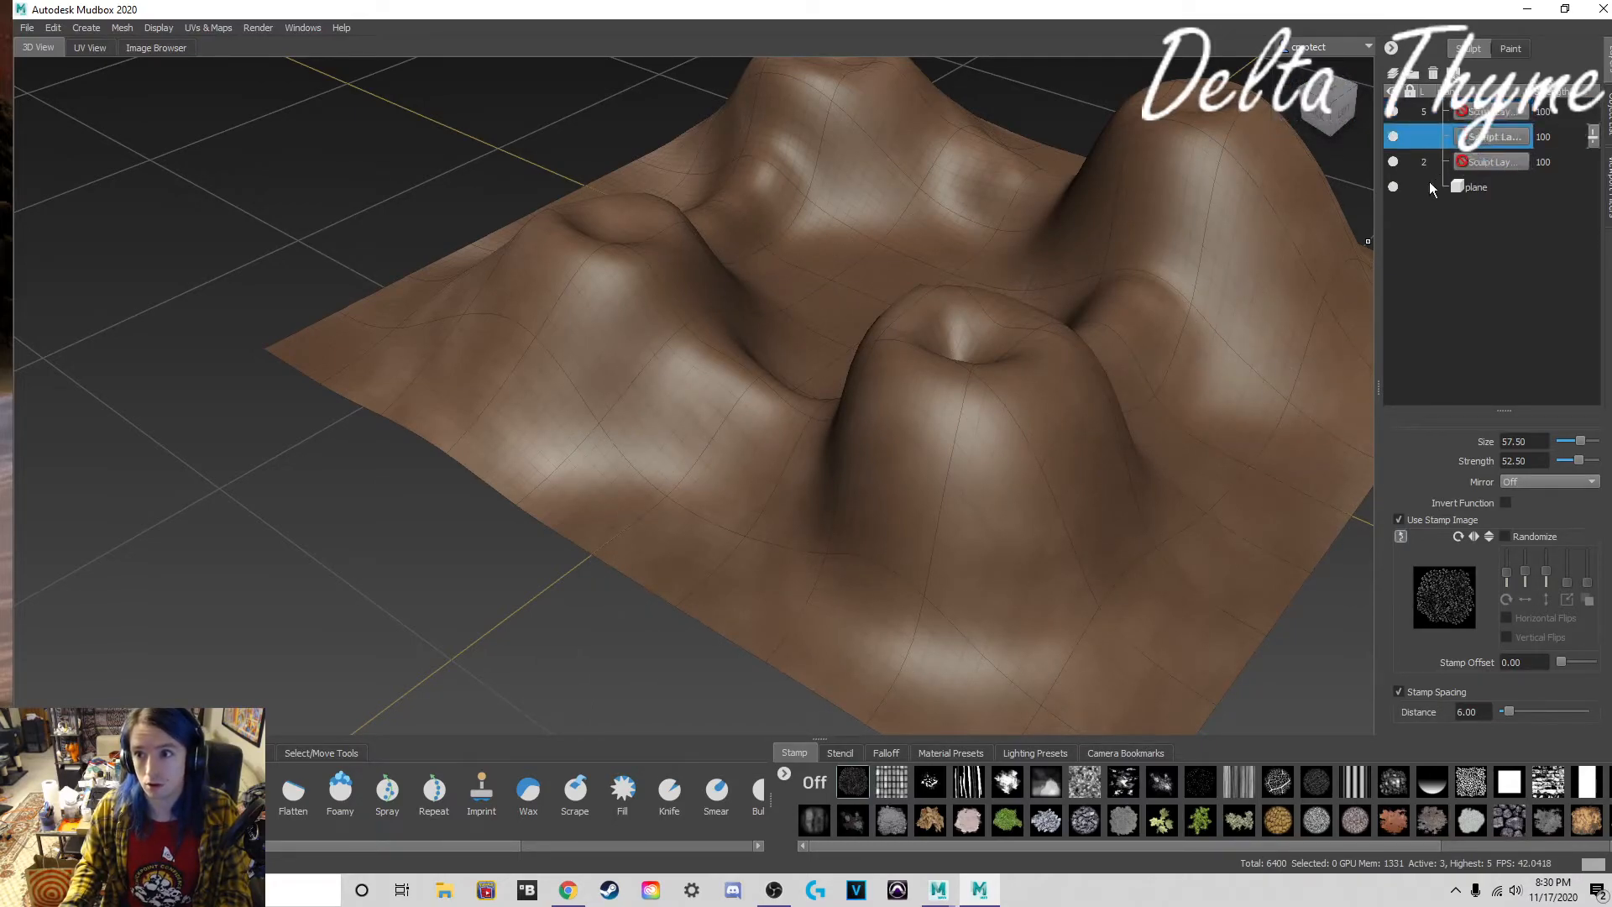
right_click(927, 466)
left_click(935, 495)
right_click_drag(924, 488, 898, 490)
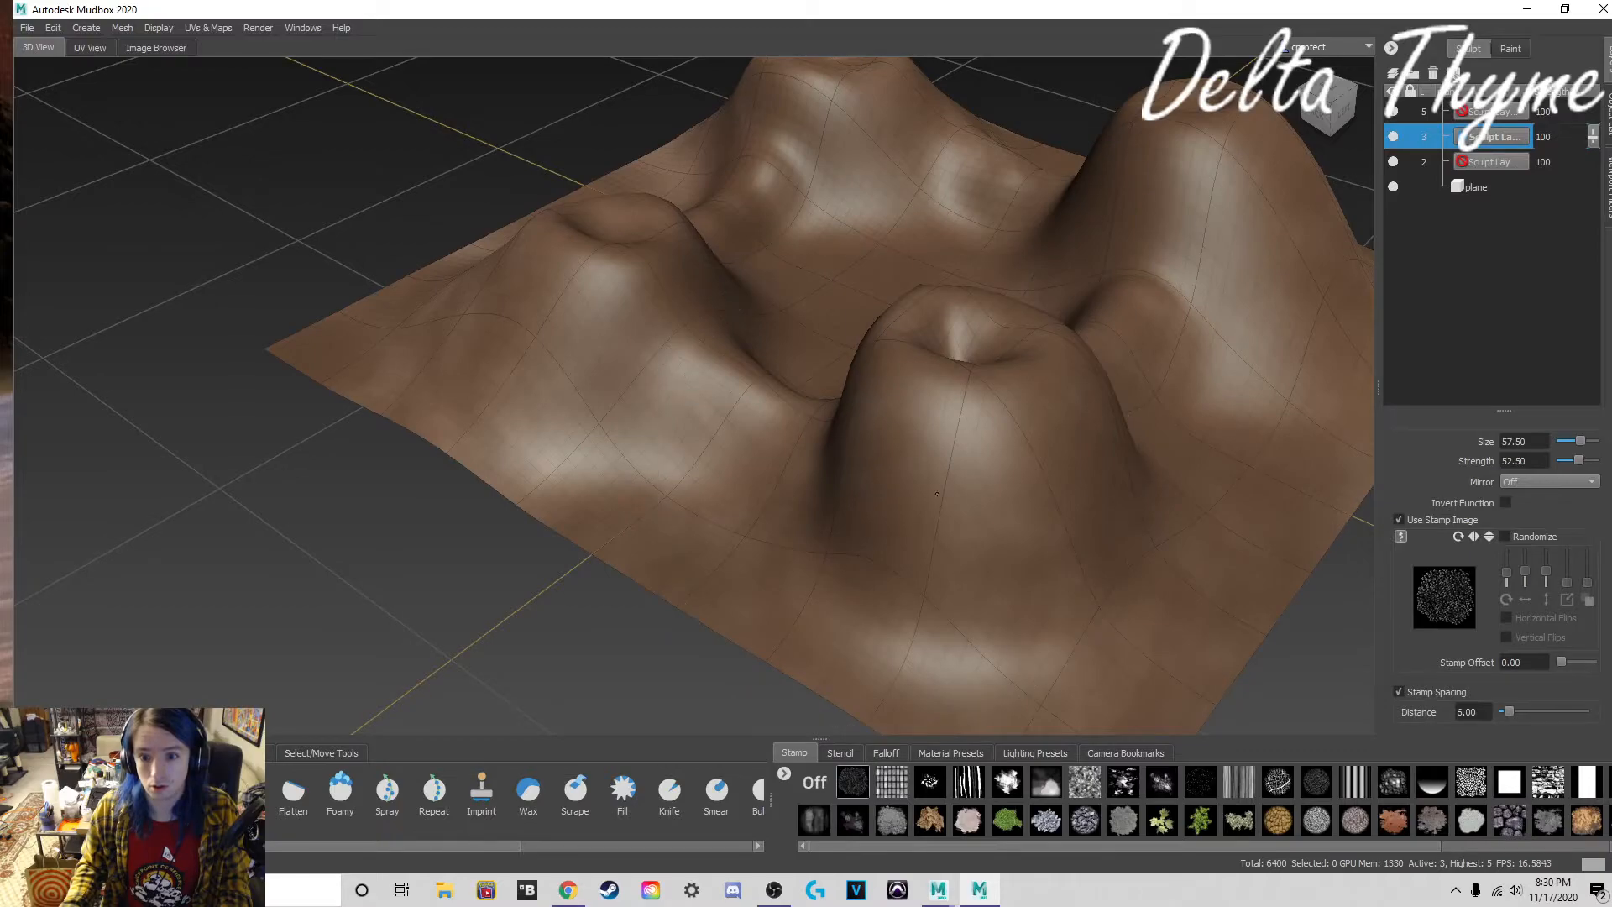
Step: Select the entire terrain mesh and inspect its grid from a lower angle
right_click(914, 507)
left_click(901, 543)
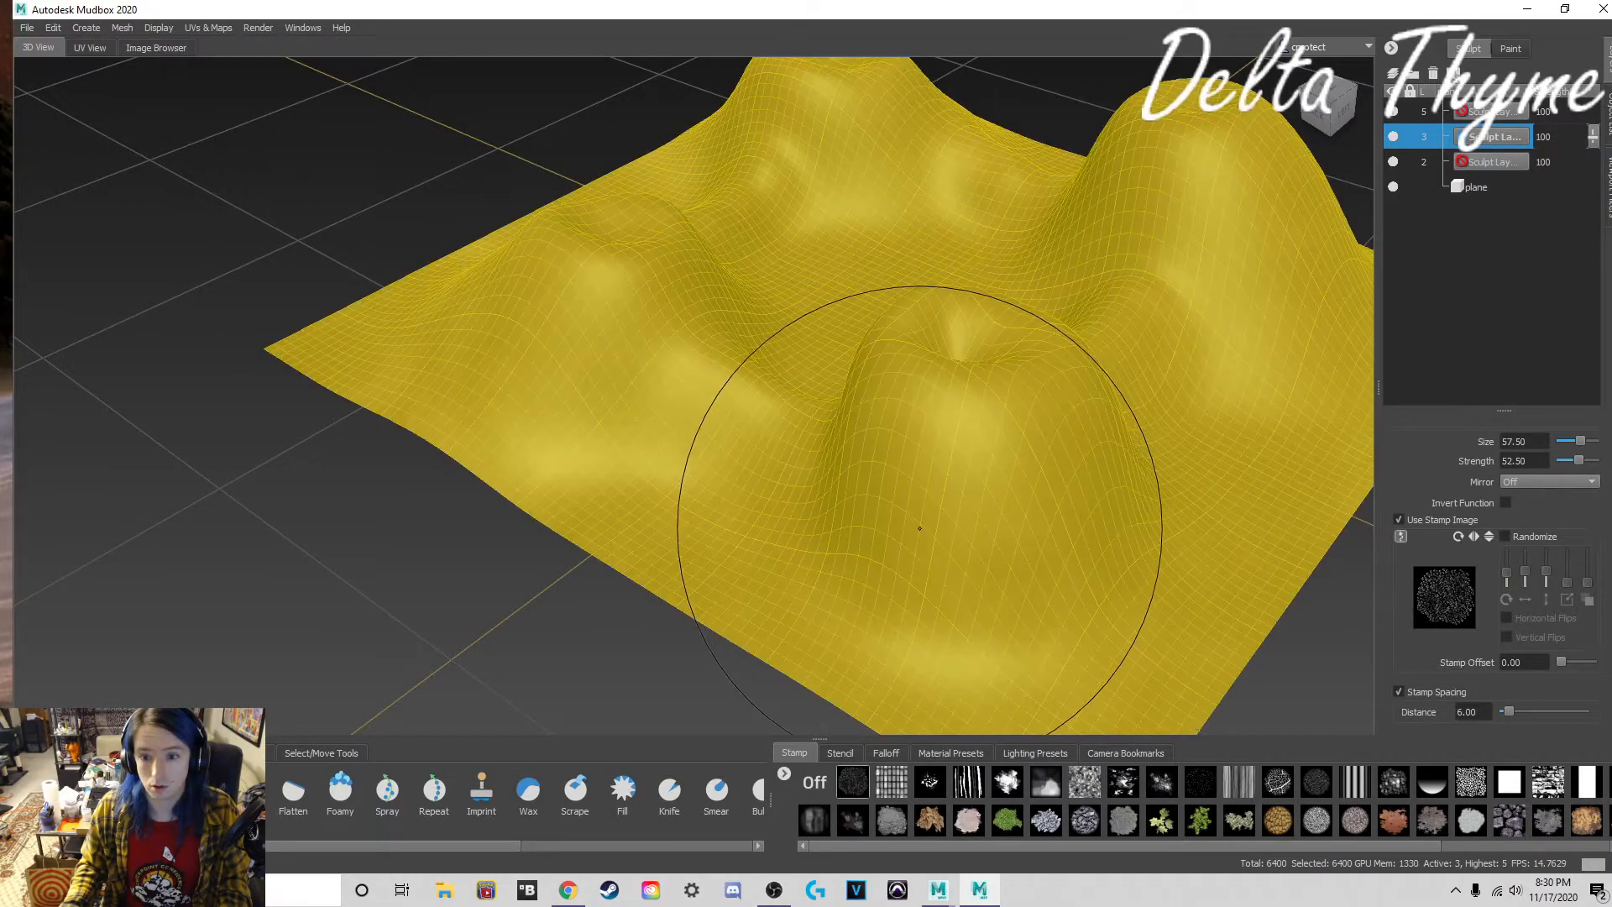
left_click_drag(955, 497, 876, 454, "alt")
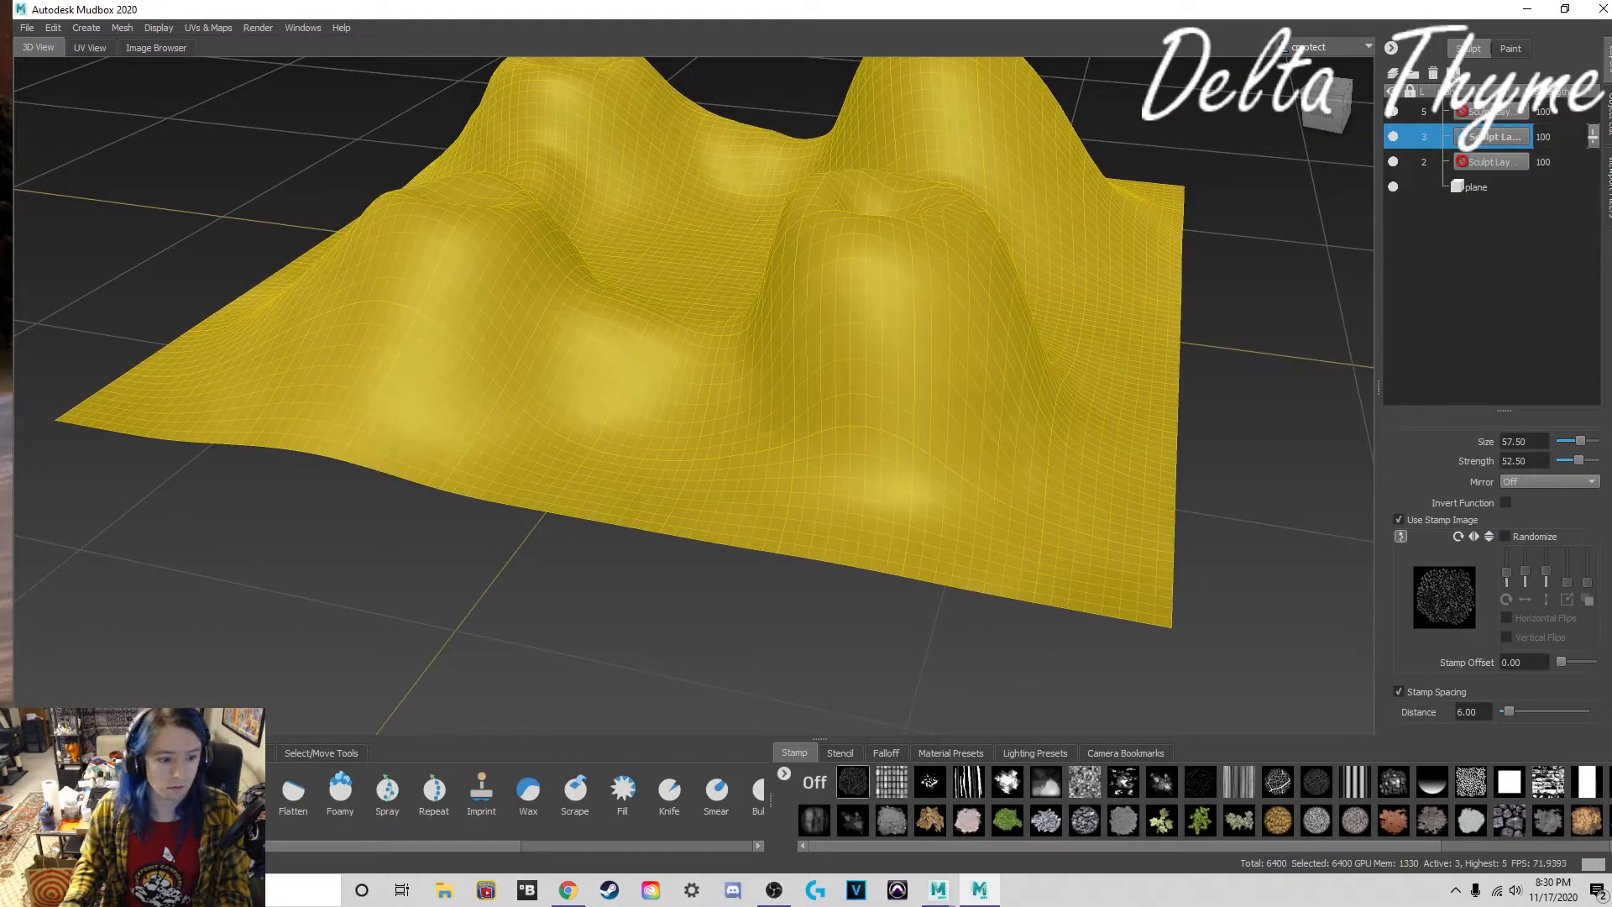
Step: Try the Grab tool on the foreground hill and overlay the white-veined cloud stencil on the terrain
left_click(199, 791)
mouse_move(946, 302)
left_mouse_down()
mouse_move(947, 284)
mouse_move(972, 314)
left_mouse_up()
left_click(105, 791)
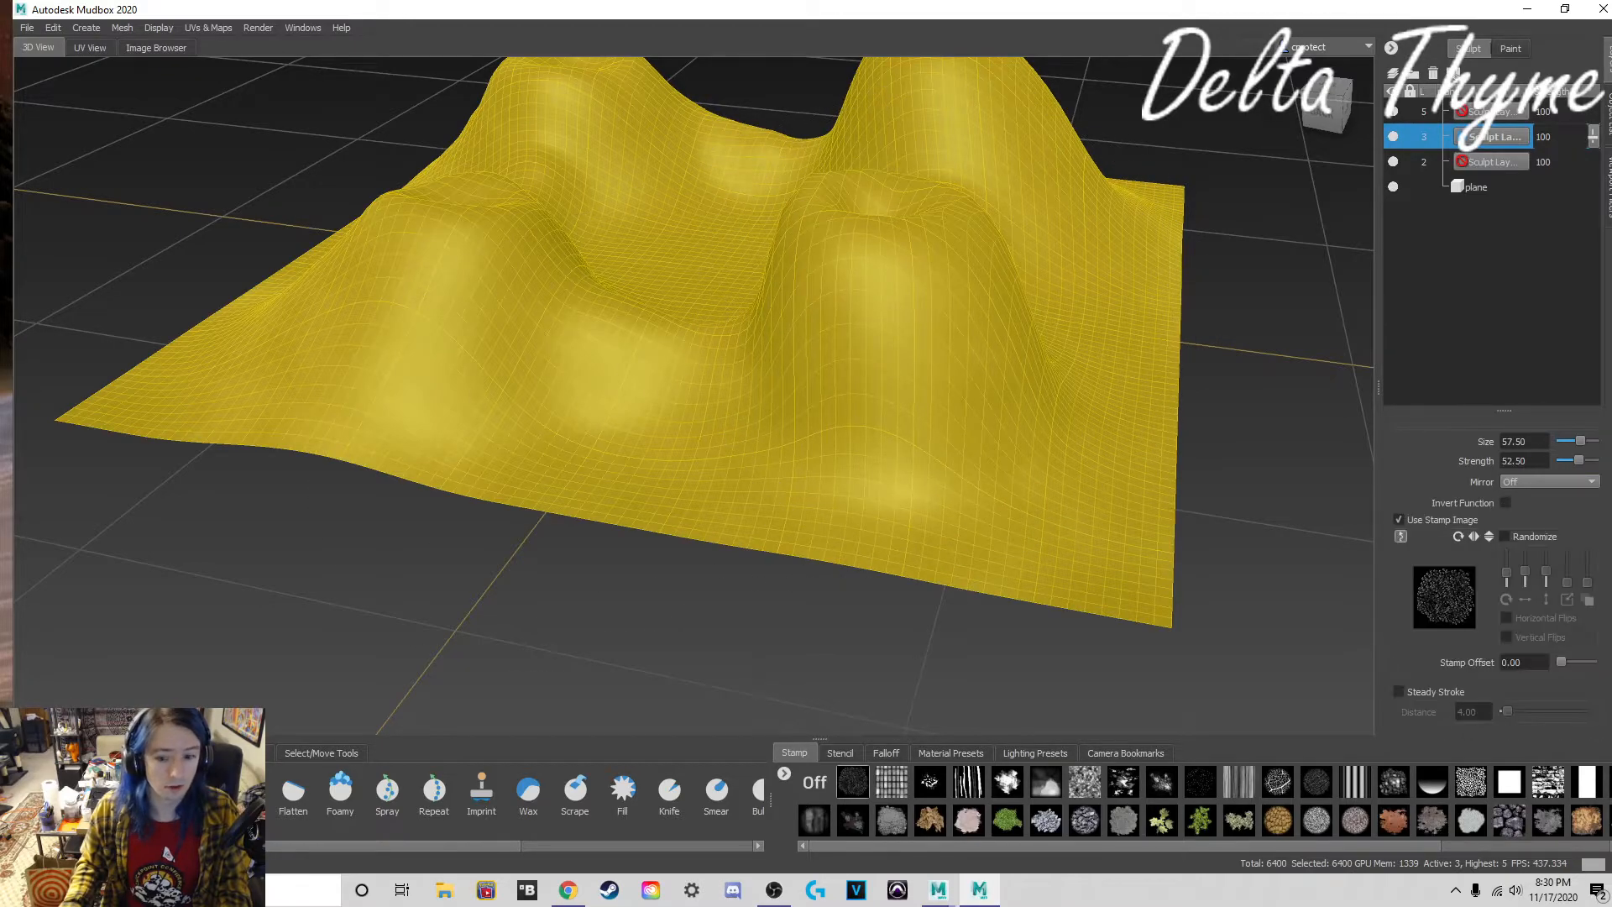
left_click(841, 753)
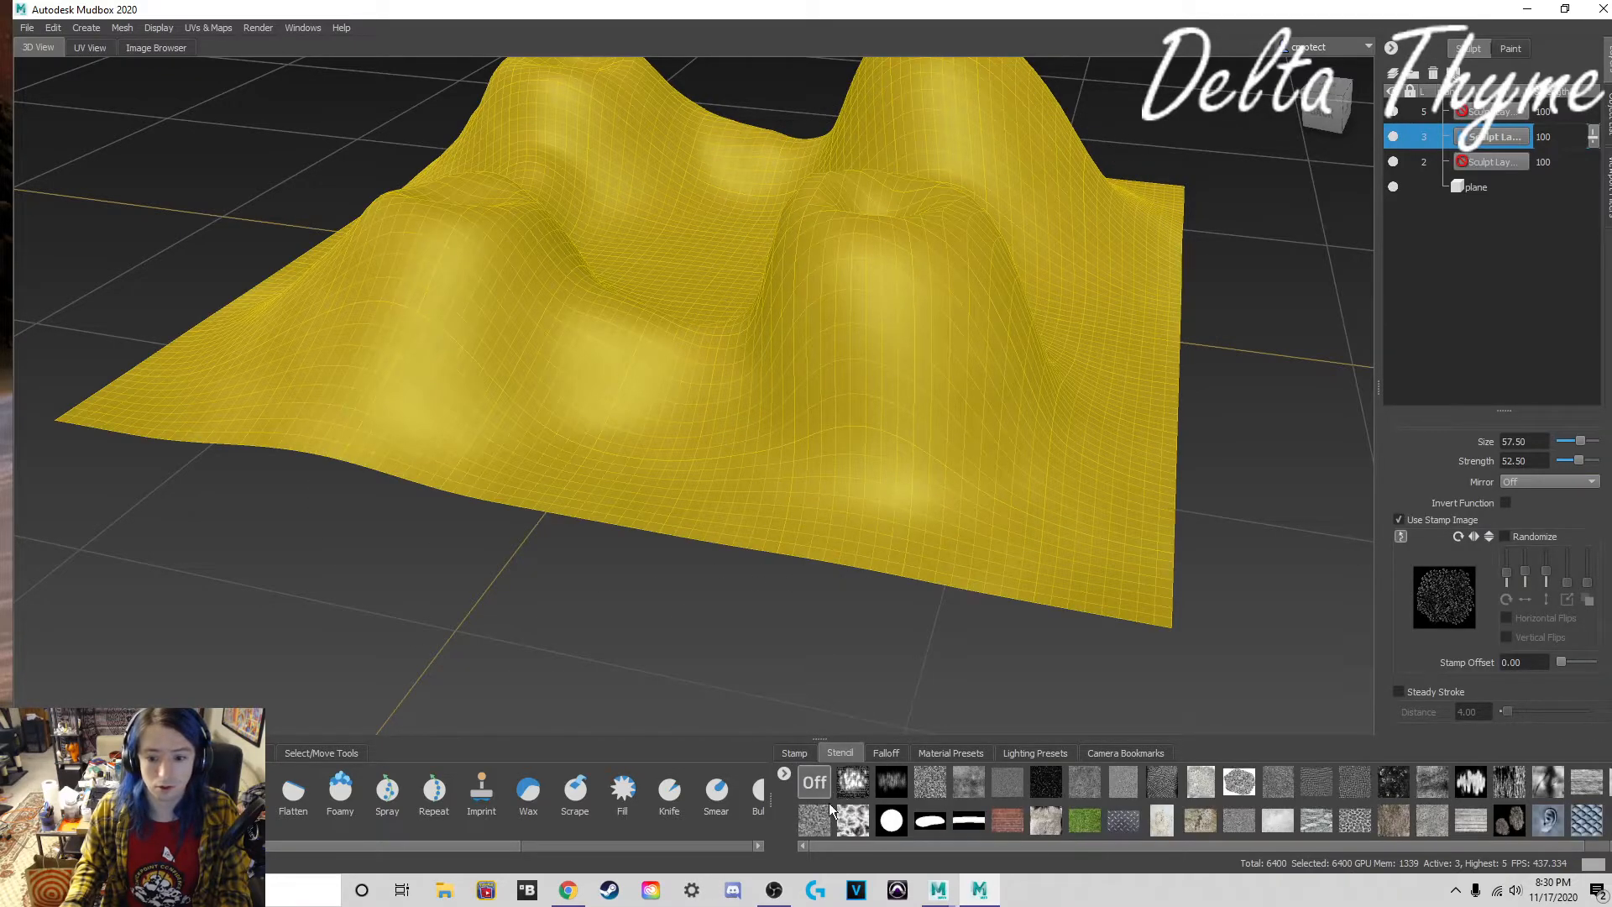
left_click(851, 822)
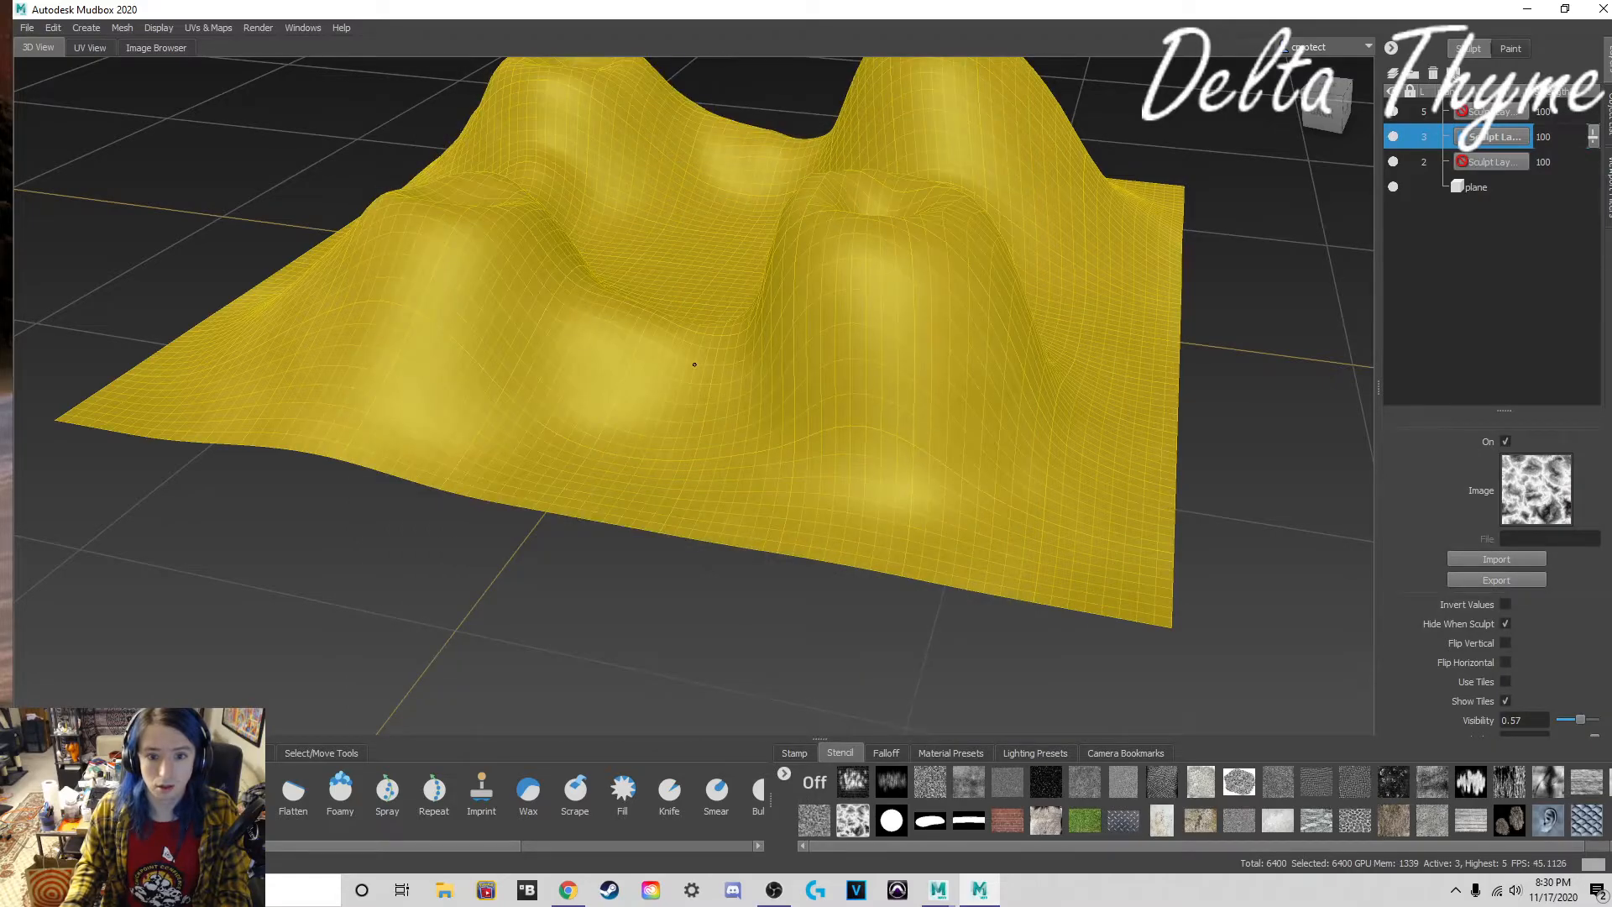
Step: Select the Wax tool and try a stroke through the stencil on the level 3 sculpt layer
left_click(529, 789)
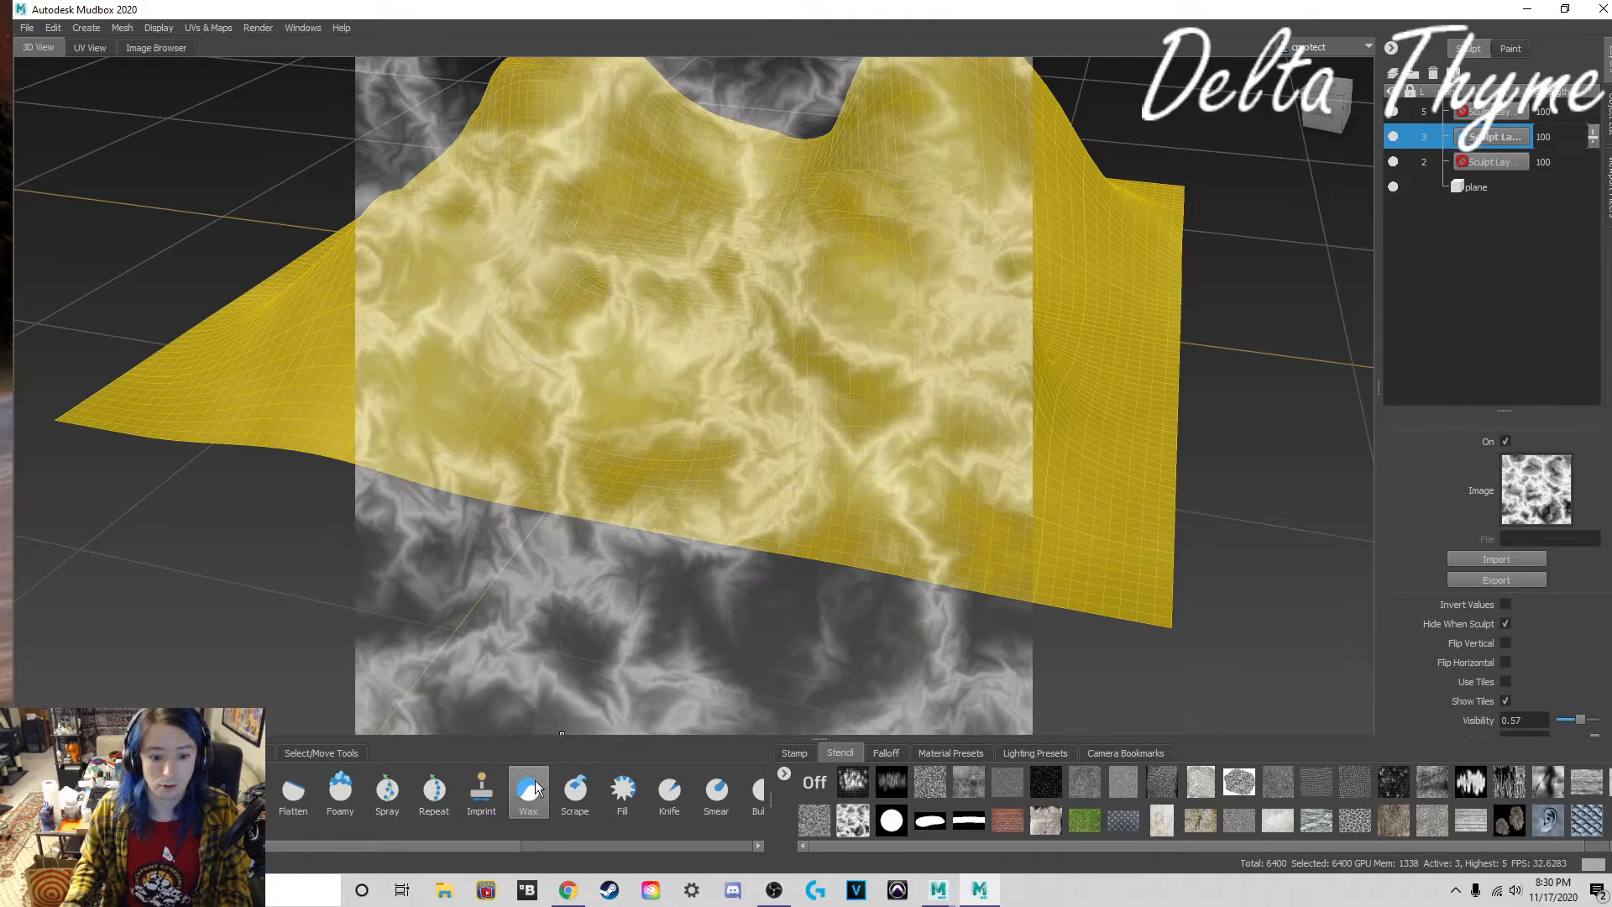
mouse_move(684, 450)
left_mouse_down()
mouse_move(824, 457)
mouse_move(769, 381)
mouse_move(429, 319)
mouse_move(526, 242)
mouse_move(509, 299)
left_mouse_up()
key("ctrl+z")
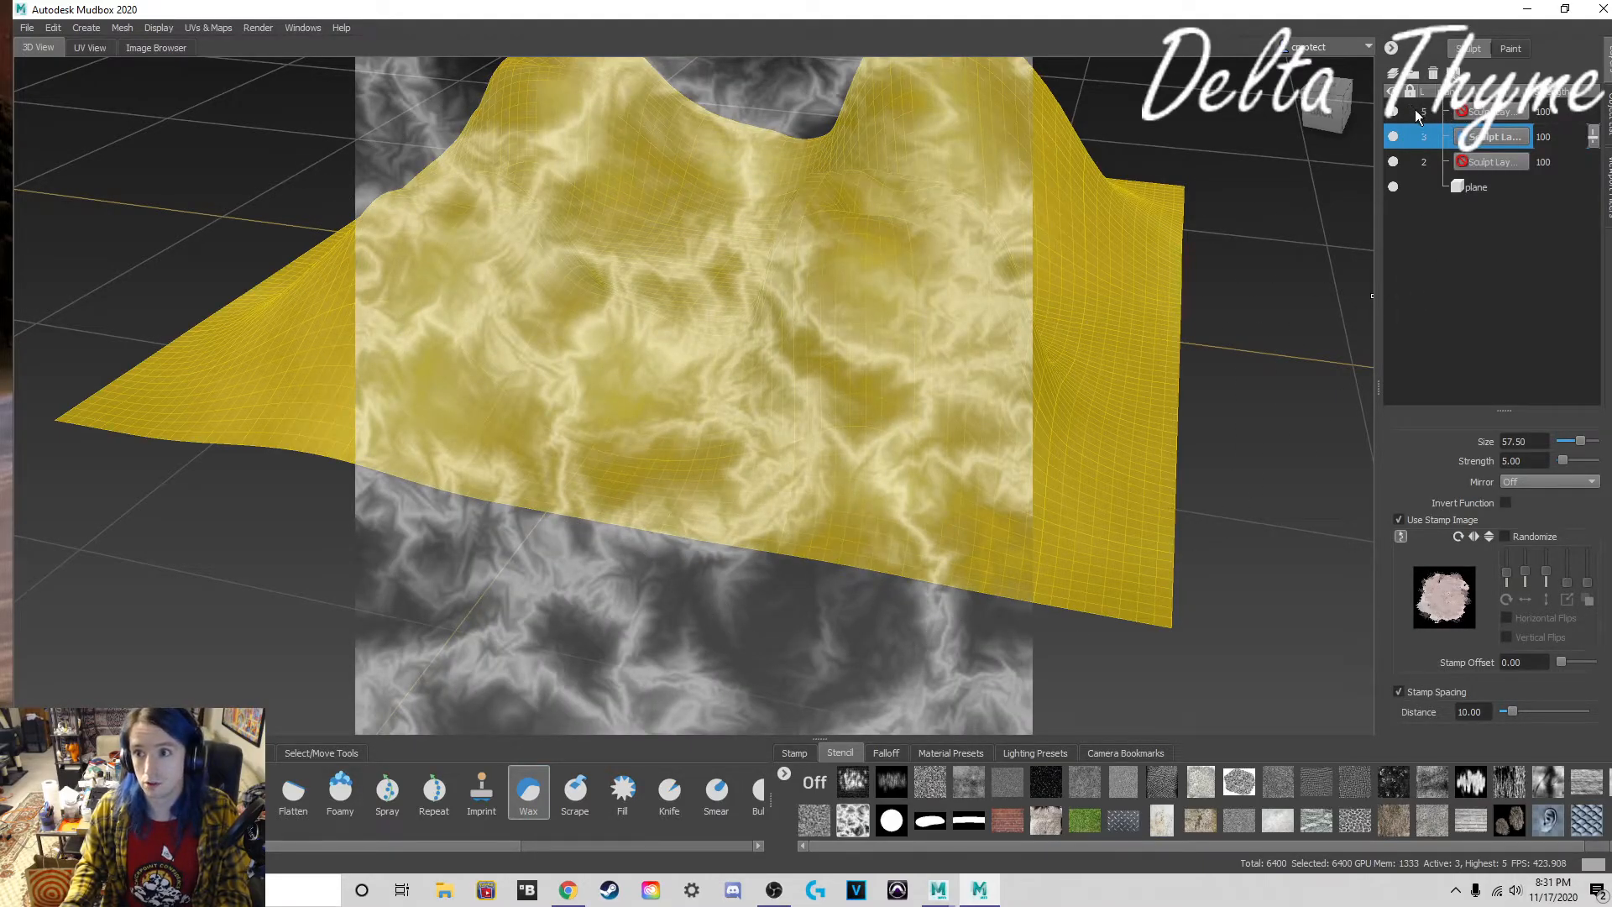
Step: Raise the terrain to subdivision level 5, activate the level 5 sculpt layer and try a Wax stroke on it
key("Page_Up")
key("Page_Up")
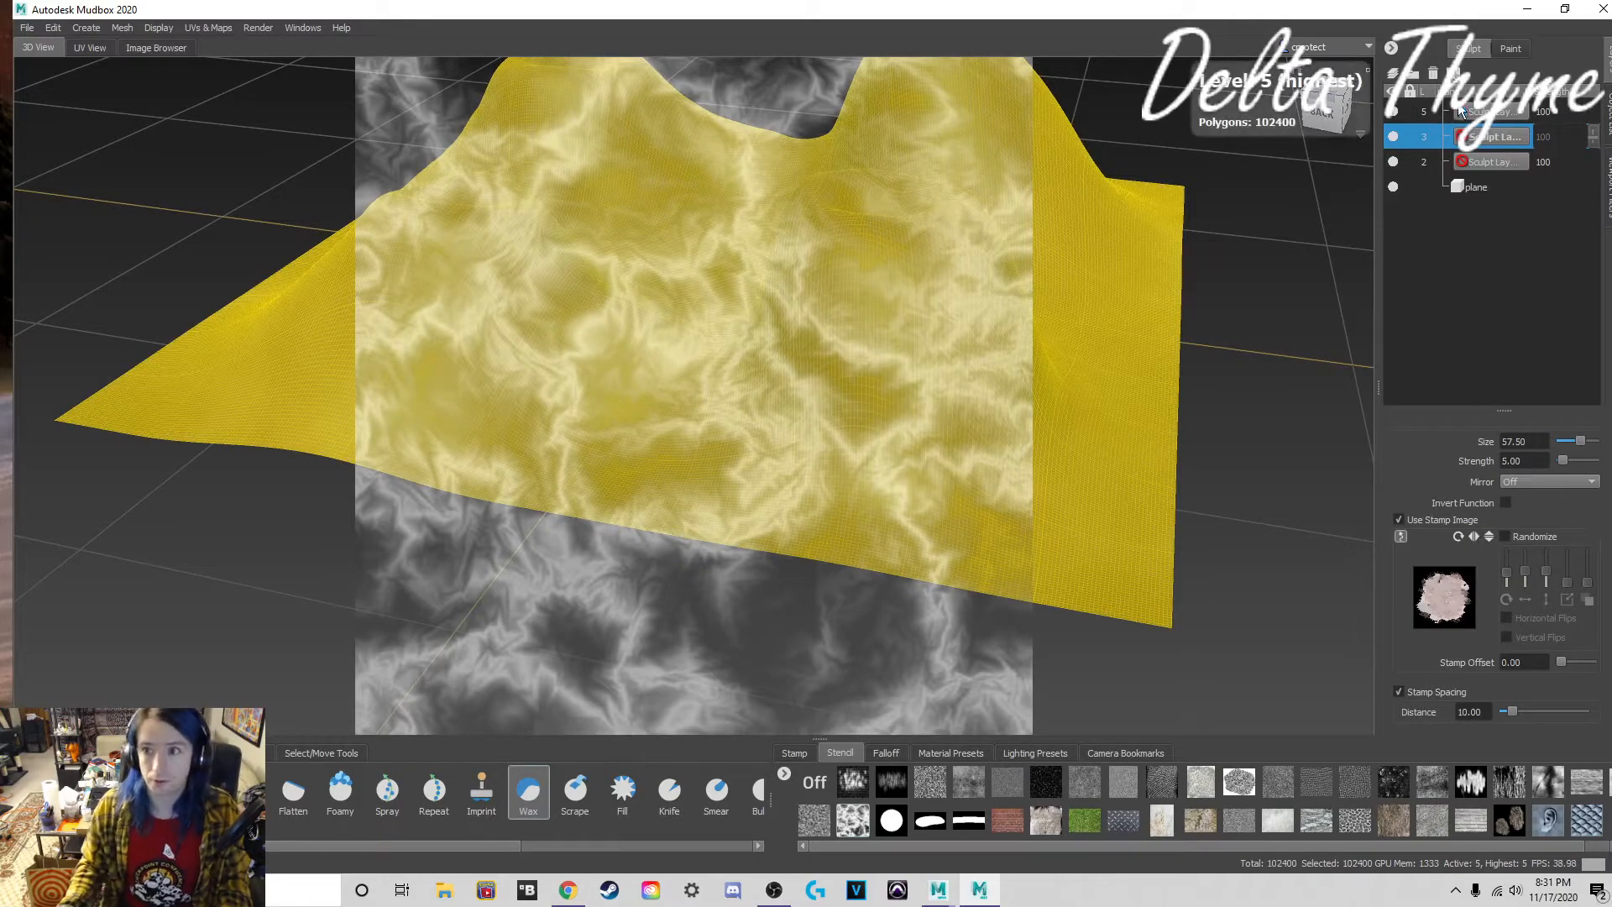
left_click(1463, 108)
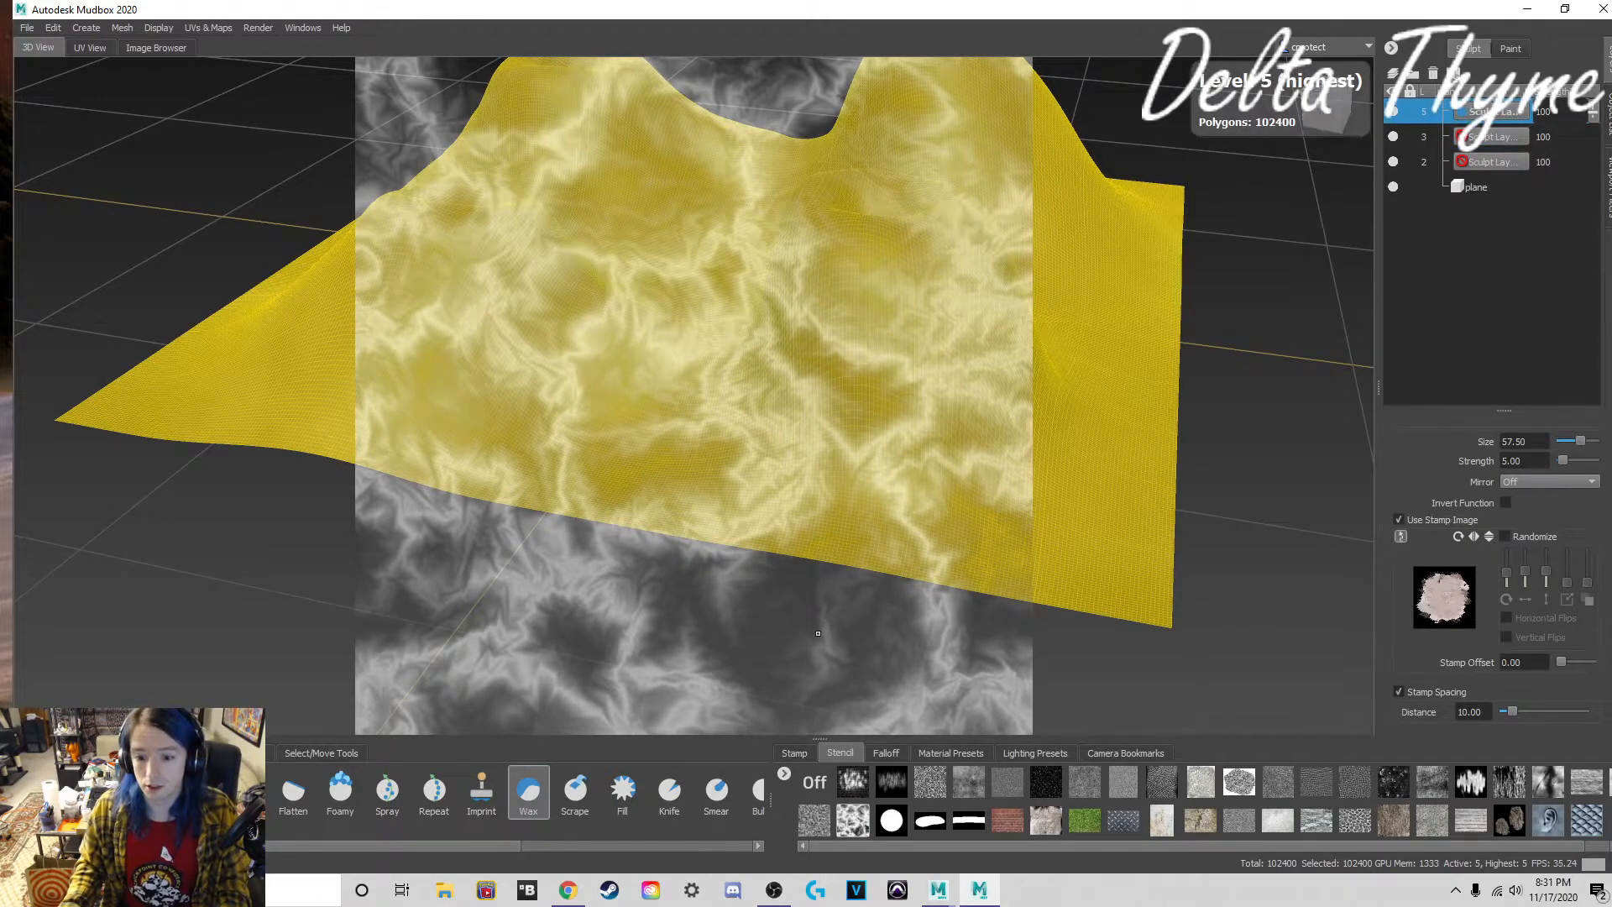
mouse_move(840, 520)
left_mouse_down()
mouse_move(810, 421)
mouse_move(840, 353)
mouse_move(826, 306)
mouse_move(844, 193)
mouse_move(895, 252)
mouse_move(890, 353)
mouse_move(872, 345)
left_mouse_up()
key("ctrl+z")
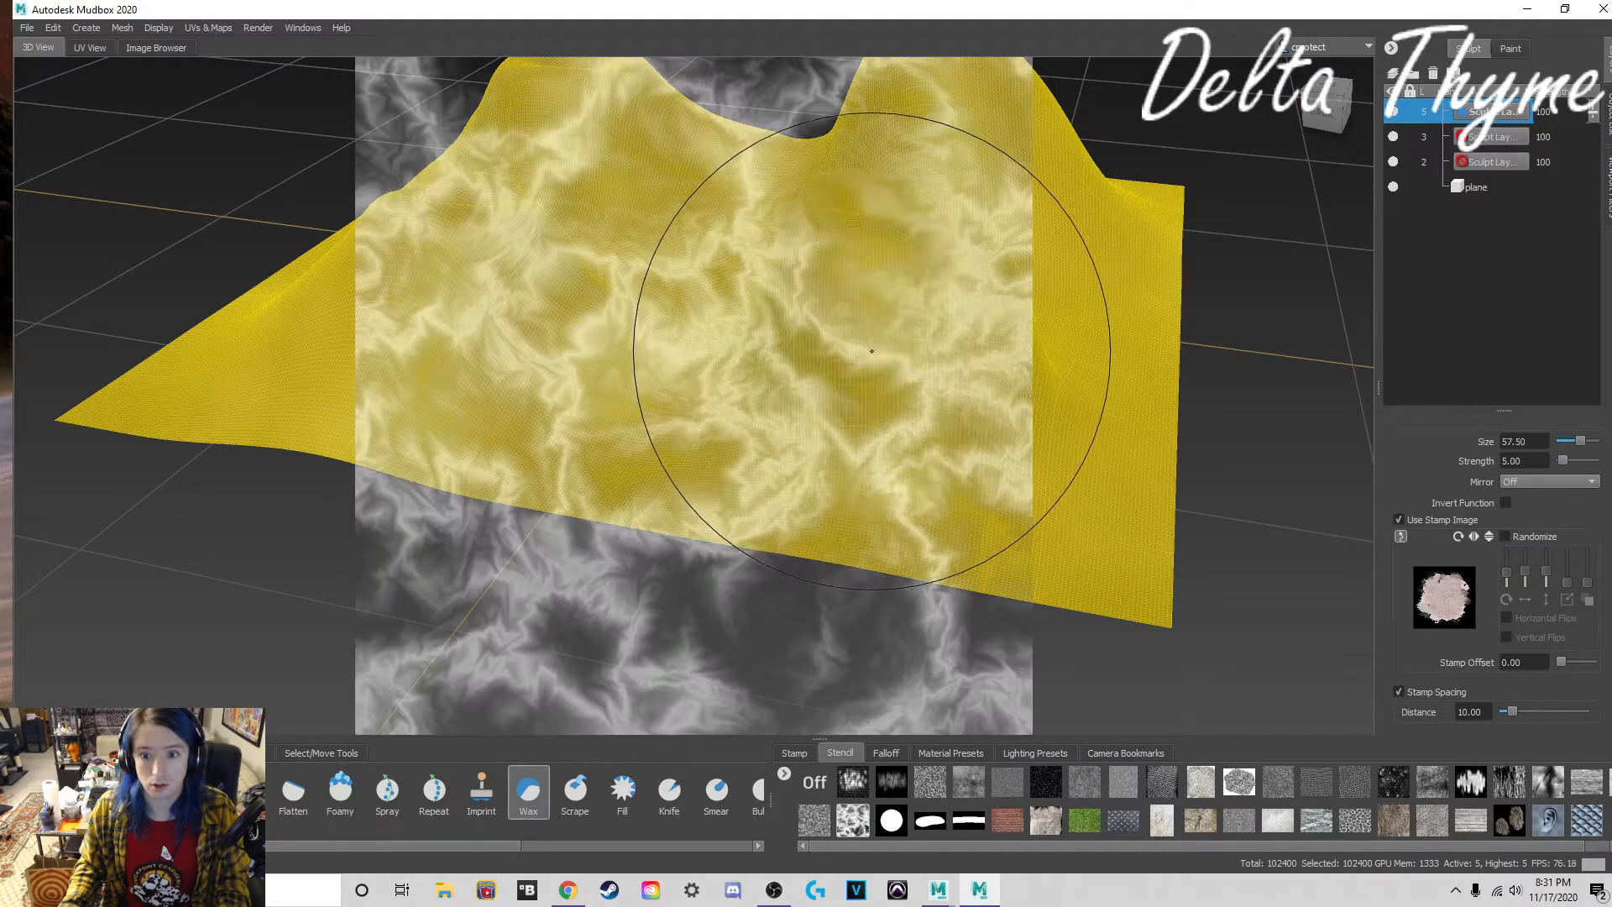
Step: Reduce the Wax brush size to 9.16, apply the scattered-dots stamp image and turn the stencil off
mouse_move(892, 433)
left_mouse_down()
mouse_move(850, 432)
mouse_move(721, 611)
left_mouse_up()
left_click(794, 754)
left_click(853, 781)
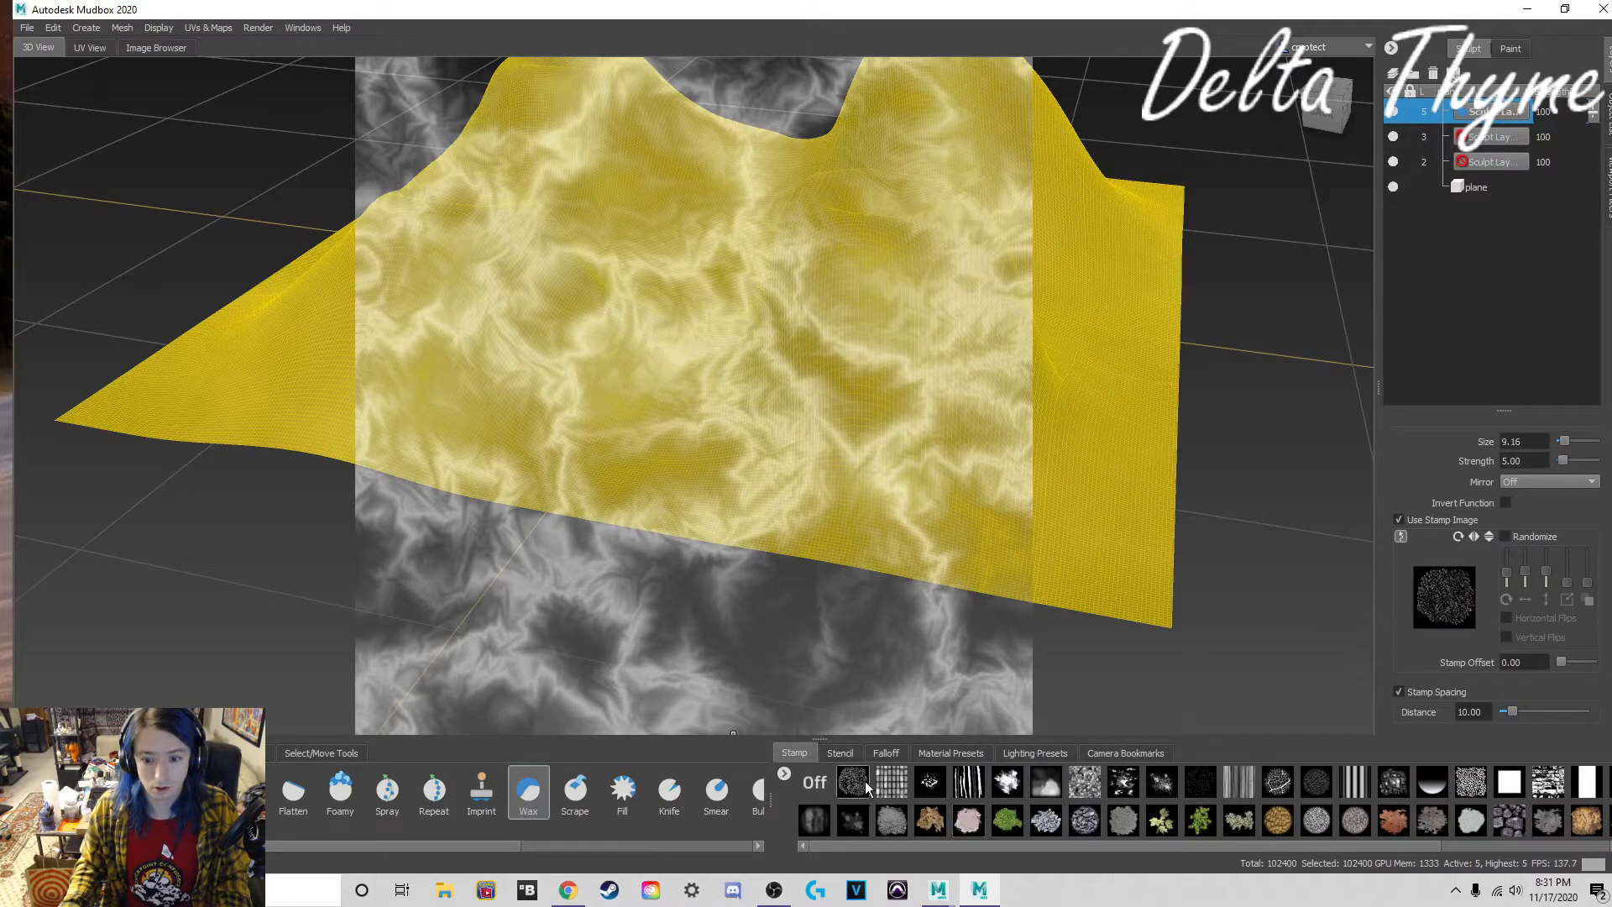
left_click(837, 754)
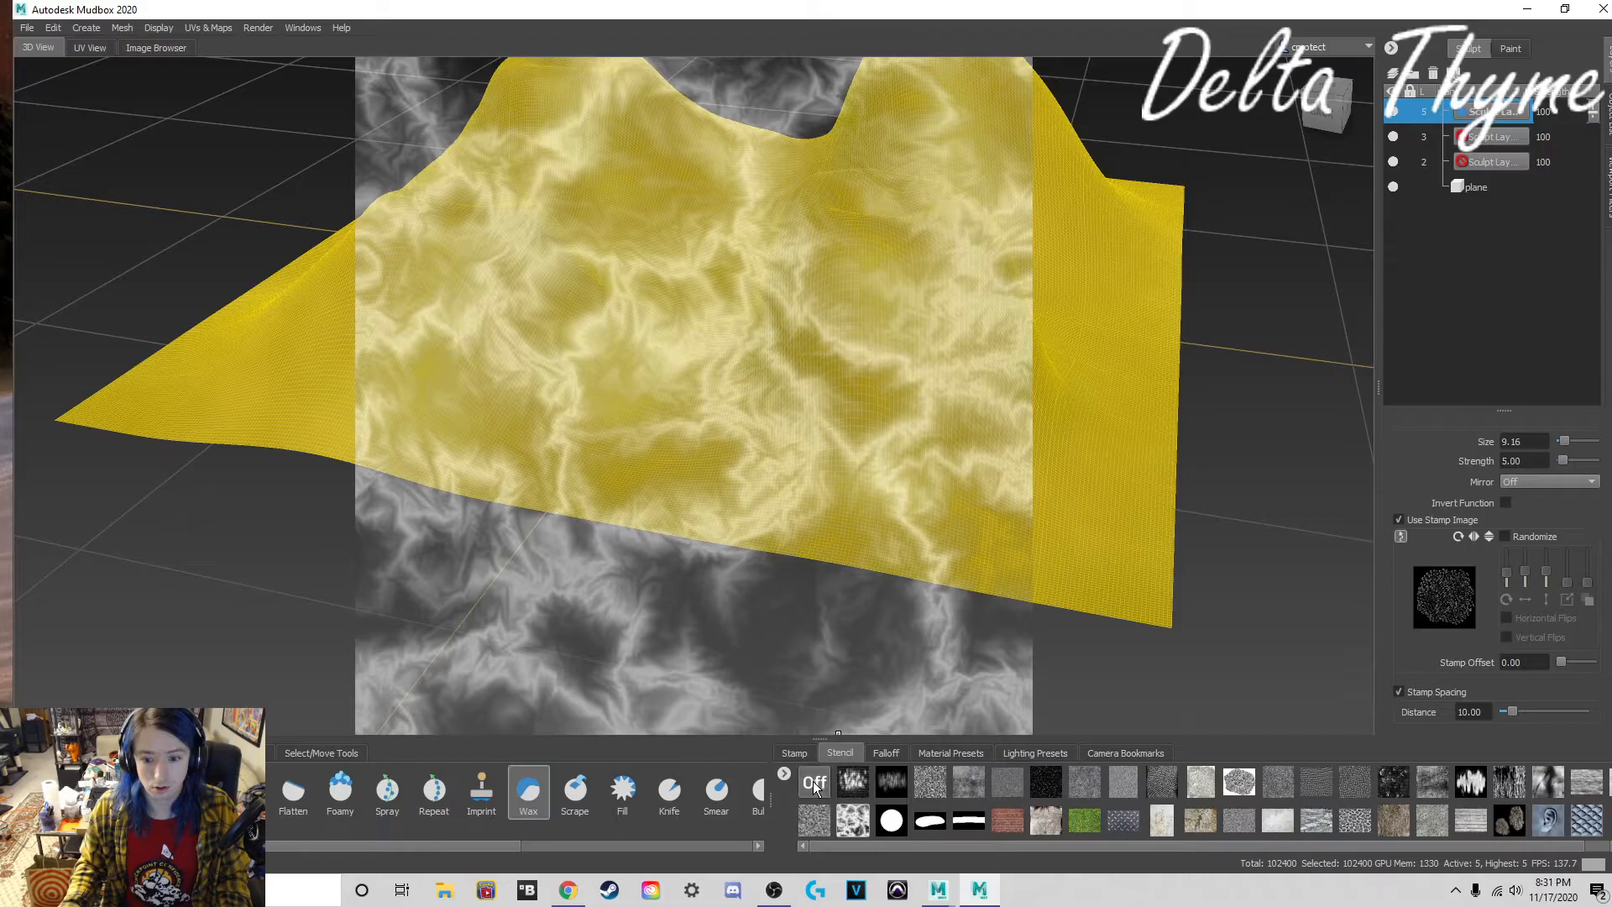
left_click(813, 782)
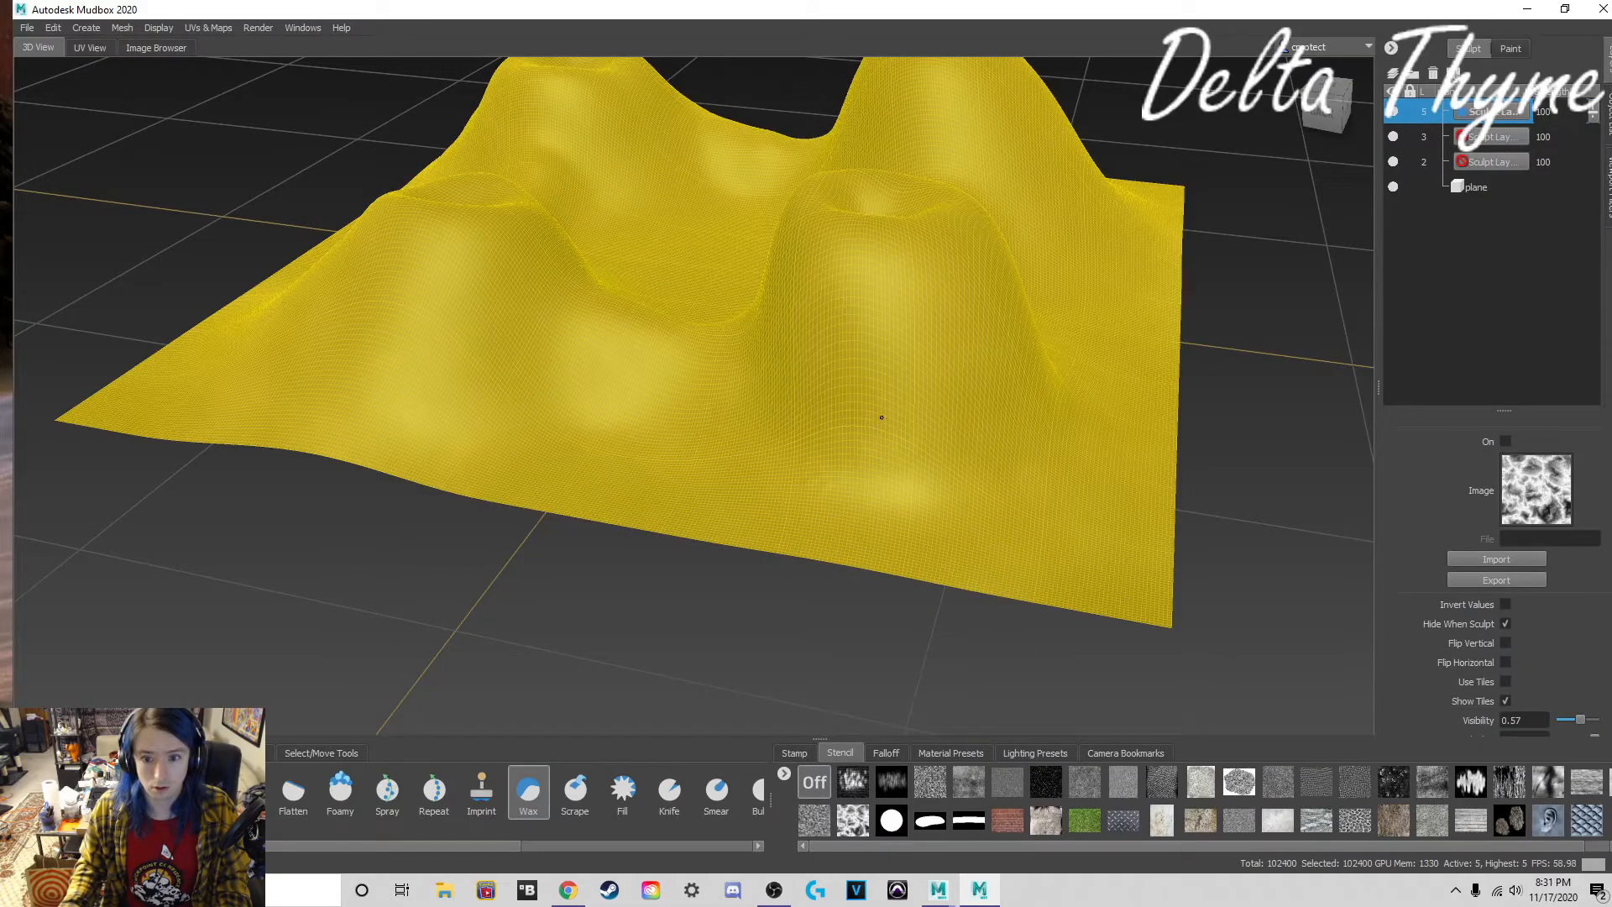
Step: Deselect the mesh and brush bumpy Wax texture over the front hills and the valley between them
right_click(851, 549)
left_click(781, 549)
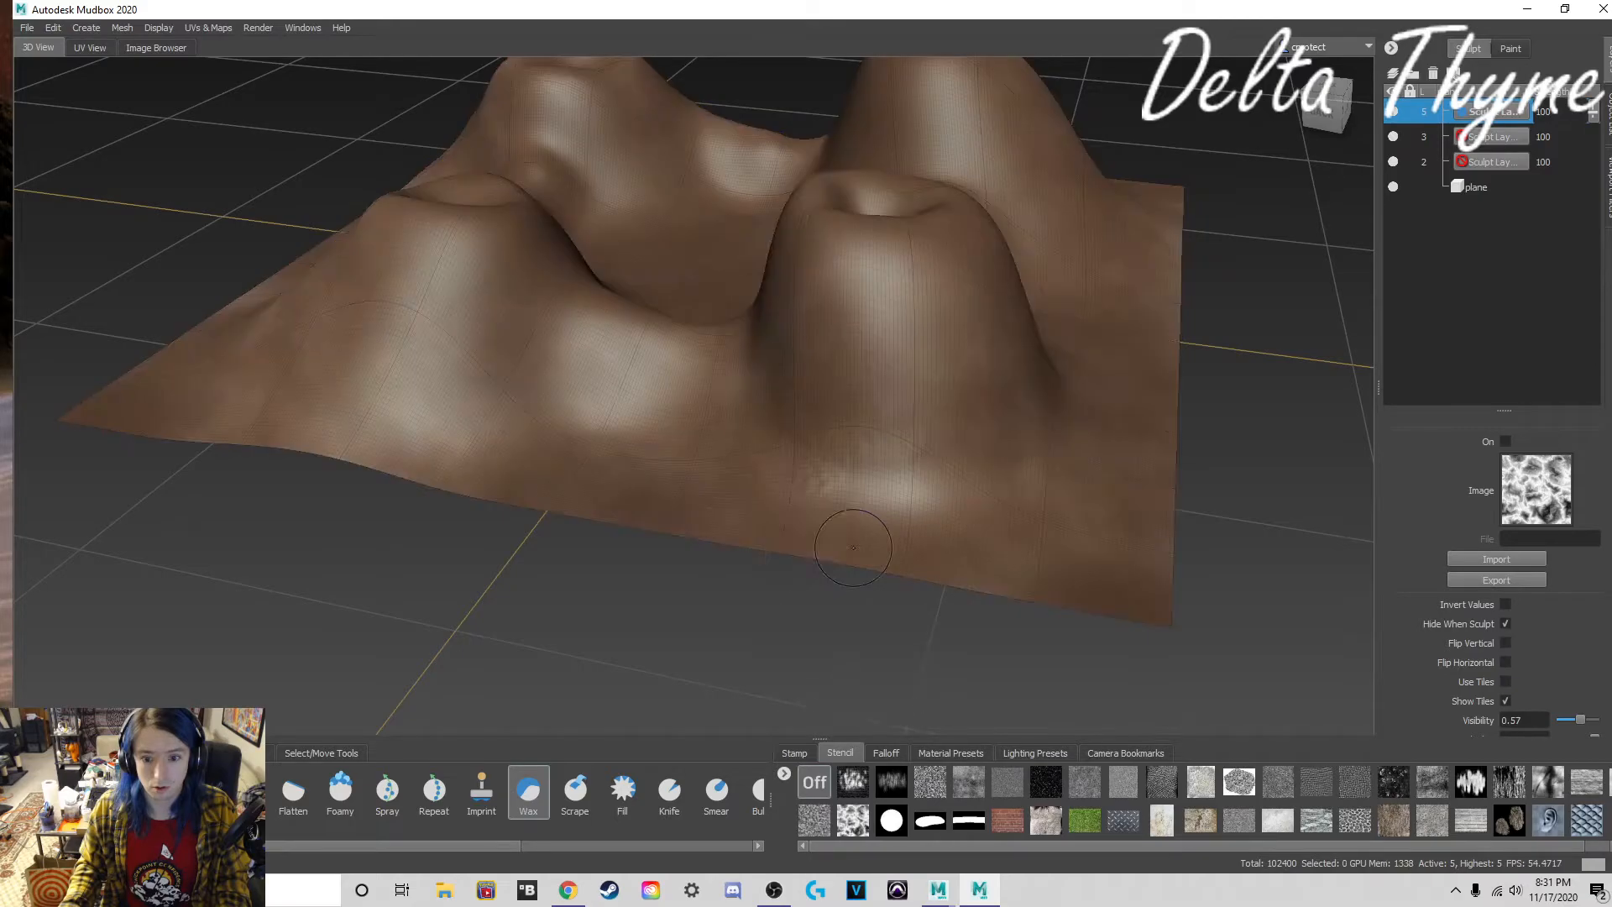
left_click_drag(843, 422, 767, 497, "alt")
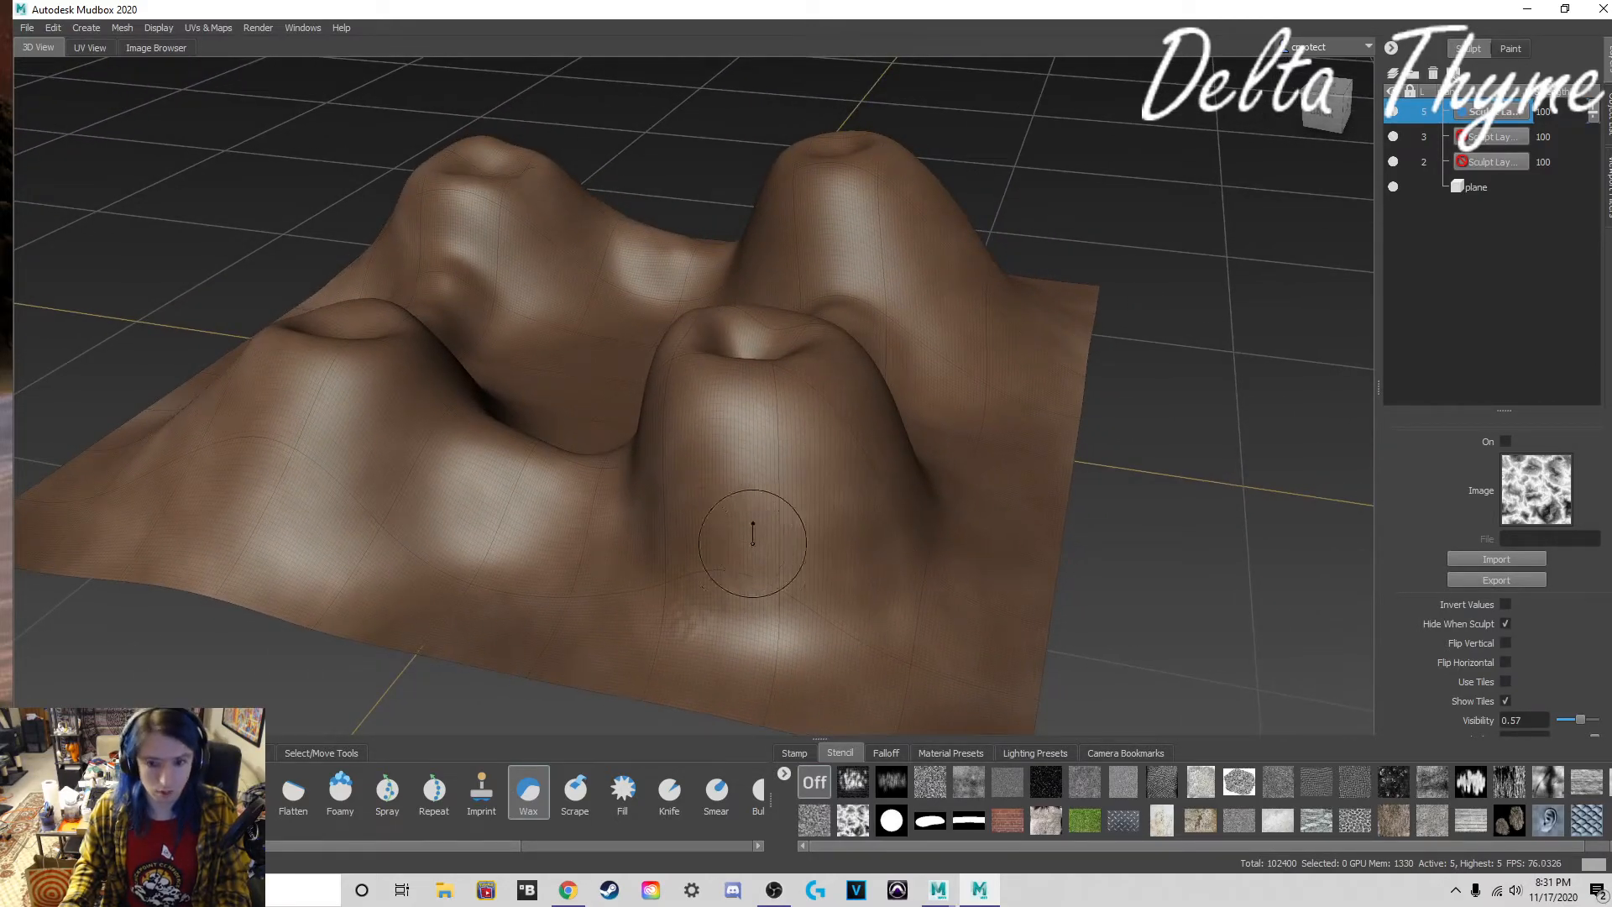
mouse_move(751, 424)
left_mouse_down()
mouse_move(709, 504)
mouse_move(529, 554)
mouse_move(320, 482)
mouse_move(521, 588)
mouse_move(823, 672)
mouse_move(302, 588)
mouse_move(860, 545)
mouse_move(260, 353)
mouse_move(419, 361)
mouse_move(743, 464)
mouse_move(924, 403)
mouse_move(739, 327)
mouse_move(882, 302)
mouse_move(541, 266)
mouse_move(521, 345)
mouse_move(680, 394)
mouse_move(252, 462)
mouse_move(56, 515)
left_mouse_up()
left_click_drag(190, 393, 285, 357)
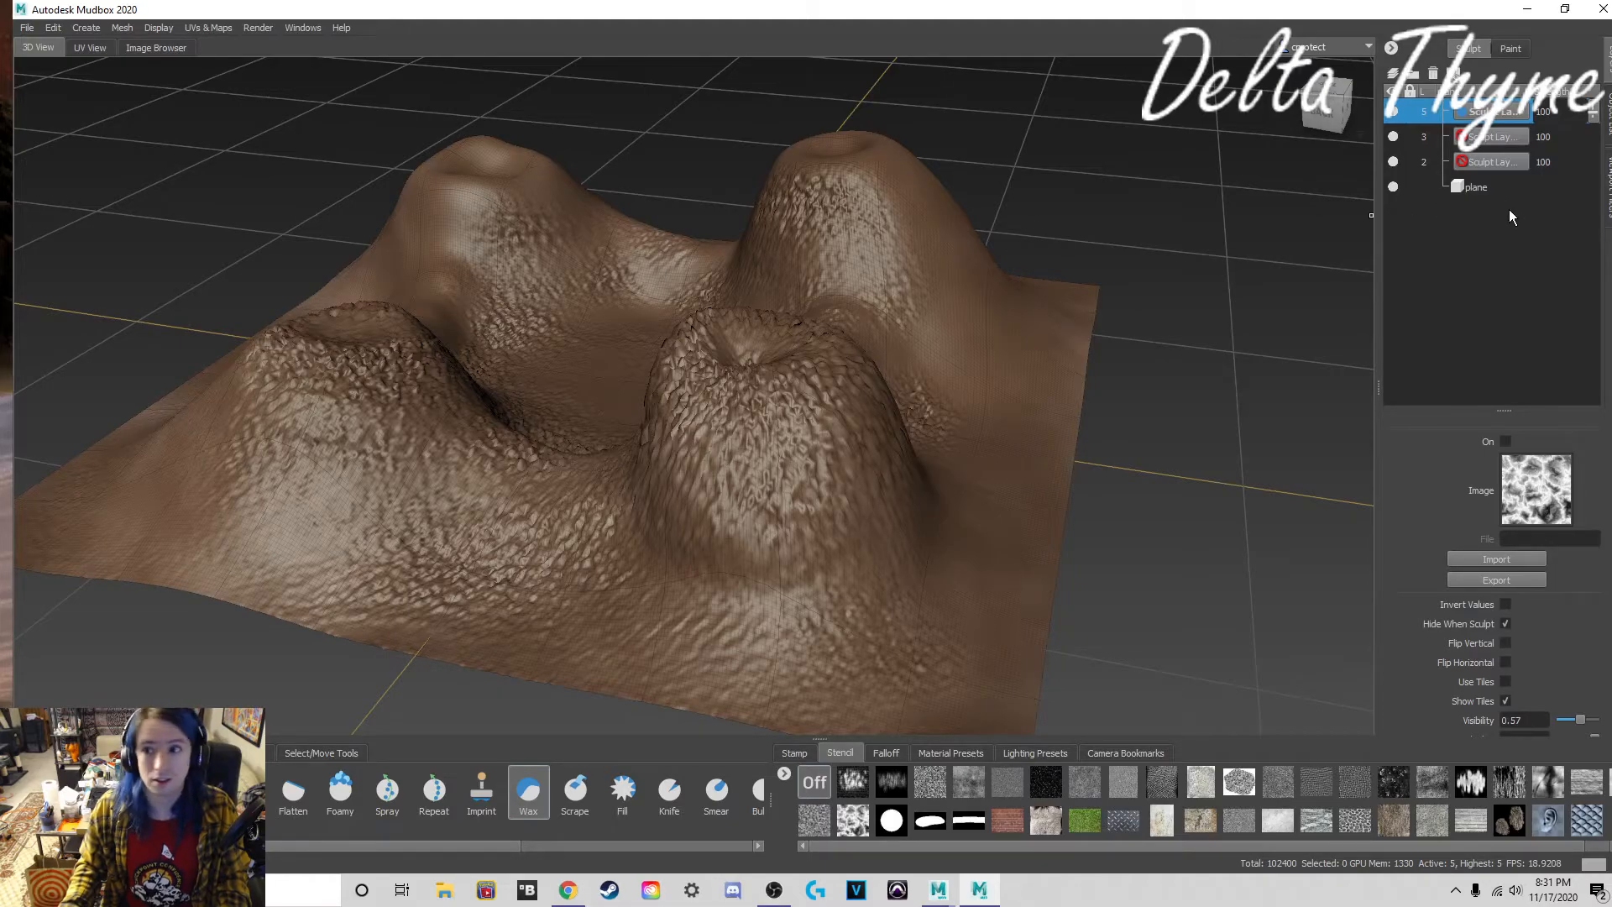
Step: Continue the bumpy Wax texture over the hills and slopes on the terrain's other sides
left_click_drag(722, 483, 448, 401, "alt")
mouse_move(370, 504)
left_mouse_down()
mouse_move(482, 495)
mouse_move(813, 392)
mouse_move(714, 352)
mouse_move(882, 252)
mouse_move(890, 378)
mouse_move(554, 547)
left_mouse_up()
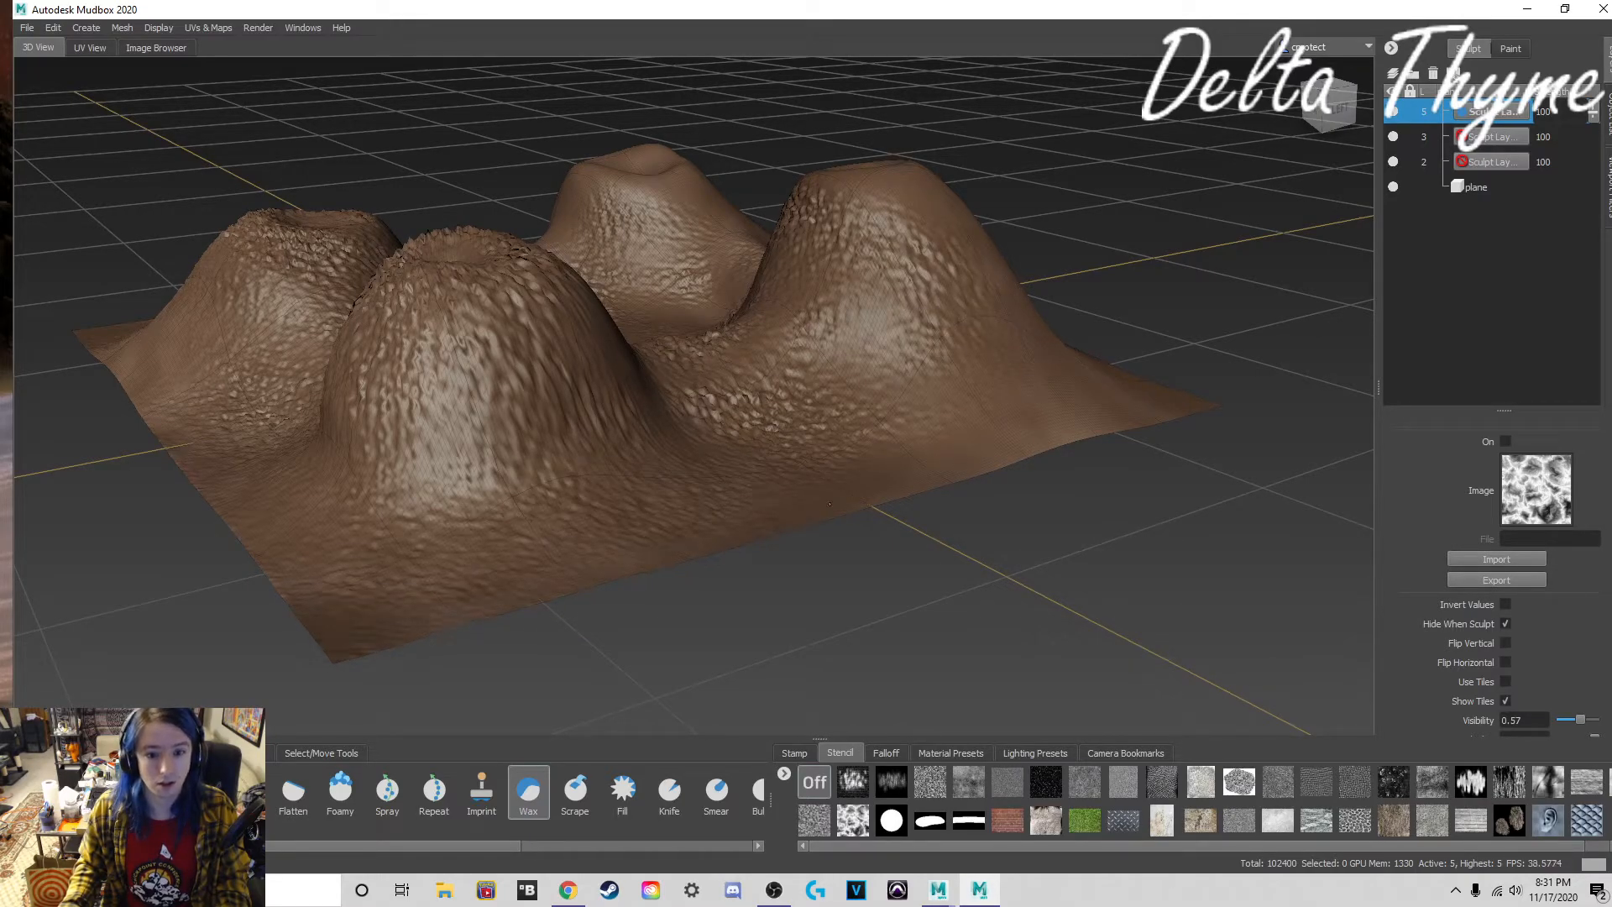
left_click_drag(1091, 392, 882, 202)
left_click_drag(920, 306, 569, 336, "alt")
mouse_move(573, 277)
left_mouse_down()
mouse_move(496, 353)
mouse_move(571, 428)
mouse_move(663, 327)
mouse_move(874, 351)
mouse_move(786, 460)
left_mouse_up()
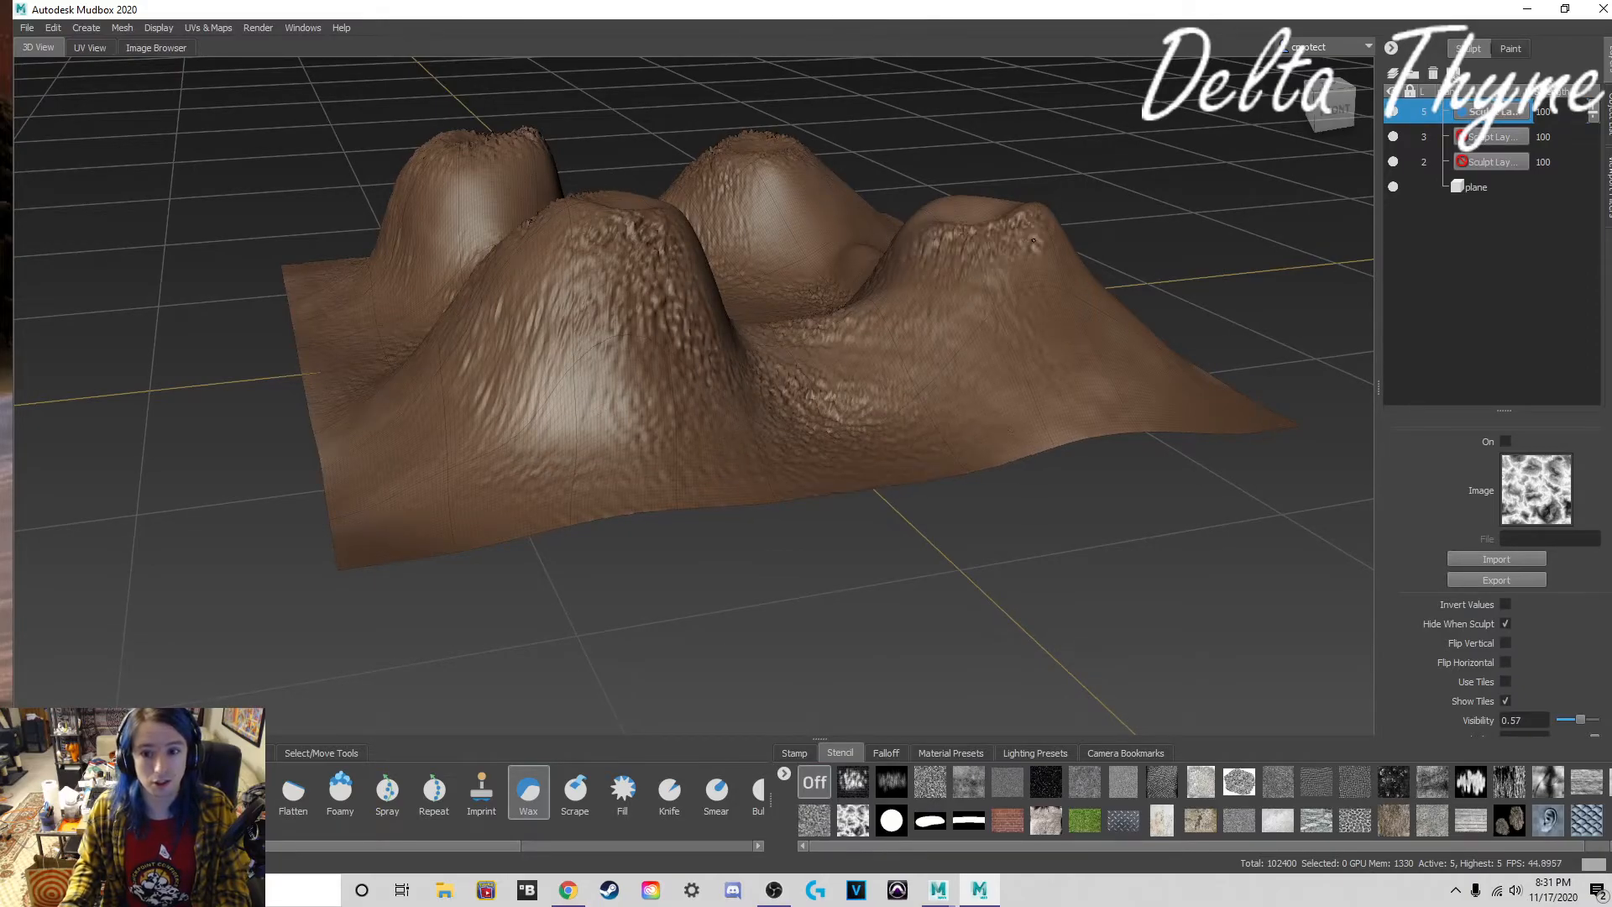
left_click_drag(1041, 362, 868, 335, "alt")
mouse_move(710, 260)
left_mouse_down()
mouse_move(689, 239)
mouse_move(682, 113)
mouse_move(664, 101)
mouse_move(783, 286)
mouse_move(1020, 218)
mouse_move(1054, 407)
mouse_move(995, 579)
mouse_move(1063, 684)
mouse_move(865, 395)
mouse_move(546, 328)
mouse_move(467, 252)
left_mouse_up()
mouse_move(446, 402)
left_mouse_down()
mouse_move(622, 445)
mouse_move(772, 279)
left_mouse_up()
left_click_drag(1179, 419, 982, 353, "alt")
left_click_drag(643, 392, 588, 386, "alt")
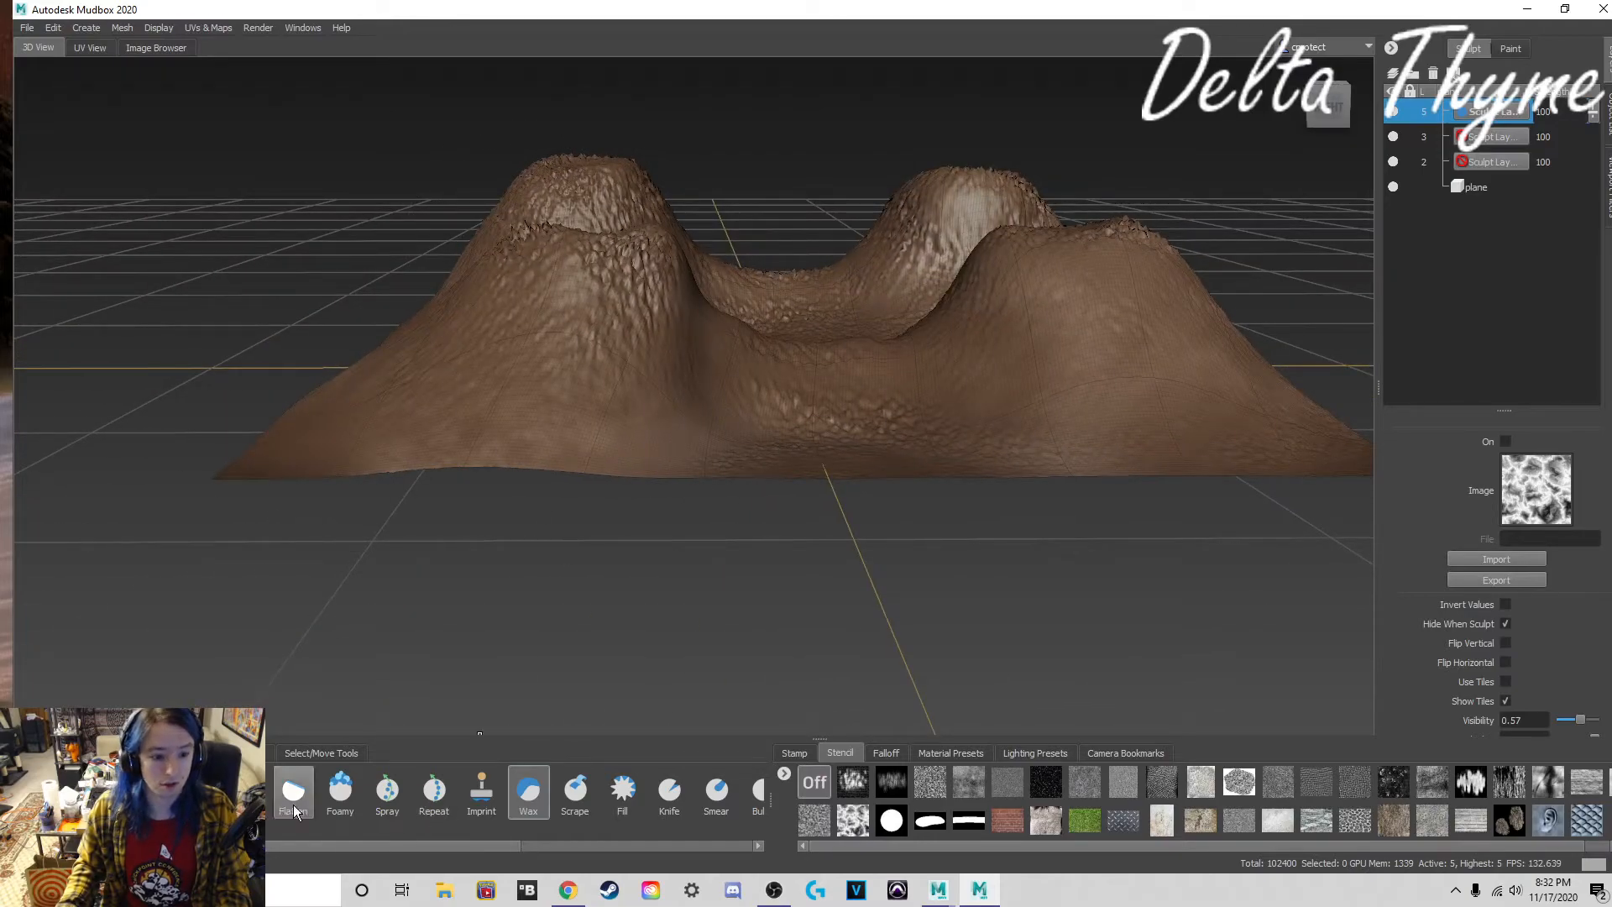
Step: Turn the stamp image off and start smoothing the rough rims of the hilltops
left_click(795, 753)
left_click(814, 781)
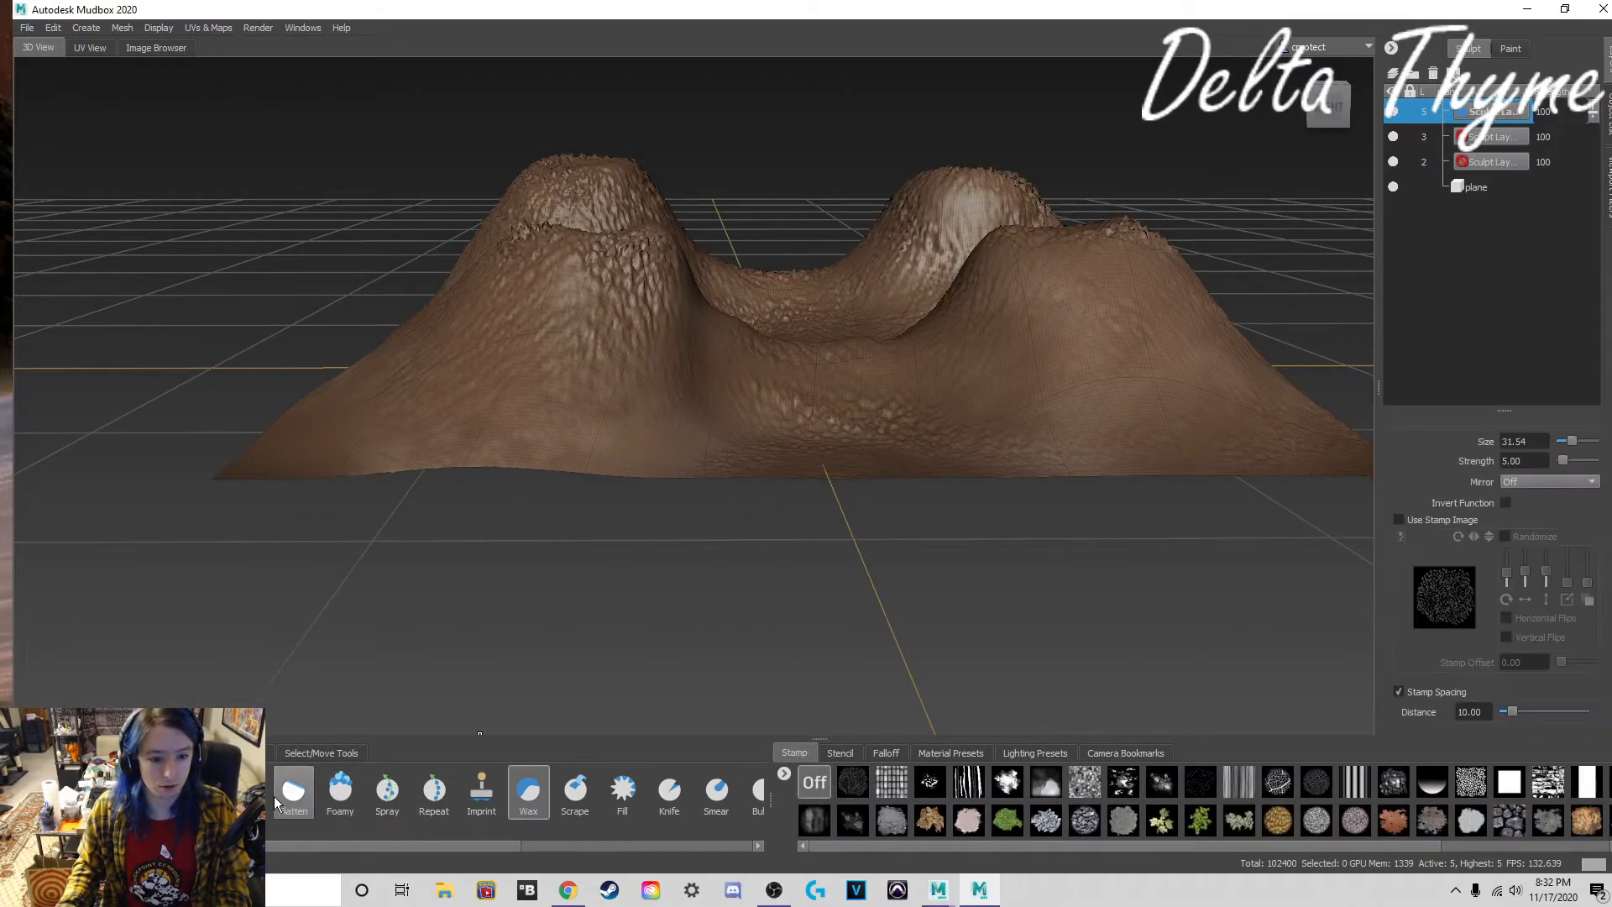
left_click(105, 791)
mouse_move(524, 349)
left_mouse_down("alt")
mouse_move(666, 411)
mouse_move(638, 378)
left_mouse_up("alt")
left_click_drag(533, 214, 515, 196)
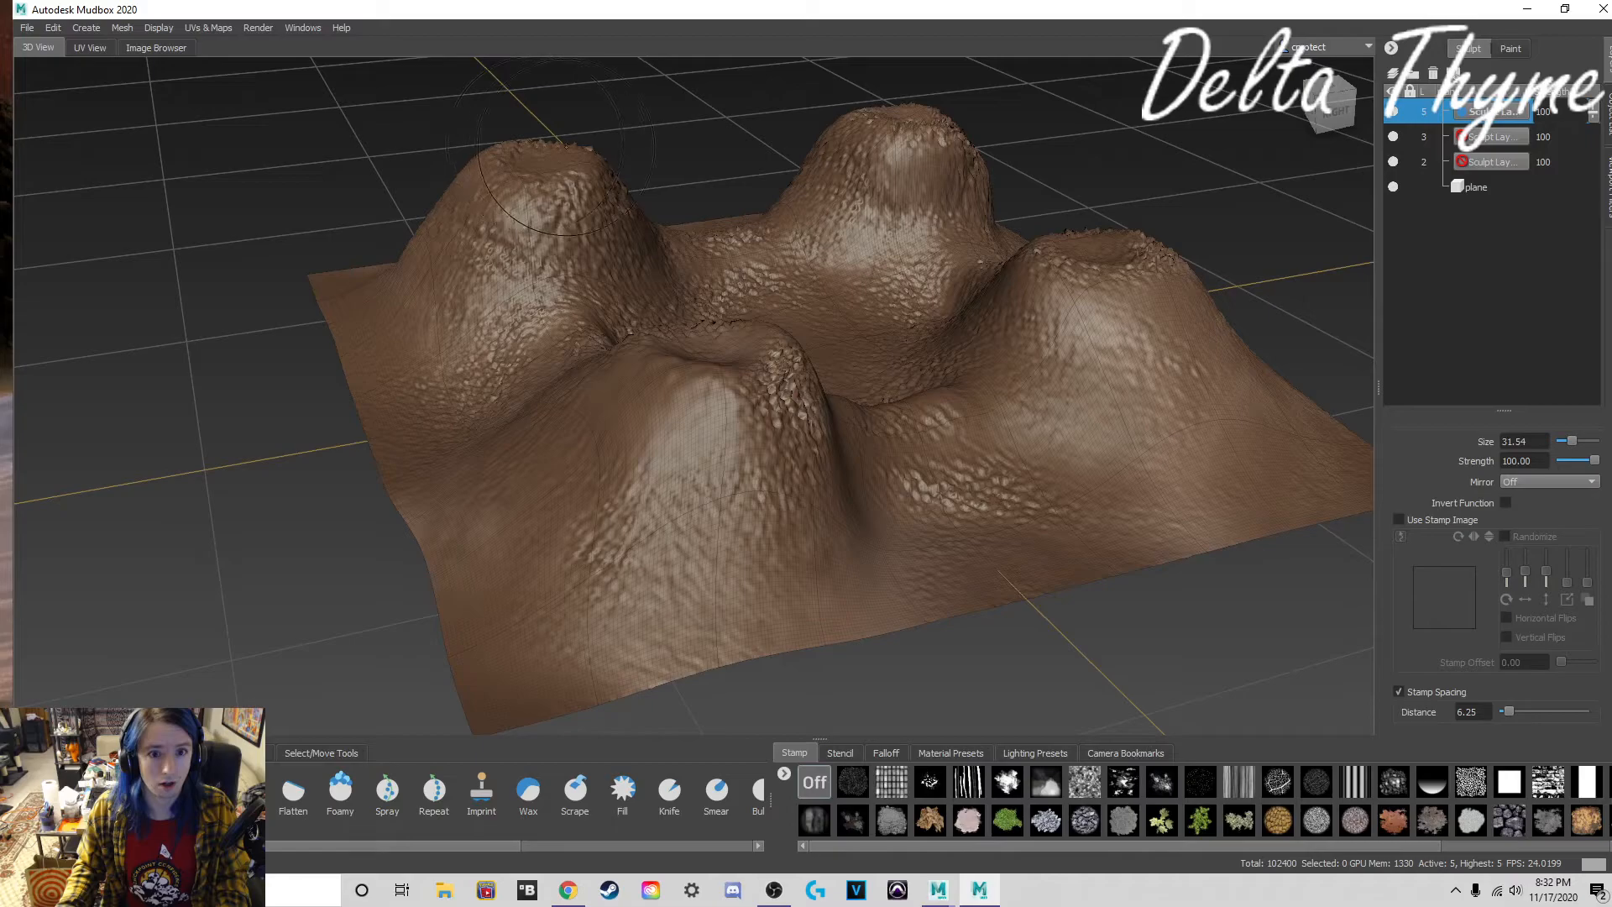
left_click_drag(540, 142, 620, 187, "alt")
mouse_move(550, 202)
left_mouse_down()
mouse_move(537, 231)
mouse_move(595, 227)
mouse_move(436, 277)
left_mouse_up()
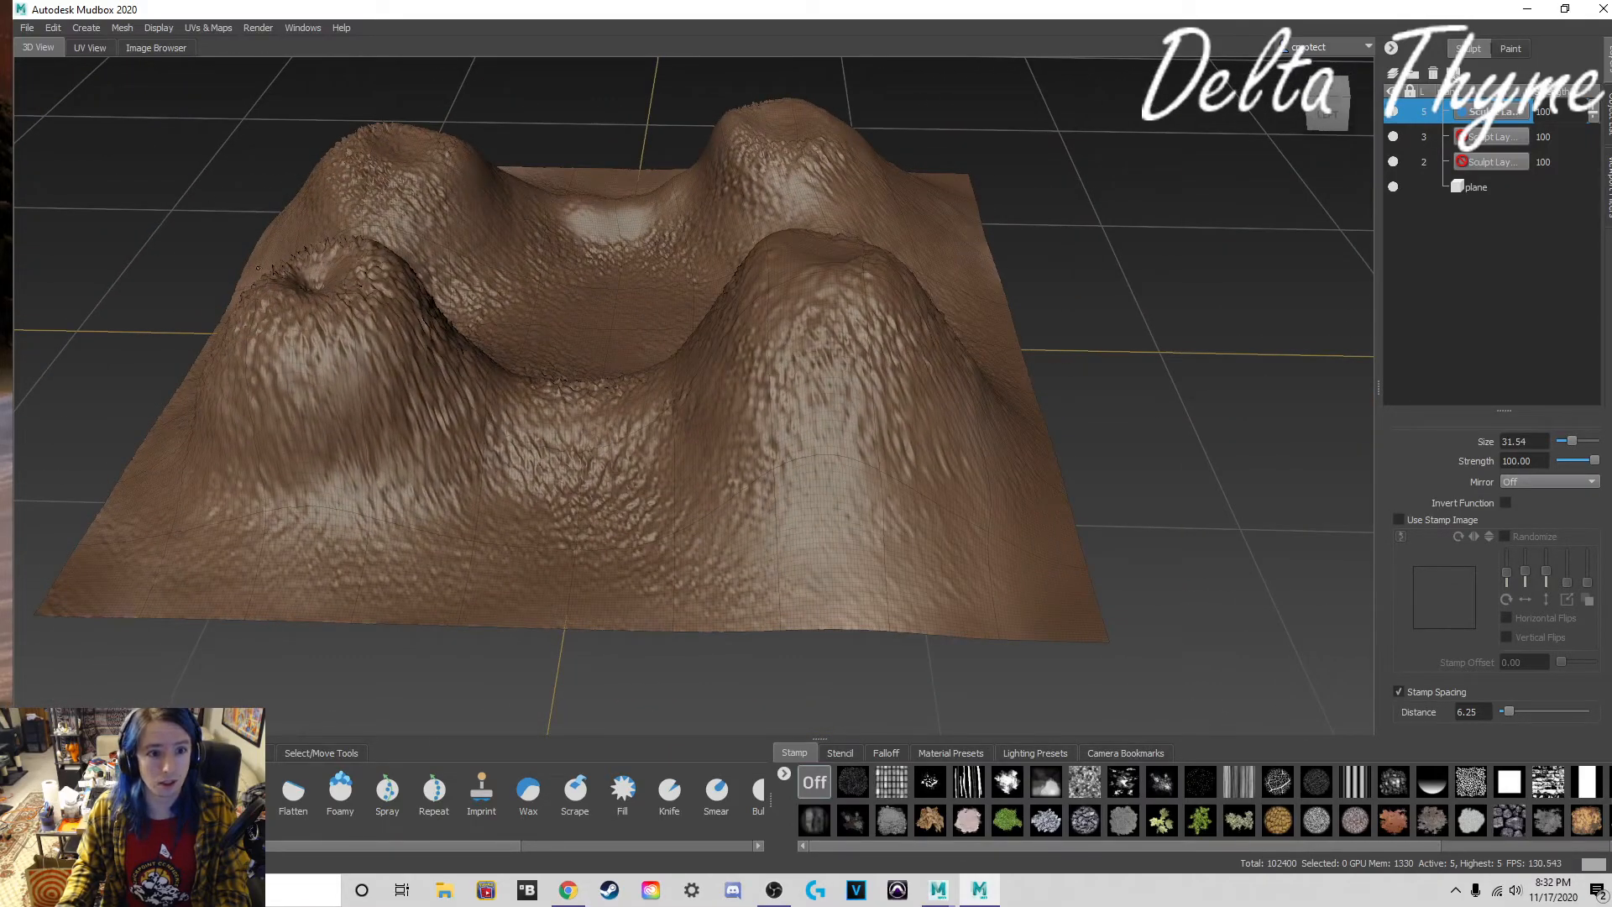
Step: Soften the bumpy texture on the remaining hilltops and slopes around the terrain
mouse_move(293, 279)
left_mouse_down()
mouse_move(335, 252)
mouse_move(261, 319)
mouse_move(538, 404)
left_mouse_up()
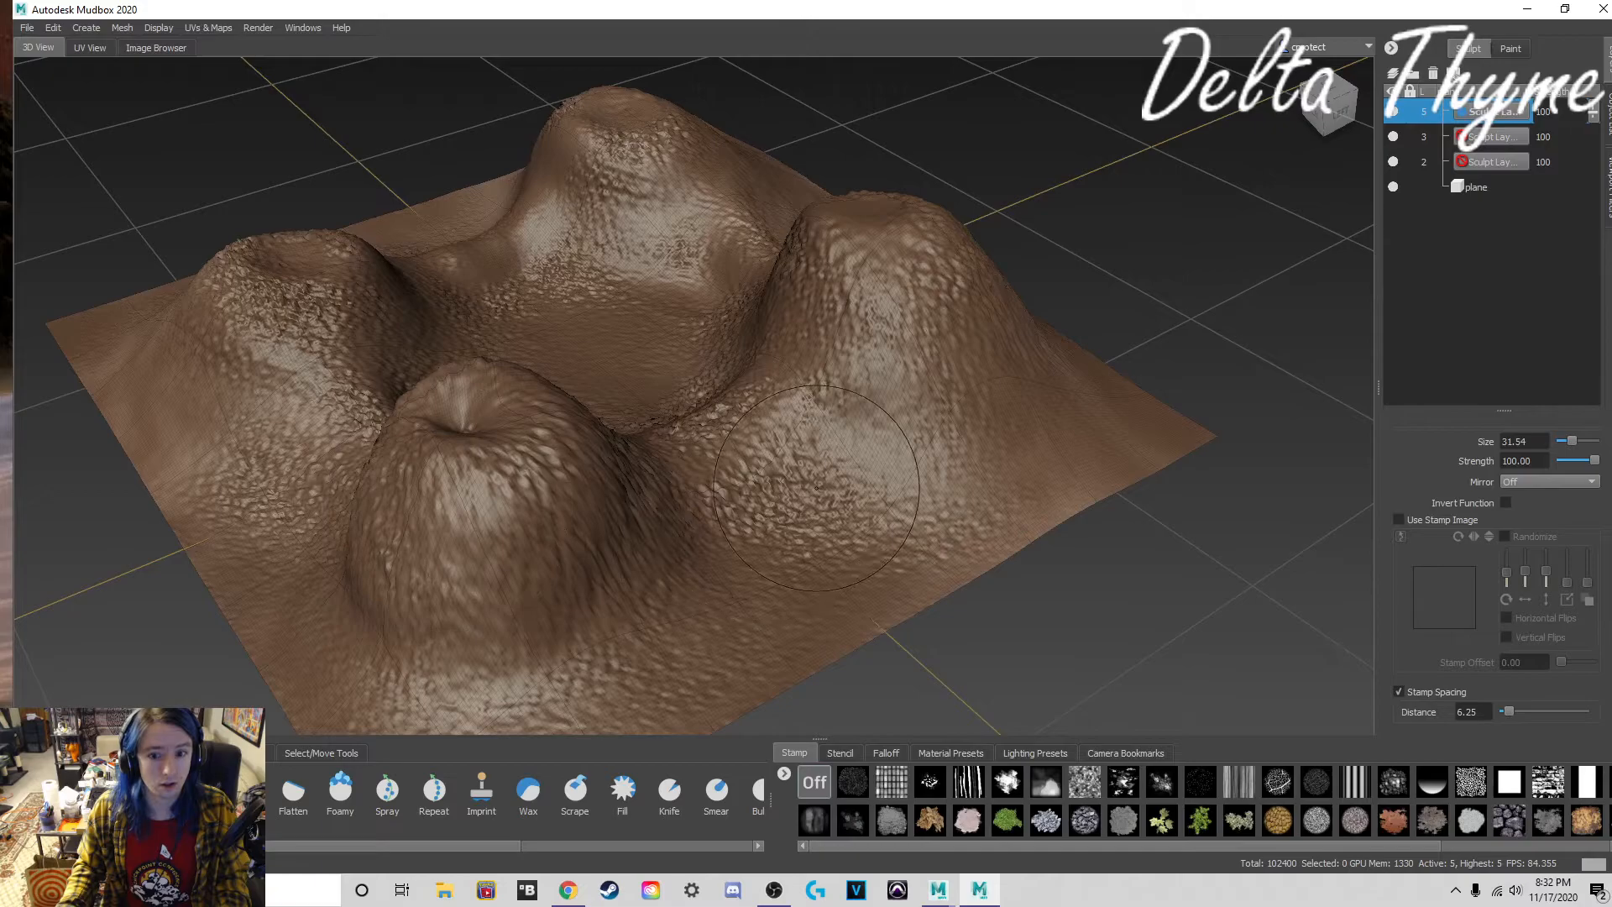
mouse_move(737, 491)
left_mouse_down()
mouse_move(831, 470)
mouse_move(882, 319)
mouse_move(705, 277)
mouse_move(554, 272)
left_mouse_up()
mouse_move(300, 320)
left_mouse_down()
mouse_move(250, 248)
mouse_move(293, 239)
left_mouse_up()
left_click_drag(285, 367, 421, 363, "alt")
mouse_move(451, 525)
left_mouse_down()
mouse_move(408, 561)
mouse_move(596, 621)
mouse_move(555, 504)
mouse_move(461, 367)
mouse_move(529, 357)
mouse_move(584, 318)
left_mouse_up()
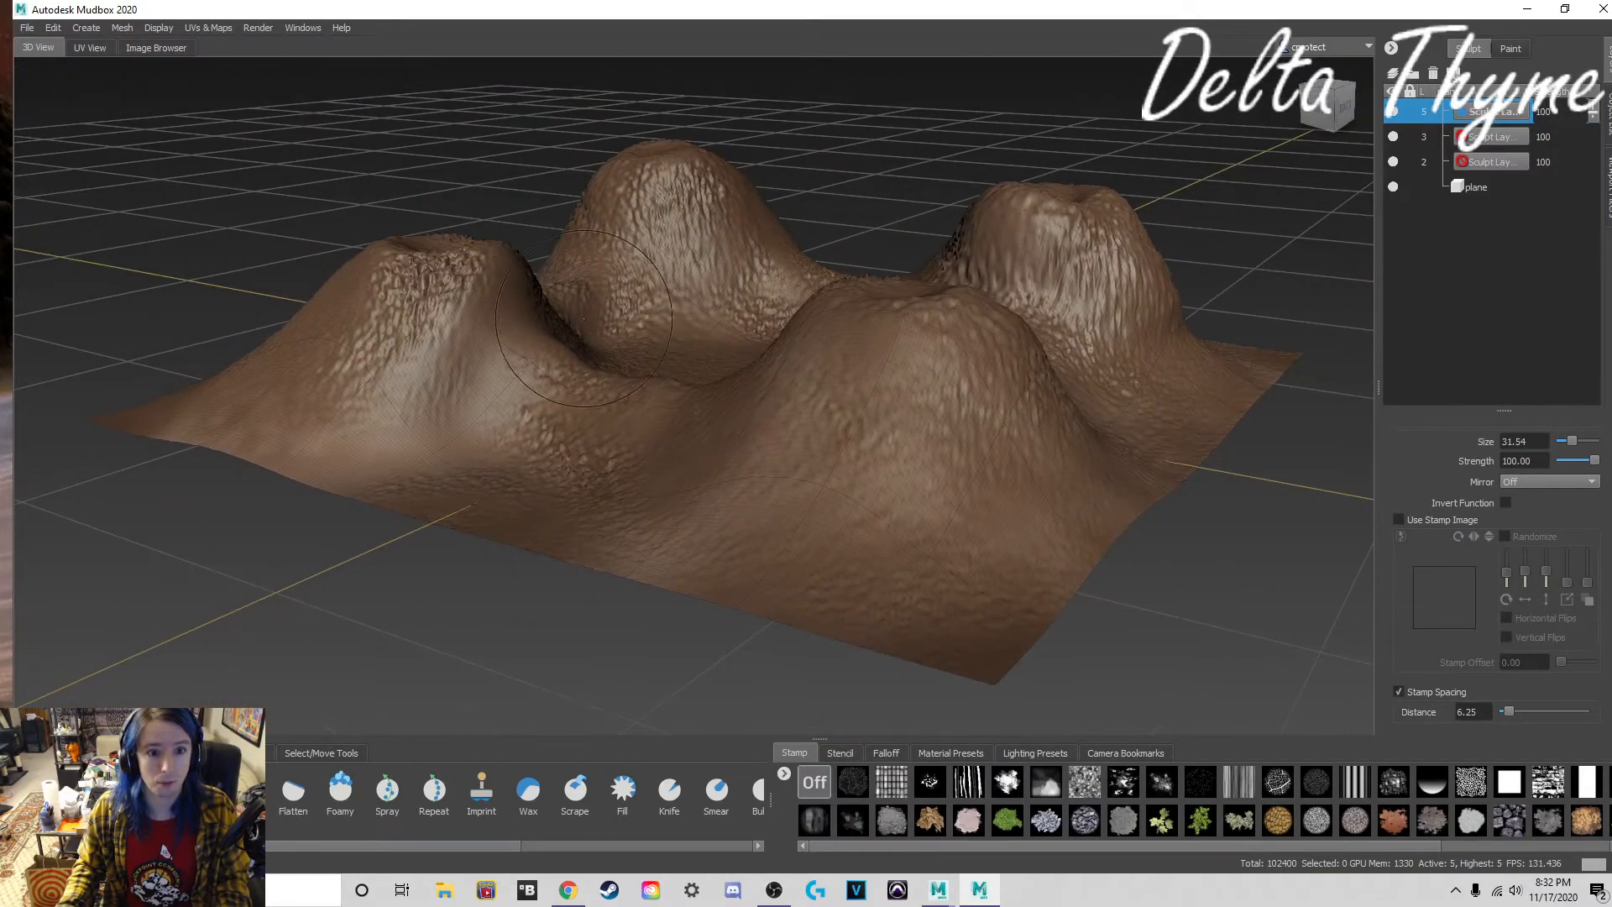
left_click_drag(622, 260, 588, 320, "alt")
mouse_move(460, 321)
left_mouse_down("alt")
mouse_move(374, 320)
mouse_move(970, 366)
mouse_move(692, 304)
mouse_move(542, 316)
left_mouse_up("alt")
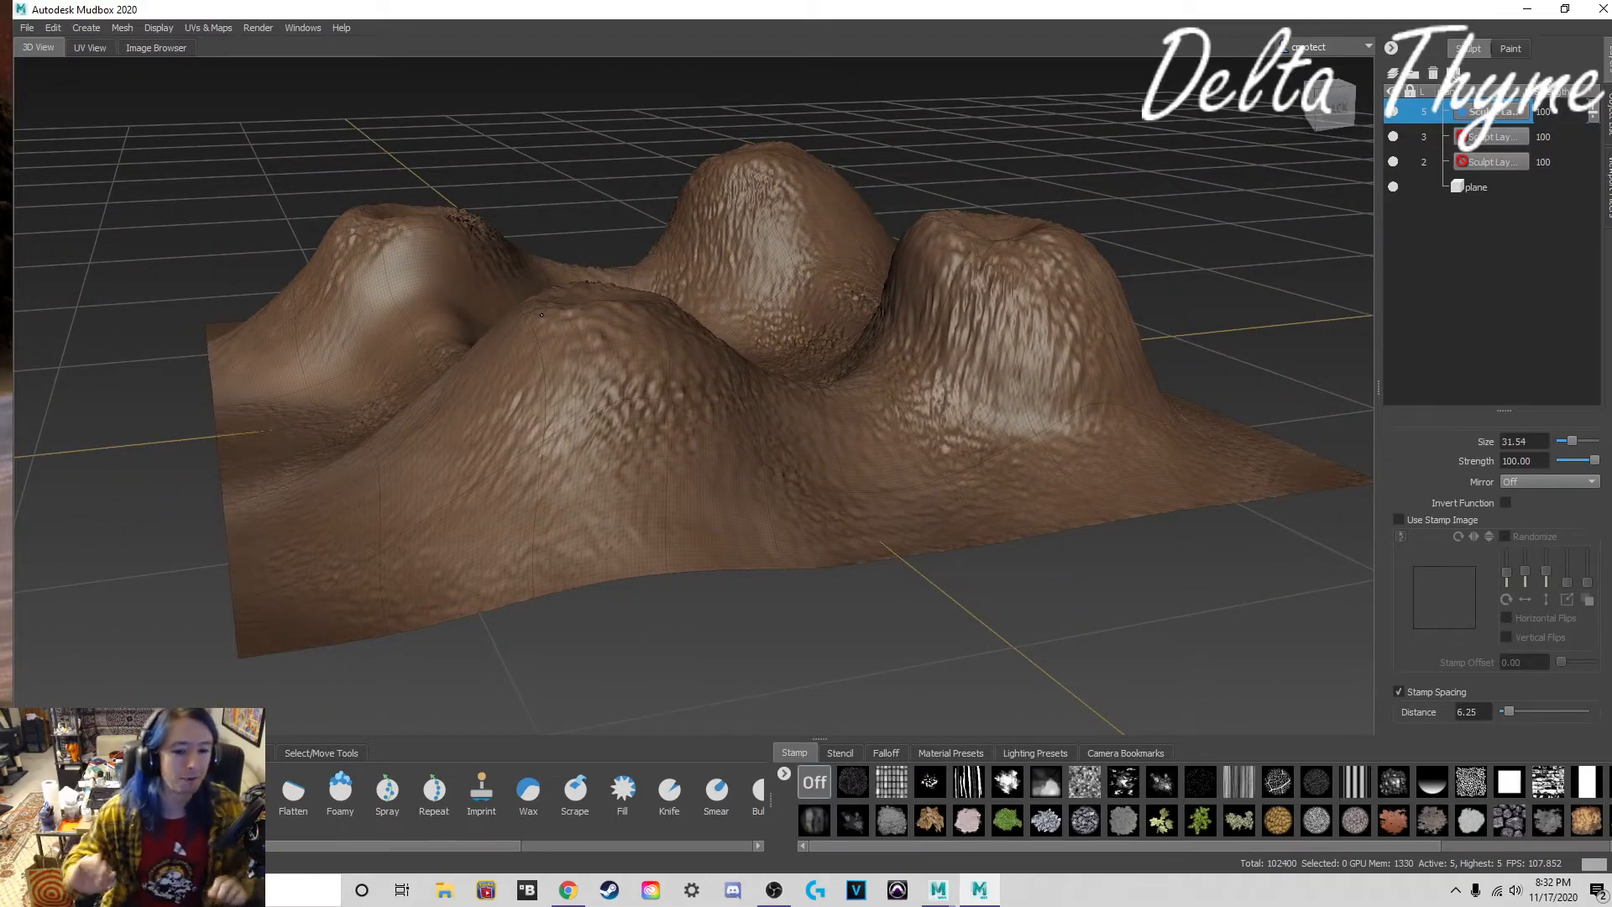
Step: Switch to Maya, minimise the UV Editor to look over the textured bucket model, and return to Mudbox
mouse_move(979, 888)
left_click(982, 835)
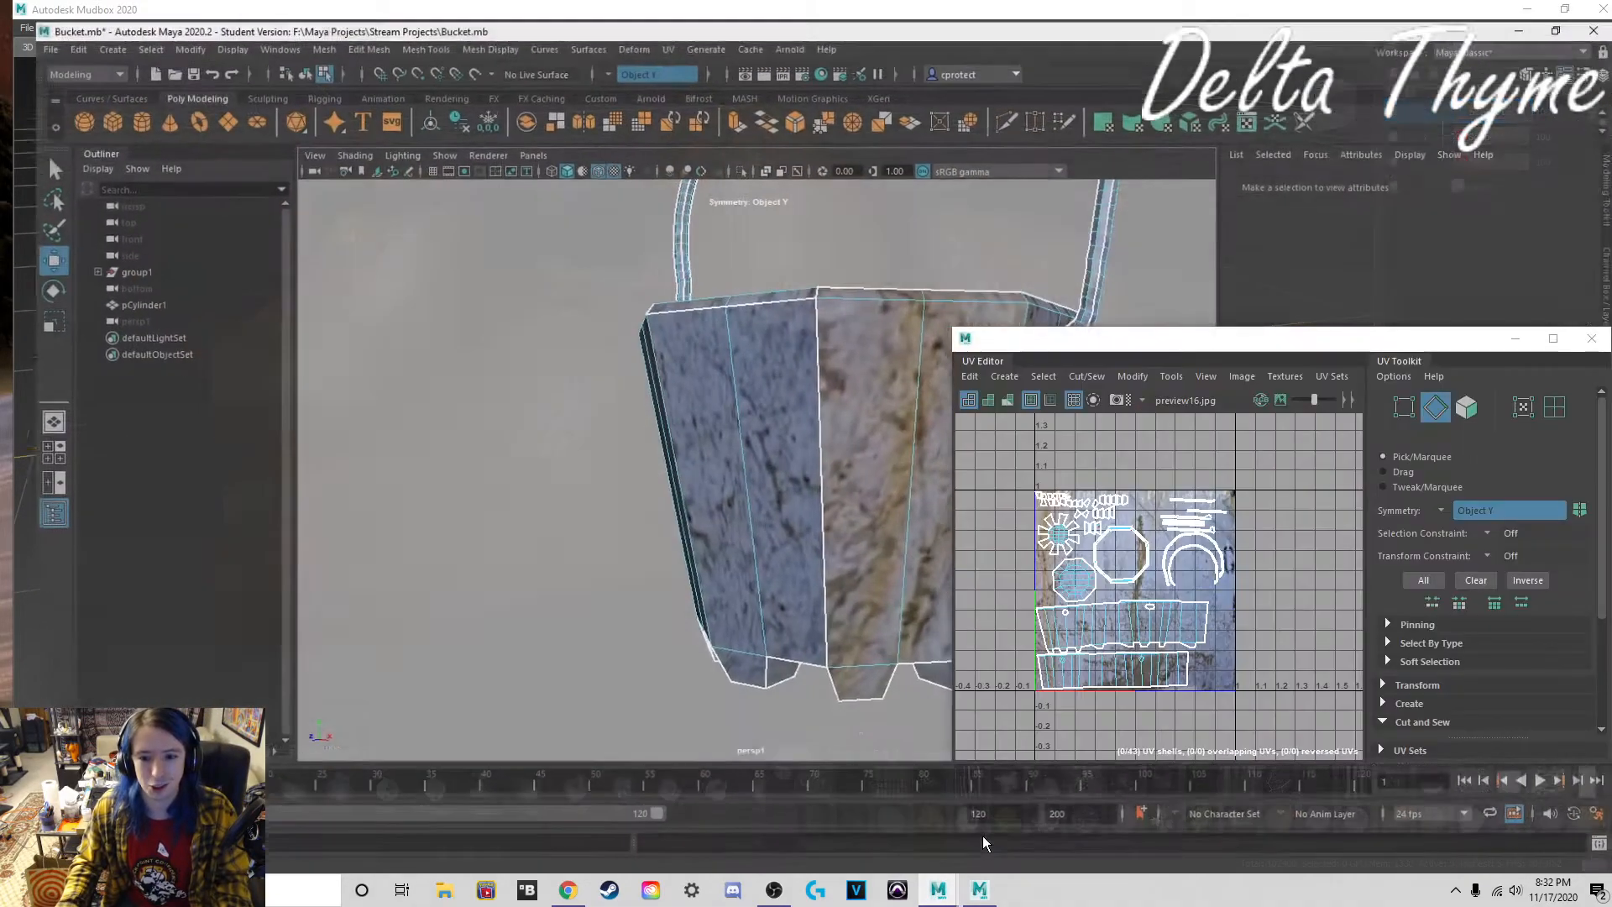
left_click(1516, 339)
left_click_drag(1077, 477, 784, 614, "alt")
left_click(979, 889)
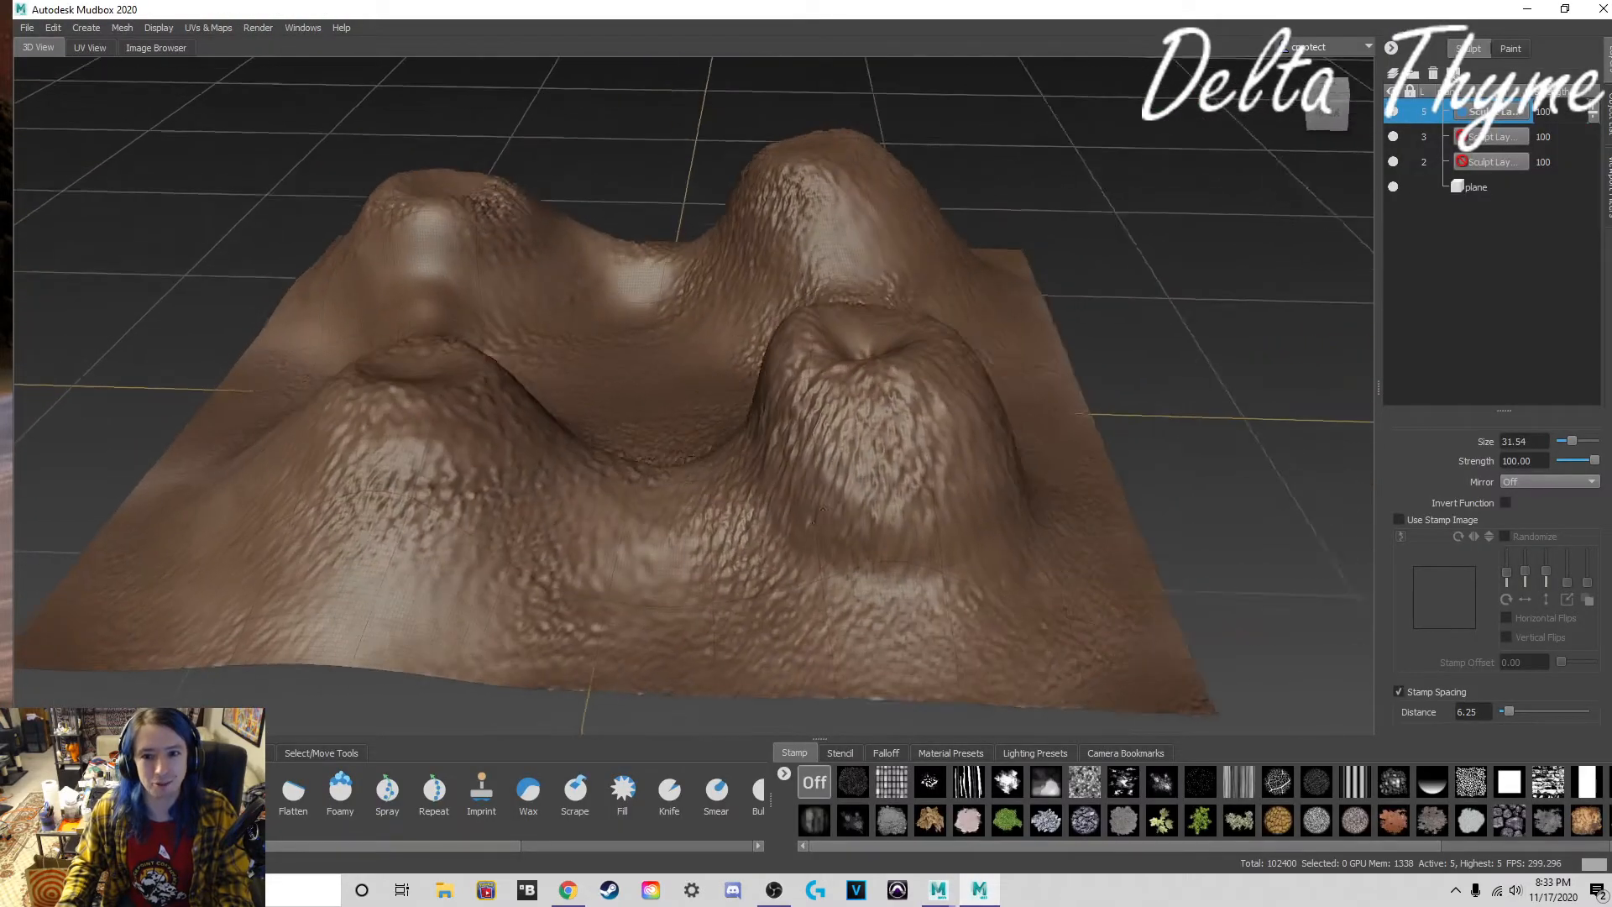
Step: Turn on the Normal Map viewport filter and inspect the terrain's surface detail
left_click_drag(821, 509, 947, 505, "alt")
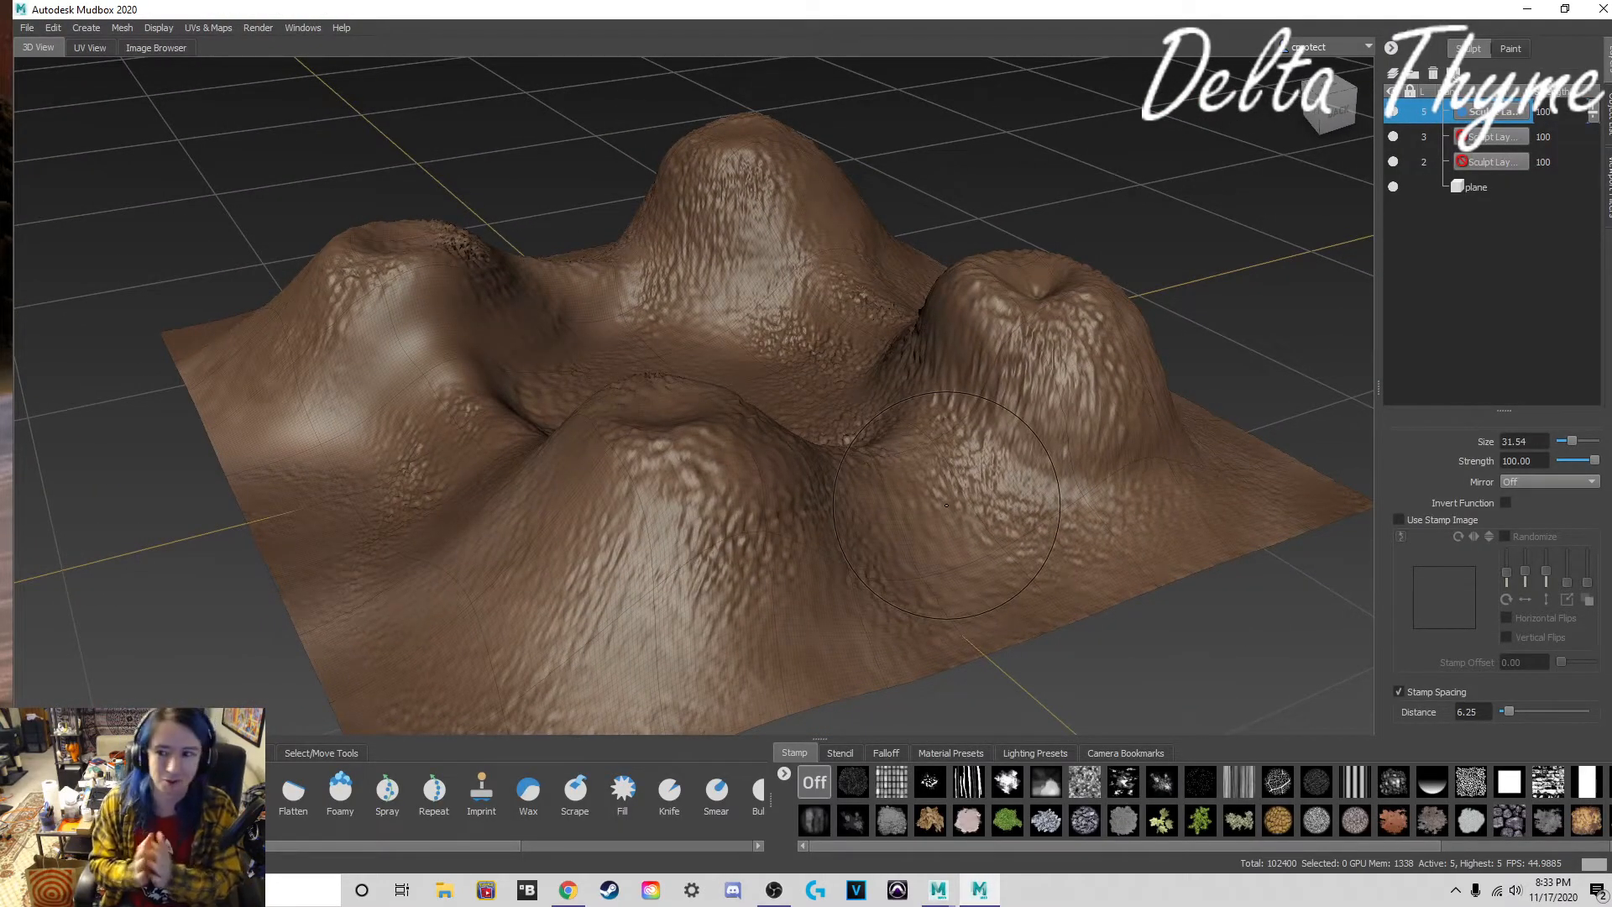
mouse_move(946, 505)
left_mouse_down("alt")
mouse_move(873, 430)
mouse_move(557, 394)
mouse_move(492, 440)
left_mouse_up("alt")
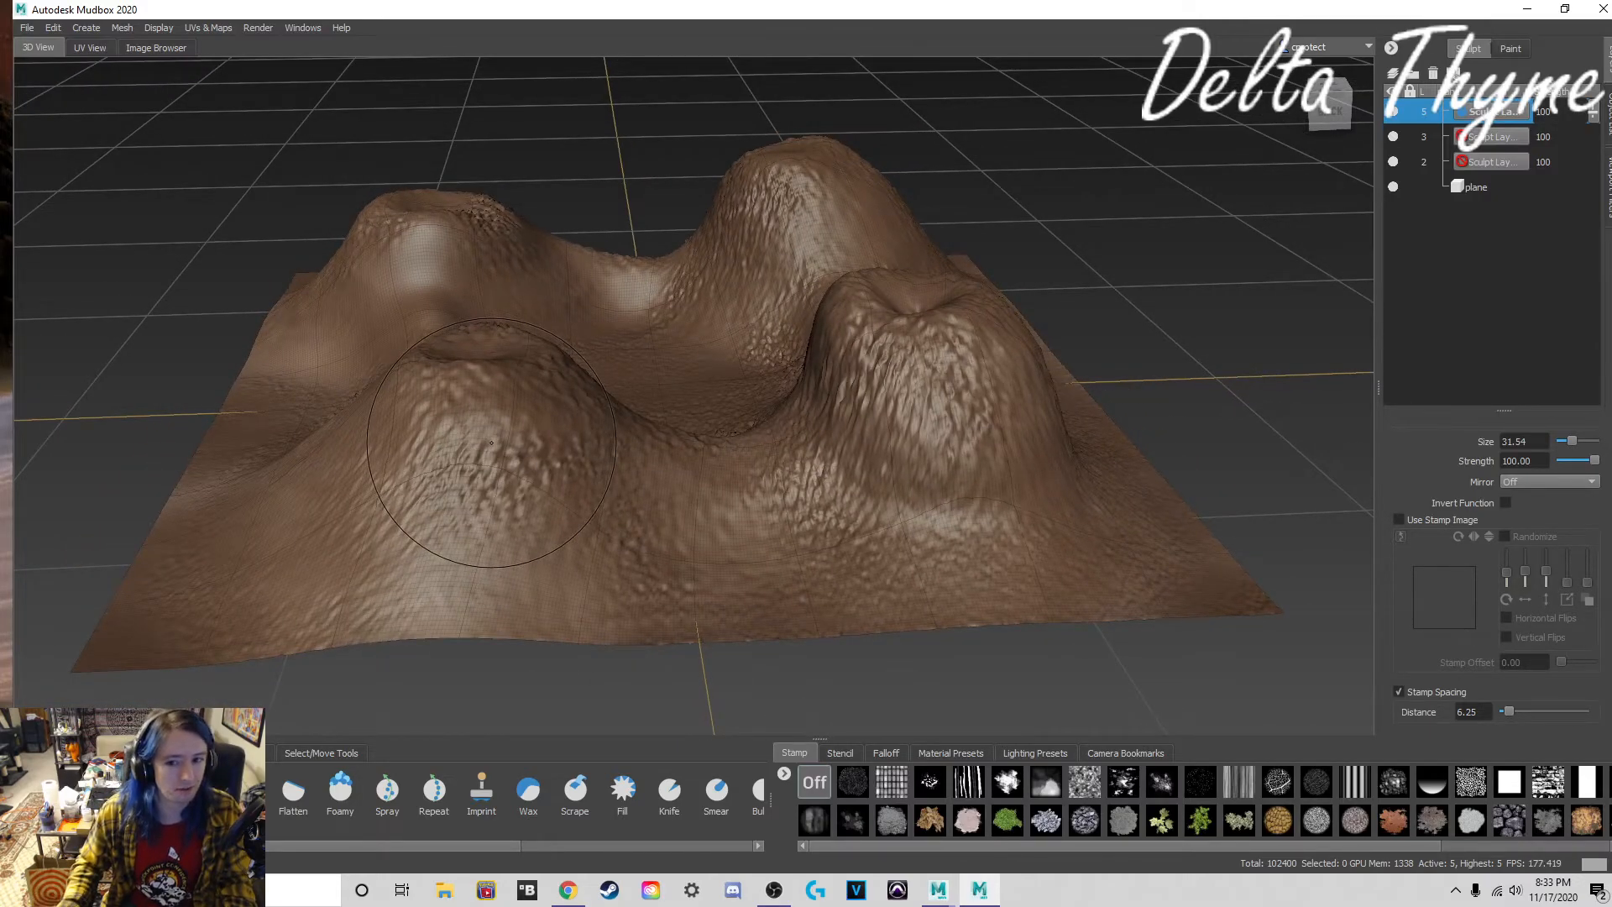
left_click_drag(492, 442, 869, 455, "alt")
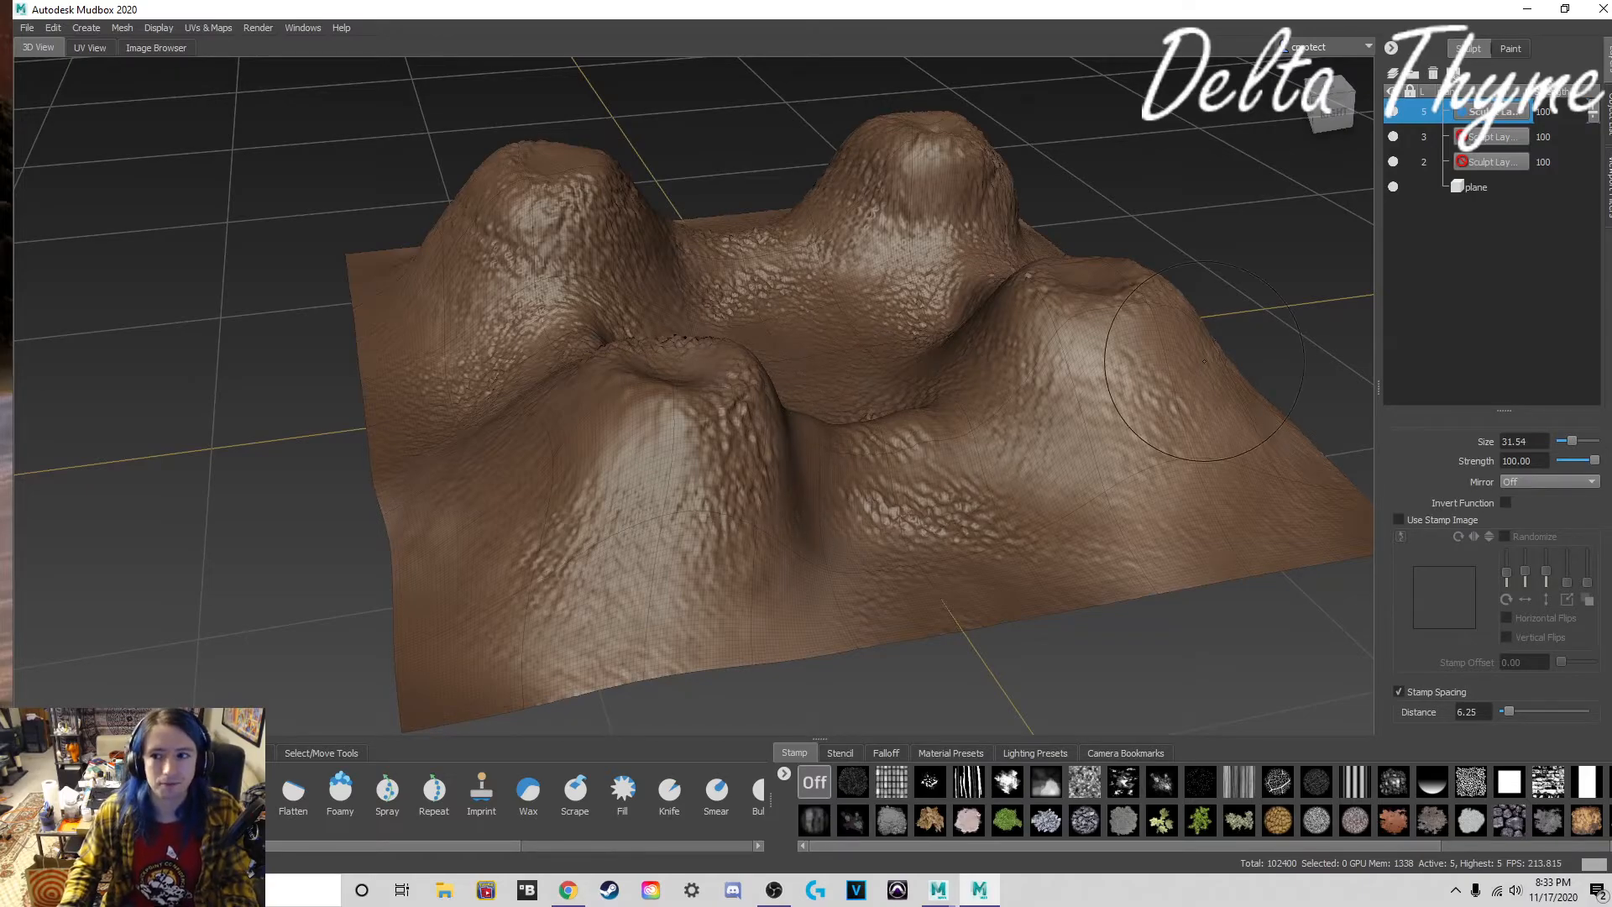
mouse_move(1205, 361)
left_mouse_down("alt")
mouse_move(601, 407)
mouse_move(655, 362)
left_mouse_up("alt")
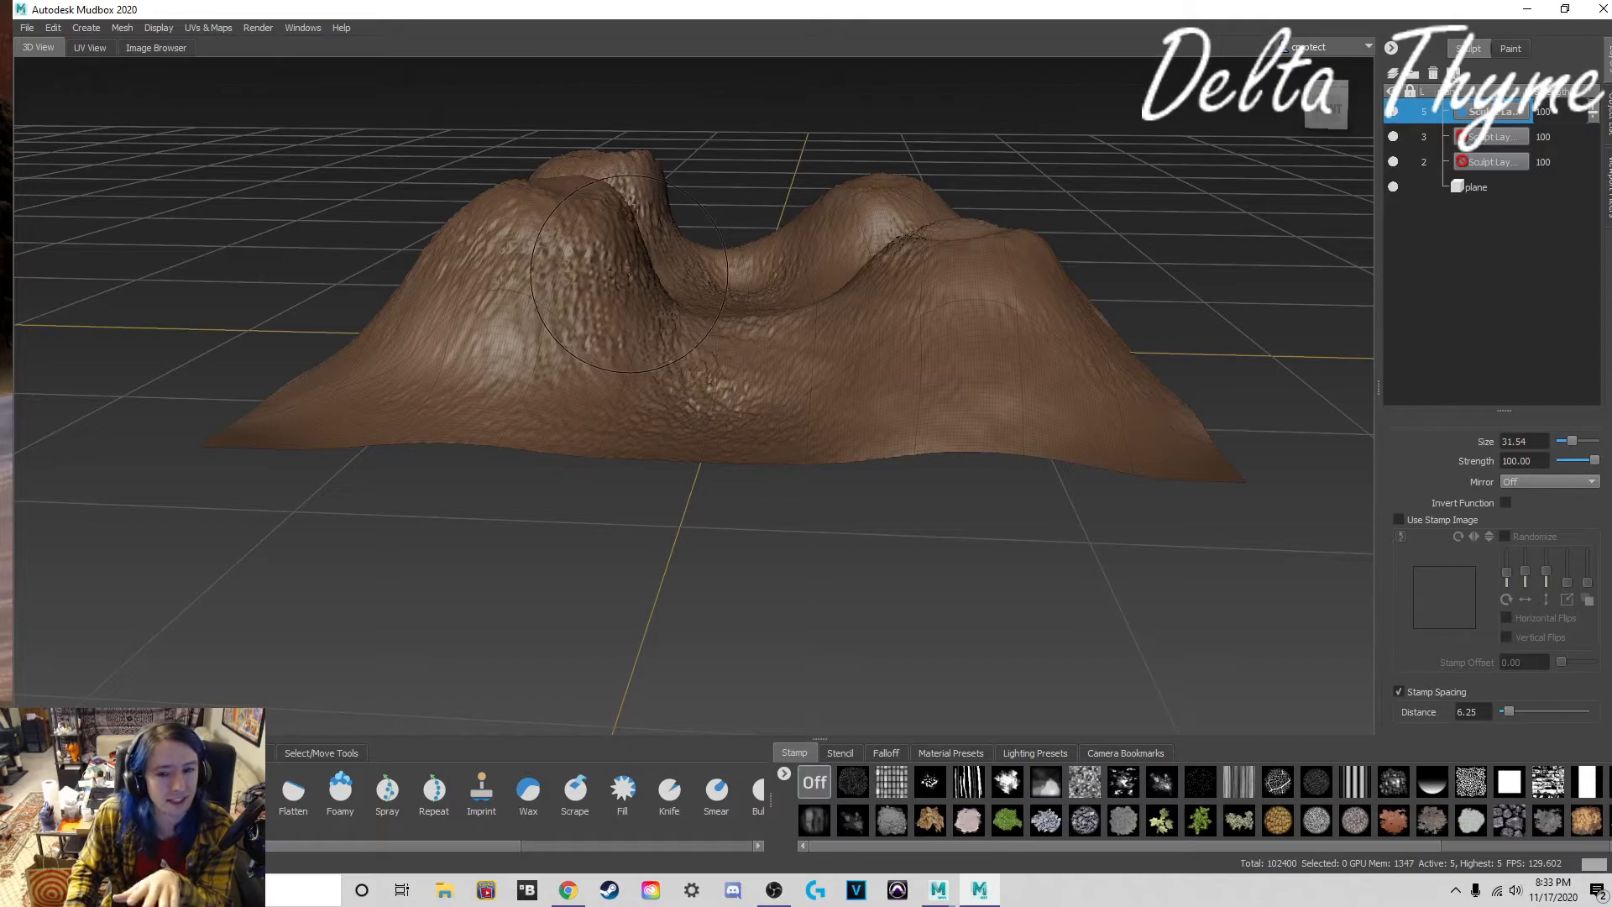
left_click(1608, 206)
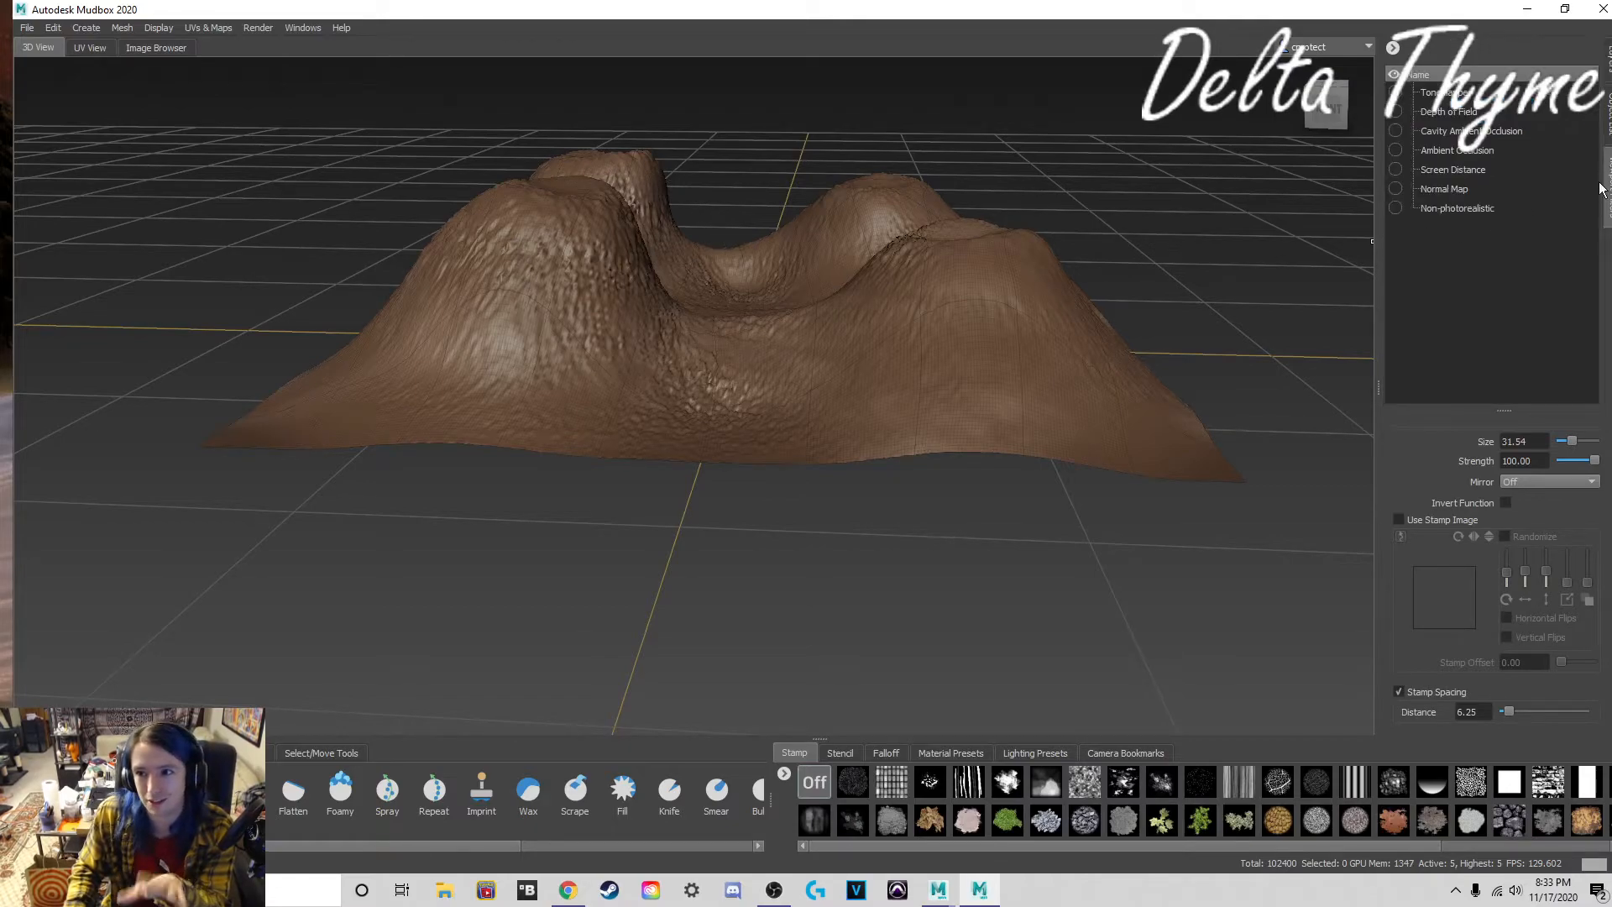
left_click(1395, 189)
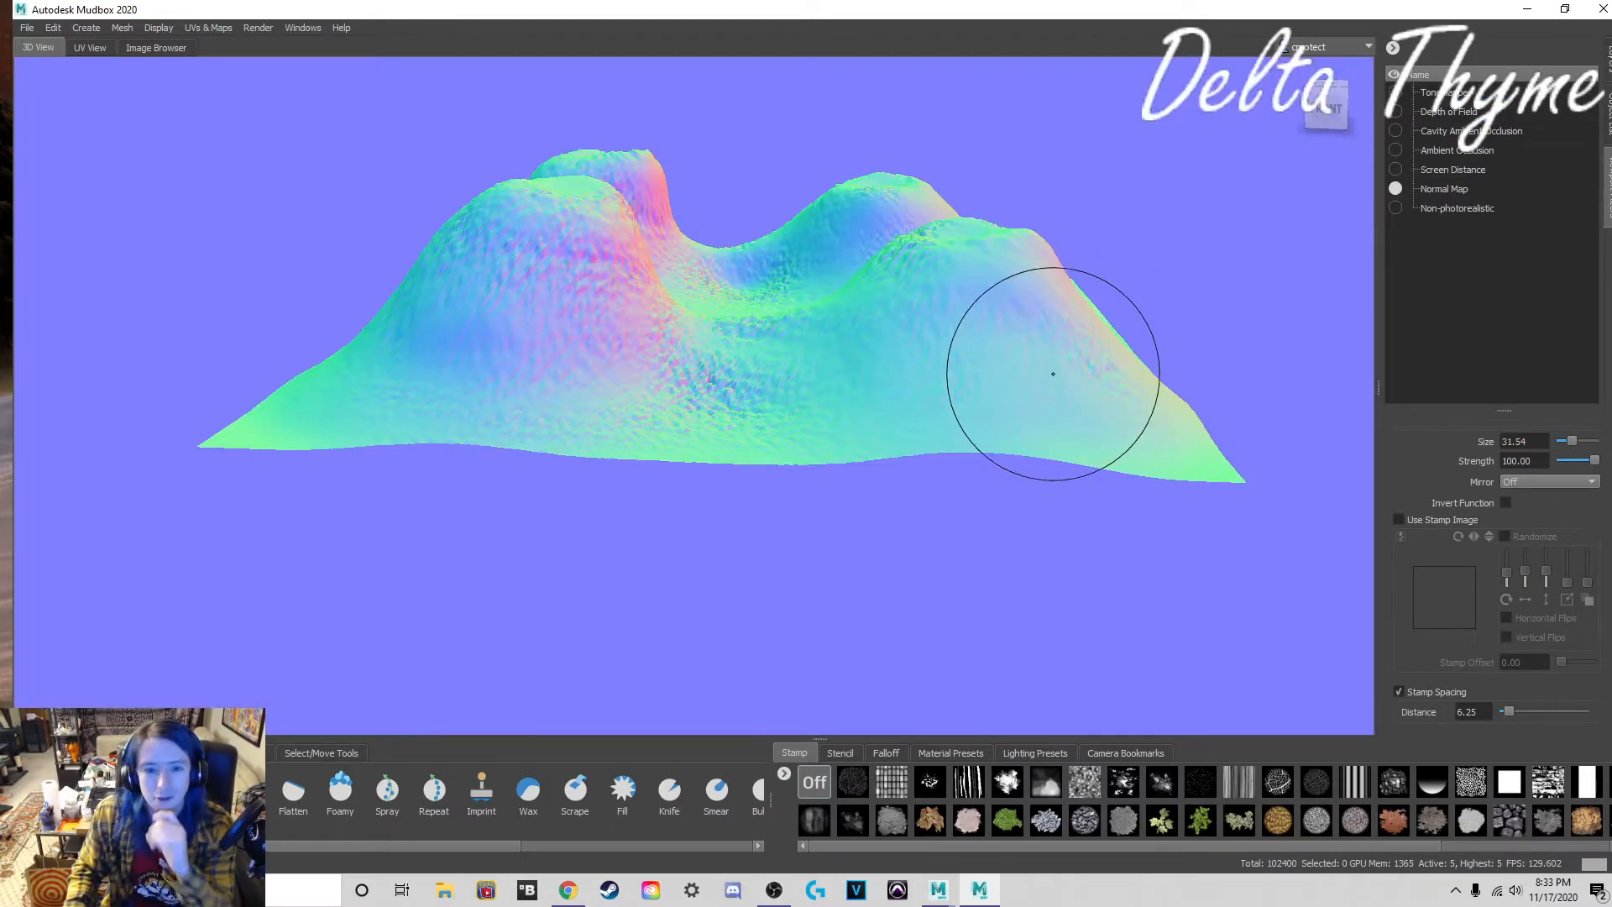
left_click_drag(887, 349, 749, 306, "alt")
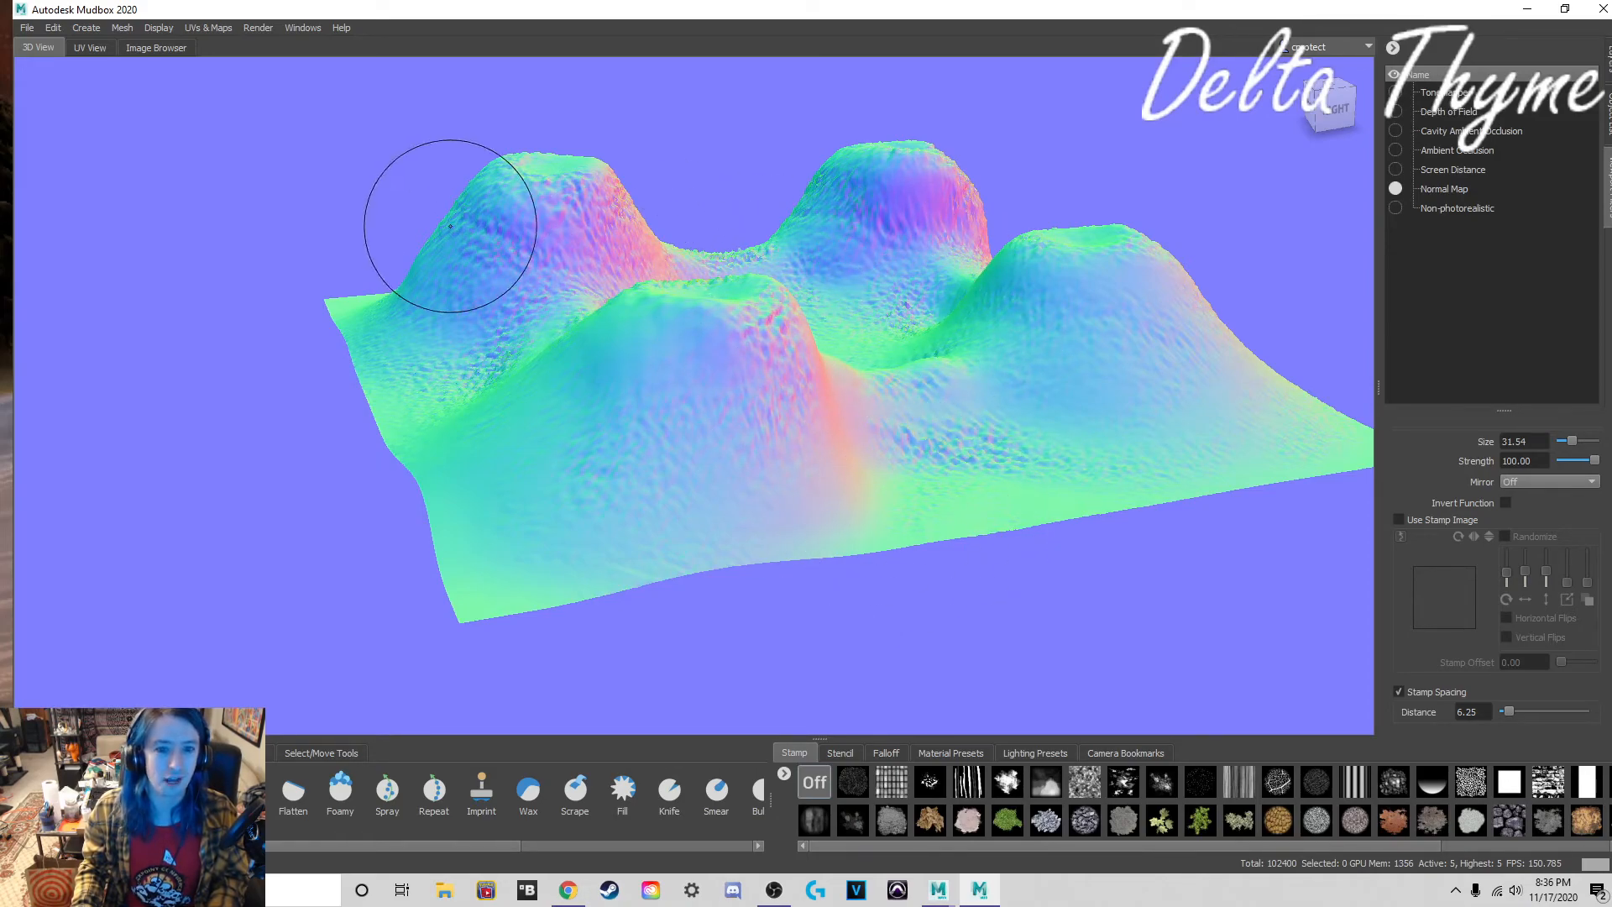
Step: Switch to Maya and create a polygon plane in the bucket scene
mouse_move(941, 888)
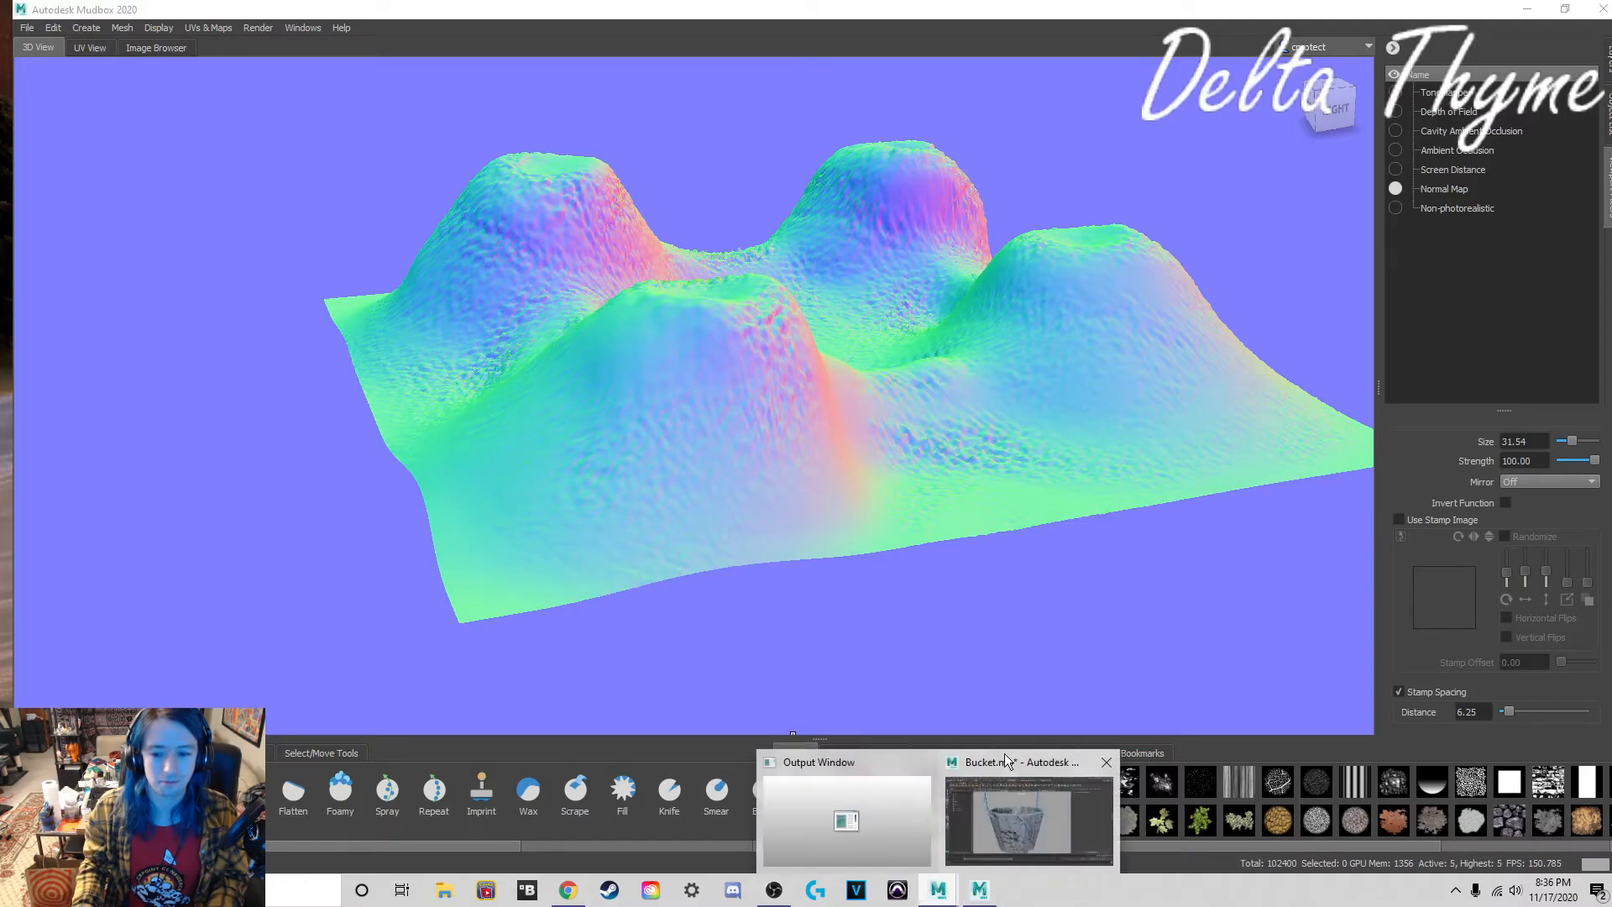
left_click(1012, 773)
key("f")
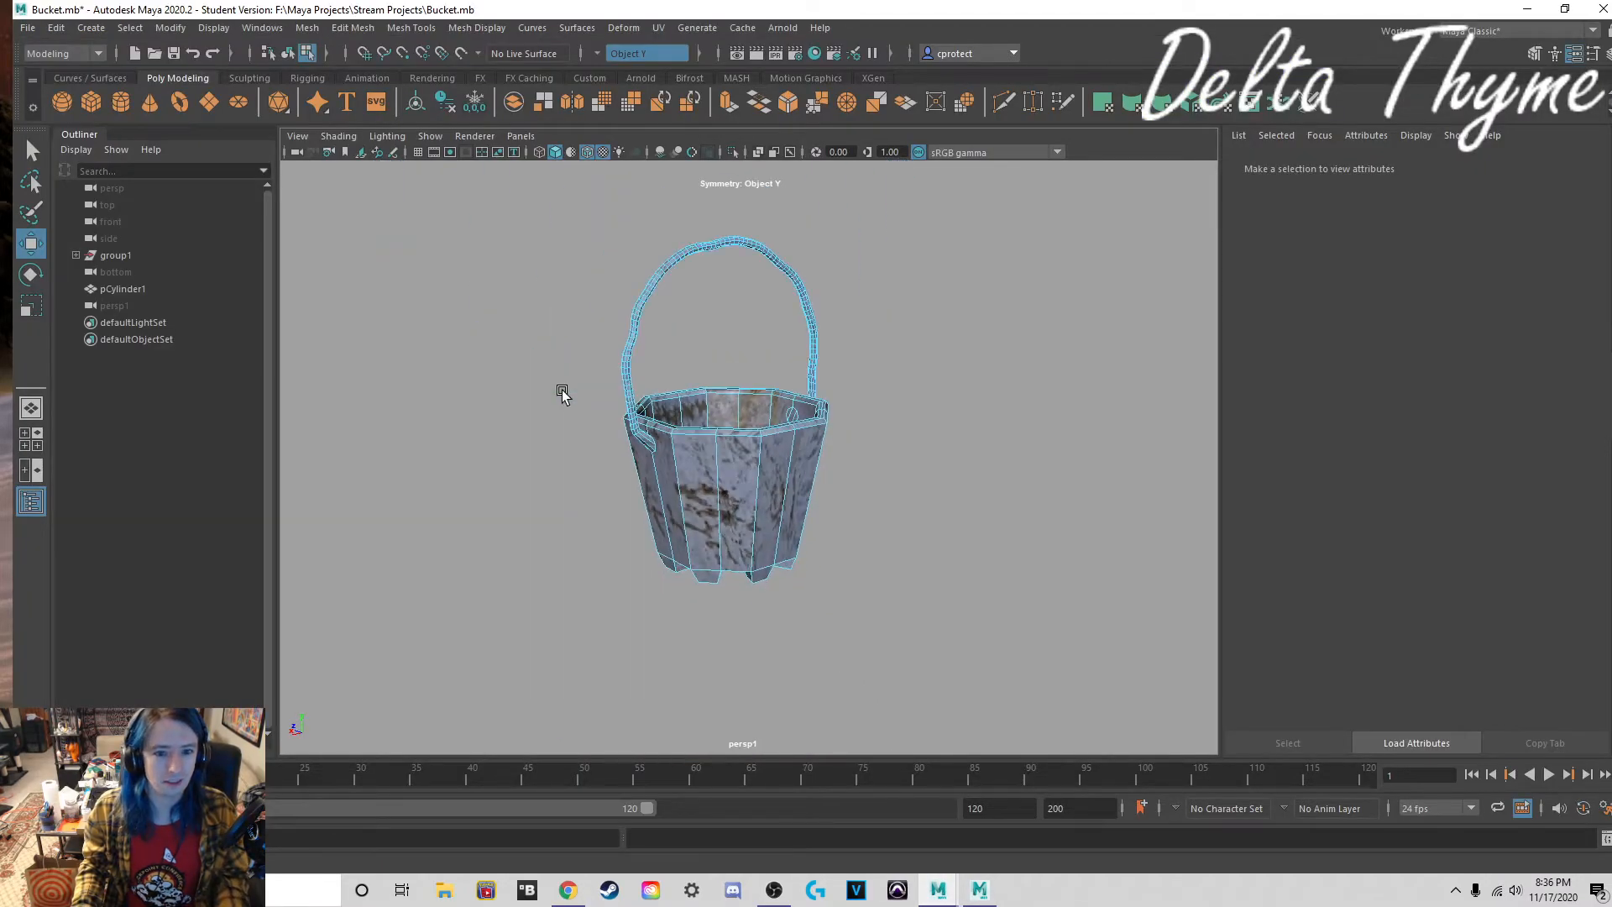
left_click(91, 28)
mouse_move(145, 152)
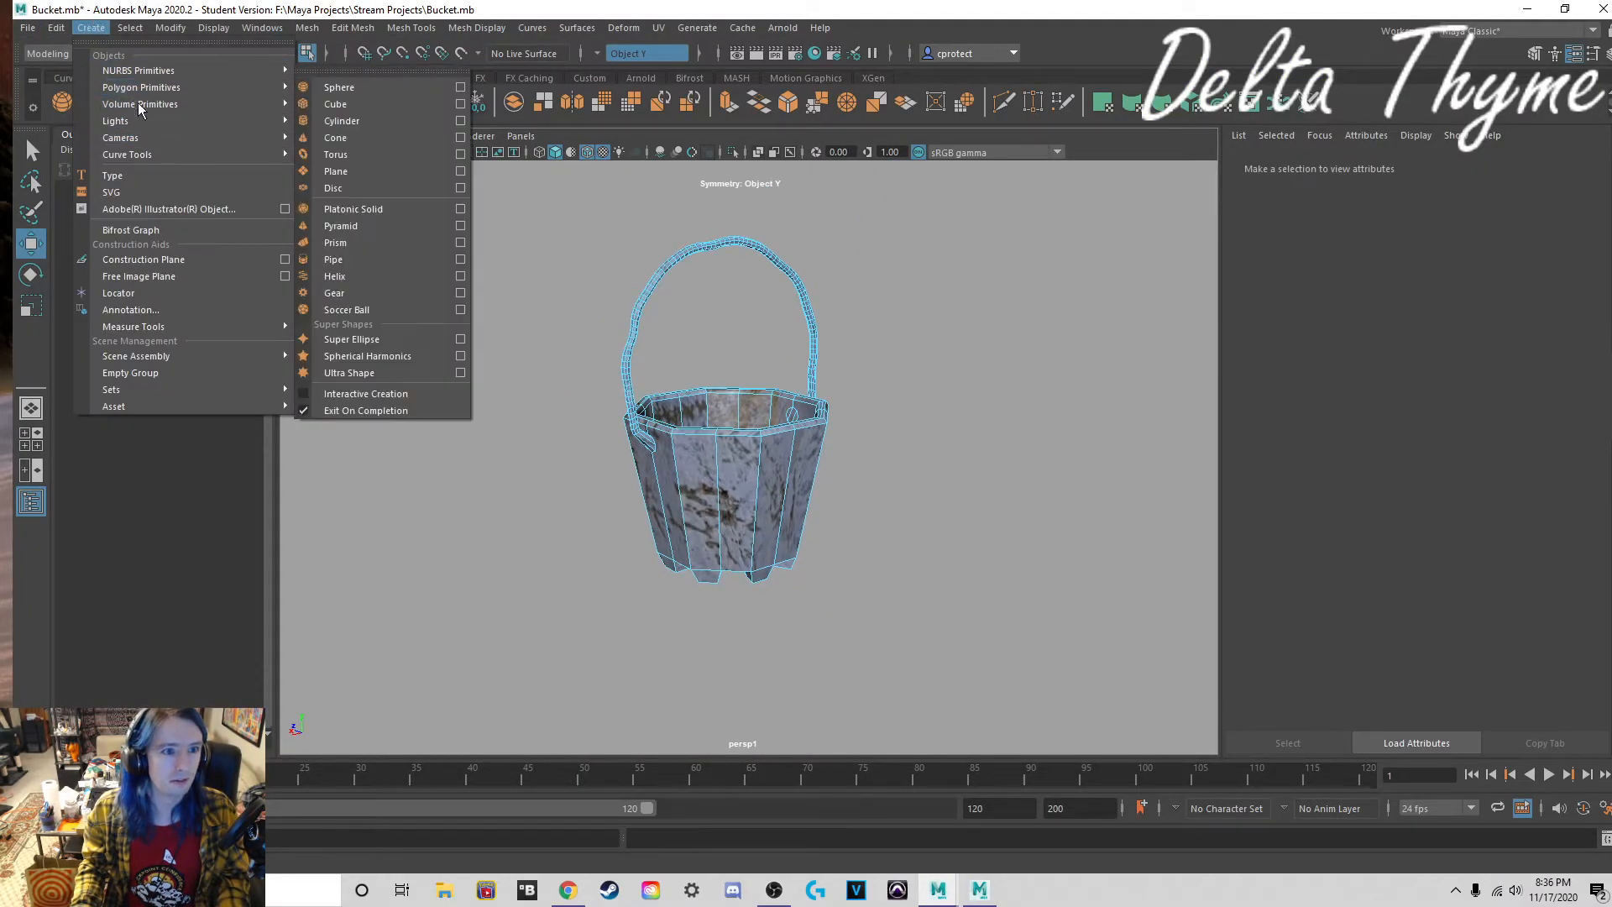
mouse_move(120, 75)
left_click(97, 29)
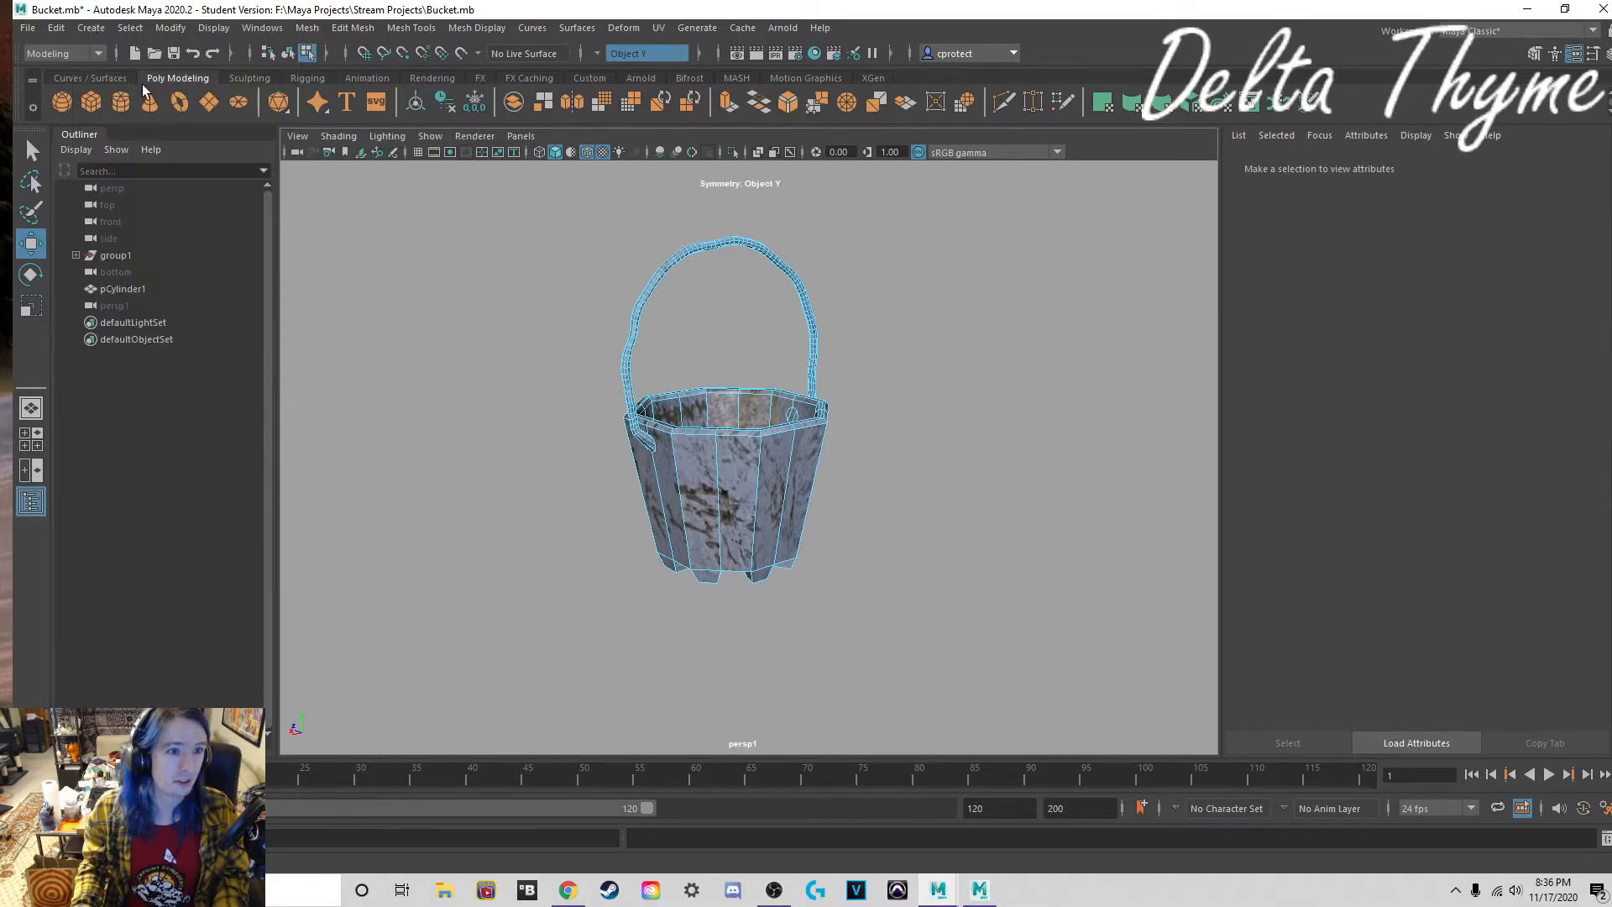
left_click(209, 101)
Step: Scale the new plane up uniformly until it extends well beyond the bucket on all sides
scroll(693, 463, "down", 5)
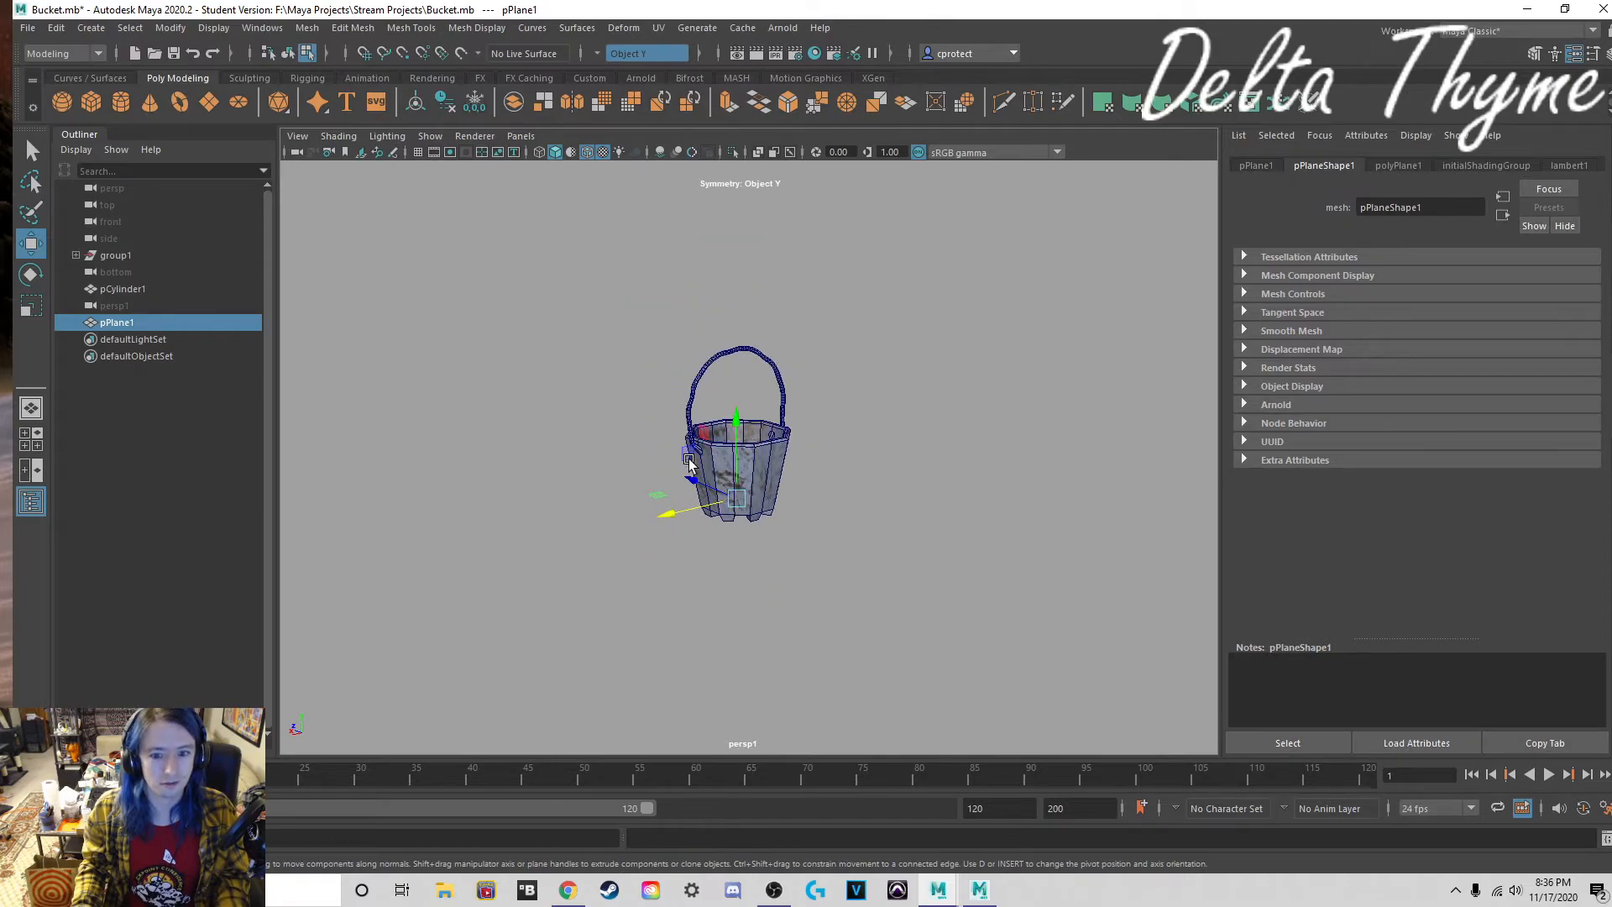
scroll(689, 468, "up", 2)
scroll(688, 468, "down", 2)
scroll(689, 469, "up", 5)
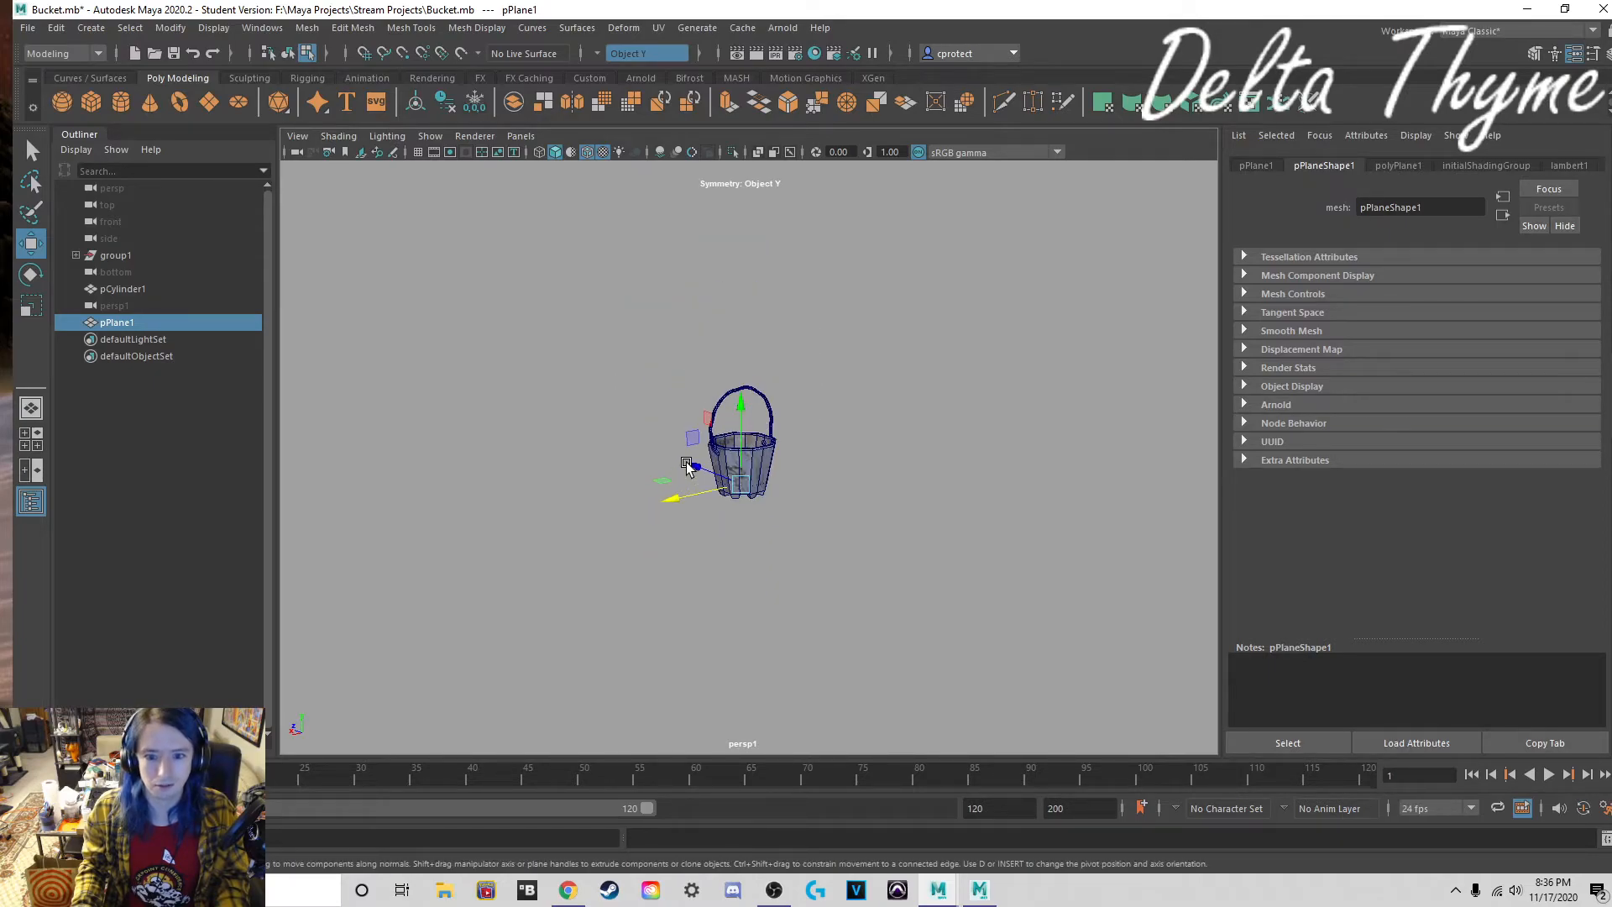
key("e")
key("r")
left_click_drag(734, 509, 546, 313)
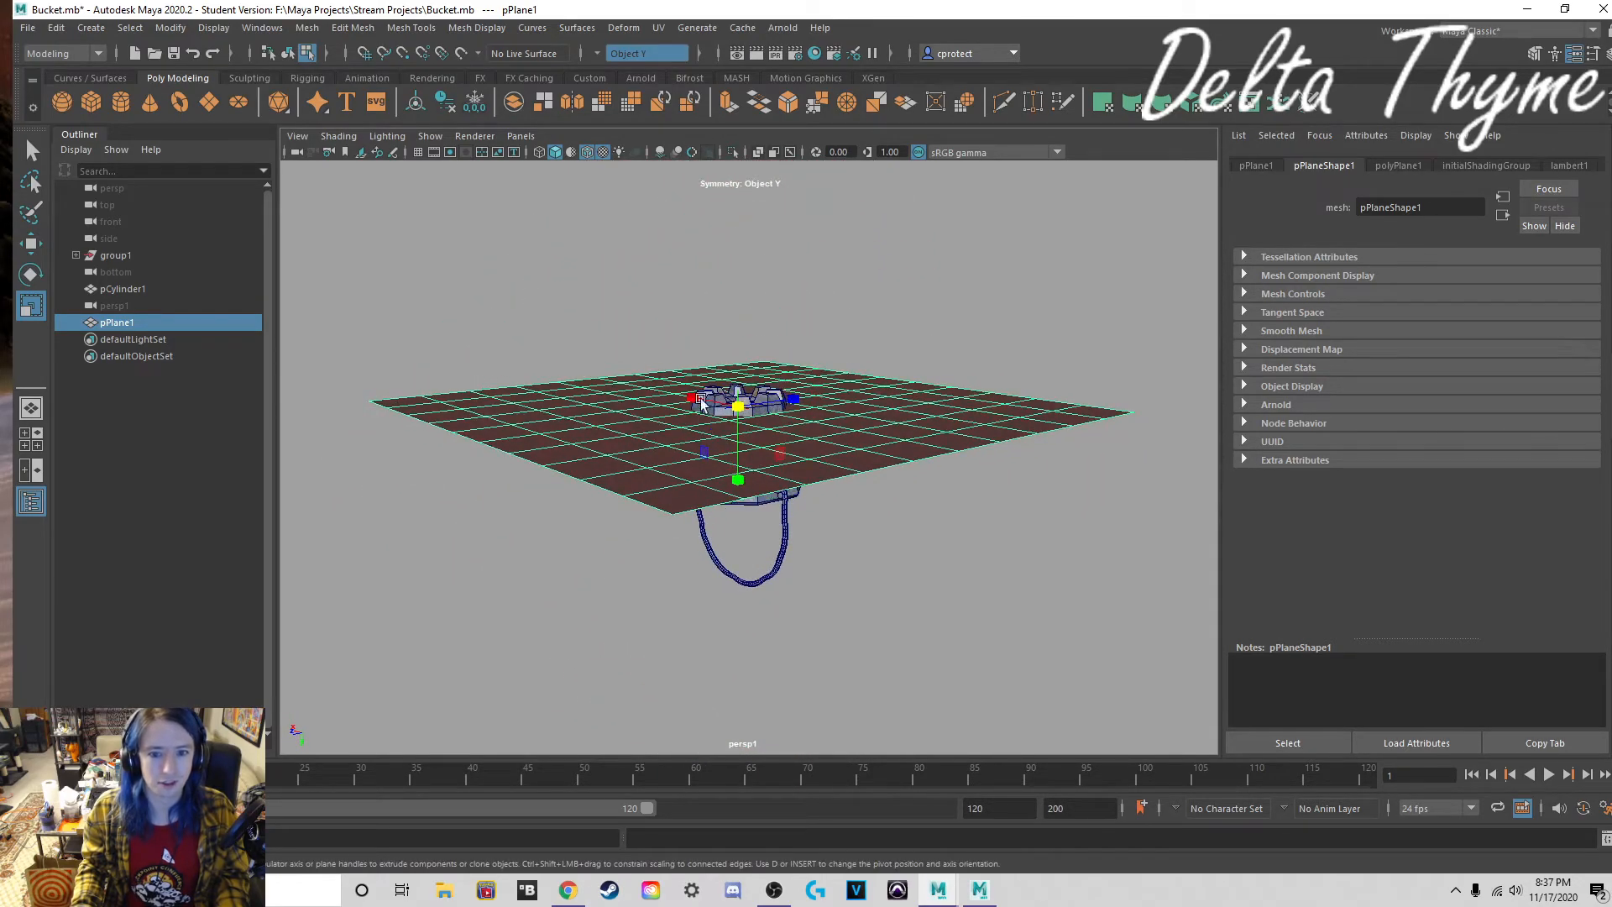
Step: Compare the flat plane in Maya with the normal map preview of the sculpted terrain in Mudbox
left_click(979, 889)
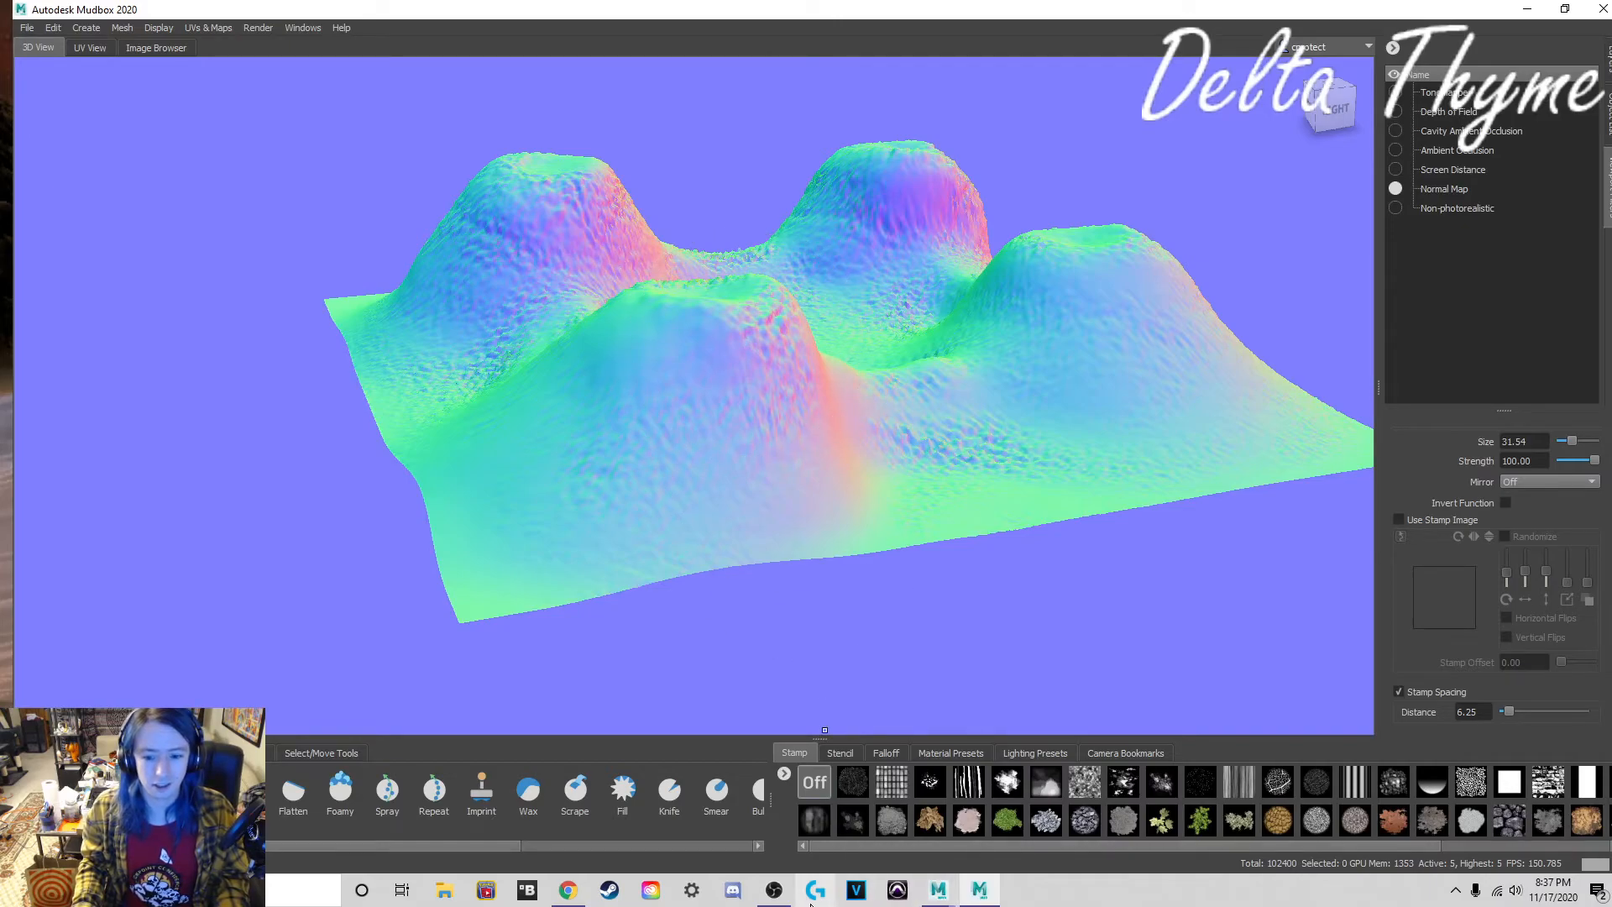
mouse_move(938, 889)
left_click(965, 845)
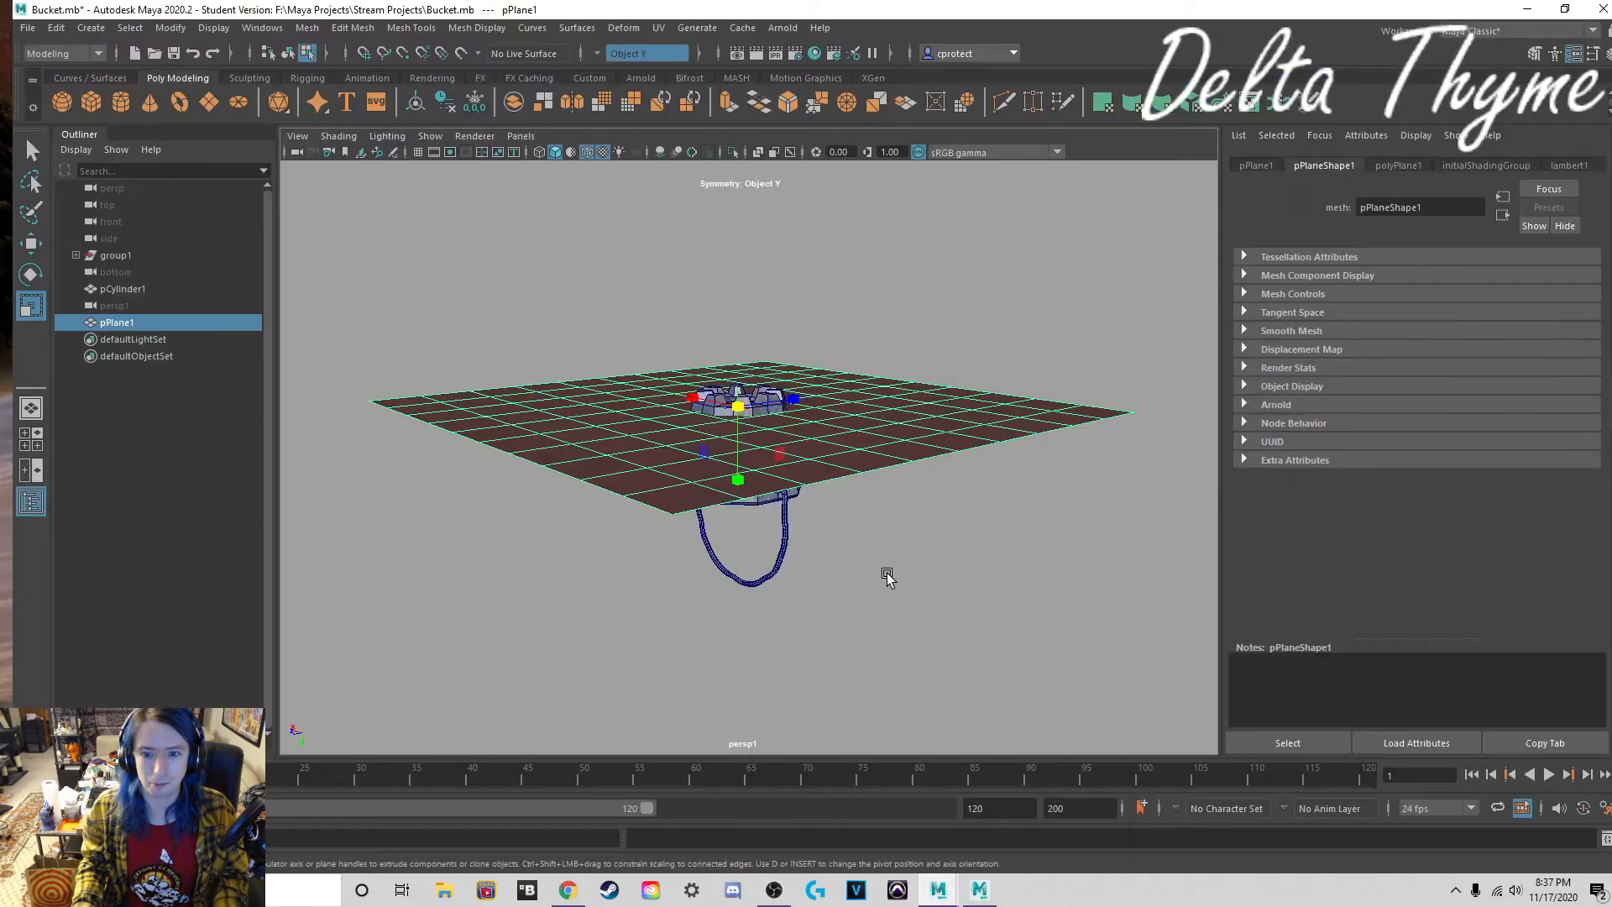
left_click_drag(828, 412, 818, 439, "alt")
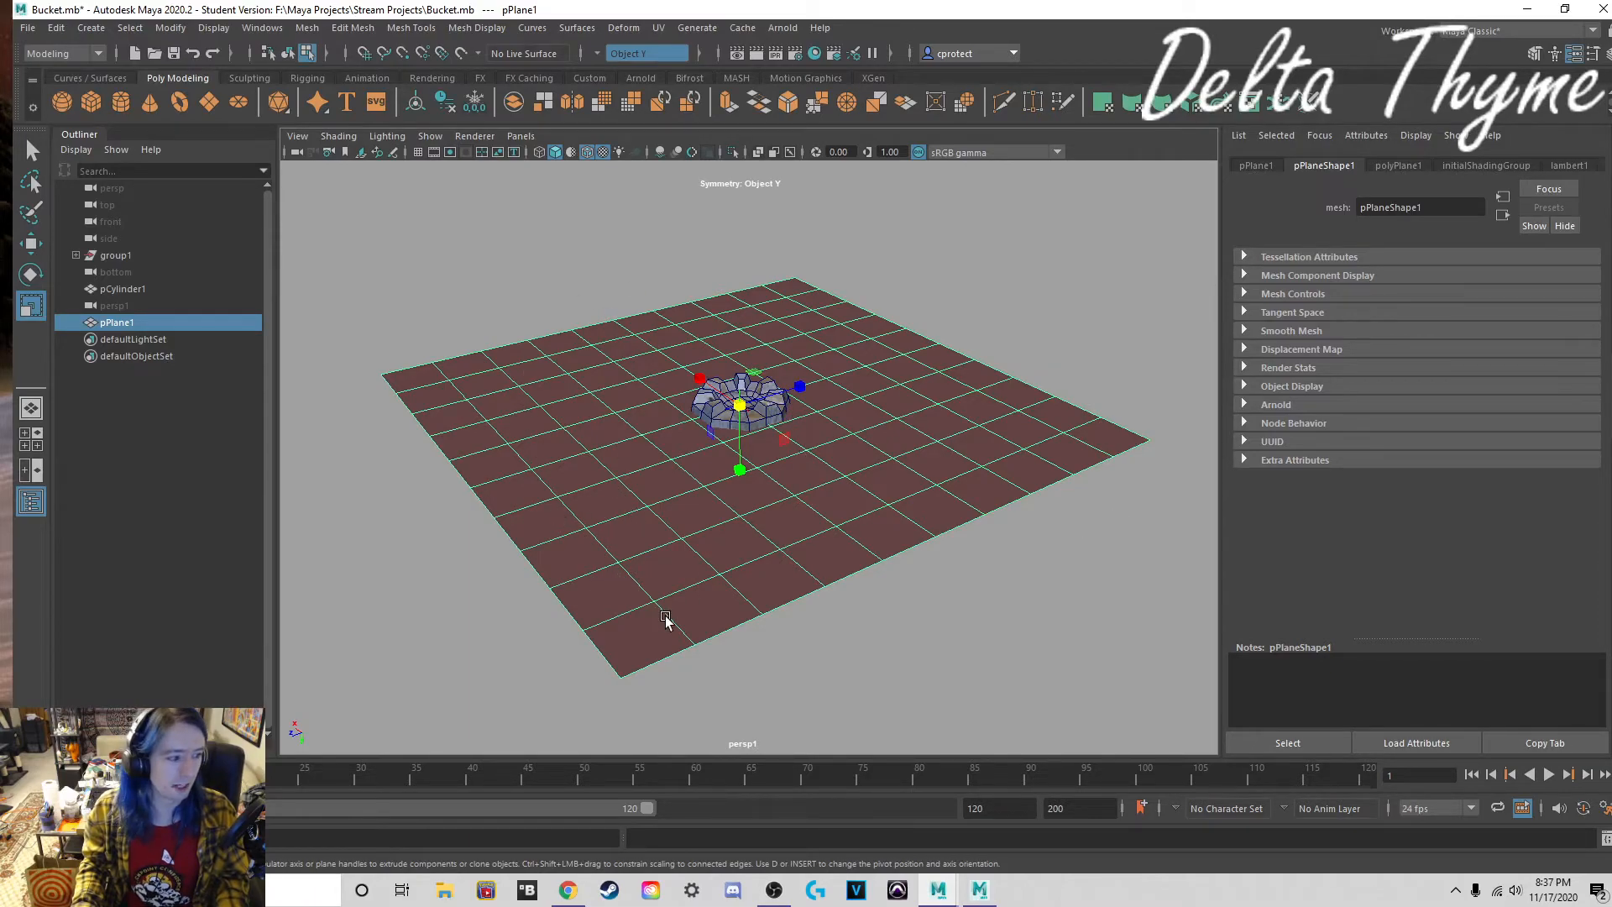
left_click(980, 889)
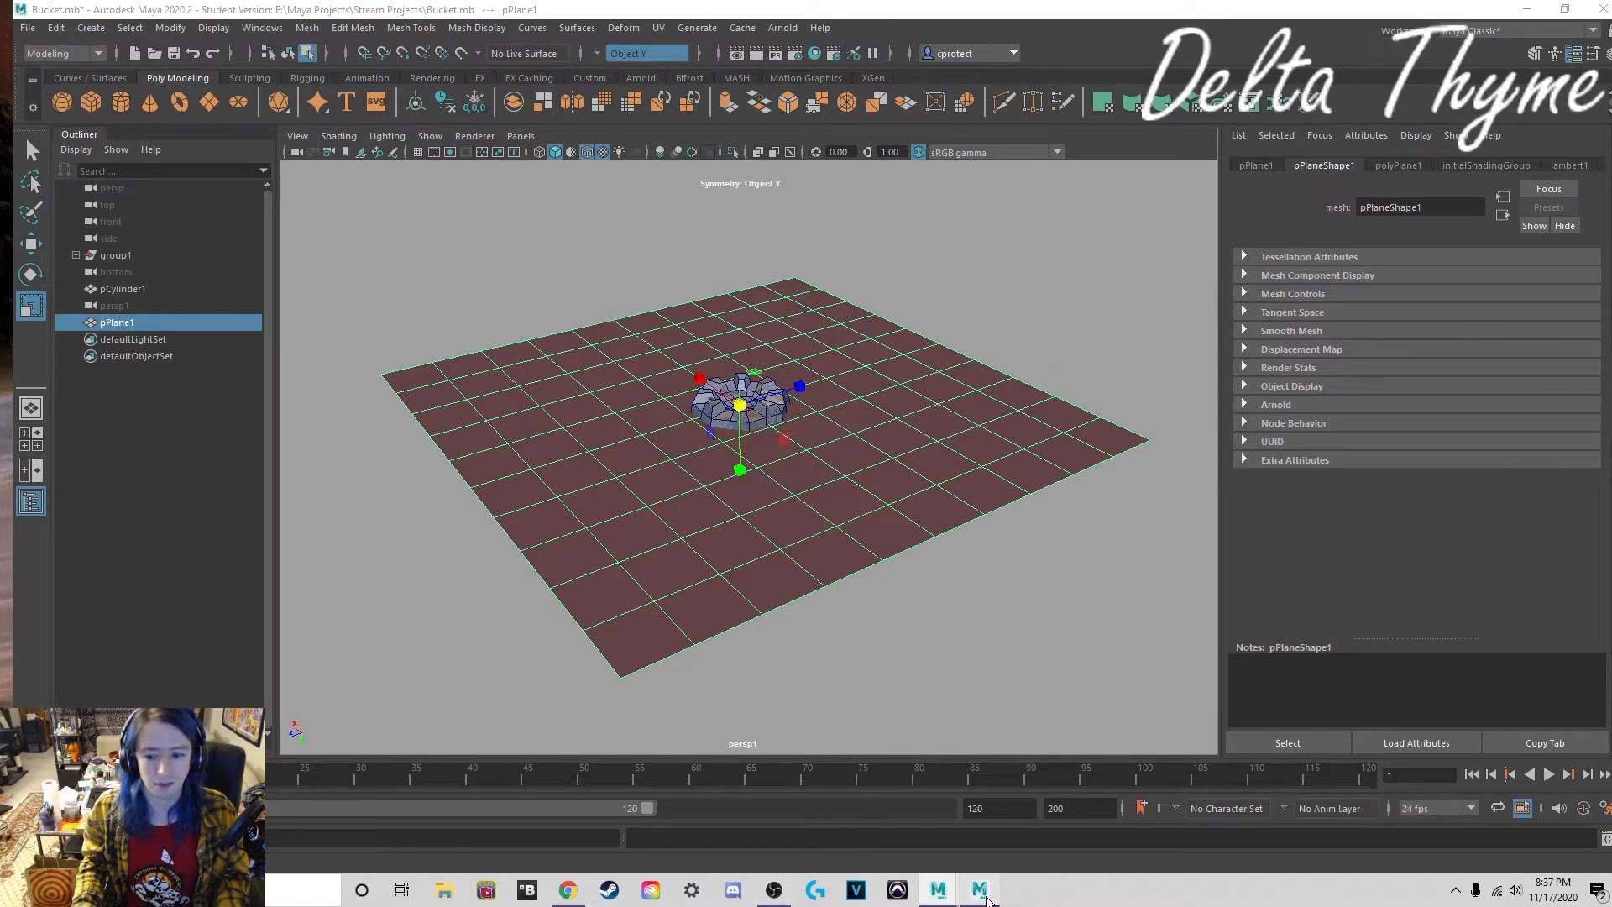
left_click_drag(899, 660, 720, 468, "alt")
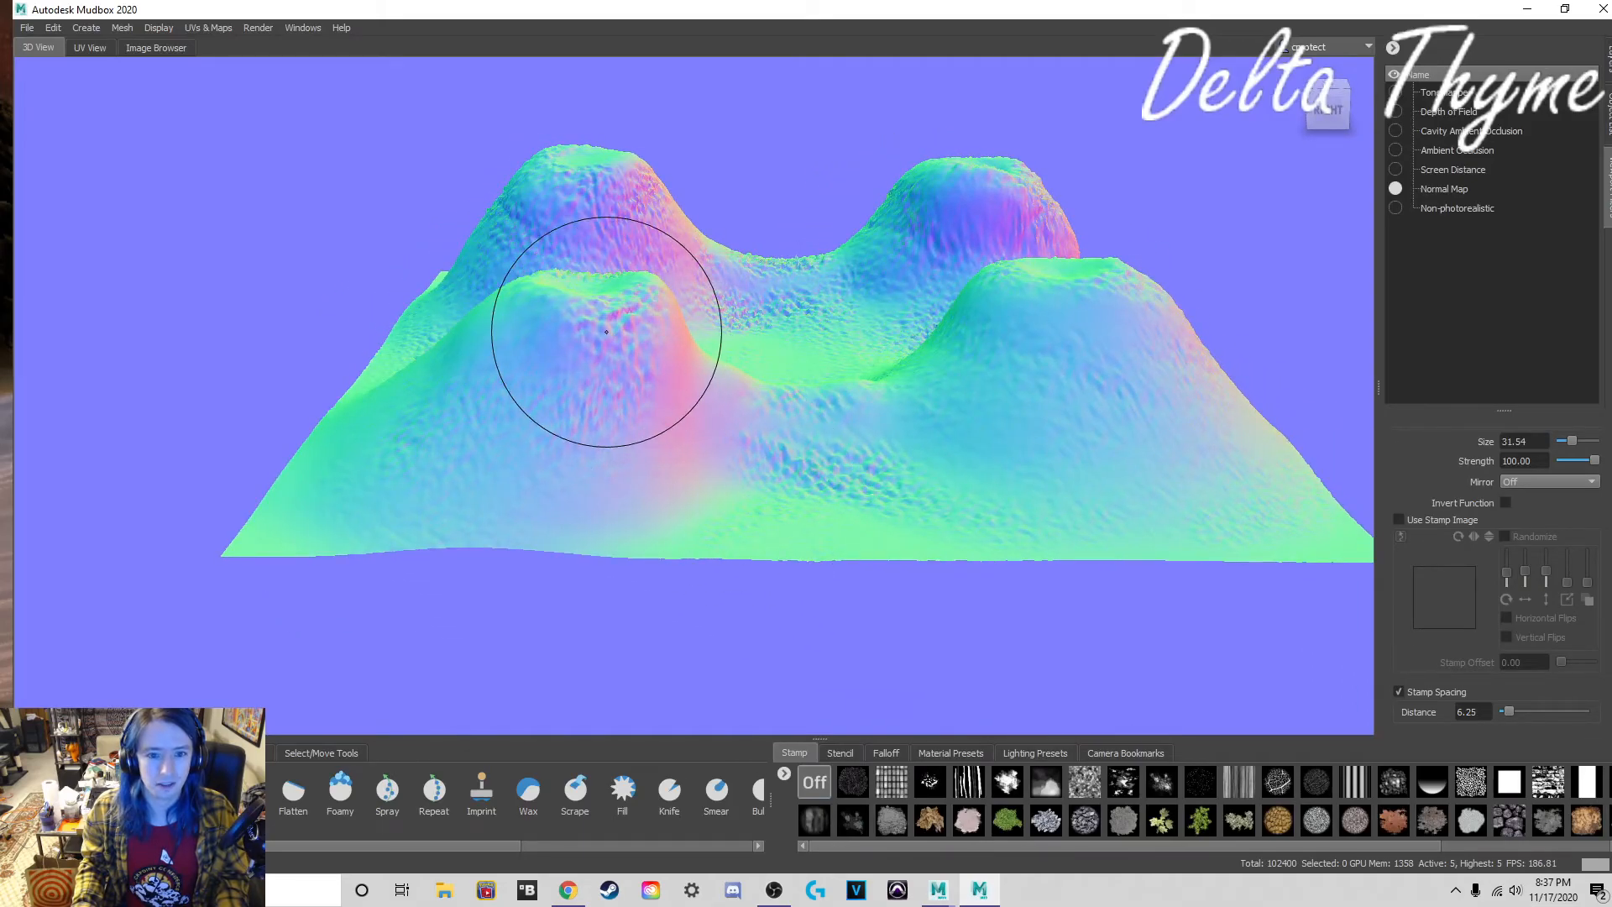
mouse_move(749, 360)
left_mouse_down("alt")
mouse_move(857, 353)
mouse_move(826, 373)
mouse_move(555, 407)
mouse_move(574, 414)
left_mouse_up("alt")
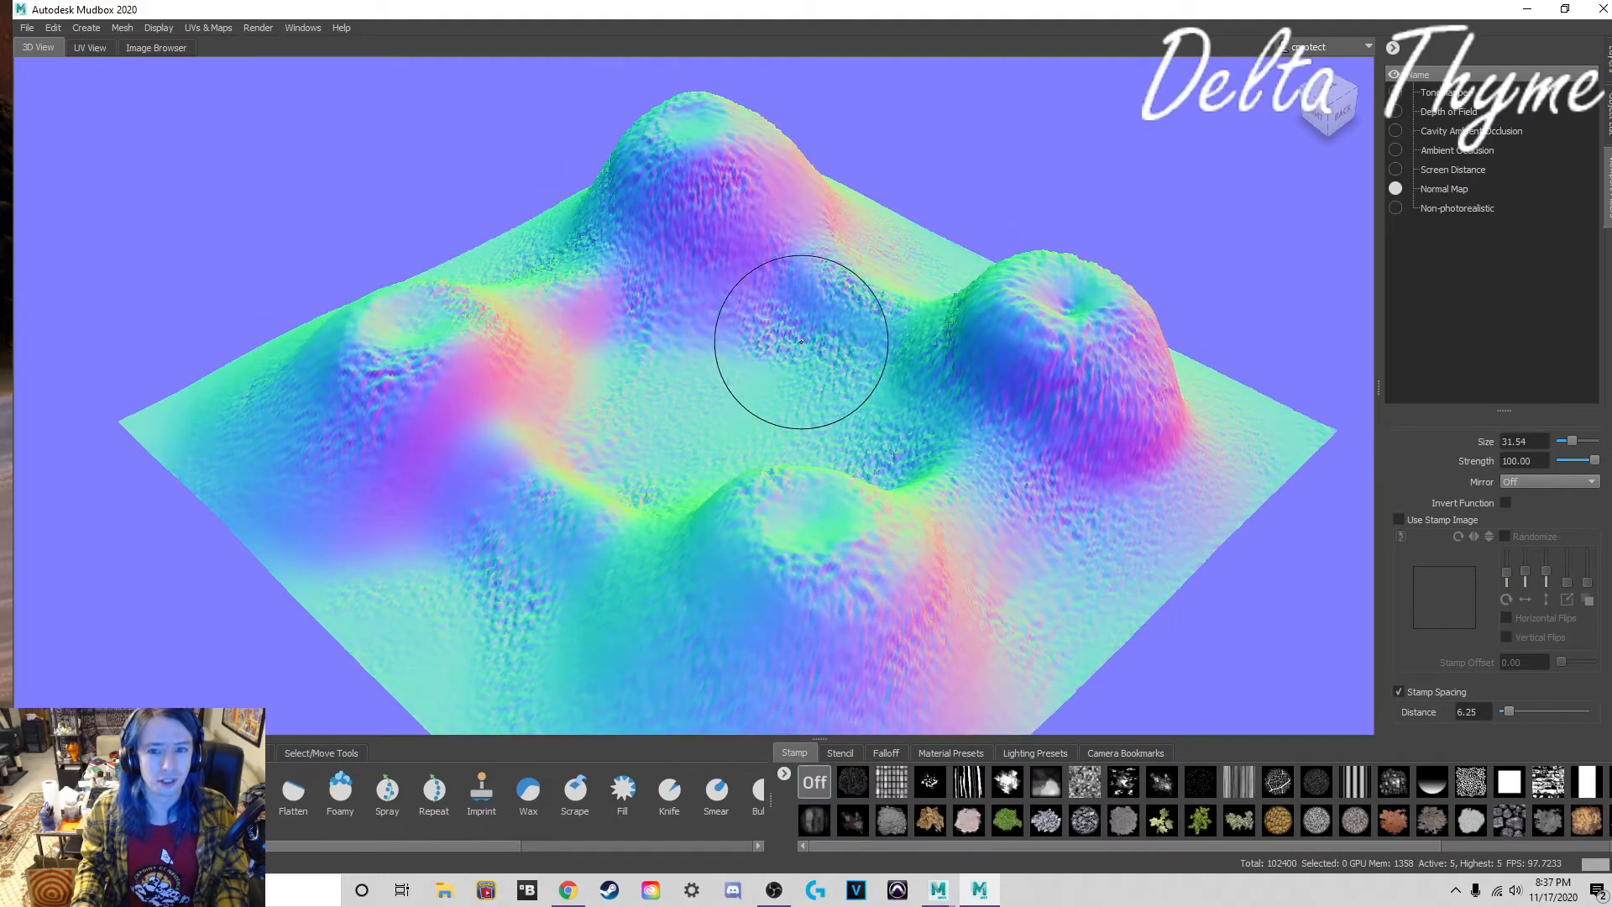
Step: Turn off the Normal Map viewport filter and inspect the shaded terrain's hills from several angles
left_click(1395, 189)
left_click_drag(806, 429, 1008, 361, "alt")
mouse_move(709, 391)
left_mouse_down("alt")
mouse_move(976, 386)
mouse_move(590, 444)
mouse_move(691, 449)
left_mouse_up("alt")
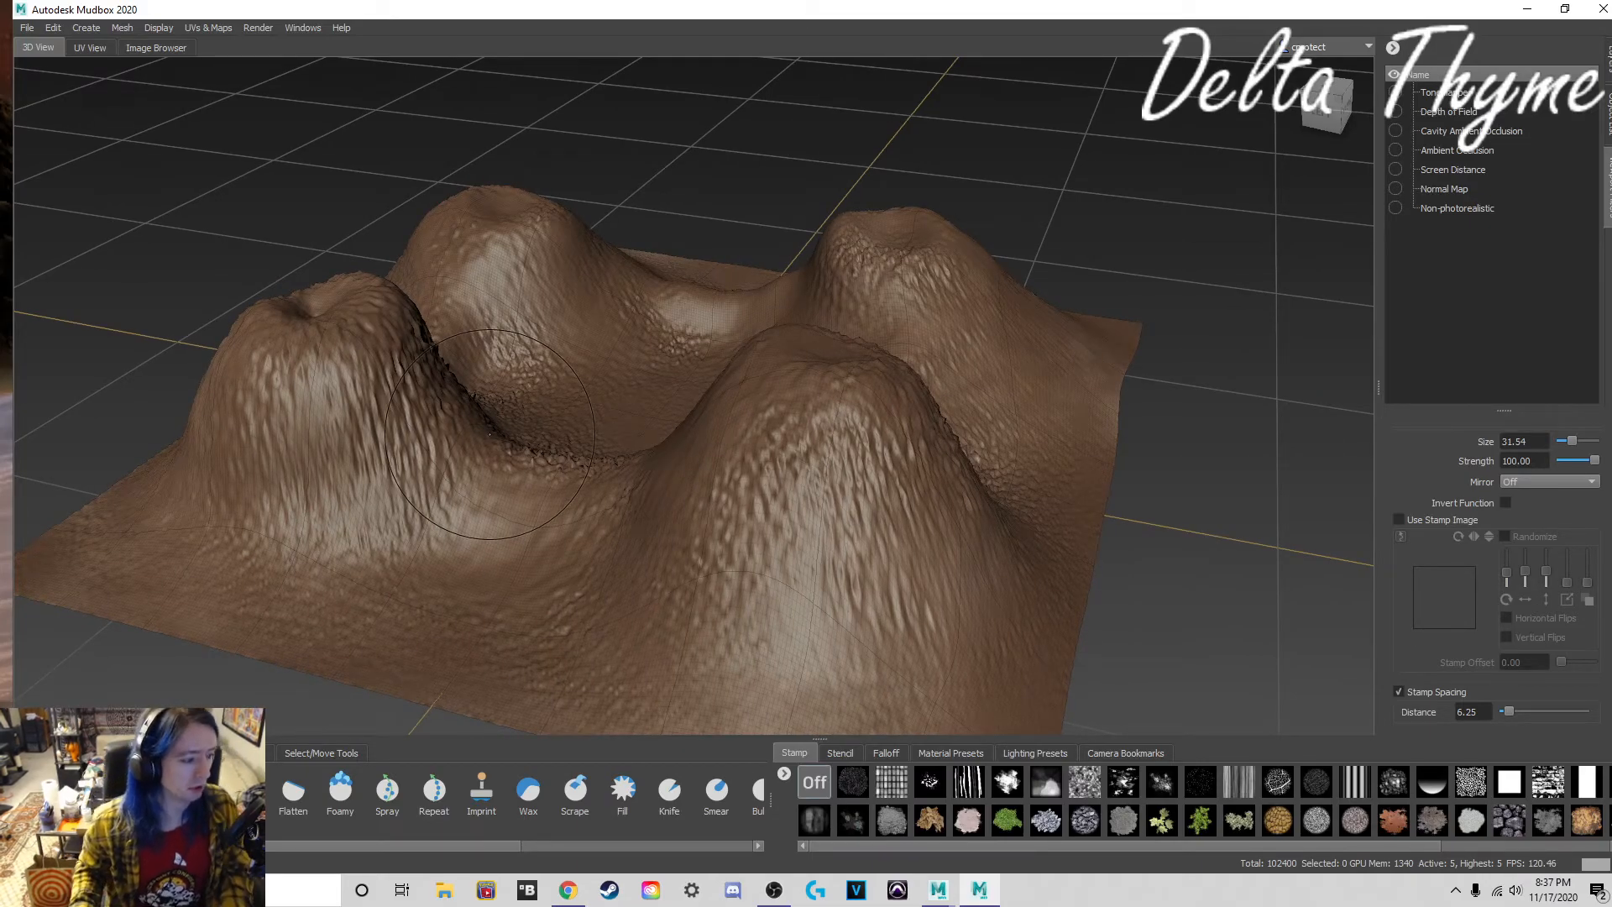
mouse_move(491, 434)
left_mouse_down("alt")
mouse_move(601, 385)
mouse_move(735, 397)
mouse_move(300, 372)
mouse_move(799, 470)
mouse_move(561, 435)
mouse_move(583, 406)
mouse_move(658, 403)
left_mouse_up("alt")
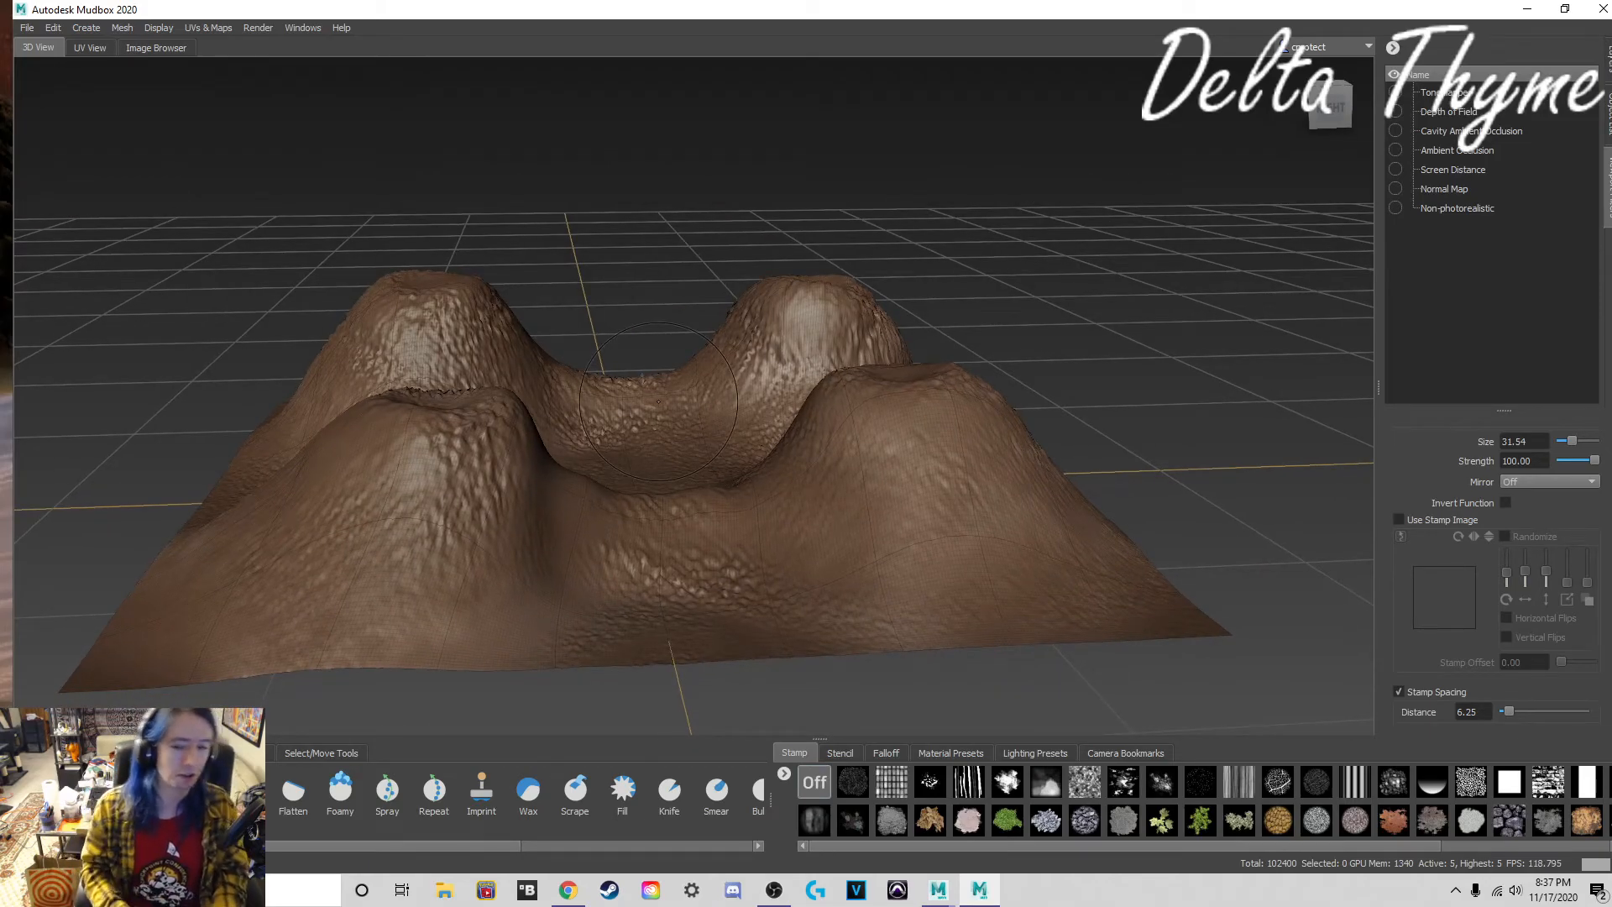
left_click_drag(651, 395, 721, 397, "alt")
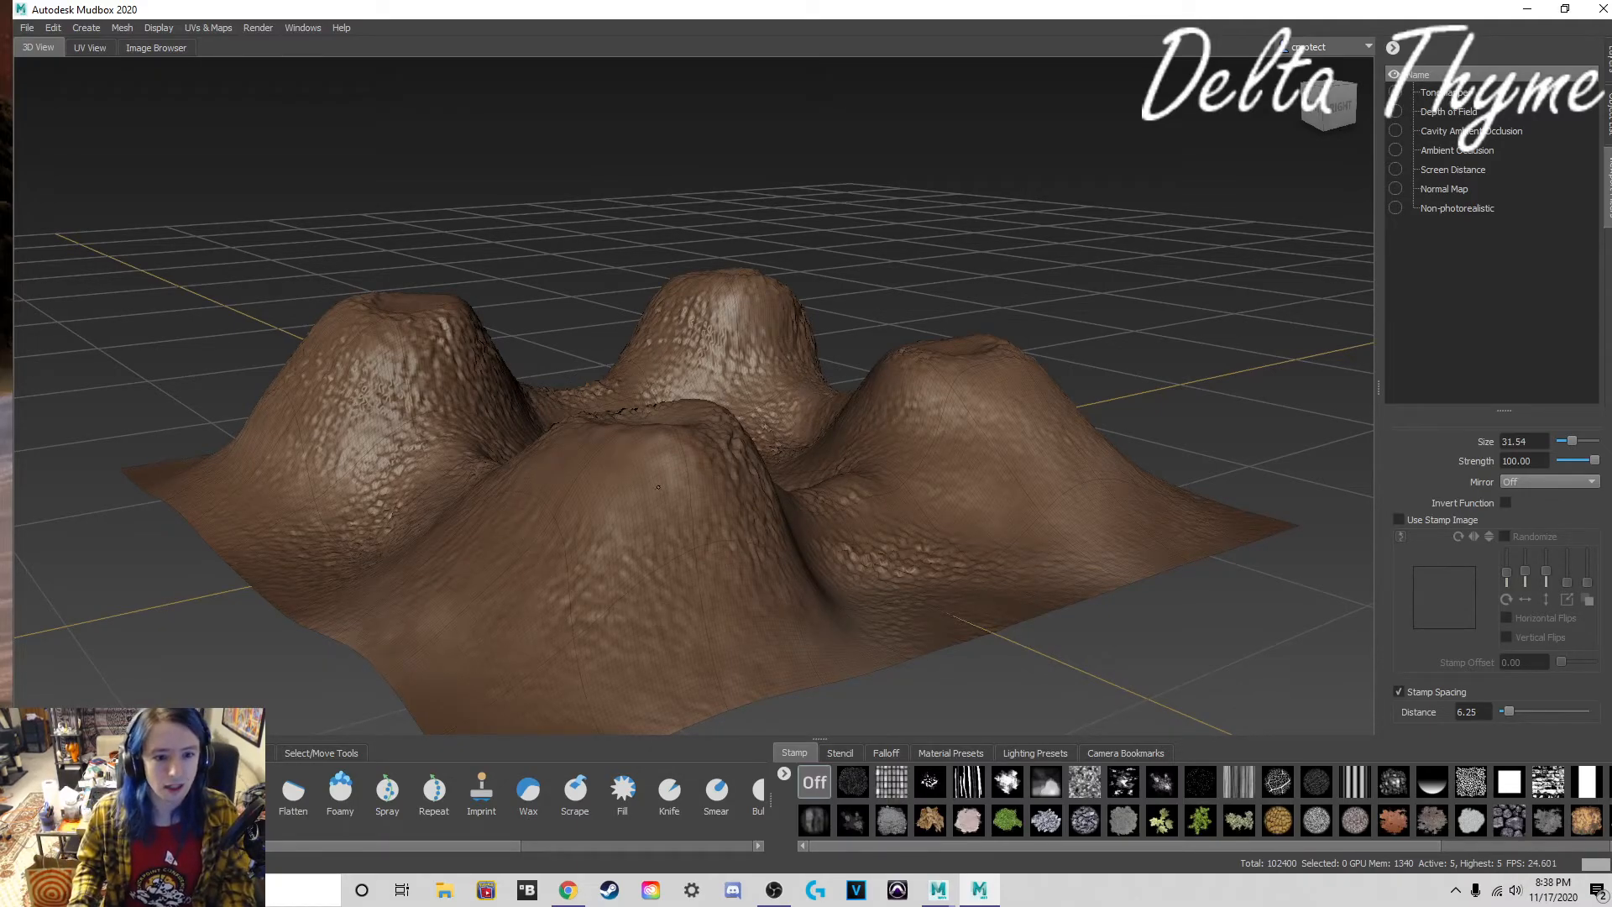
left_click_drag(691, 487, 883, 671, "alt")
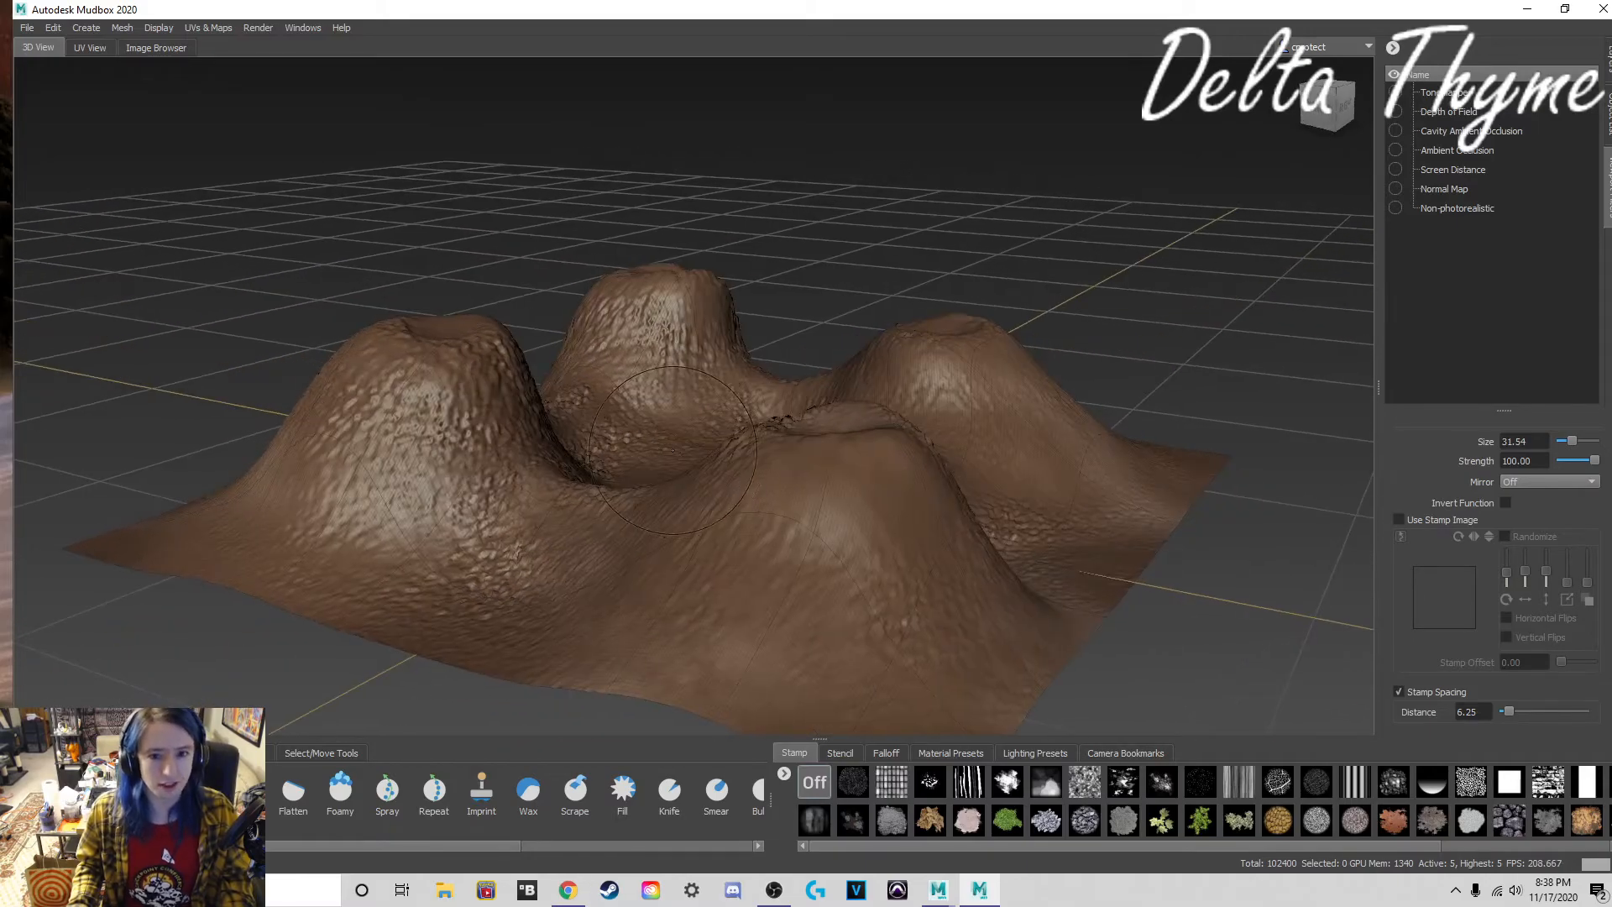
Step: Switch to Maya and delete the large plane under the bucket
left_click(979, 892)
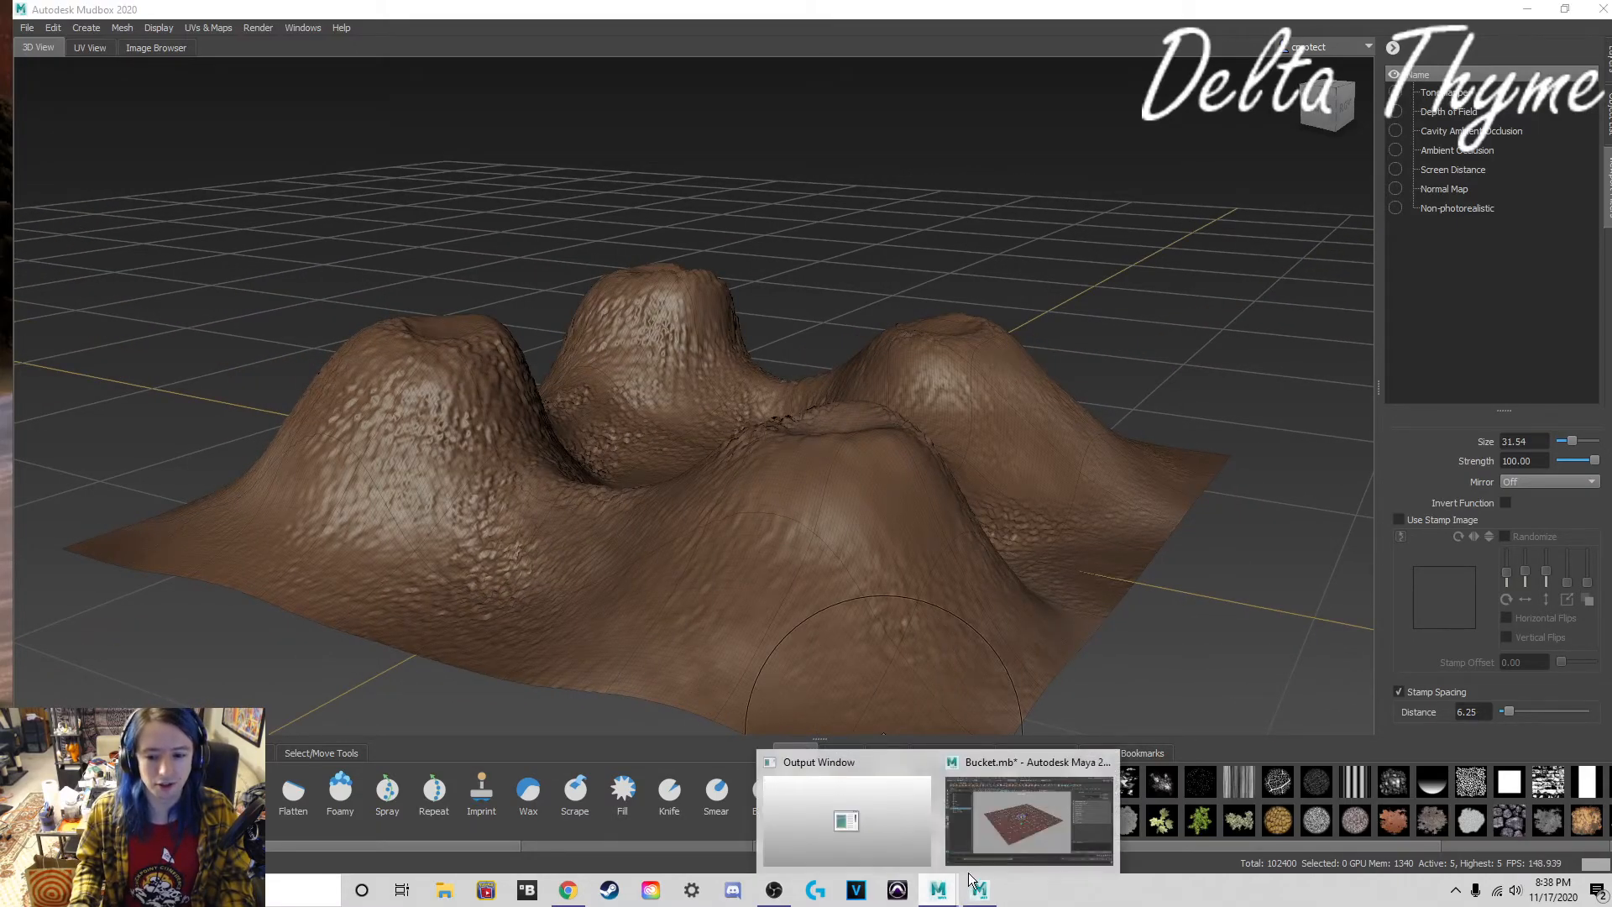
left_click(990, 827)
left_click_drag(924, 682, 932, 536, "alt")
left_click(932, 536)
left_click(933, 536)
right_click_drag(910, 427, 956, 418)
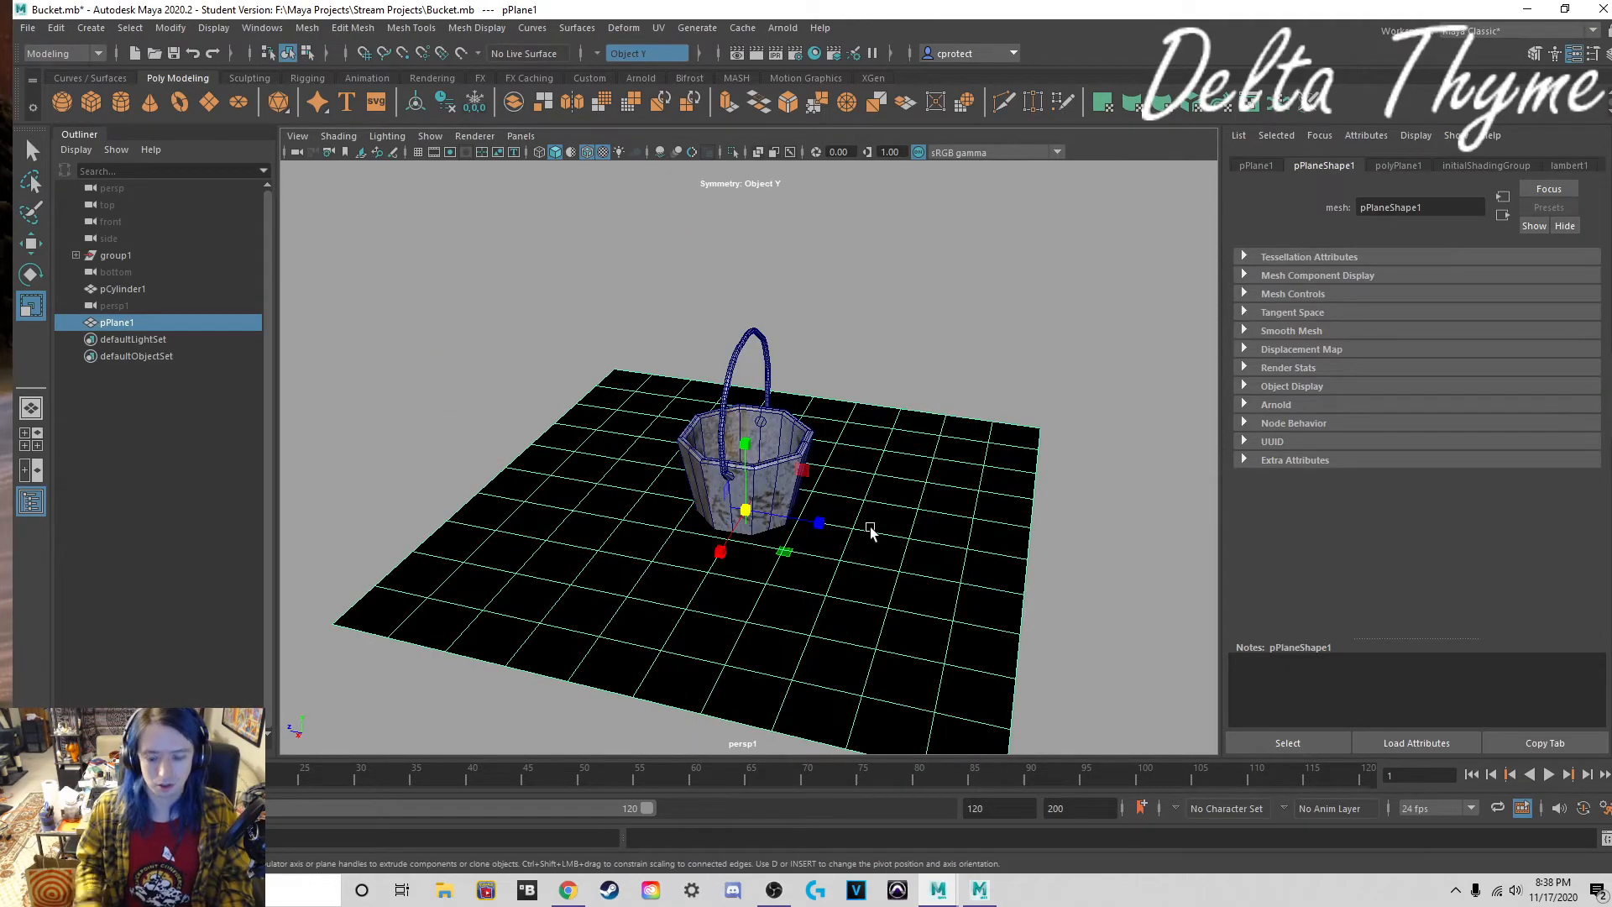
key("Delete")
left_click_drag(871, 529, 741, 531, "alt")
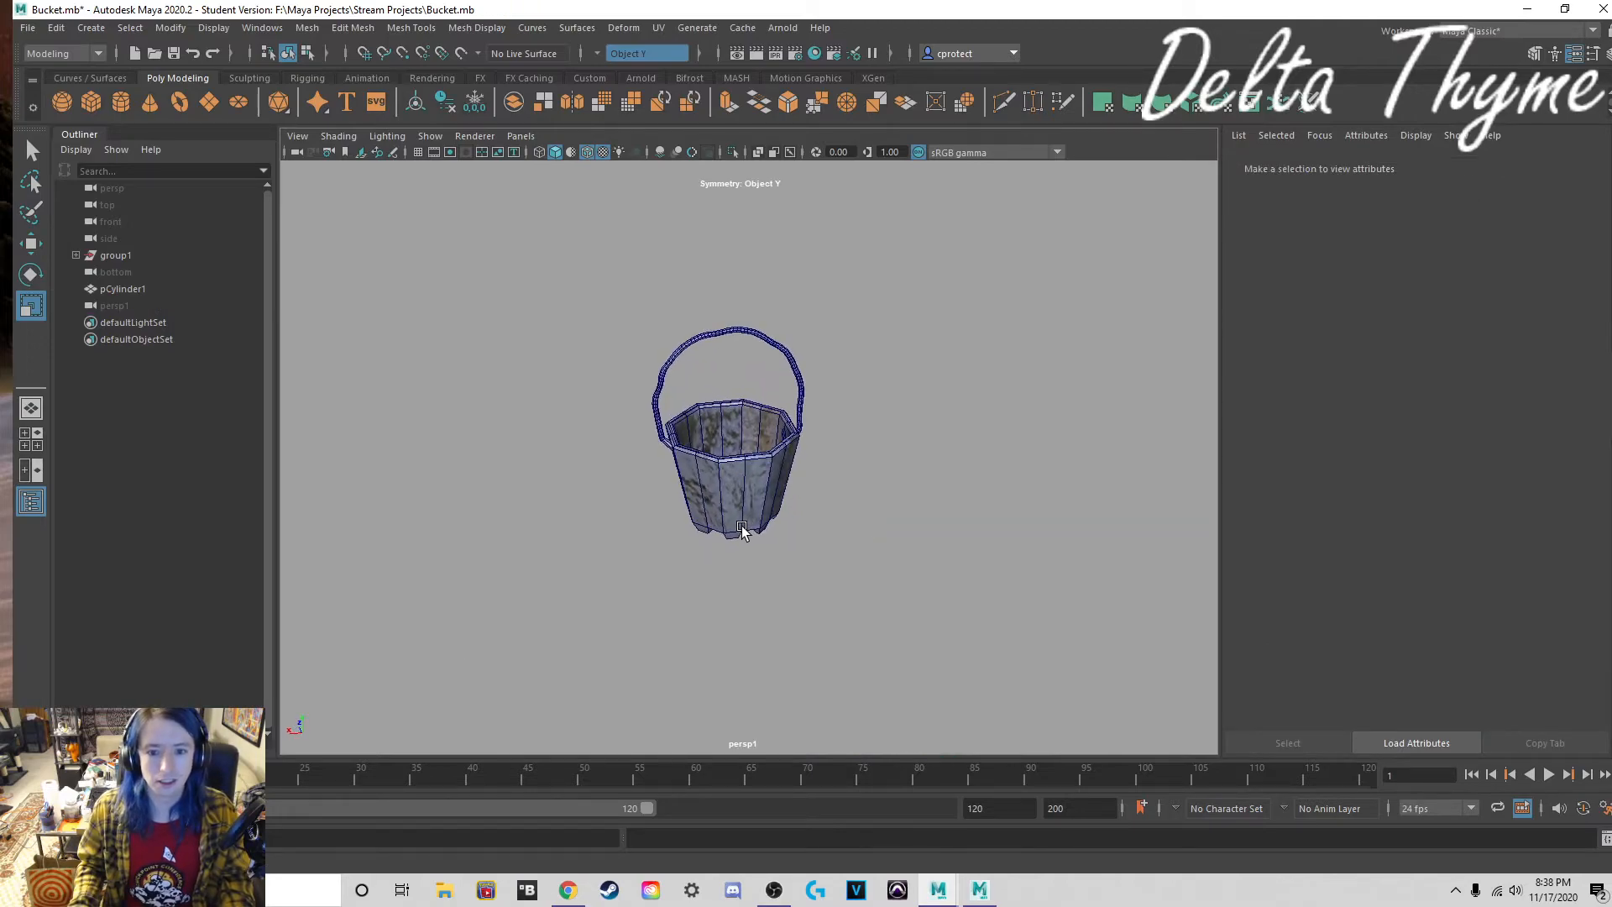
Step: Return to Mudbox and examine the finished terrain's surface detail from different sides
left_click(980, 889)
left_click_drag(835, 484, 777, 492, "alt")
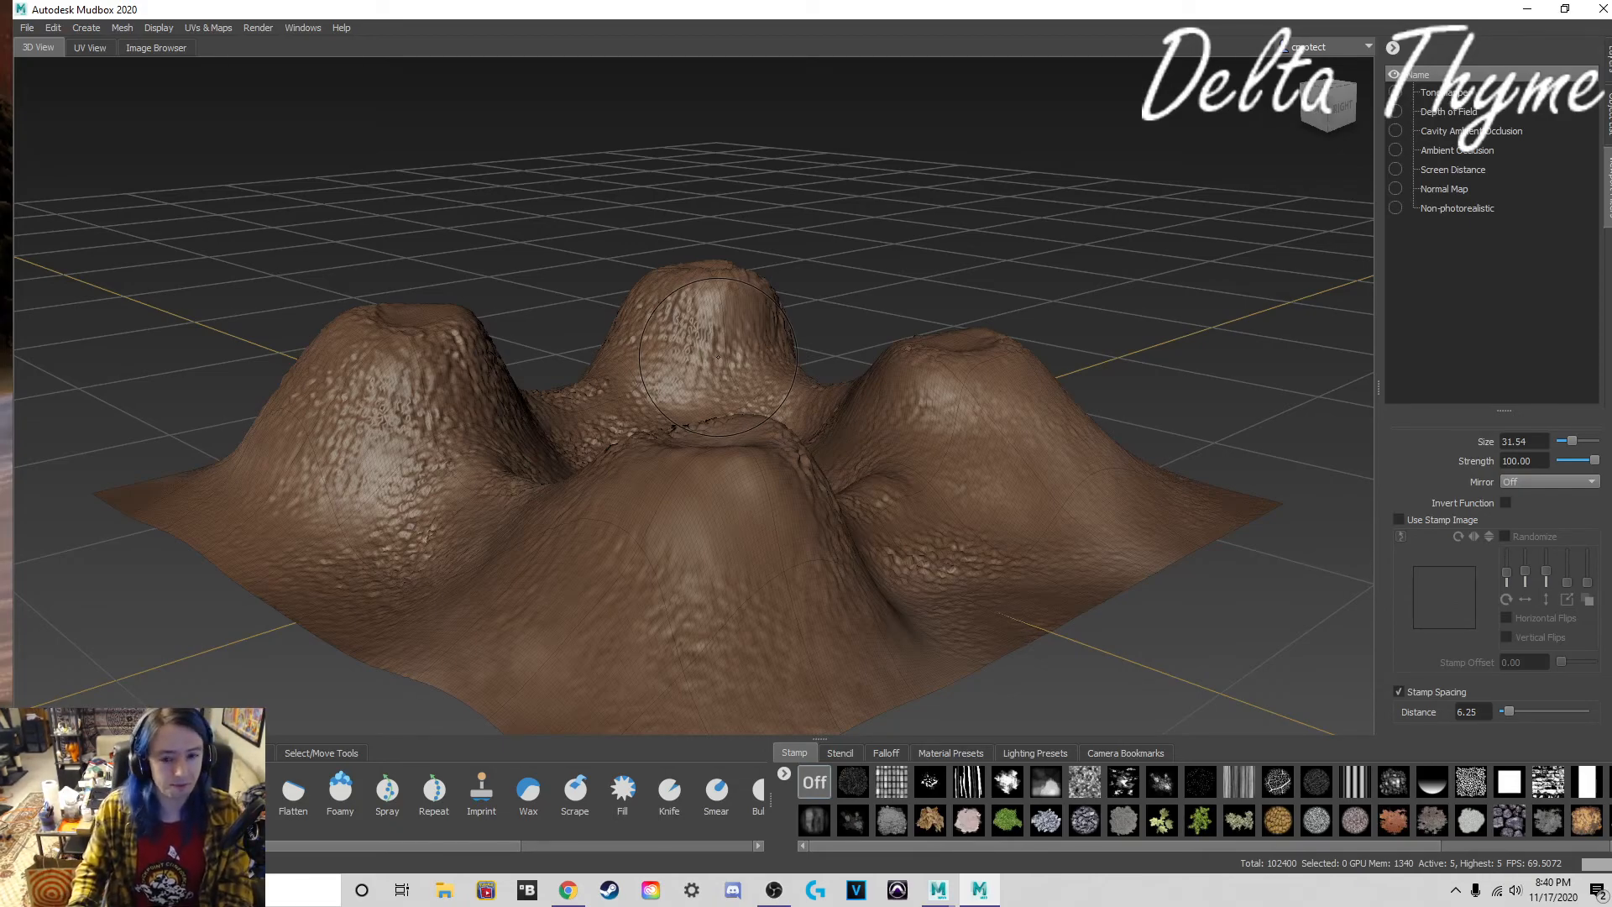
mouse_move(718, 357)
left_mouse_down("alt")
mouse_move(710, 406)
mouse_move(736, 404)
left_mouse_up("alt")
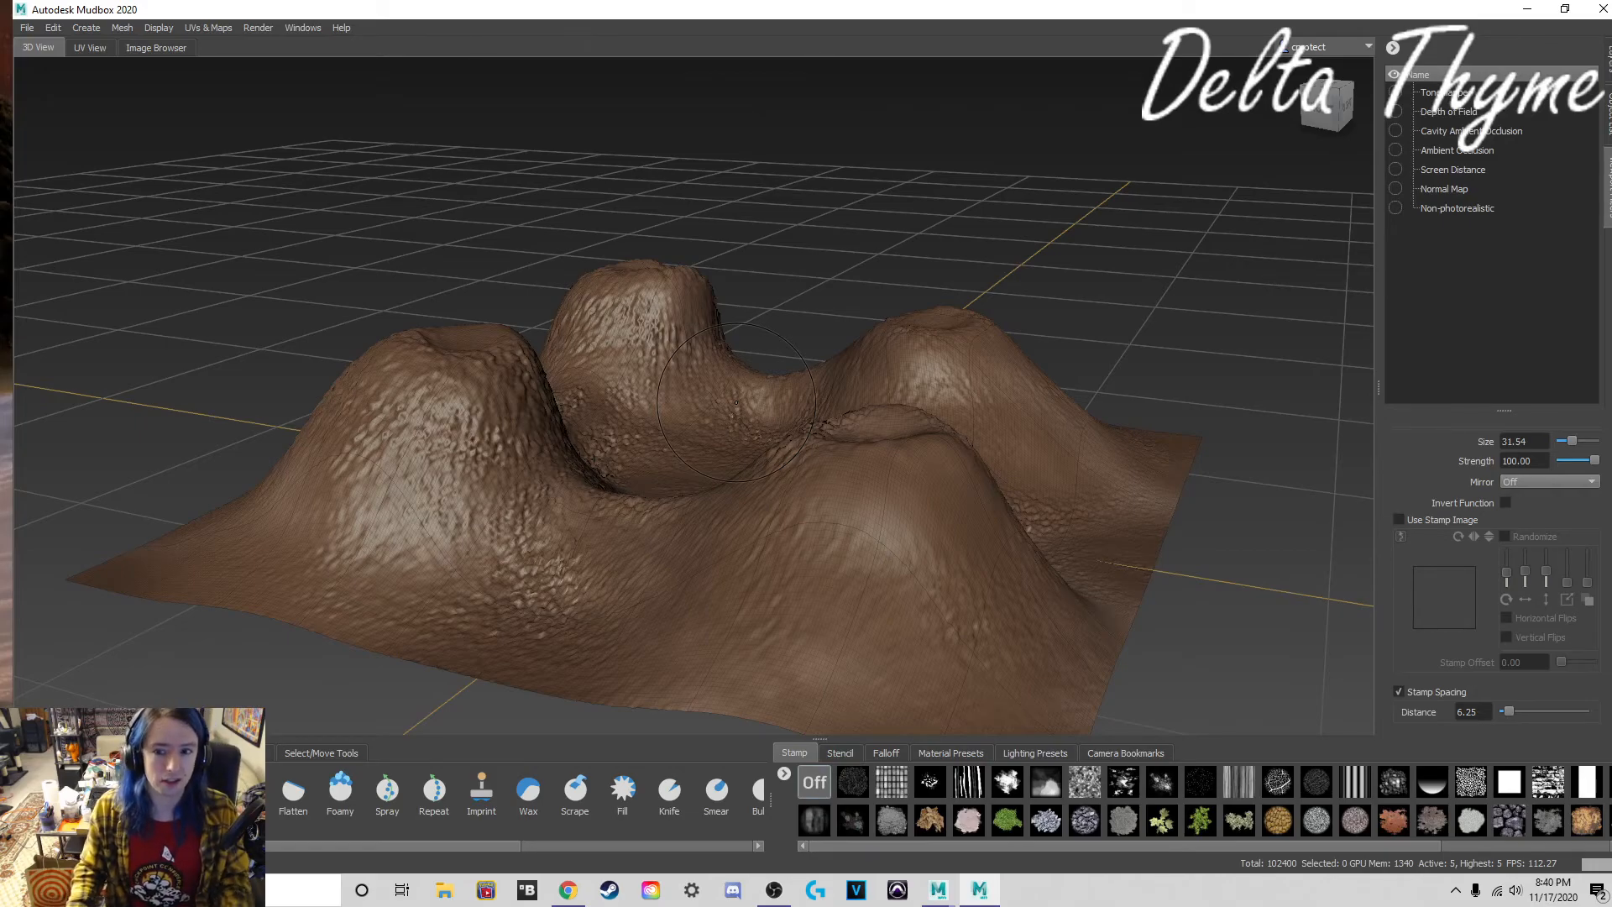
mouse_move(736, 403)
left_mouse_down("alt")
mouse_move(445, 415)
mouse_move(362, 372)
mouse_move(453, 403)
left_mouse_up("alt")
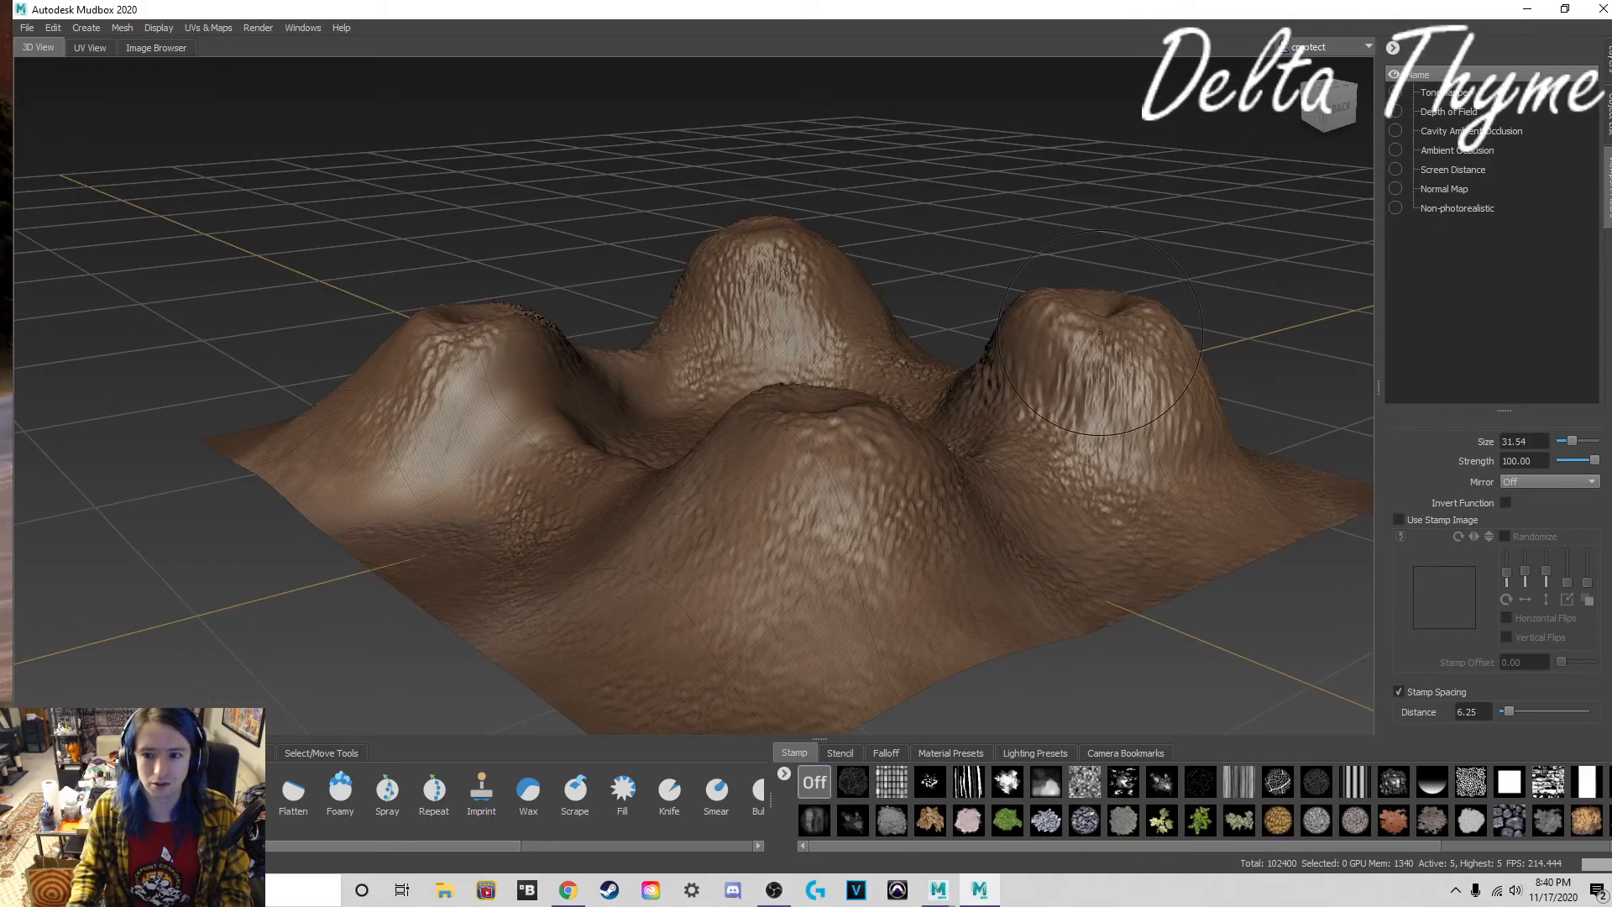
left_click_drag(1100, 333, 1044, 378, "alt")
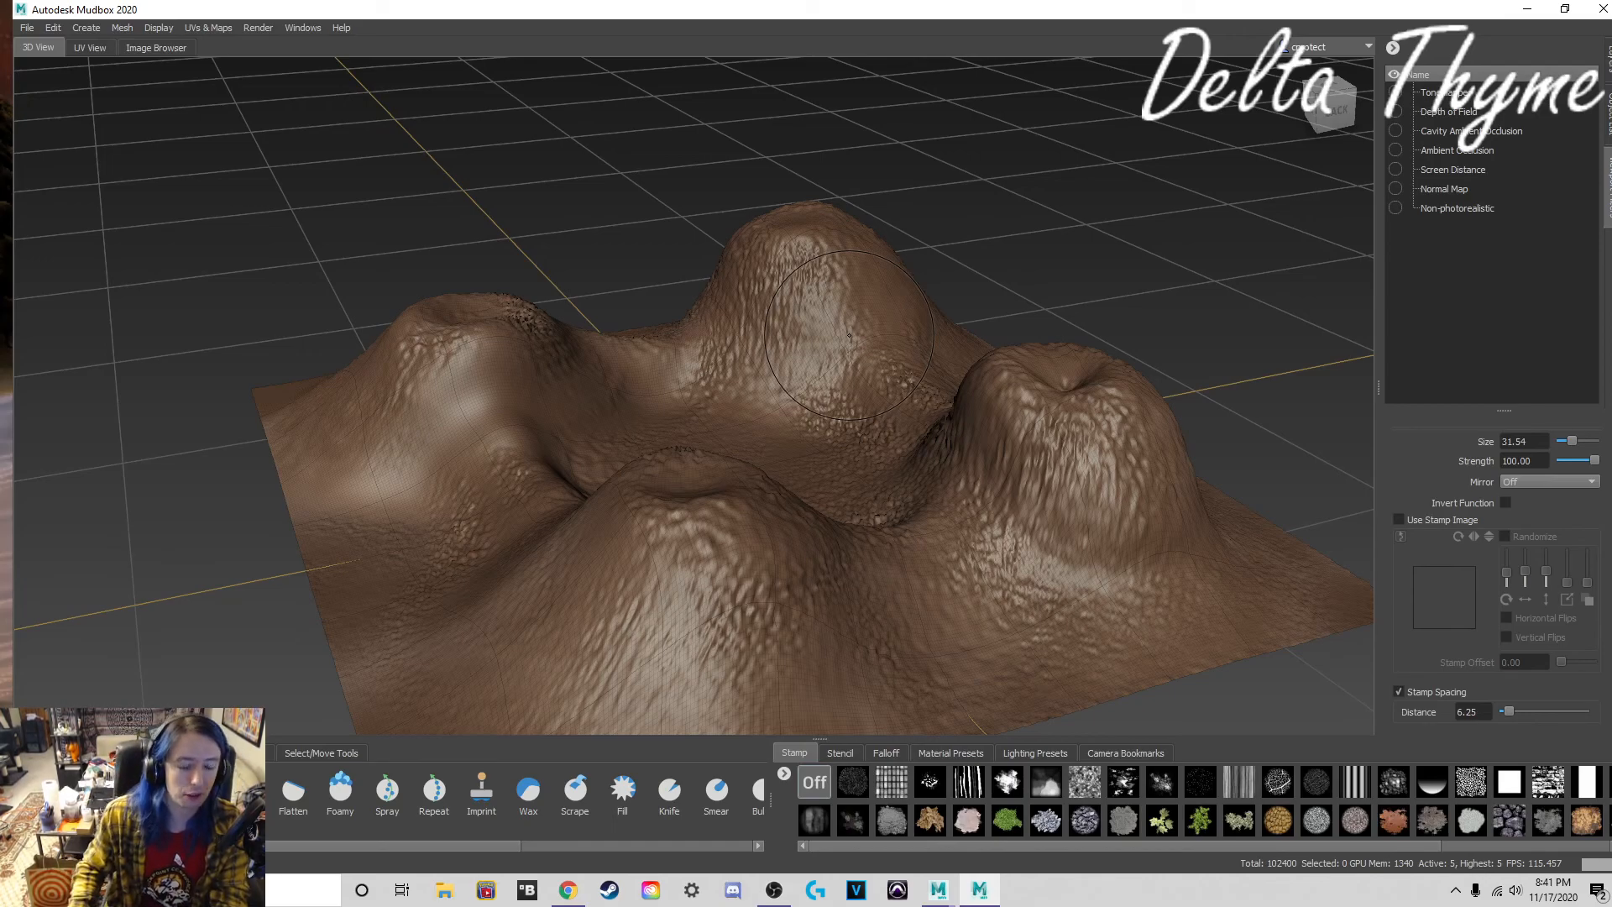
Step: Minimise Mudbox and Maya, bring up OBS and move its window off this screen
left_click(1526, 10)
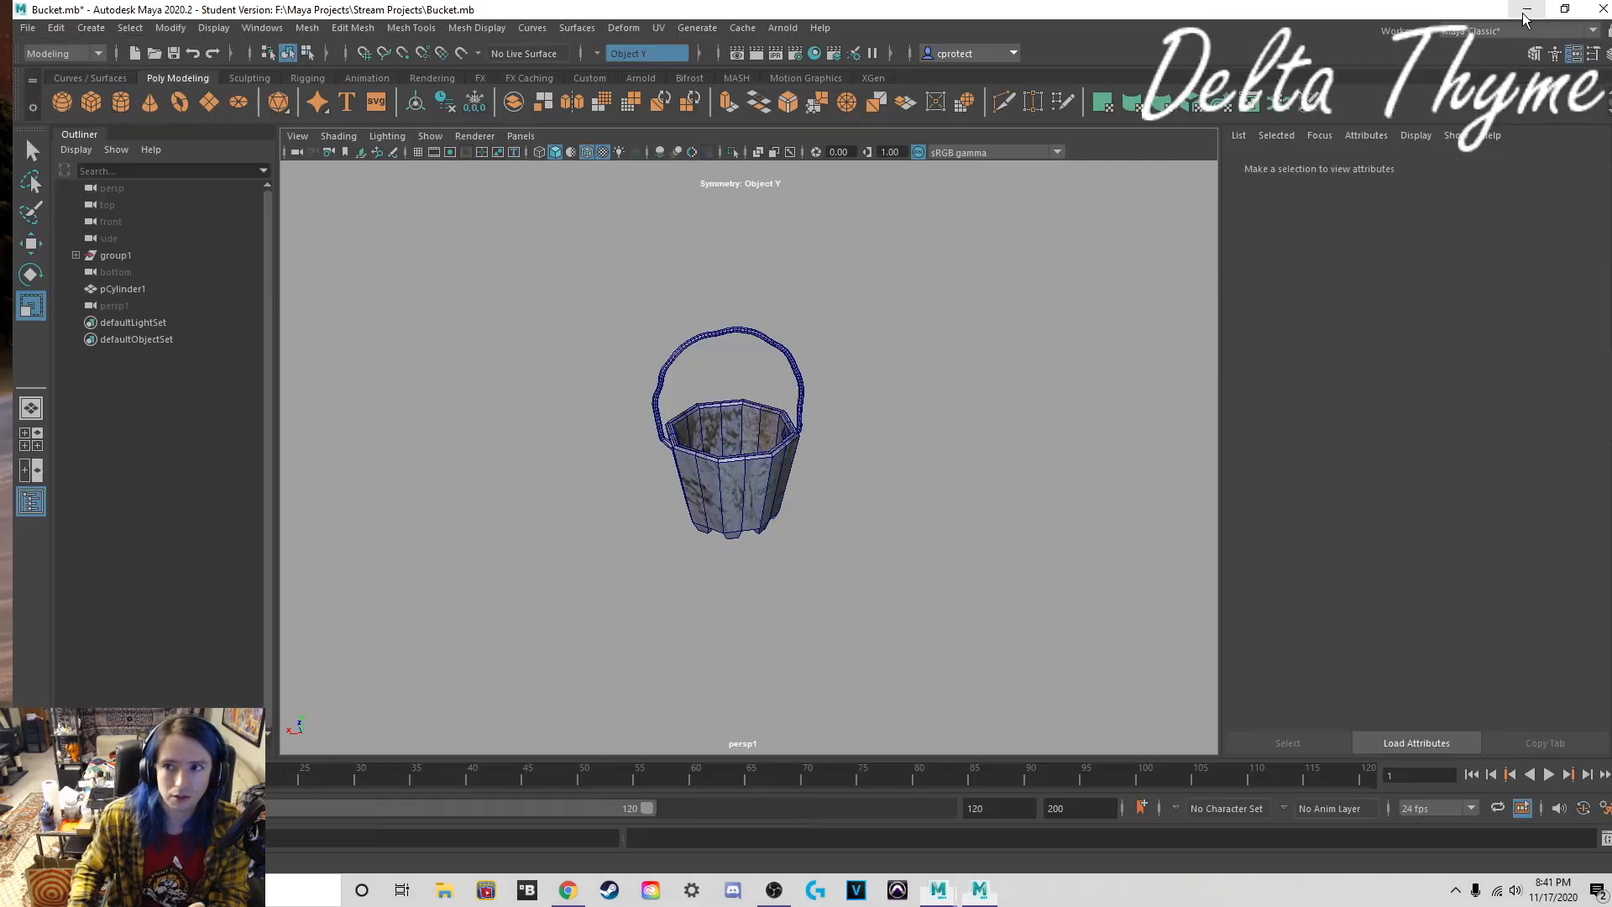
left_click(1526, 10)
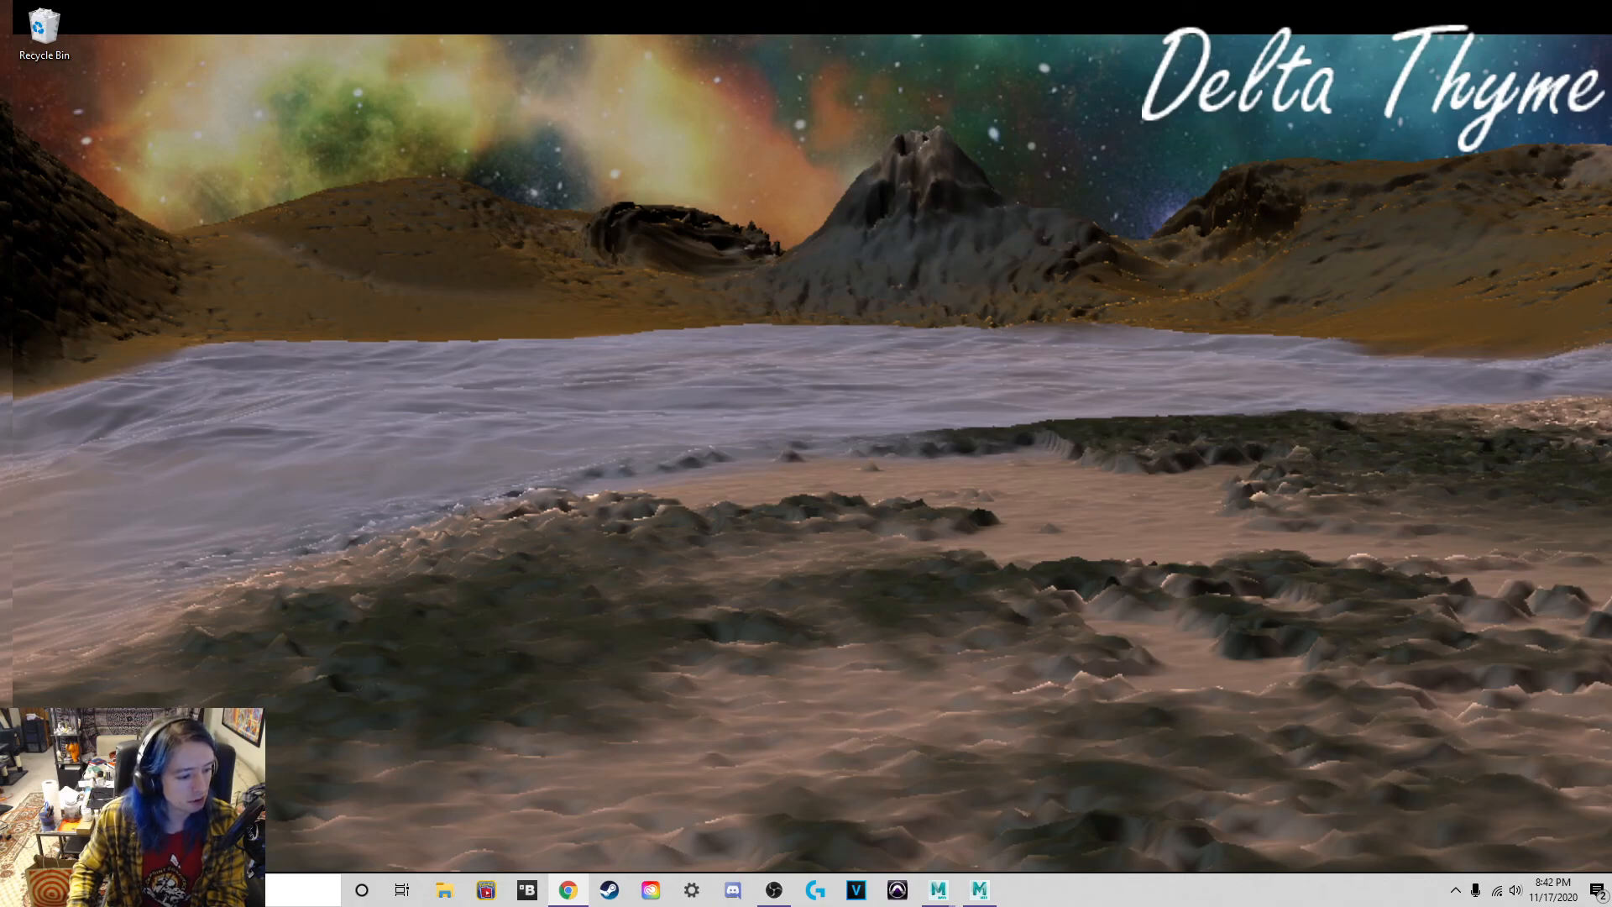
left_click(774, 891)
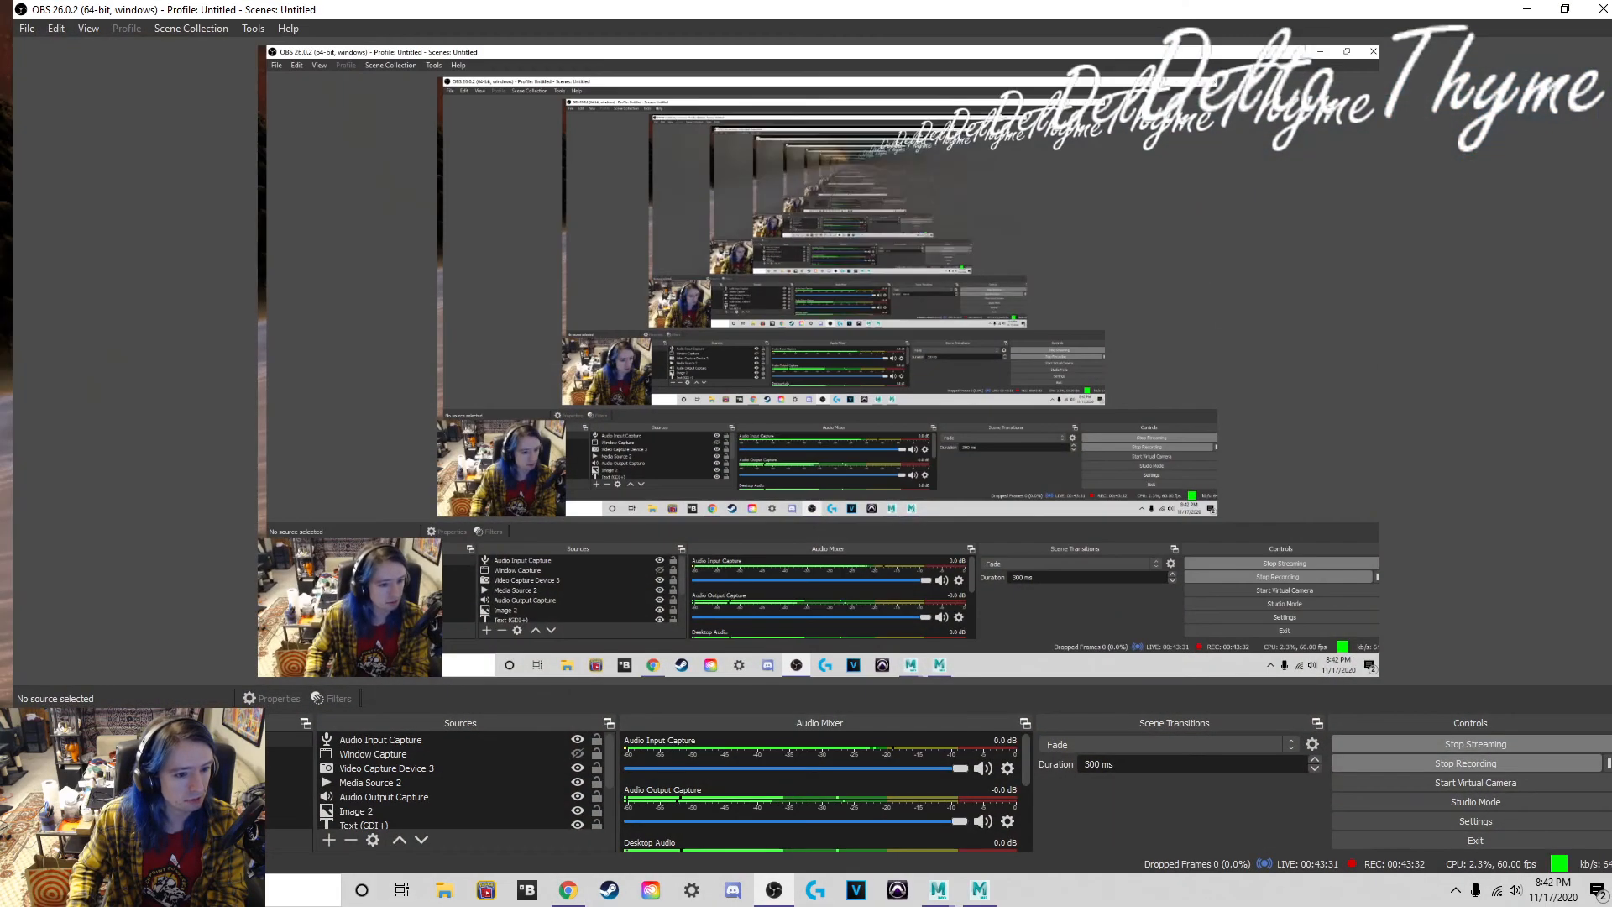
left_click_drag(1431, 5, 0, 420)
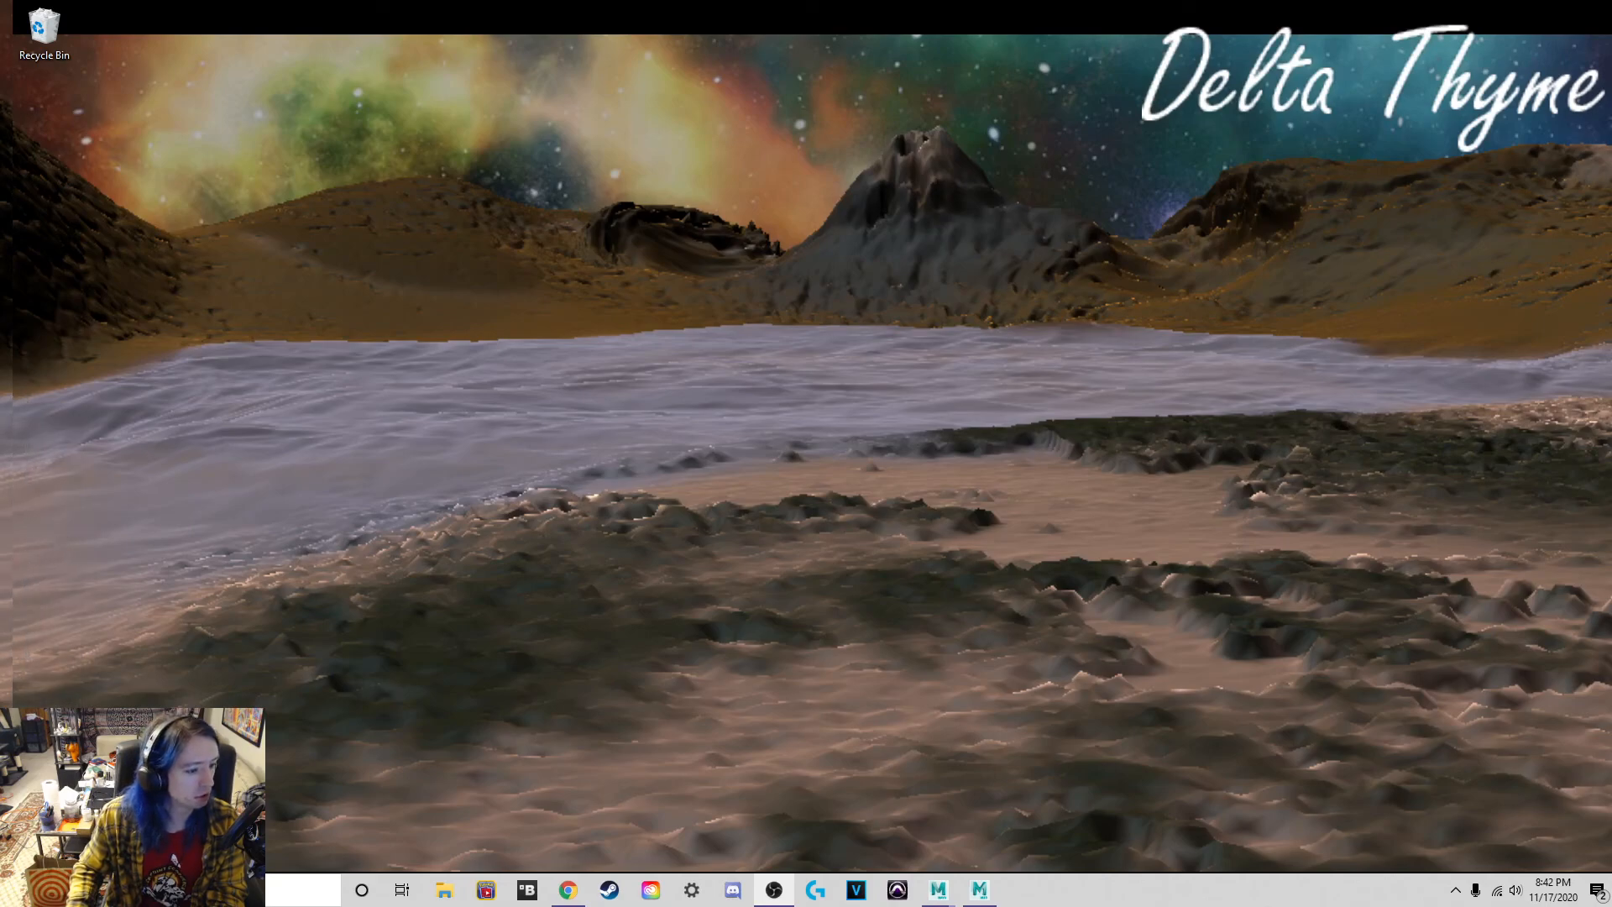